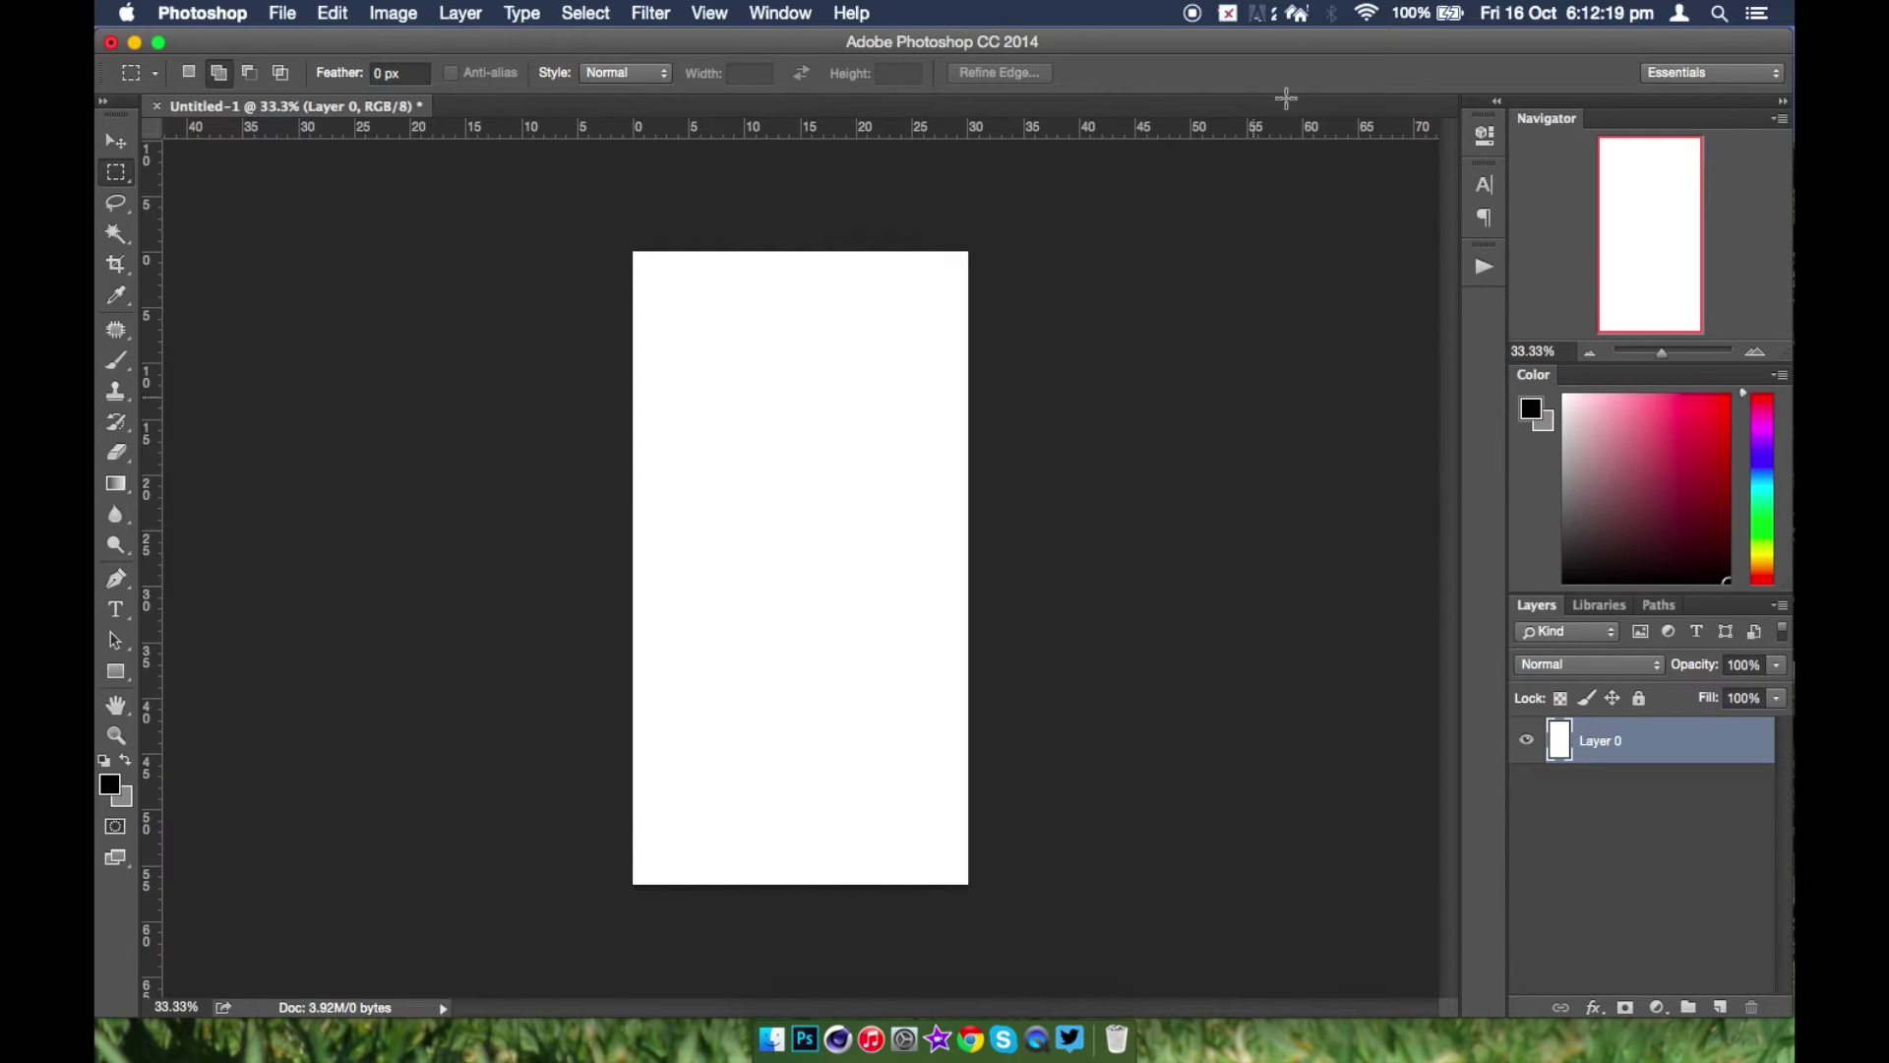
# - Try a rectangular marquee over the canvas and the Lasso tool, then clear the selection
pyautogui.moveTo(596, 216); pyautogui.dragTo(1343, 787)
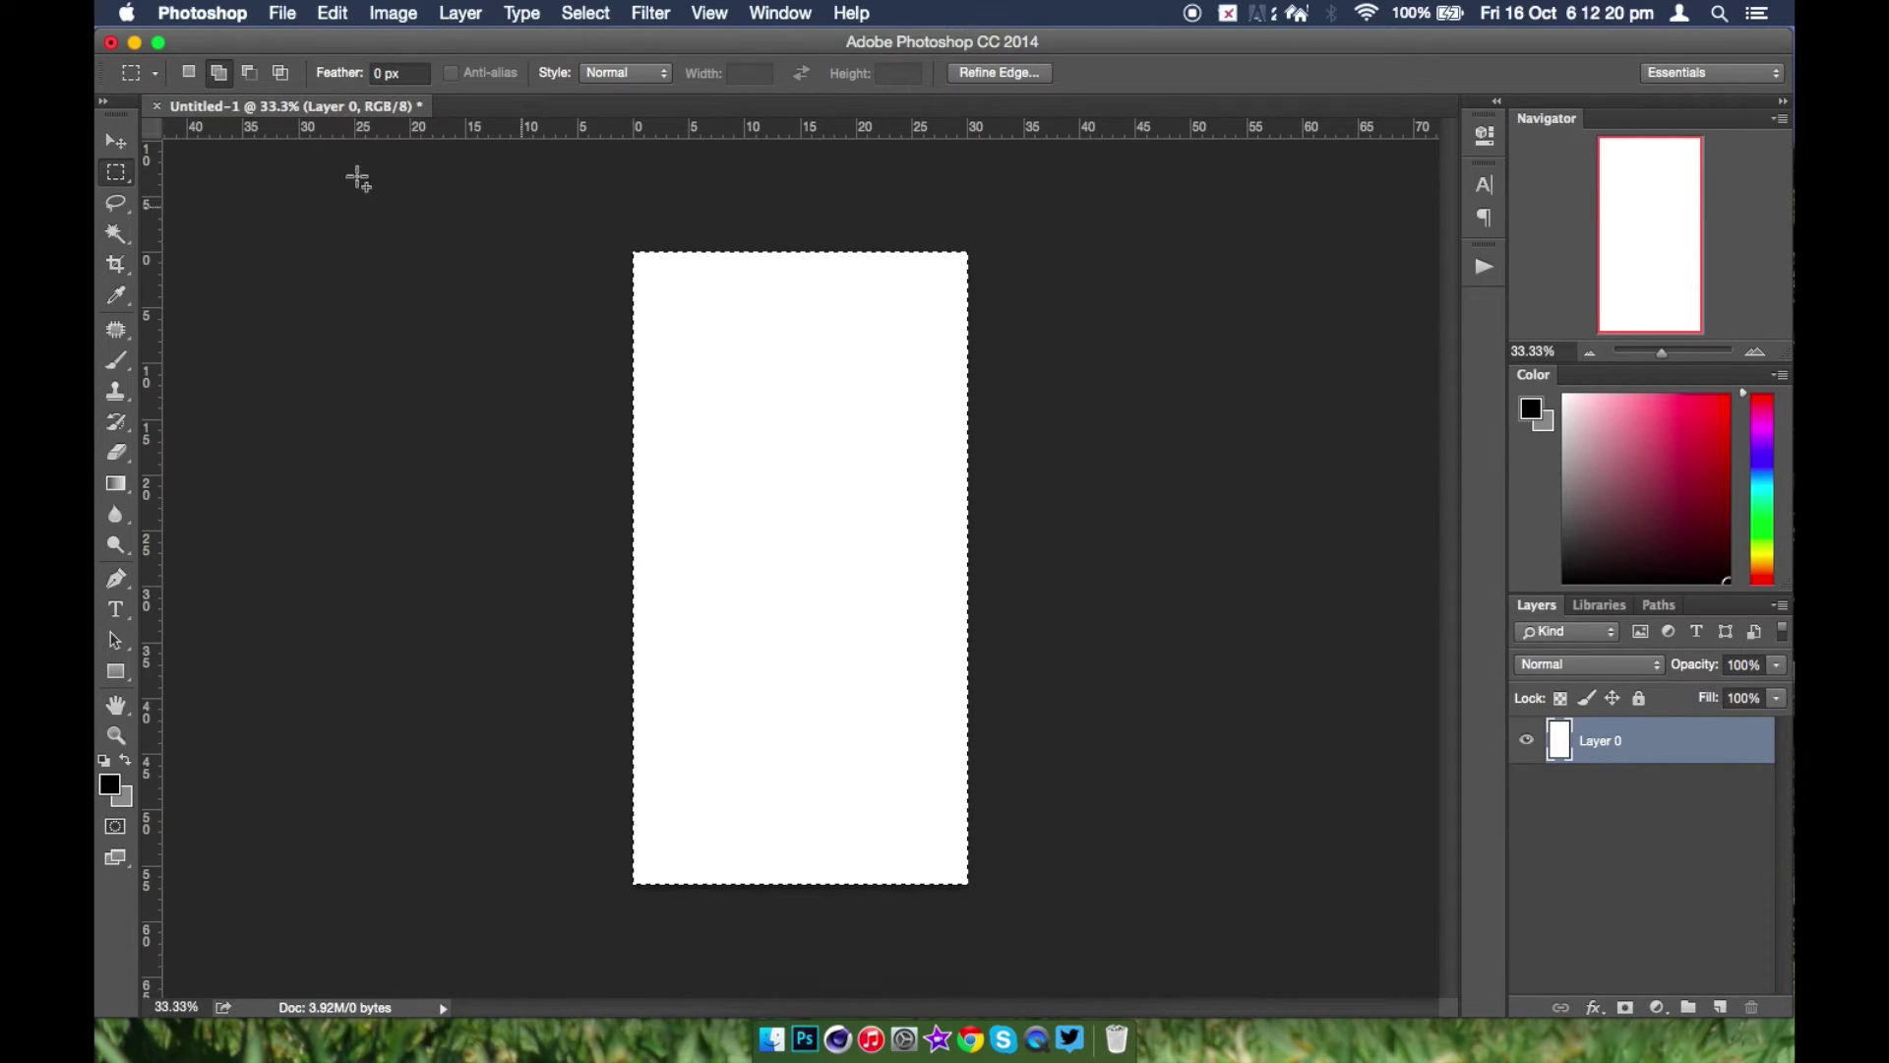
pyautogui.click(116, 202)
pyautogui.click(406, 183)
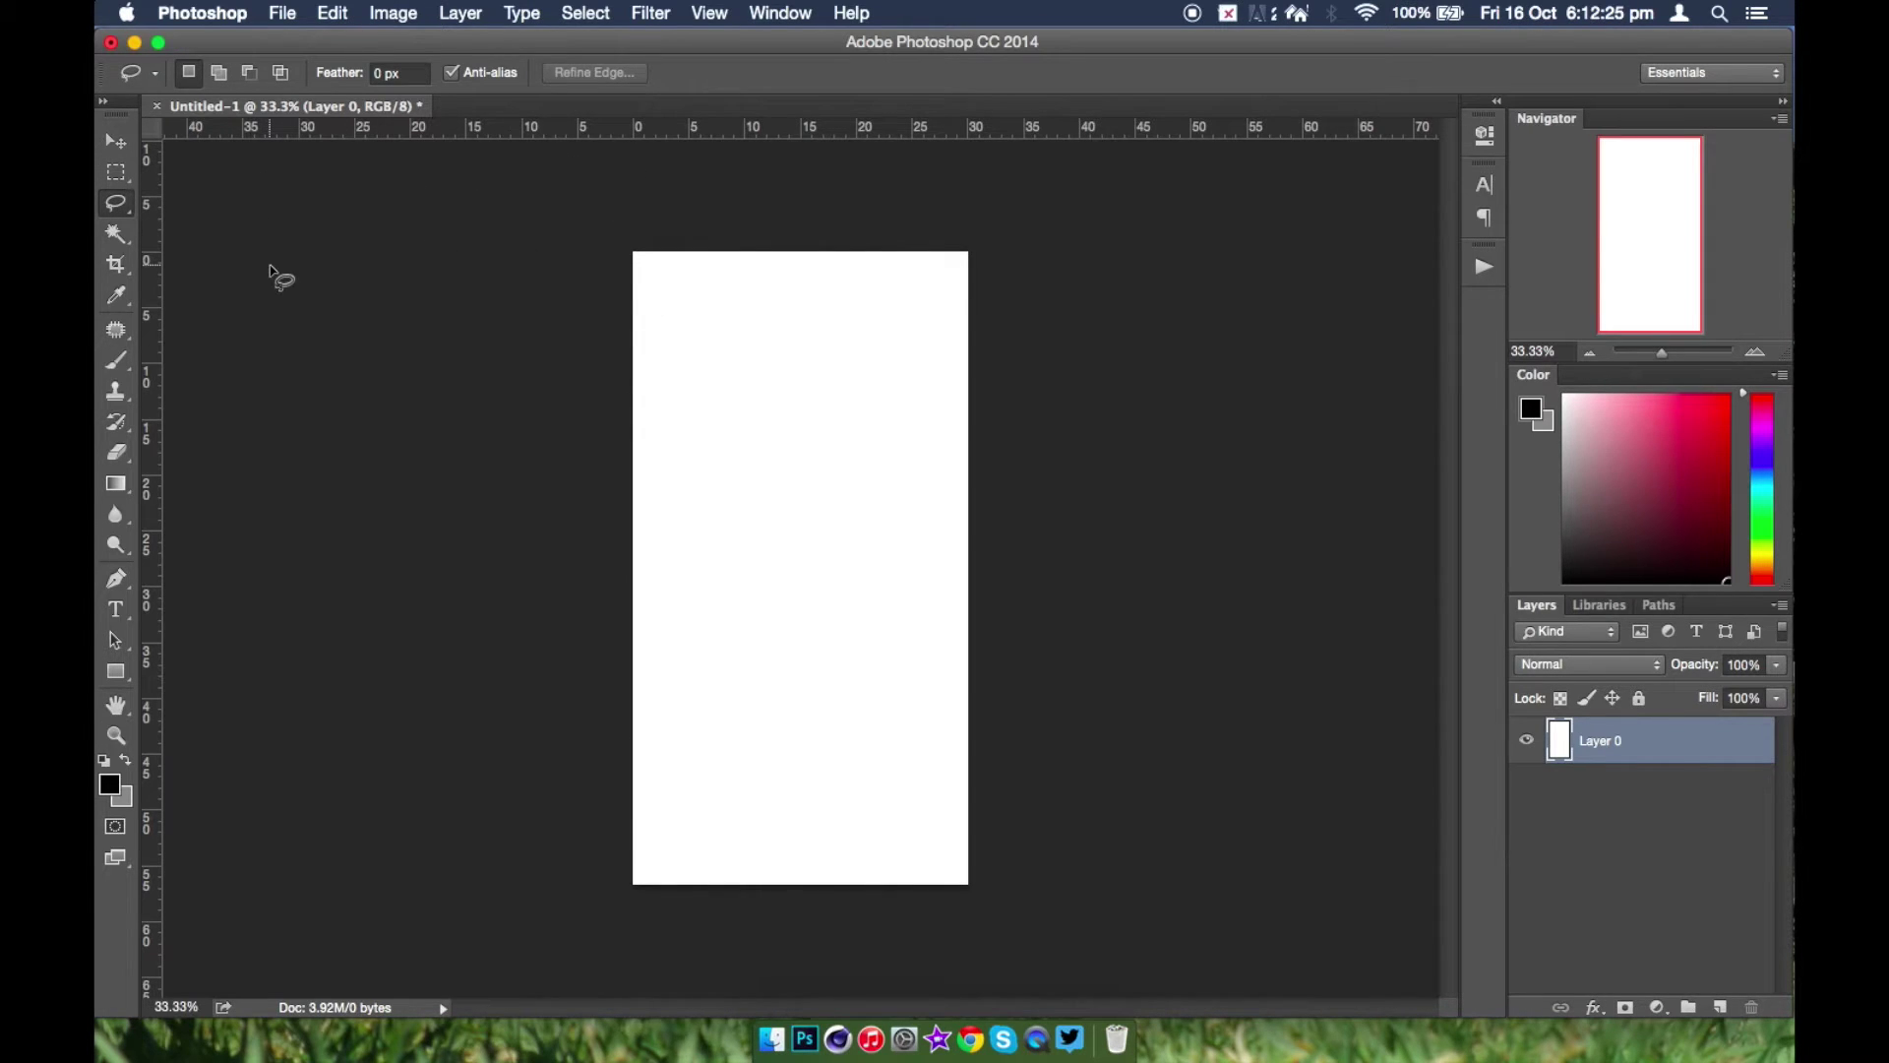
# - Create a new 852 × 1608 pixel document named 'Custom Wallpaper'
pyautogui.press('super+n')
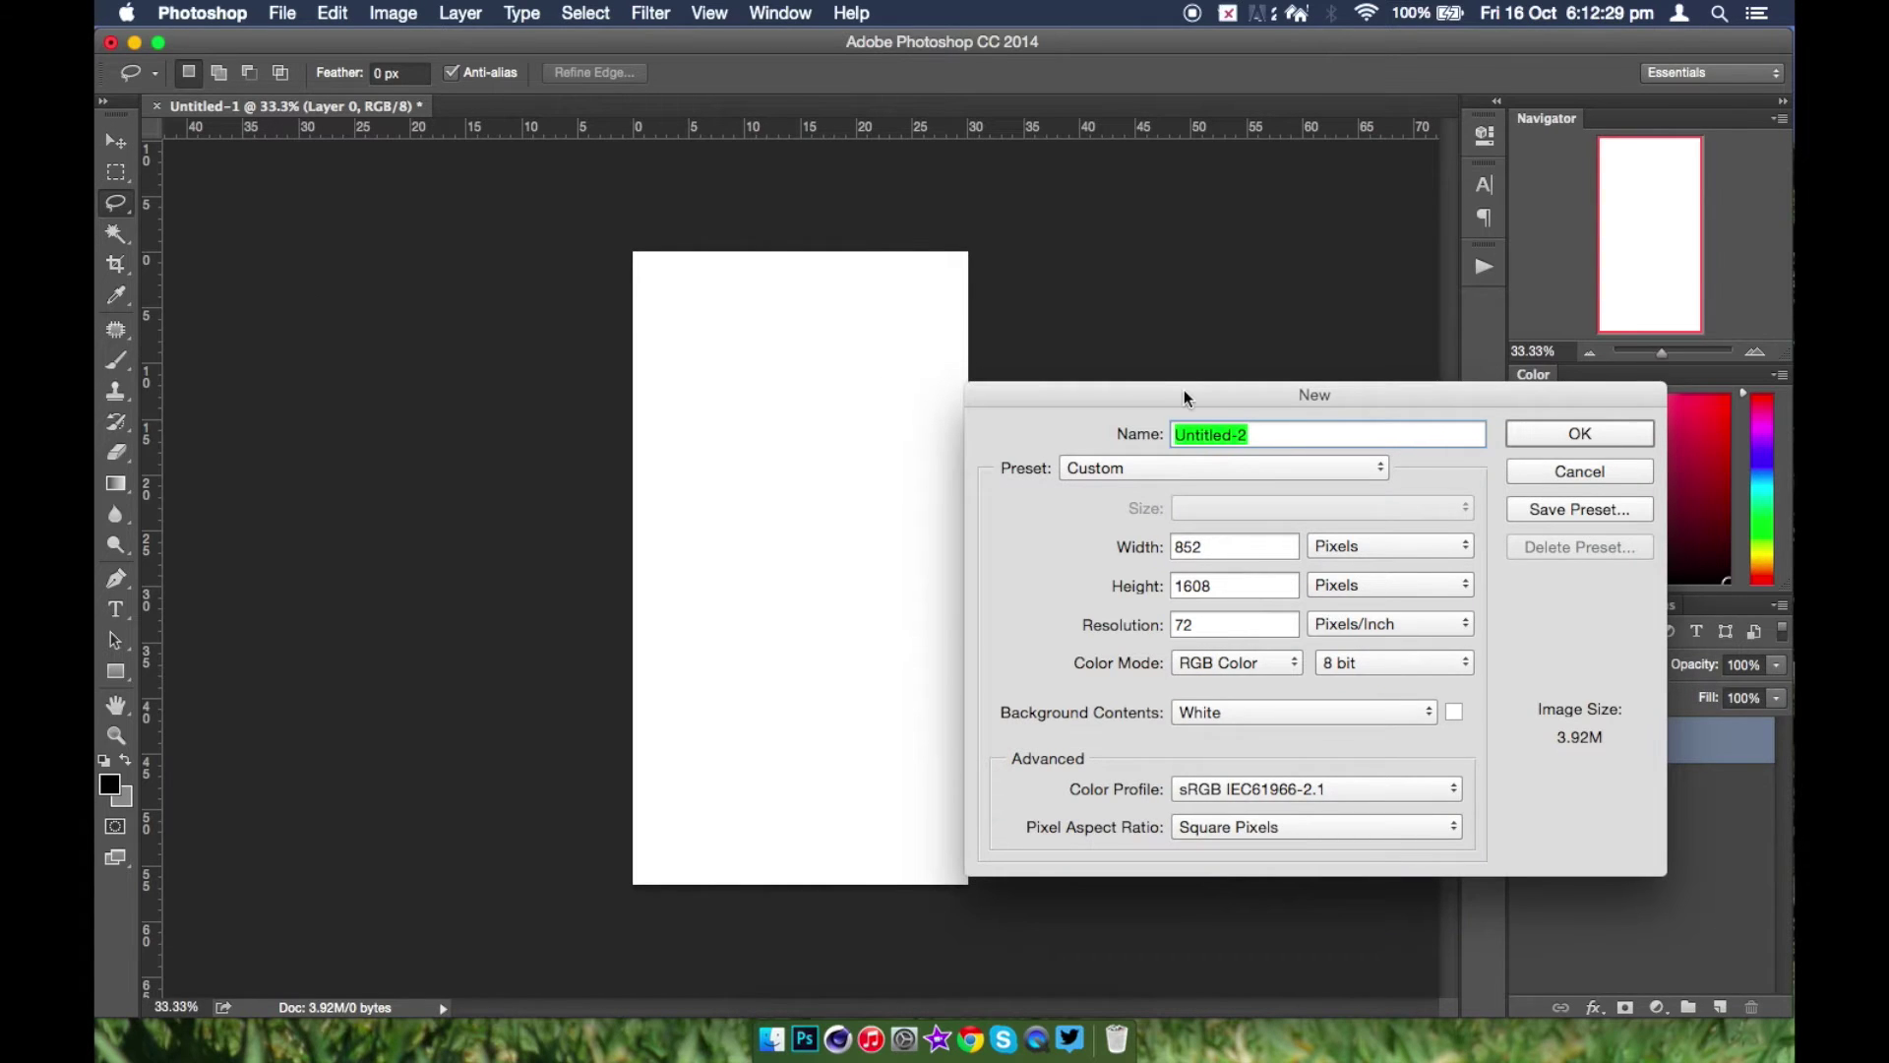
pyautogui.moveTo(1184, 389); pyautogui.dragTo(799, 336)
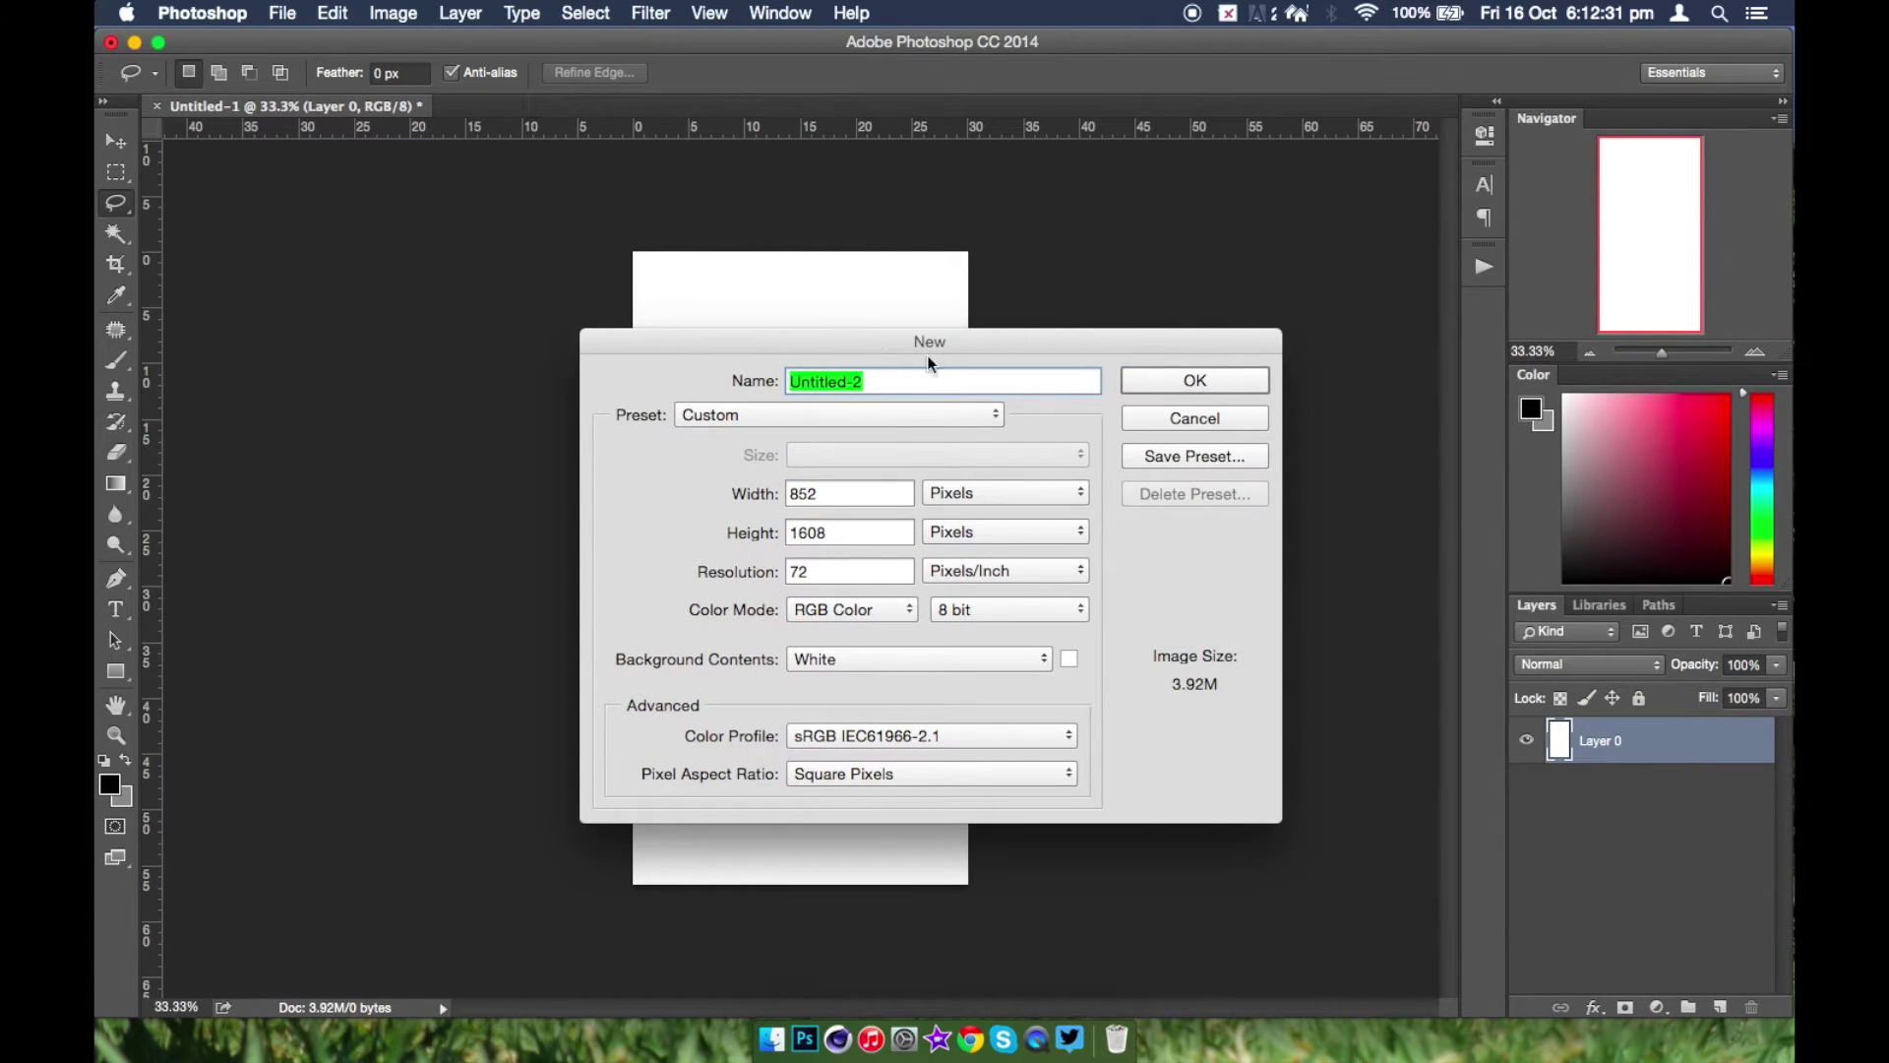
pyautogui.write('td')
pyautogui.press('BackSpace')
pyautogui.press('BackSpace')
pyautogui.write('Custom Wallpaper')
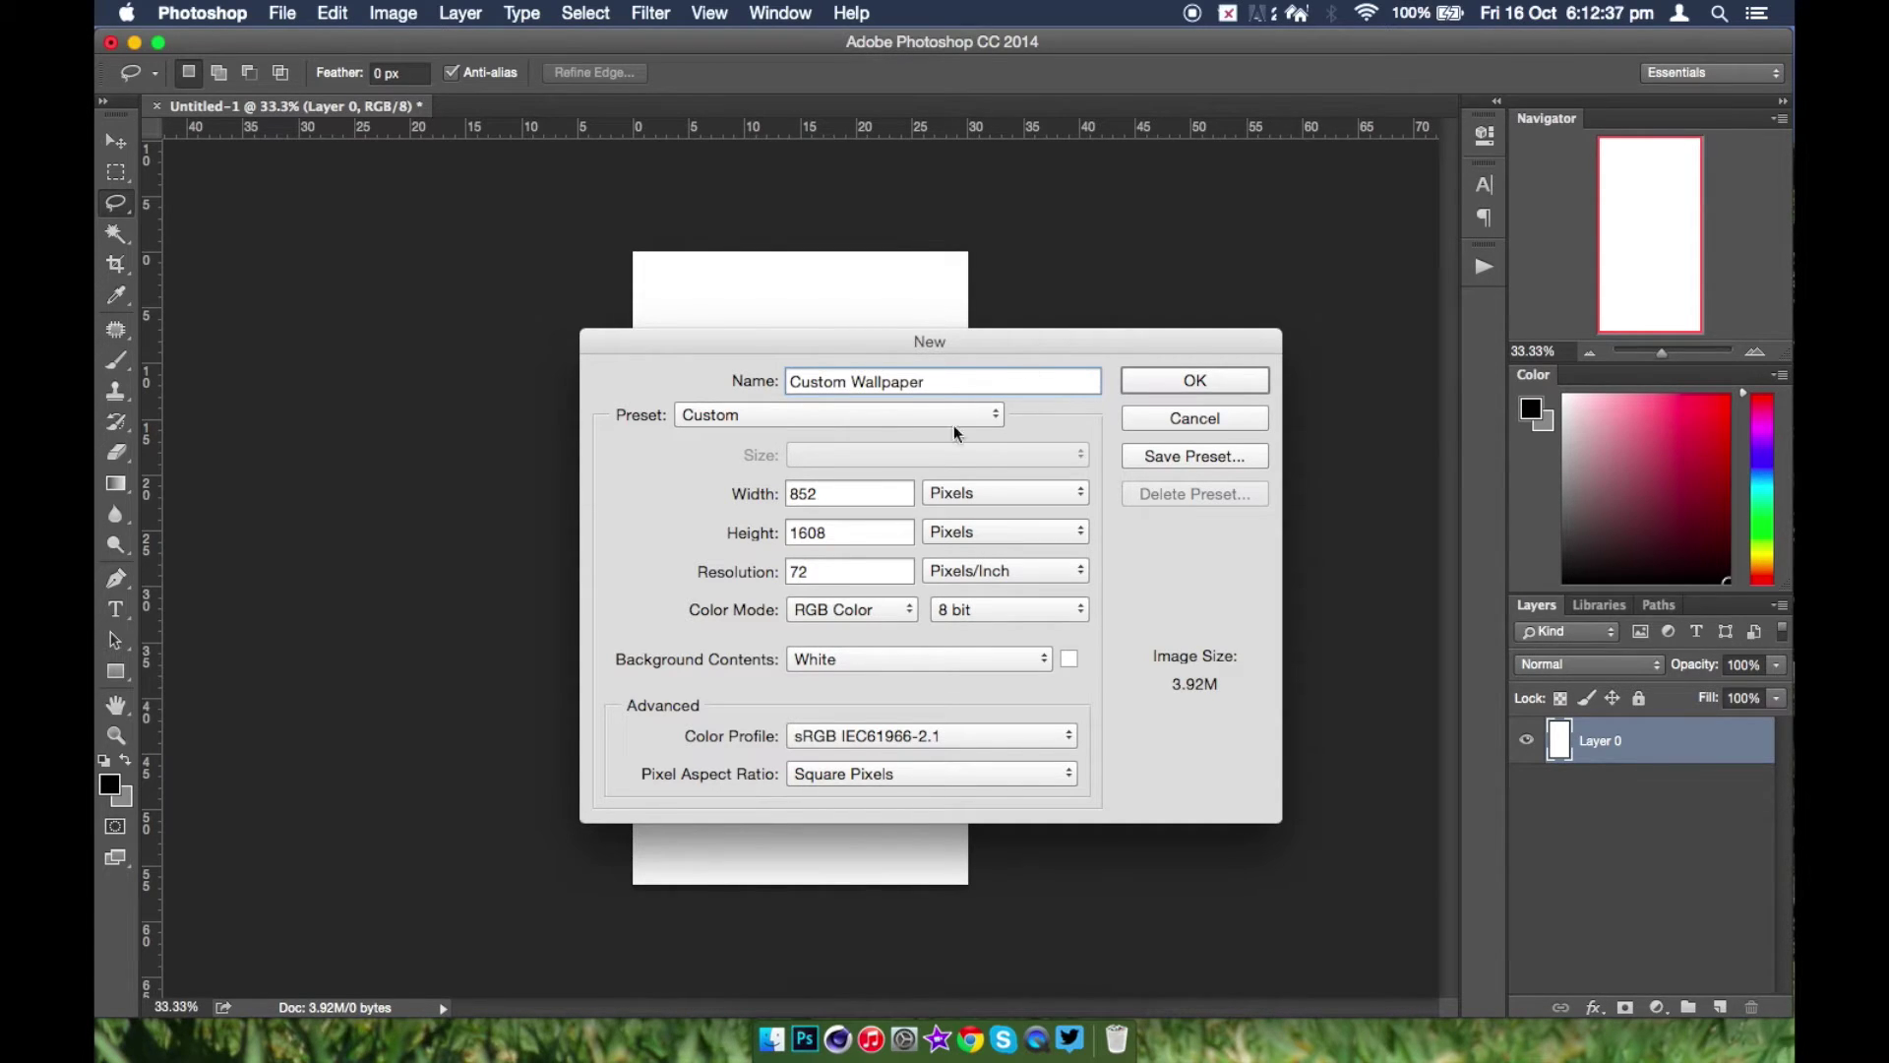
pyautogui.click(1224, 390)
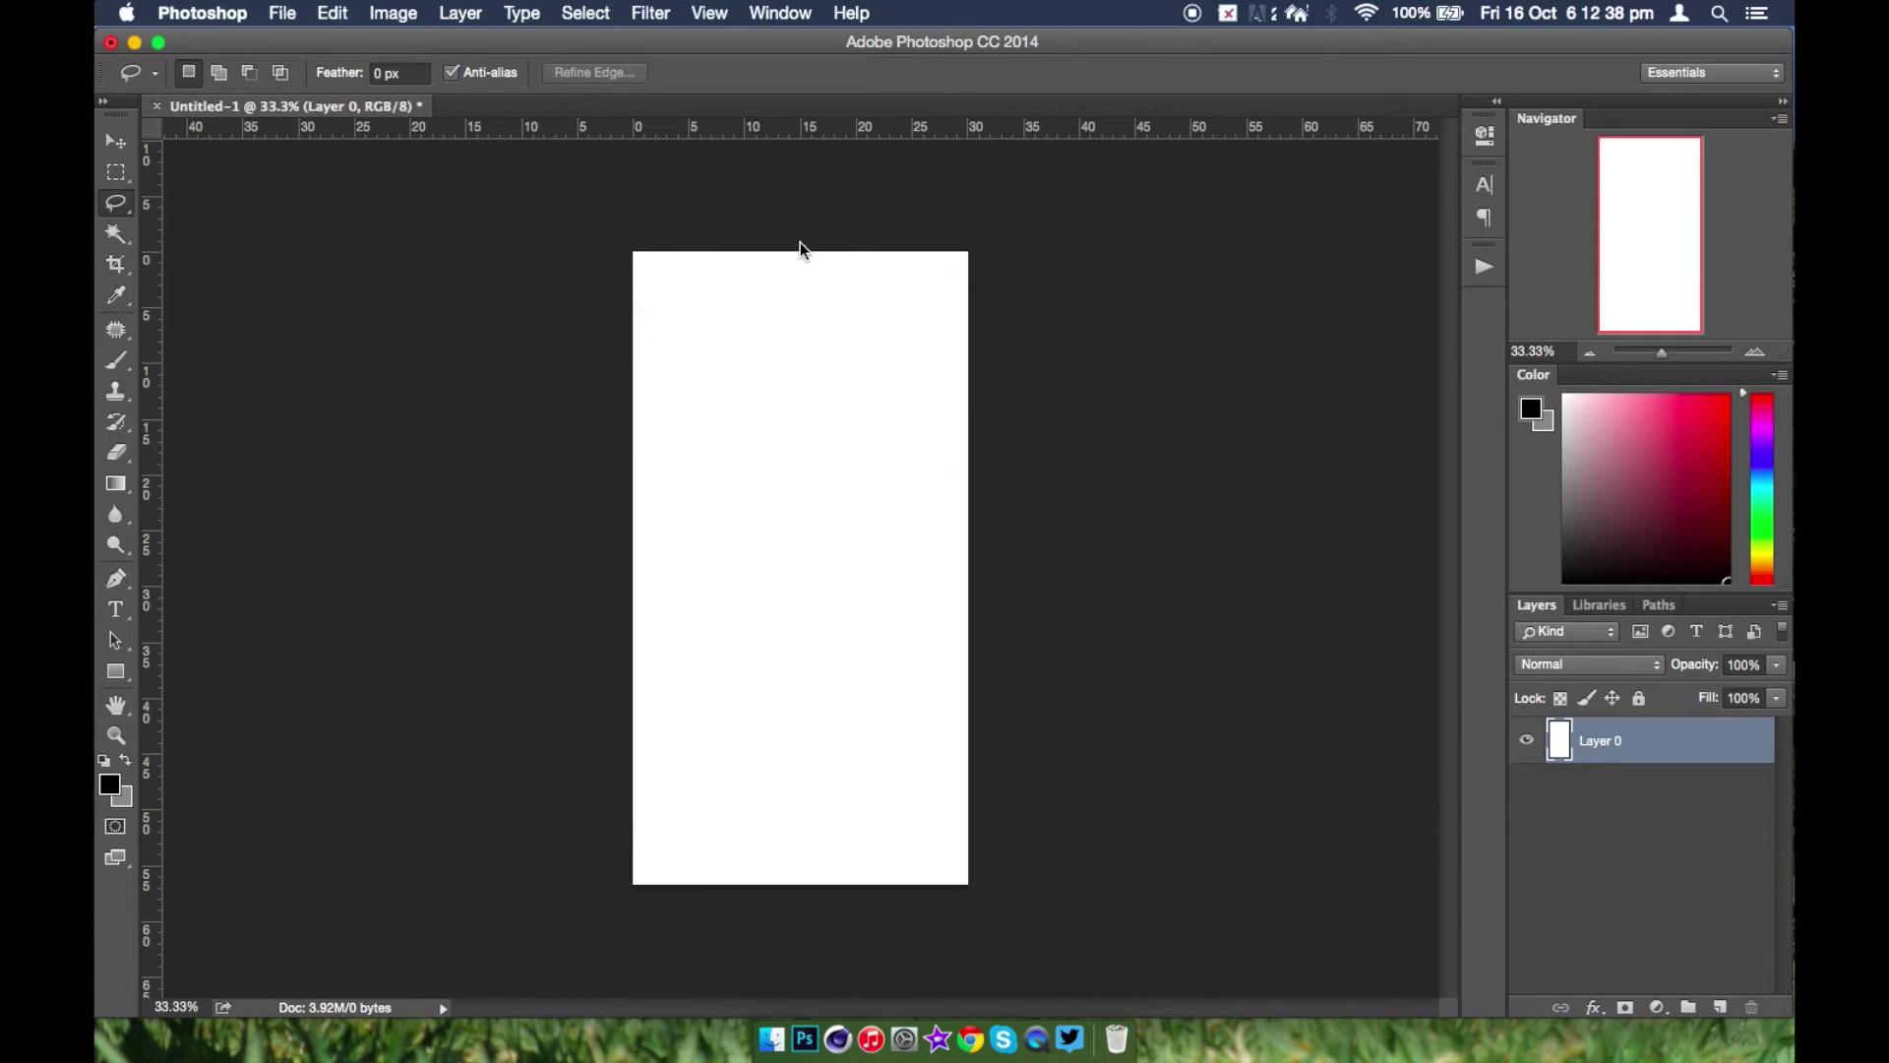
# - Close Untitled-1 without saving and unlock the Background as Layer 0
pyautogui.click(157, 110)
pyautogui.click(858, 380)
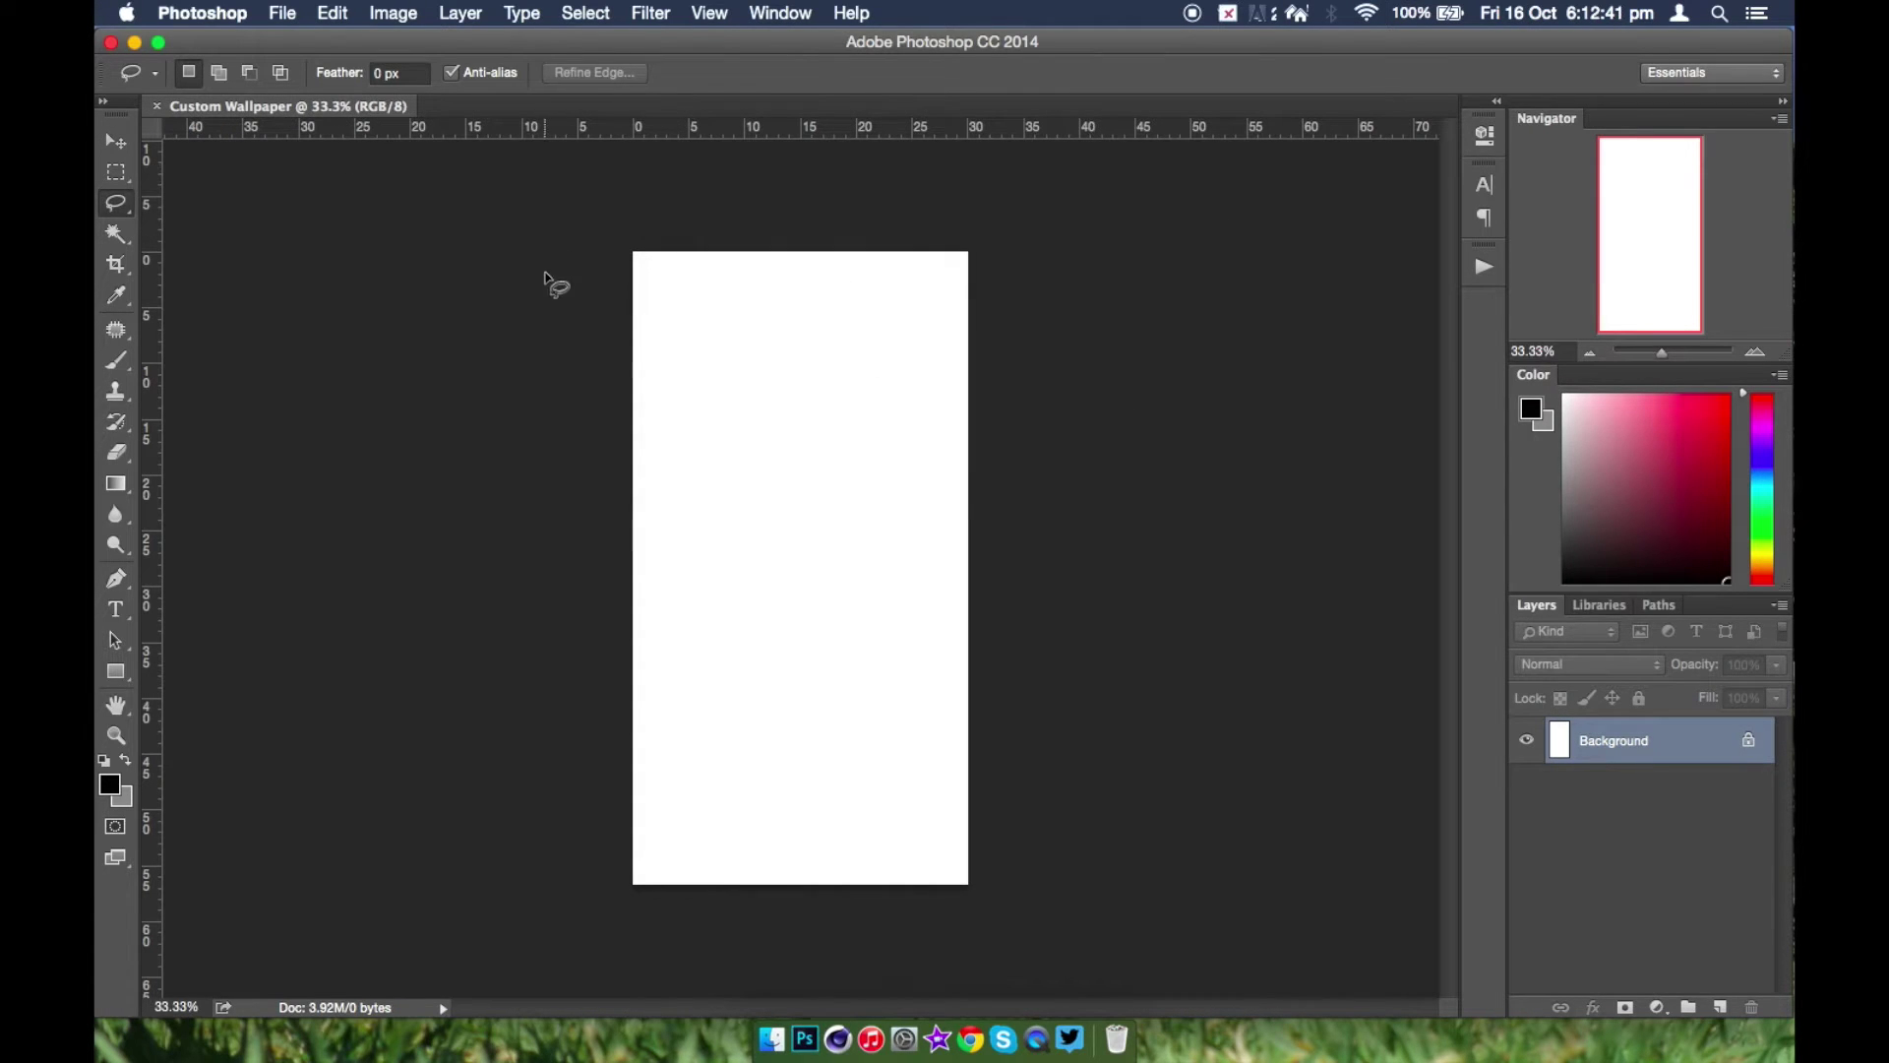
pyautogui.click(1769, 741)
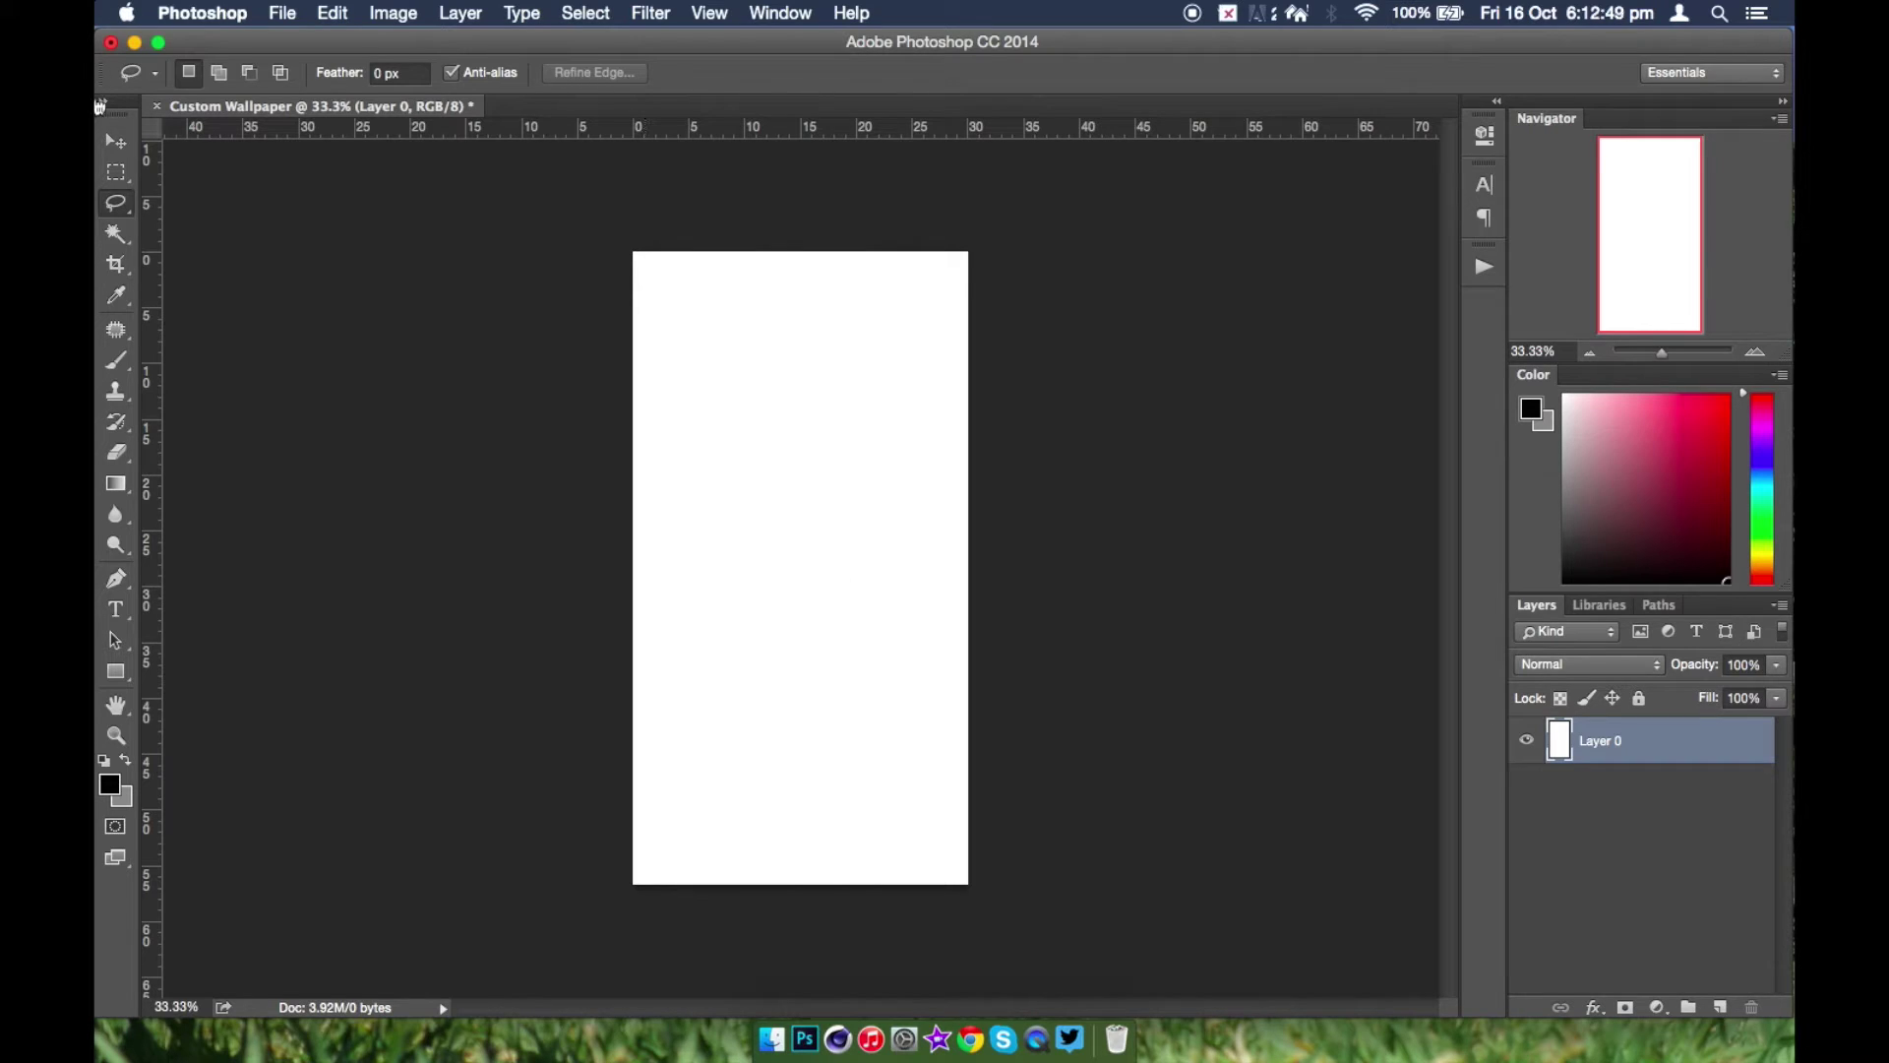
pyautogui.click(115, 140)
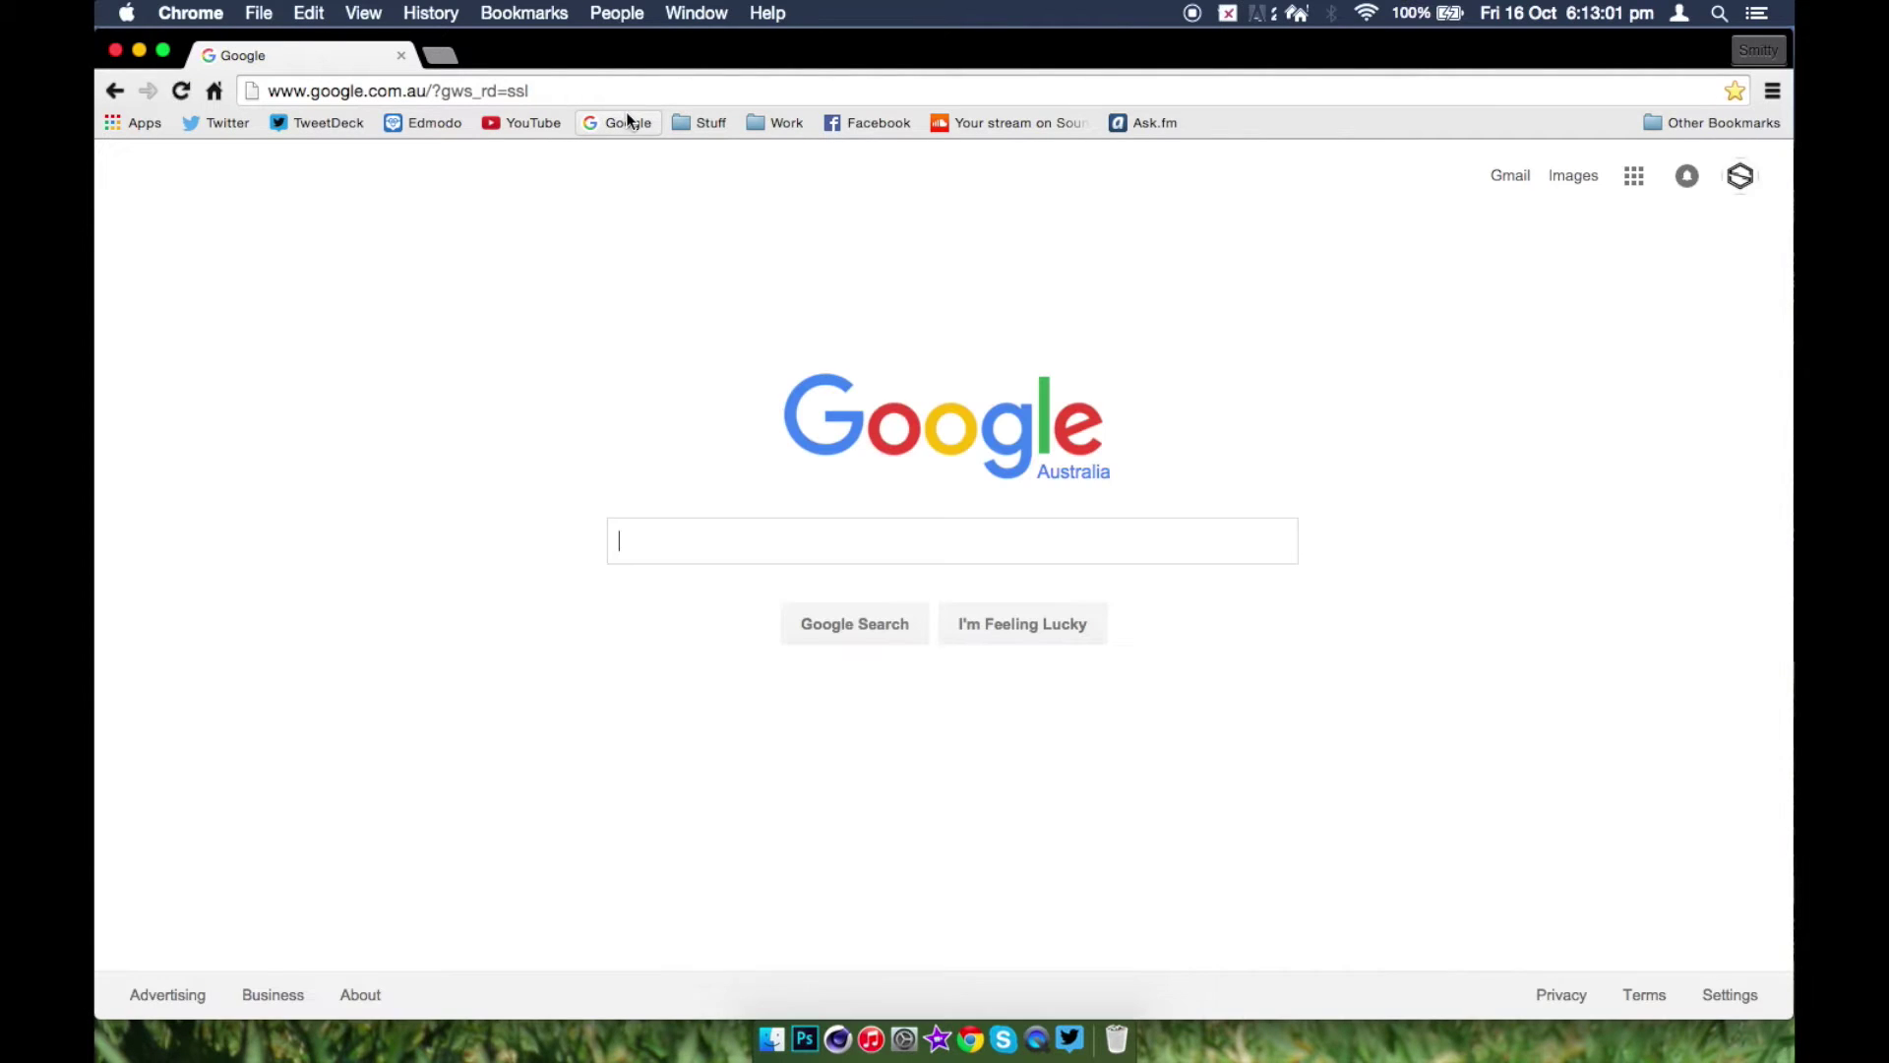
# - Google 'black and white city wallpaper' and switch to the Images results
pyautogui.write('black and white city wallpaper')
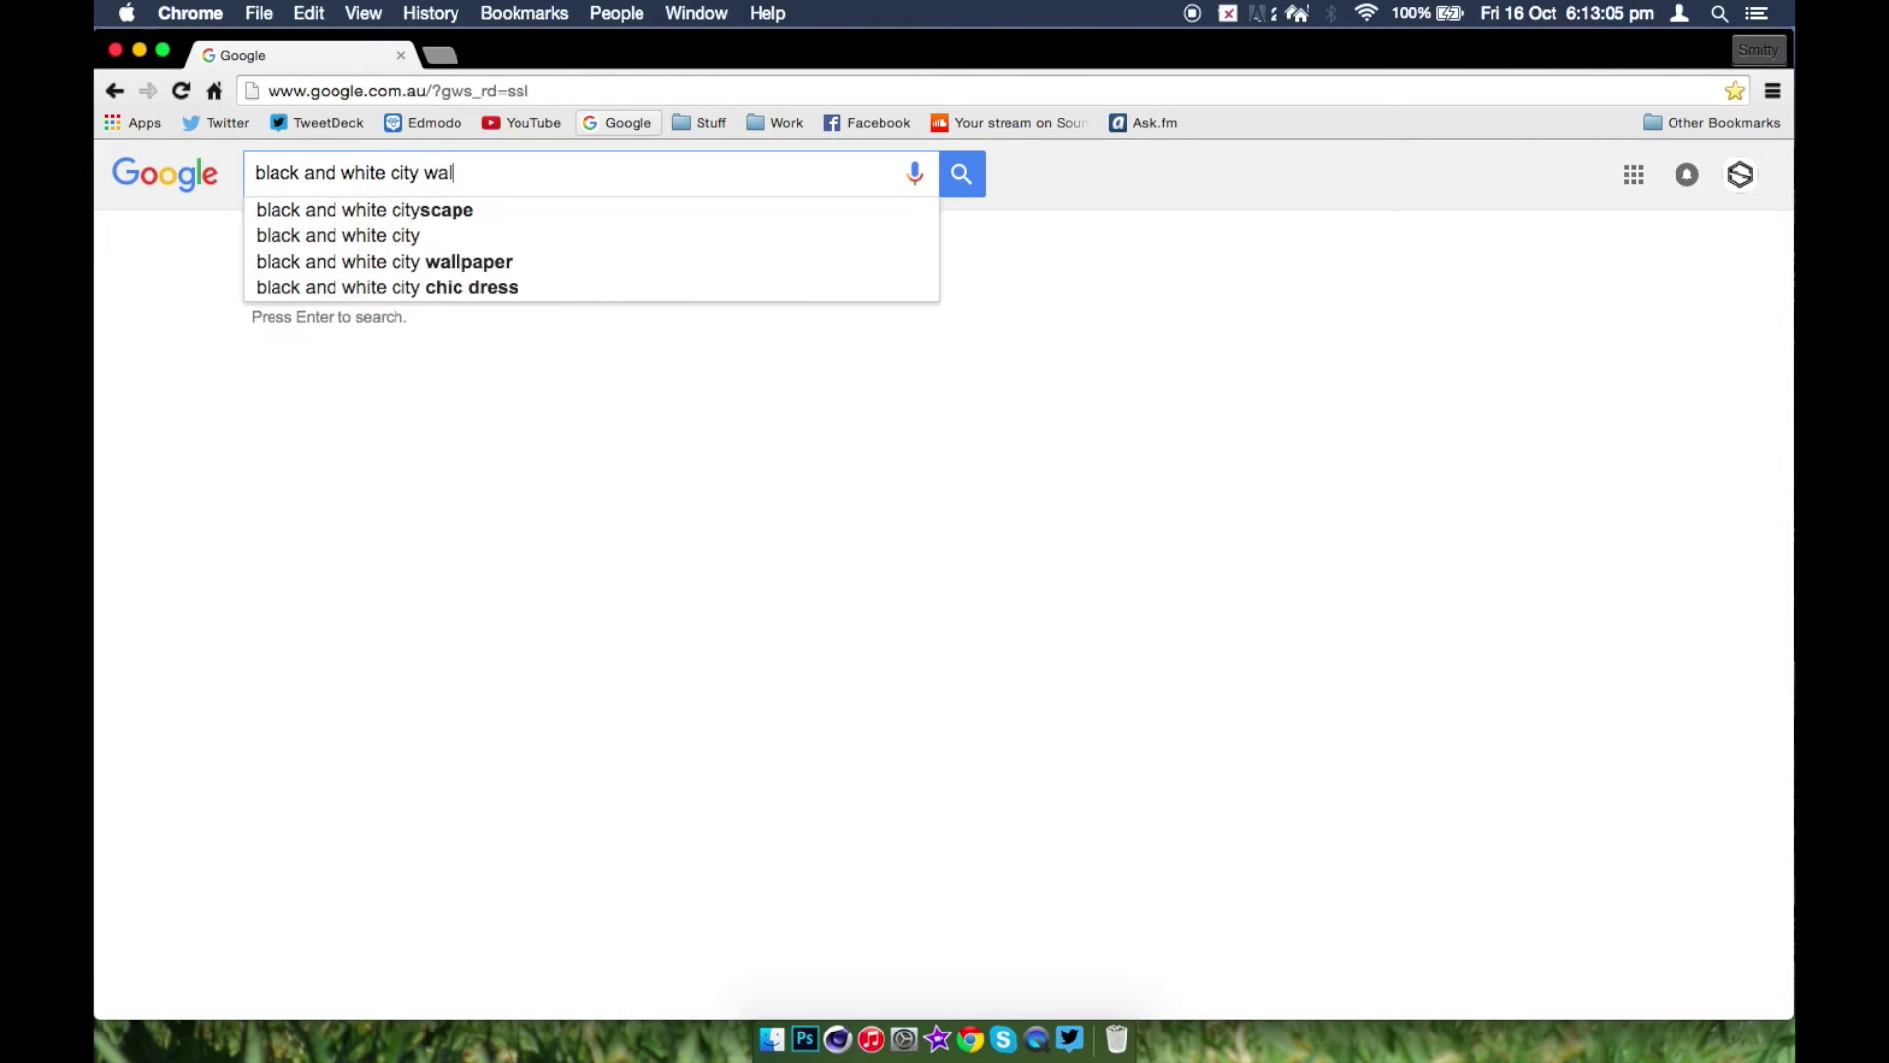
pyautogui.press('Return')
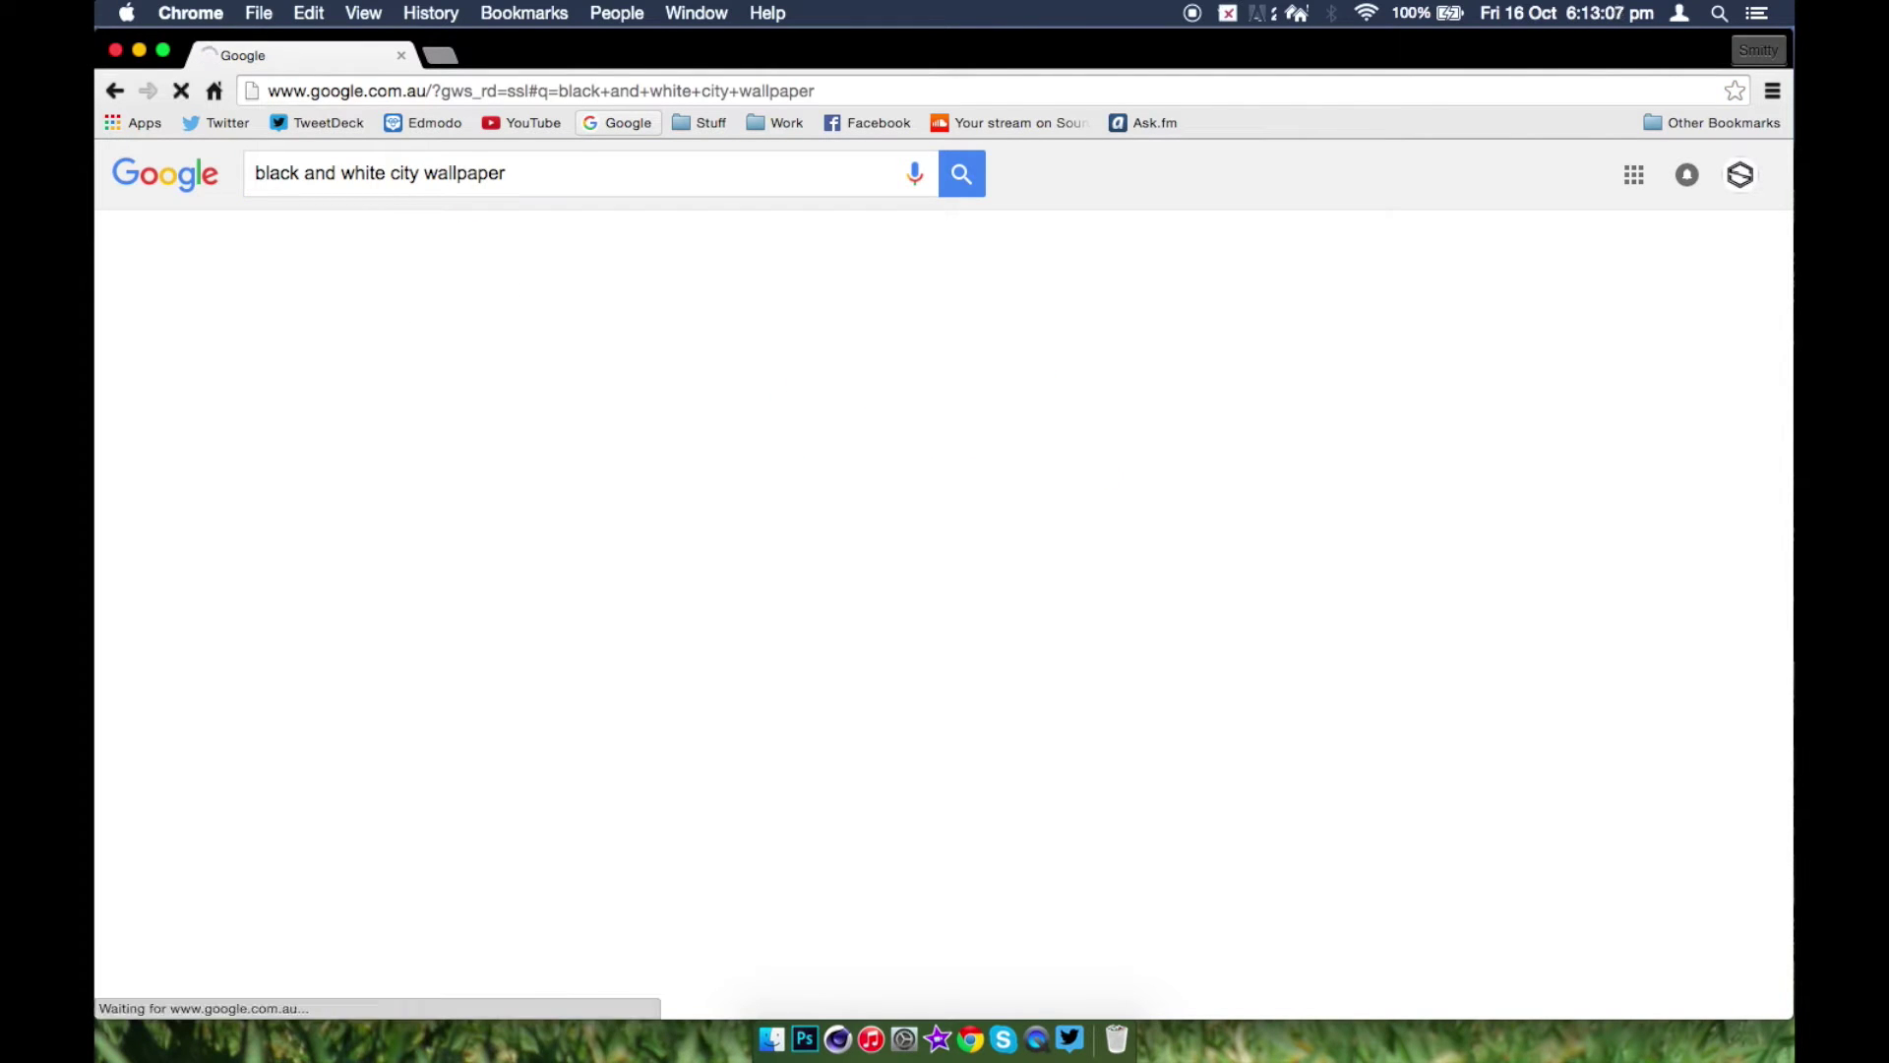
pyautogui.moveTo(507, 177)
pyautogui.mouseDown()
pyautogui.moveTo(421, 177)
pyautogui.moveTo(509, 187)
pyautogui.mouseUp()
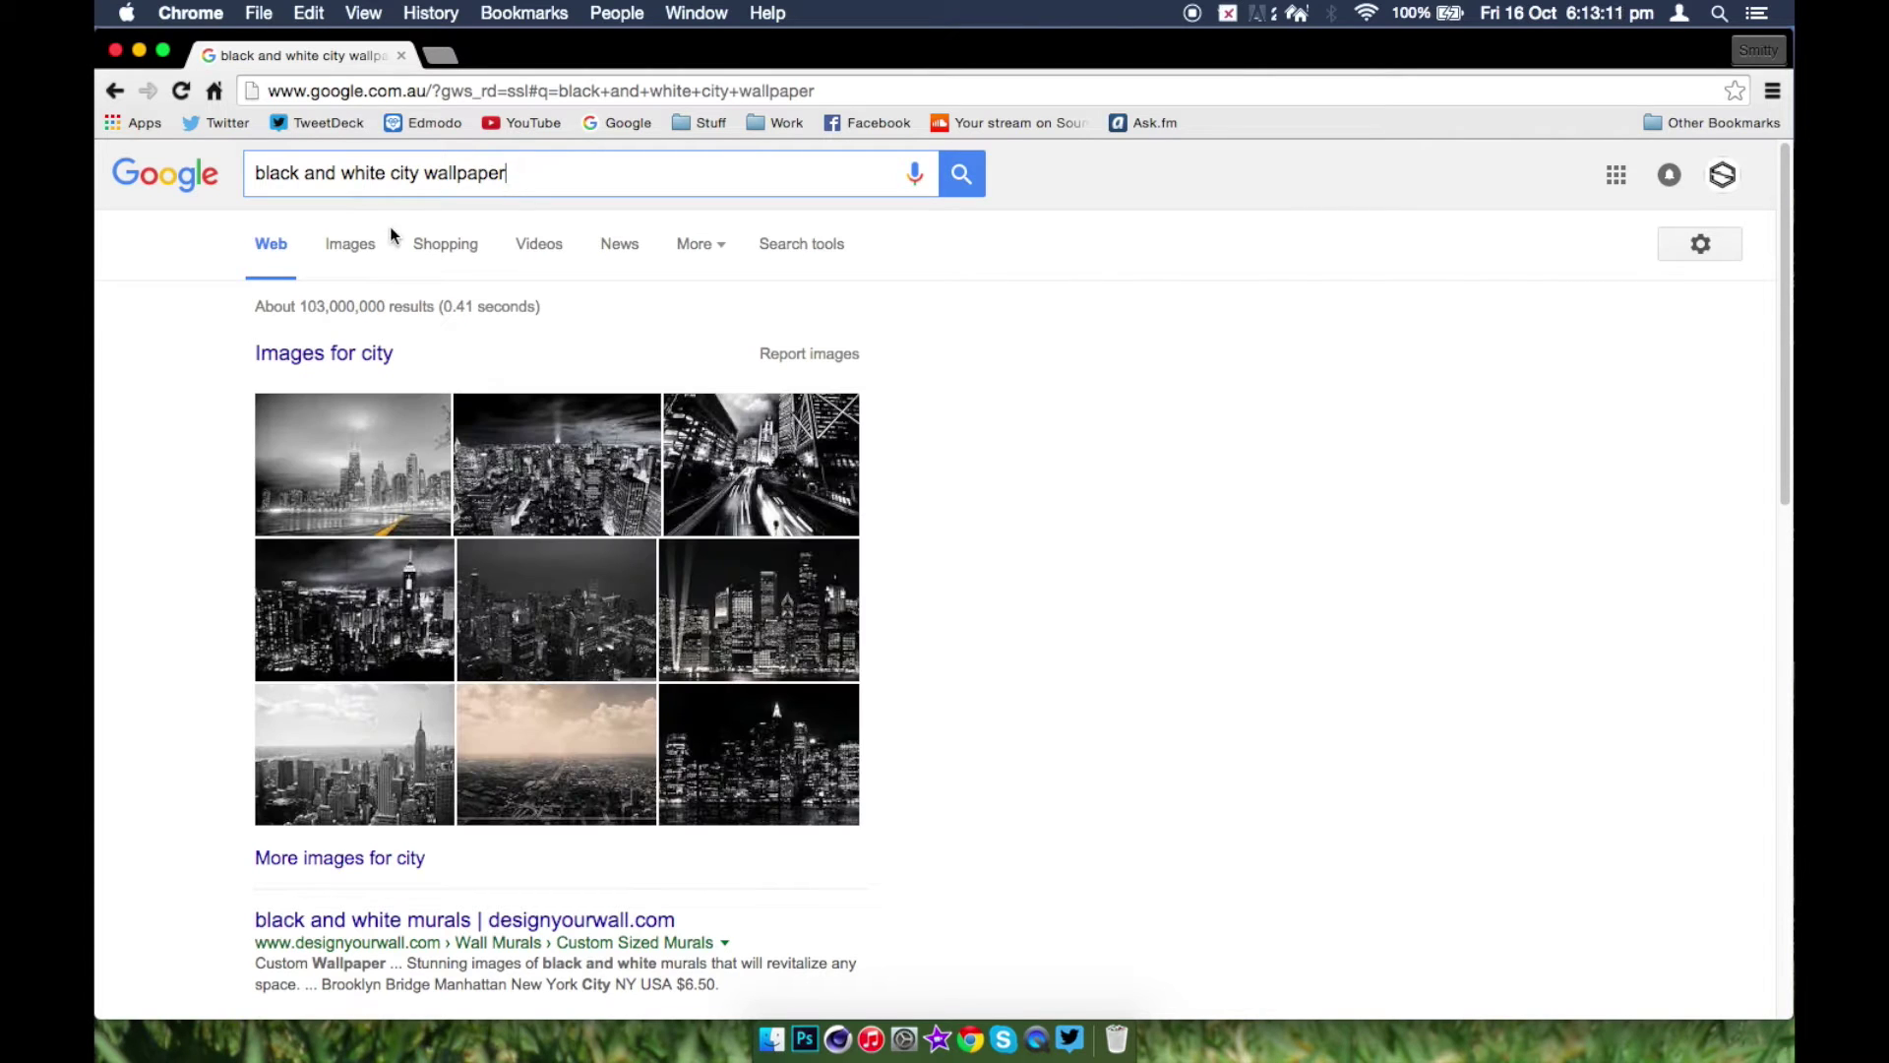
pyautogui.click(360, 243)
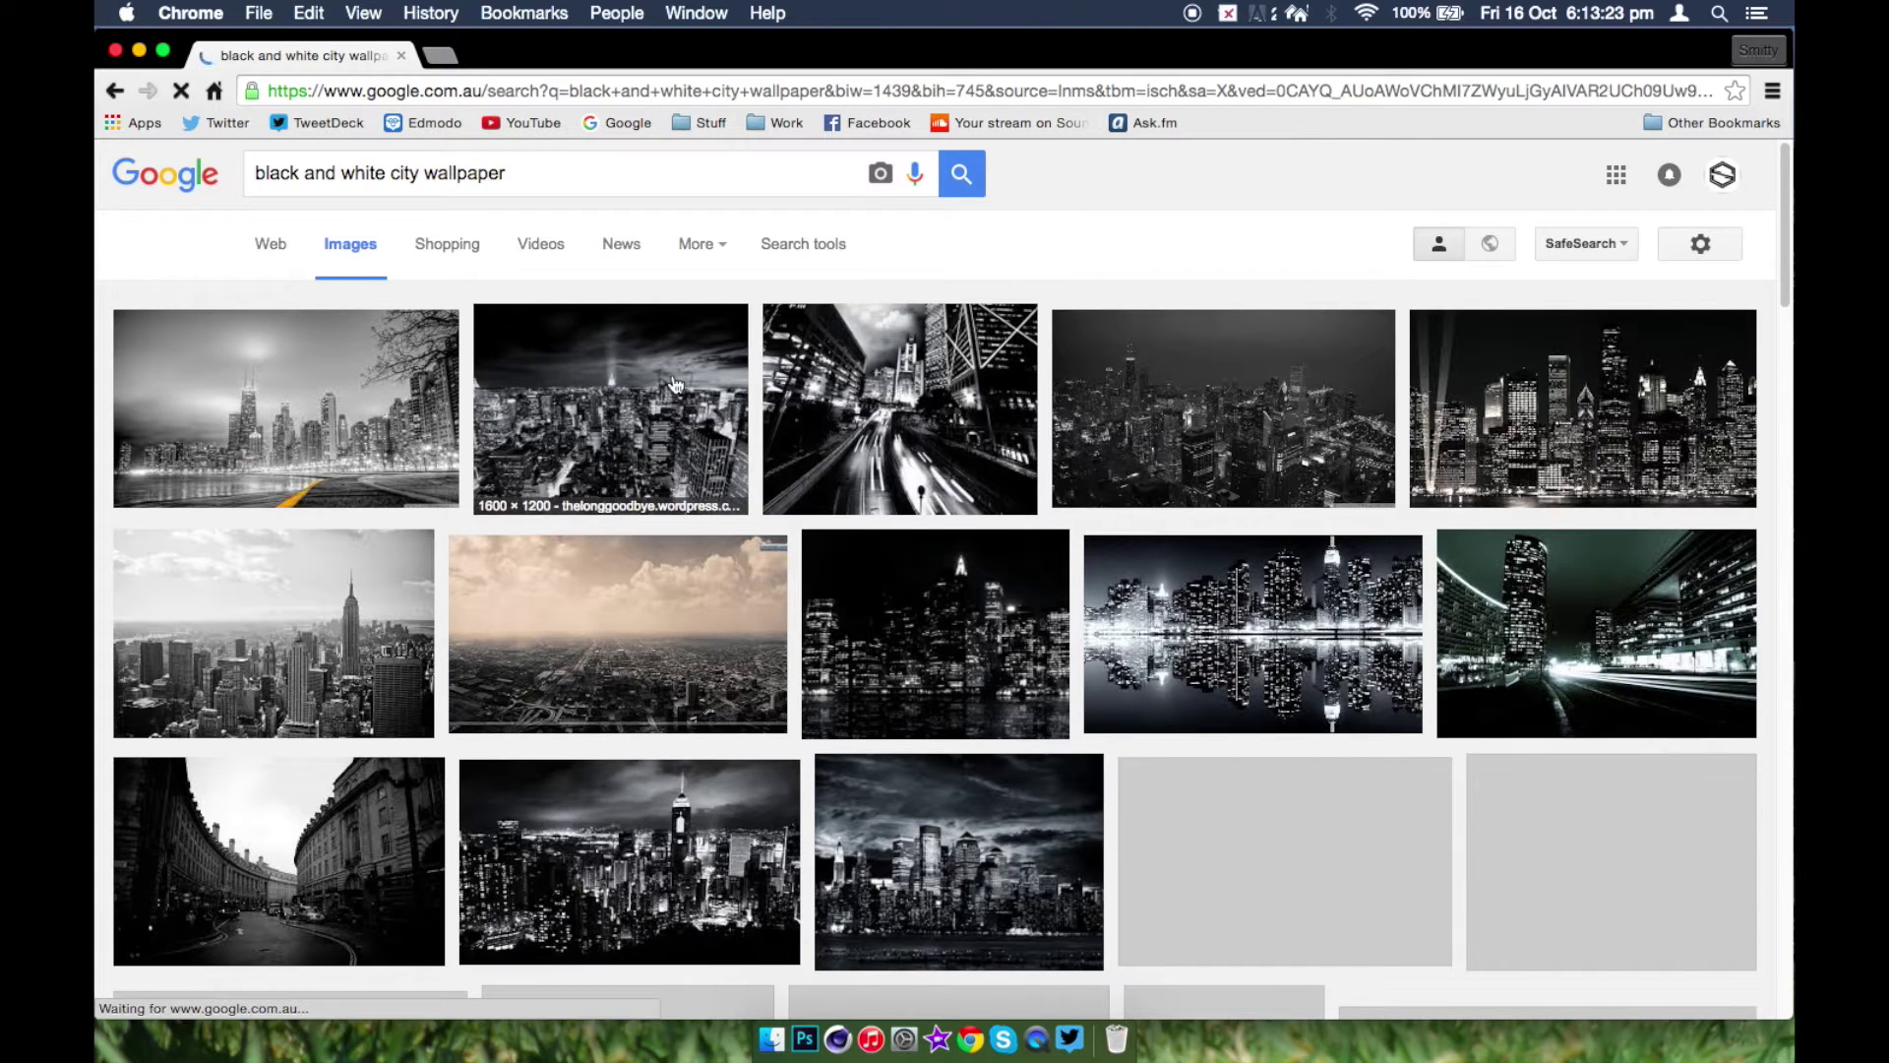
# - Preview the black-and-white Empire State skyline and open its full-size image in a new tab
pyautogui.scroll(-5, 780, 567)
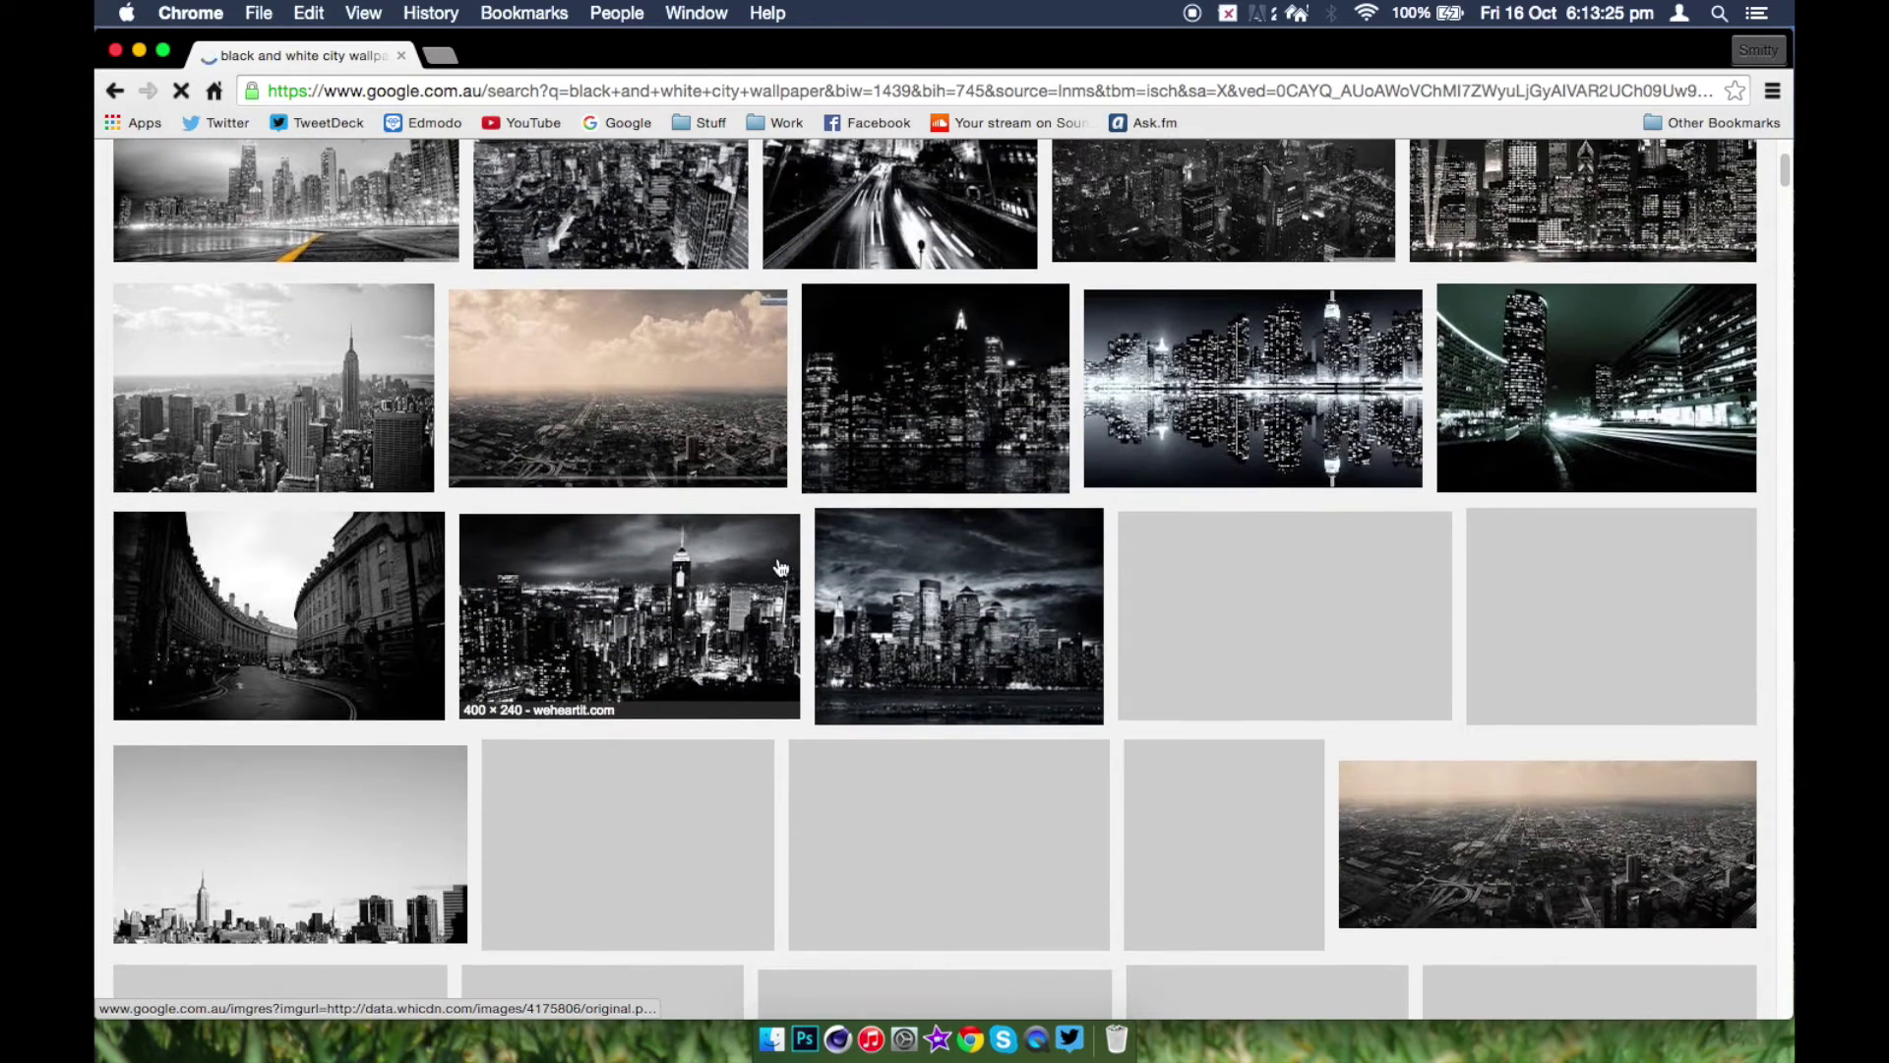
pyautogui.scroll(2, 780, 567)
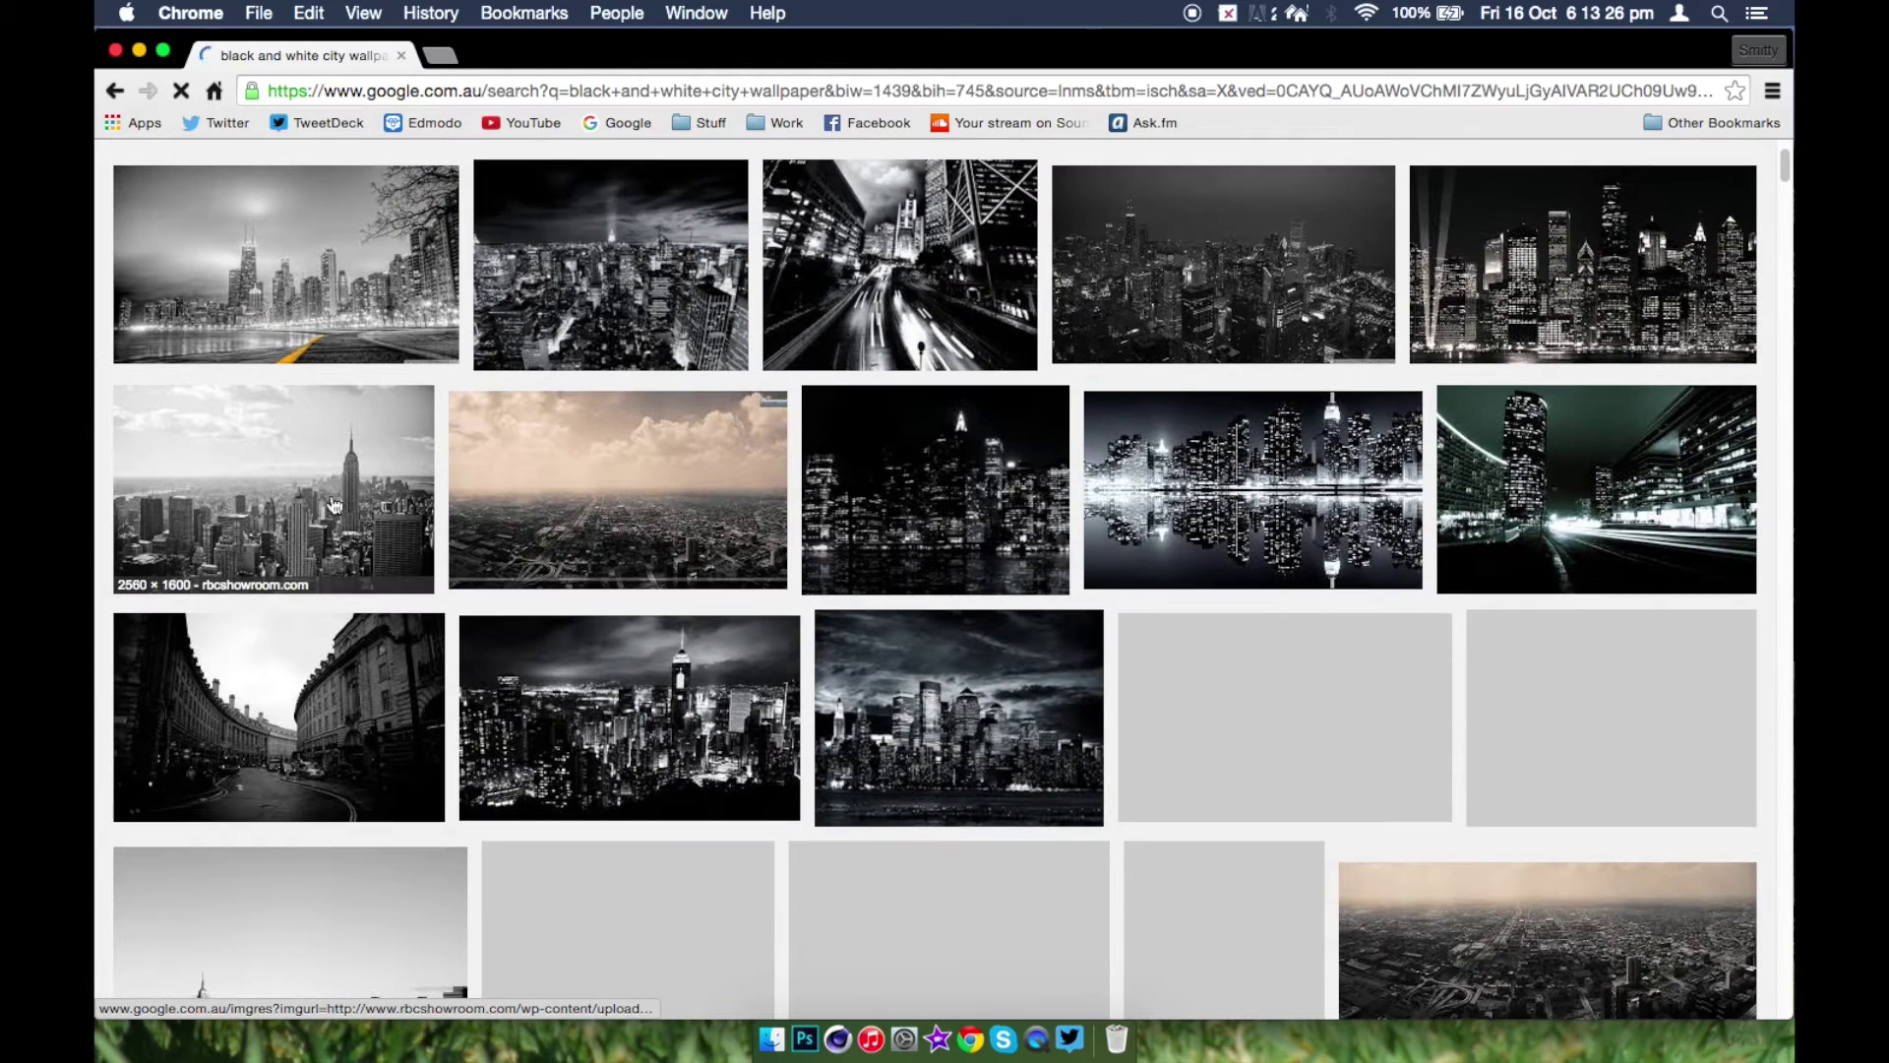
pyautogui.click(340, 492)
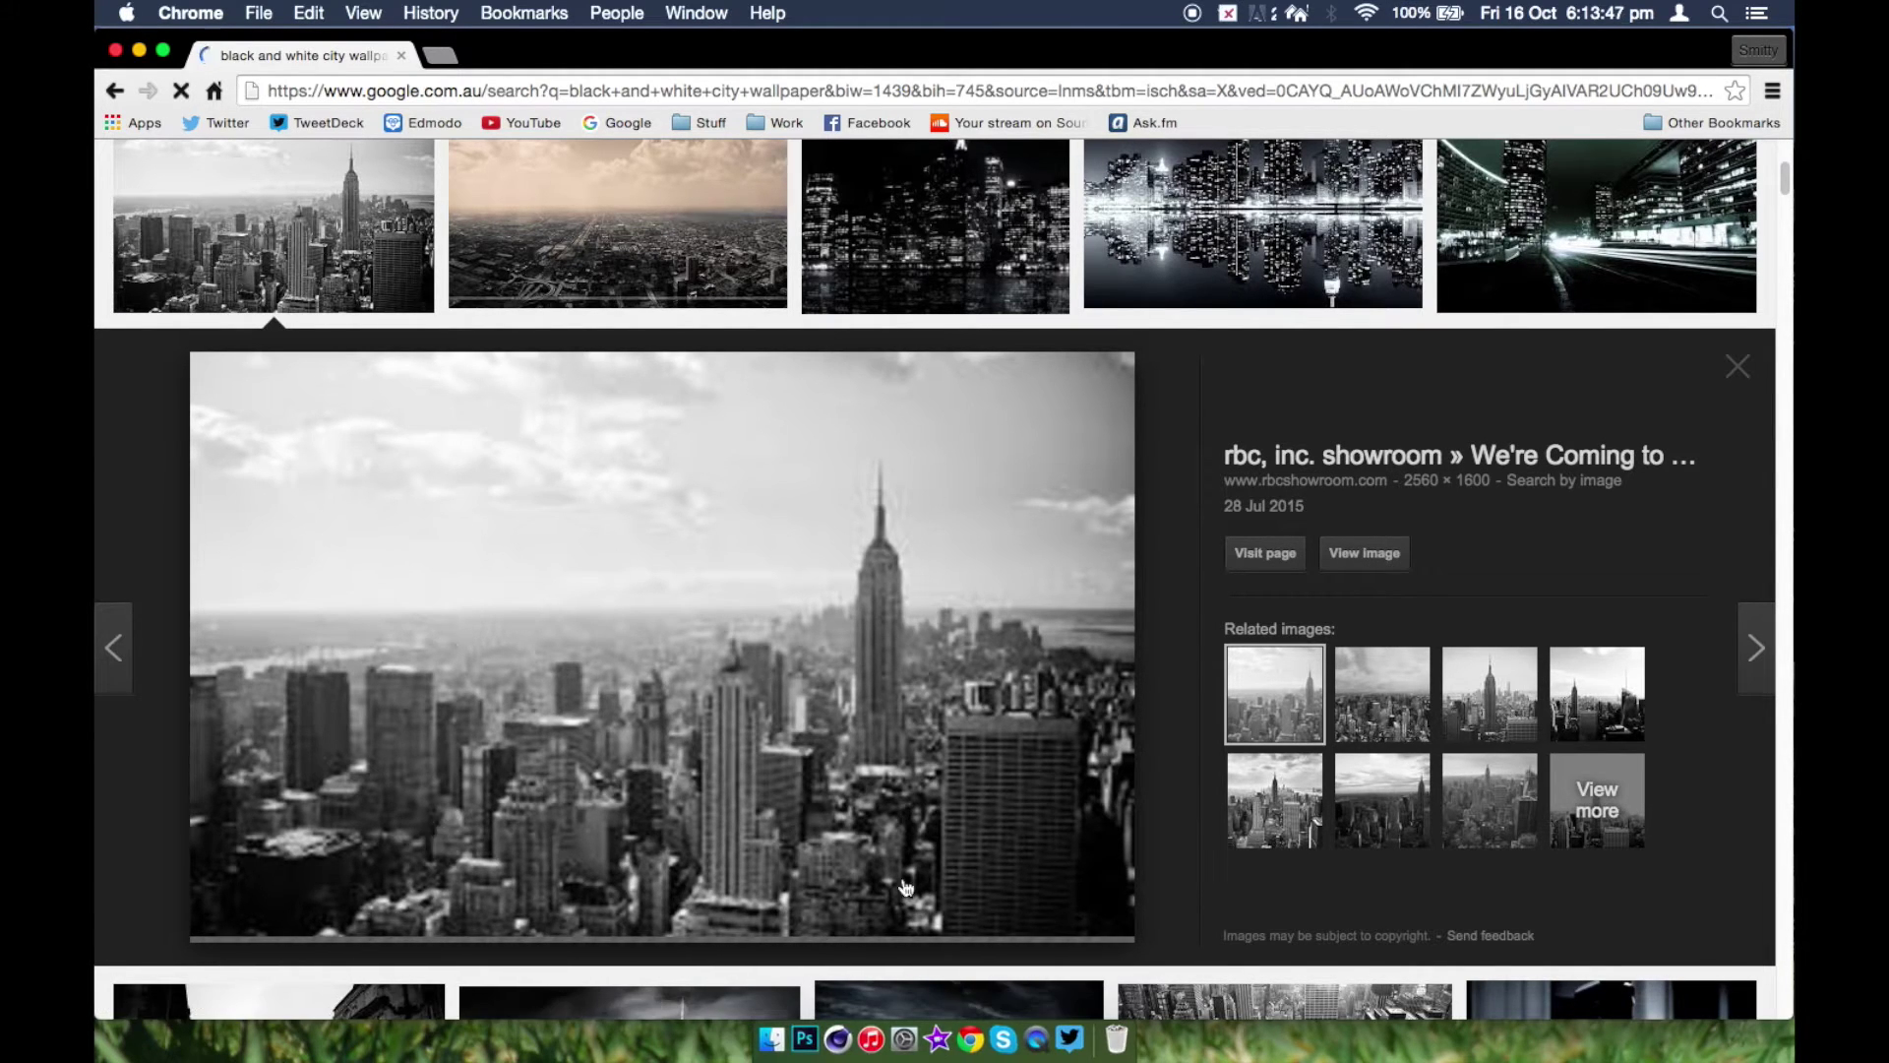
pyautogui.rightClick(1377, 569)
pyautogui.click(1417, 557)
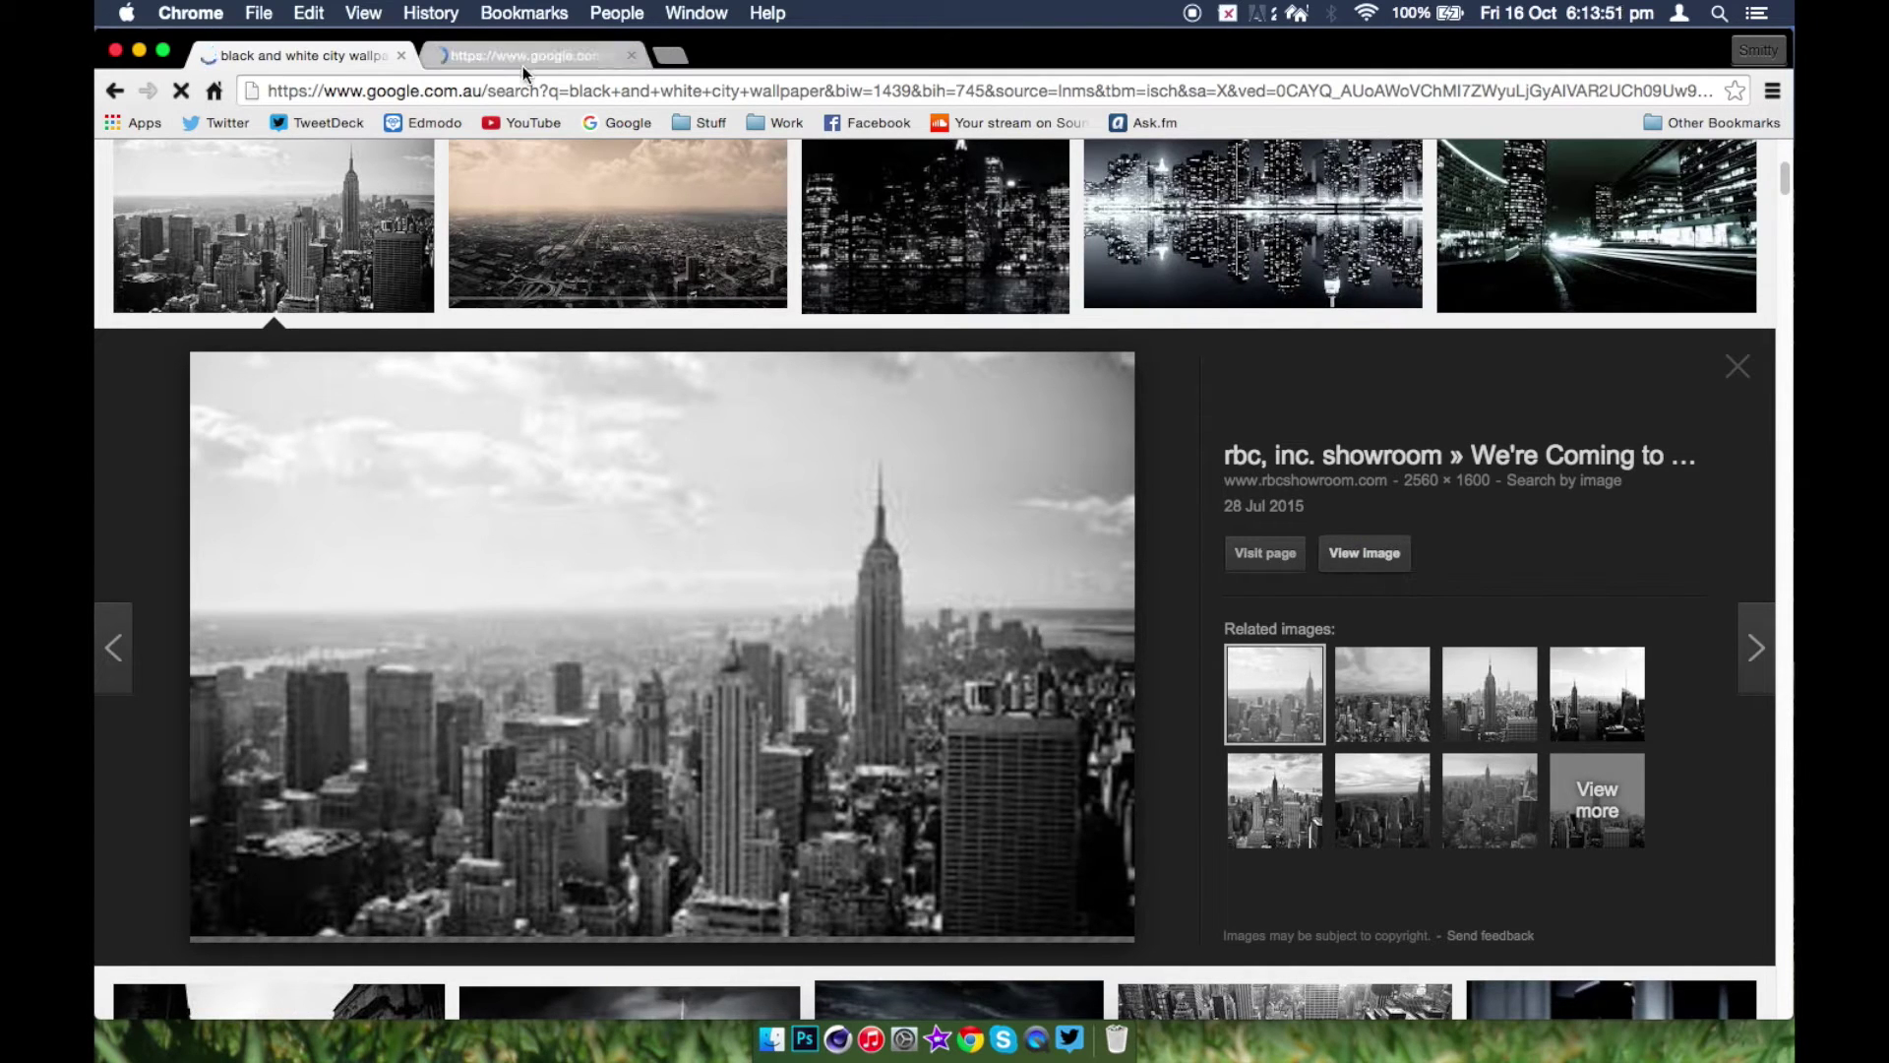
# - Check the new tab until the 2560 × 1600 skyline loads, then return to the results
pyautogui.click(525, 59)
pyautogui.click(305, 57)
pyautogui.click(472, 54)
pyautogui.click(346, 65)
pyautogui.click(536, 61)
pyautogui.click(341, 57)
pyautogui.click(493, 54)
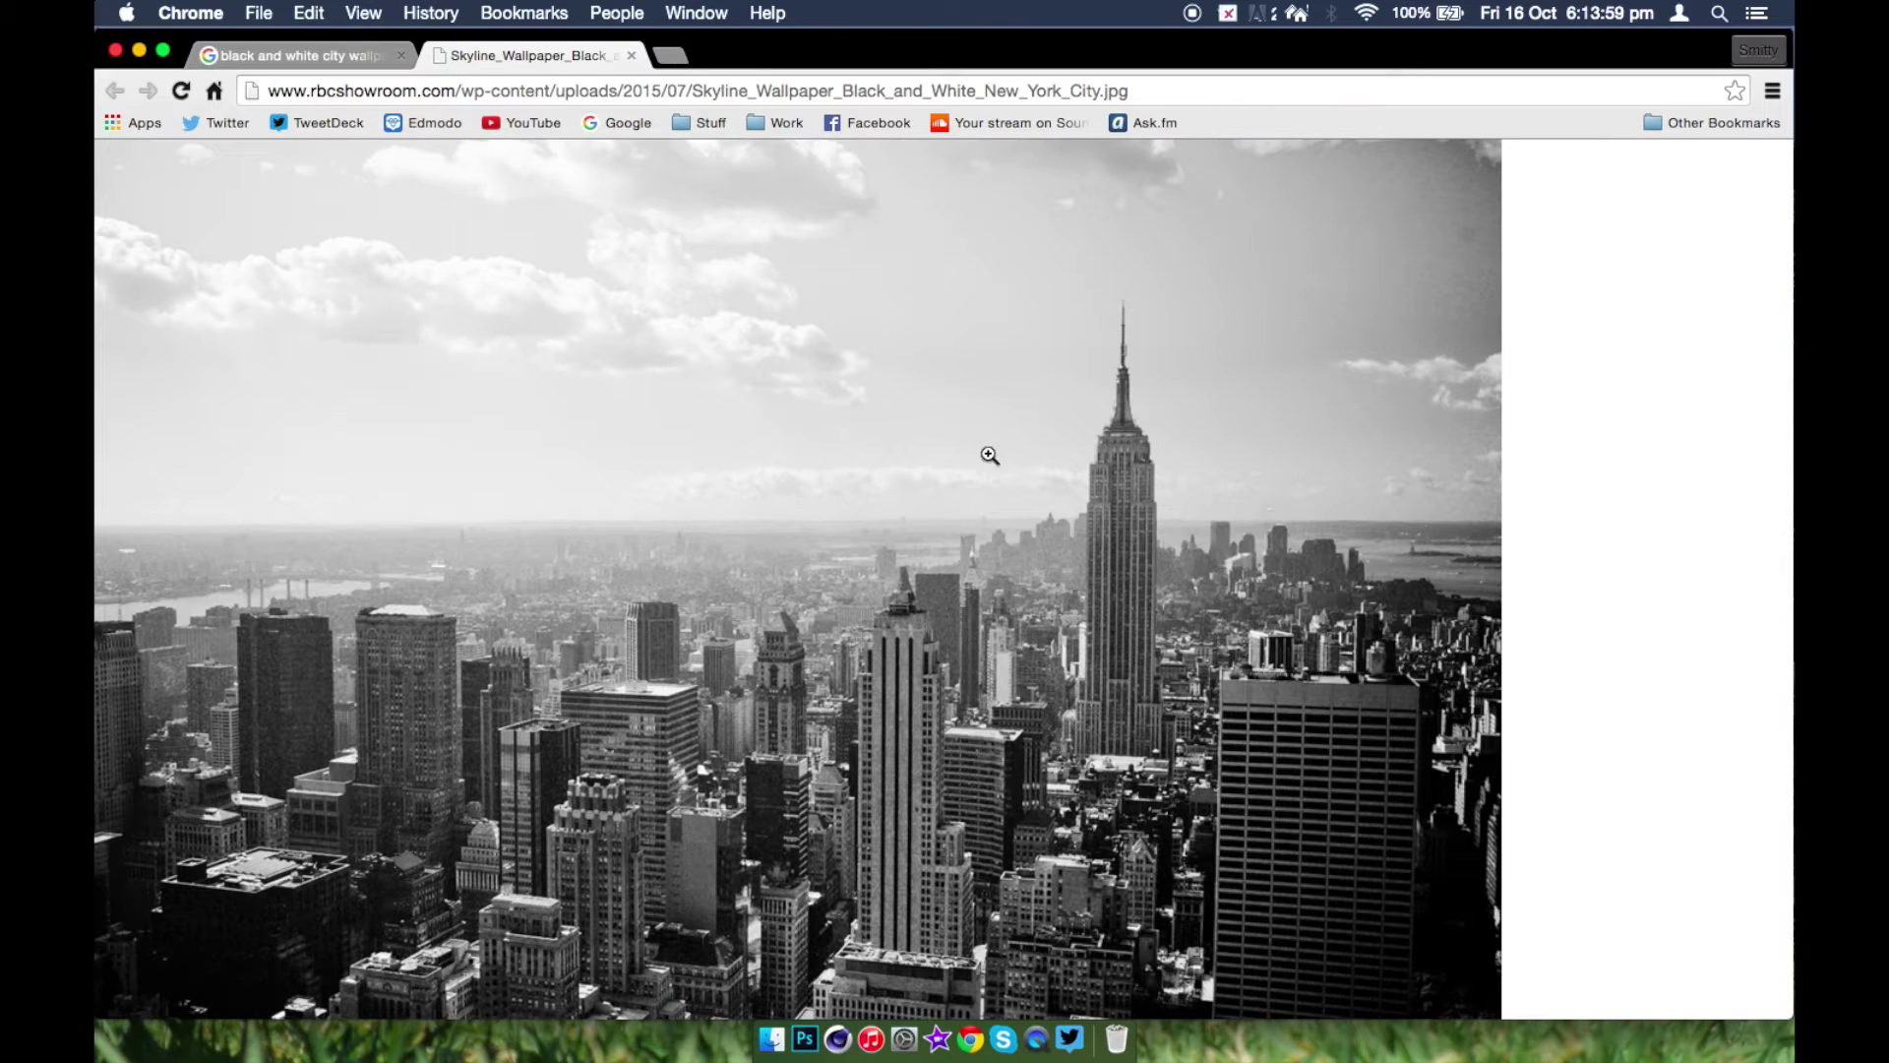
pyautogui.click(373, 56)
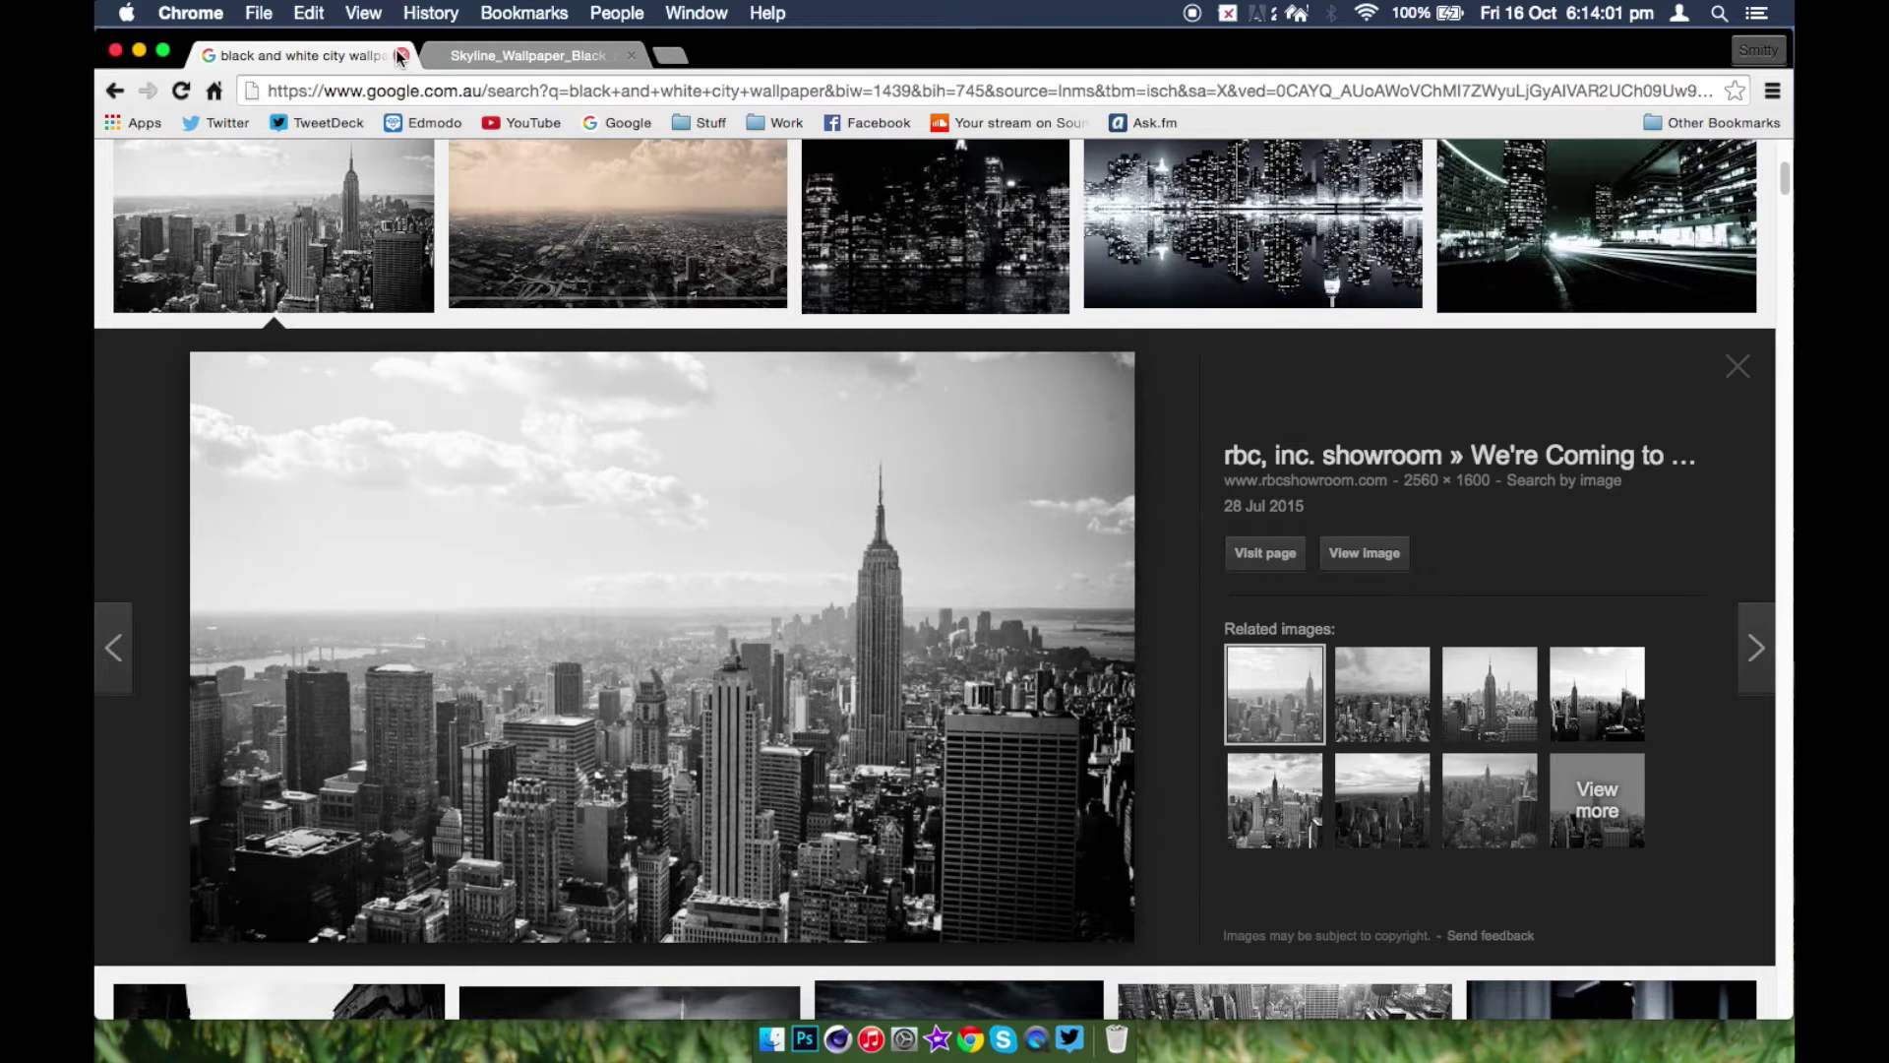
# - Close the image tab and try dragging the skyline preview into Photoshop, cancelling that placement
pyautogui.click(631, 55)
pyautogui.moveTo(746, 40); pyautogui.dragTo(1493, 40)
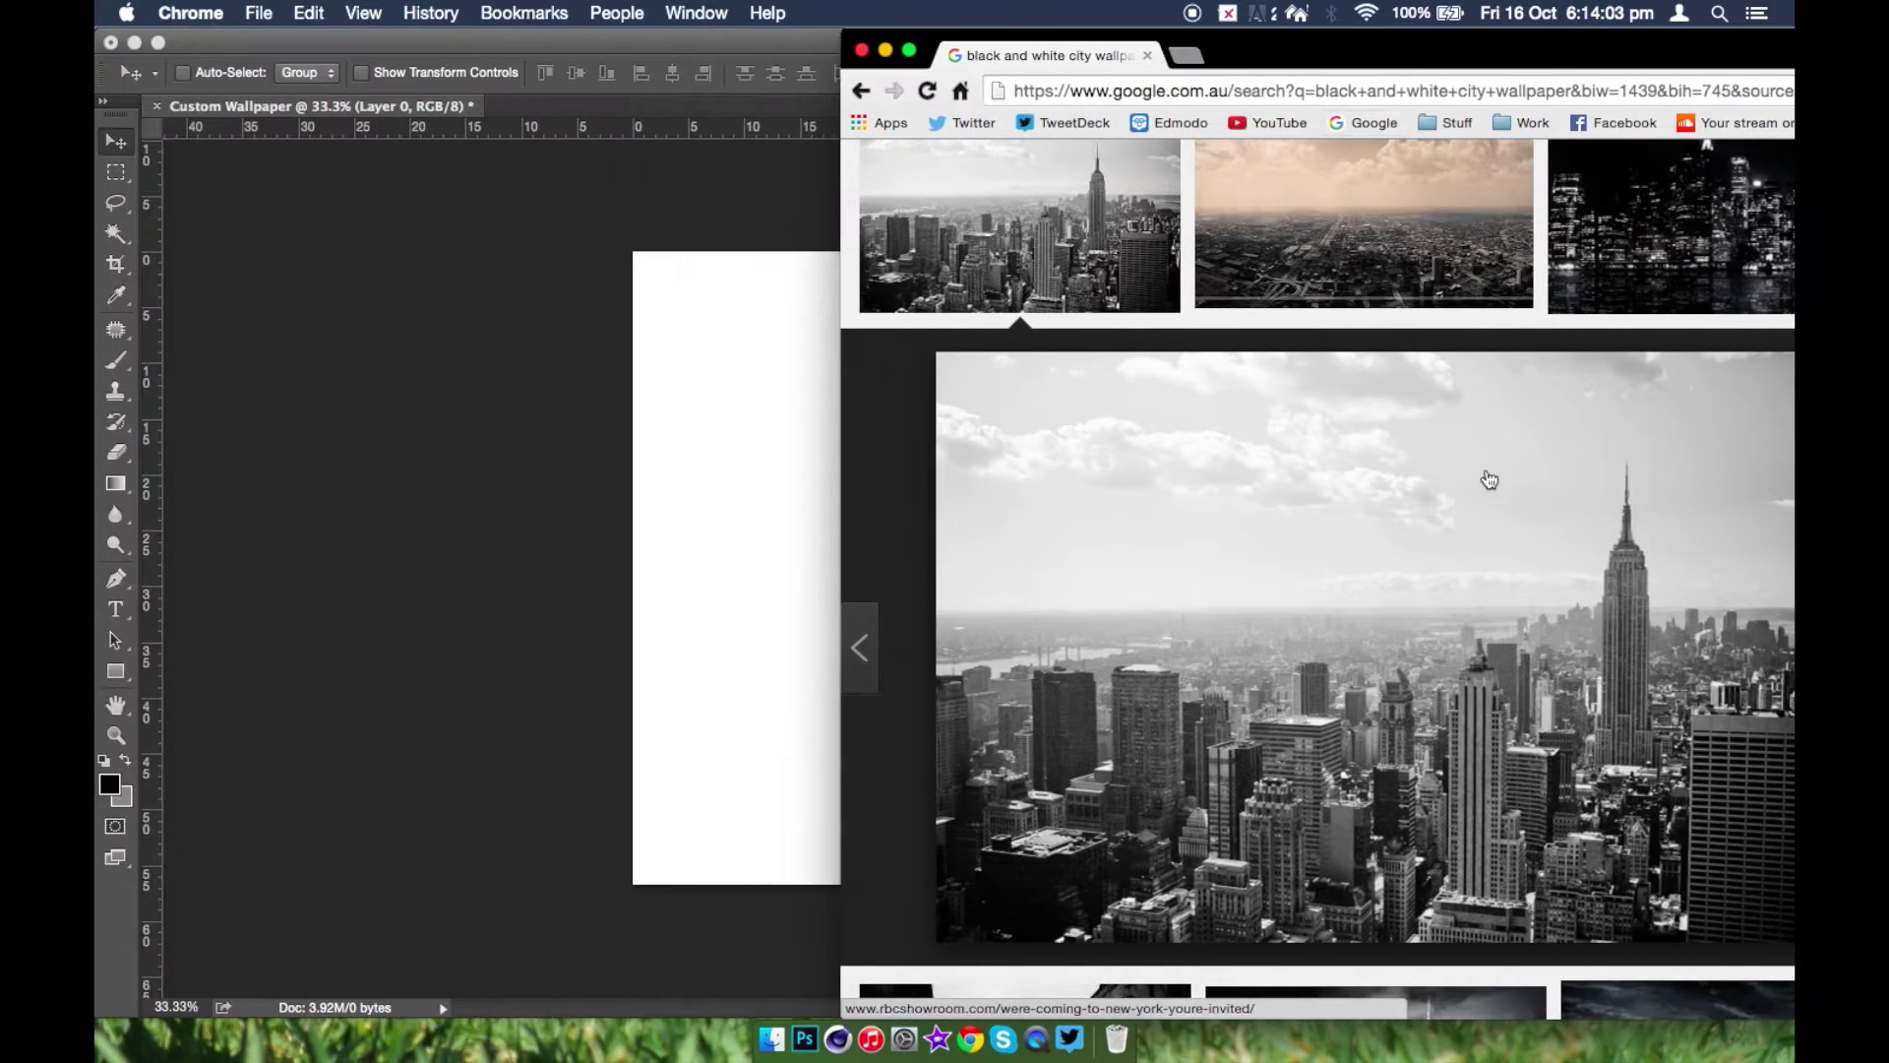
pyautogui.moveTo(1412, 706); pyautogui.dragTo(691, 1035)
pyautogui.scroll(-5, 1180, 689)
pyautogui.rightClick(1173, 671)
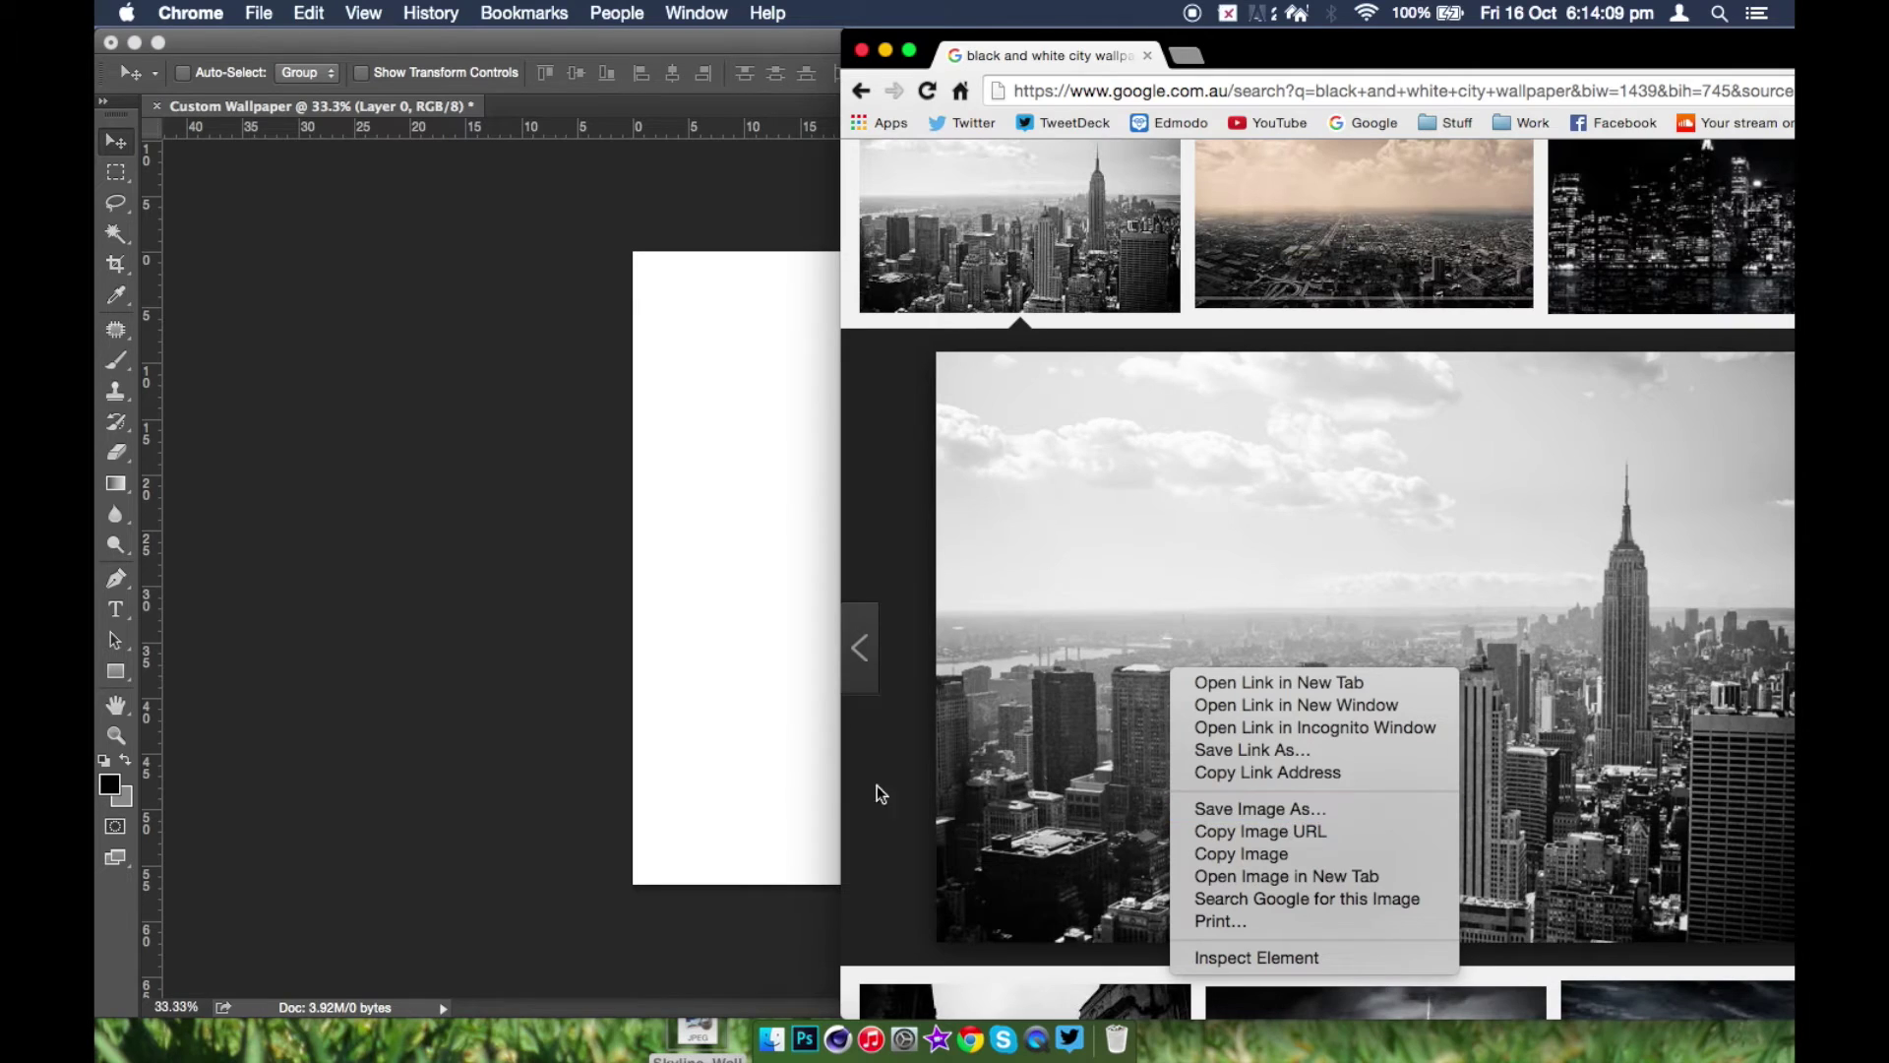
pyautogui.click(606, 747)
pyautogui.moveTo(698, 1038); pyautogui.dragTo(712, 683)
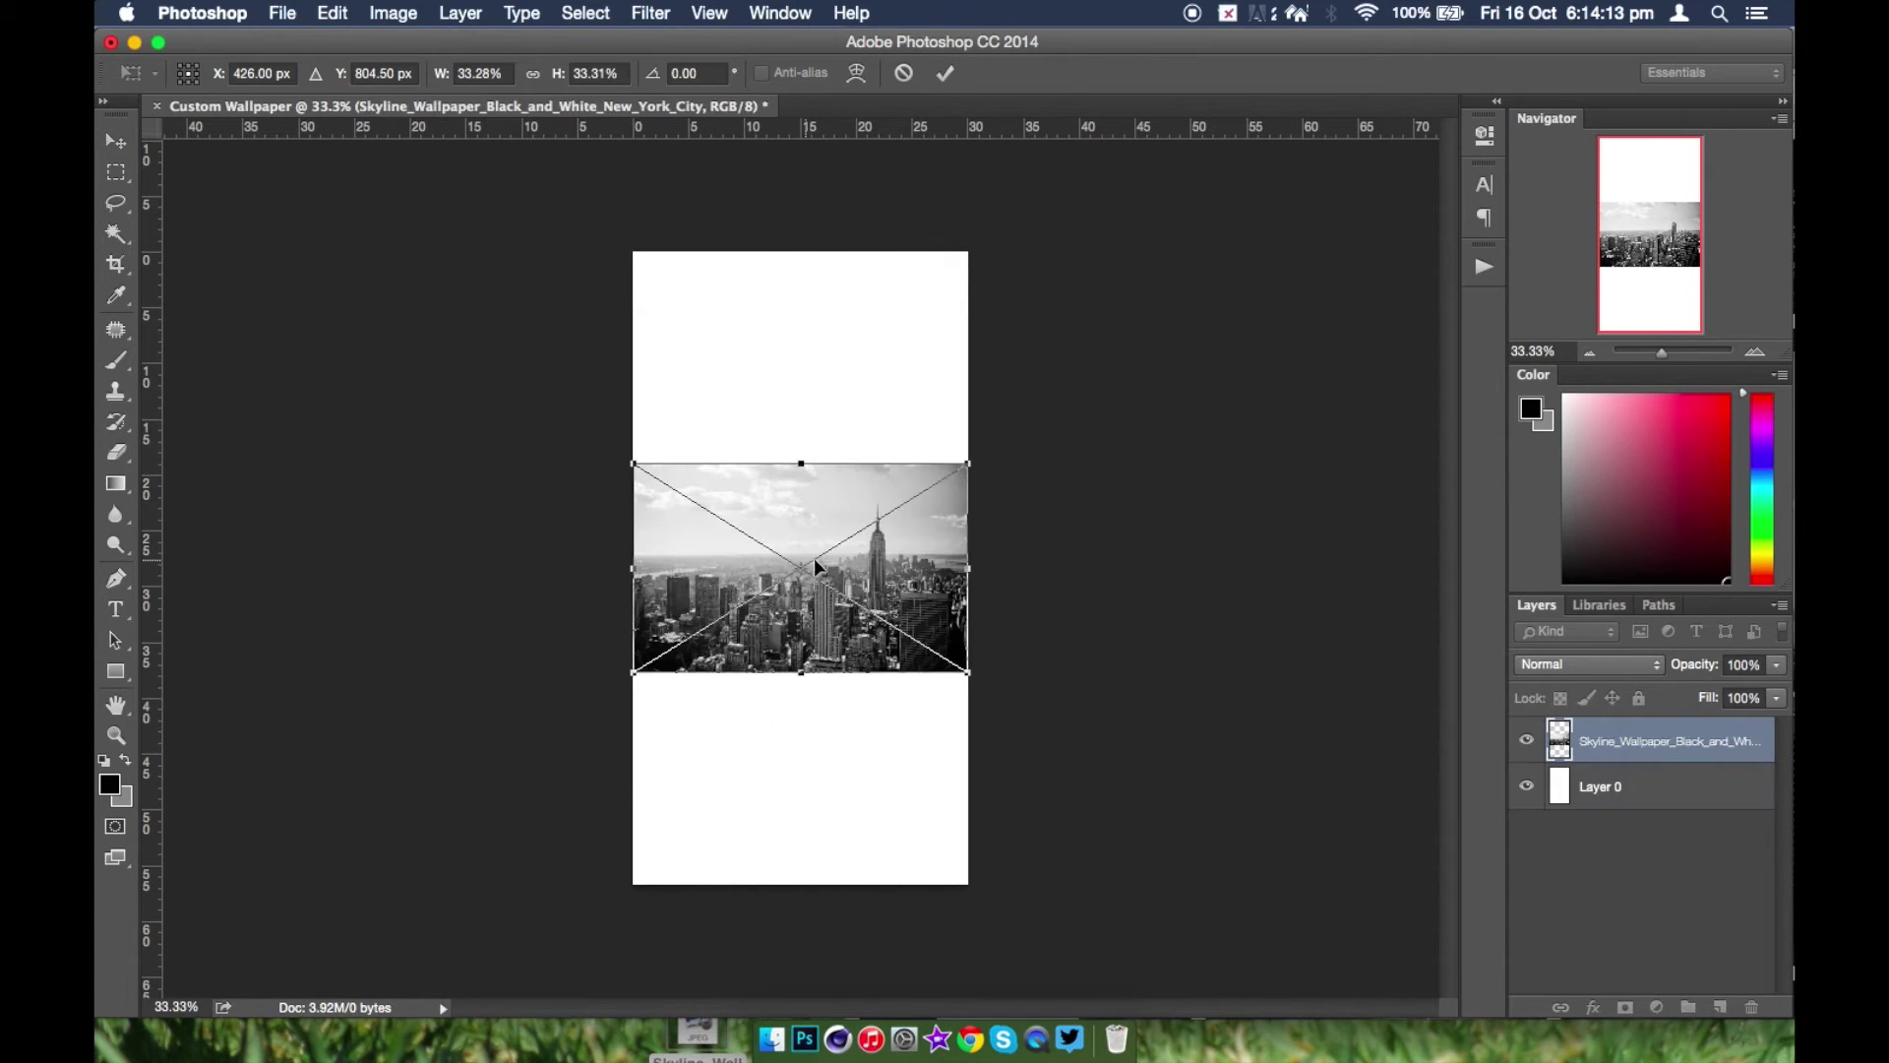
pyautogui.press('Escape')
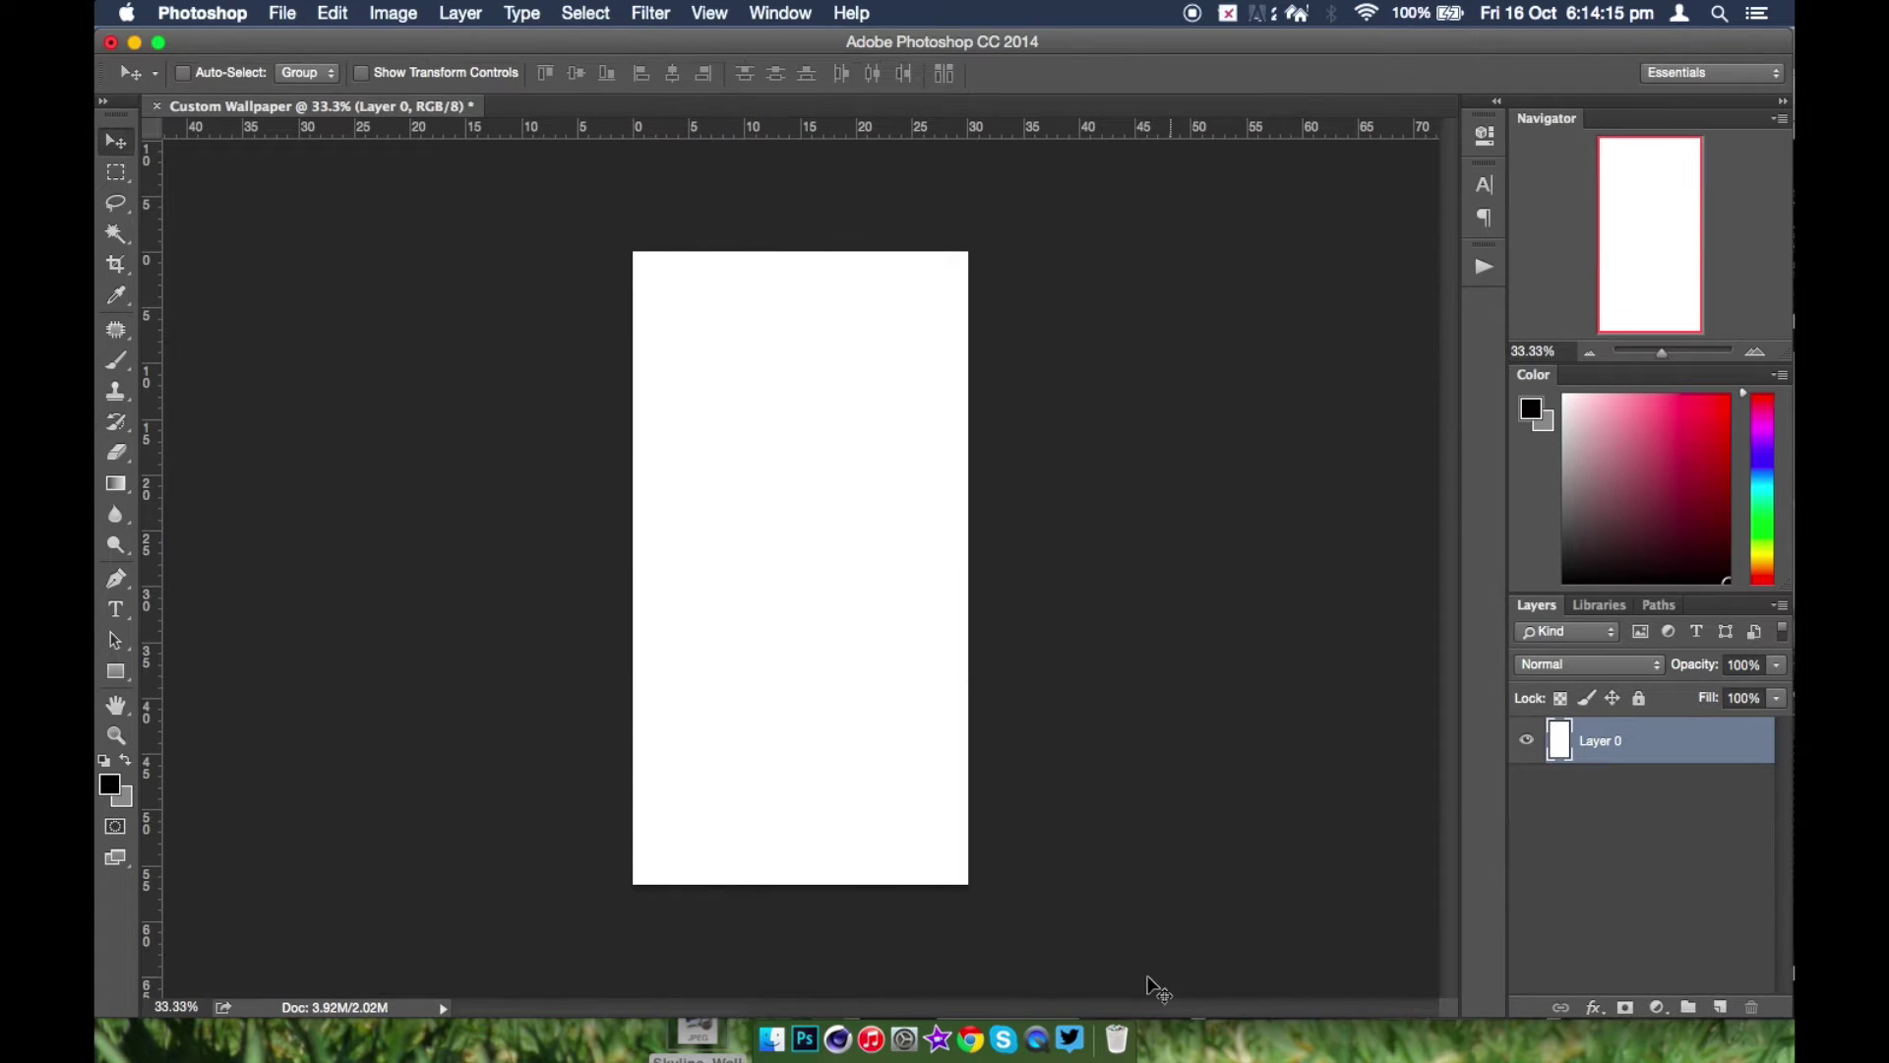
pyautogui.click(962, 1043)
# - Drop the skyline photo in as Layer 1 and stretch it to fill the canvas height
pyautogui.moveTo(1279, 689); pyautogui.dragTo(595, 630)
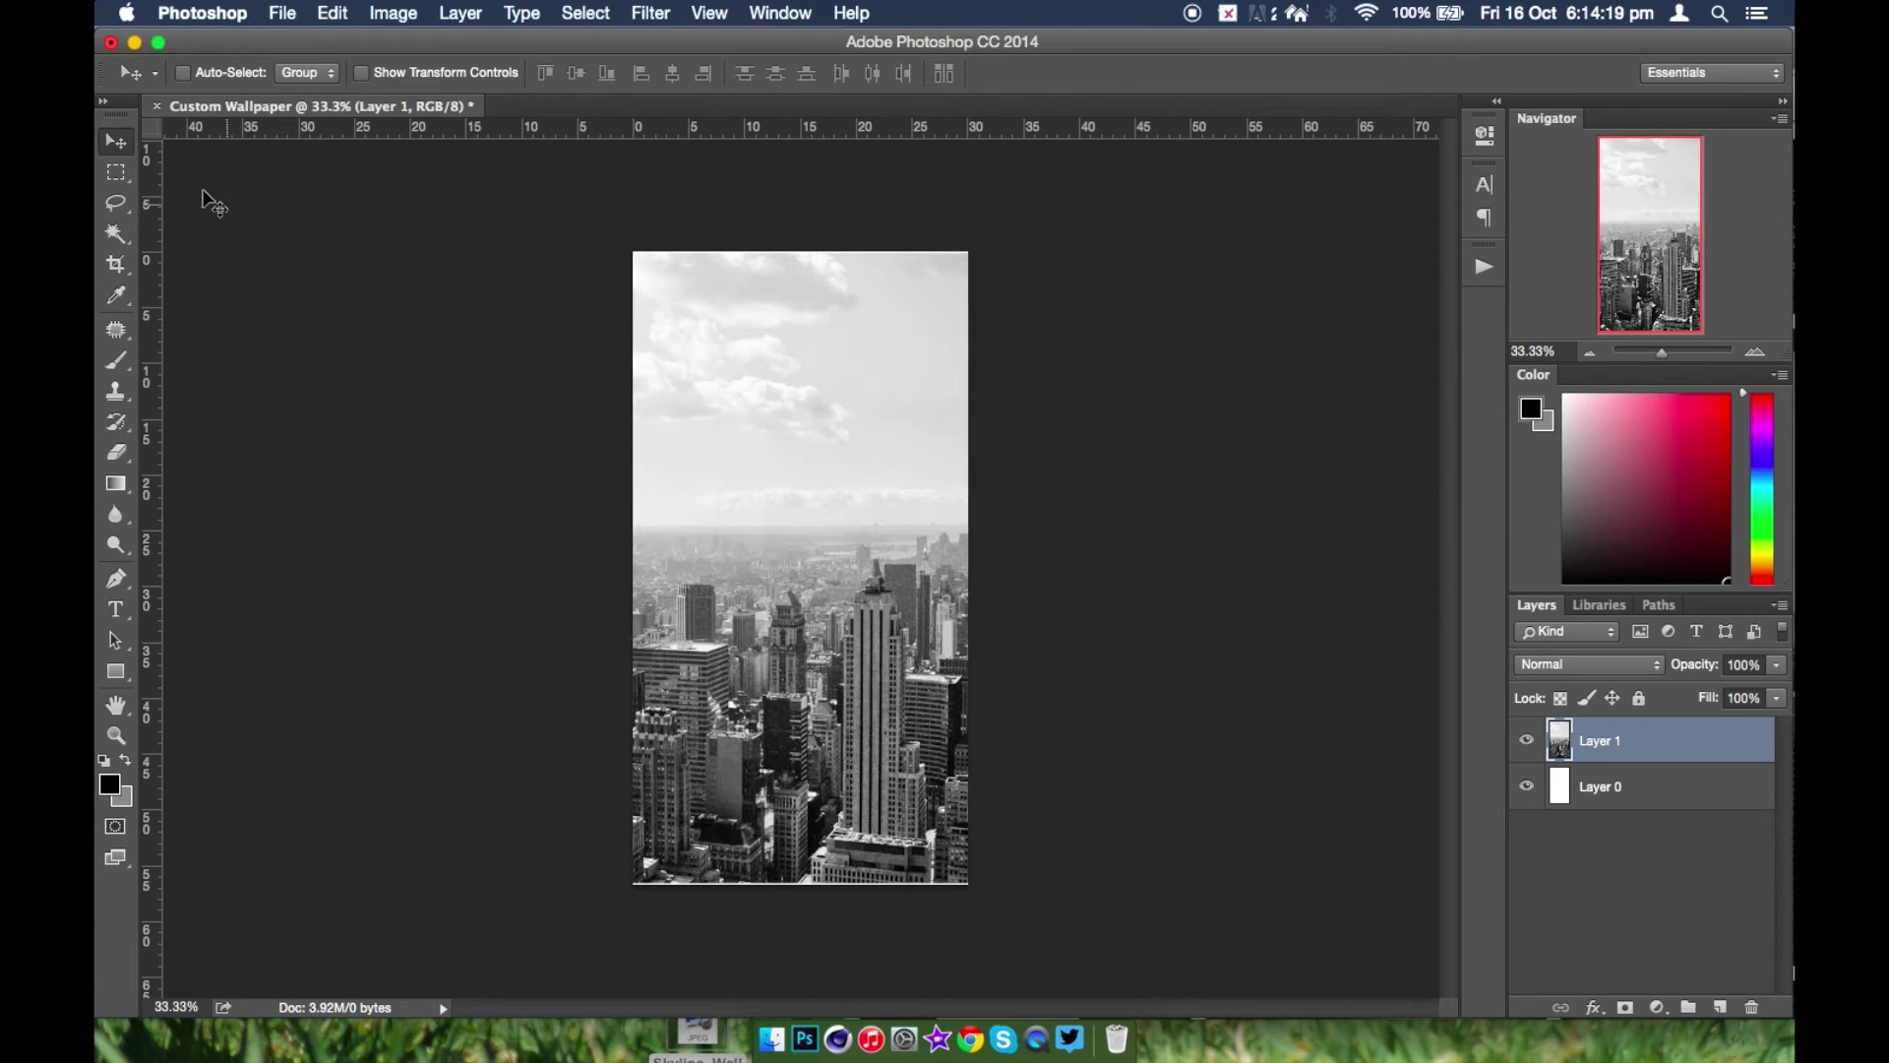
pyautogui.moveTo(805, 352); pyautogui.dragTo(806, 368)
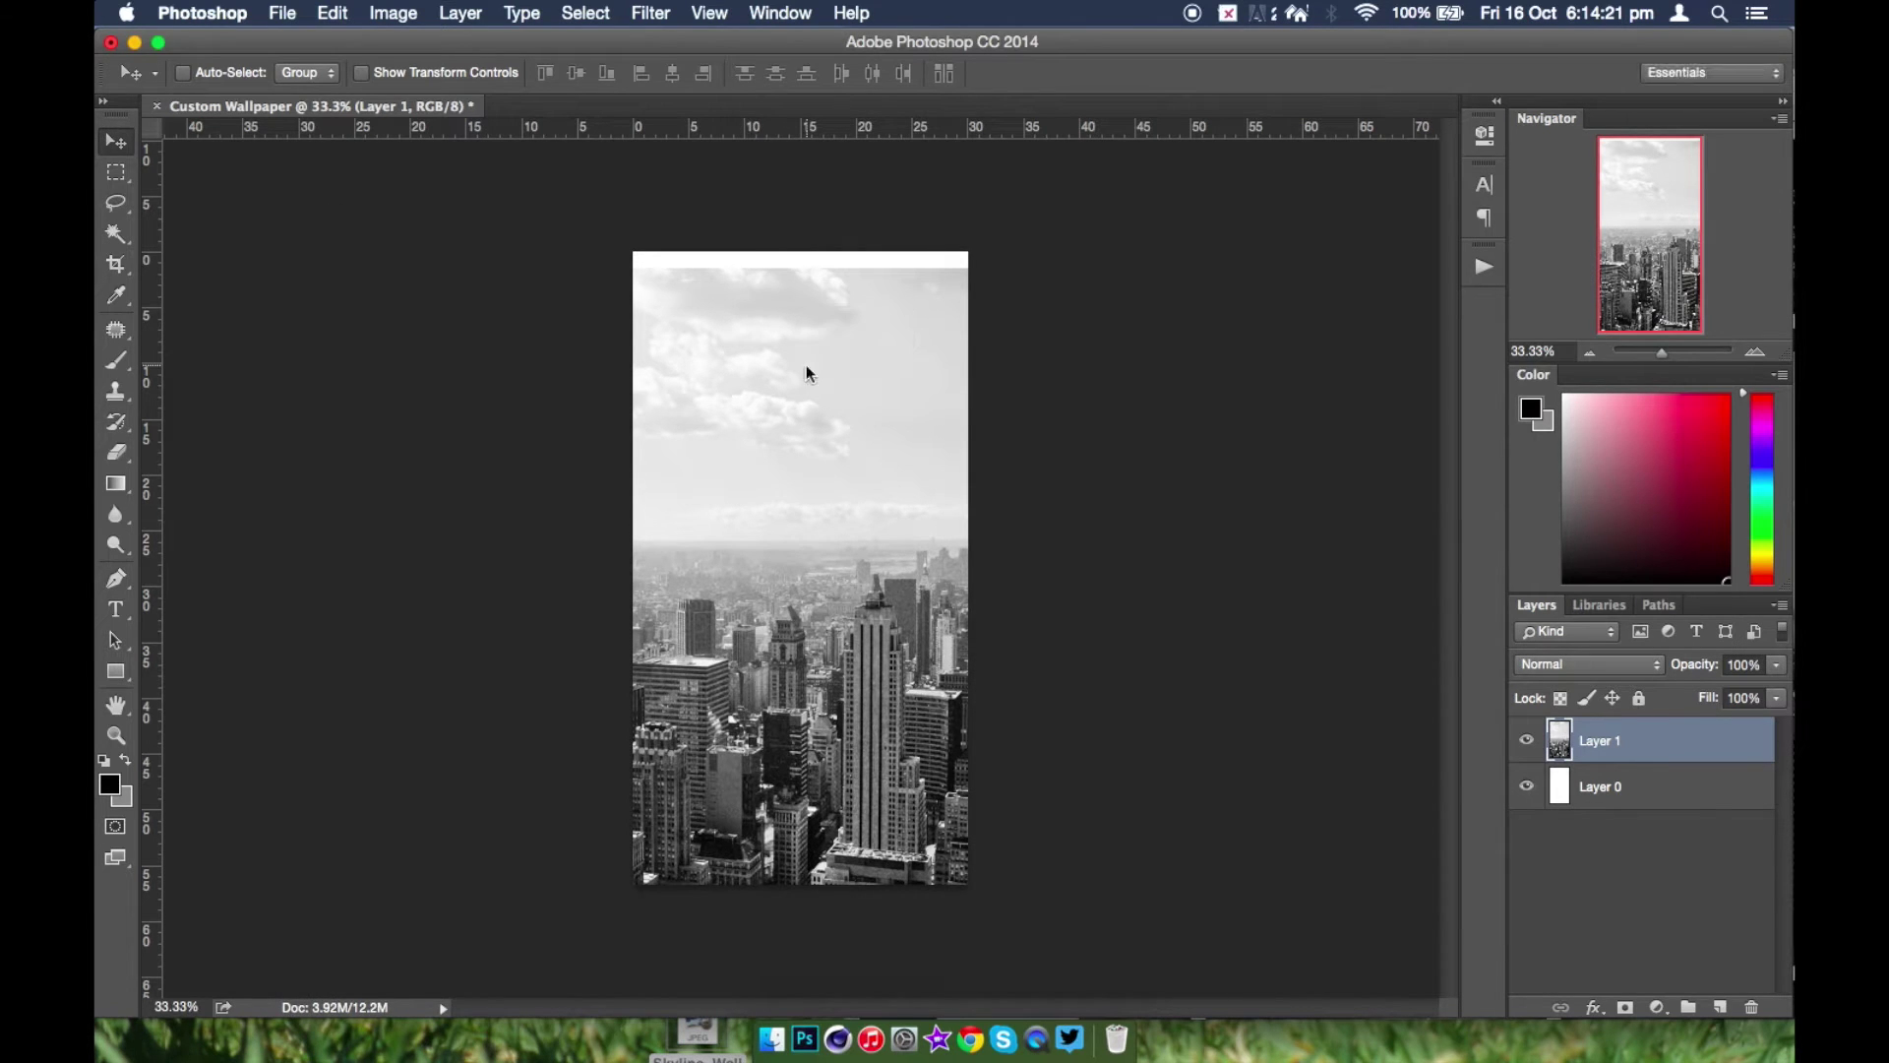
pyautogui.hotkey('ctrl', 't')
pyautogui.scroll(-2, 807, 369)
pyautogui.moveTo(801, 301); pyautogui.dragTo(801, 292)
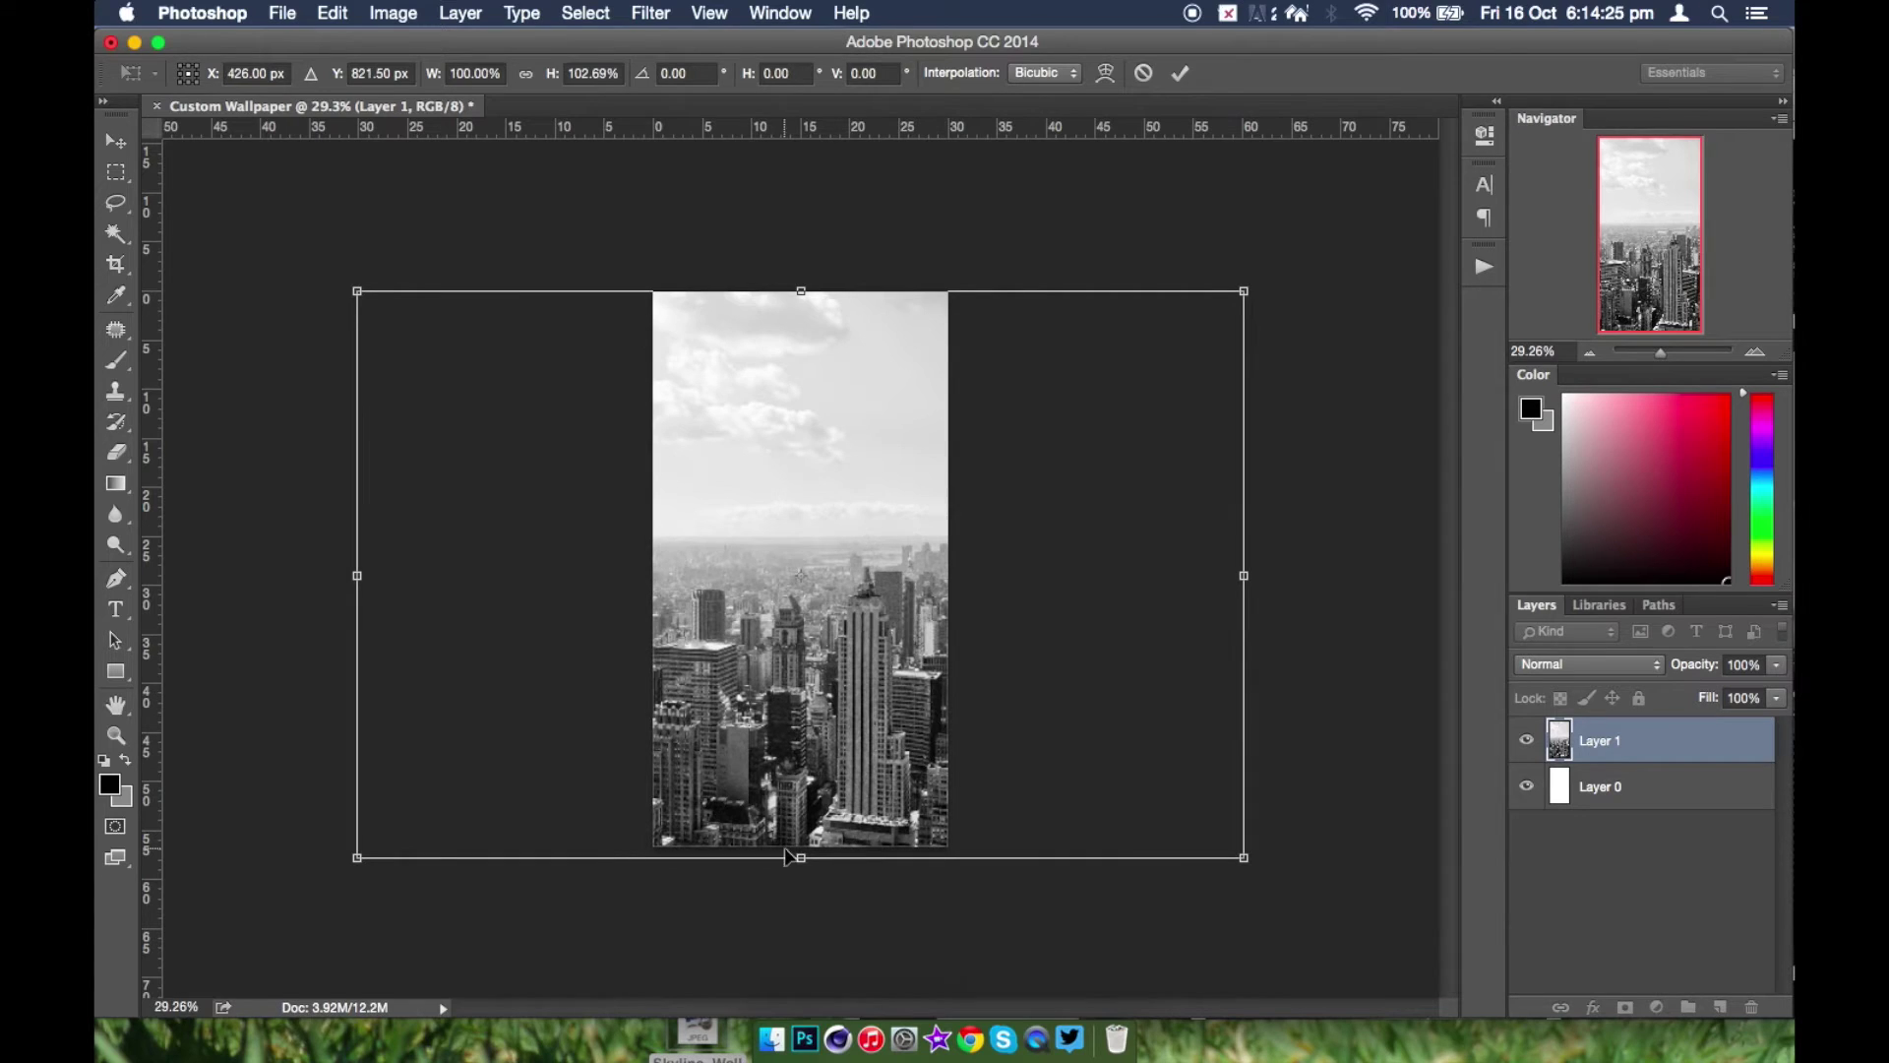
pyautogui.moveTo(803, 859); pyautogui.dragTo(801, 845)
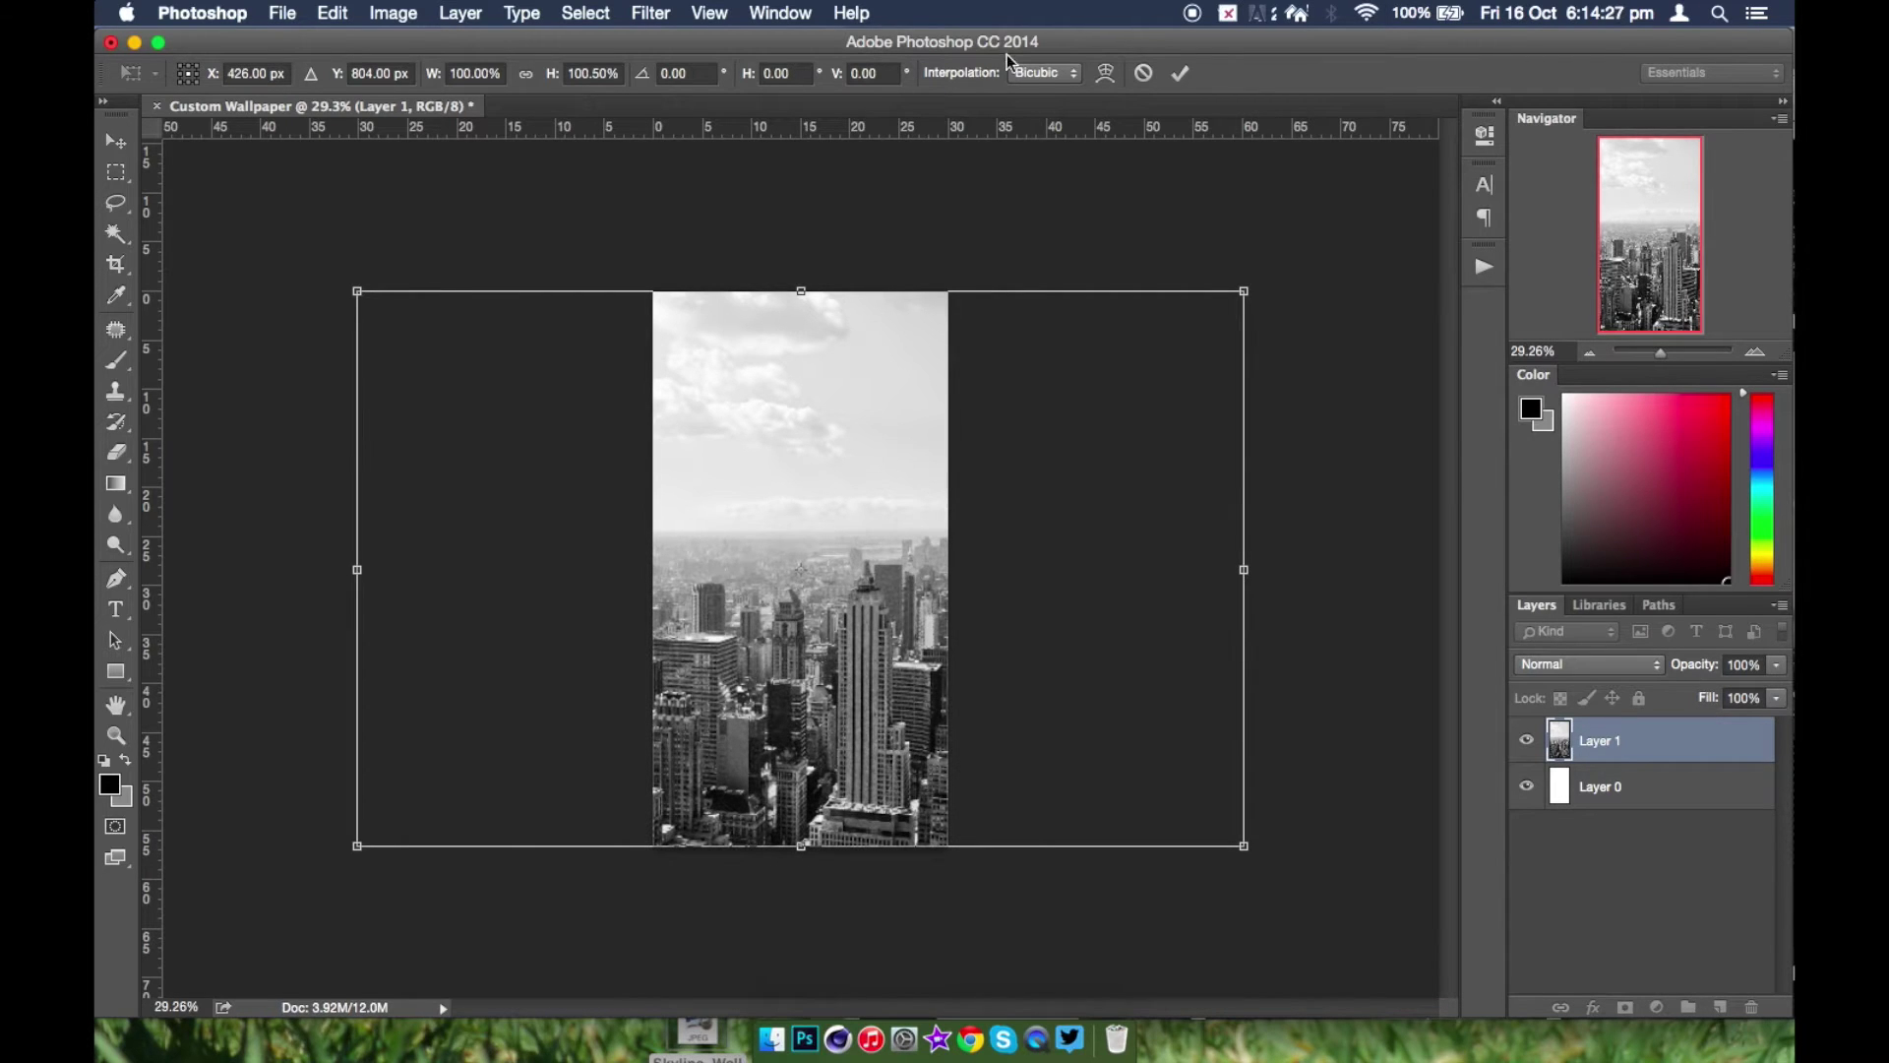
pyautogui.click(1180, 74)
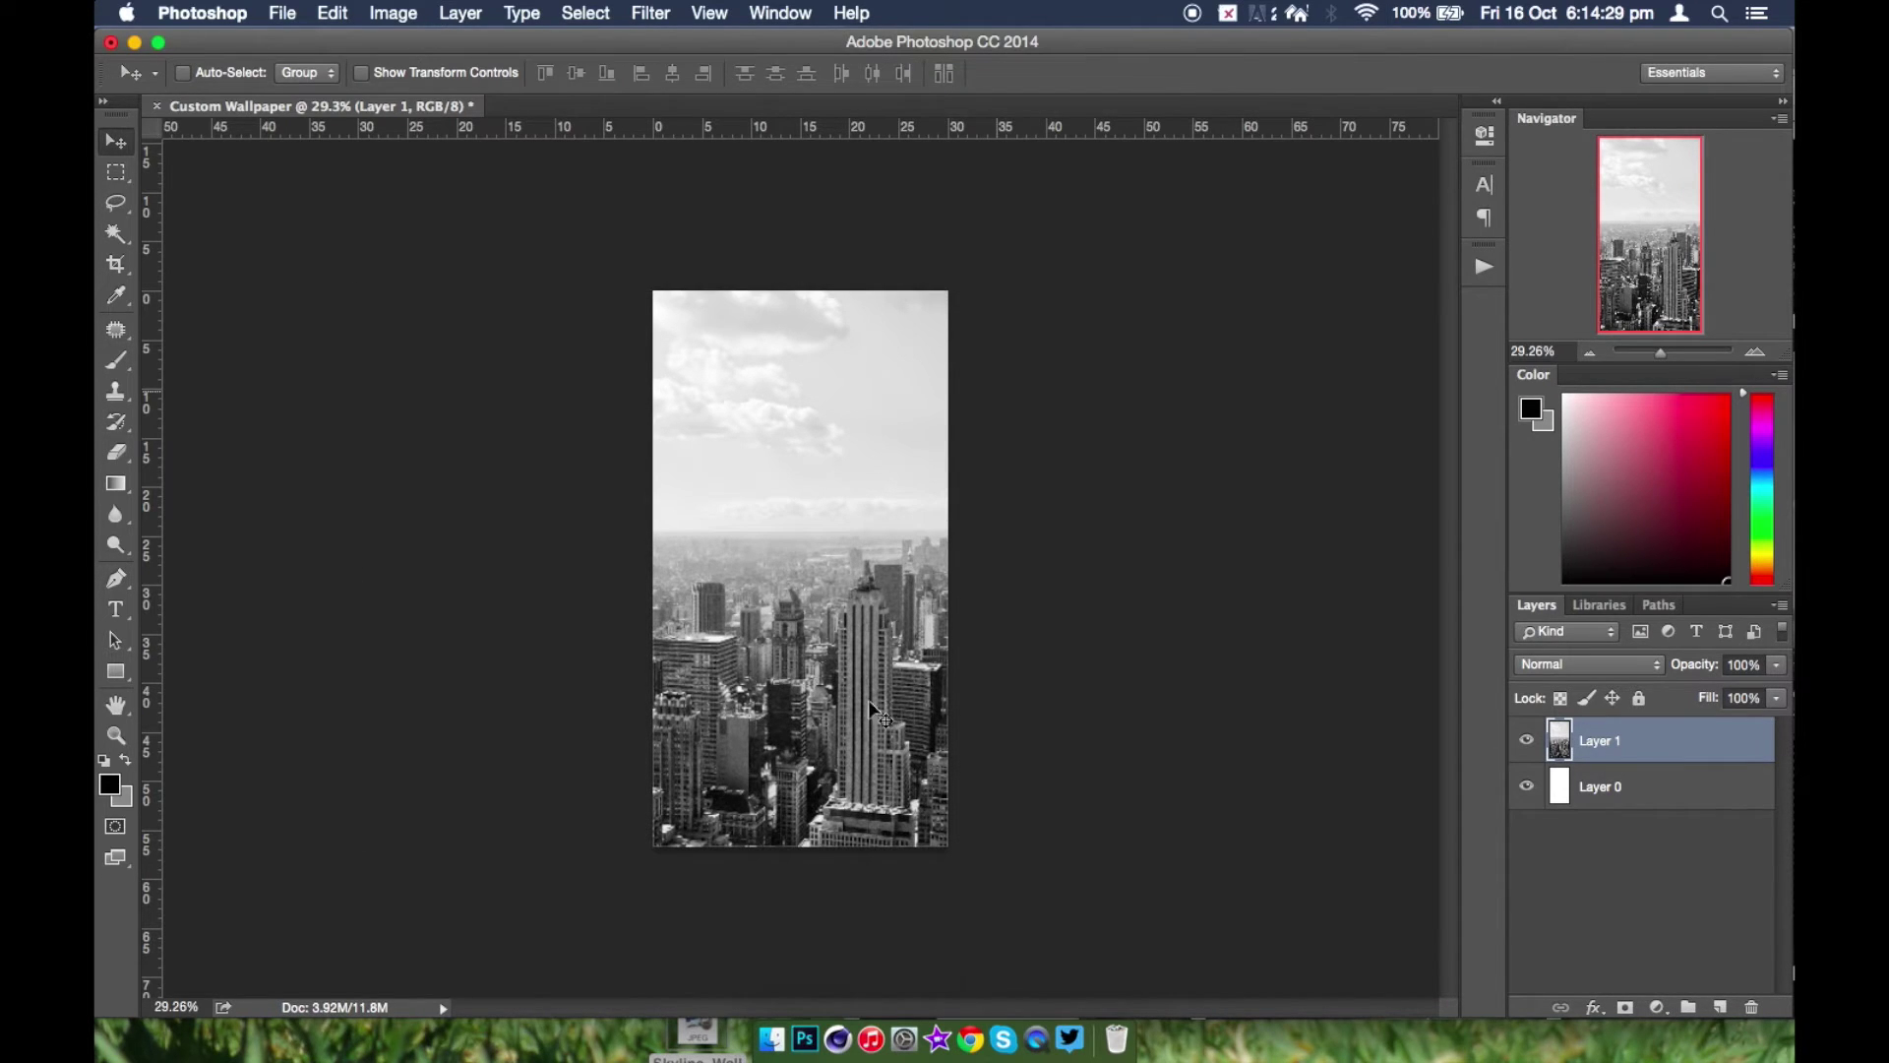
pyautogui.scroll(3, 1046, 603)
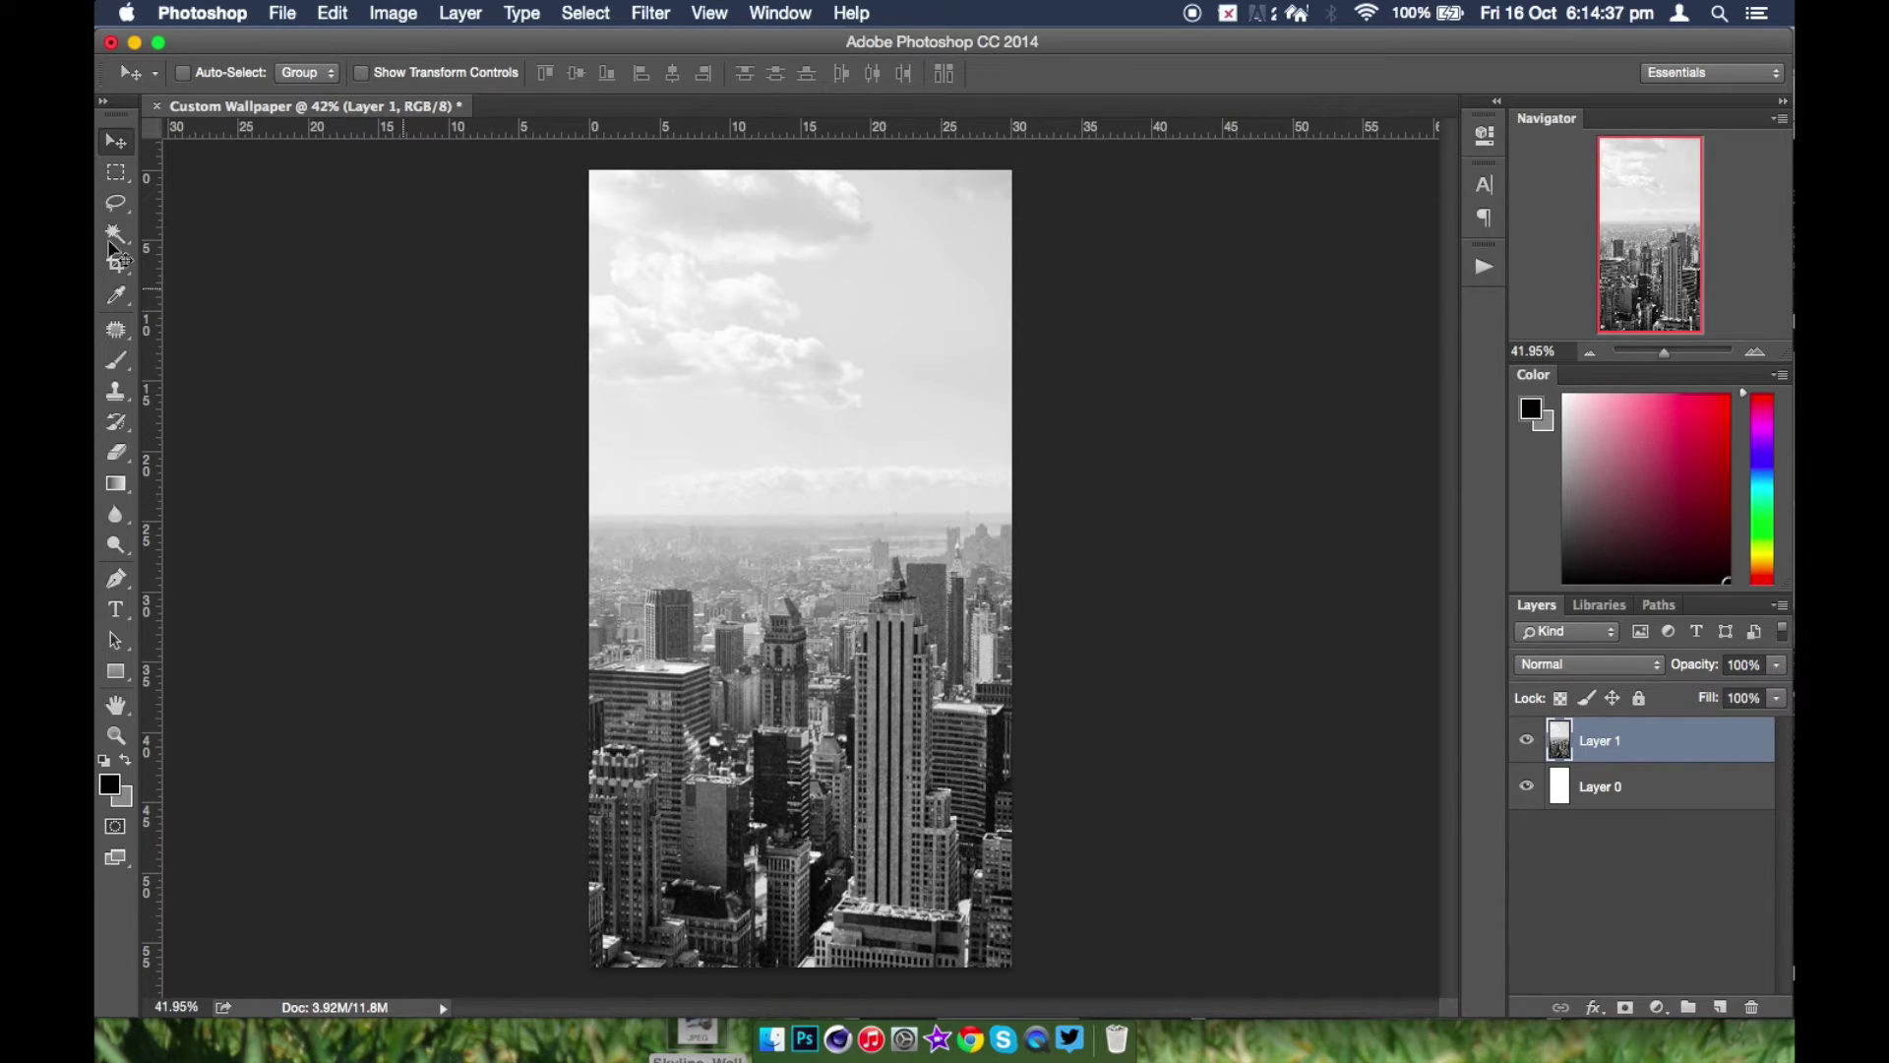
# - Add a Gradient Overlay to Layer 1 using a pale grey-to-transparent gradient
pyautogui.doubleClick(1677, 750)
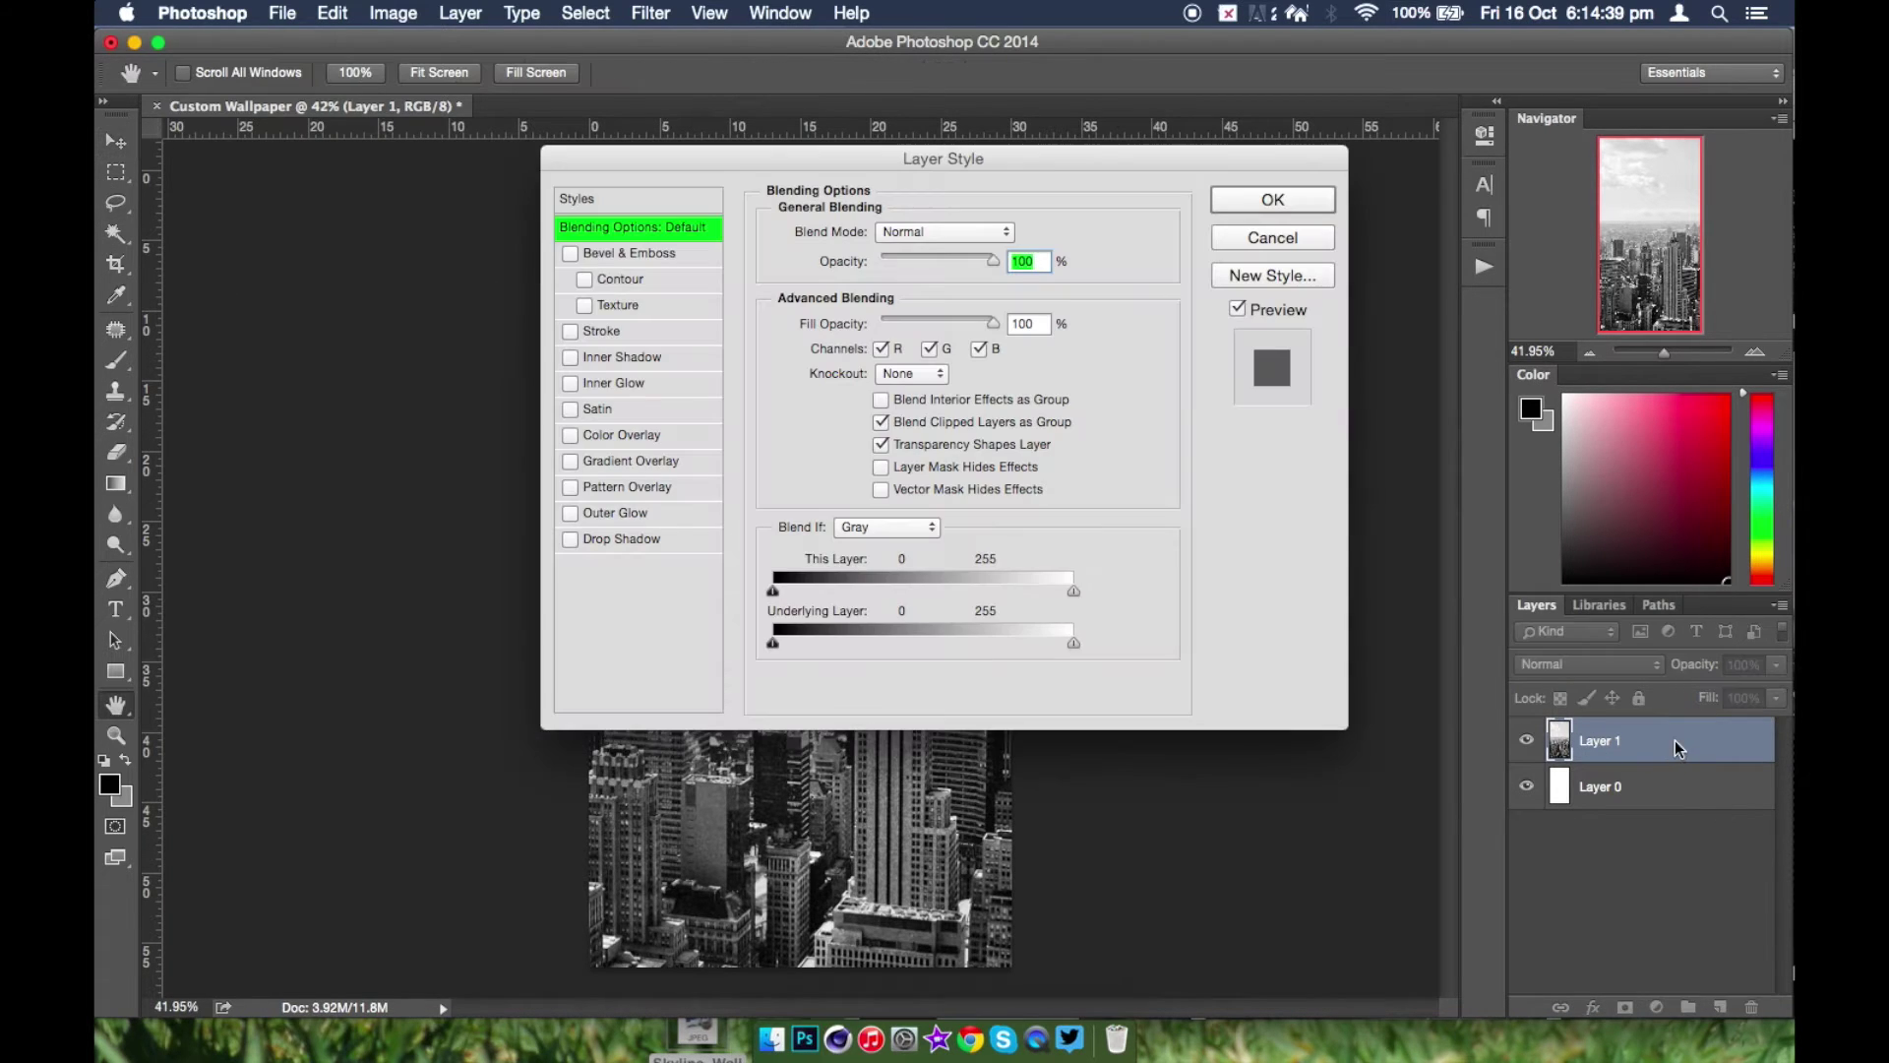
pyautogui.moveTo(662, 153); pyautogui.dragTo(1154, 169)
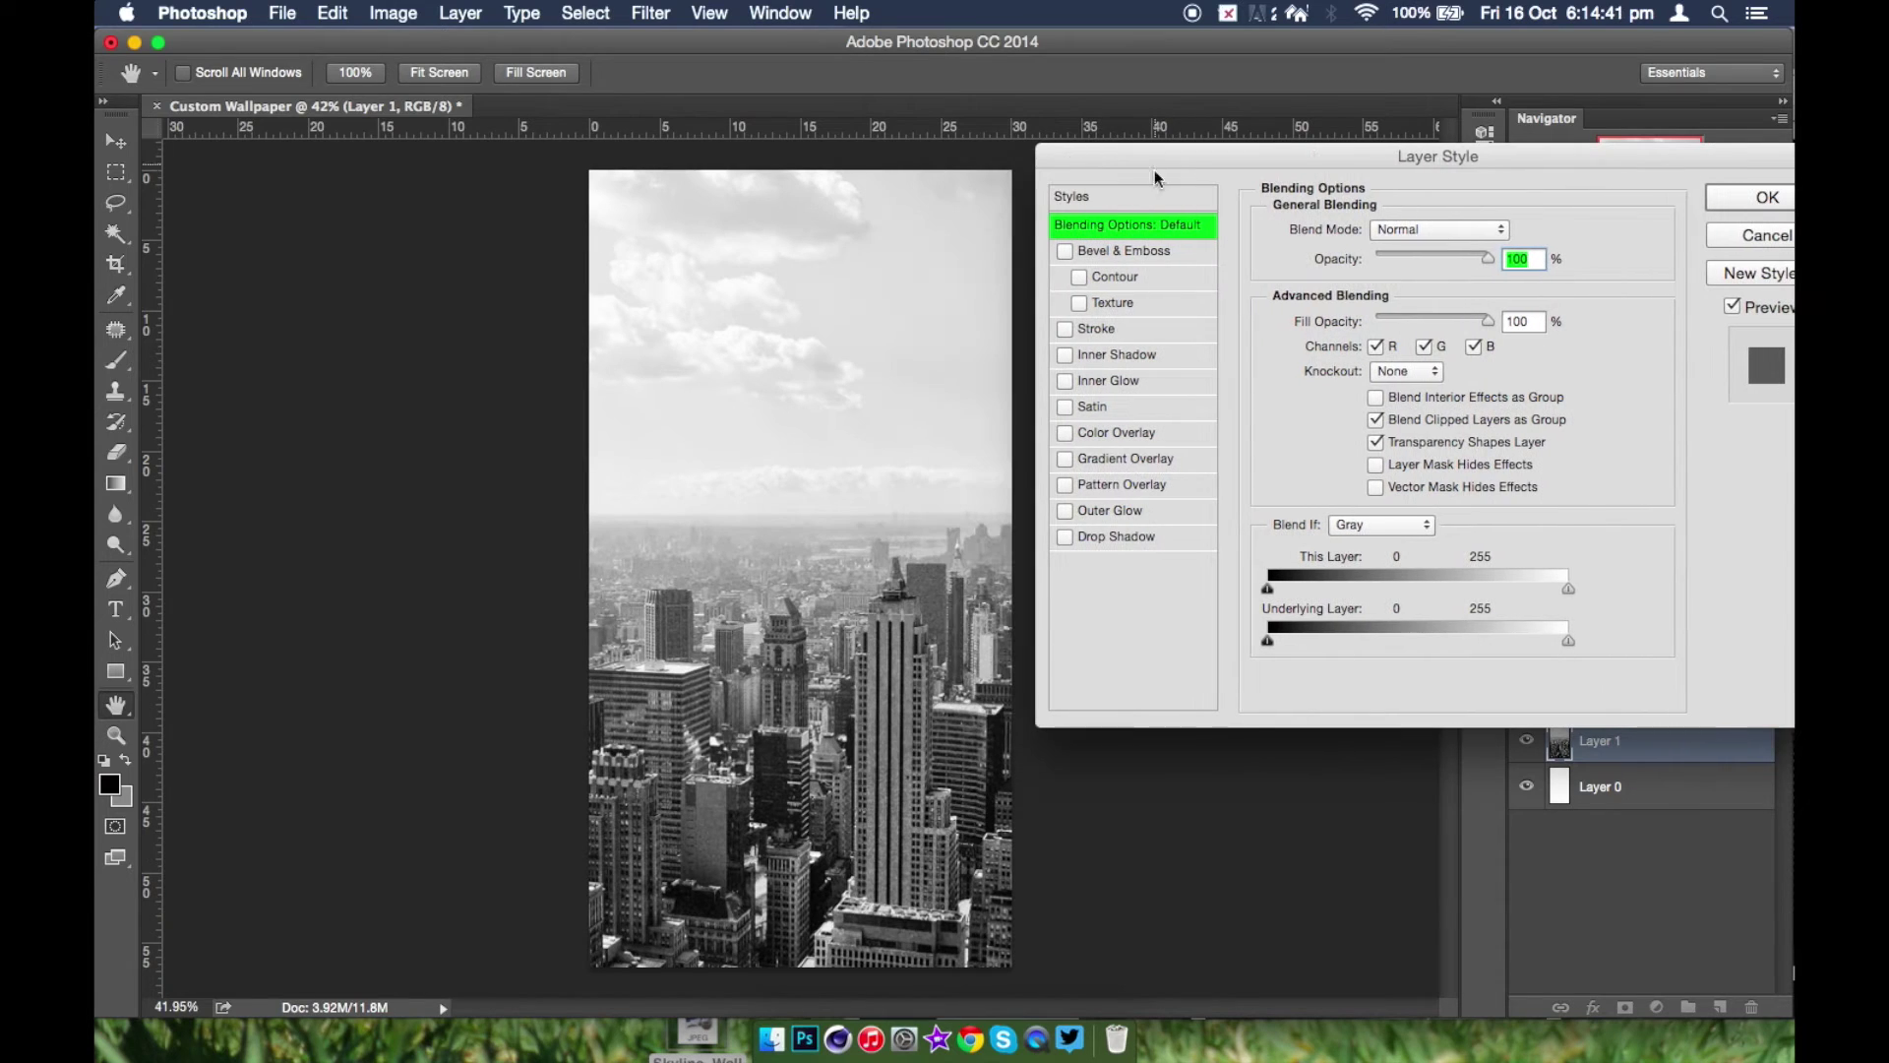
pyautogui.click(1132, 459)
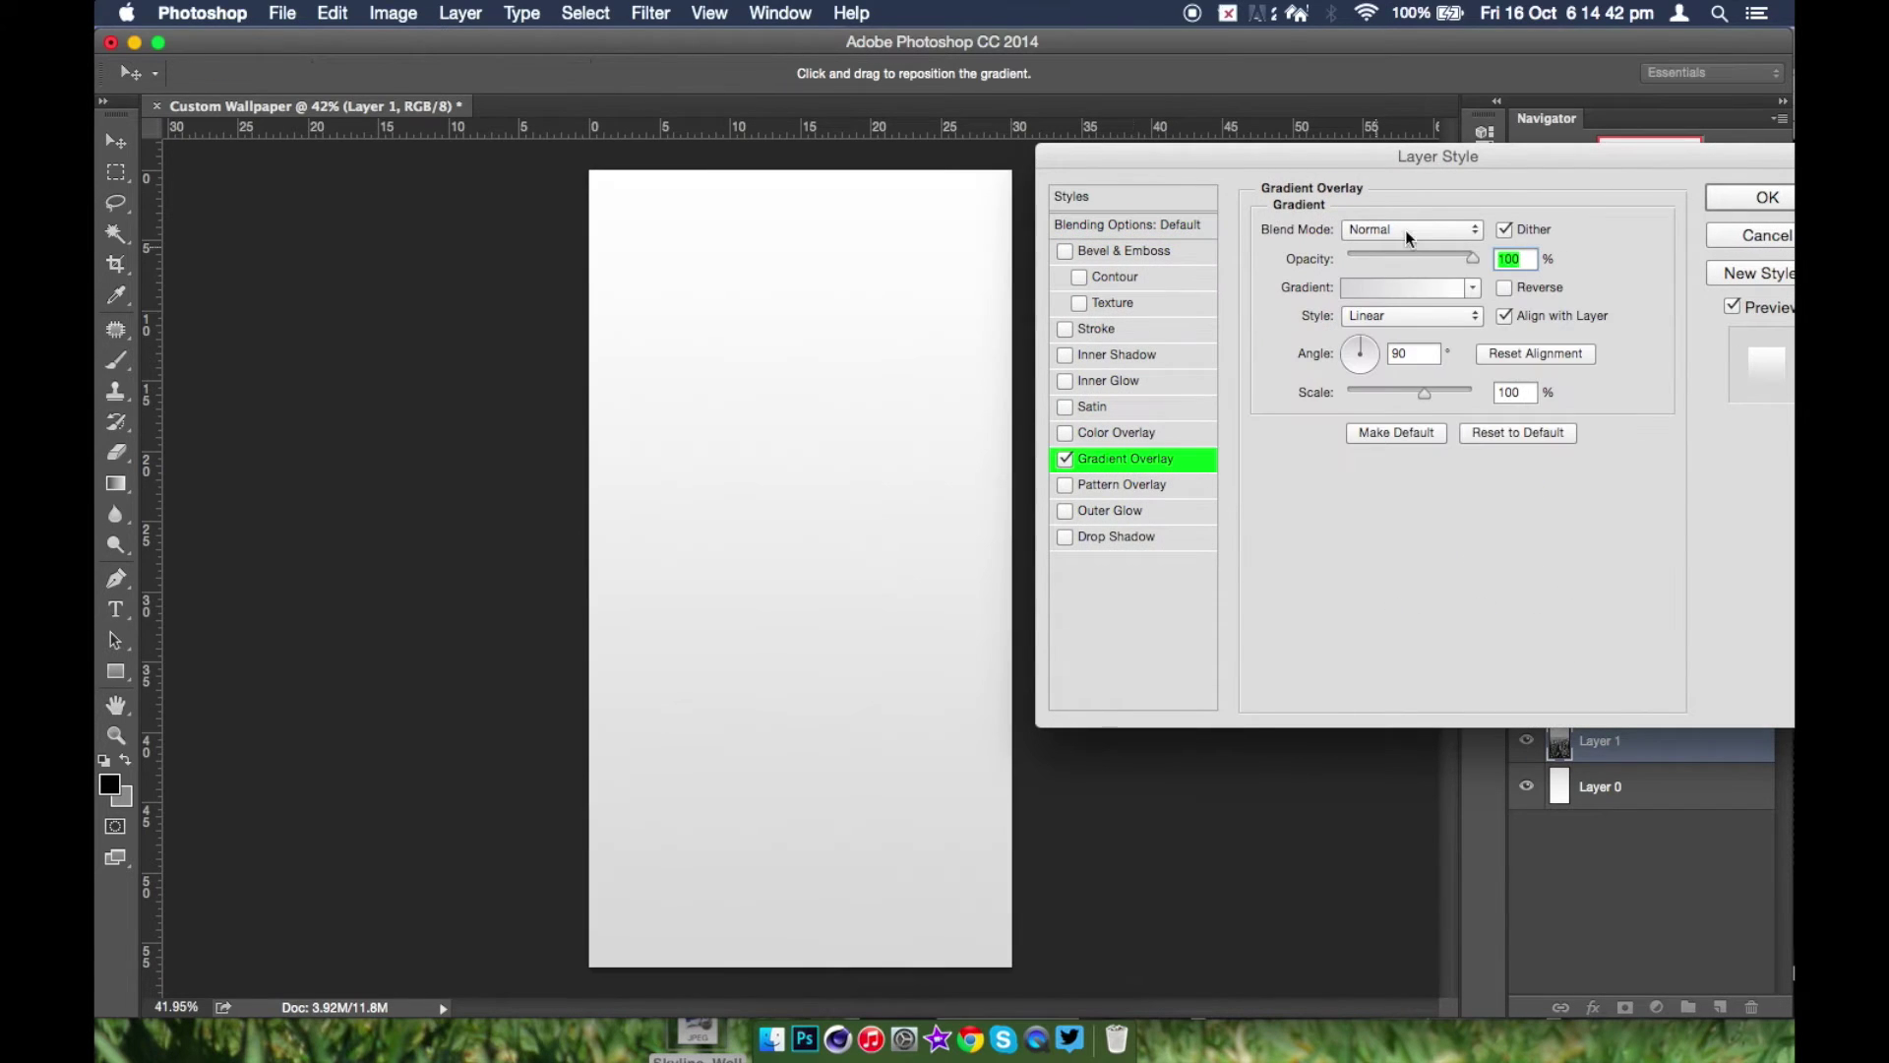
pyautogui.click(1380, 287)
pyautogui.click(1104, 512)
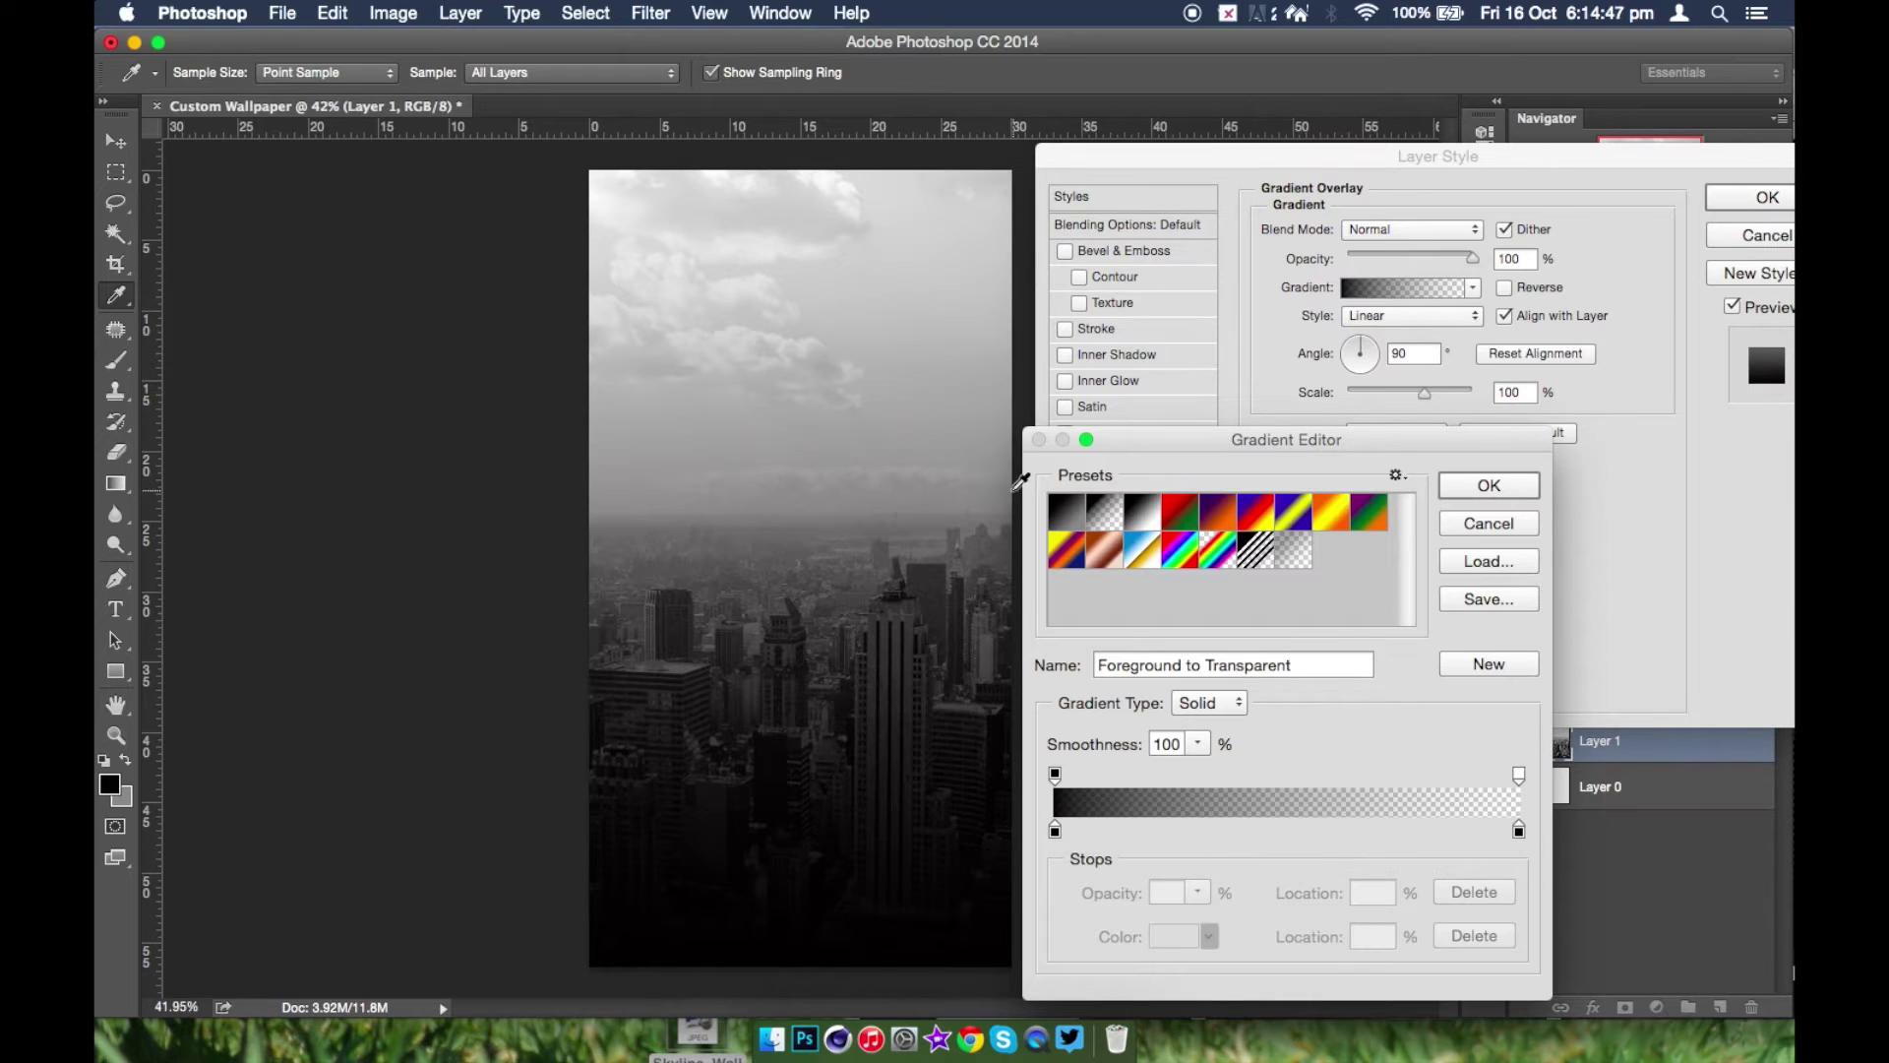
pyautogui.moveTo(1519, 830); pyautogui.dragTo(1512, 895)
pyautogui.click(1050, 835)
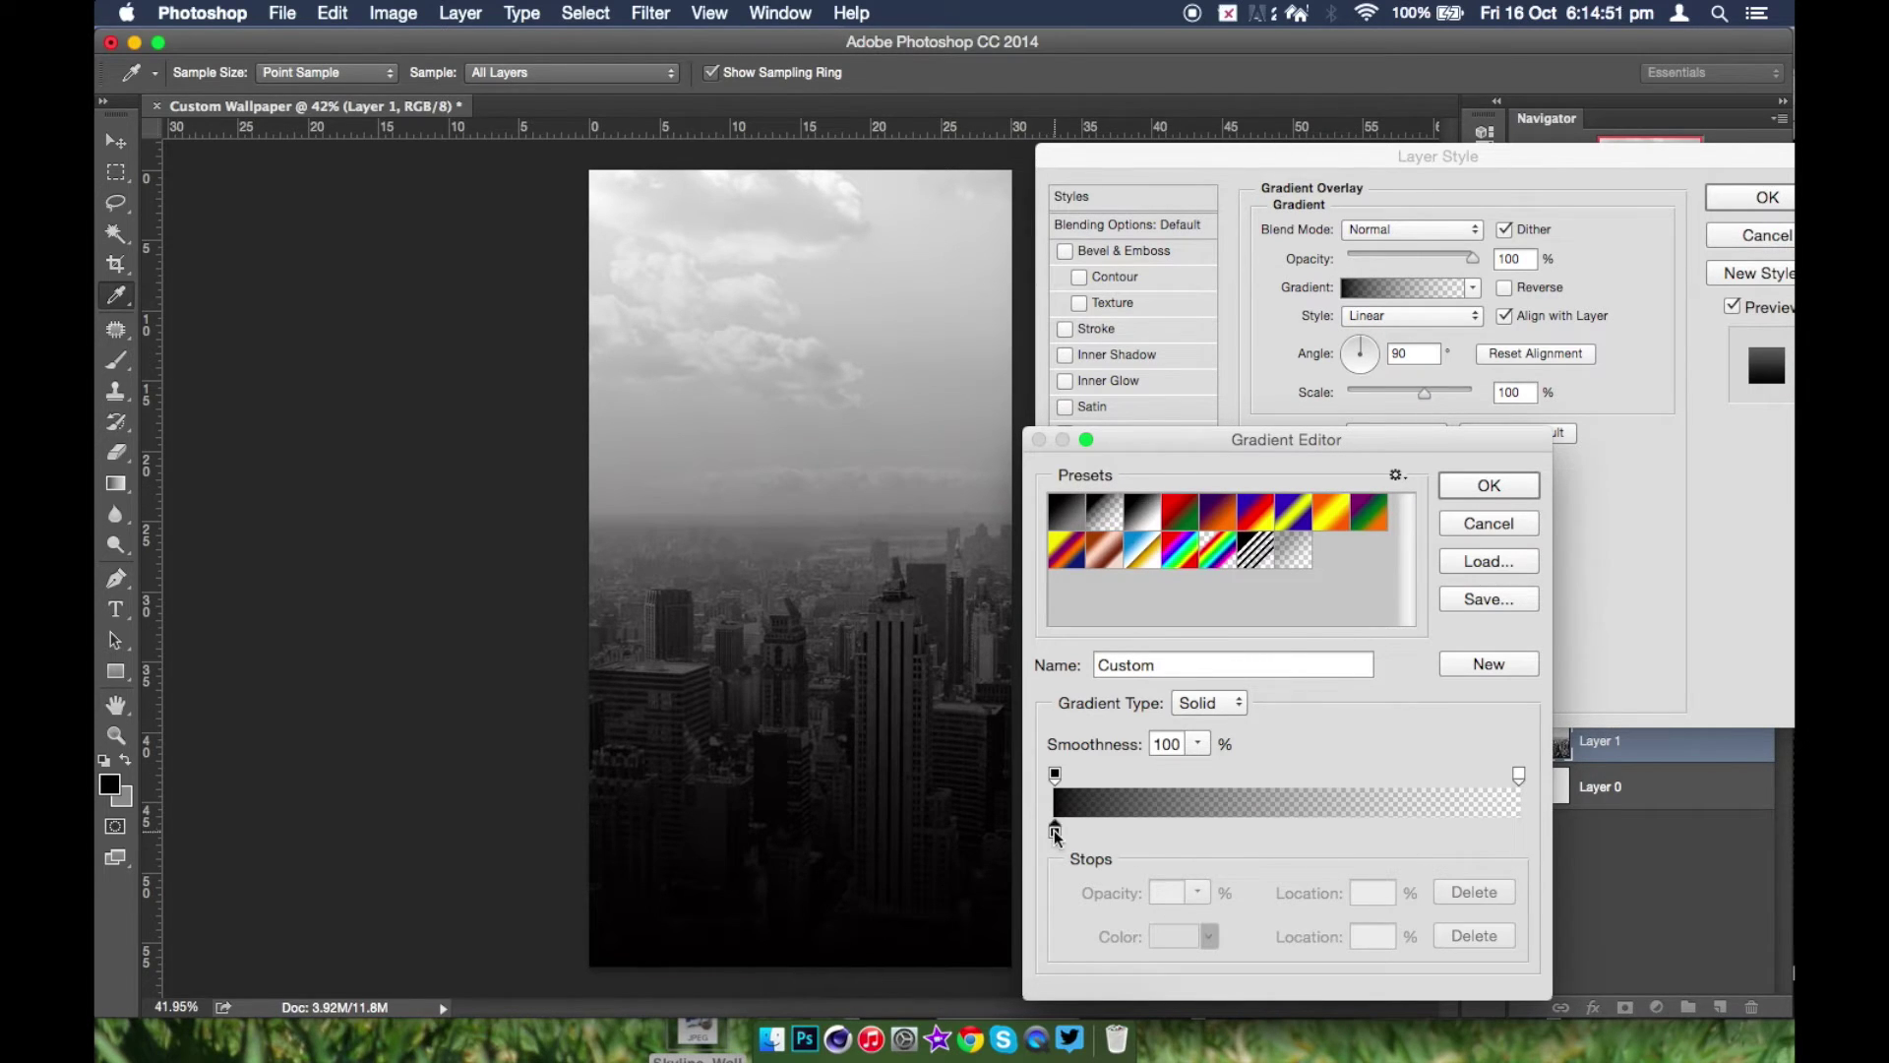
pyautogui.click(1171, 939)
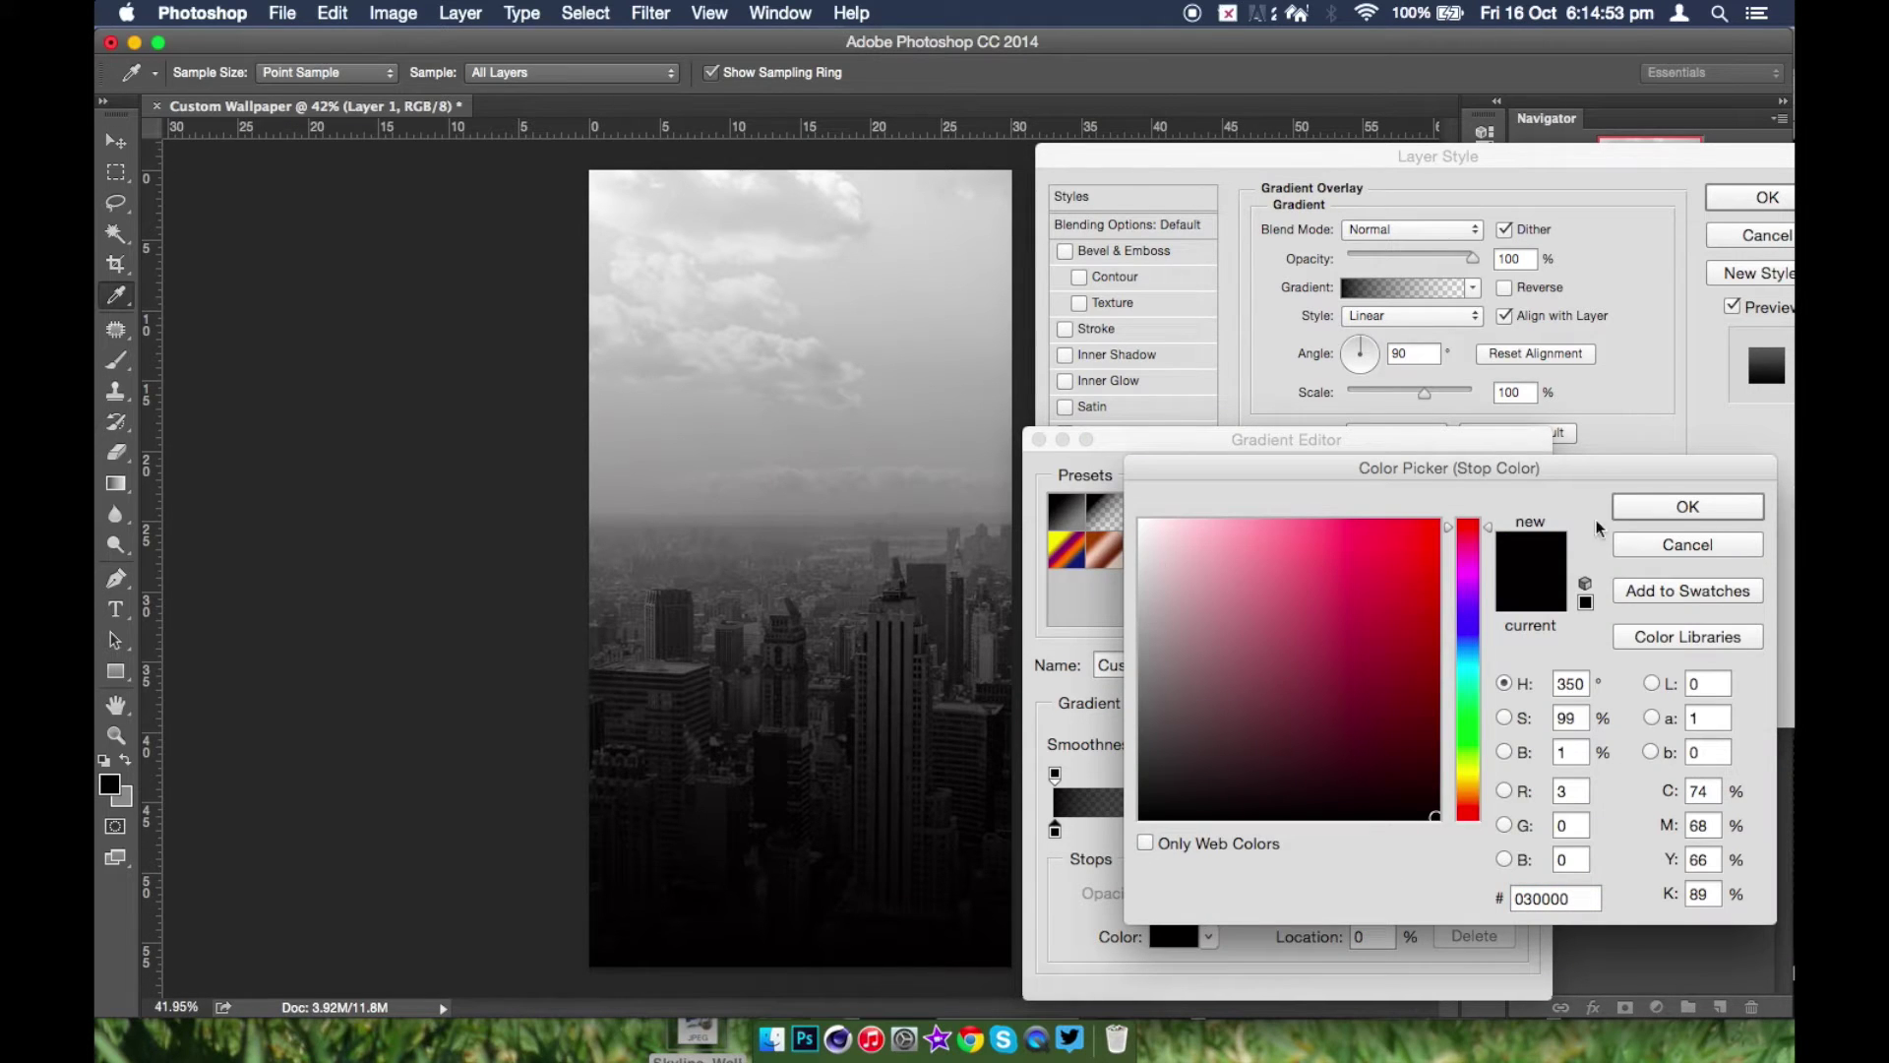
pyautogui.moveTo(1167, 607); pyautogui.dragTo(1099, 618)
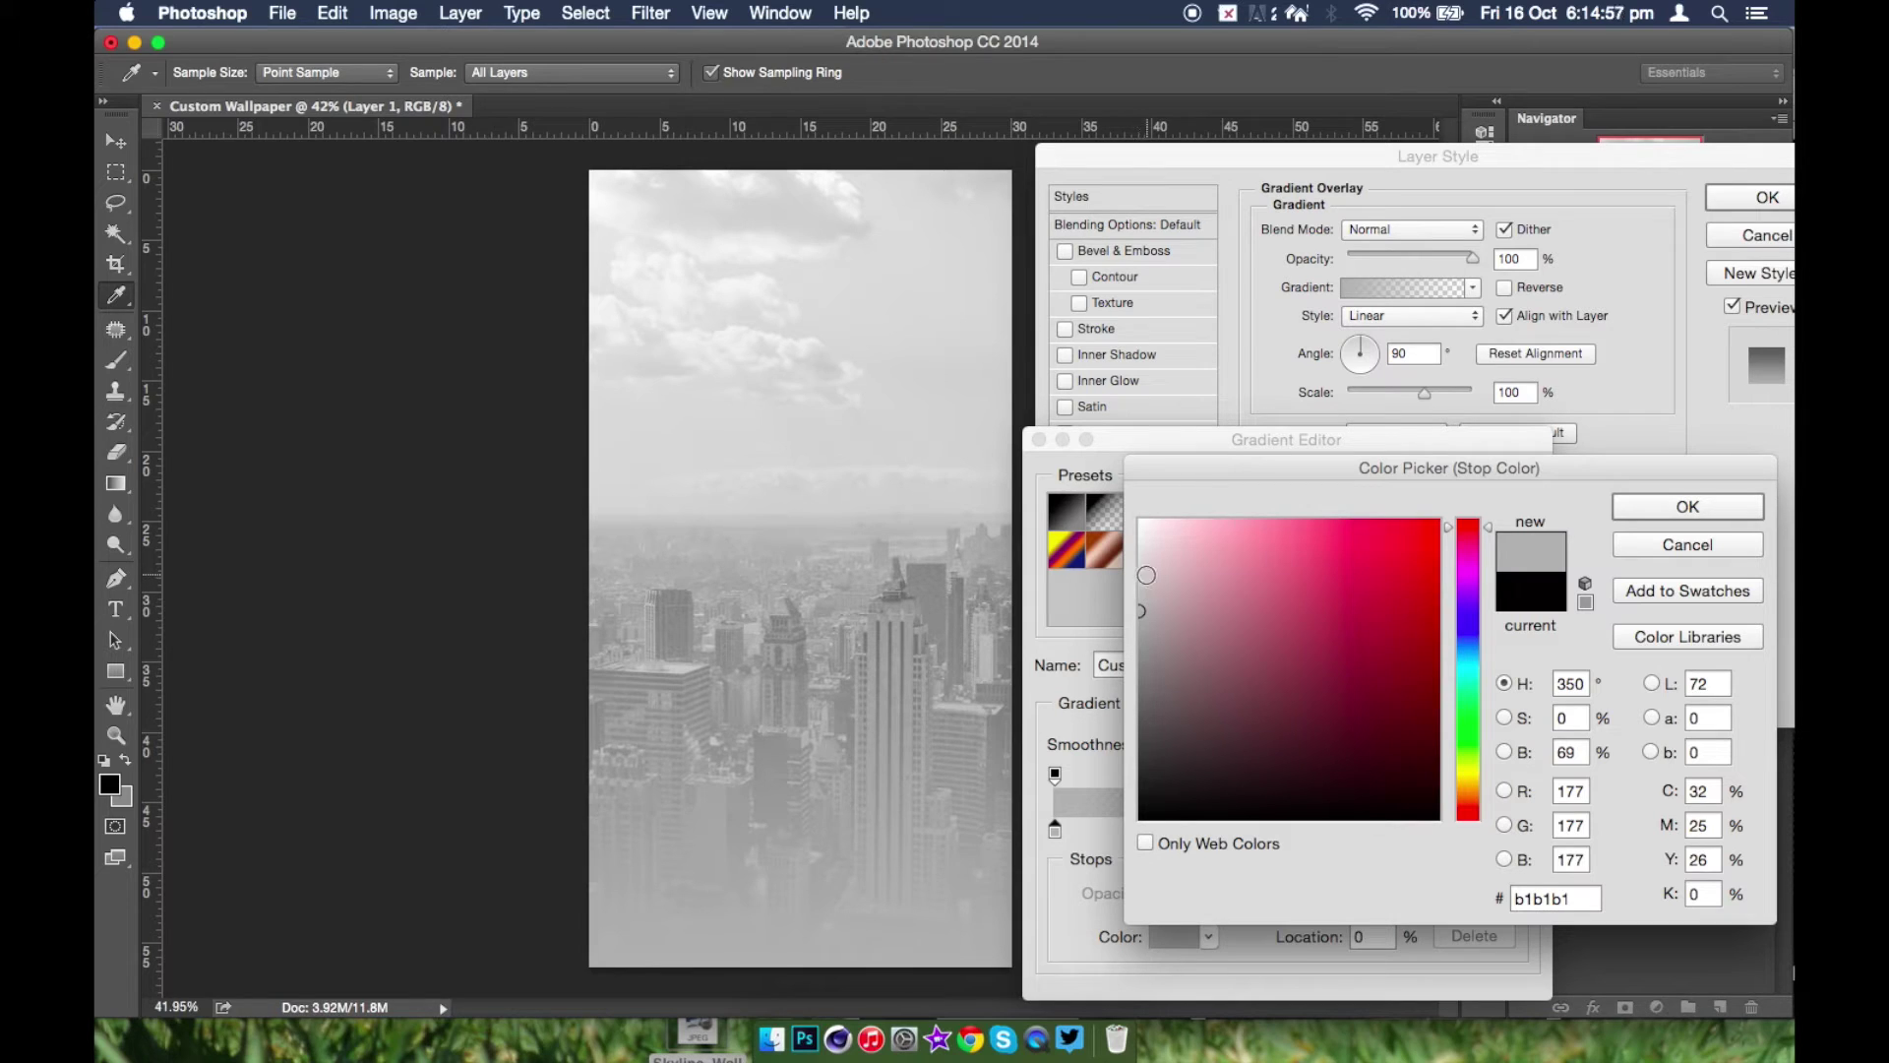
pyautogui.click(1131, 576)
pyautogui.moveTo(1131, 577); pyautogui.dragTo(1131, 579)
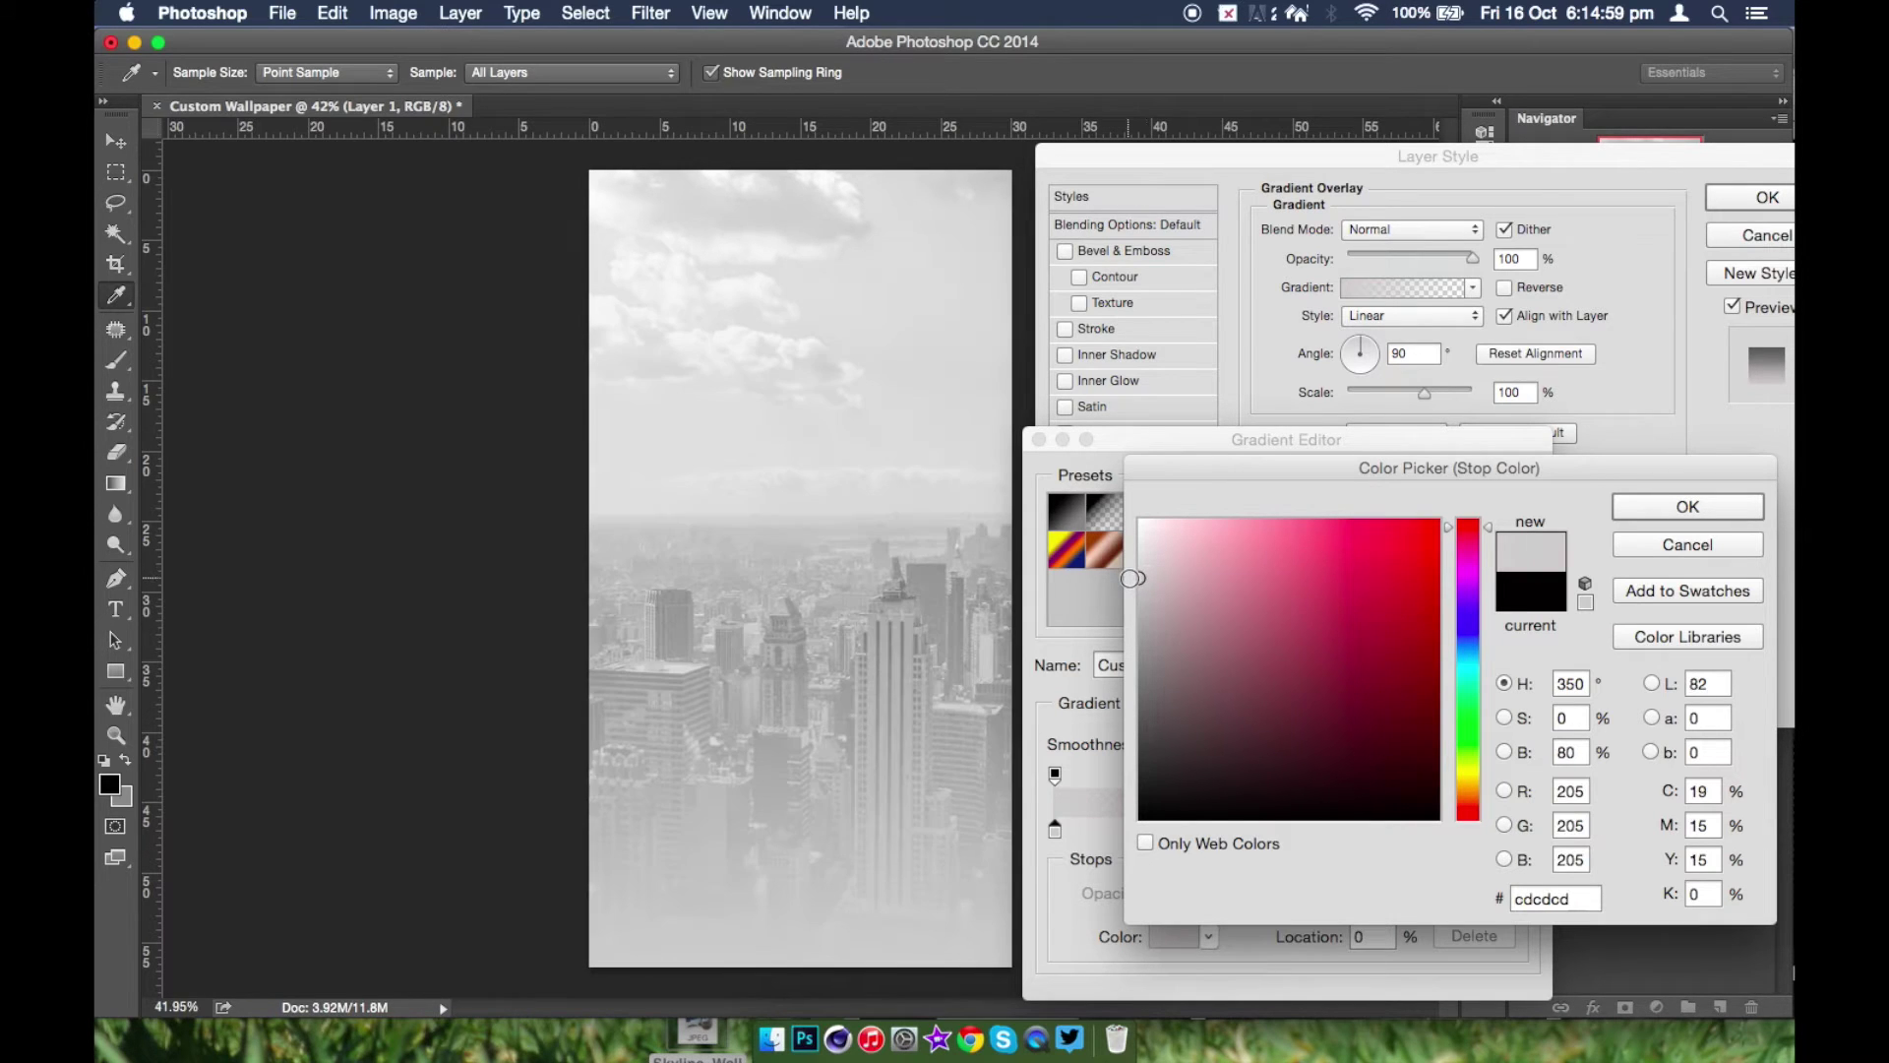
pyautogui.click(1735, 513)
pyautogui.click(1506, 485)
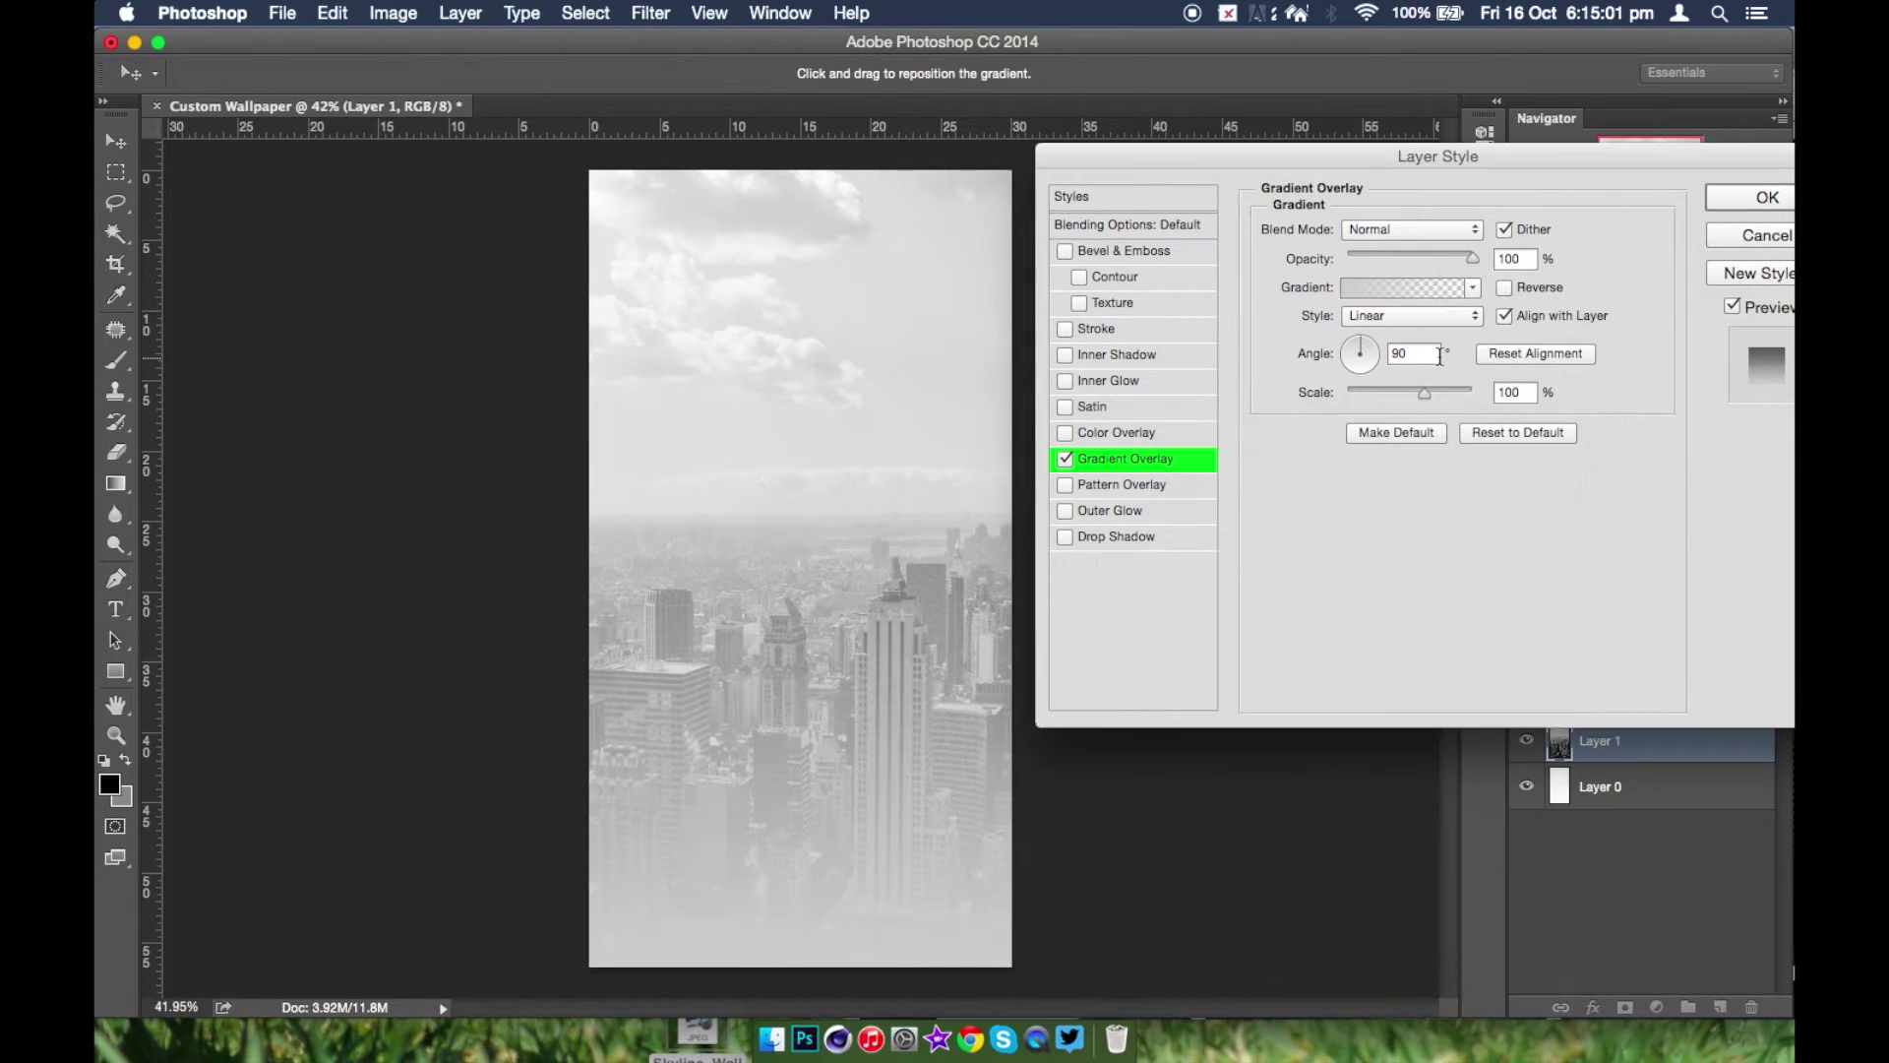
# - Set the overlay opacity to 26% and add an Inner Glow at 100% opacity
pyautogui.click(1414, 253)
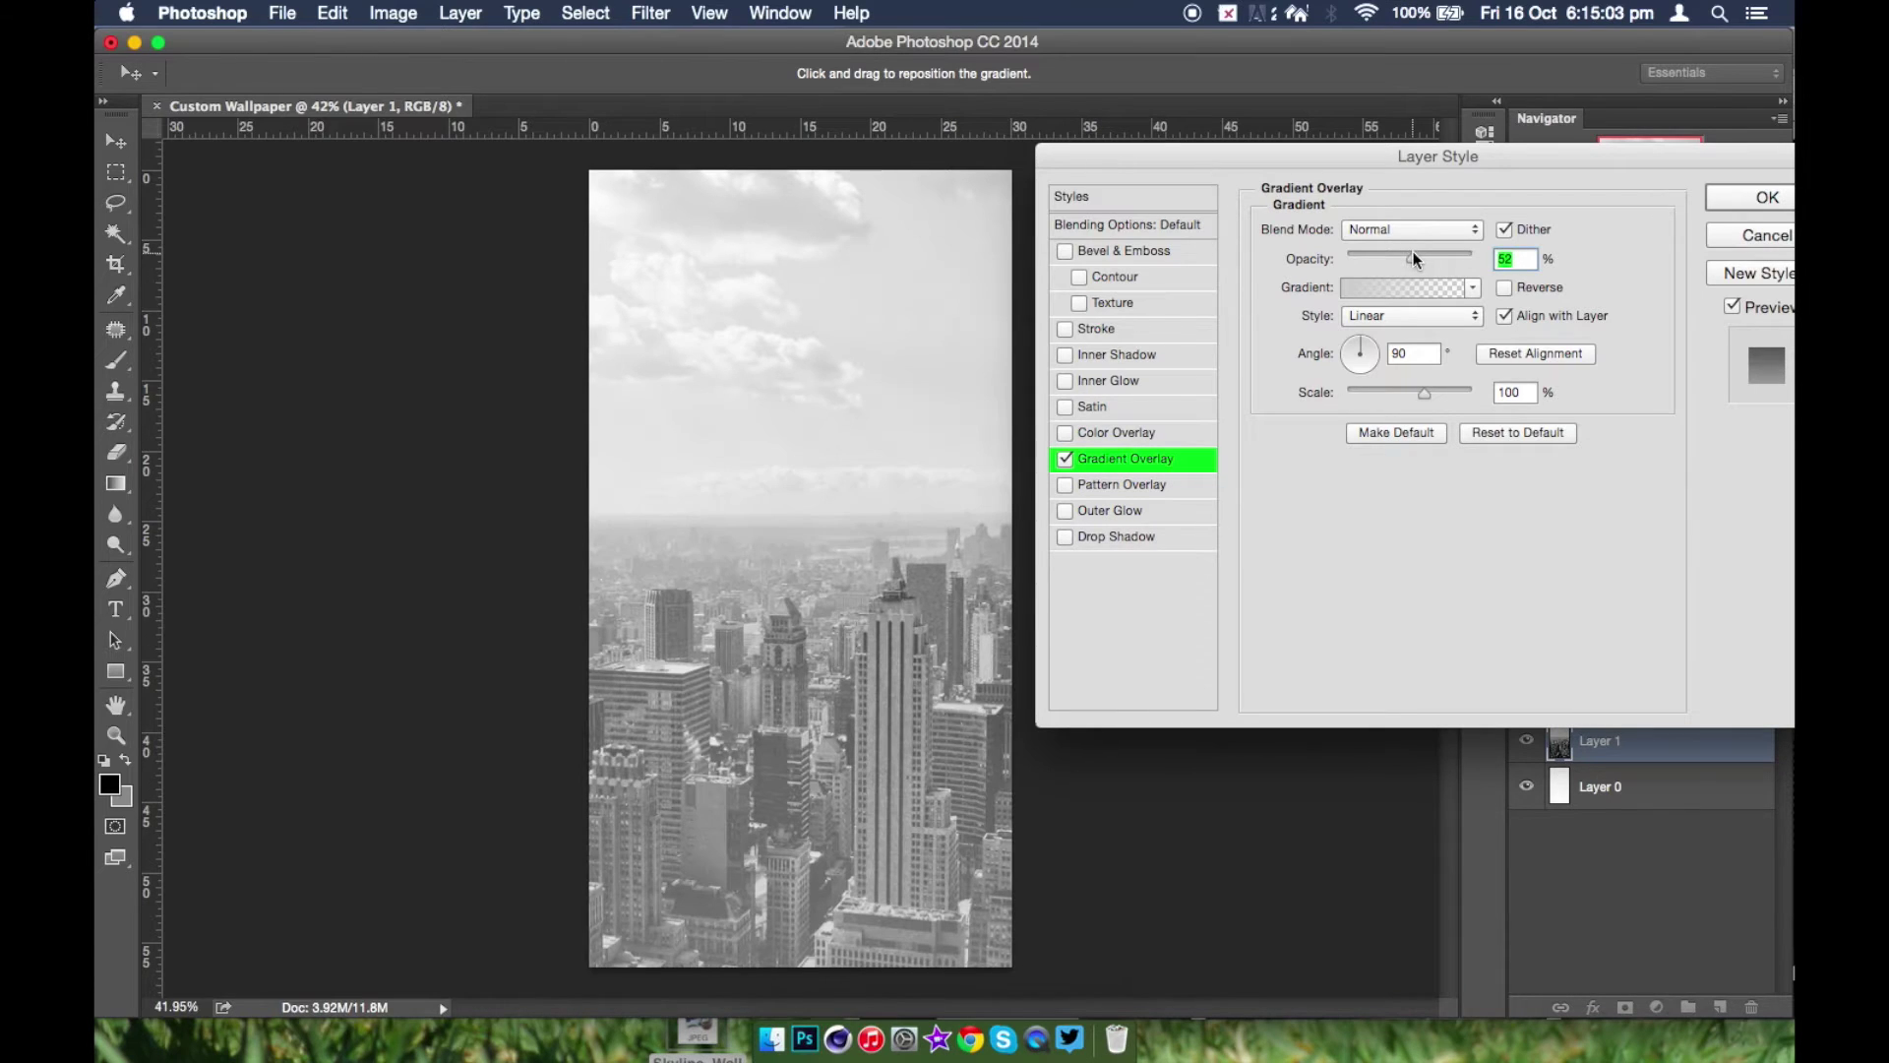
pyautogui.moveTo(1411, 251); pyautogui.dragTo(1378, 256)
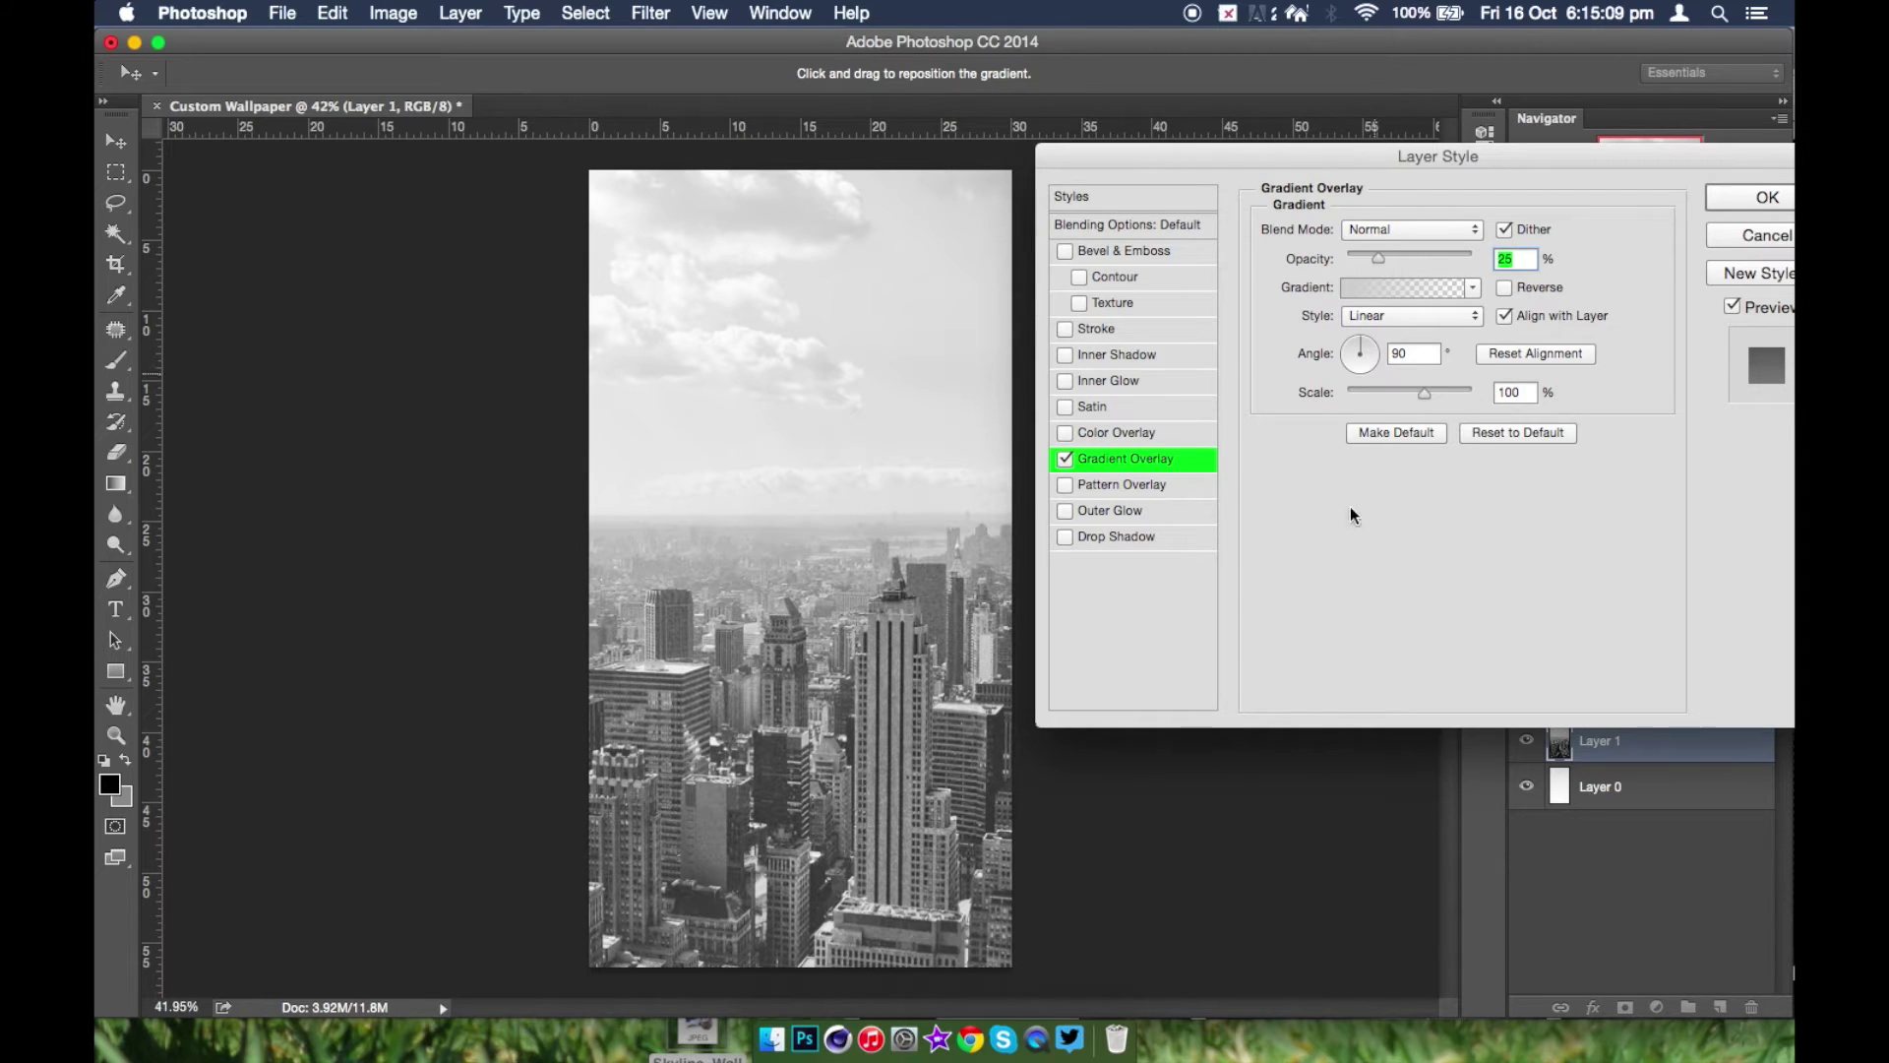
pyautogui.click(1120, 382)
pyautogui.click(1386, 229)
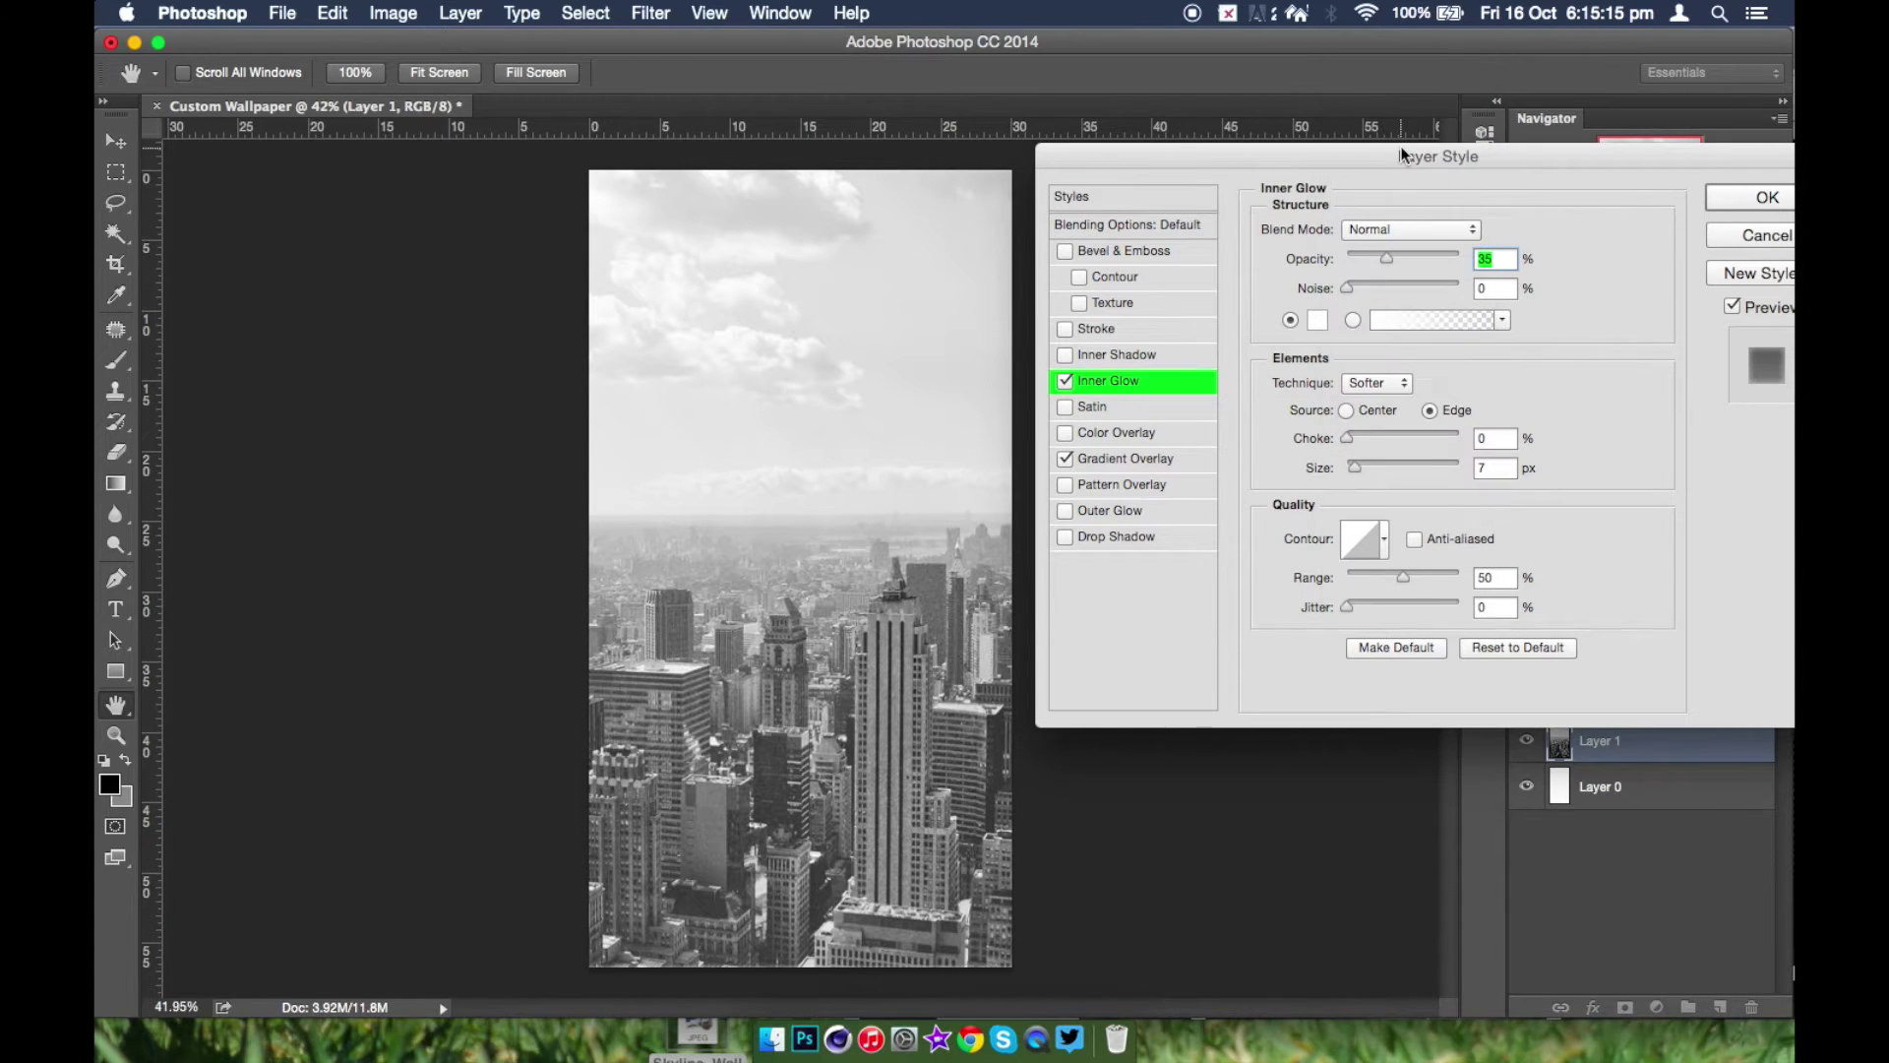
pyautogui.moveTo(1445, 259); pyautogui.dragTo(1466, 257)
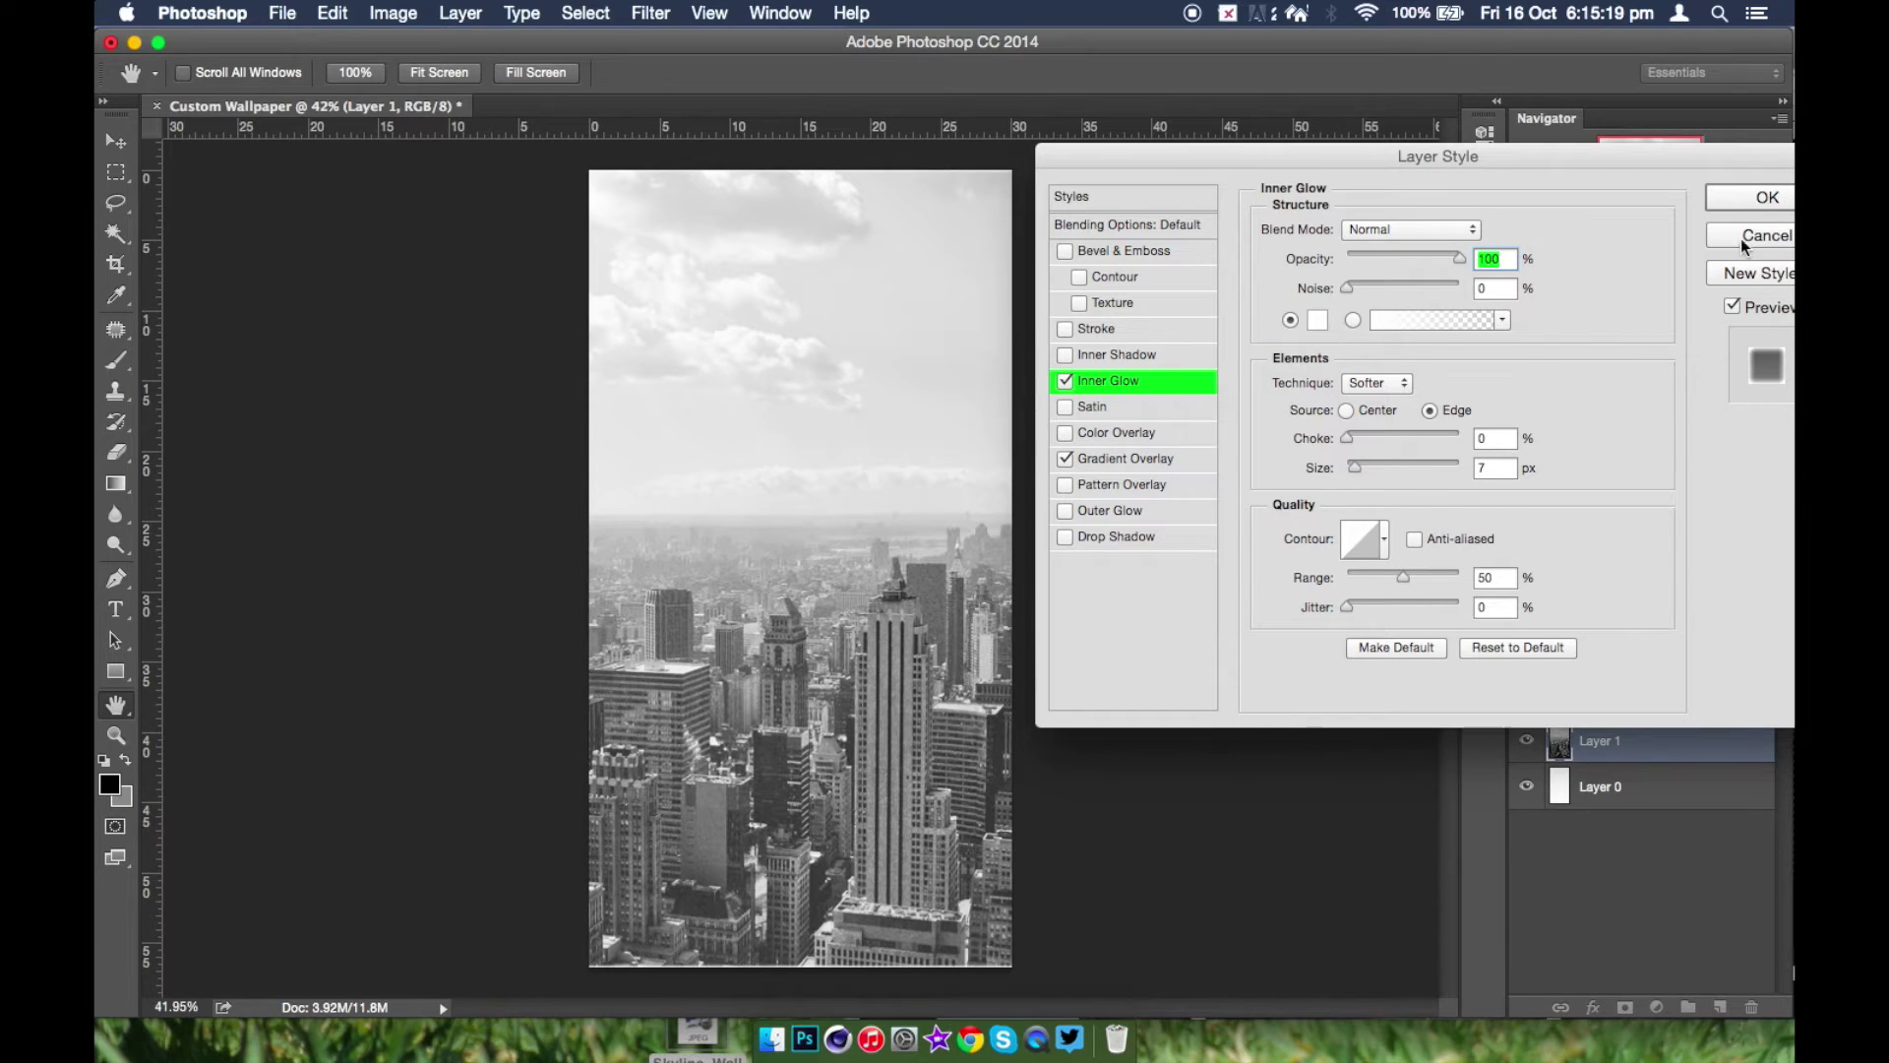
# - Apply the layer style, then marquee-select the full canvas and copy it into new Layer 2
pyautogui.click(1747, 201)
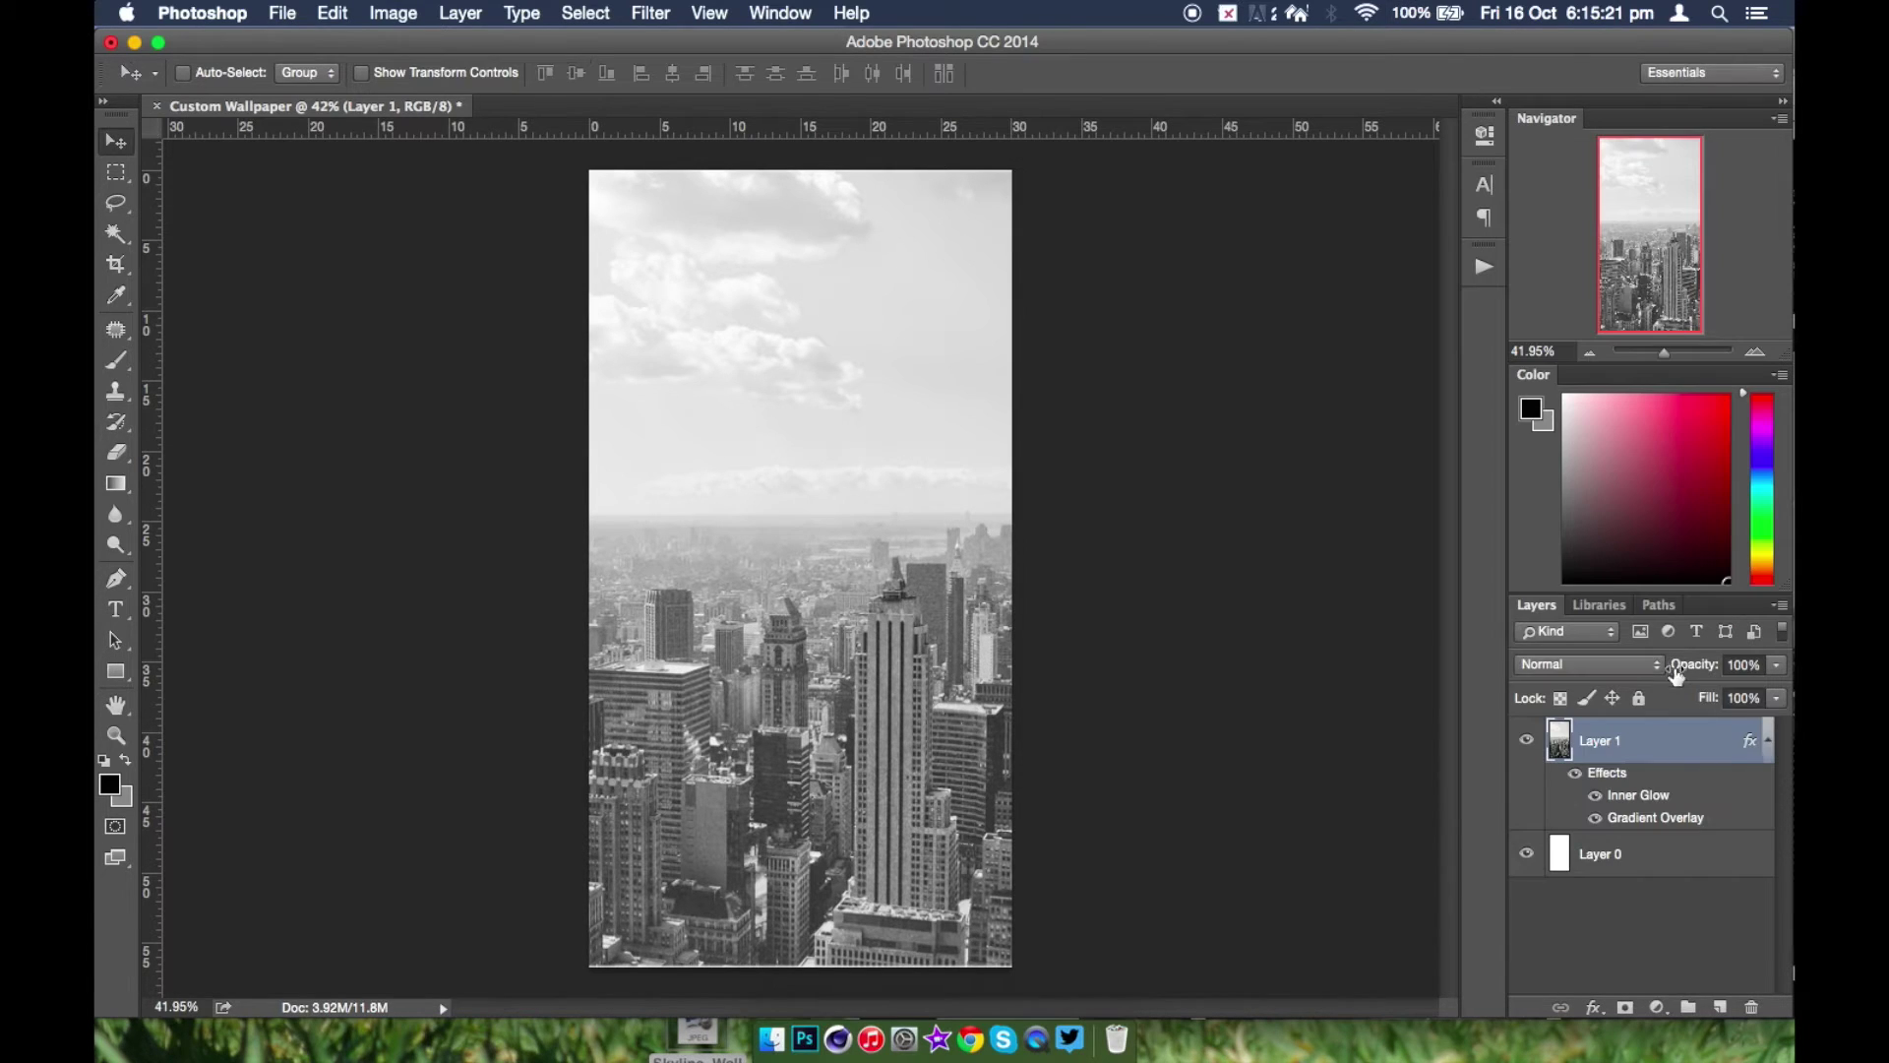
pyautogui.click(116, 172)
pyautogui.moveTo(485, 168); pyautogui.dragTo(1684, 985)
pyautogui.click(118, 173)
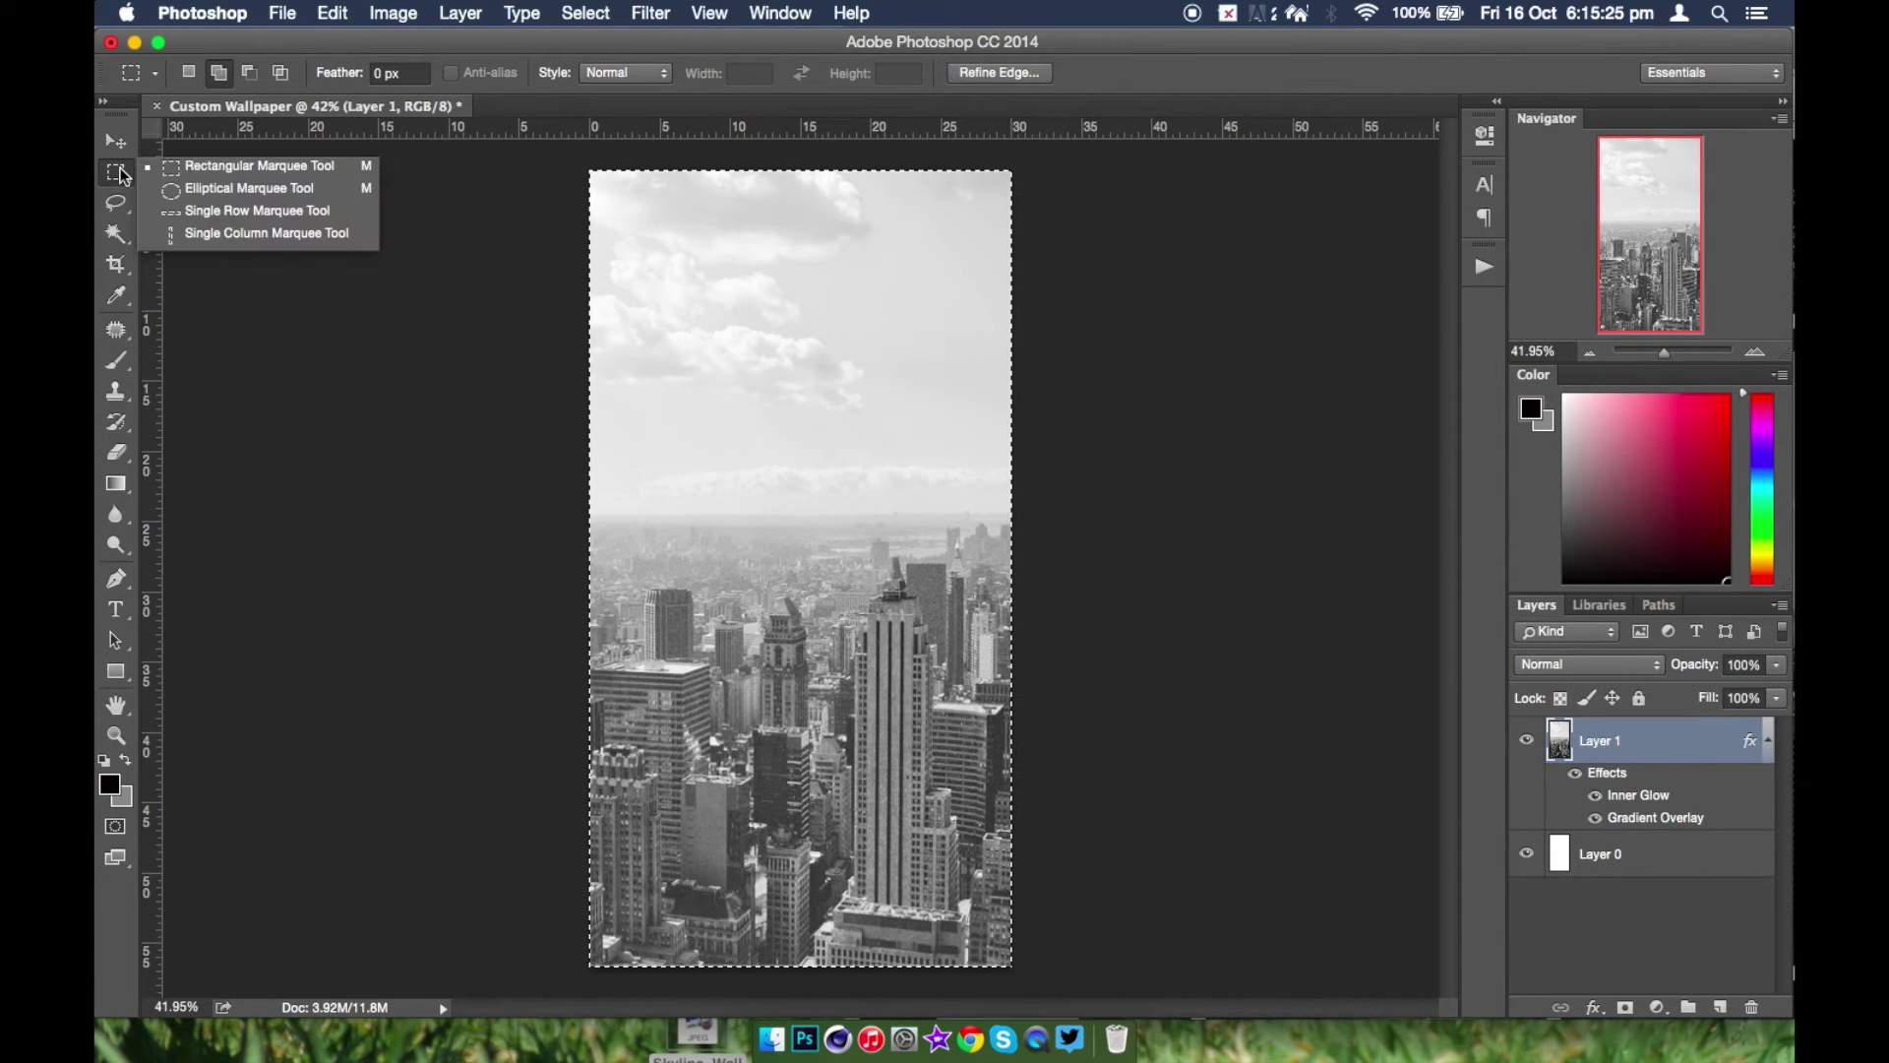
pyautogui.click(259, 167)
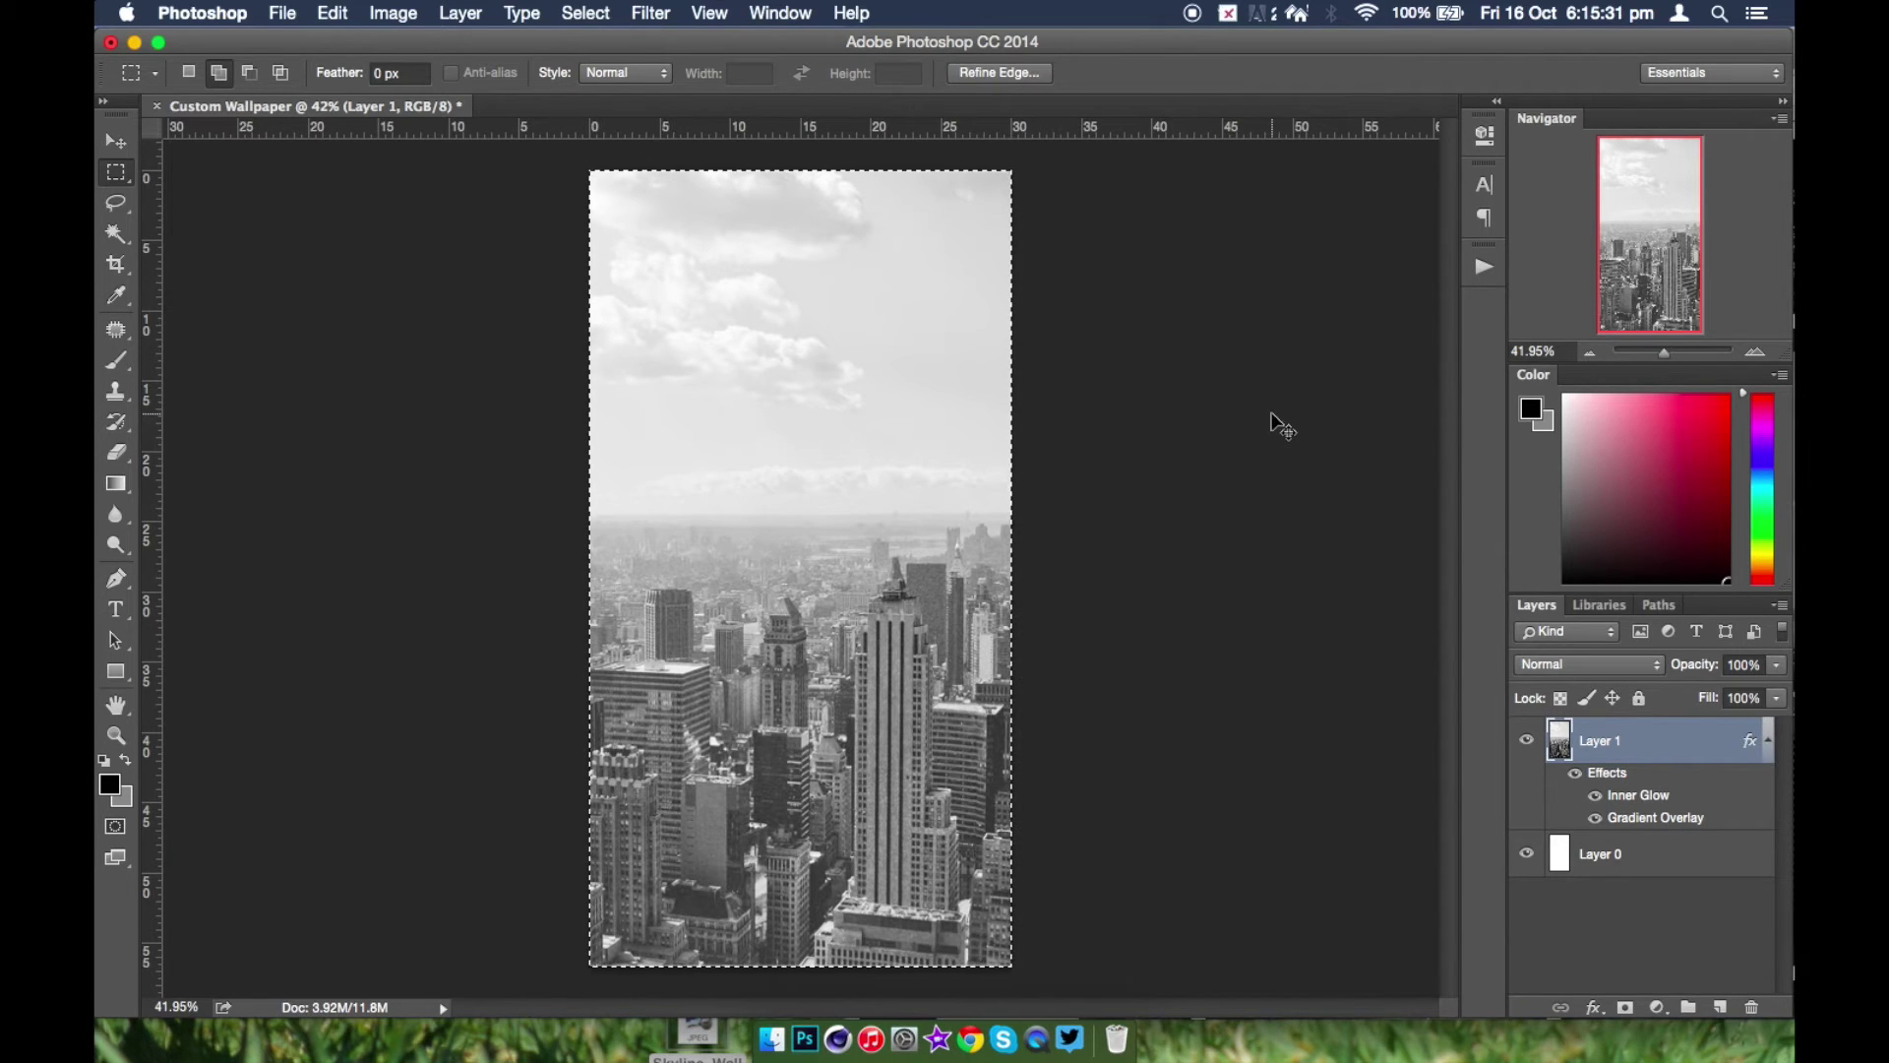
pyautogui.press('super+j')
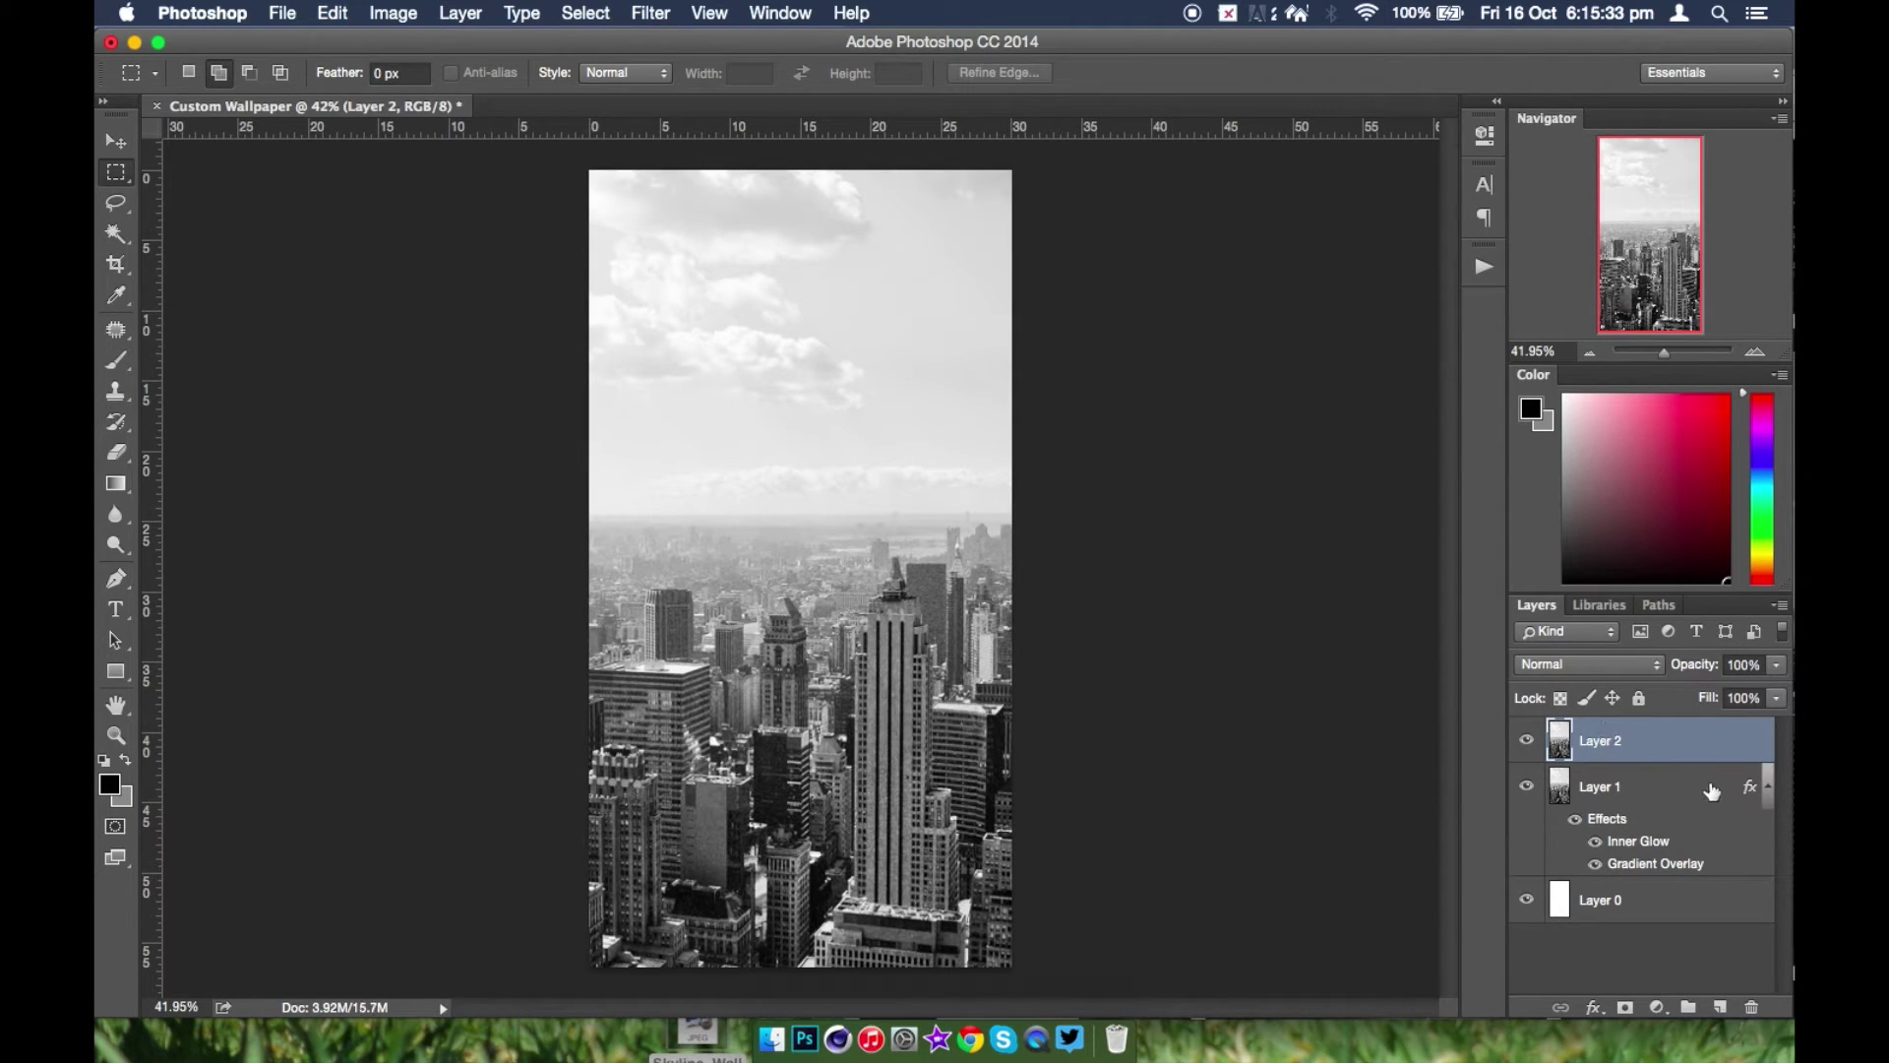
# - Move the Inner Glow and Gradient Overlay effects to Layer 2, rename Layer 1 '-' and hide it
pyautogui.click(1737, 736)
pyautogui.moveTo(1737, 736); pyautogui.dragTo(1737, 740)
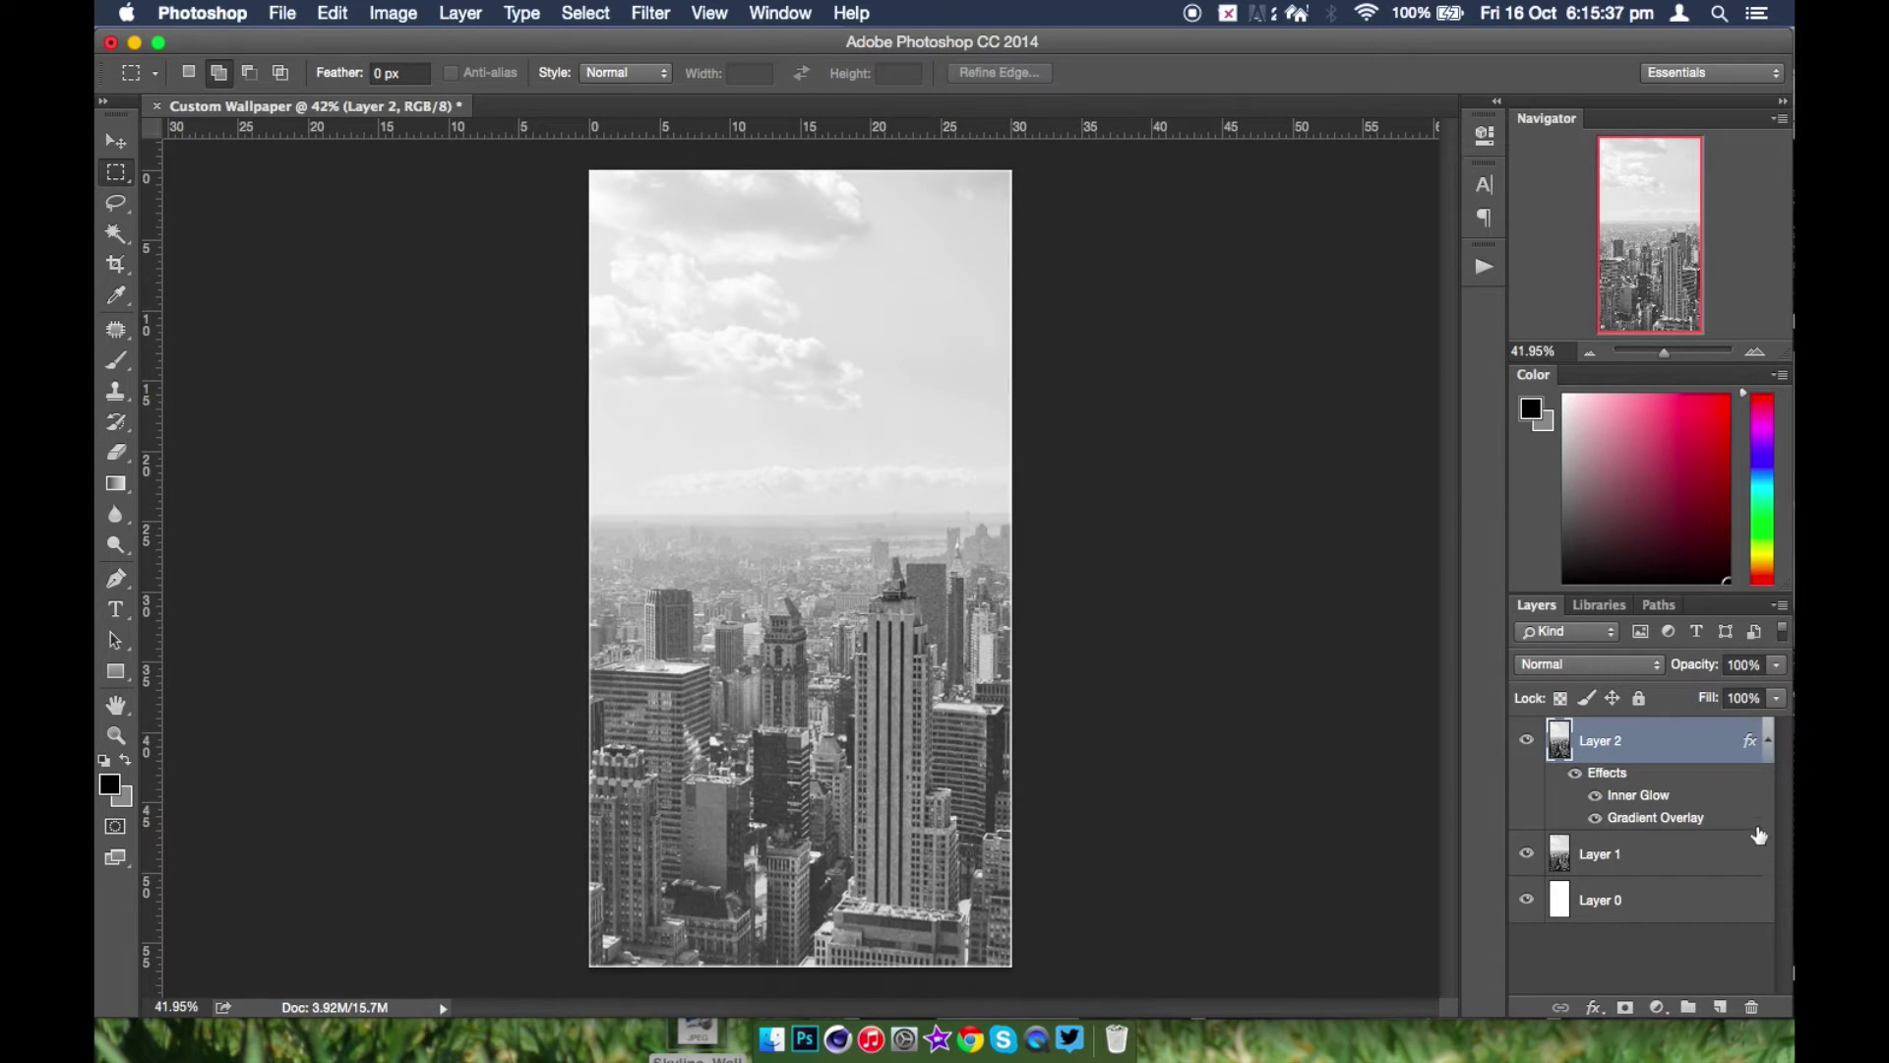
pyautogui.doubleClick(1594, 853)
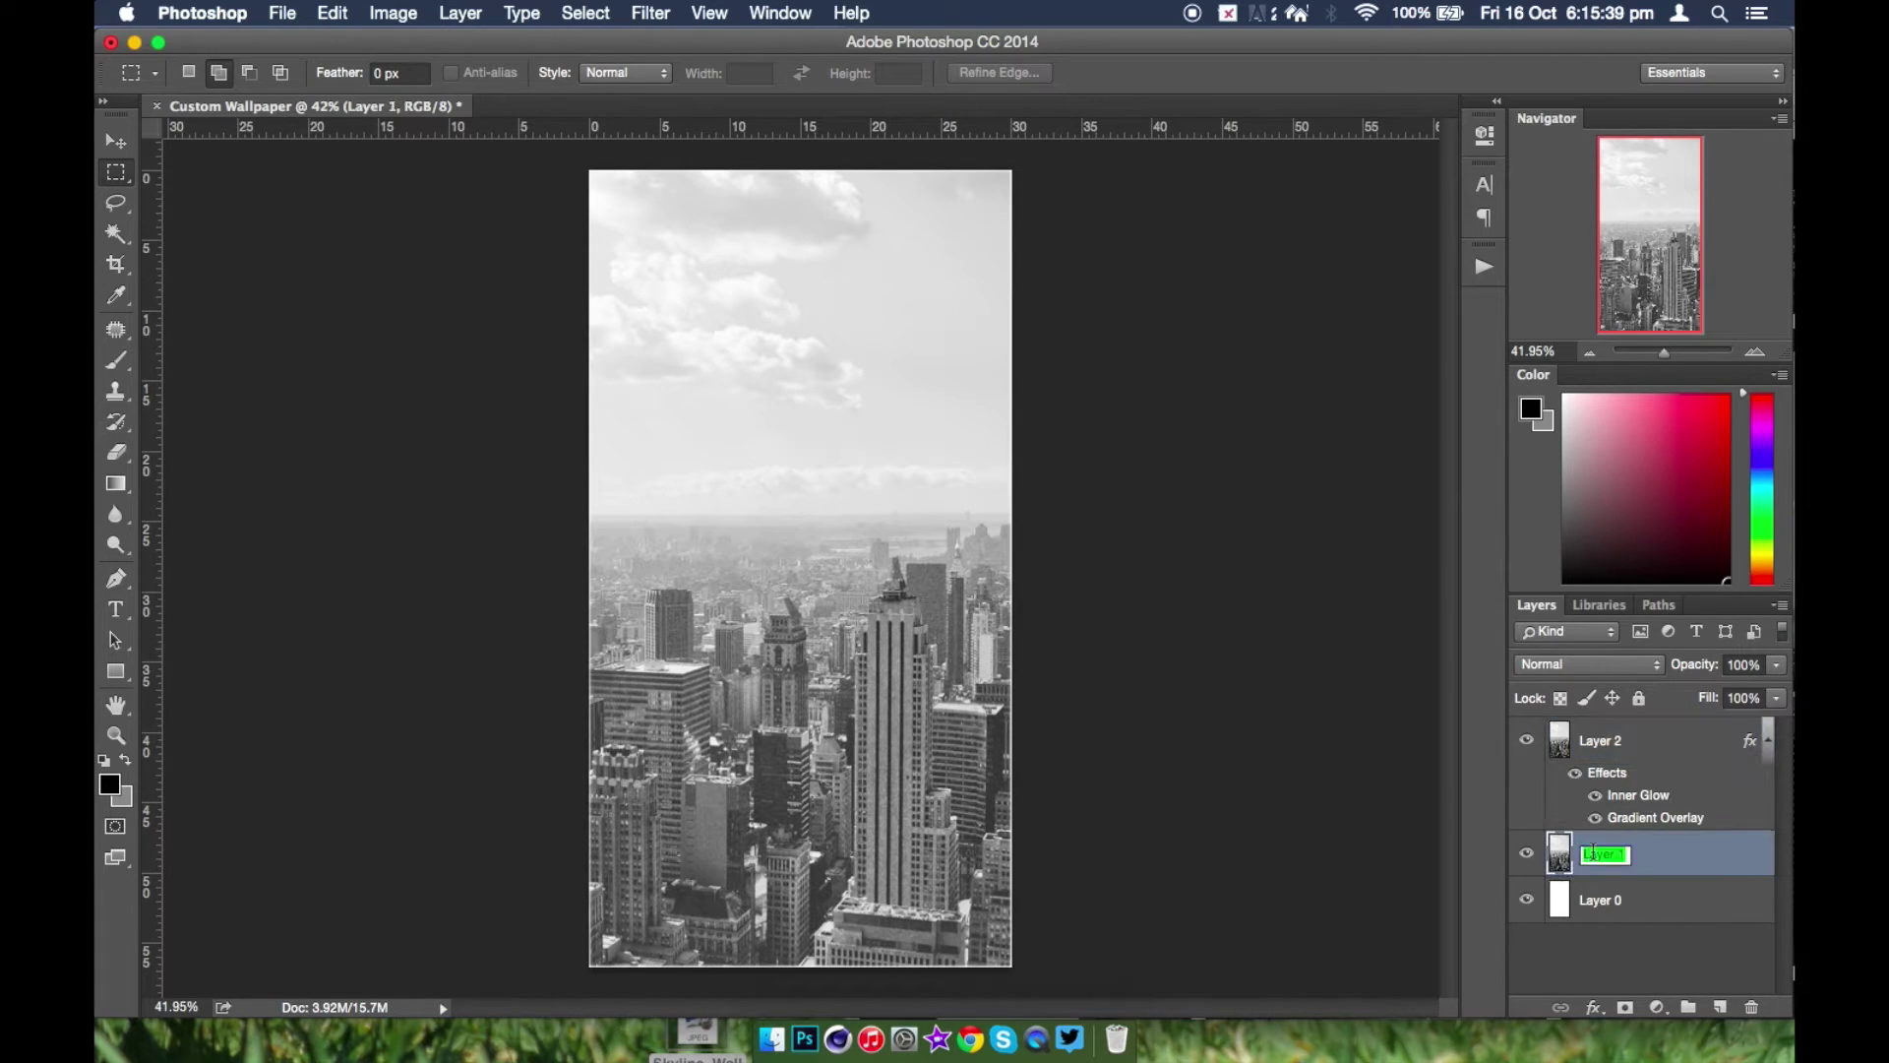
pyautogui.write('-')
pyautogui.press('Return')
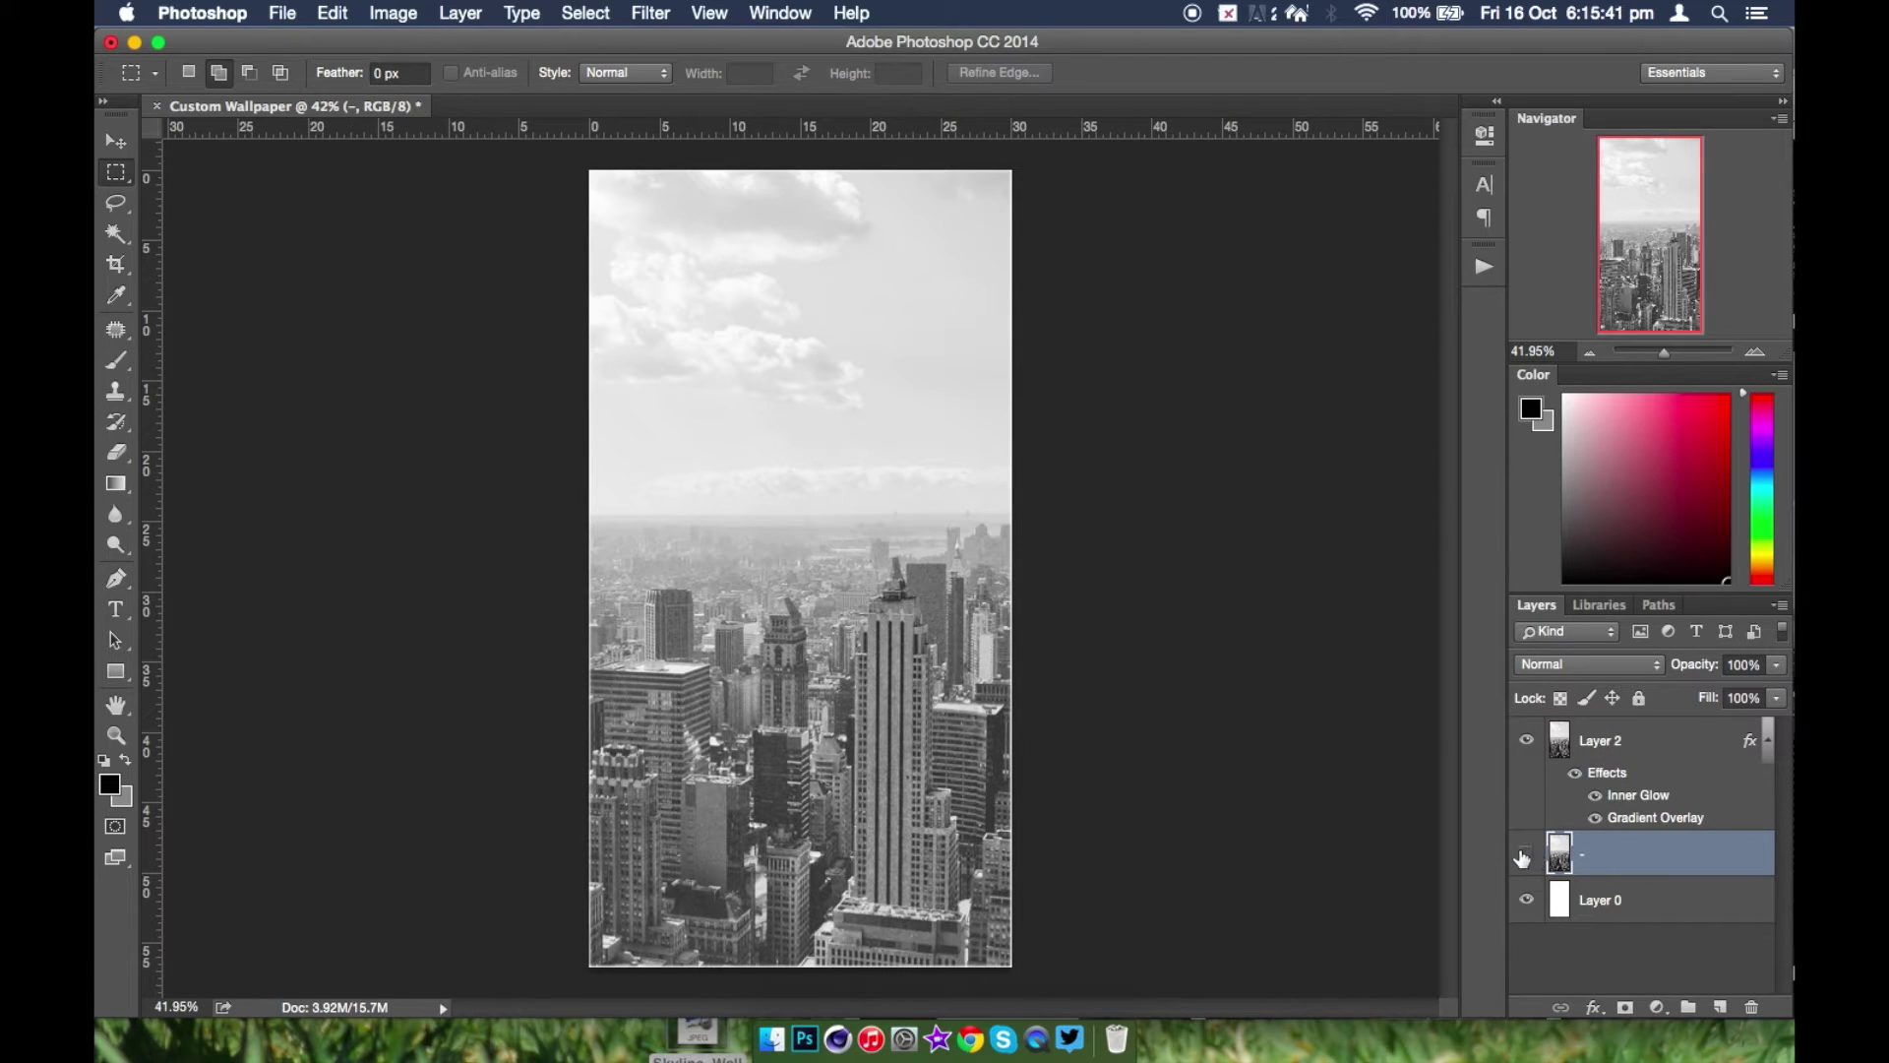
pyautogui.click(1526, 853)
# - Check both layers with no-change transforms, leaving '-' hidden and Layer 2's Inner Glow open
pyautogui.click(1526, 739)
pyautogui.click(1525, 853)
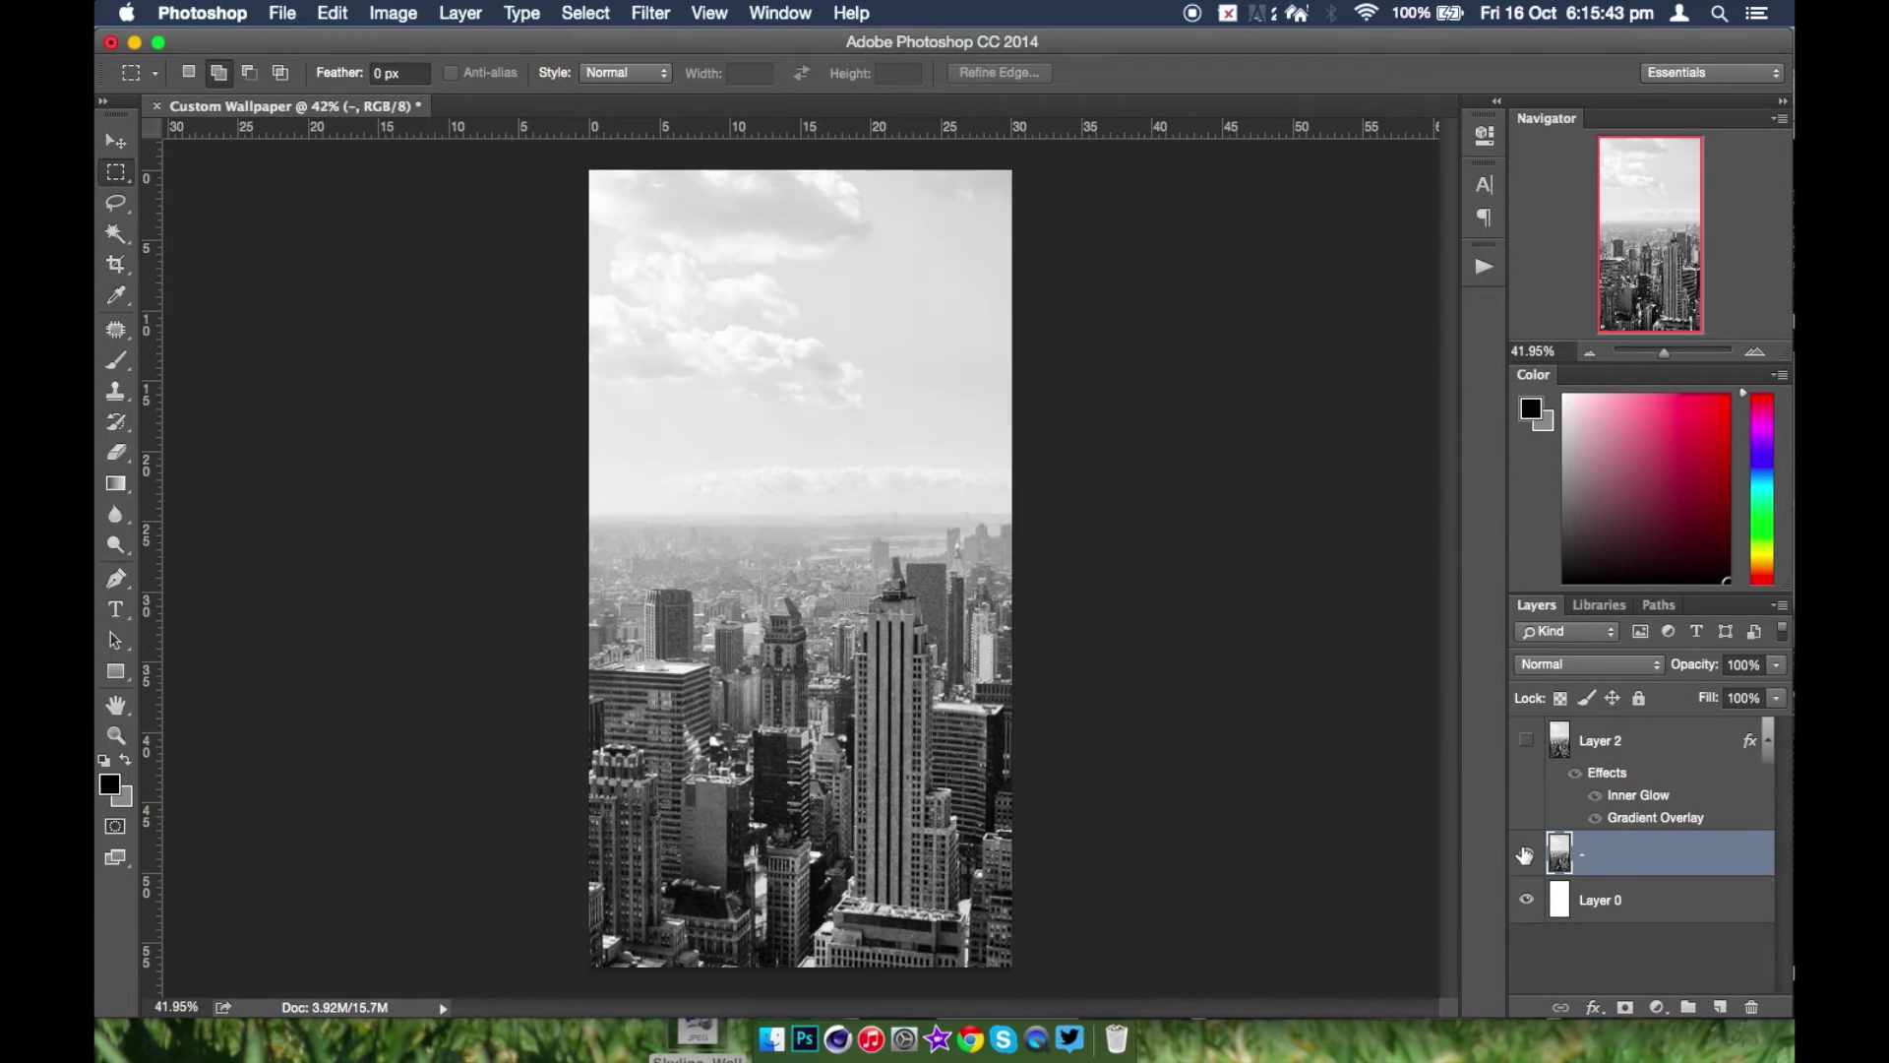
pyautogui.press('super+t')
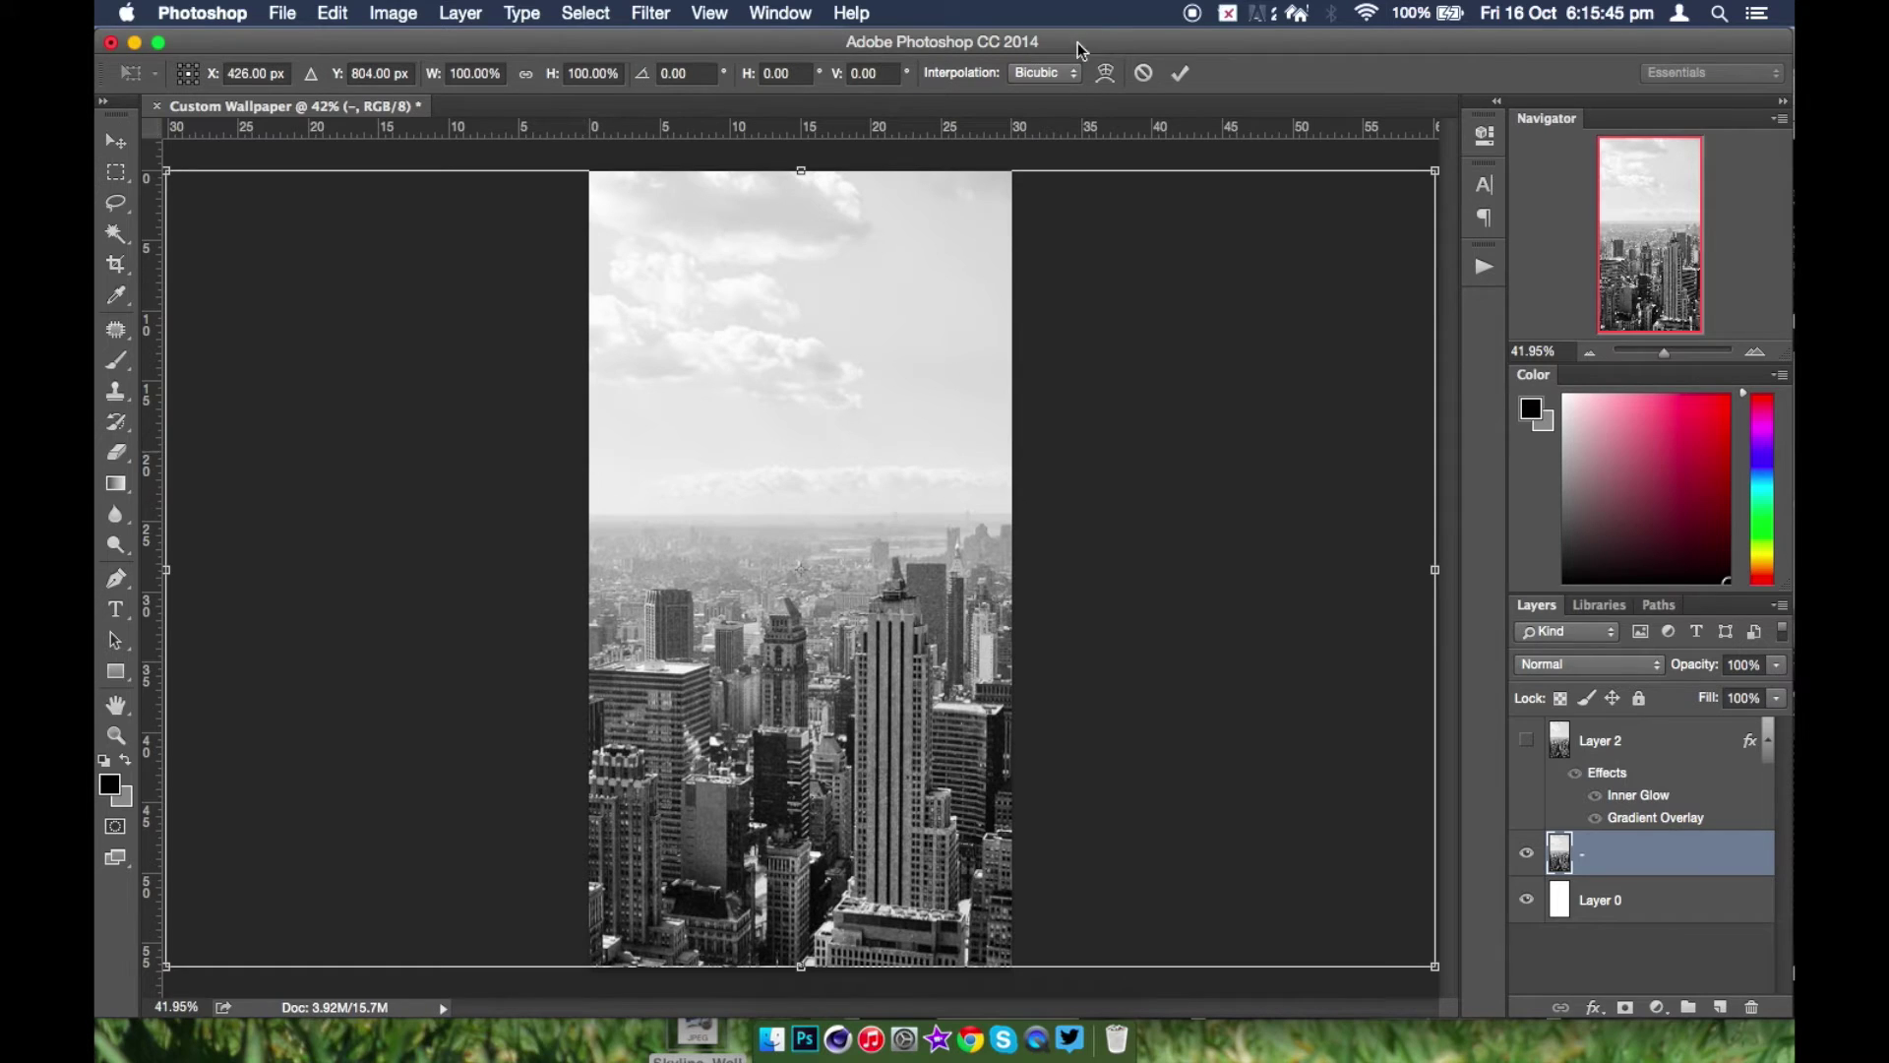
pyautogui.click(1180, 73)
pyautogui.click(1528, 850)
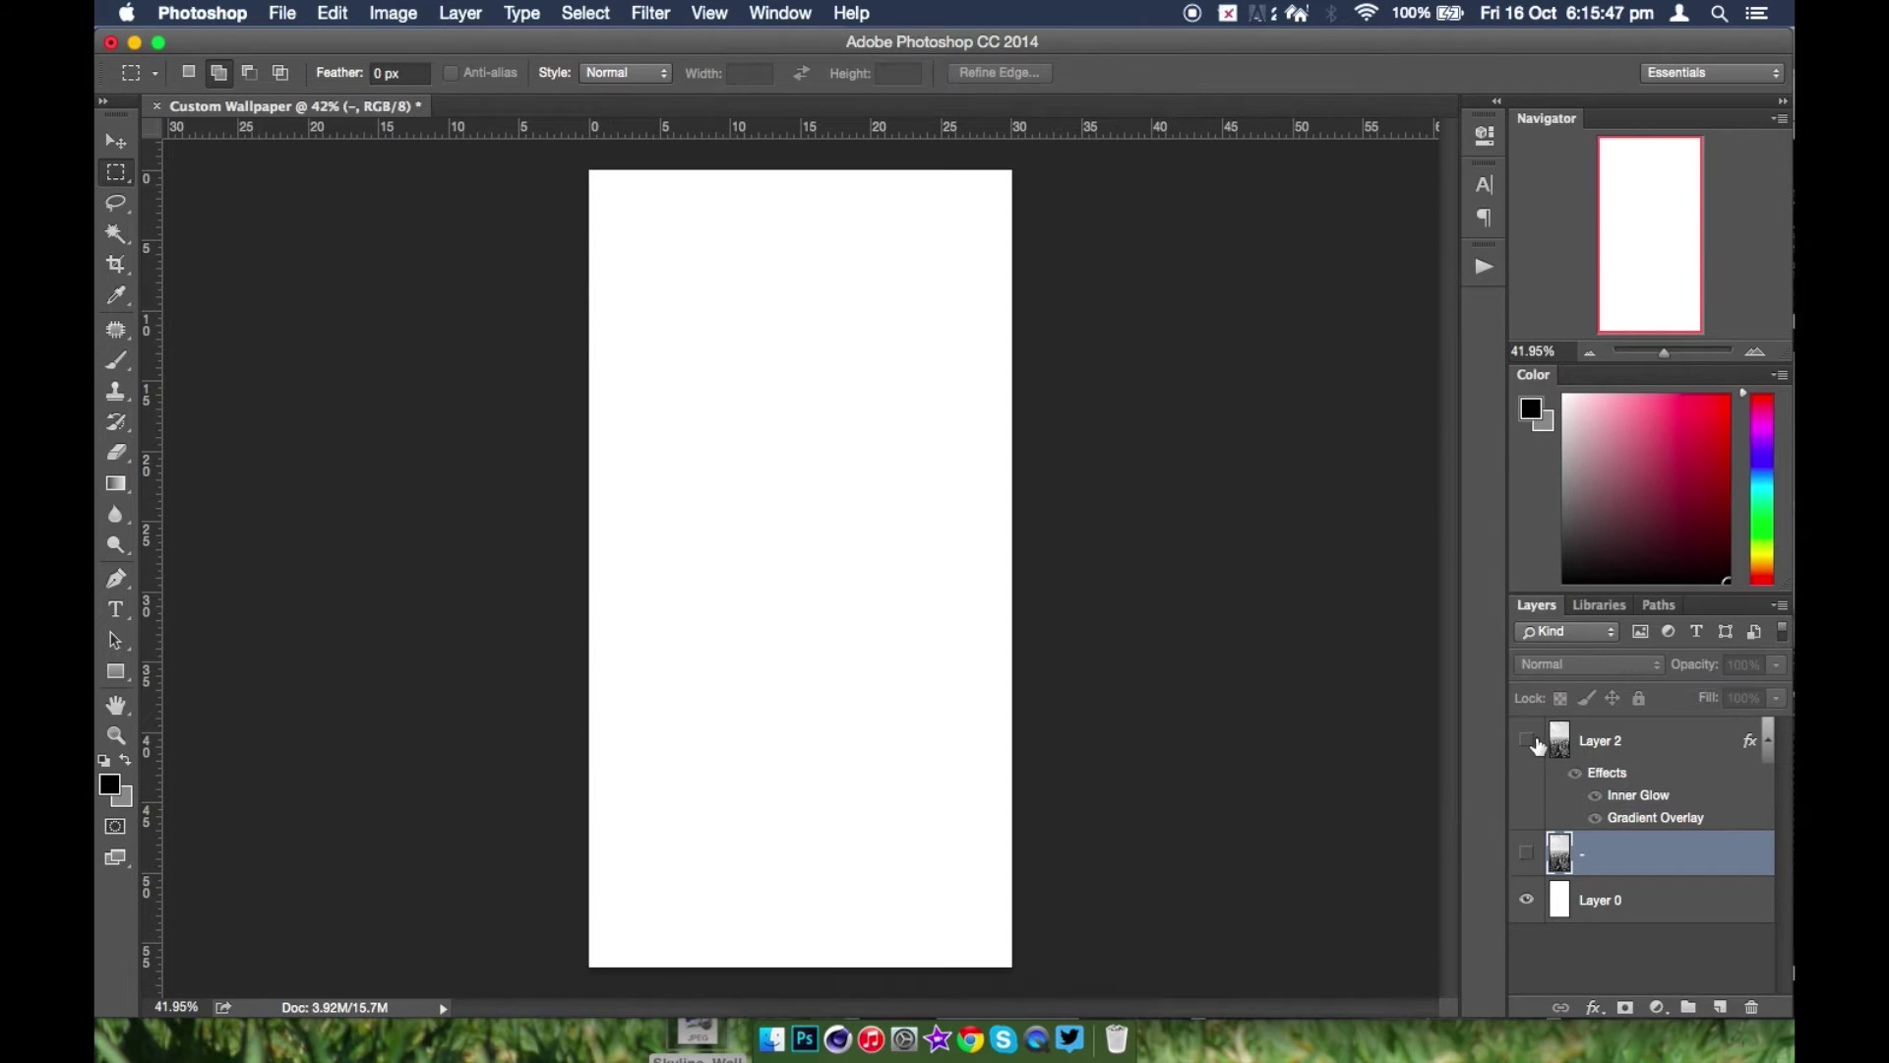
pyautogui.click(1526, 740)
pyautogui.click(1638, 743)
pyautogui.press('super+t')
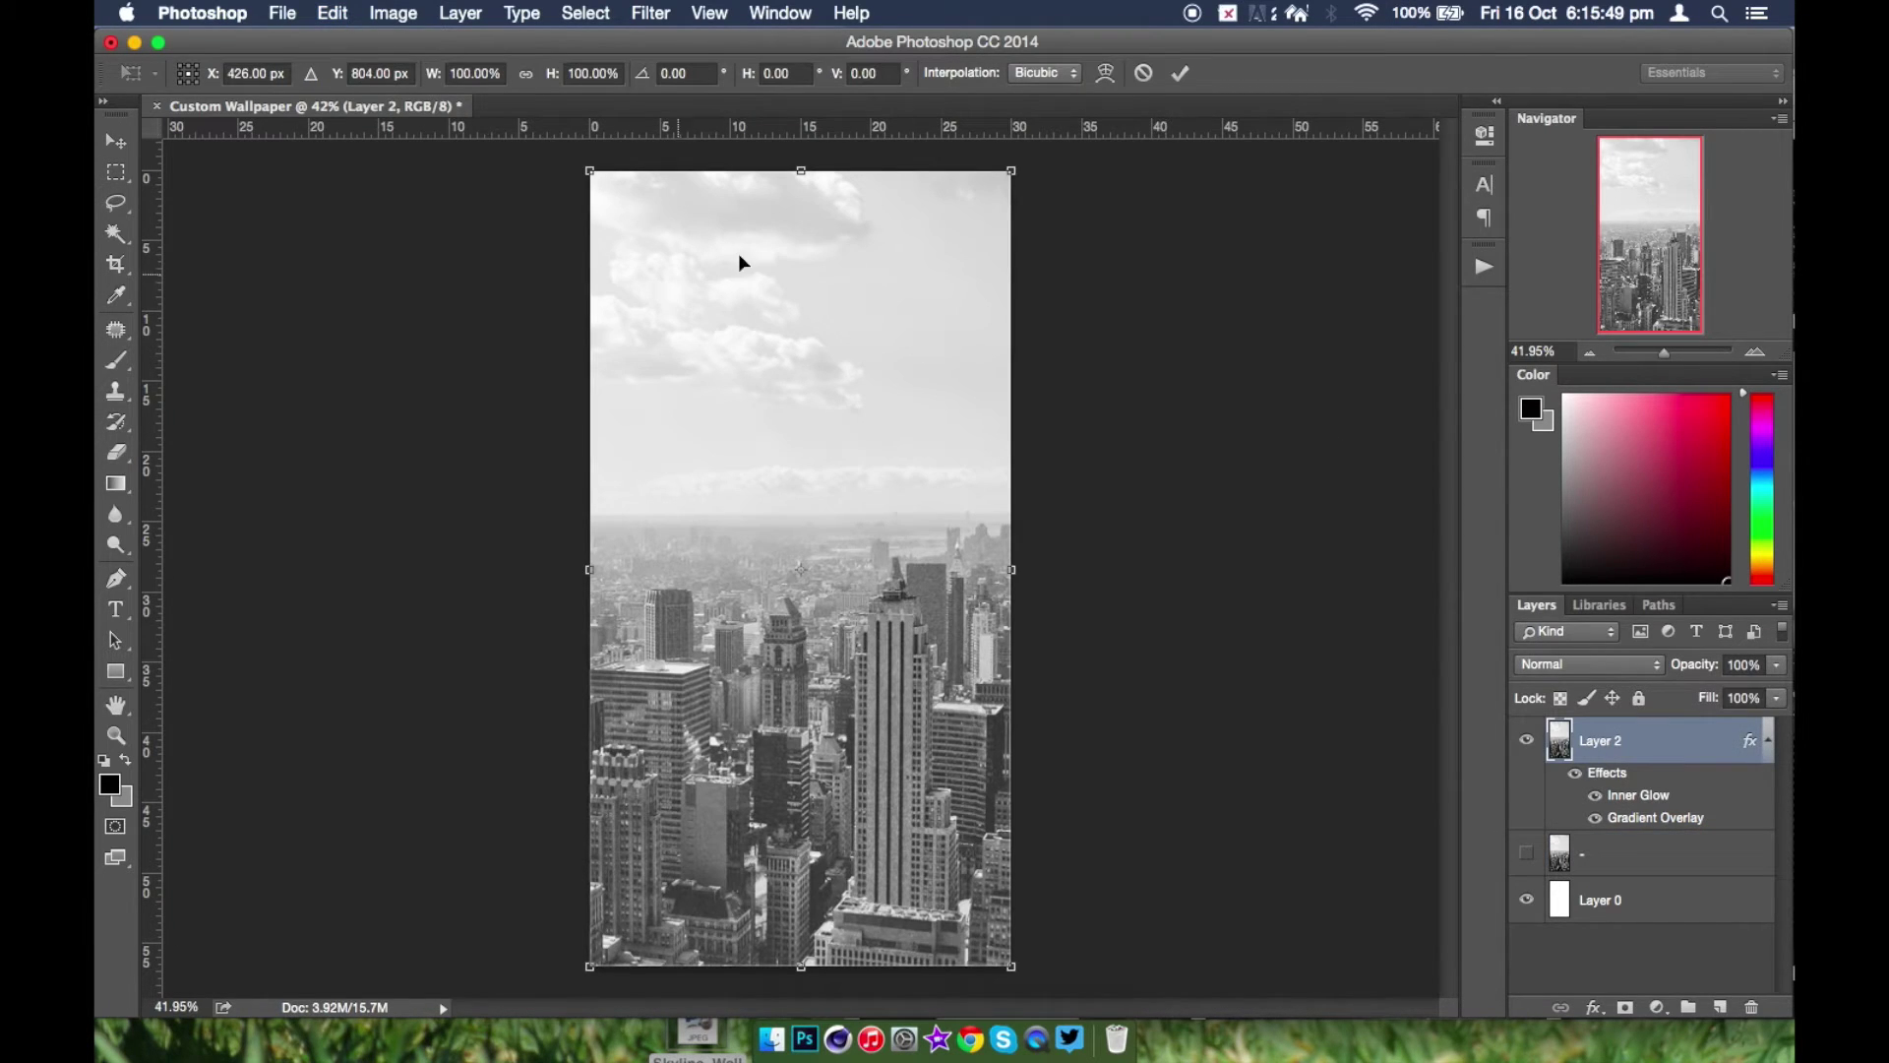
pyautogui.click(1180, 72)
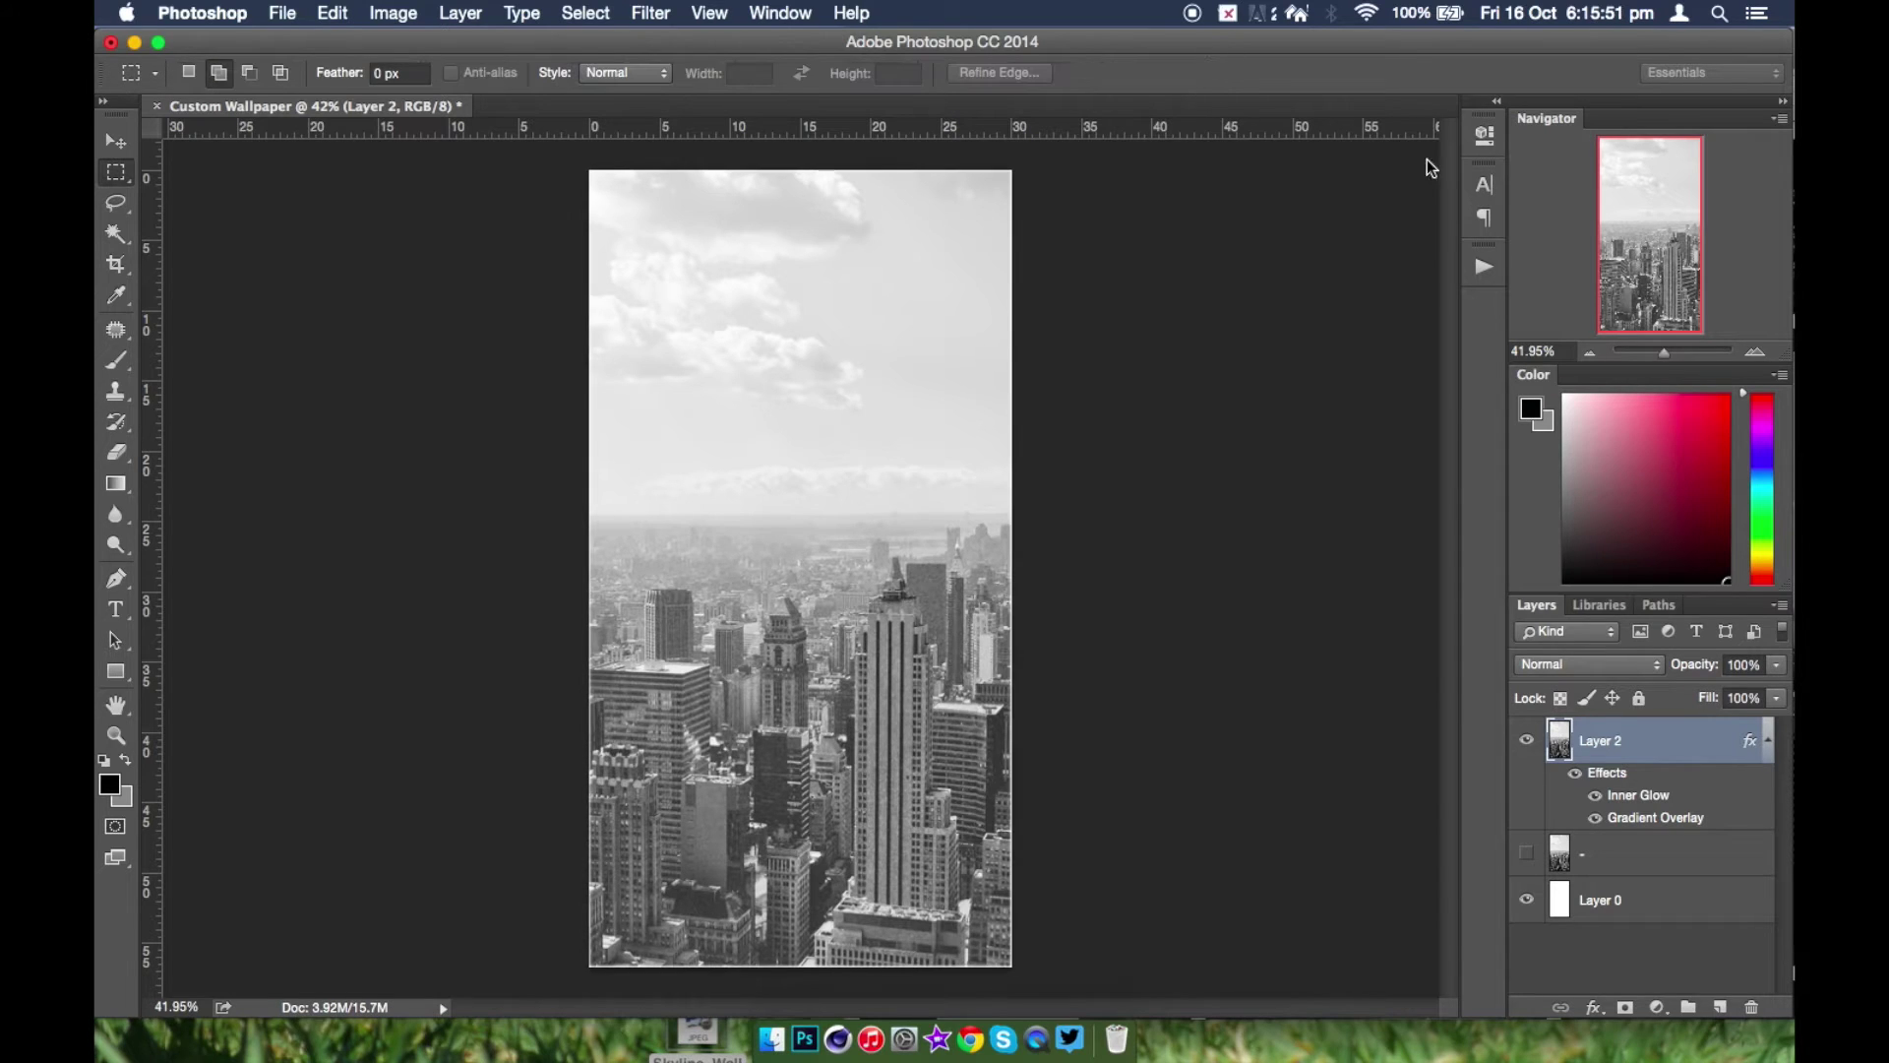
pyautogui.doubleClick(1638, 795)
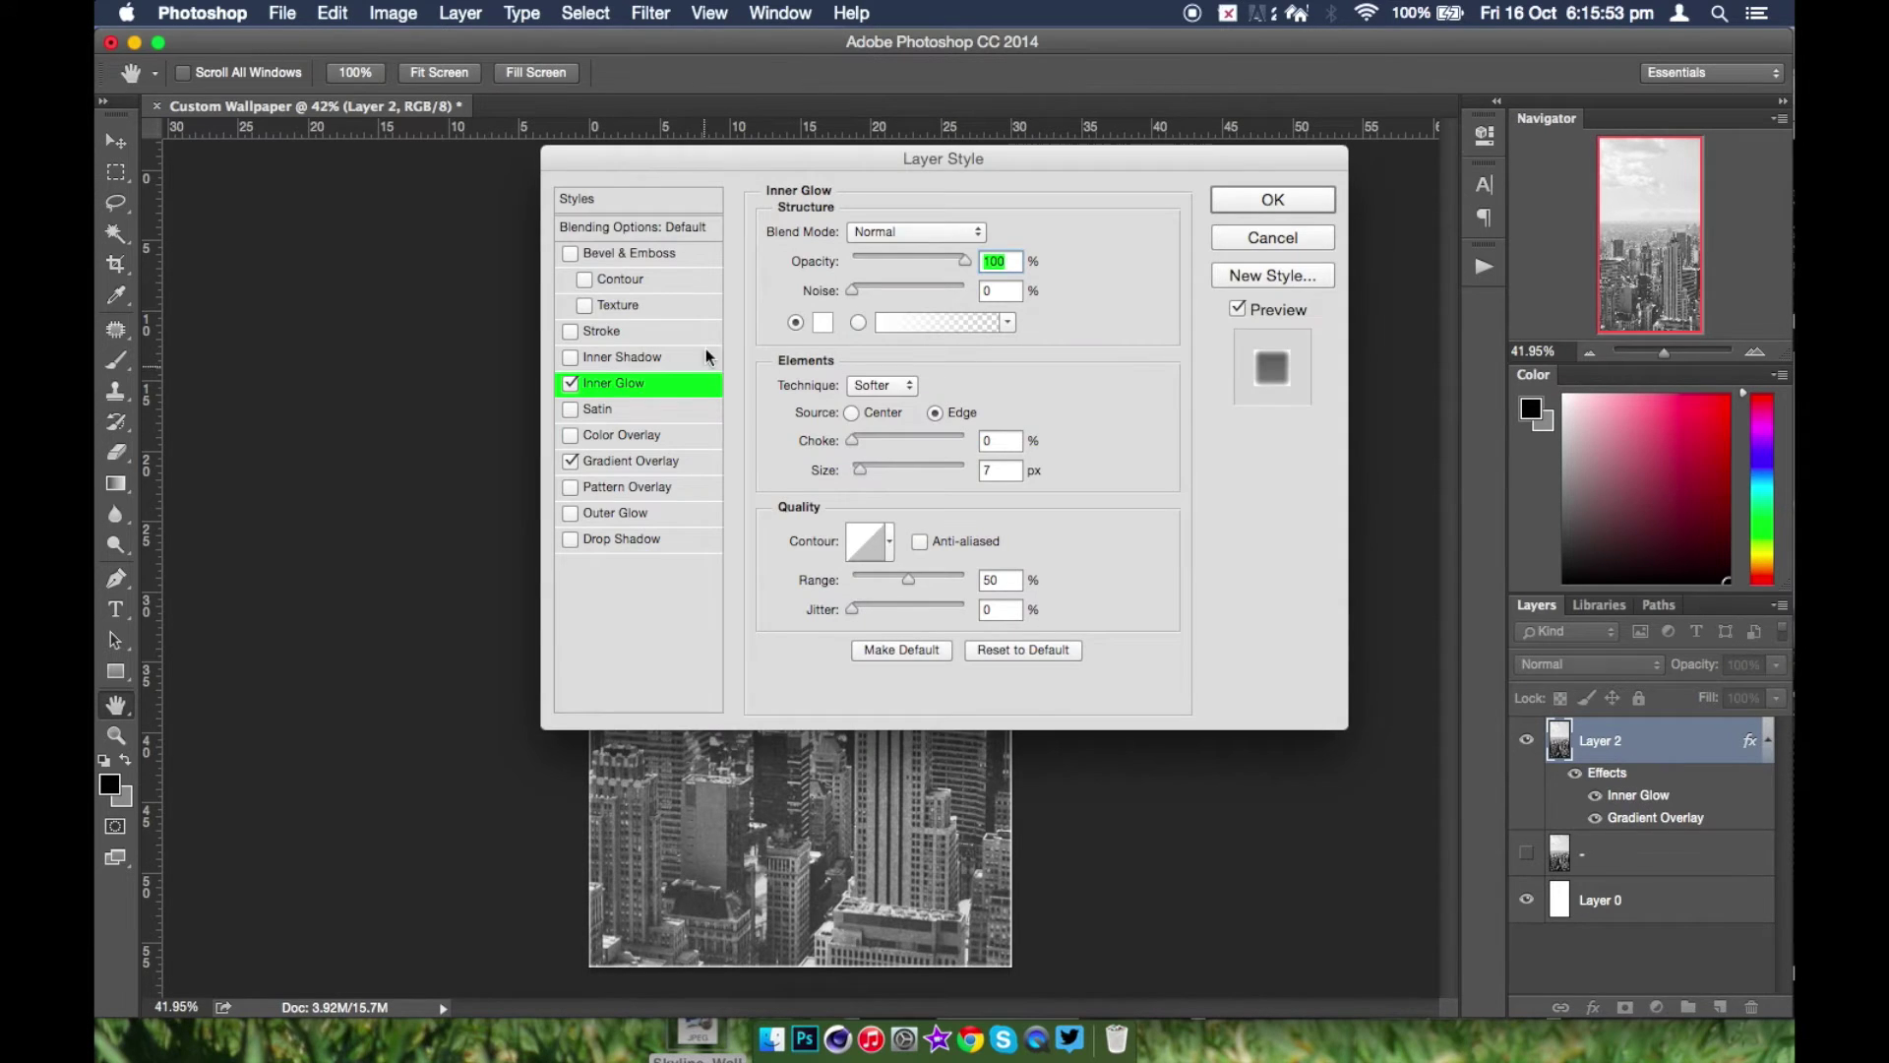
# - Change the inner glow gradient to a single grey-starting stop, removing the extra stop
pyautogui.moveTo(683, 155); pyautogui.dragTo(1441, 178)
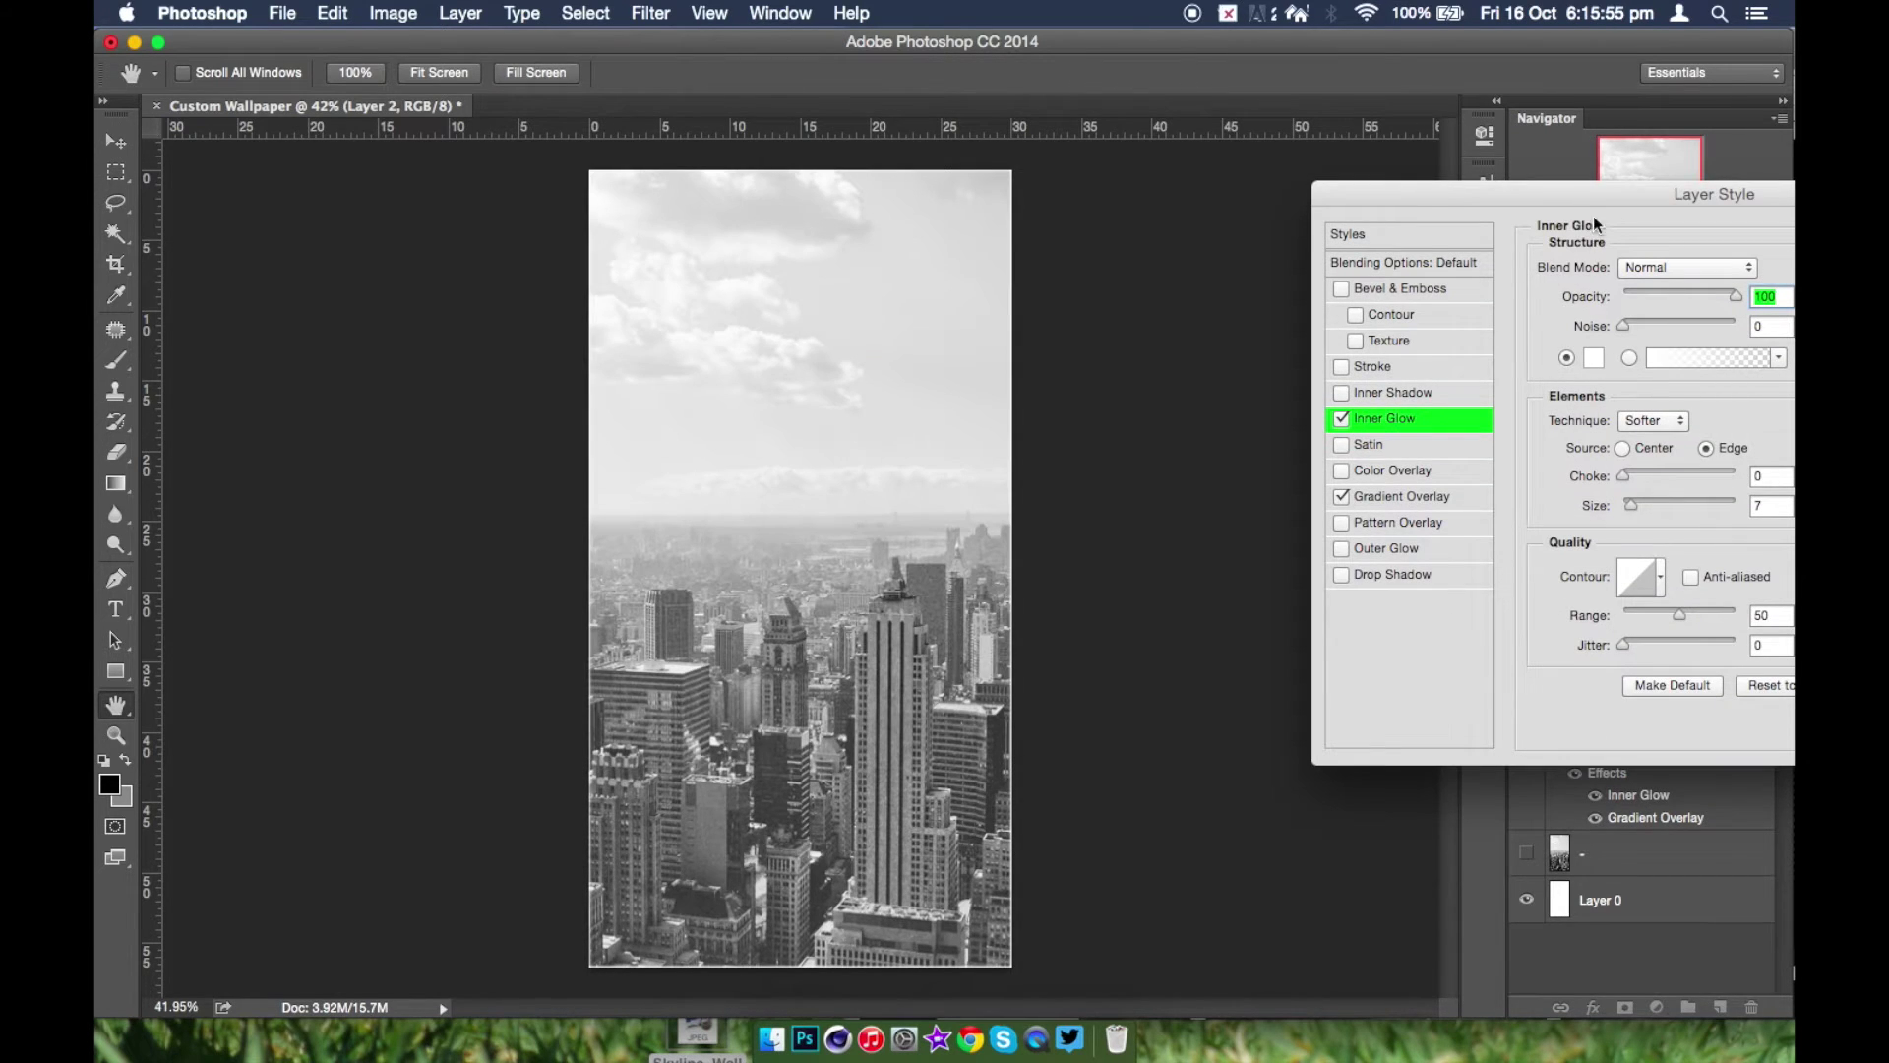
pyautogui.moveTo(1614, 188); pyautogui.dragTo(1502, 219)
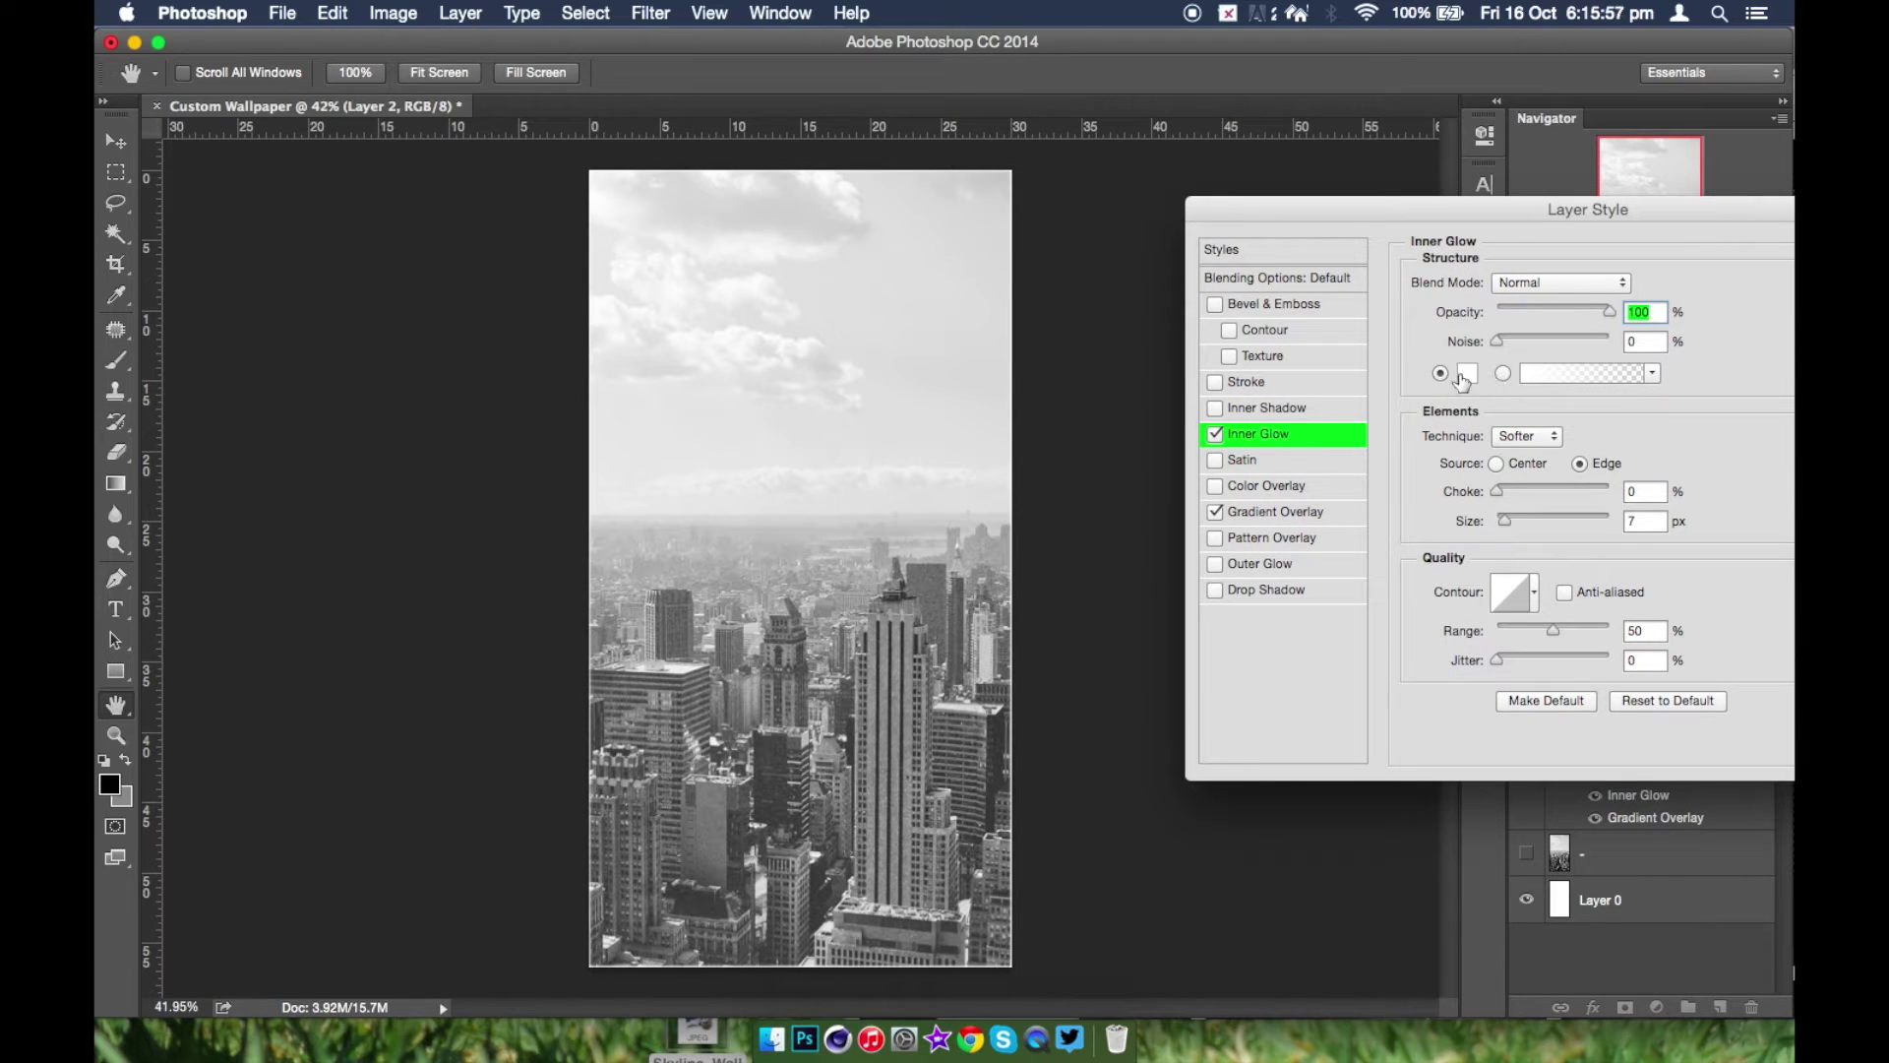
pyautogui.click(1565, 381)
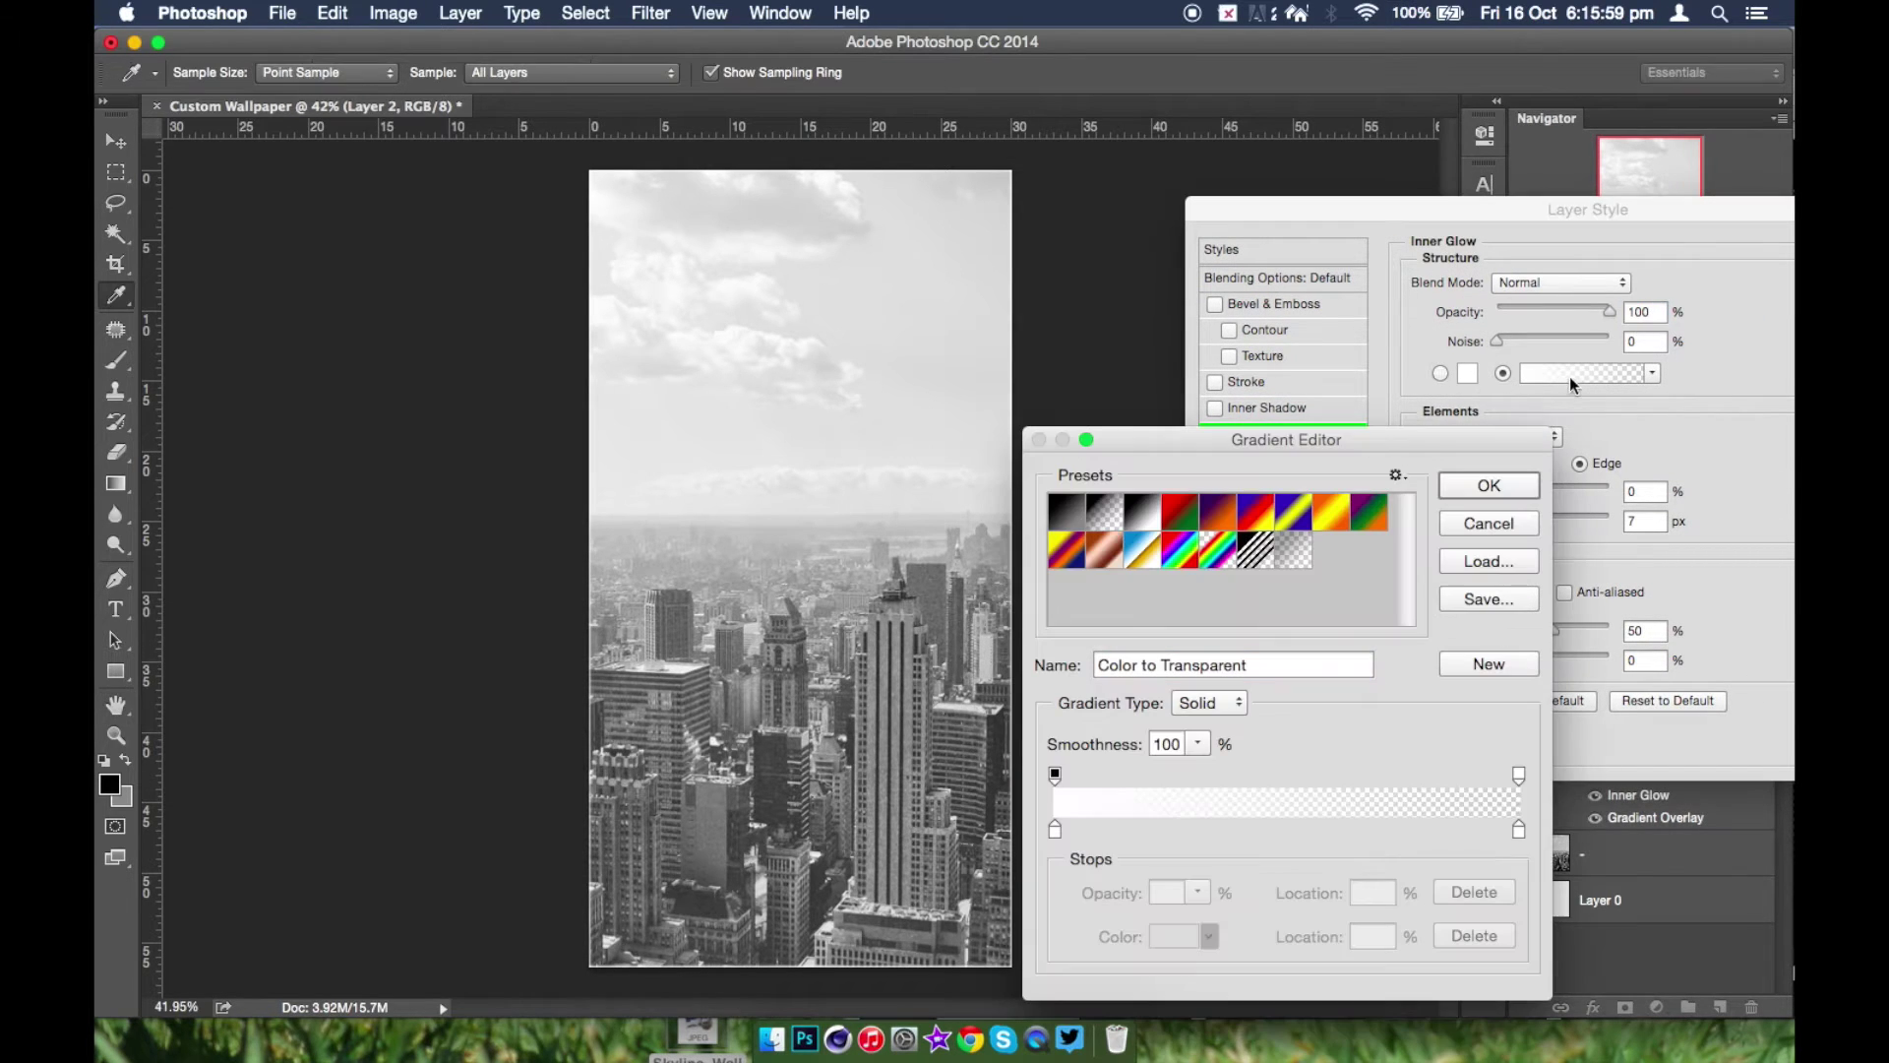
pyautogui.moveTo(1518, 829); pyautogui.dragTo(1295, 878)
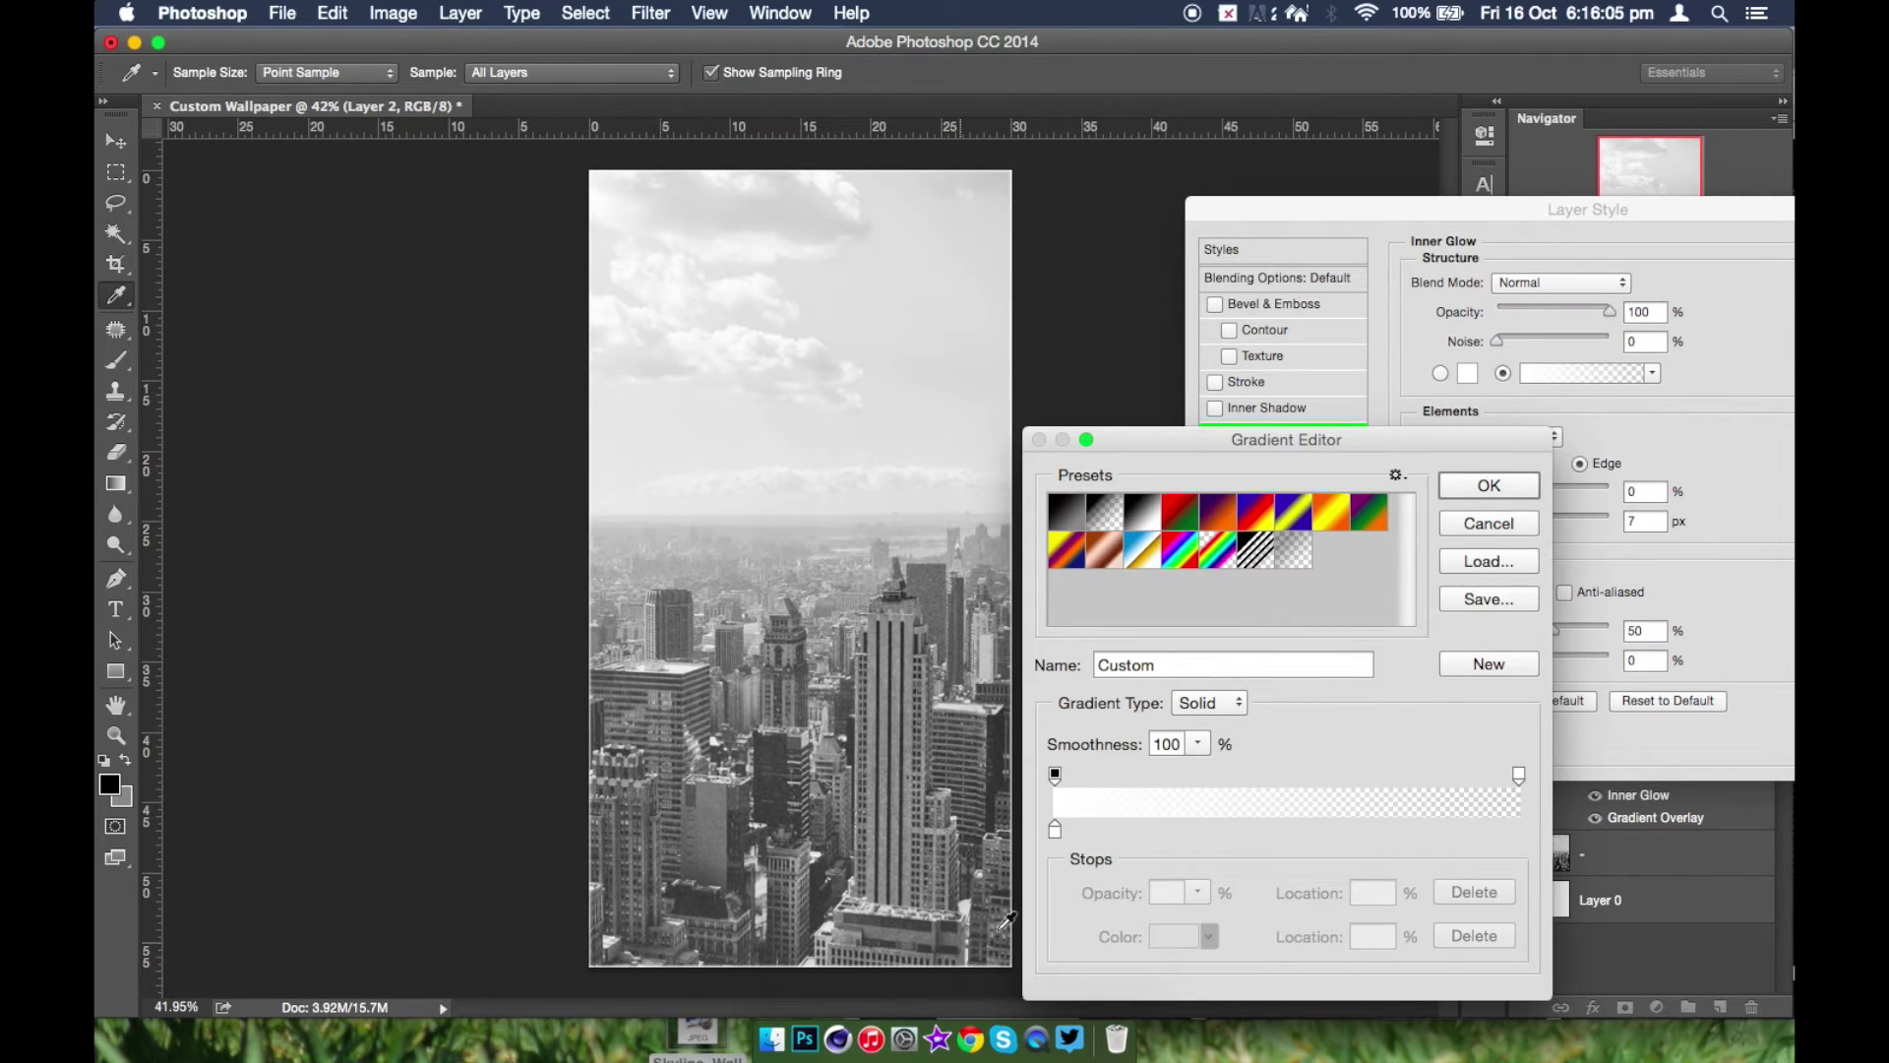
pyautogui.doubleClick(1054, 830)
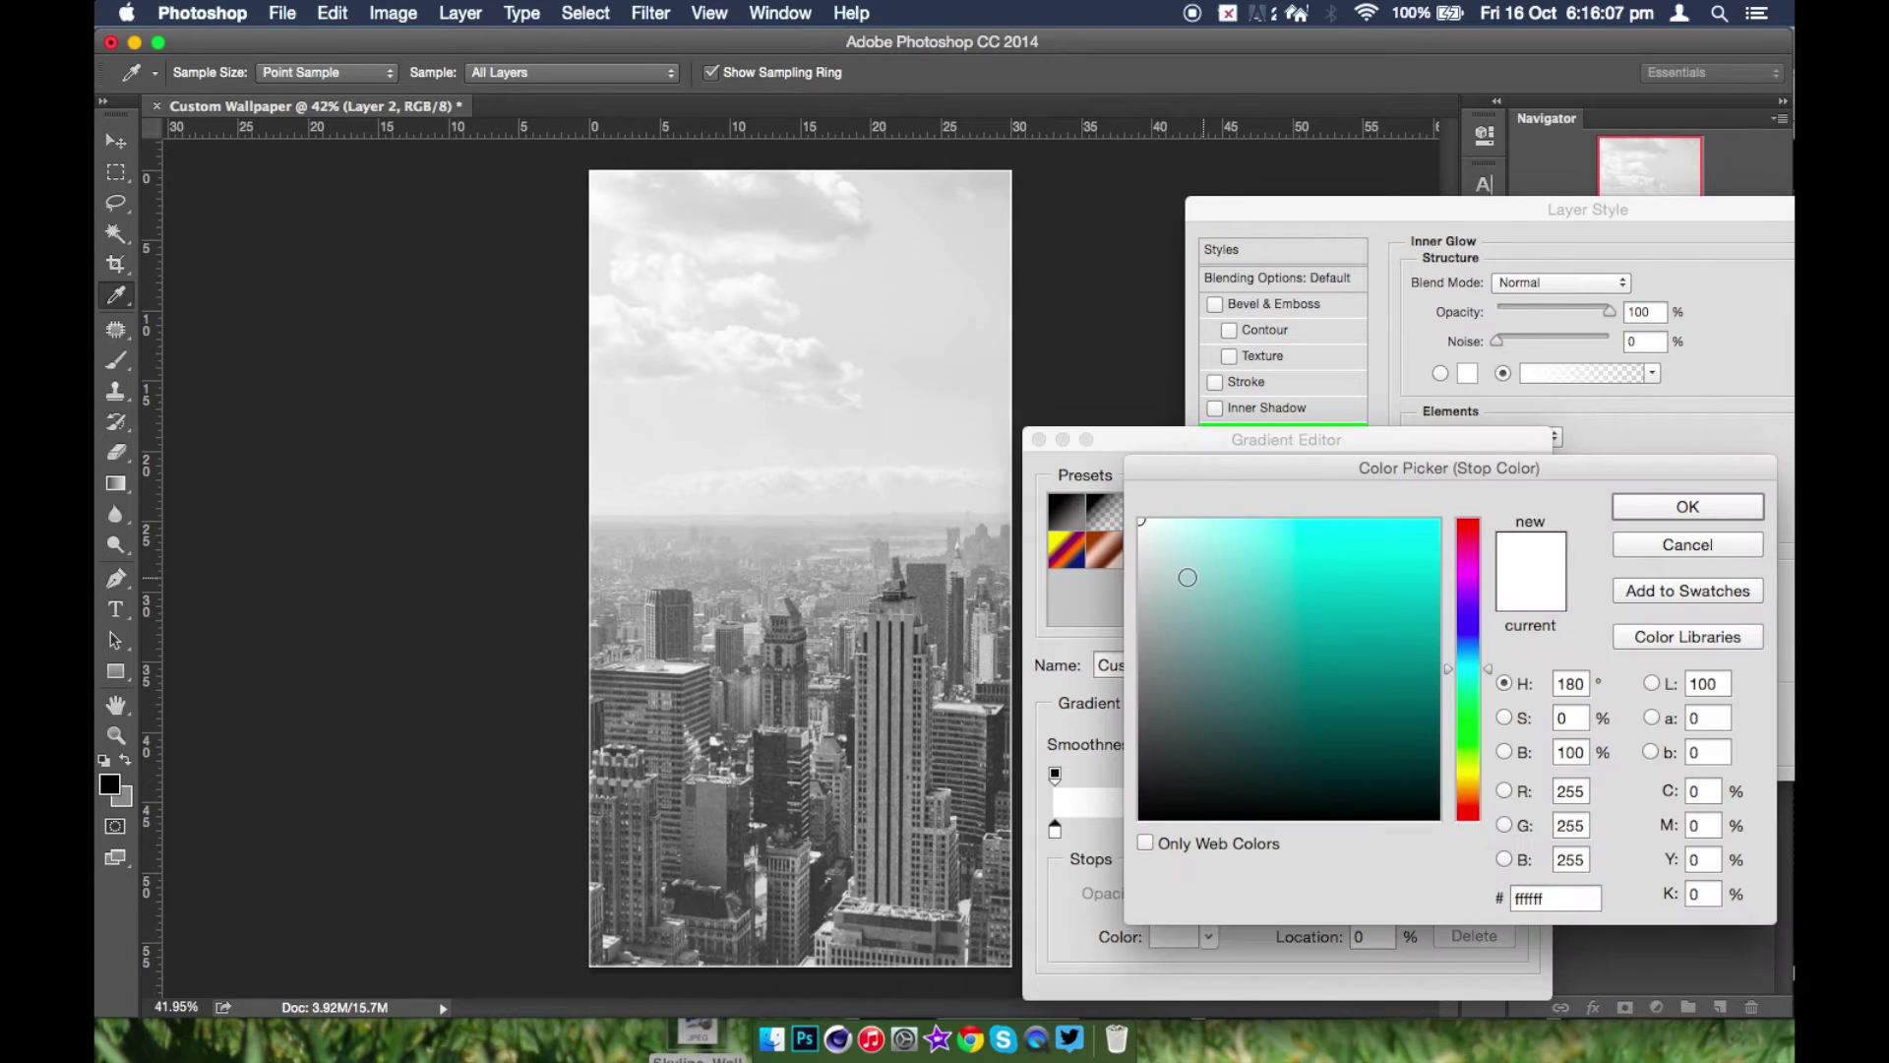
pyautogui.moveTo(1155, 609); pyautogui.dragTo(1138, 621)
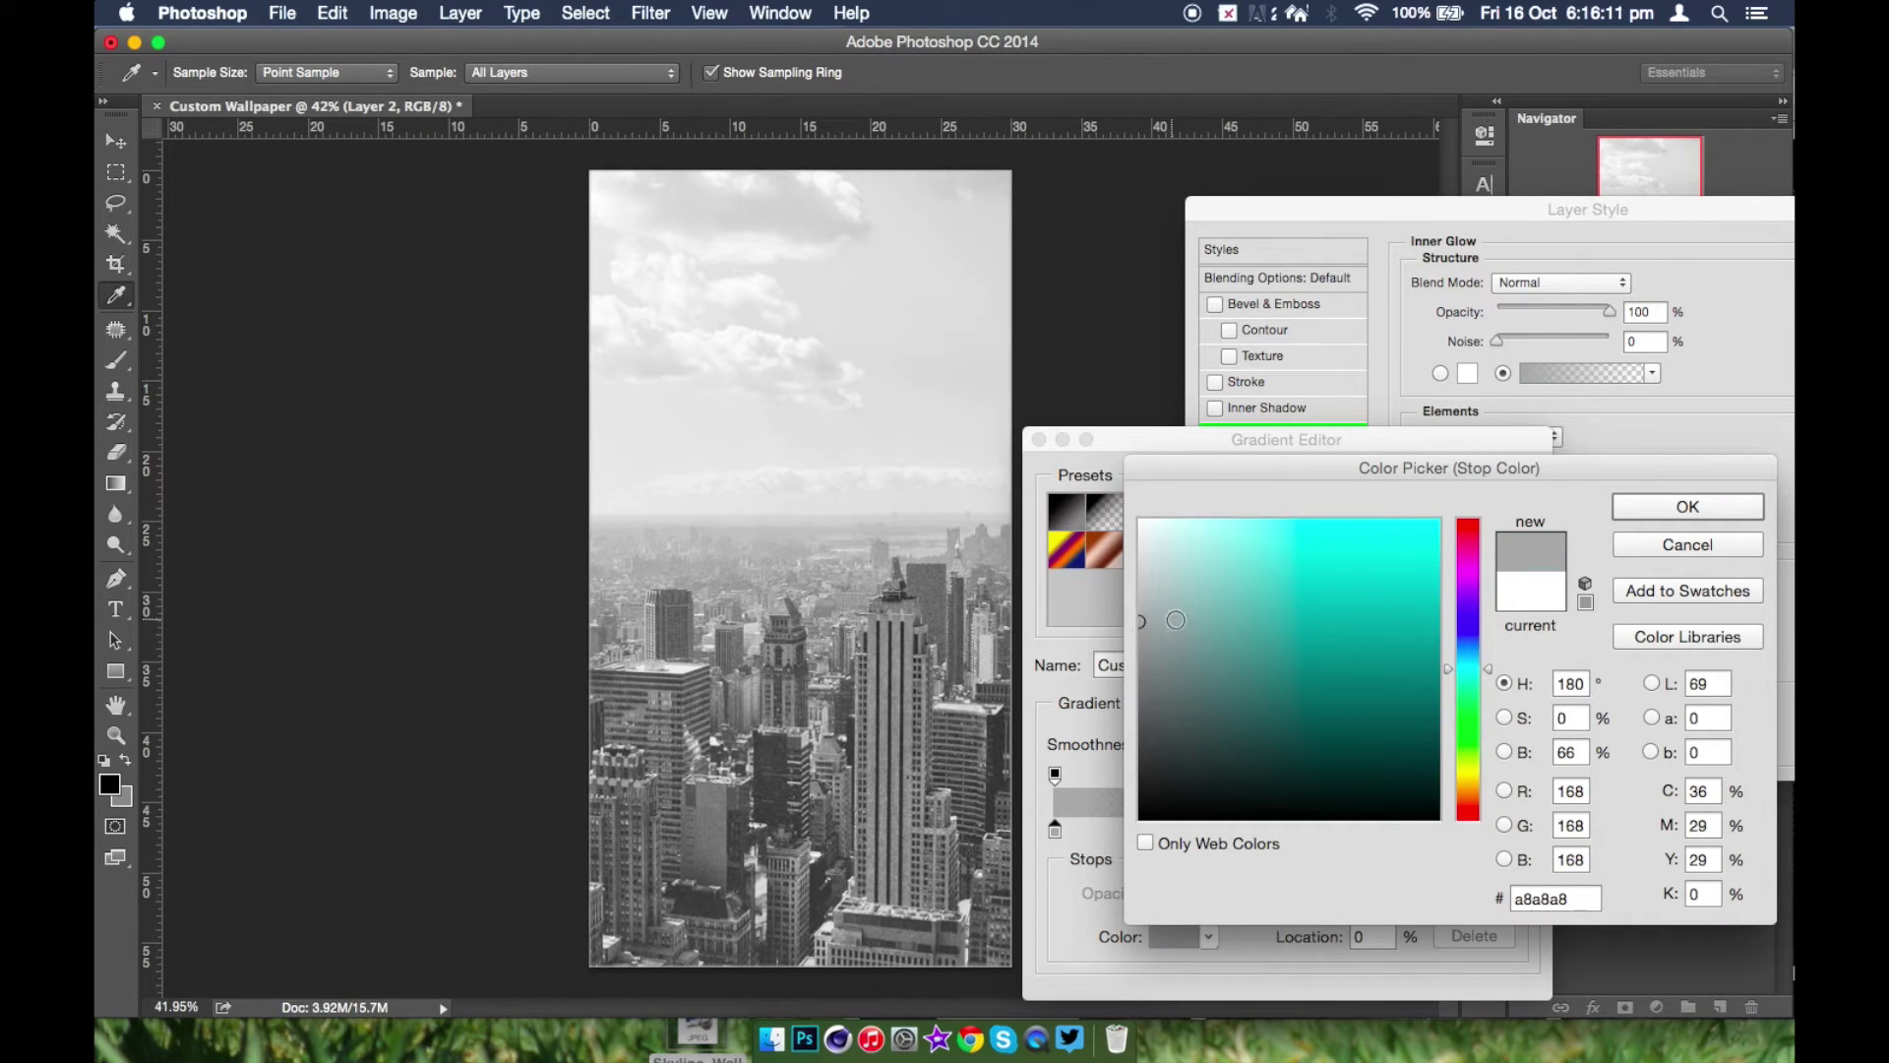
pyautogui.click(1685, 505)
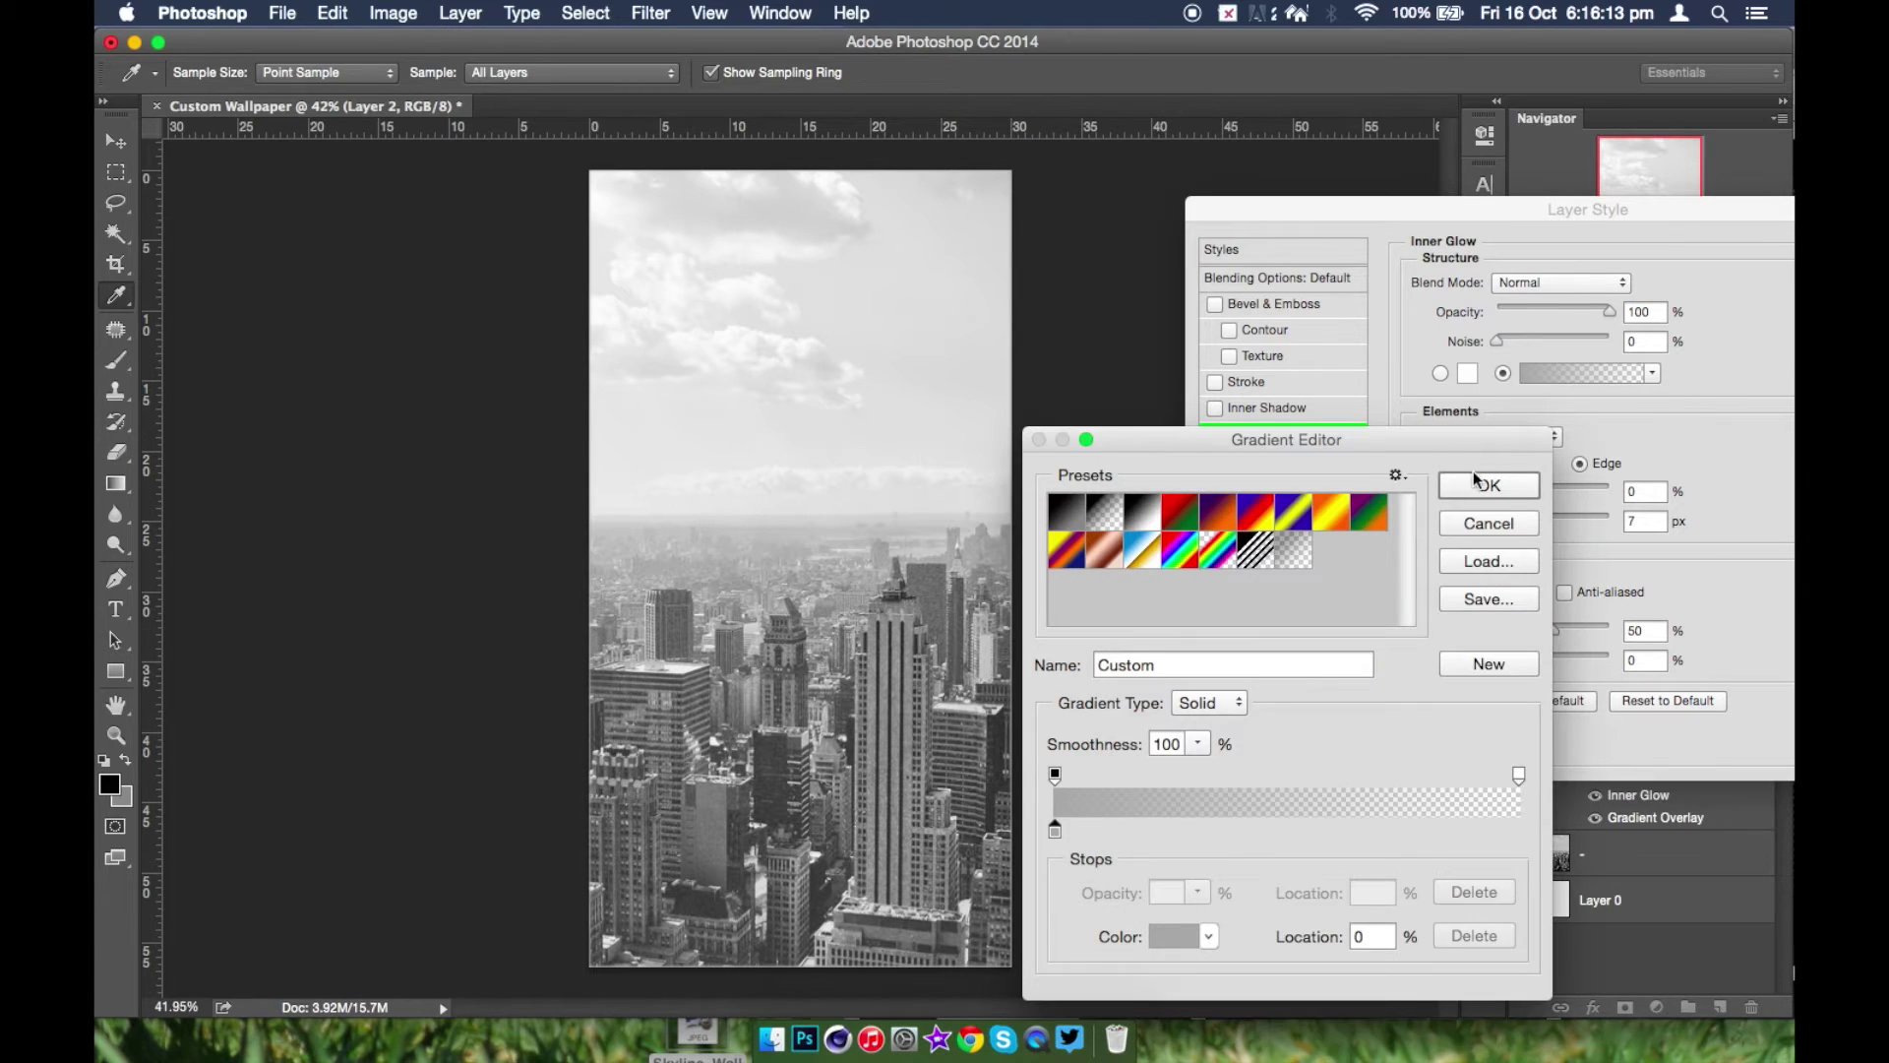
pyautogui.click(1478, 486)
# - Set the inner glow to 9% choke, 40% range and 38% opacity, then apply
pyautogui.moveTo(1502, 490); pyautogui.dragTo(1505, 488)
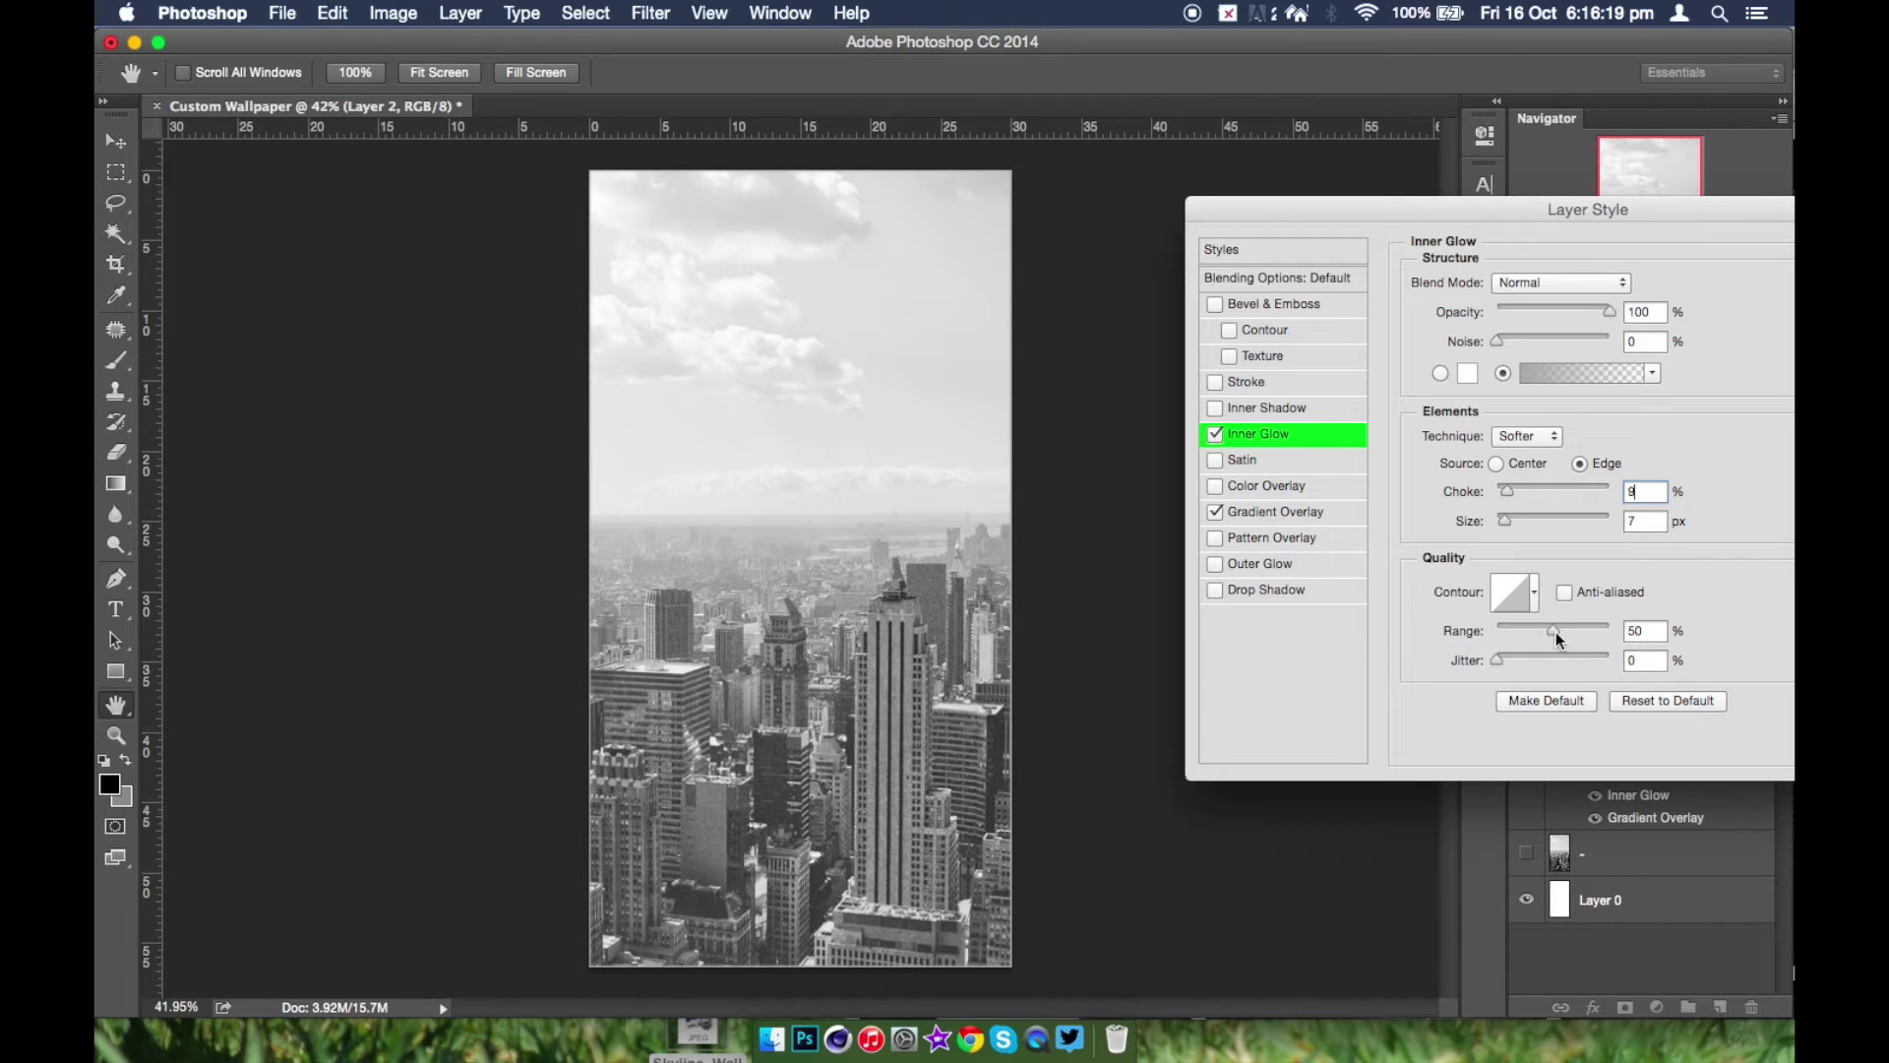
pyautogui.moveTo(1555, 631)
pyautogui.mouseDown()
pyautogui.moveTo(1469, 630)
pyautogui.moveTo(1526, 637)
pyautogui.mouseUp()
pyautogui.moveTo(1578, 305); pyautogui.dragTo(1538, 309)
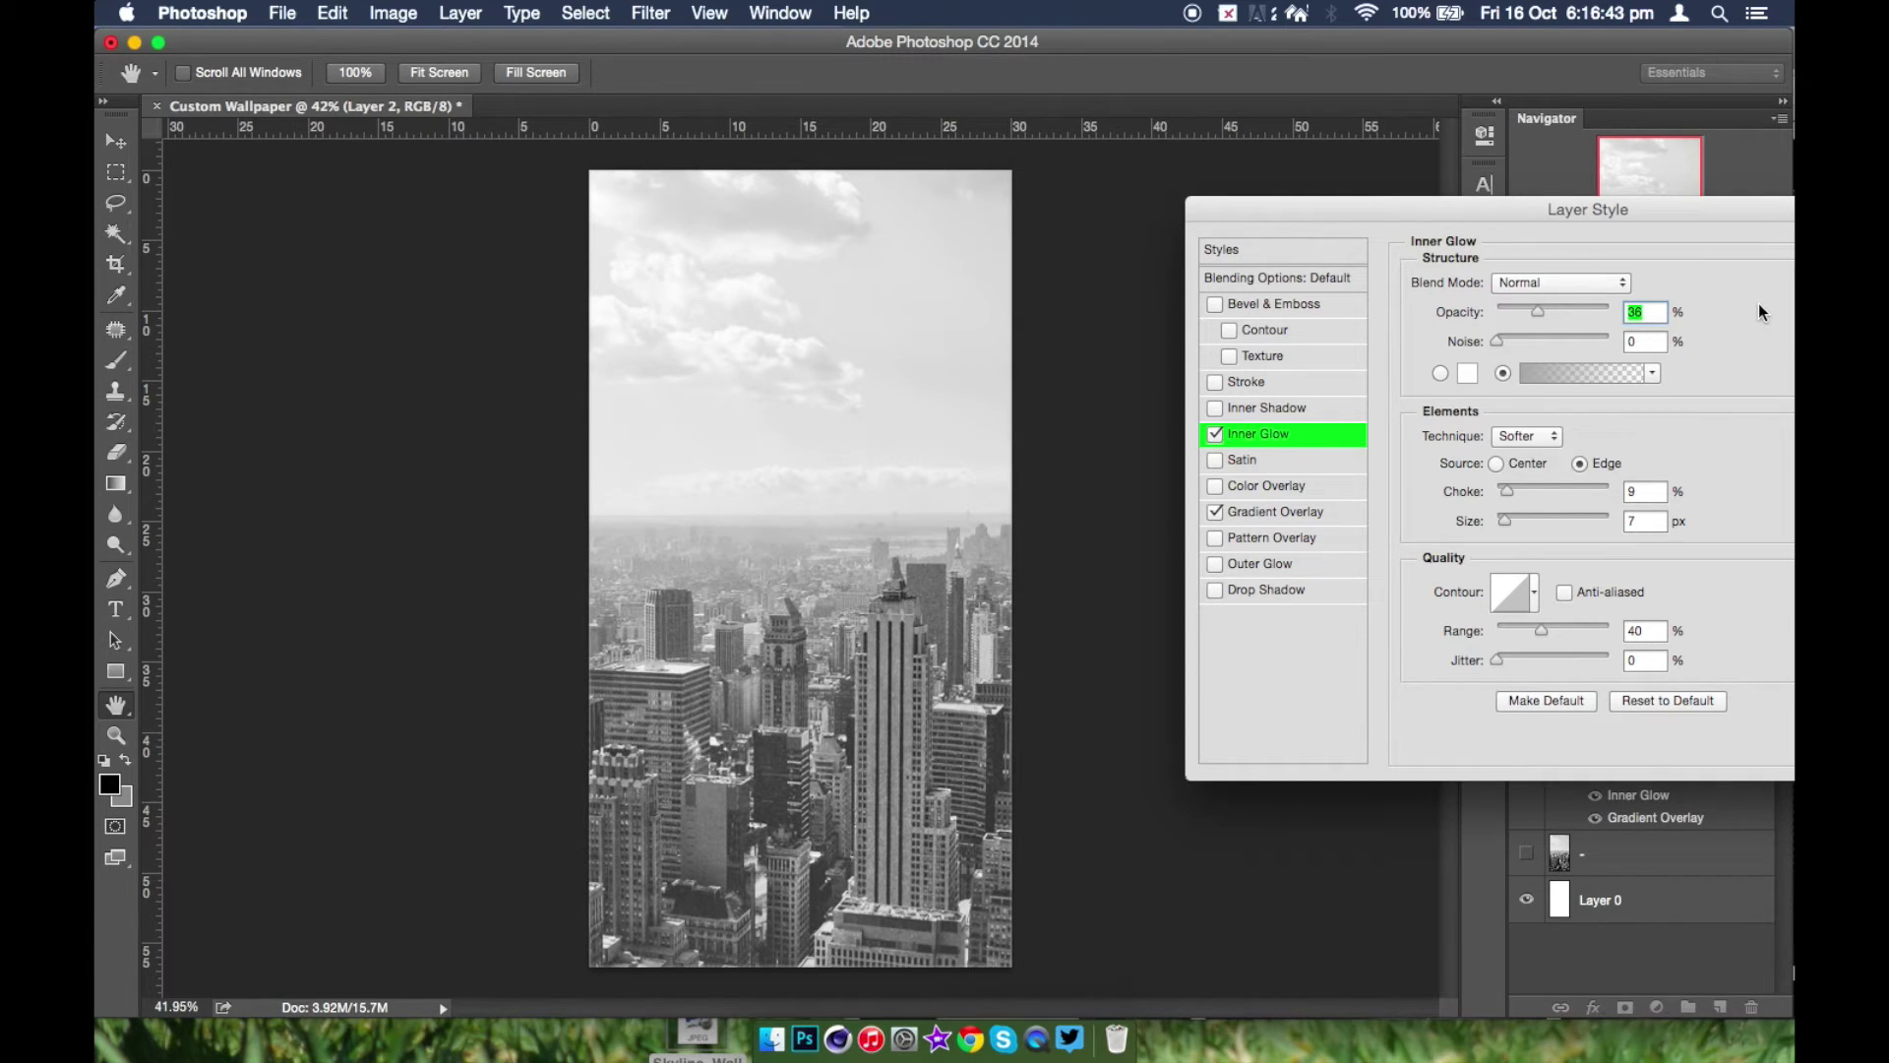
pyautogui.press('Return')
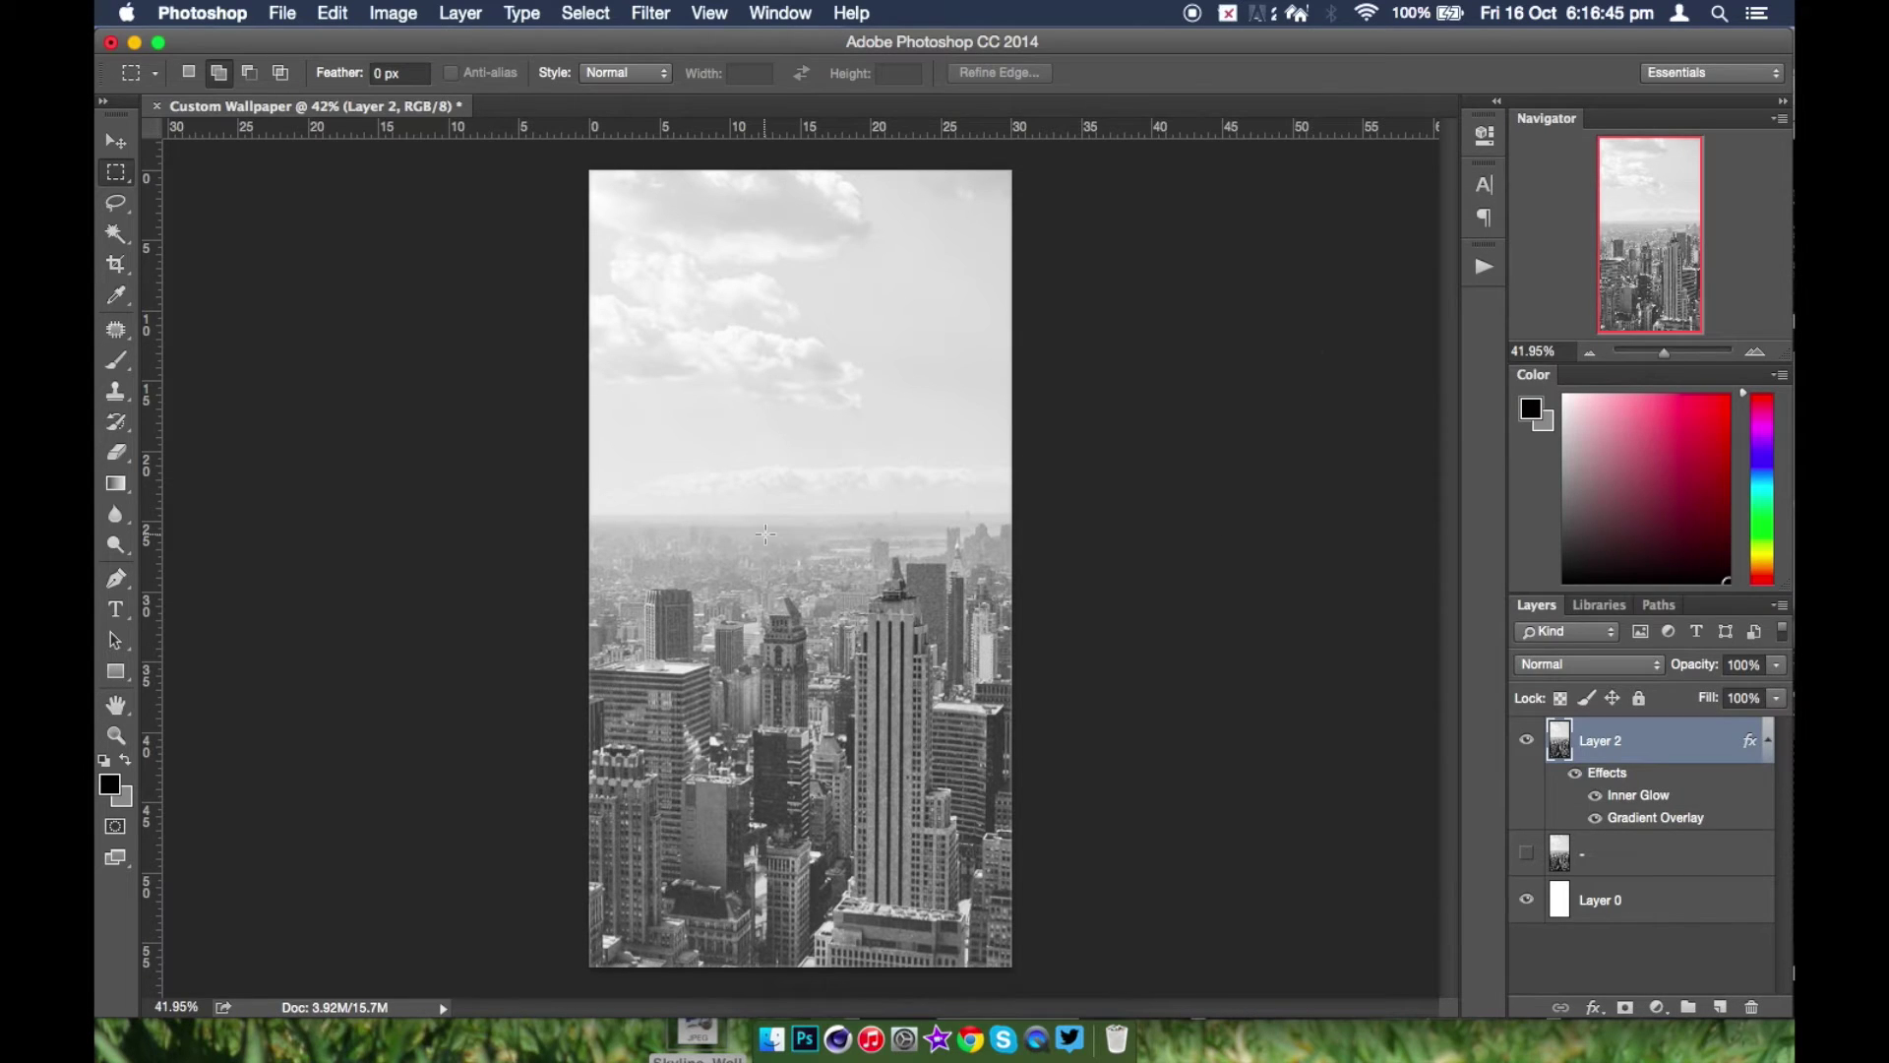
# - Compare with effects toggled, lower Gradient Overlay opacity to 10%, and collapse Layer 2's effects
pyautogui.click(1577, 777)
pyautogui.click(1574, 776)
pyautogui.click(1573, 776)
pyautogui.click(1570, 776)
pyautogui.doubleClick(1653, 817)
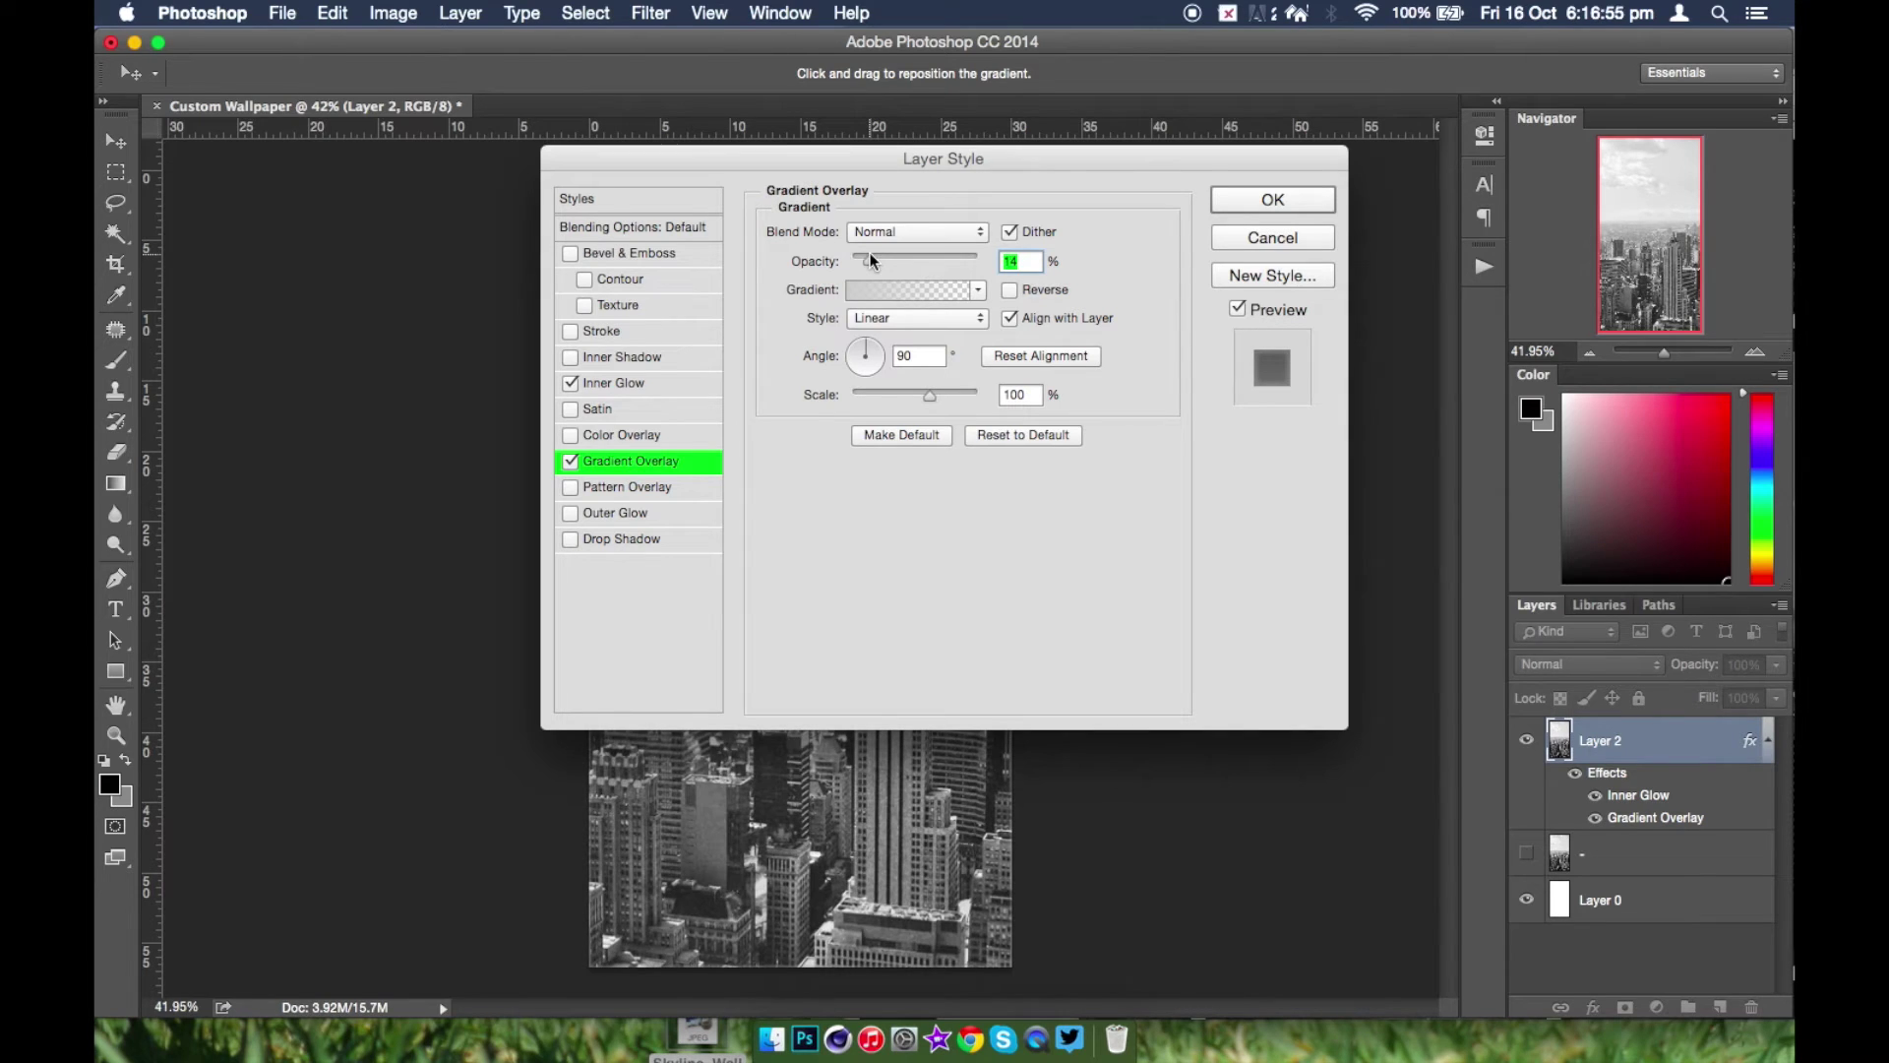
pyautogui.moveTo(868, 253); pyautogui.dragTo(864, 254)
pyautogui.click(1273, 200)
pyautogui.click(1767, 737)
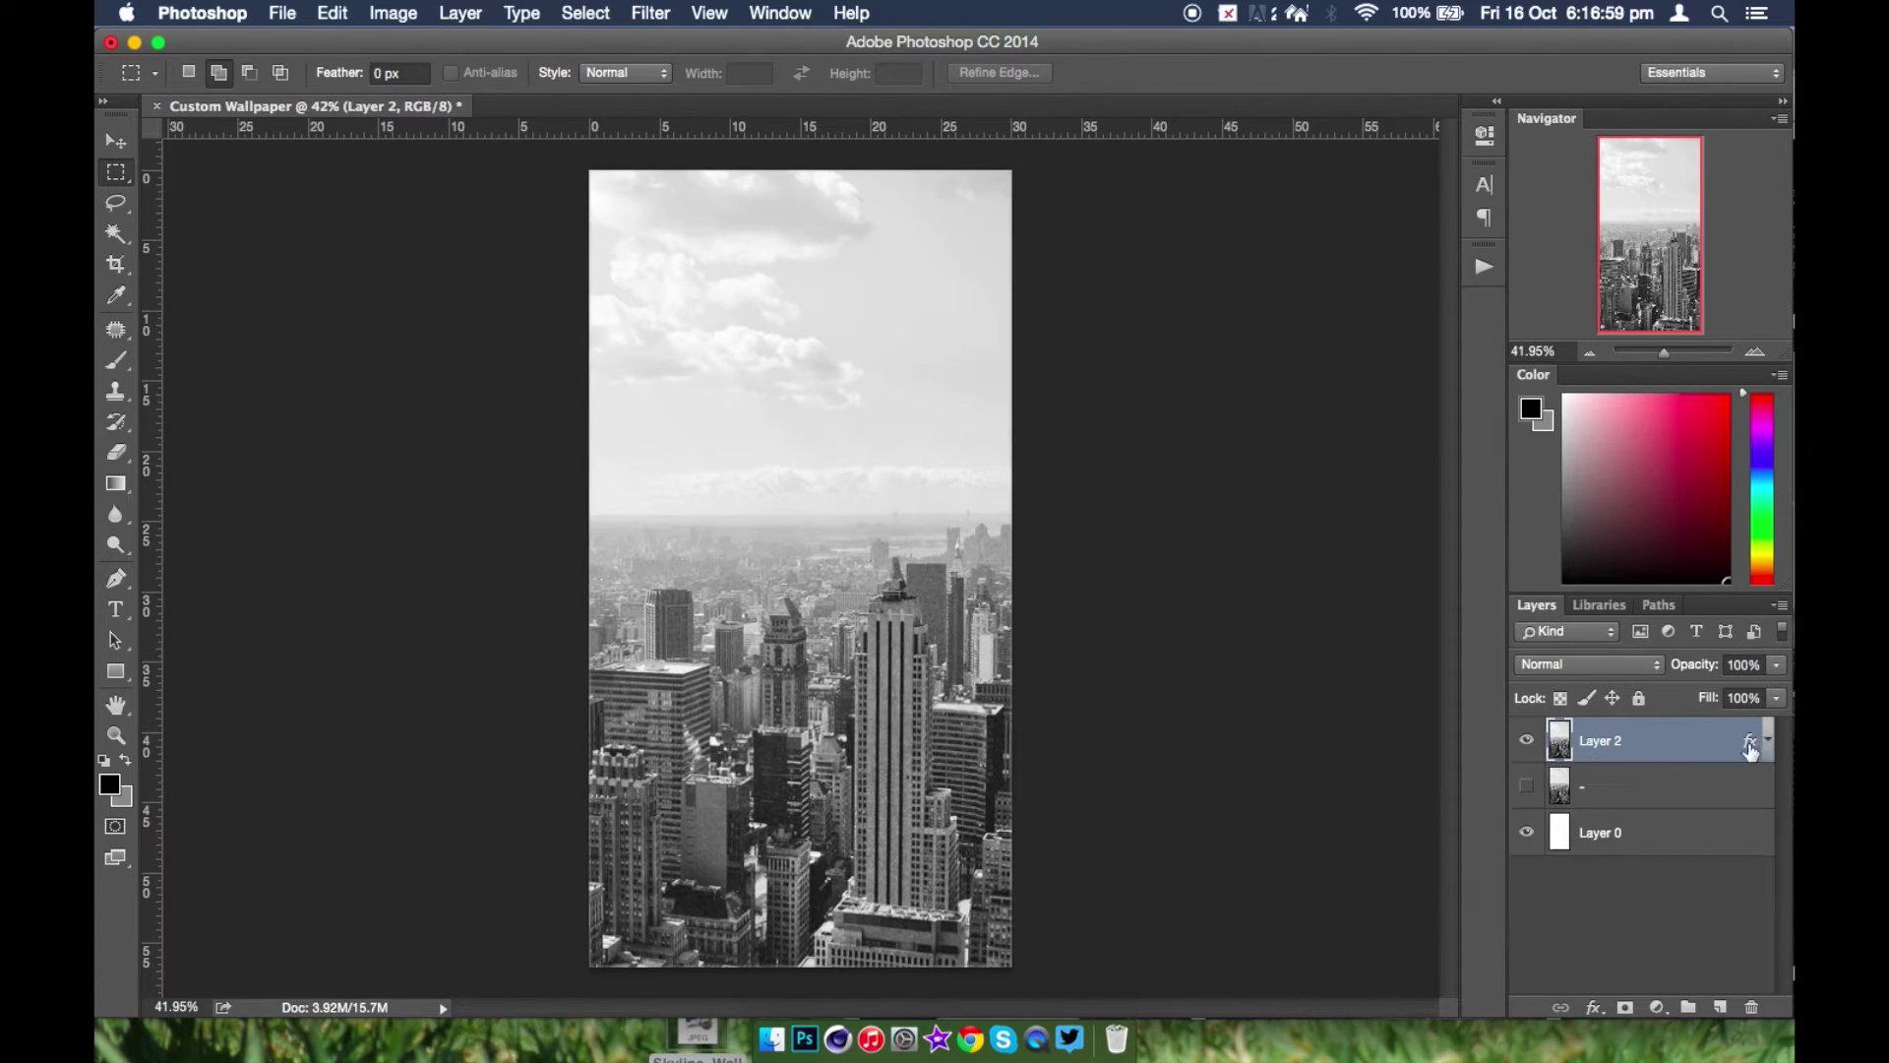
# - Add a new empty Layer 3 on top, cancelling the accidental delete to keep it
pyautogui.click(1719, 1006)
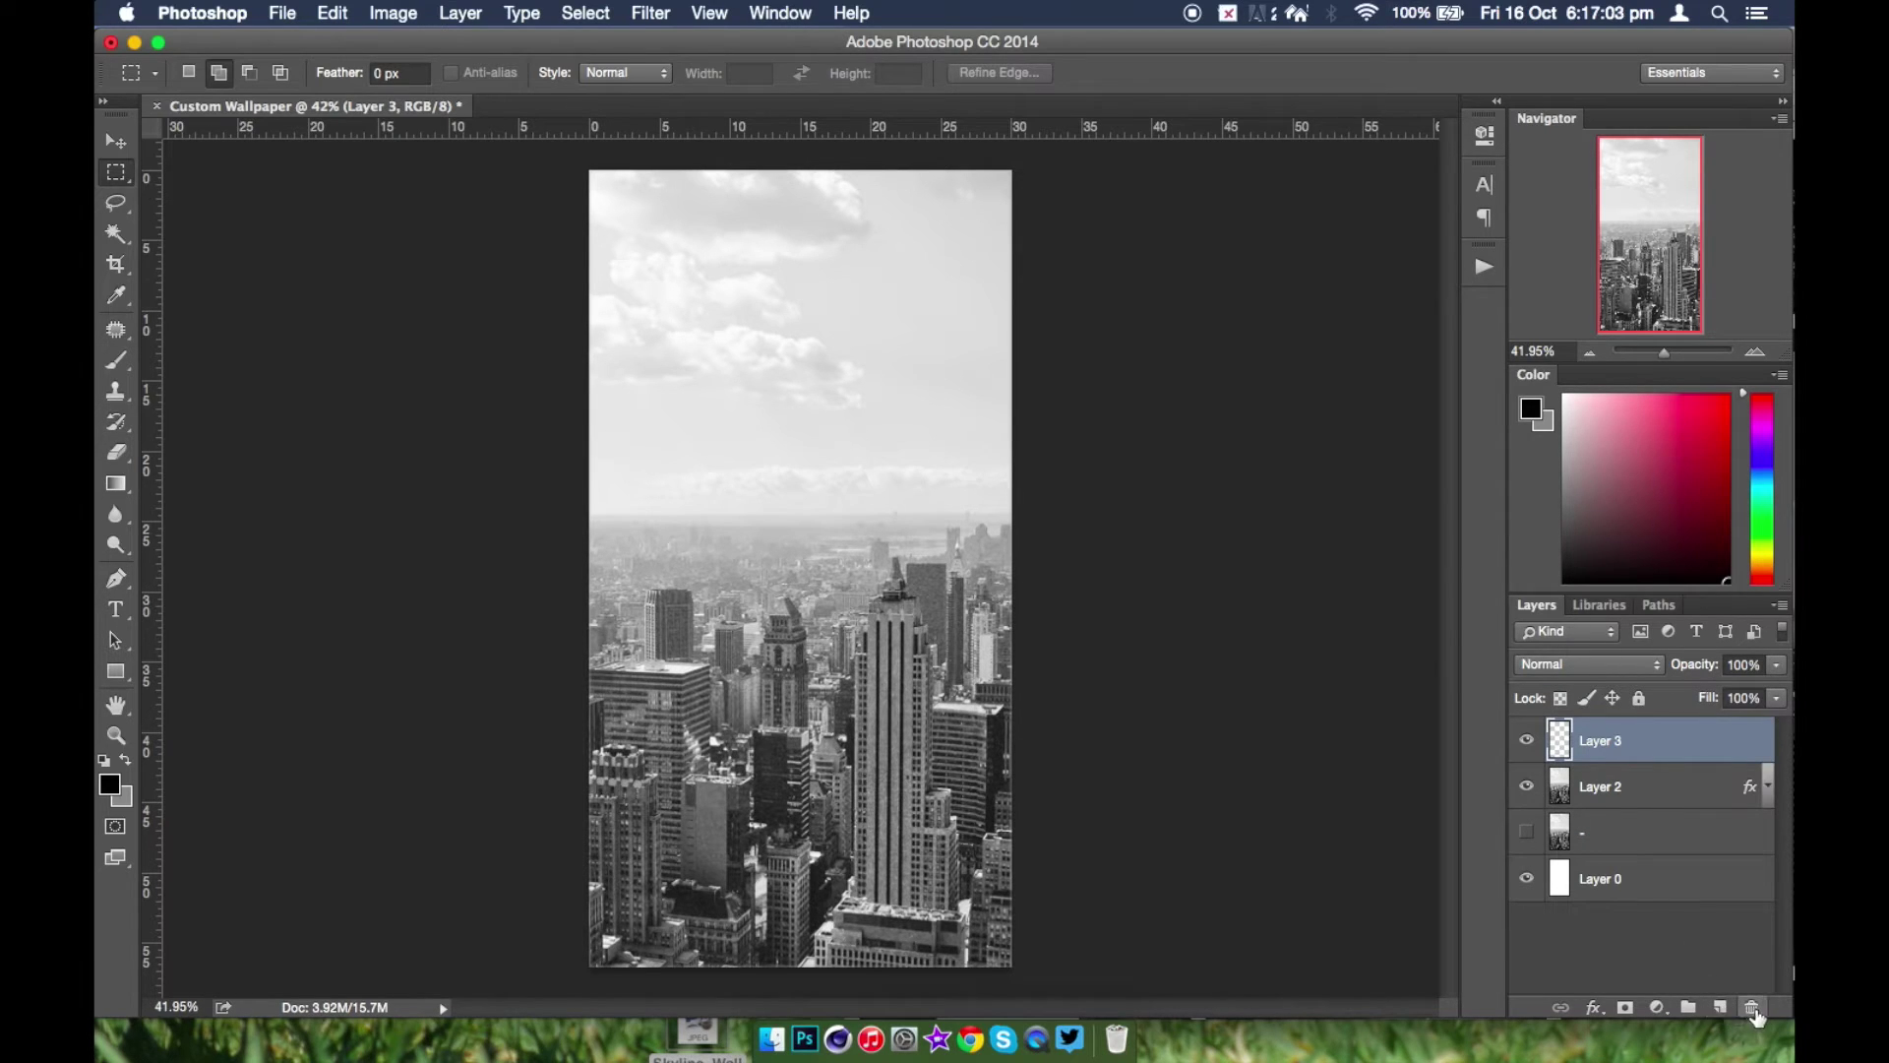
pyautogui.click(1754, 1013)
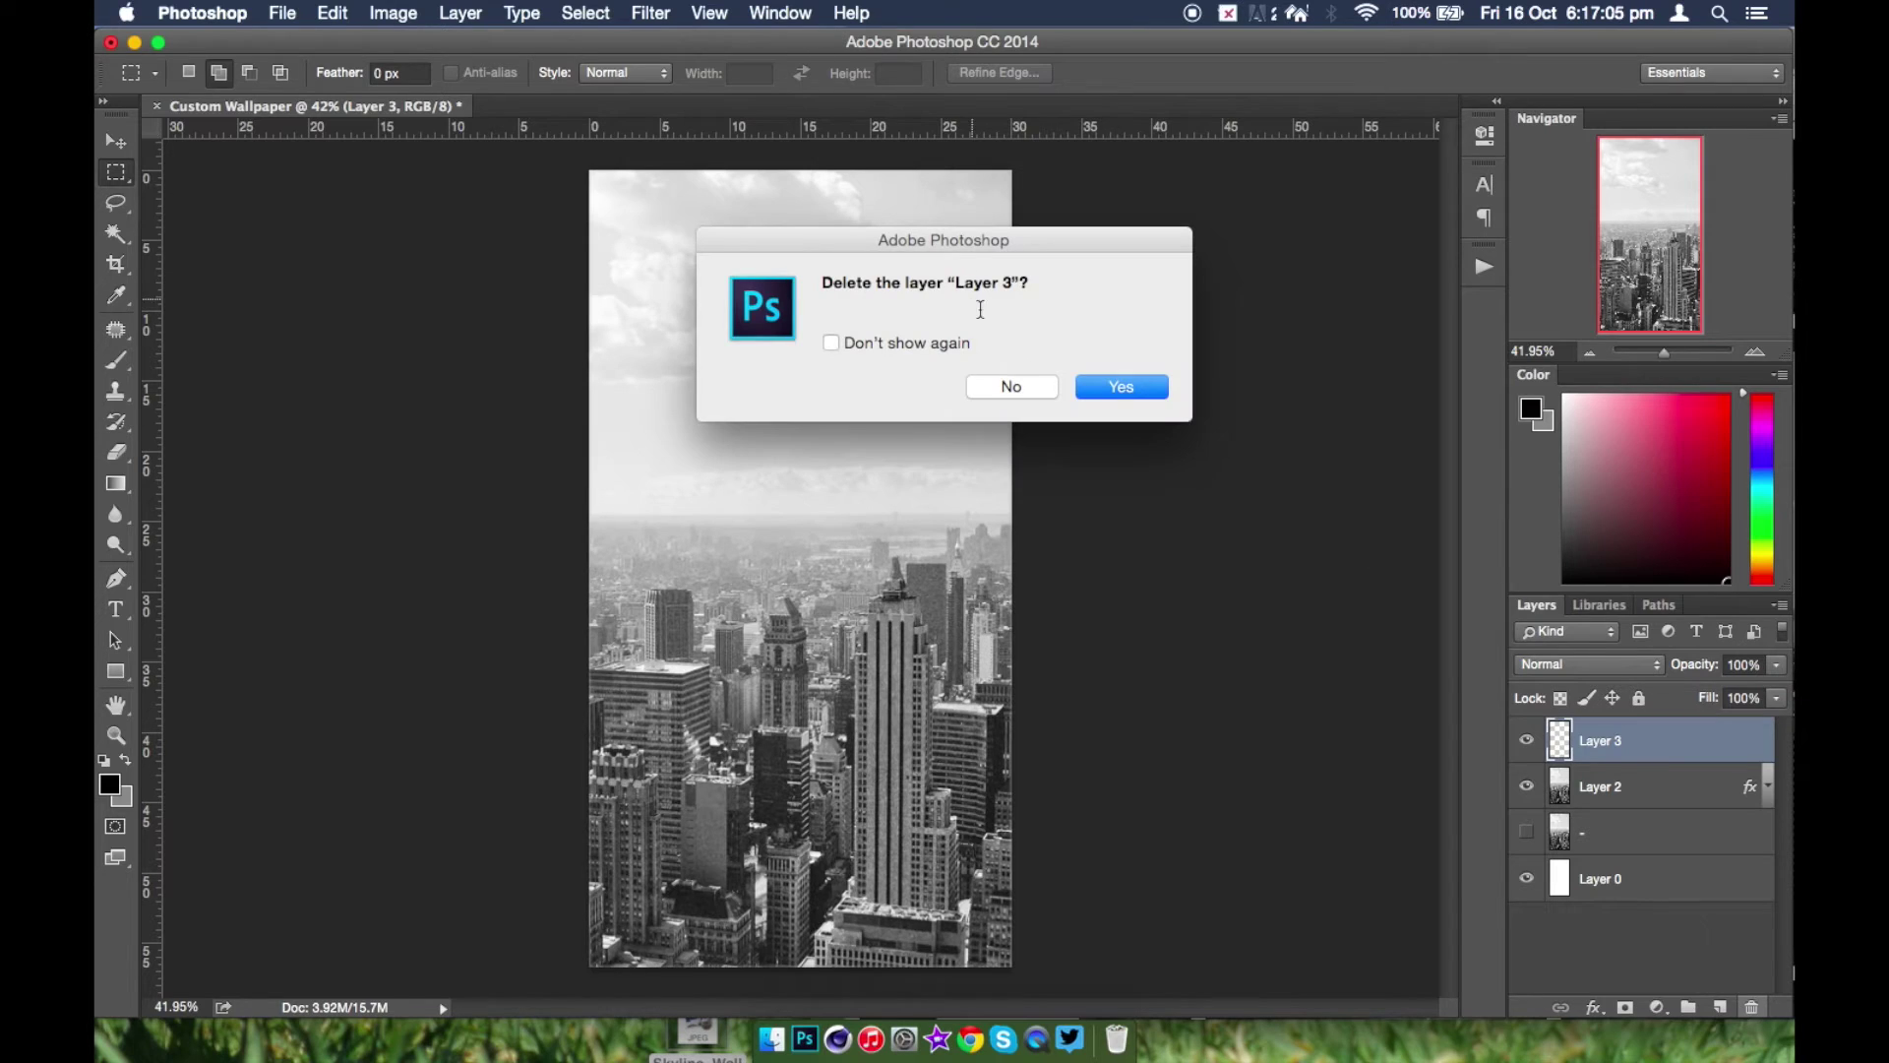
pyautogui.click(1012, 386)
# - Select the Brush tool and set a soft 121 px brush at 0% hardness
pyautogui.click(116, 360)
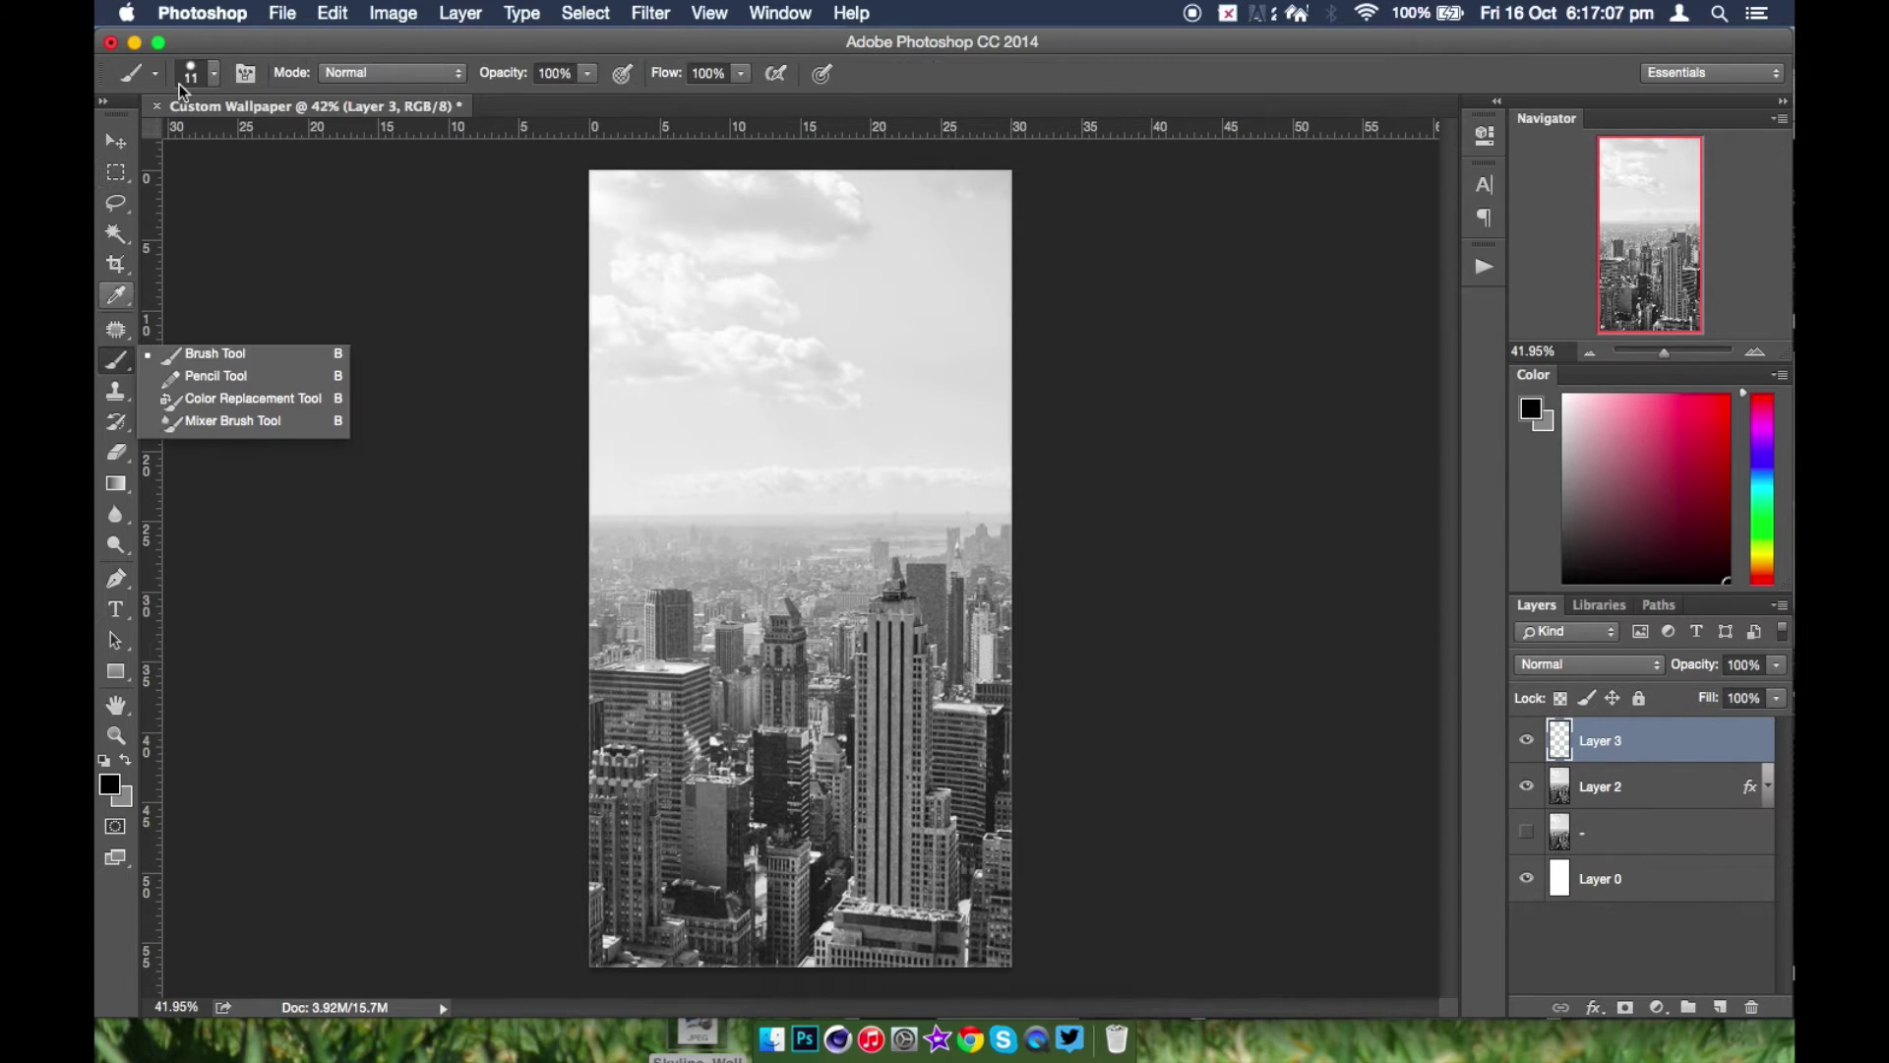
pyautogui.click(197, 73)
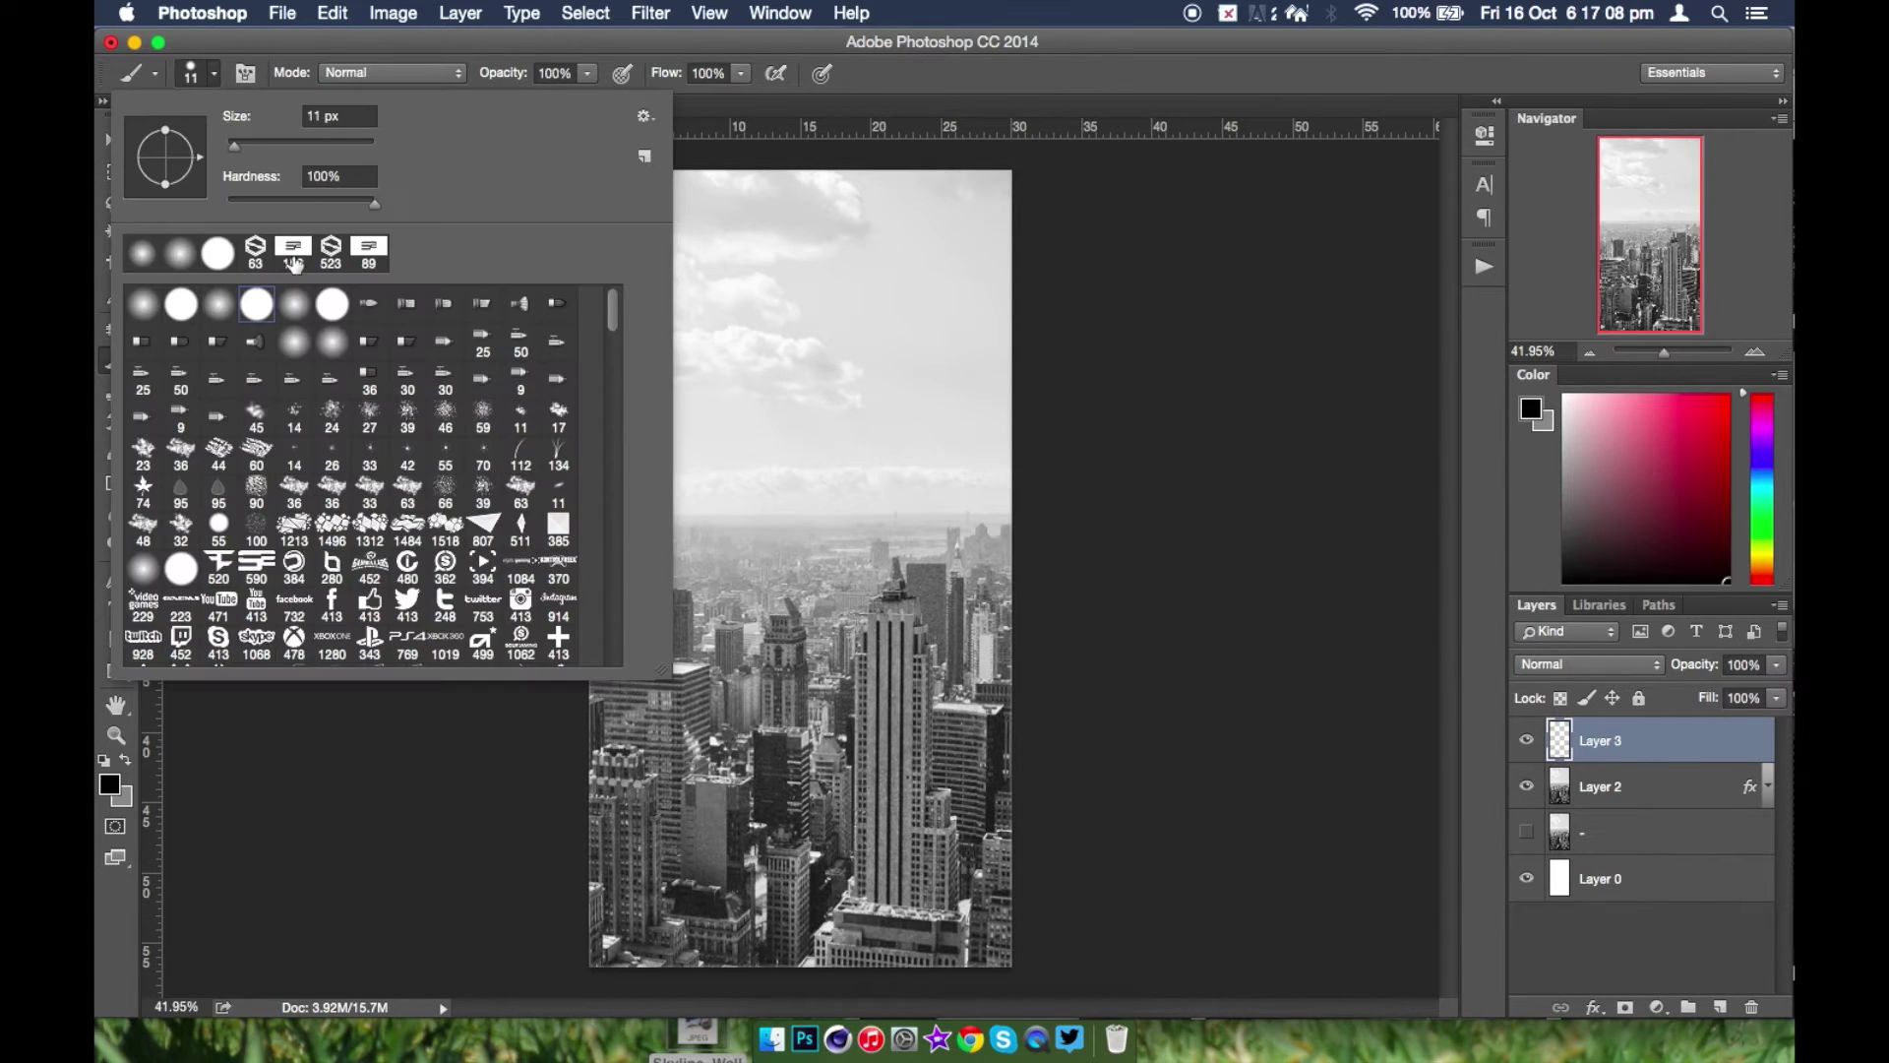
pyautogui.click(204, 79)
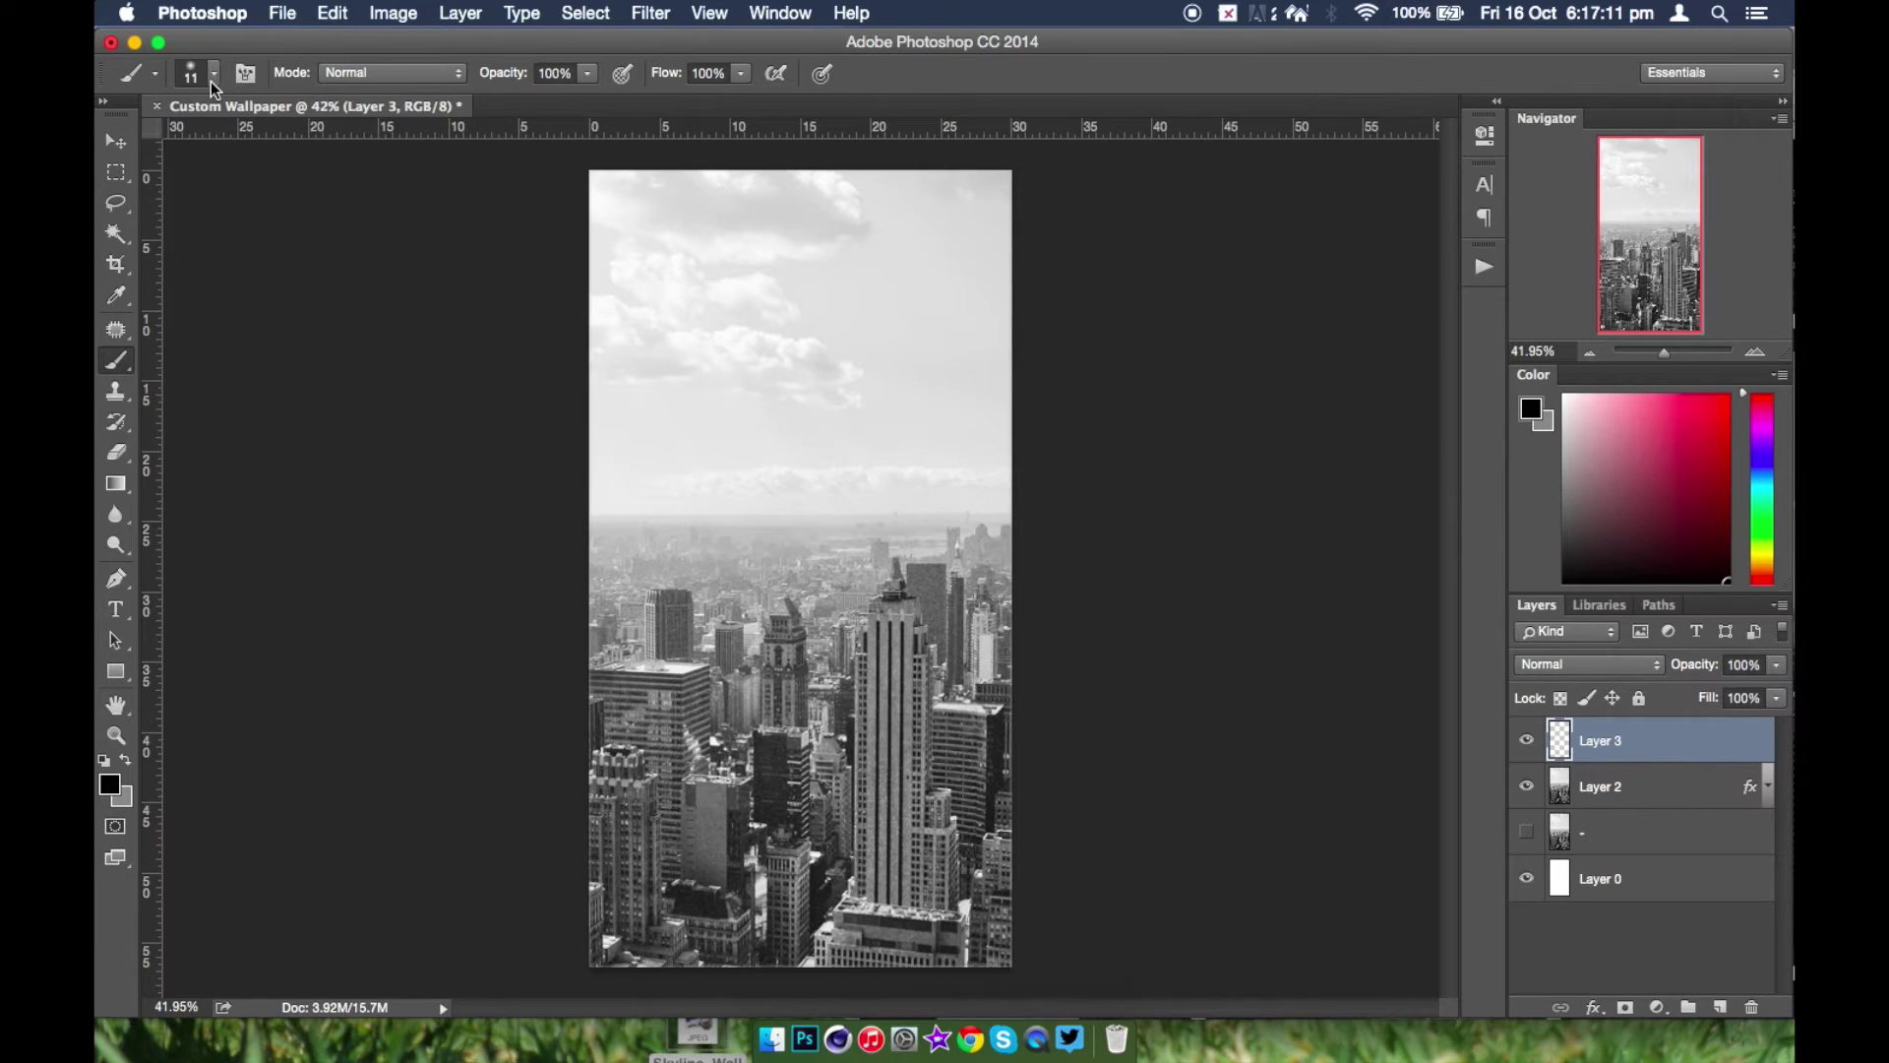
pyautogui.click(212, 79)
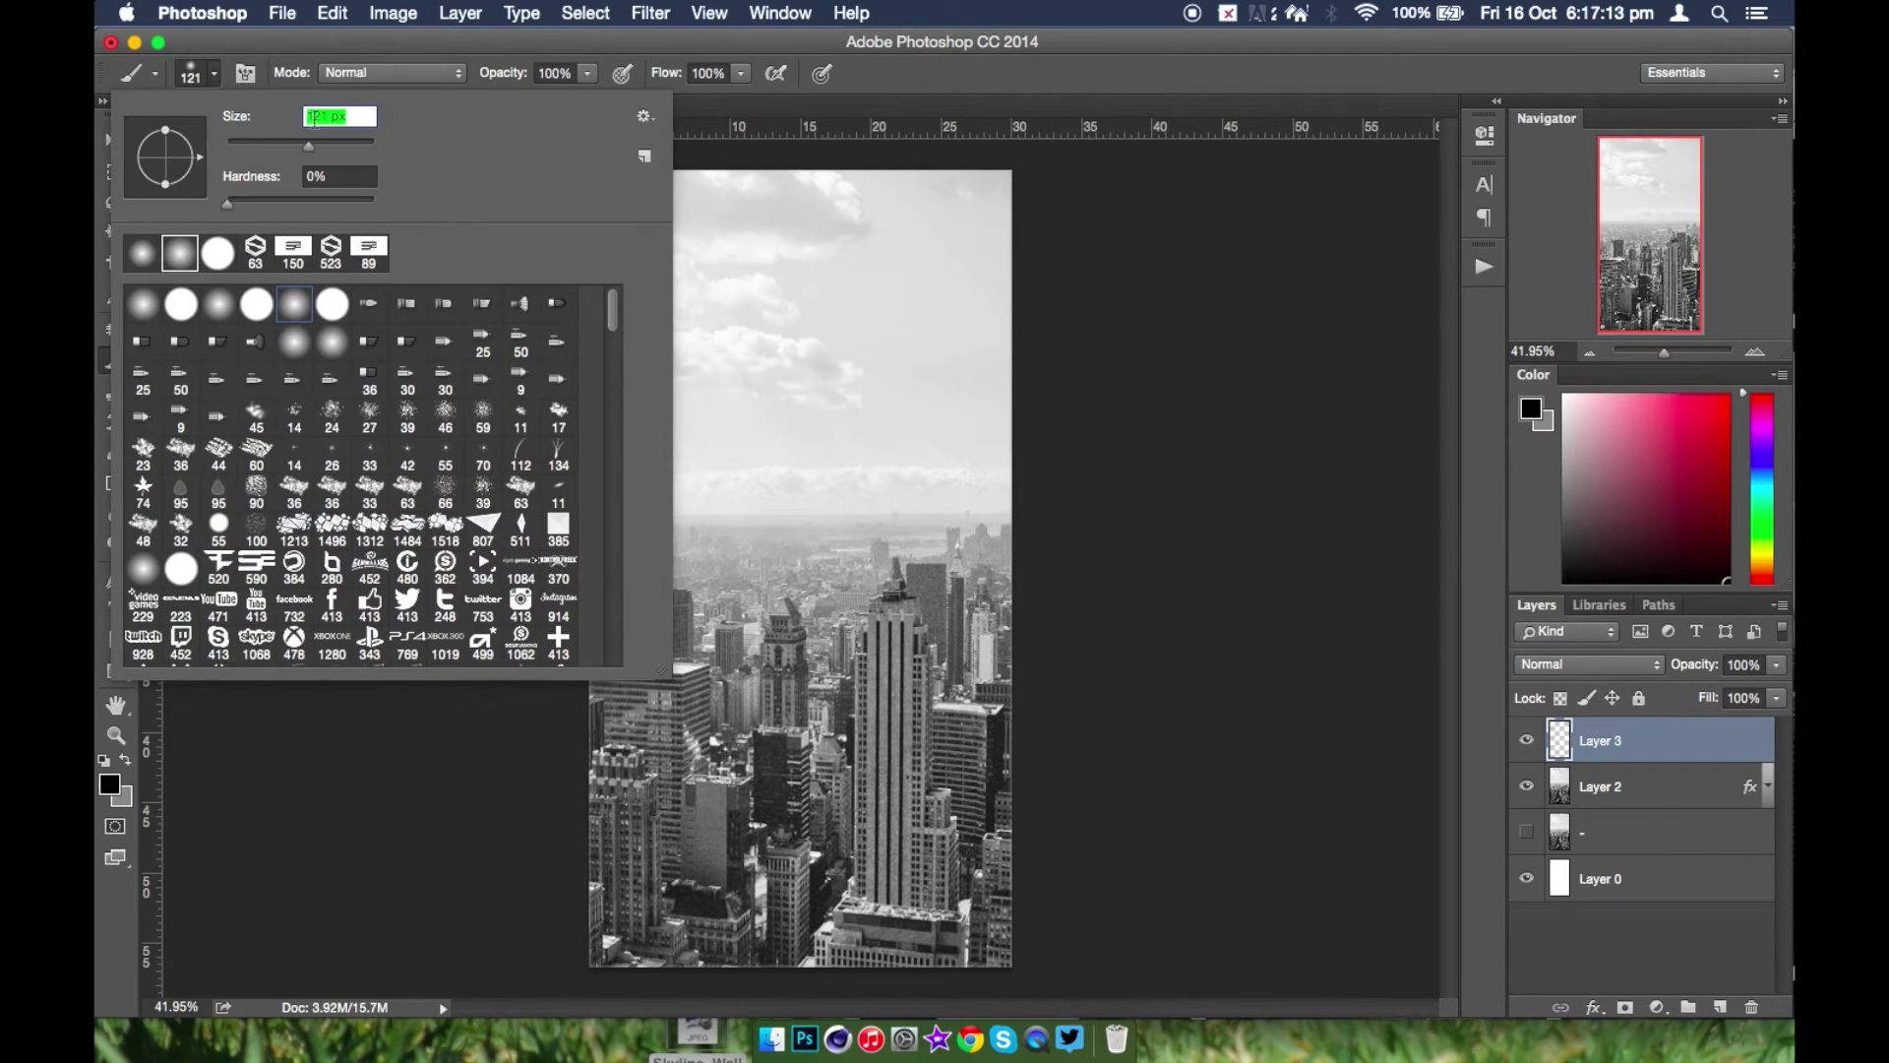
pyautogui.click(215, 73)
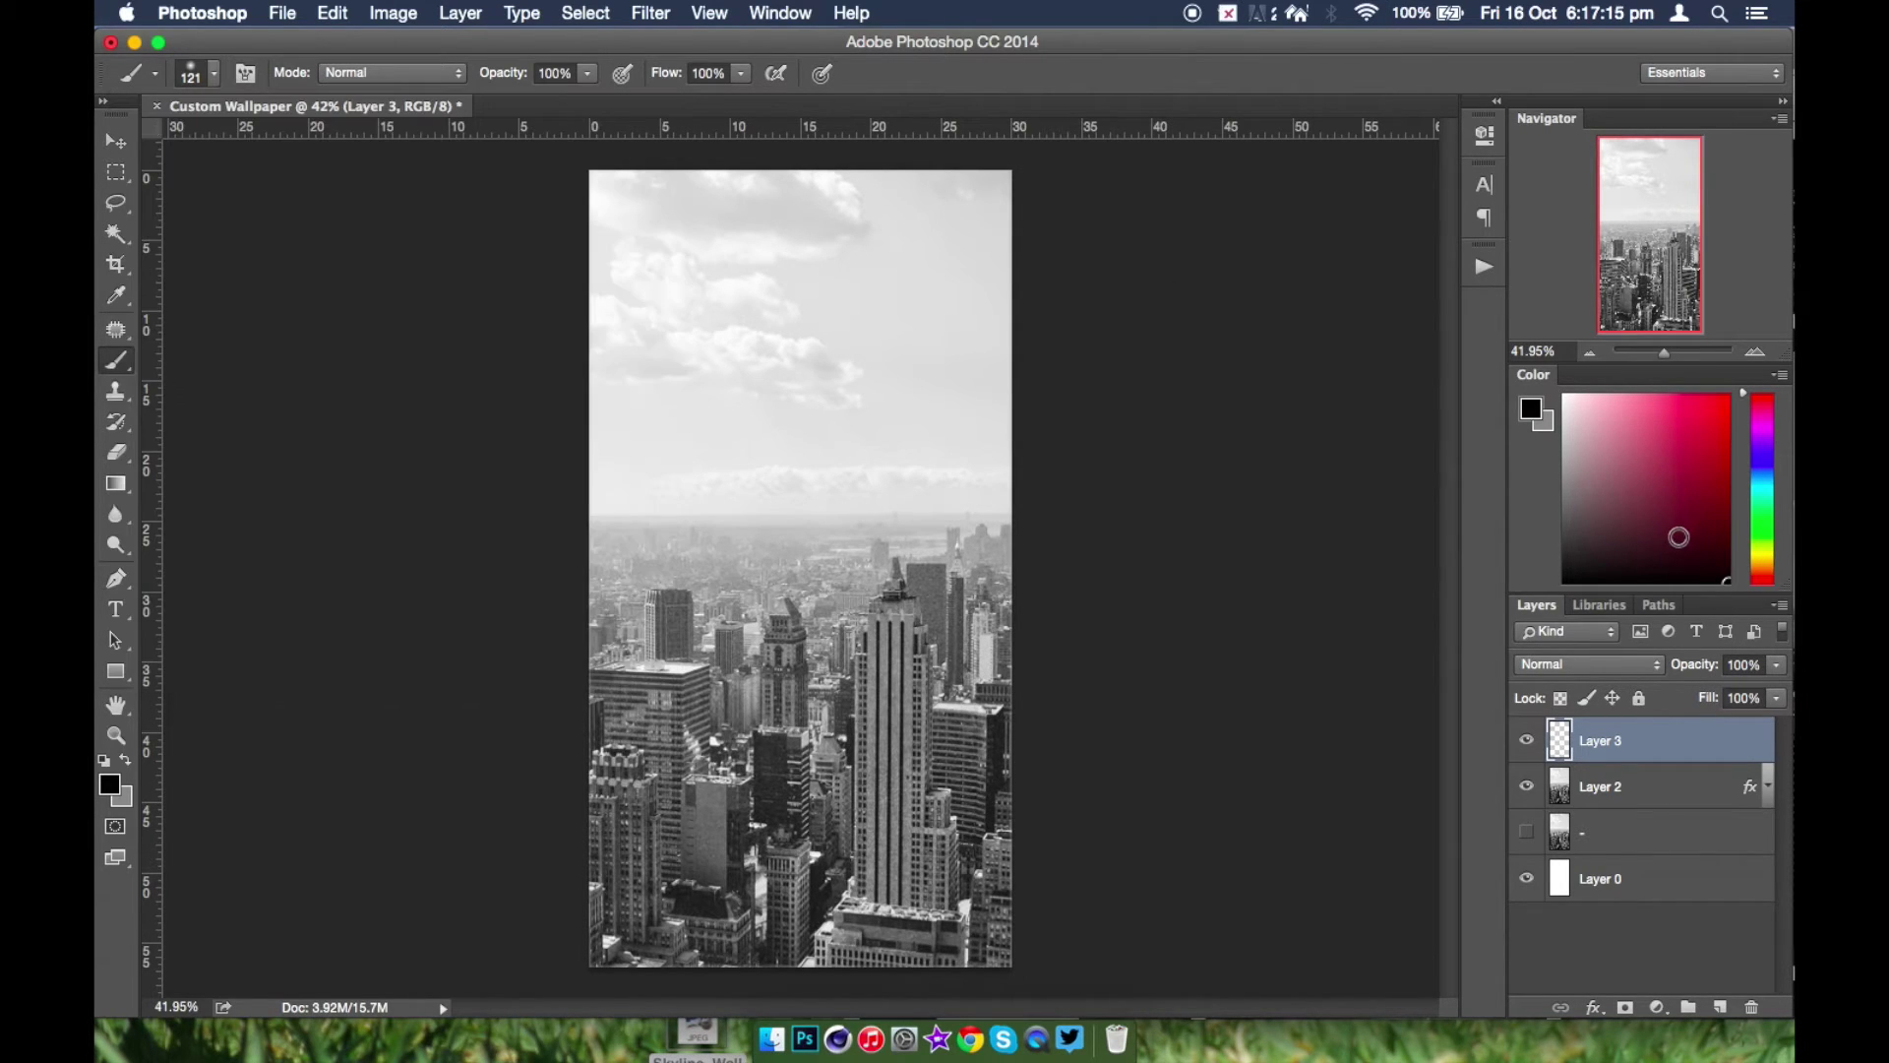
# - Paint a soft black dot, scale it to 685% and move it to the right edge
pyautogui.moveTo(1676, 528); pyautogui.dragTo(1564, 580)
pyautogui.click(764, 392)
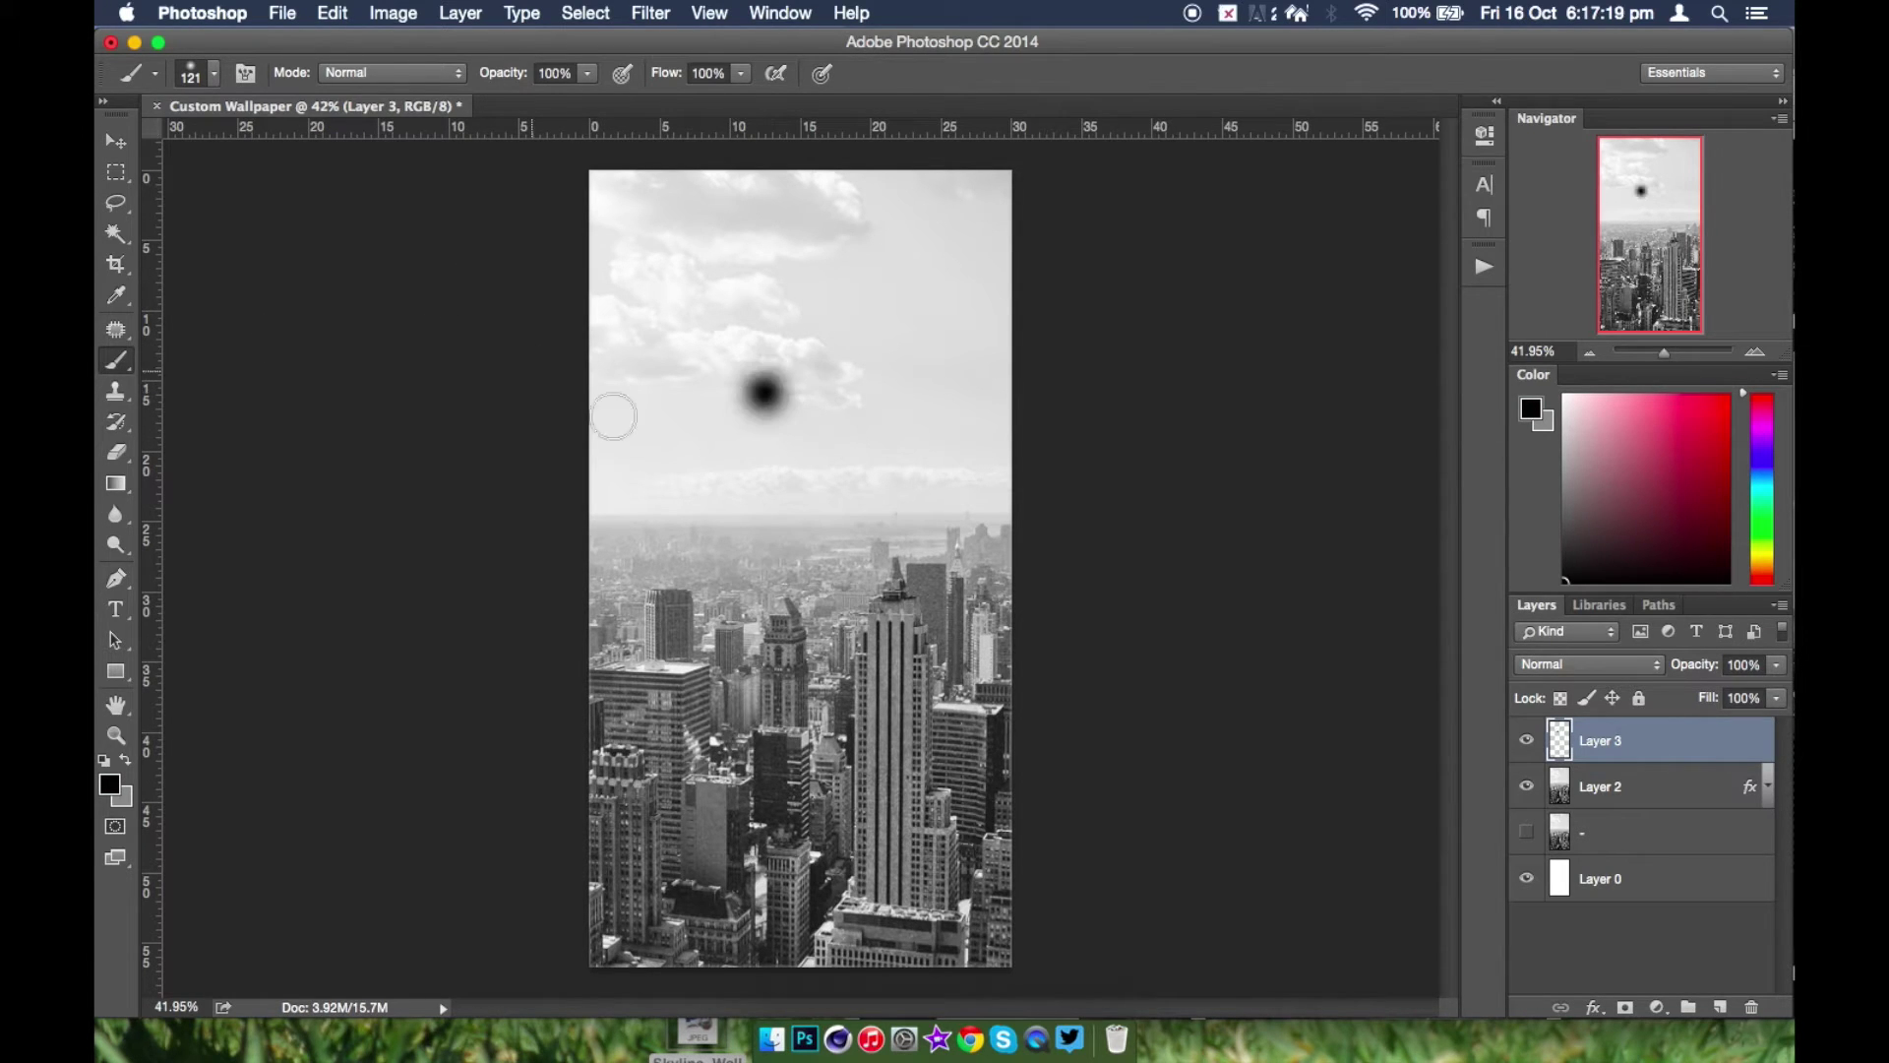
pyautogui.press('super+t')
pyautogui.moveTo(816, 443); pyautogui.dragTo(1312, 1055)
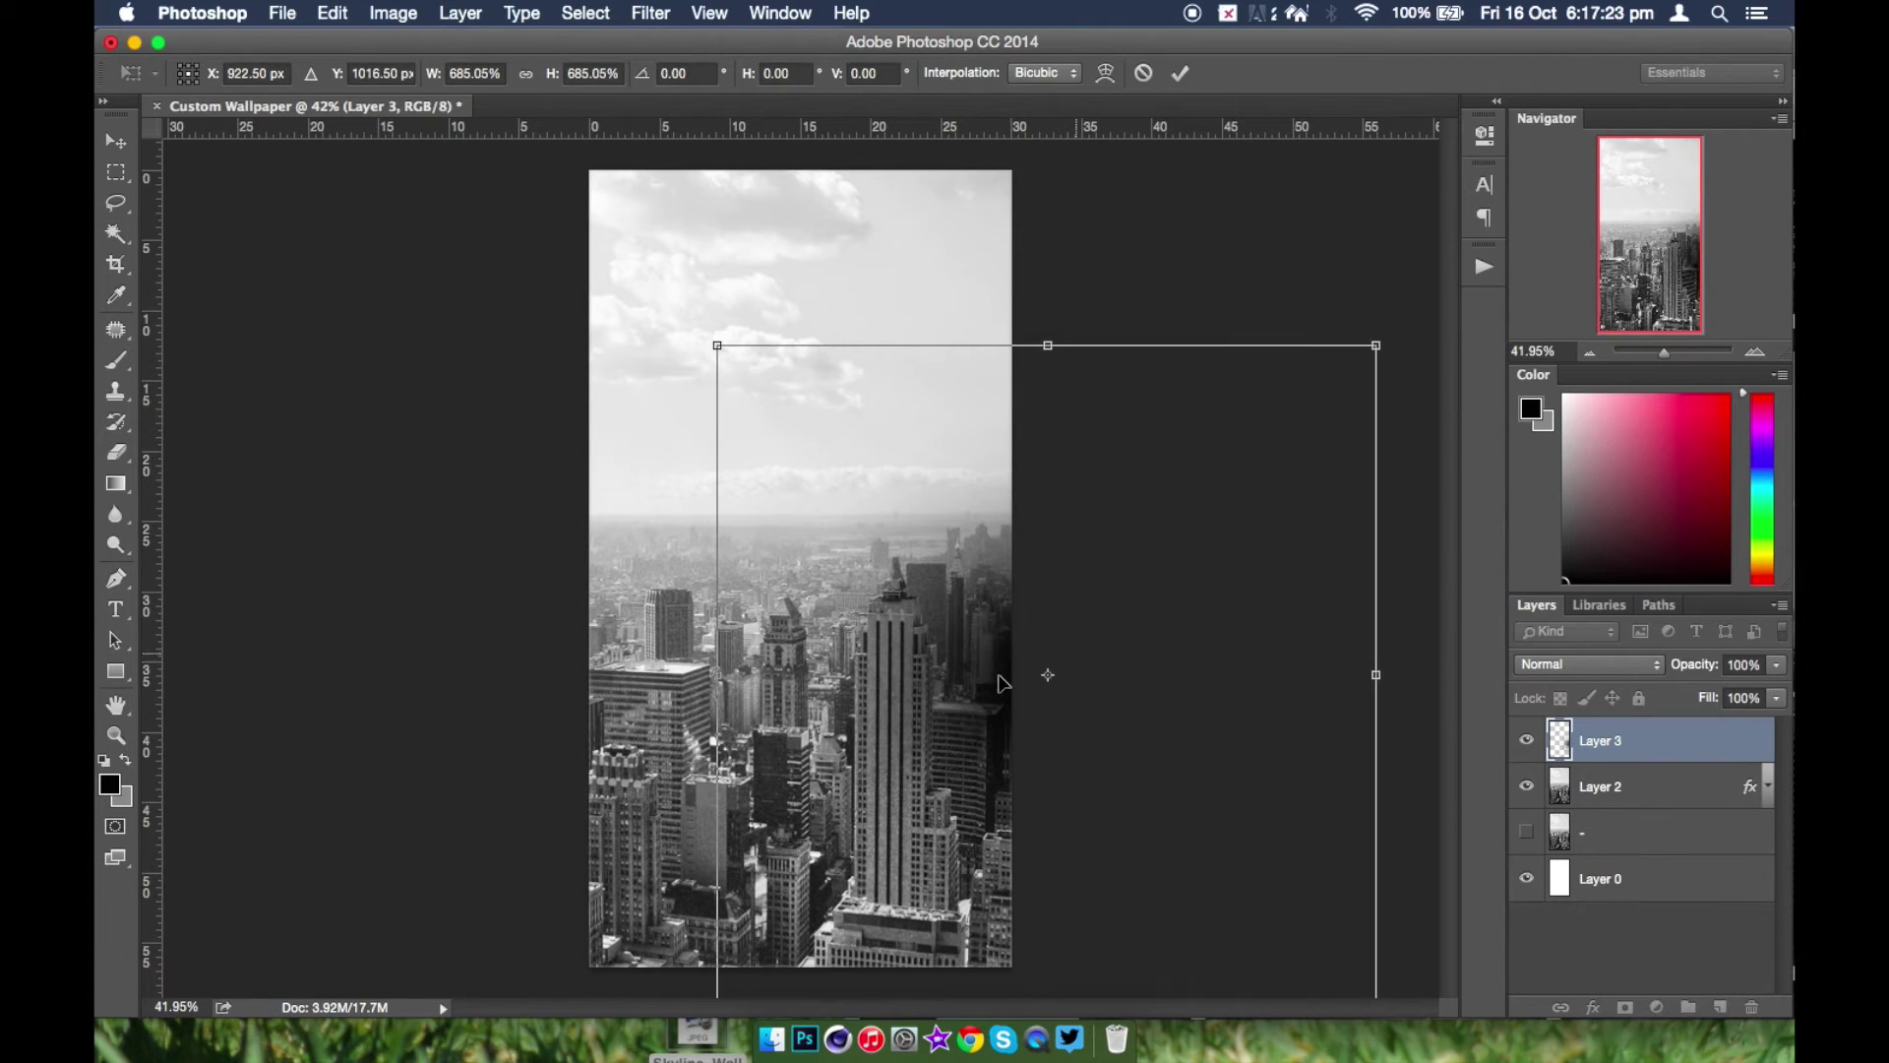
pyautogui.moveTo(998, 678); pyautogui.dragTo(1028, 608)
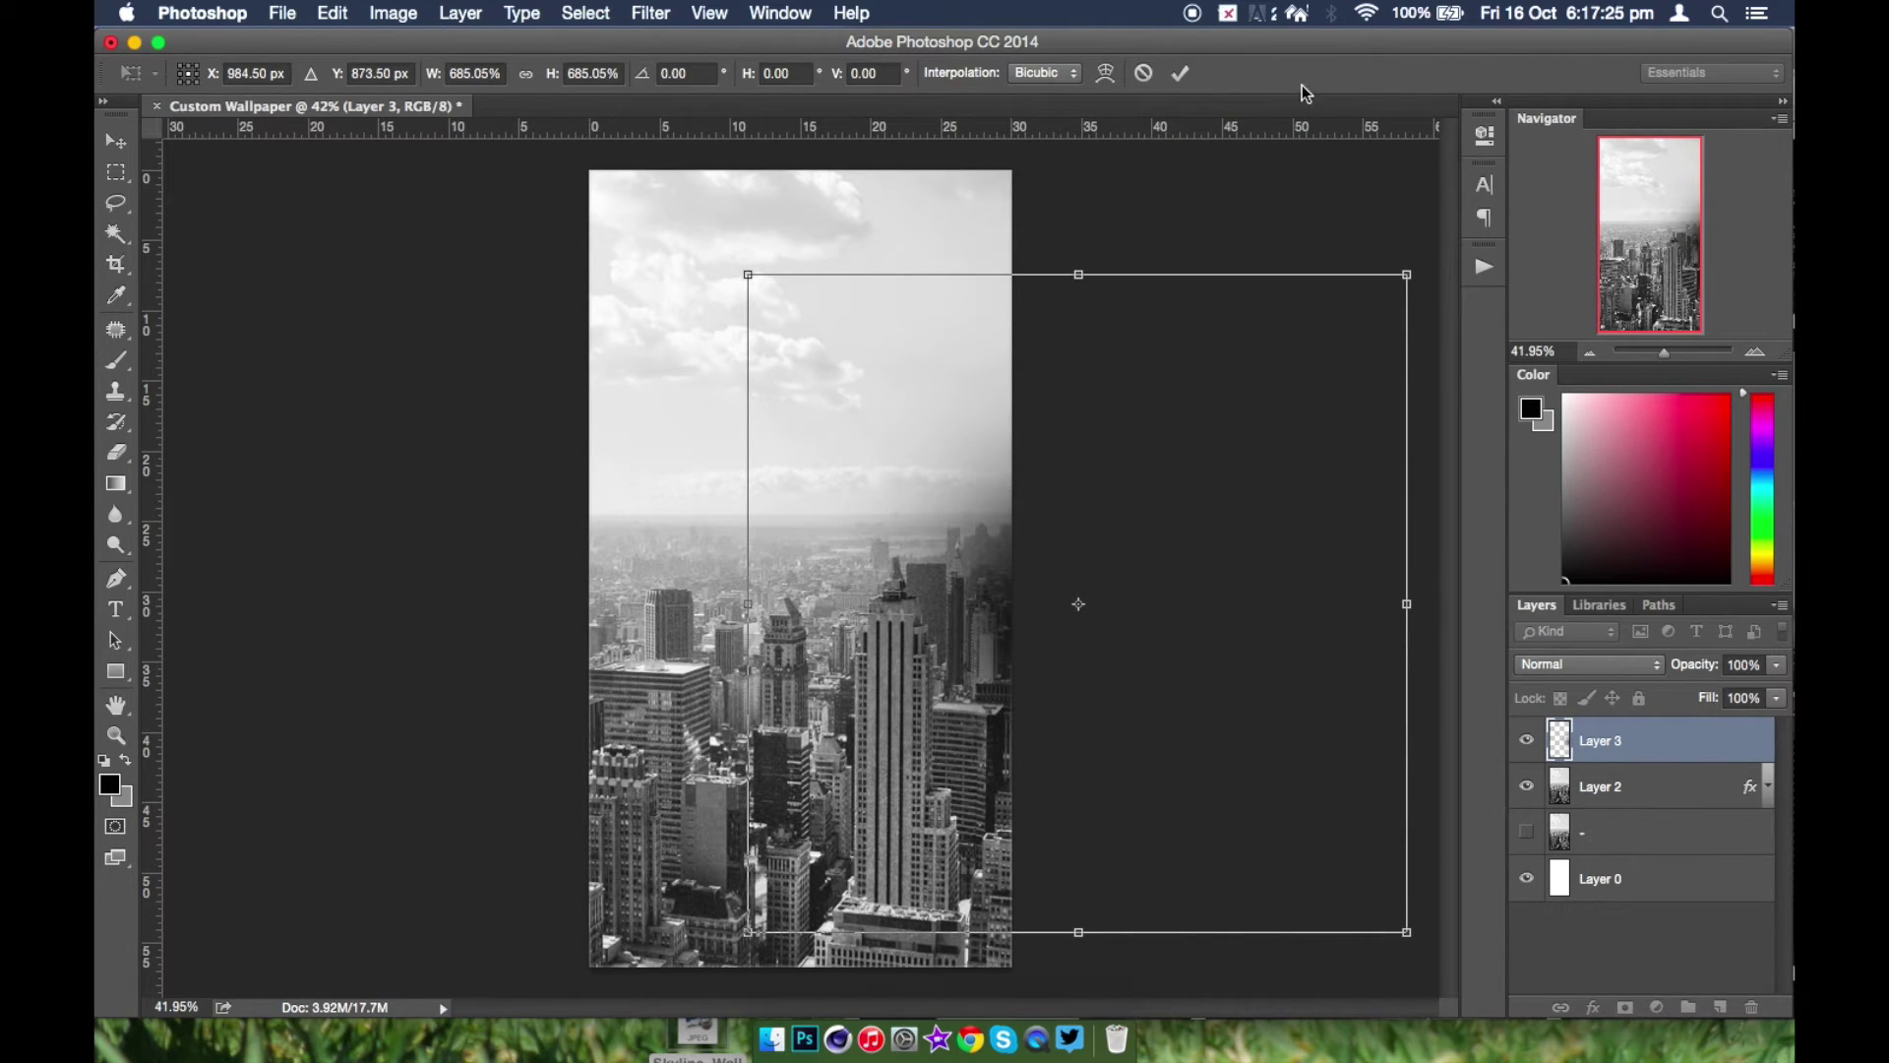
pyautogui.click(1180, 72)
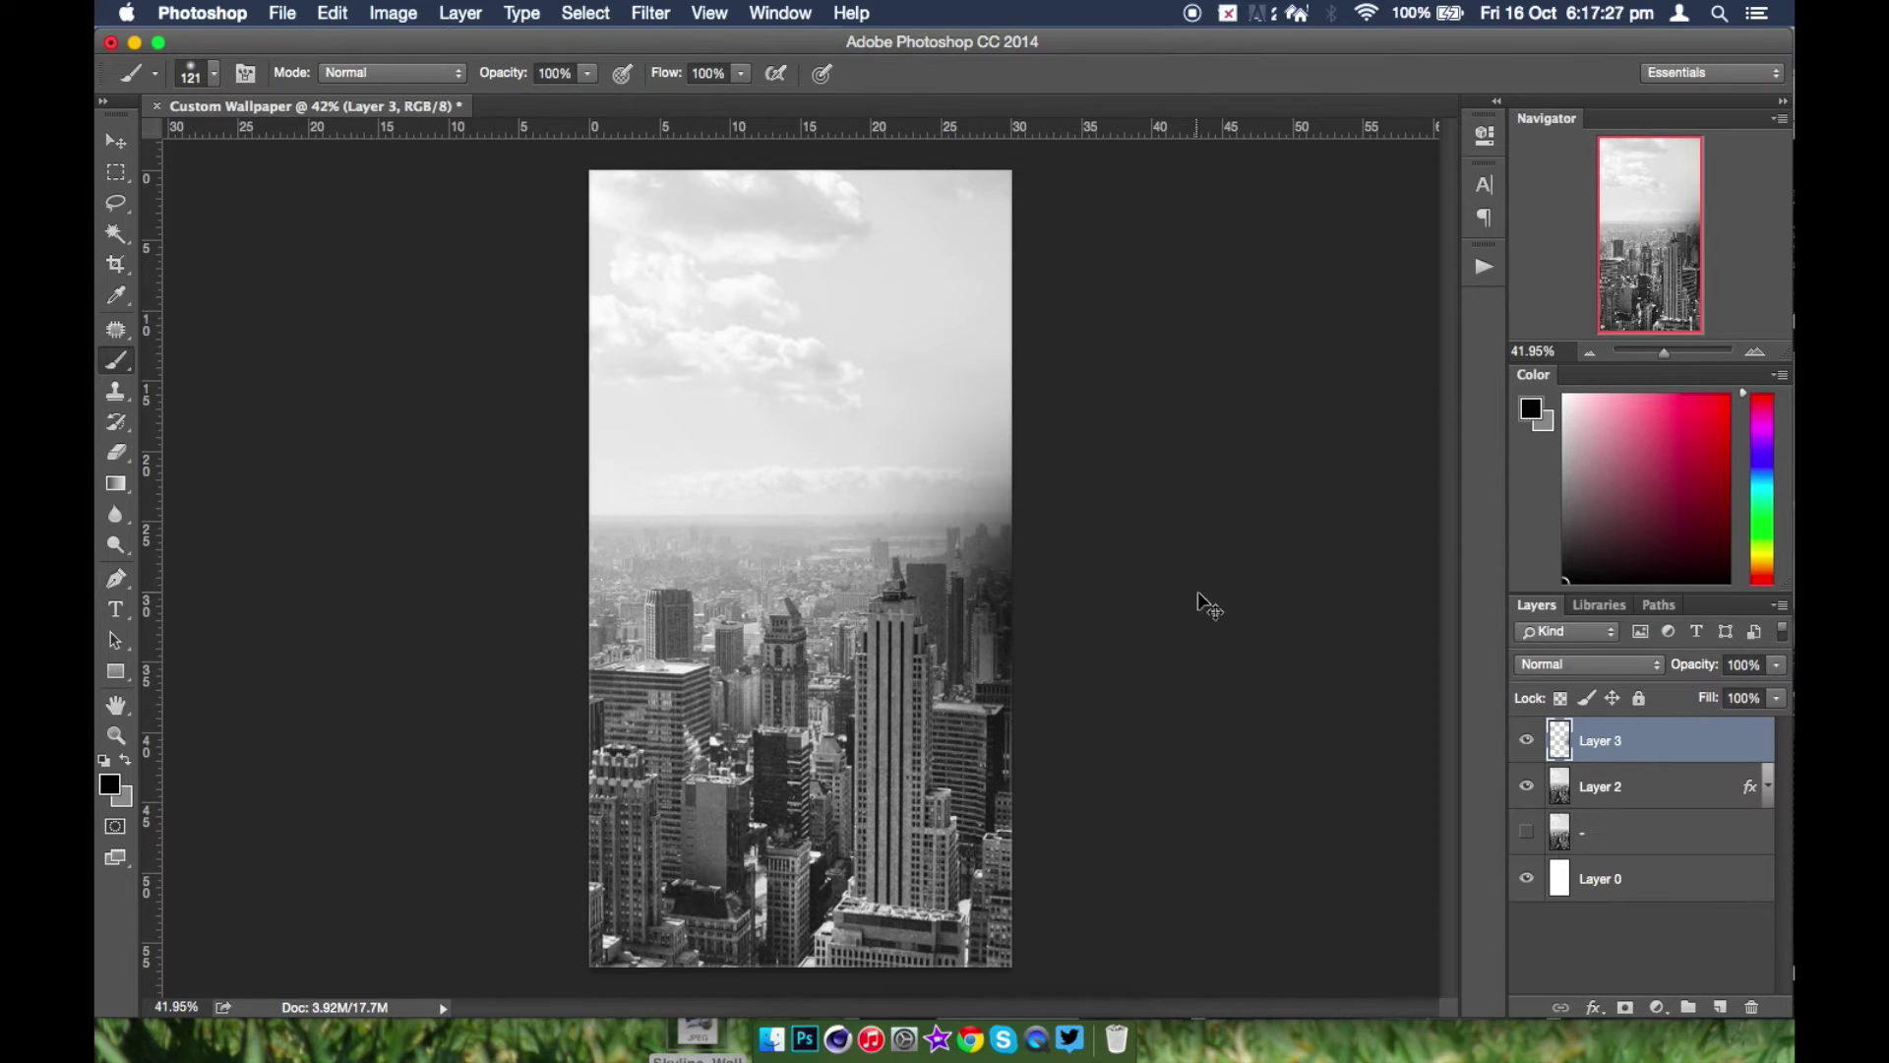
# - Duplicate the dark glow layer and move the copy to the left edge
pyautogui.press('super+j')
pyautogui.click(116, 141)
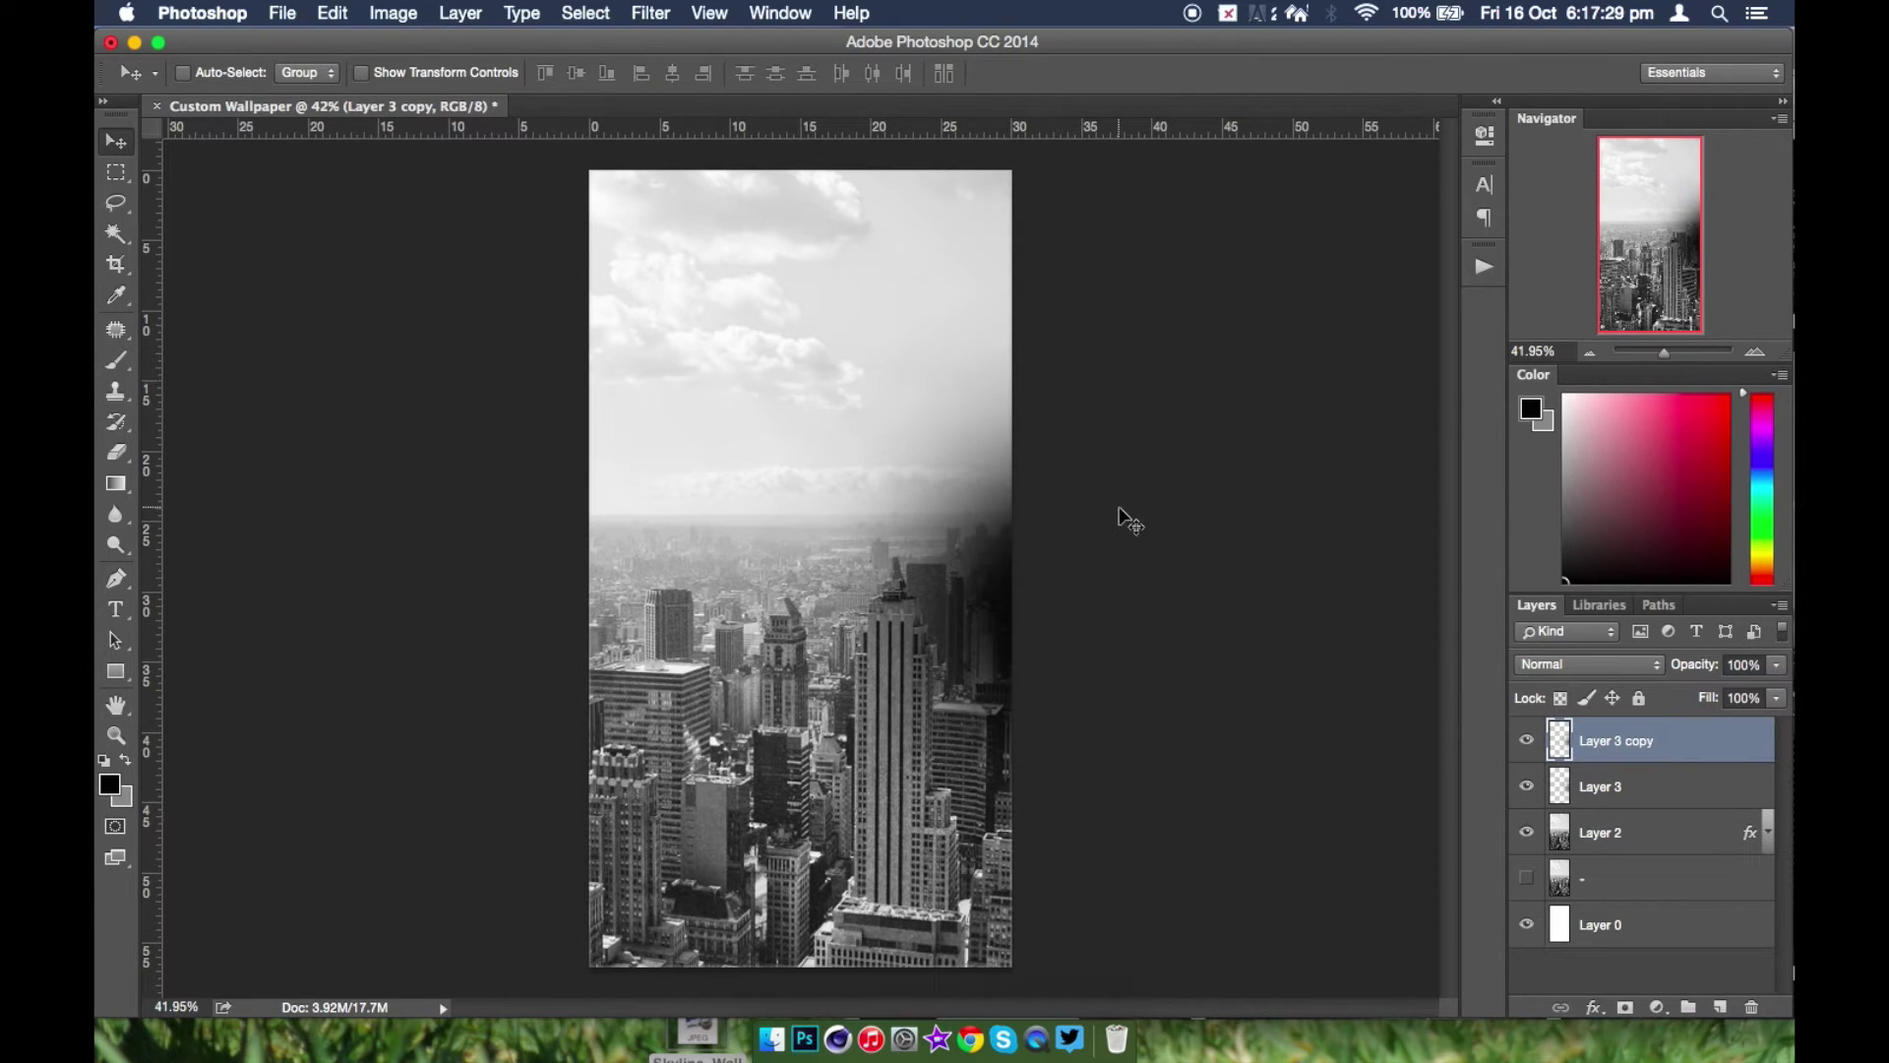
pyautogui.moveTo(1131, 519); pyautogui.dragTo(591, 509)
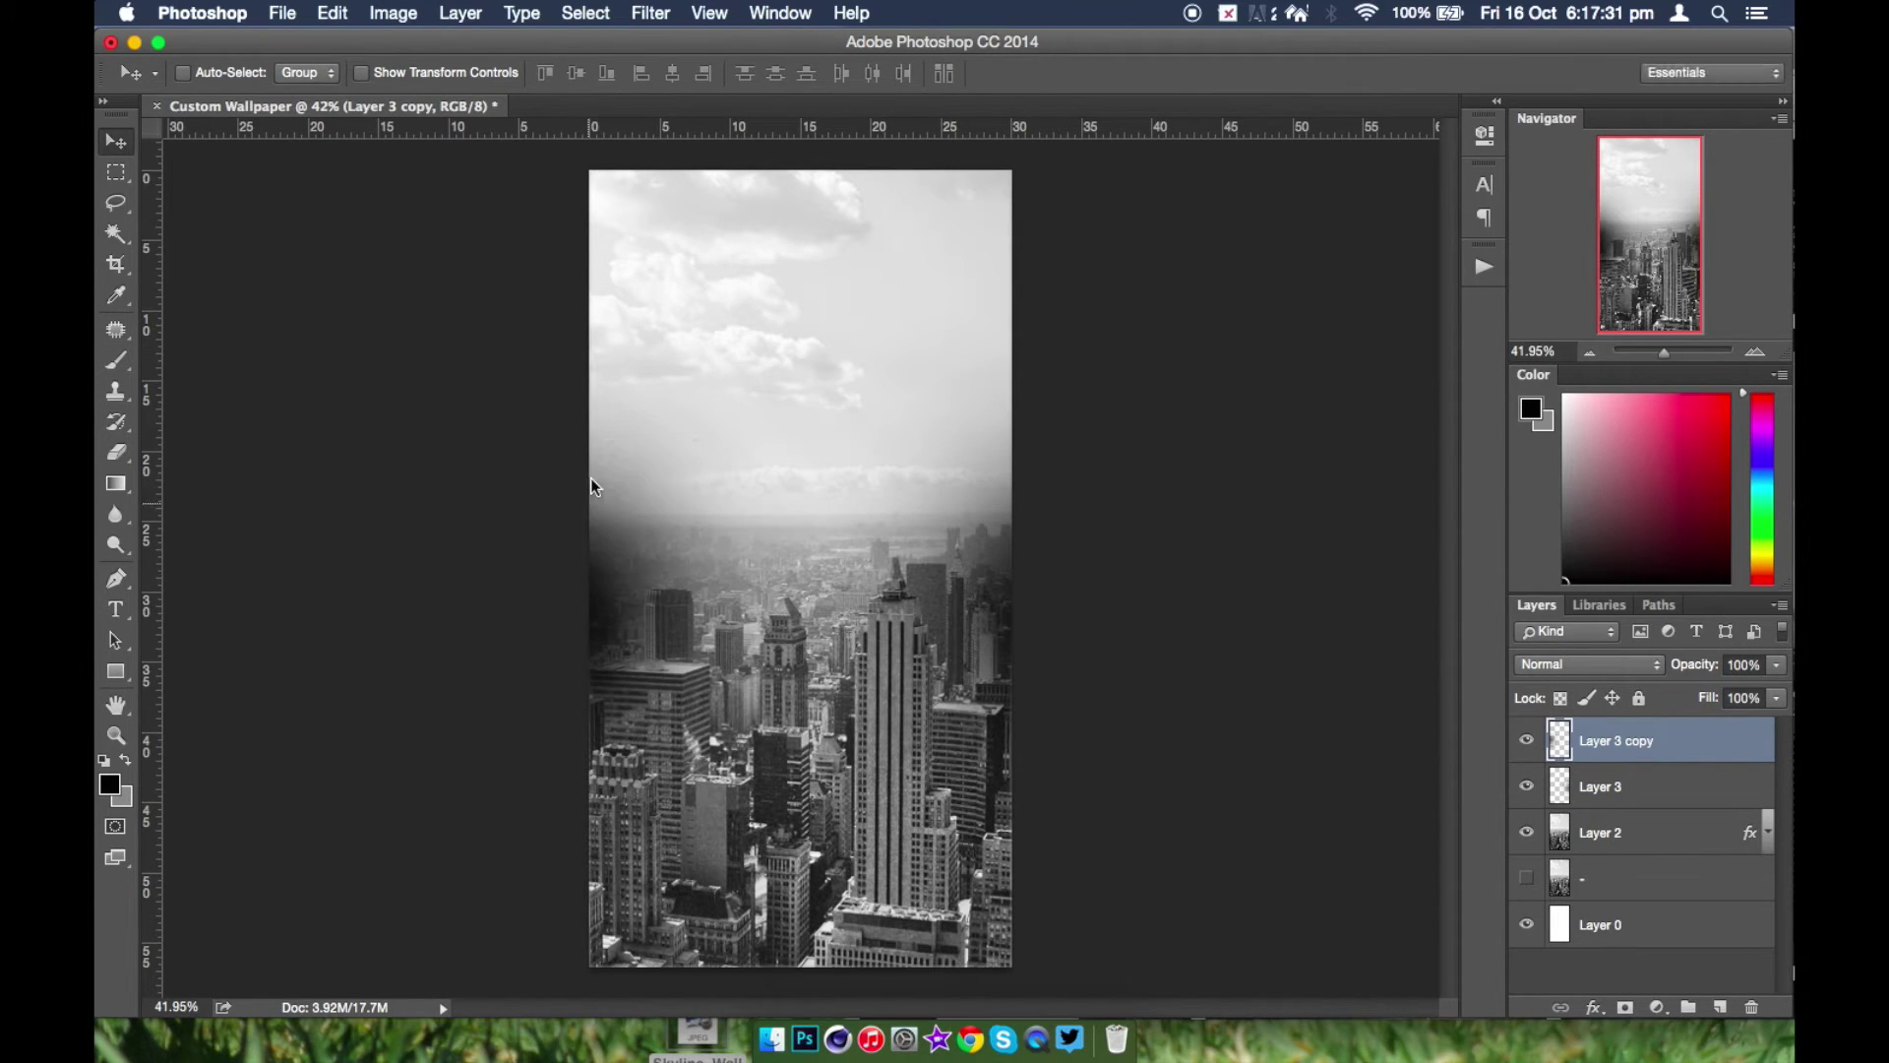
pyautogui.press('super+t')
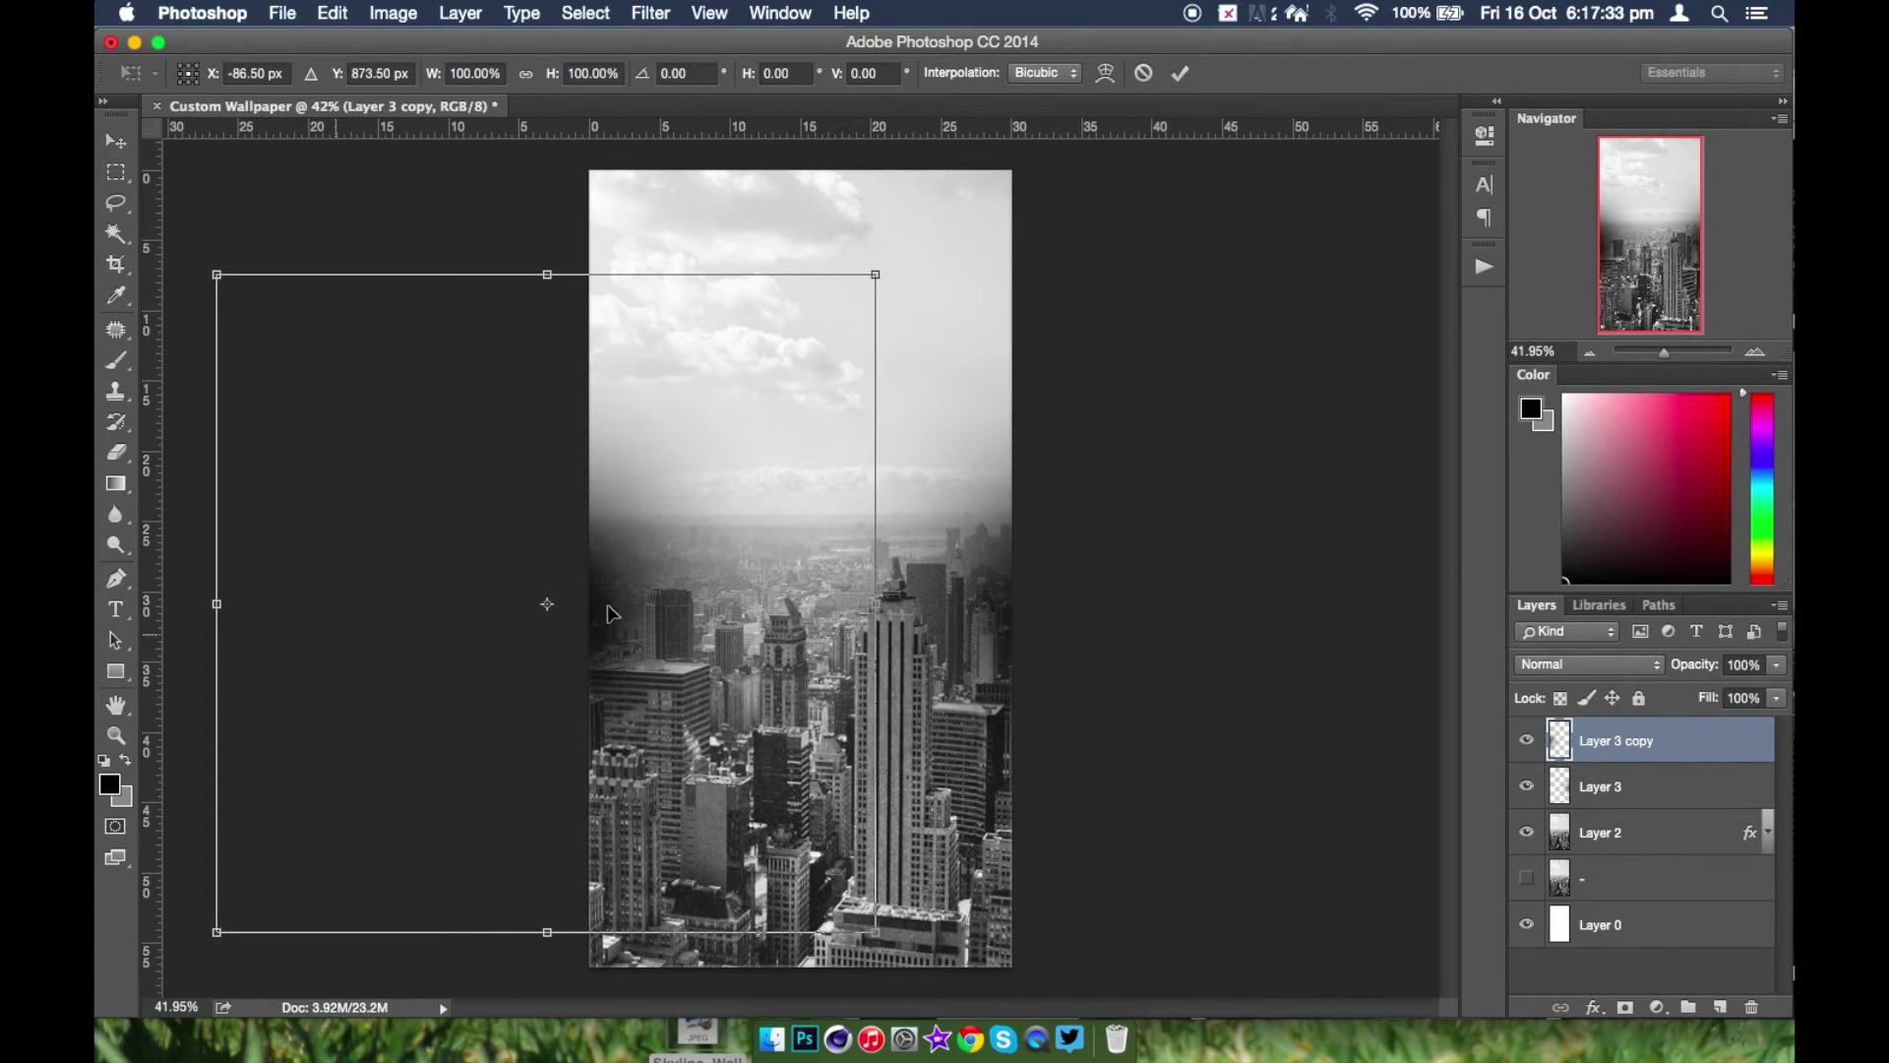
pyautogui.click(1180, 73)
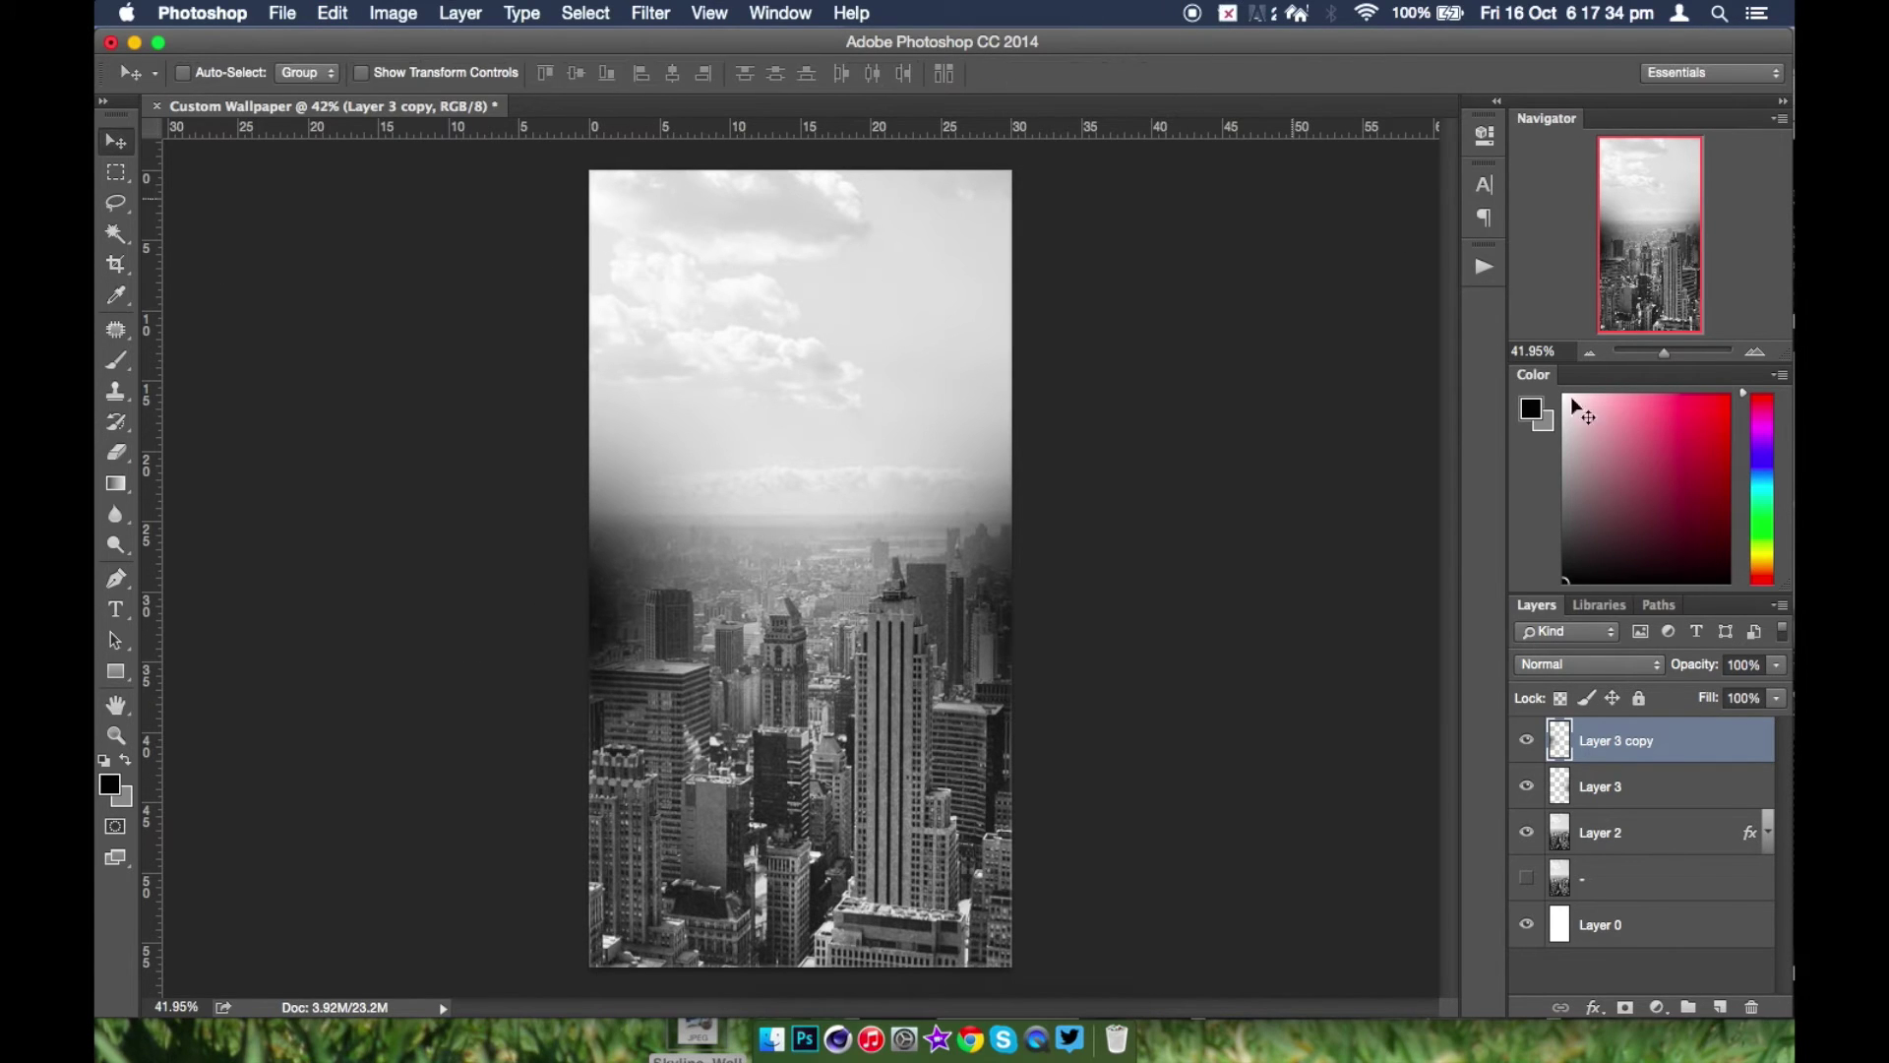
# - Merge both glow layers, rename the result "-" and set its opacity to 52%
pyautogui.keyDown('shift'); pyautogui.click(1730, 809); pyautogui.keyUp('shift')
pyautogui.press('super+e')
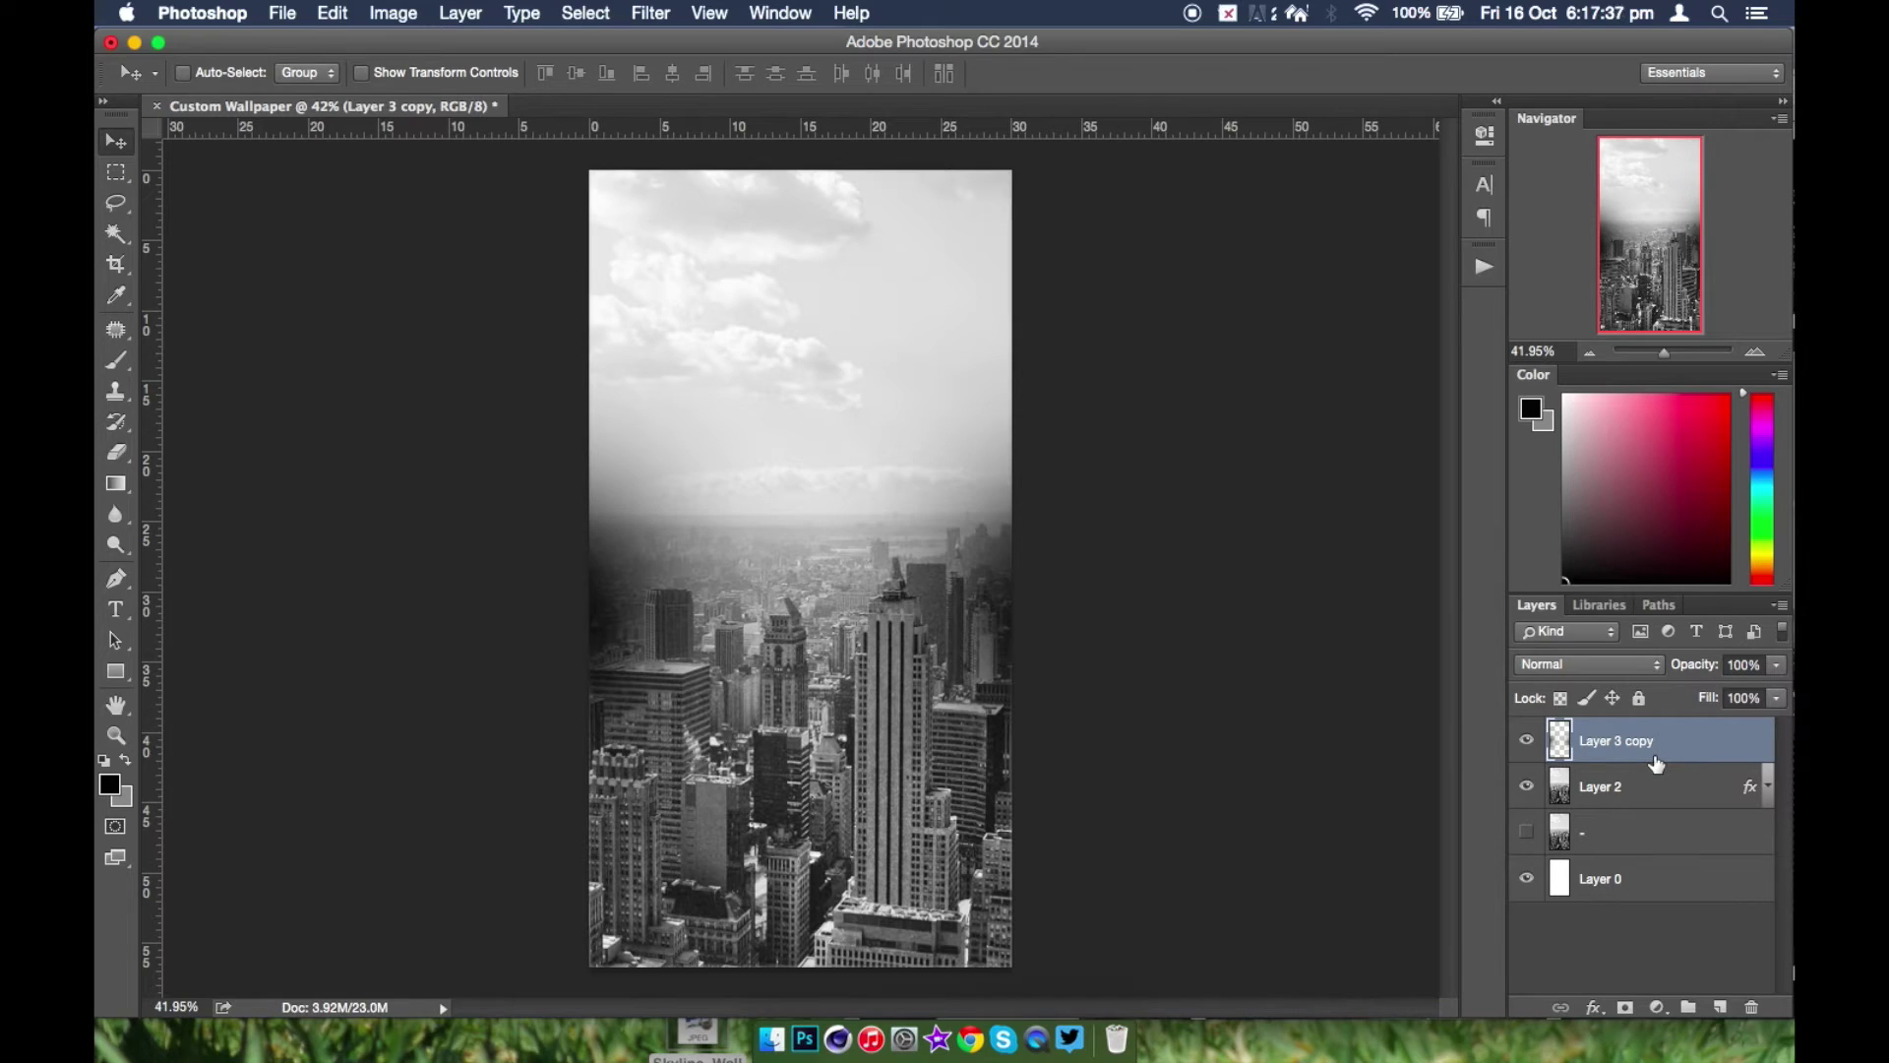
pyautogui.doubleClick(1641, 753)
pyautogui.write('-')
pyautogui.press('Return')
pyautogui.moveTo(1698, 666); pyautogui.dragTo(1657, 672)
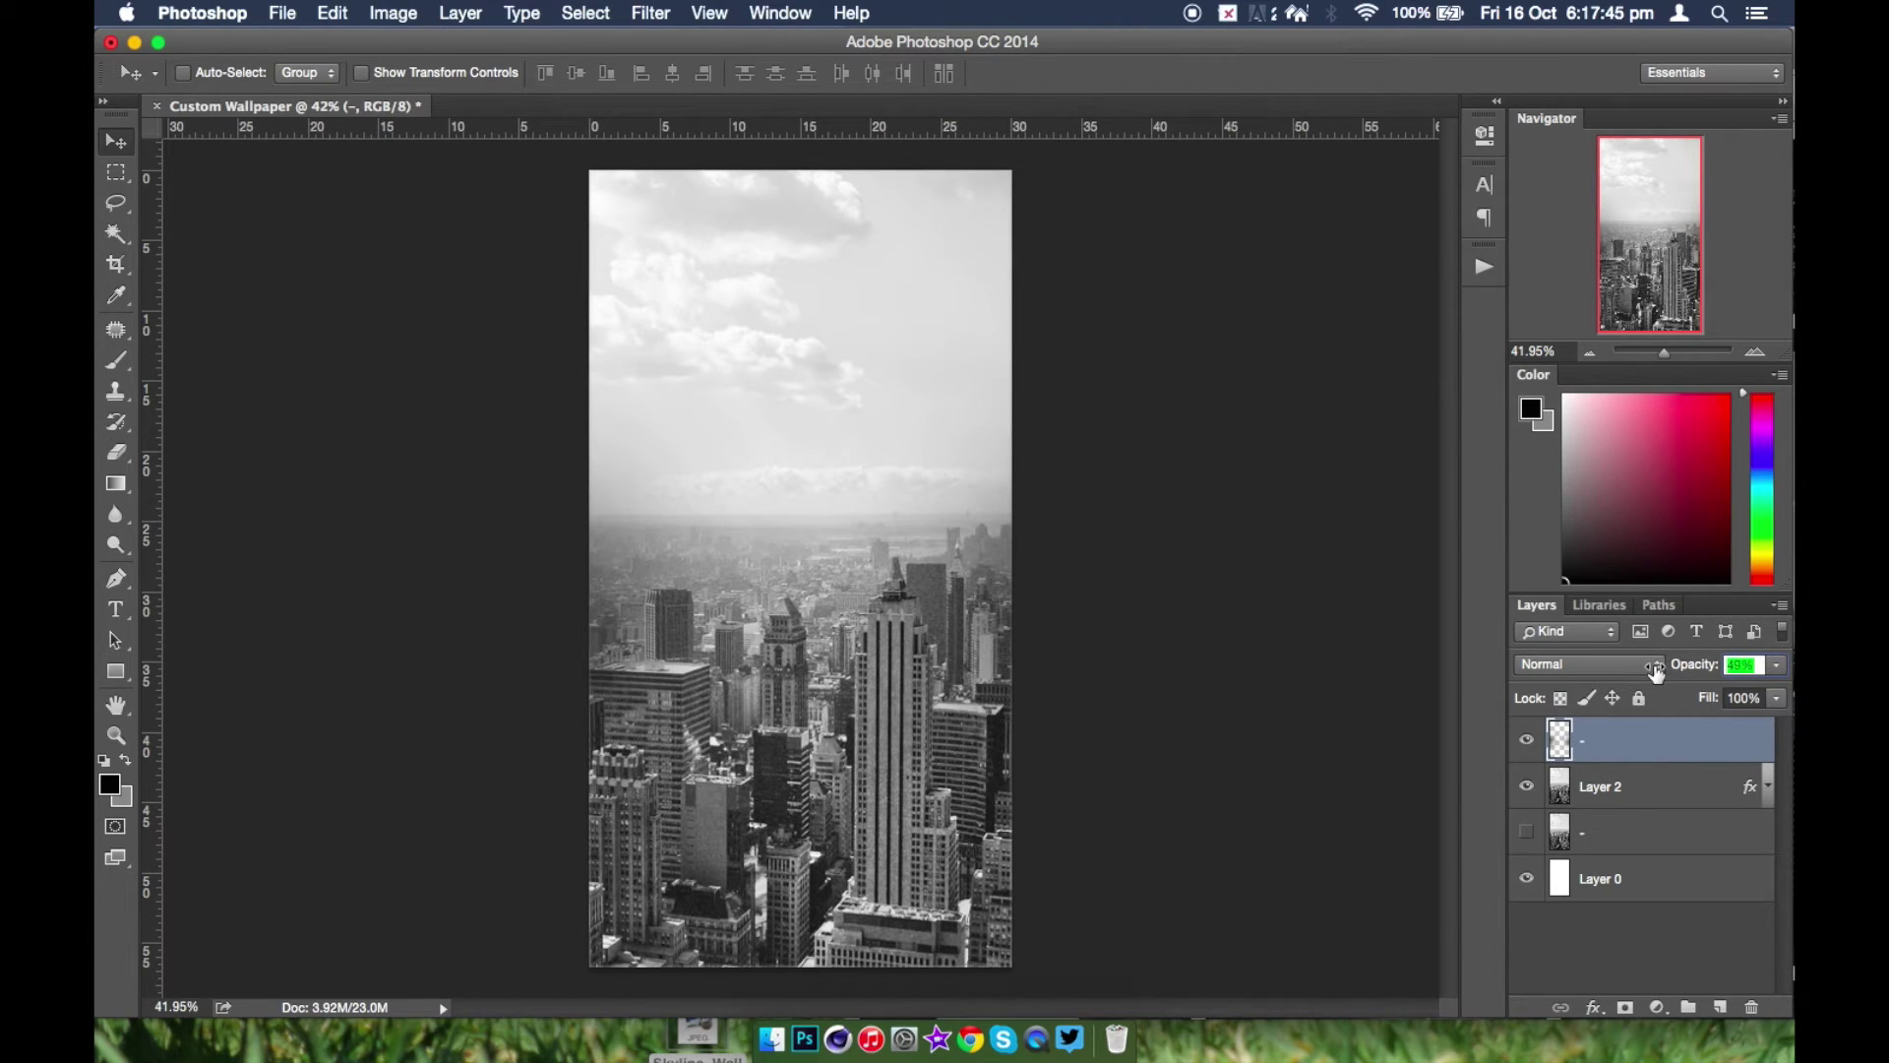
pyautogui.click(1657, 758)
pyautogui.click(1712, 1002)
pyautogui.moveTo(1613, 433); pyautogui.dragTo(1564, 395)
pyautogui.click(118, 360)
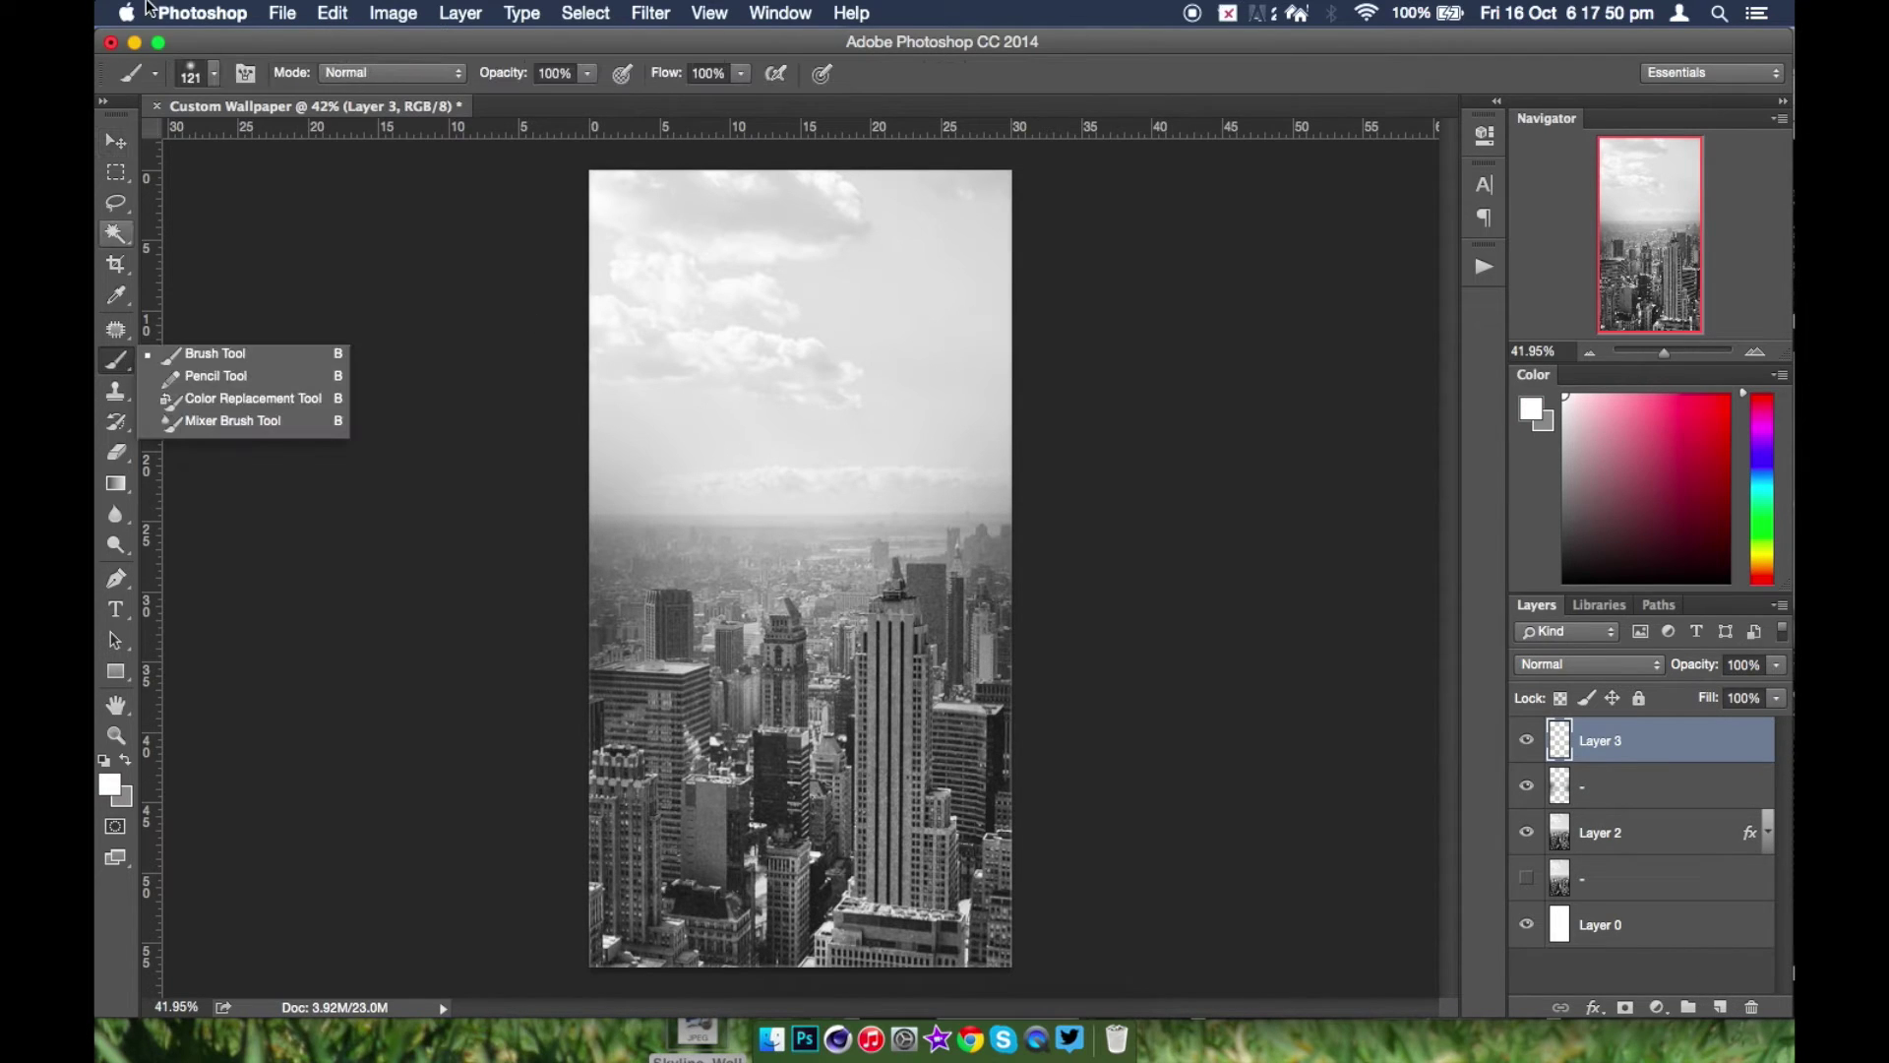
pyautogui.click(213, 73)
pyautogui.click(345, 141)
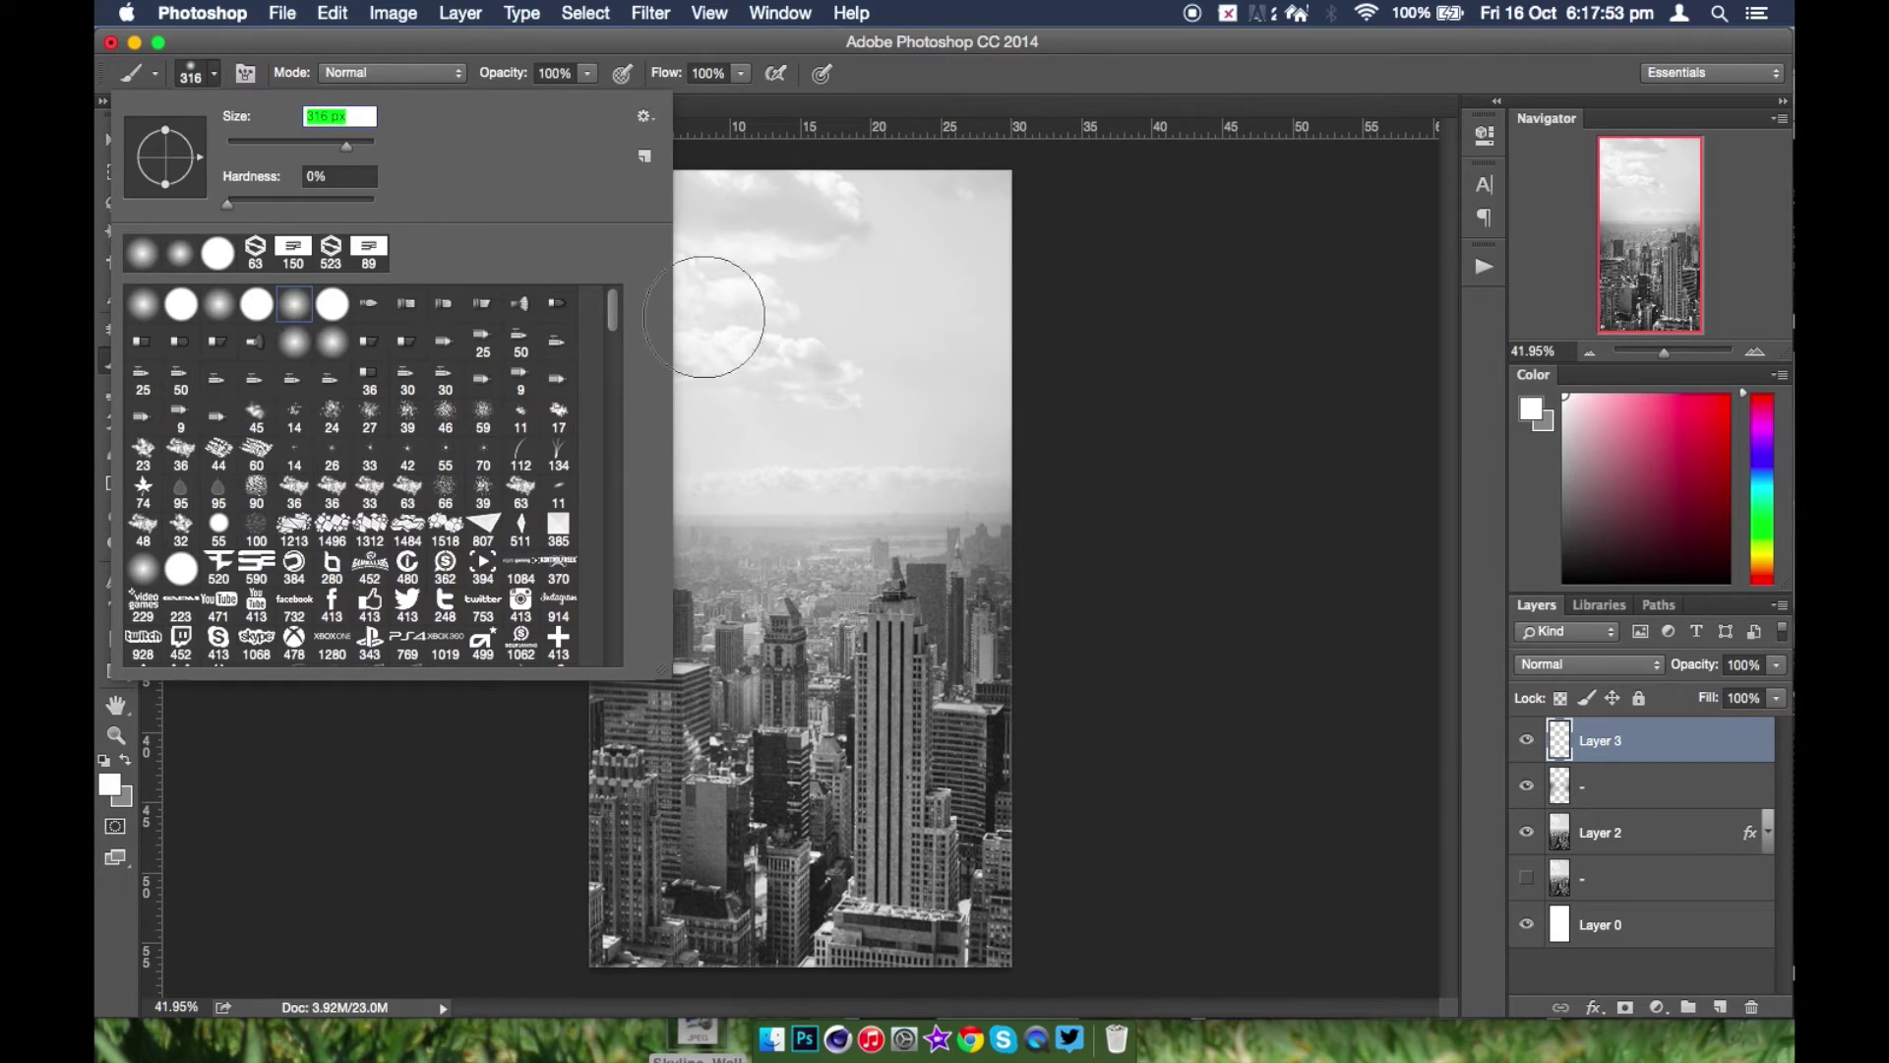
pyautogui.click(806, 404)
pyautogui.click(826, 428)
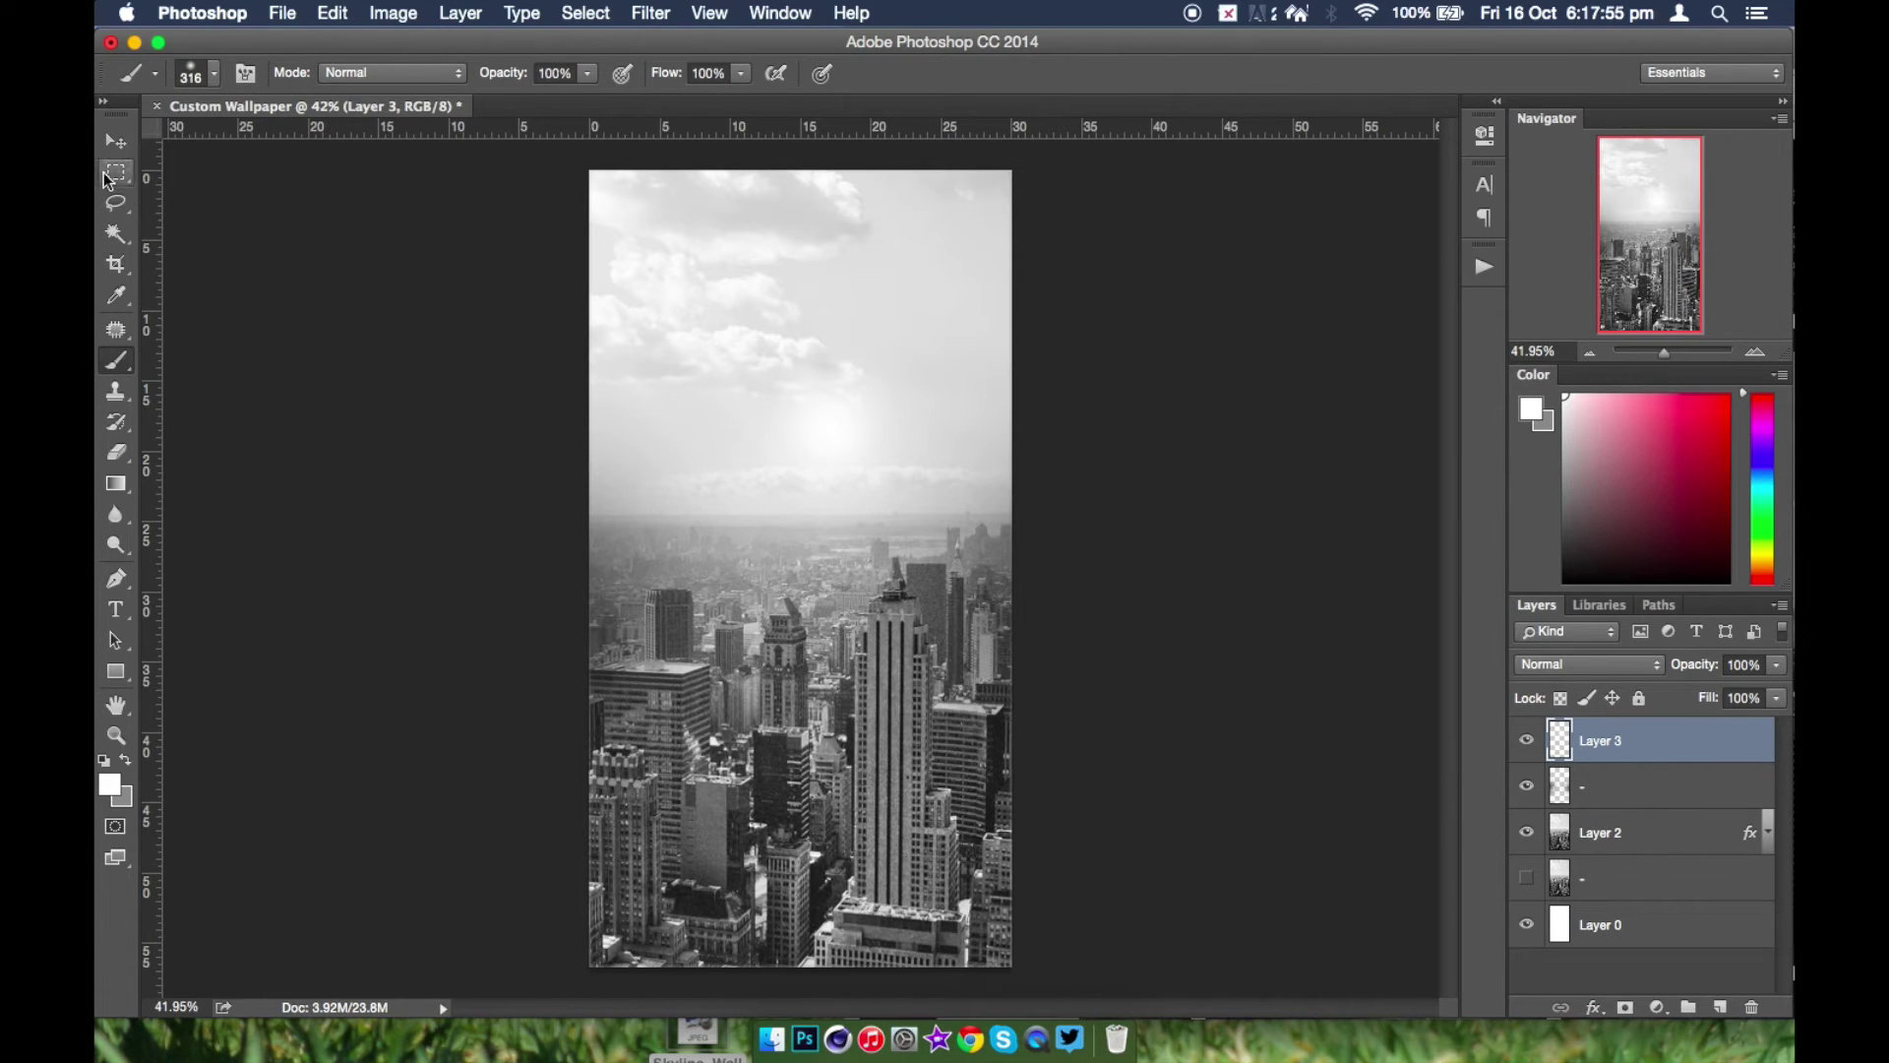
pyautogui.click(115, 139)
pyautogui.moveTo(906, 433); pyautogui.dragTo(884, 776)
pyautogui.press('super+t')
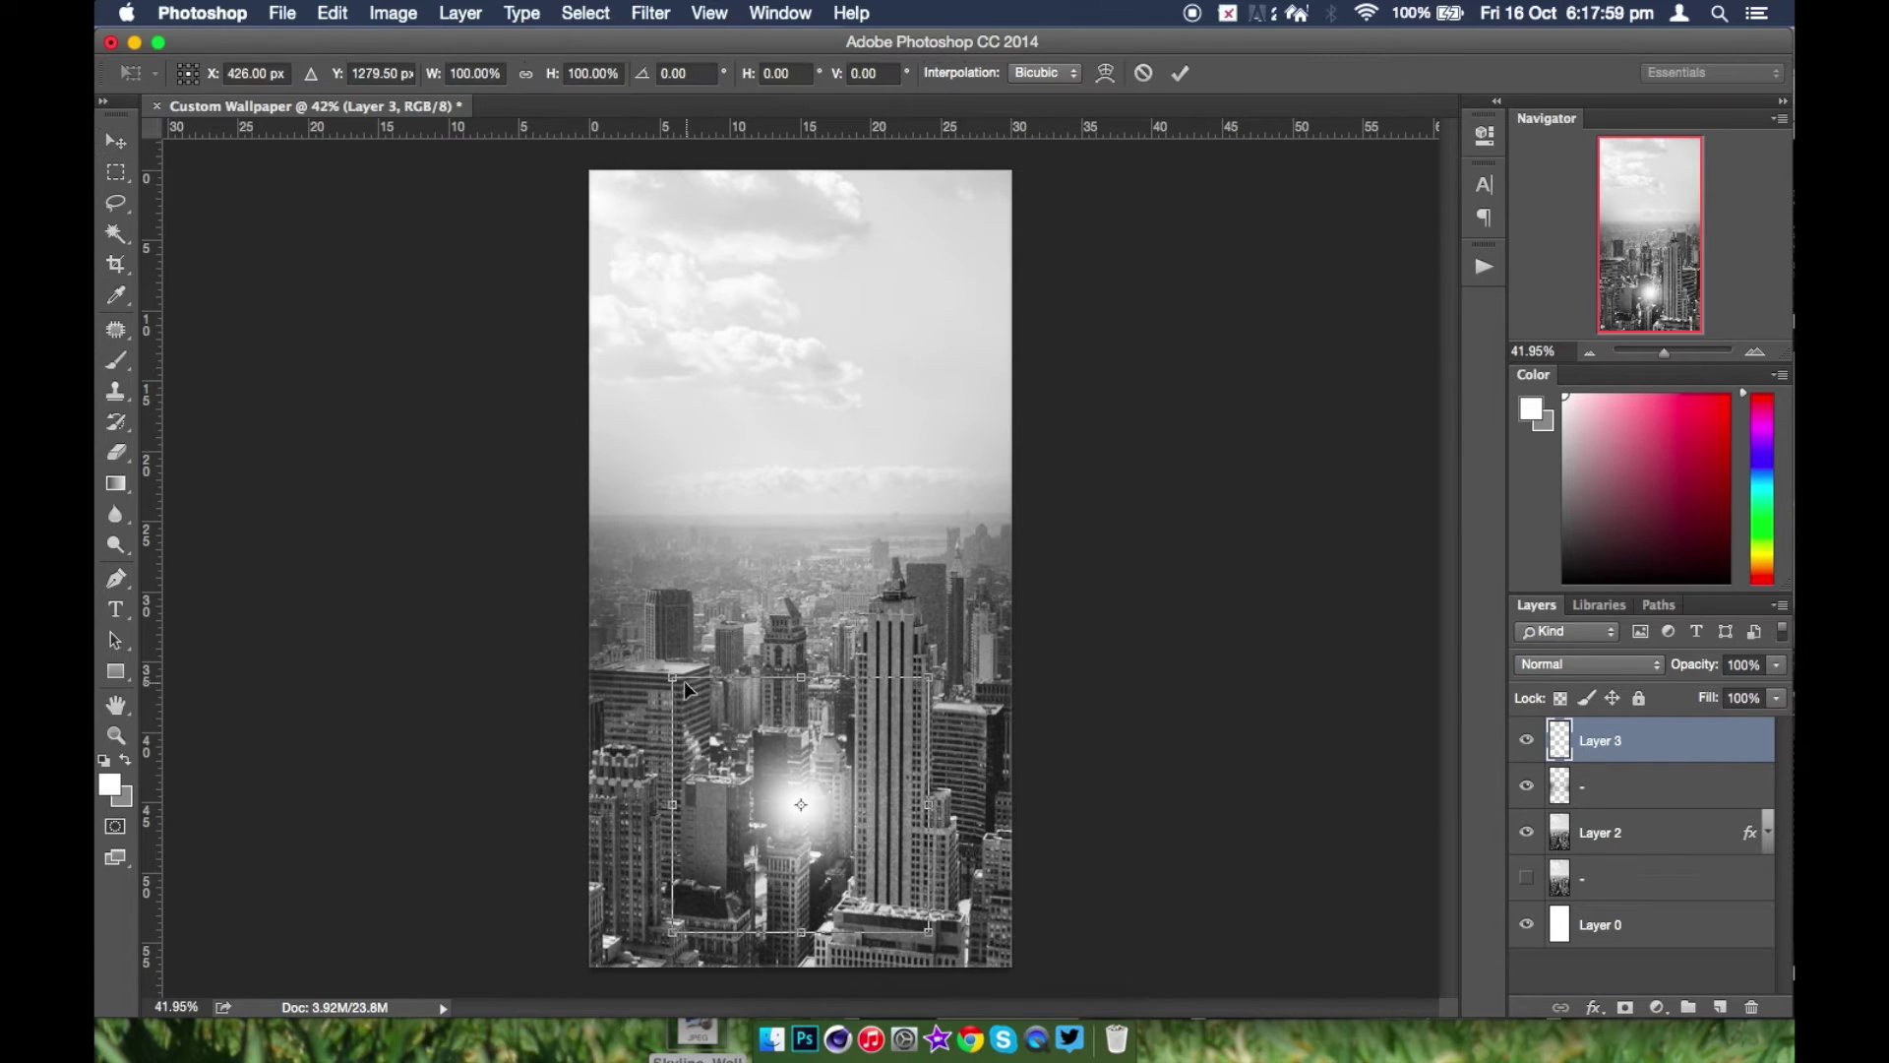
pyautogui.moveTo(678, 677); pyautogui.dragTo(295, 519)
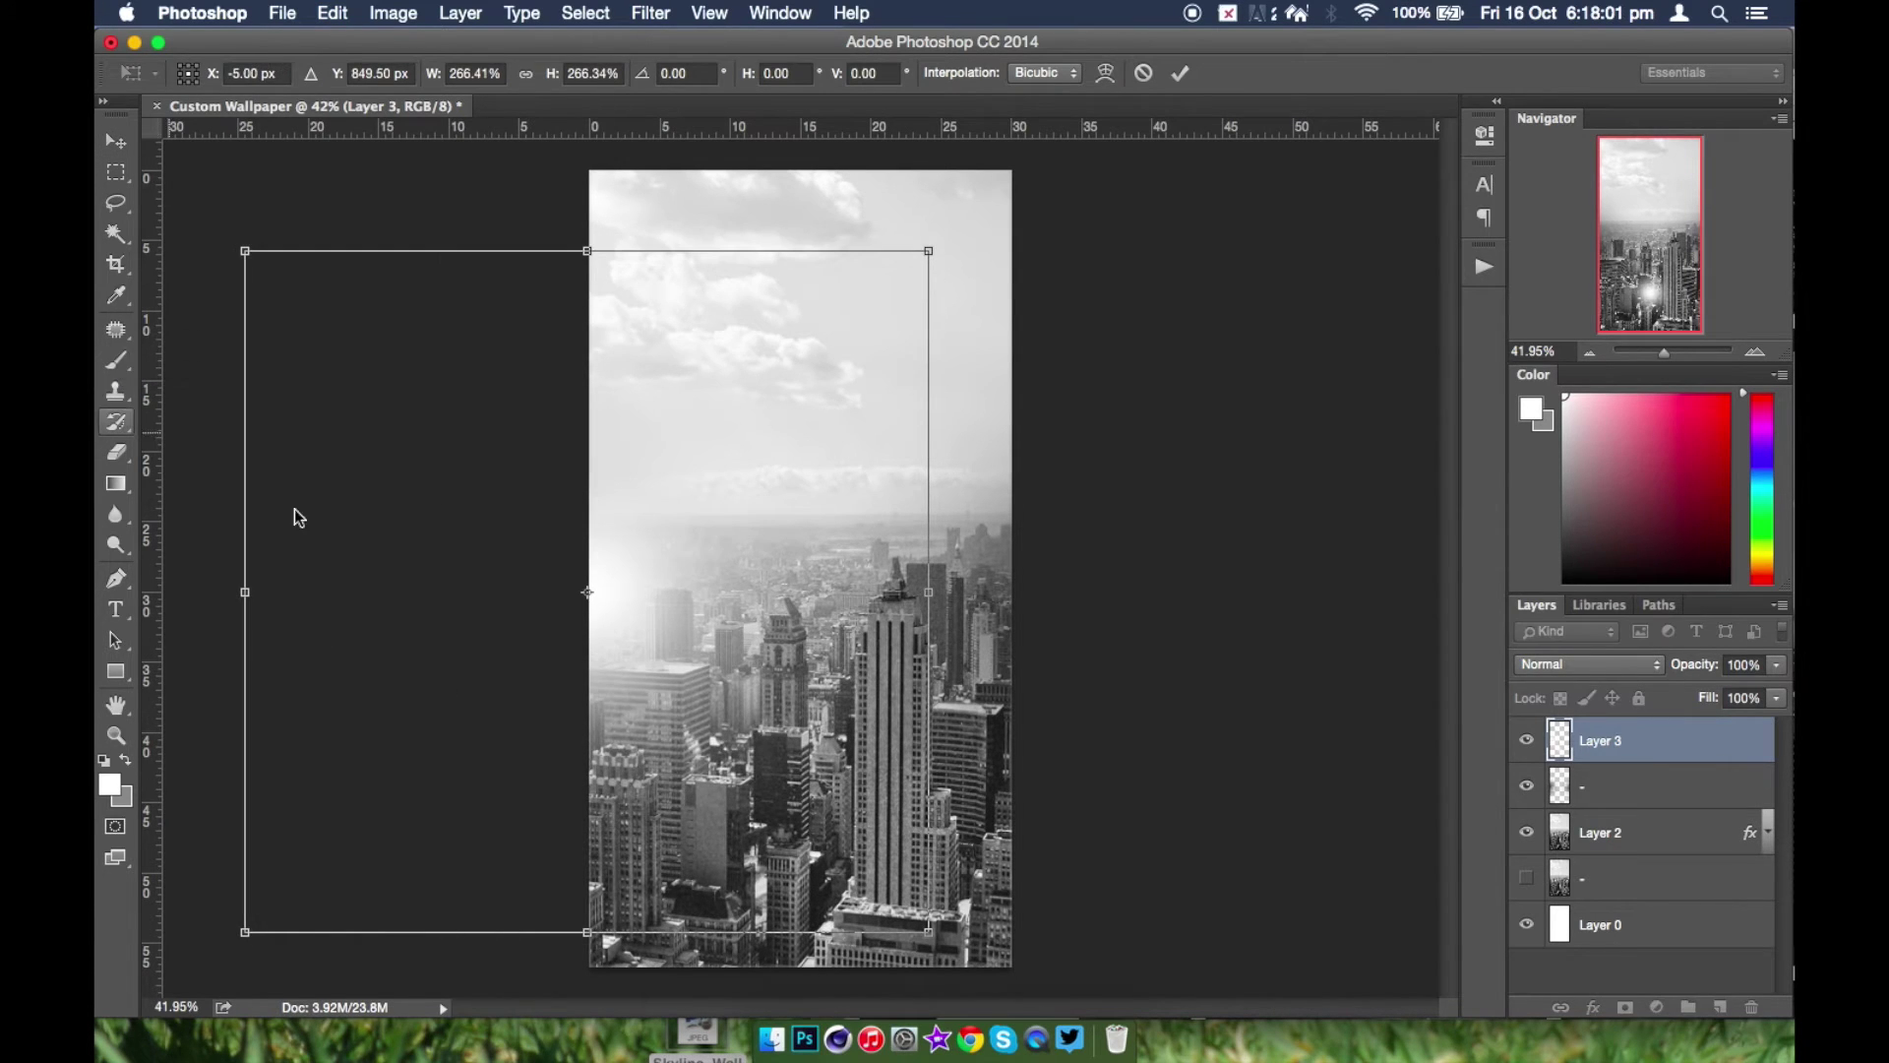
pyautogui.moveTo(682, 799); pyautogui.dragTo(889, 286)
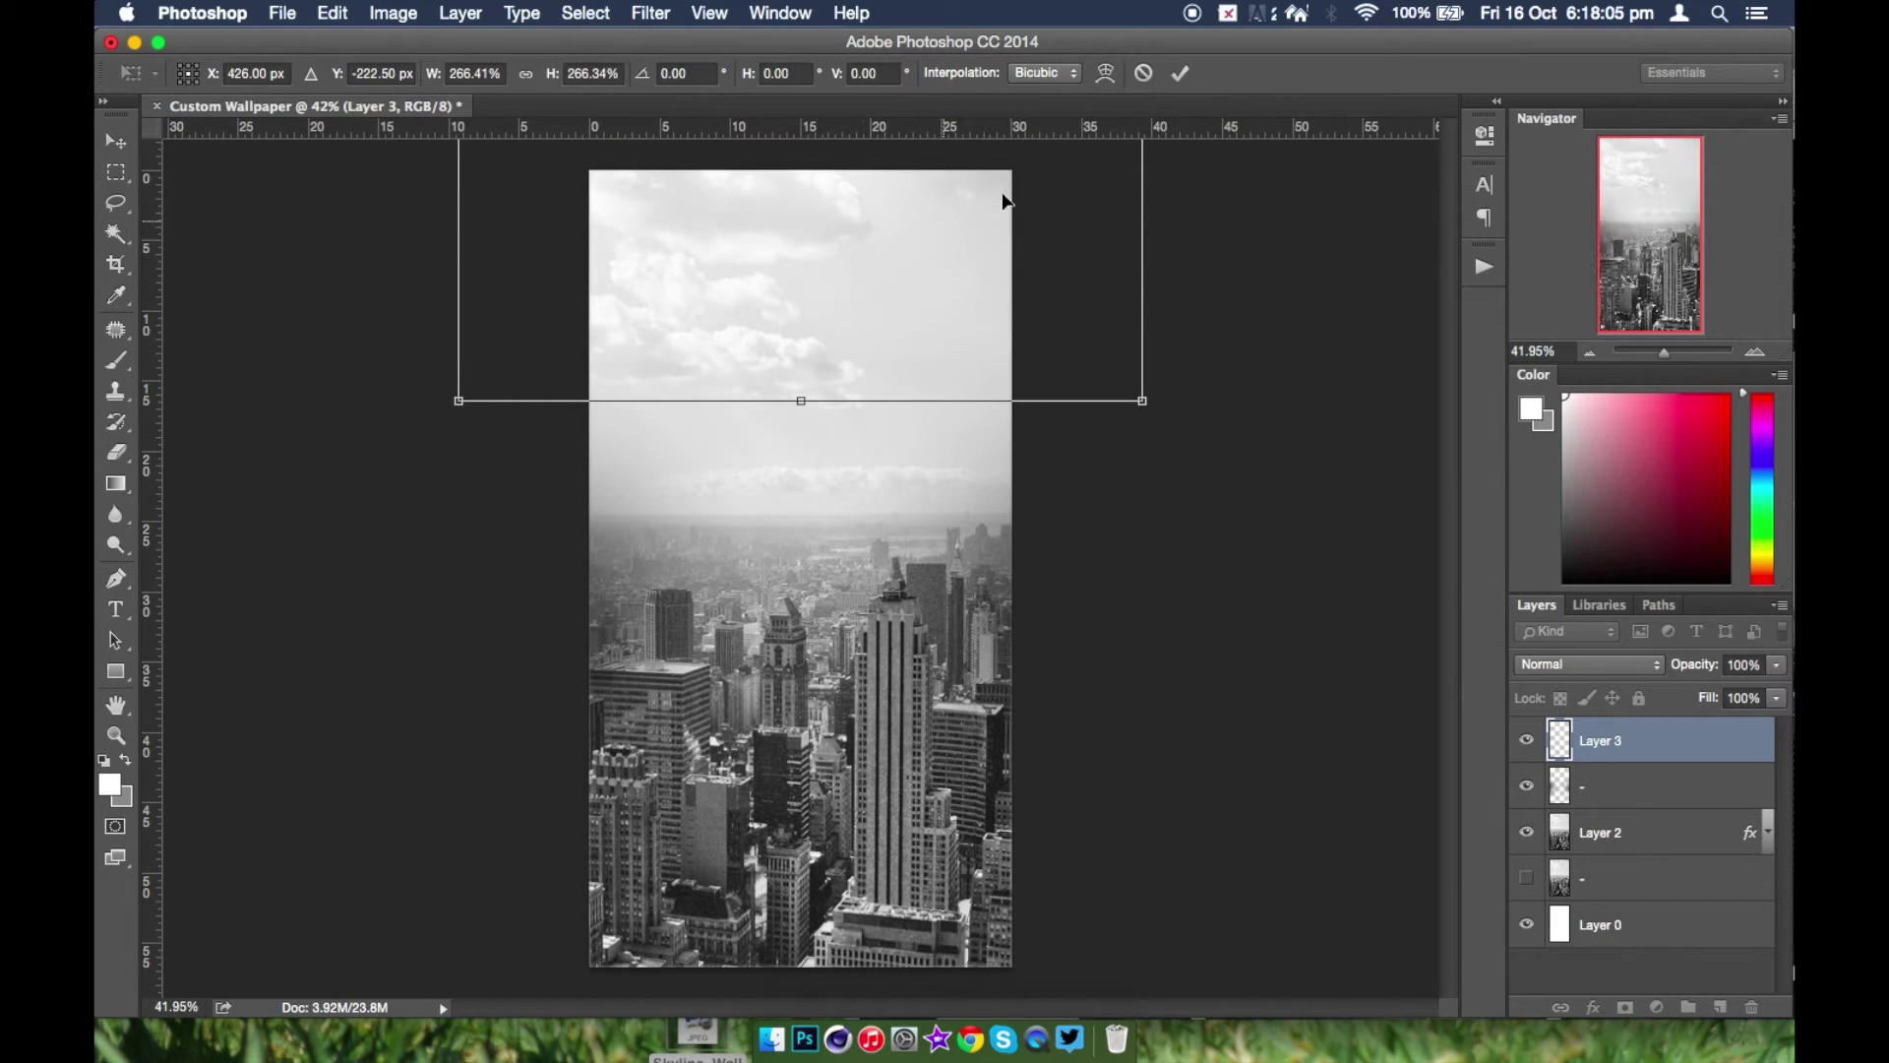
pyautogui.click(1143, 73)
pyautogui.press('BackSpace')
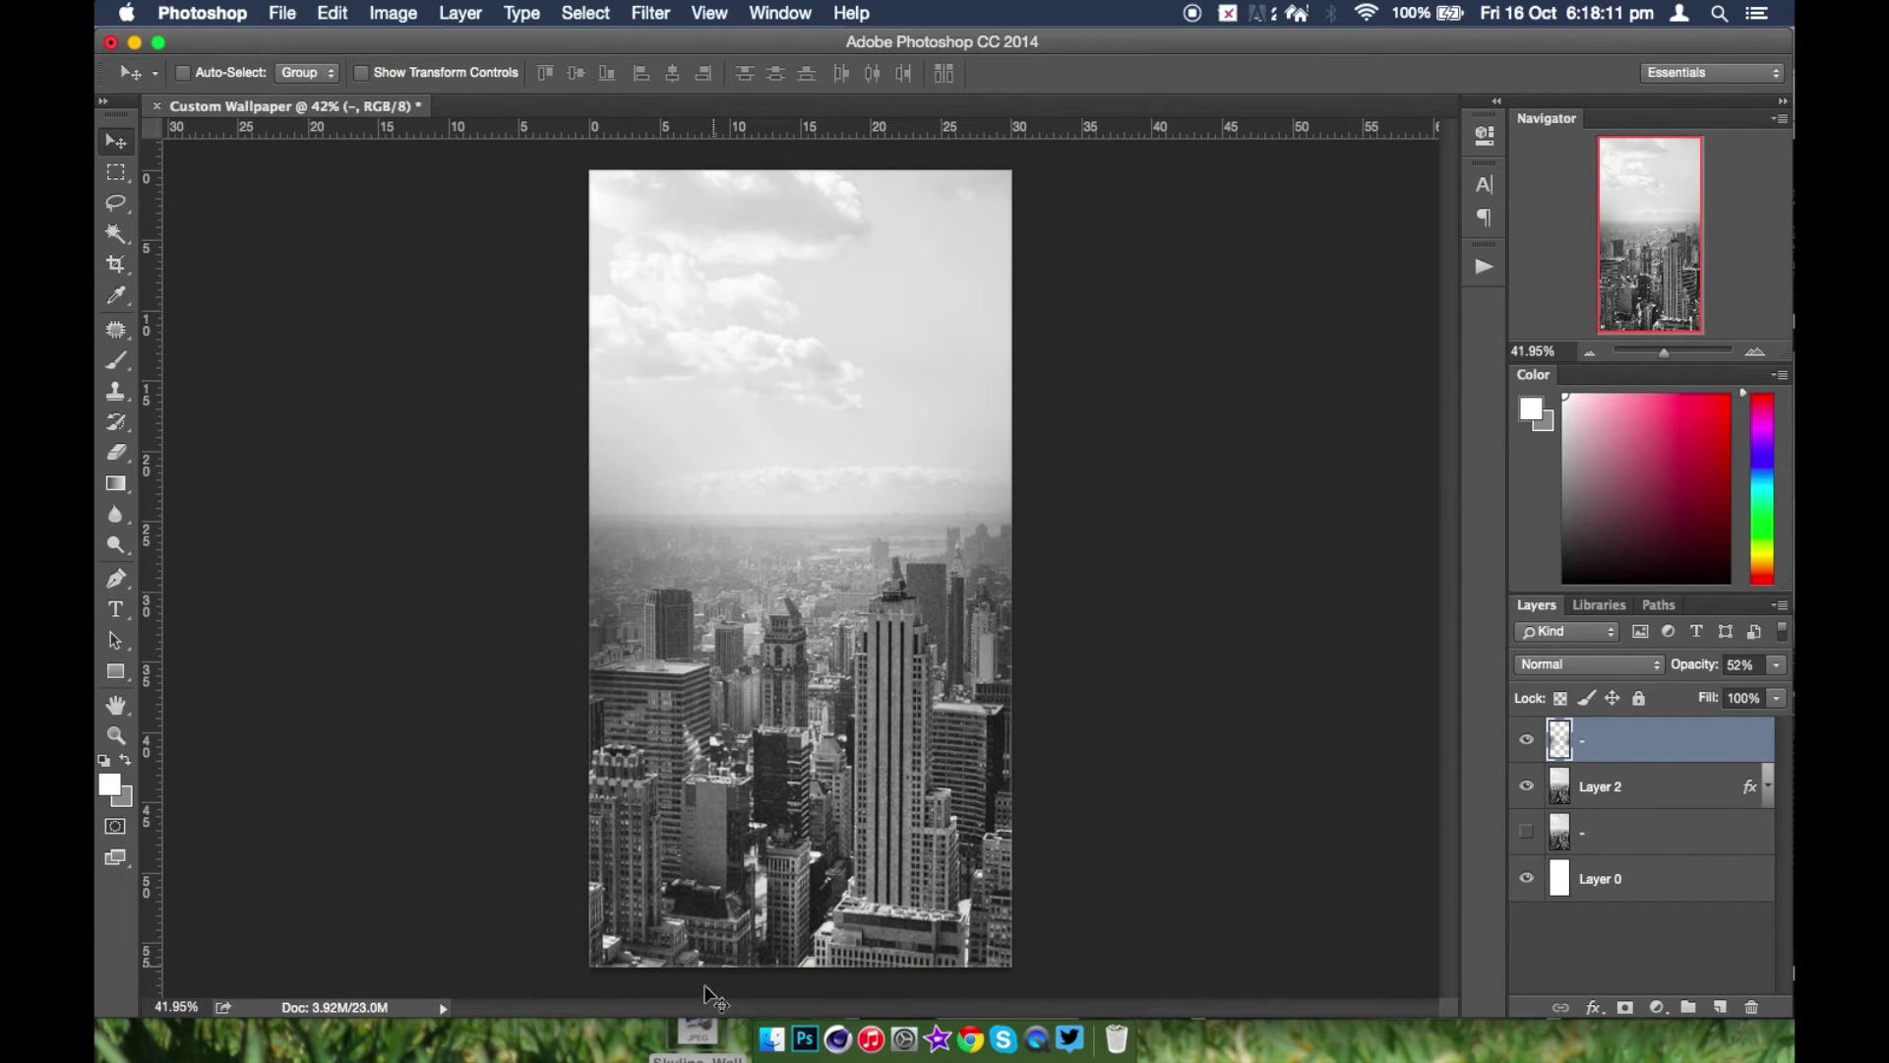
# - Browse Documents > Designing > Photoshop > Logos > Personal Stuff and drag 2D LOGO.psd onto the canvas
pyautogui.click(733, 993)
pyautogui.click(1024, 711)
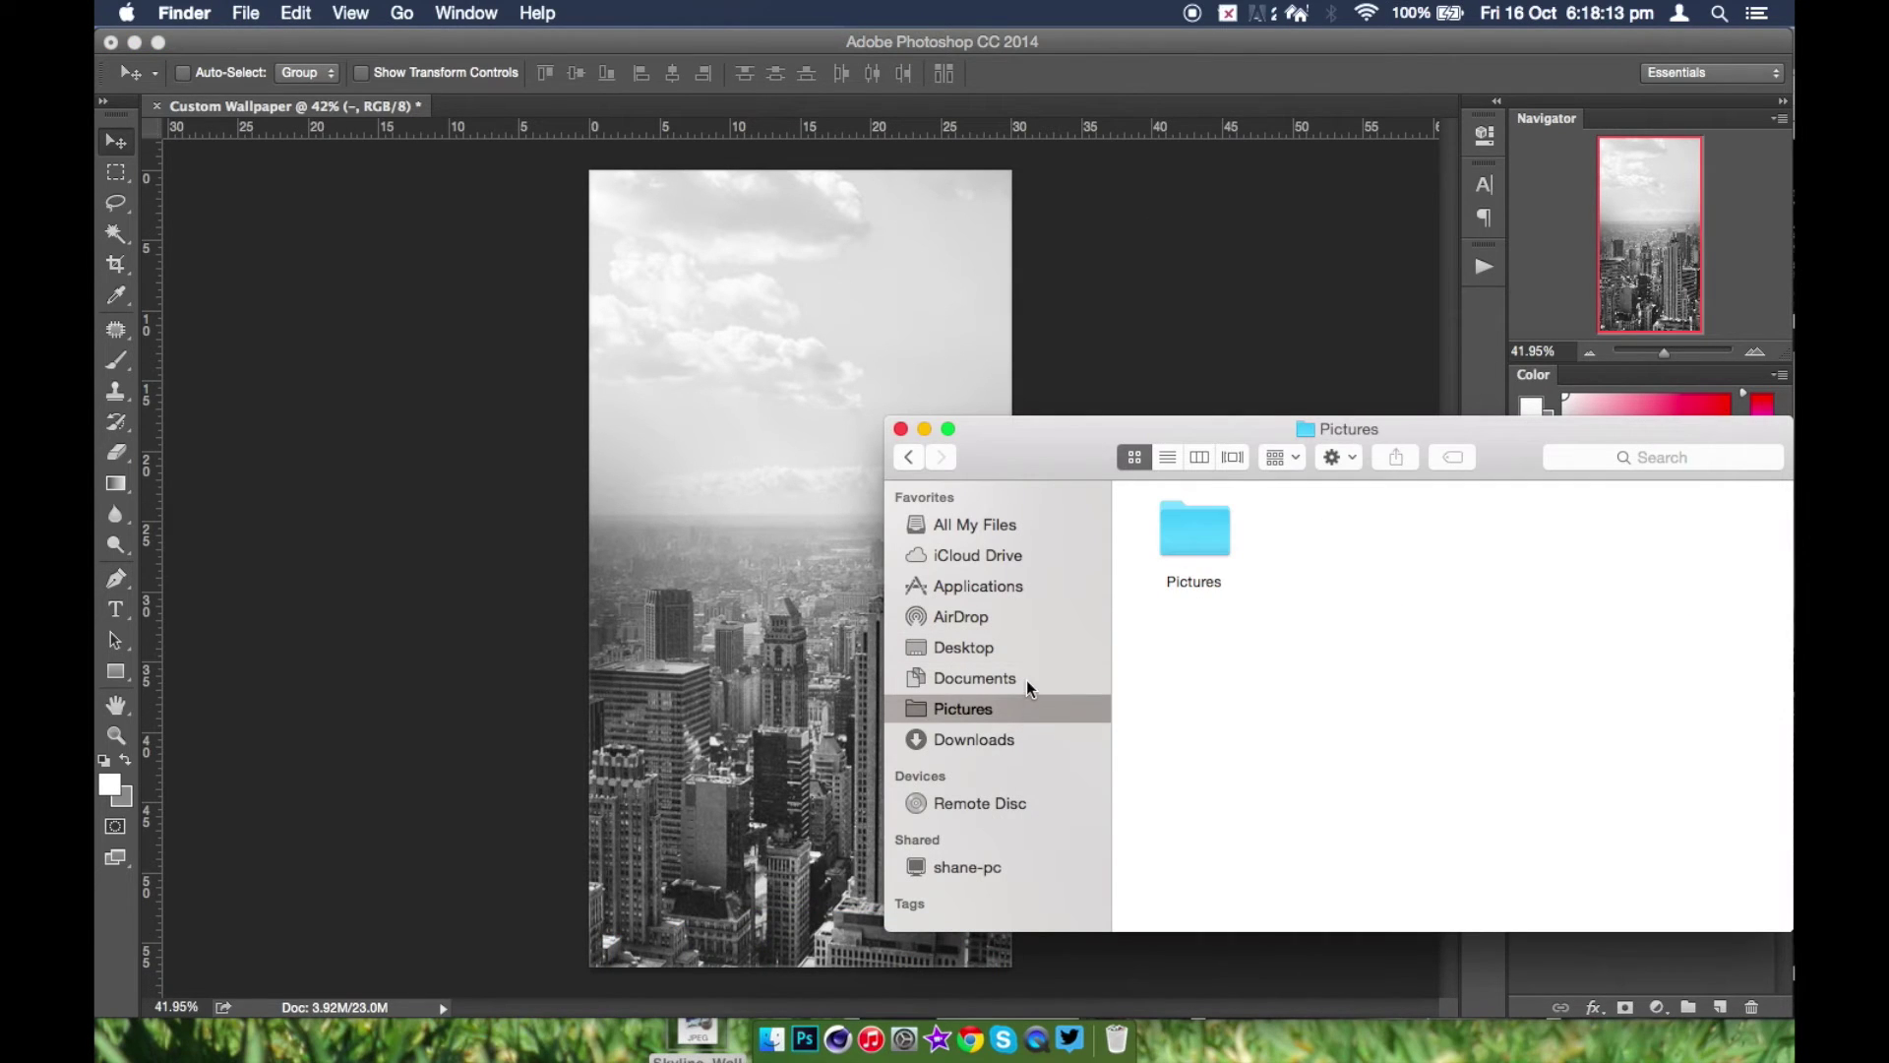
pyautogui.click(1025, 681)
pyautogui.doubleClick(1499, 522)
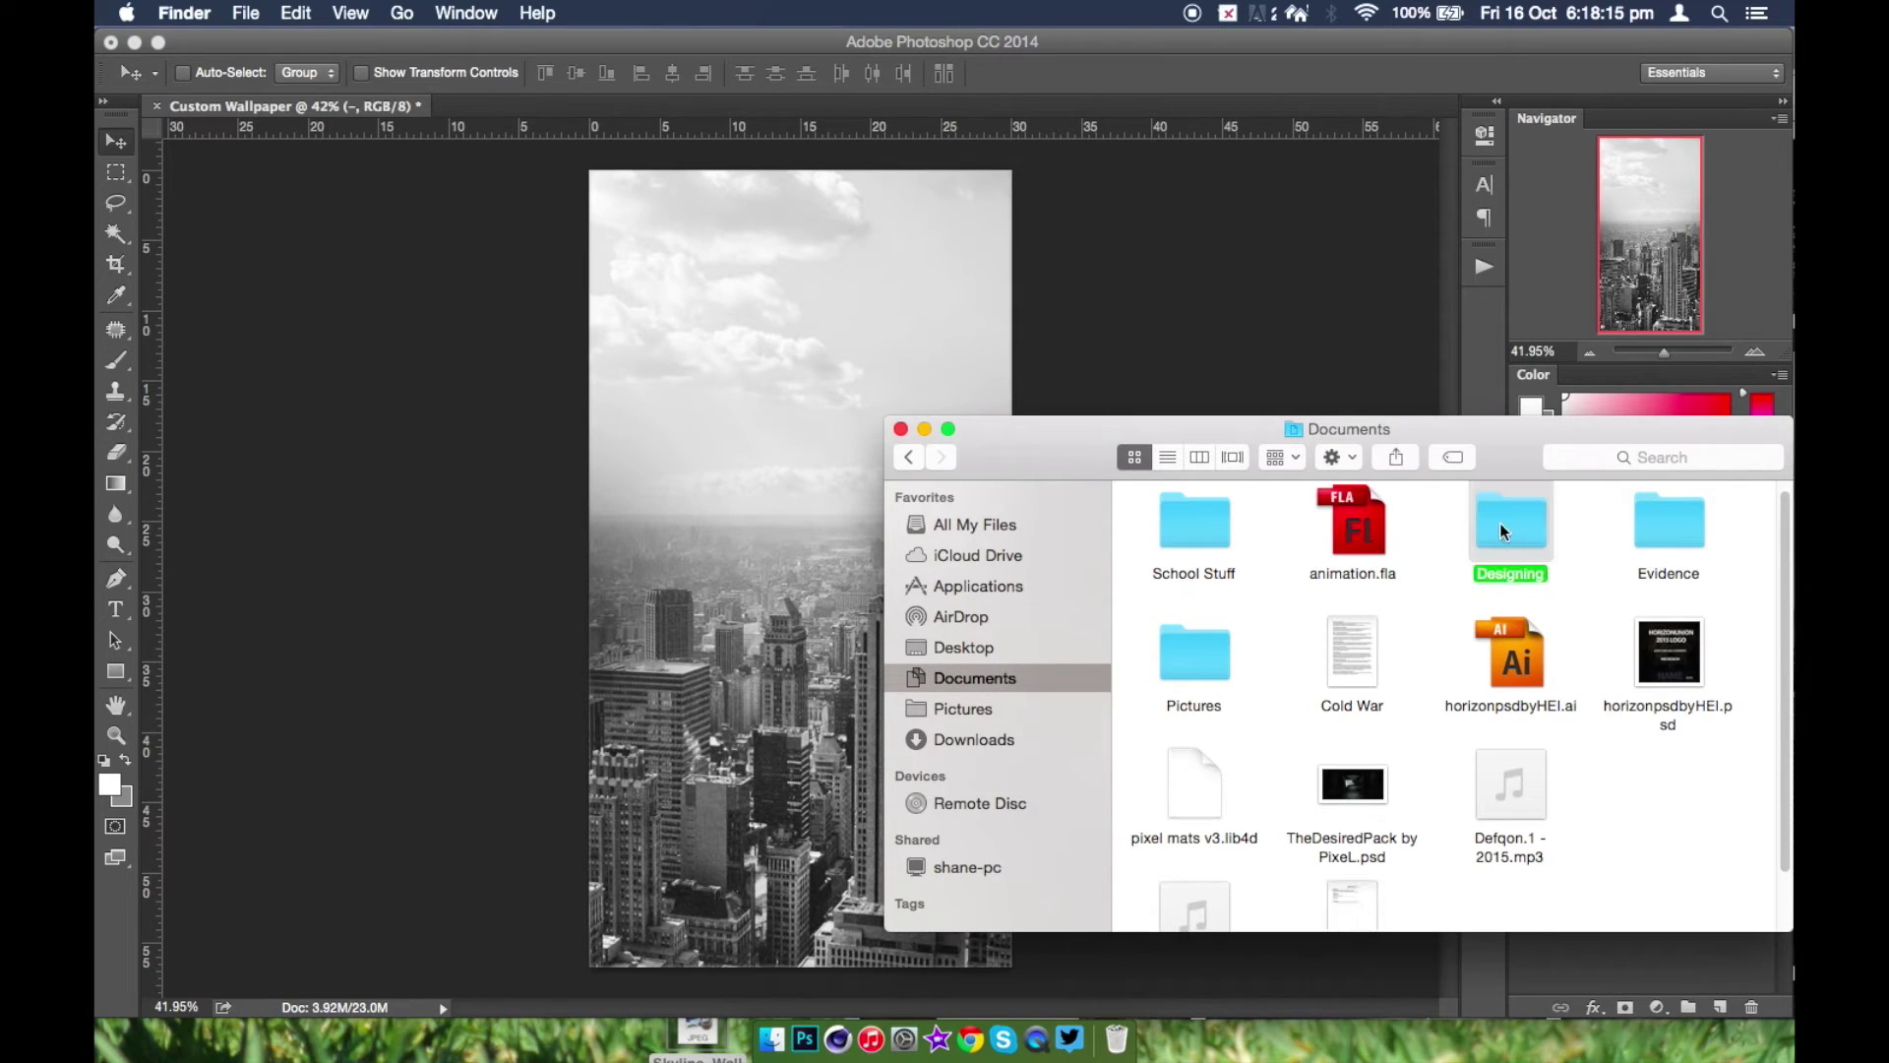
pyautogui.doubleClick(1503, 676)
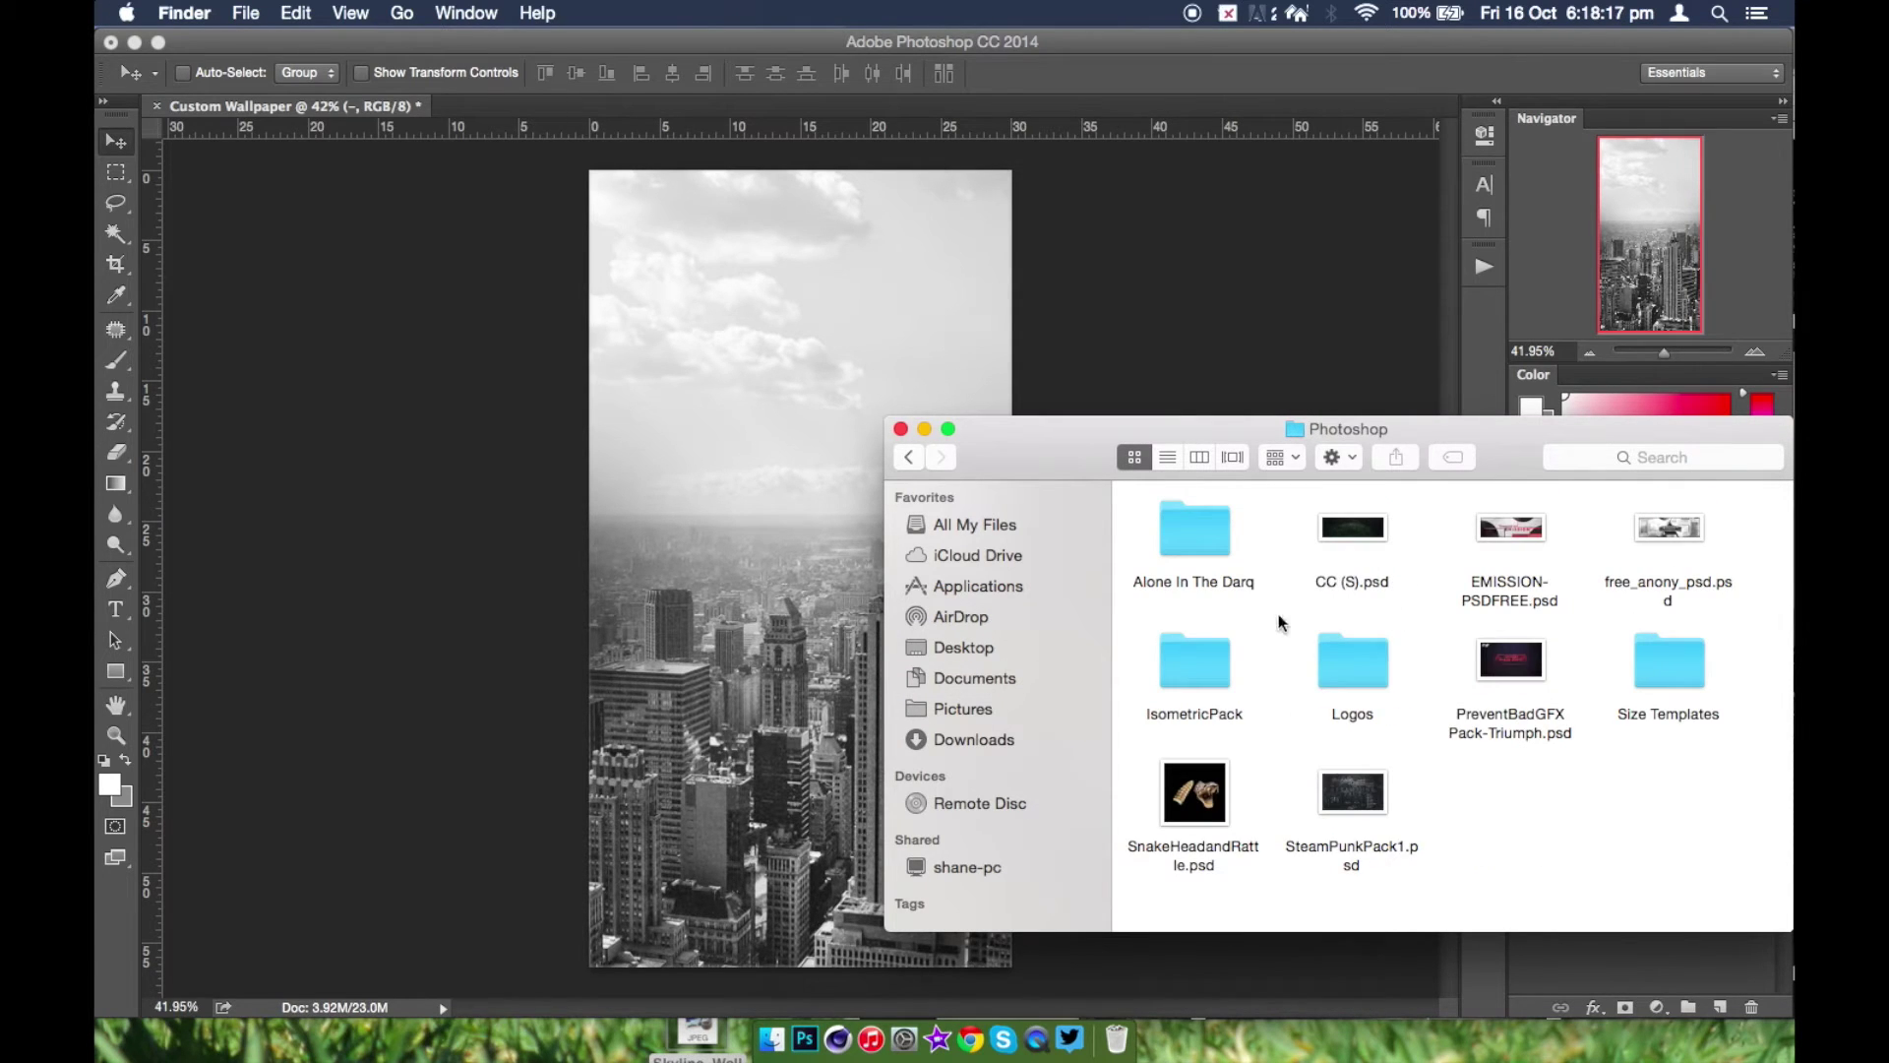
pyautogui.doubleClick(1341, 659)
pyautogui.doubleClick(1368, 806)
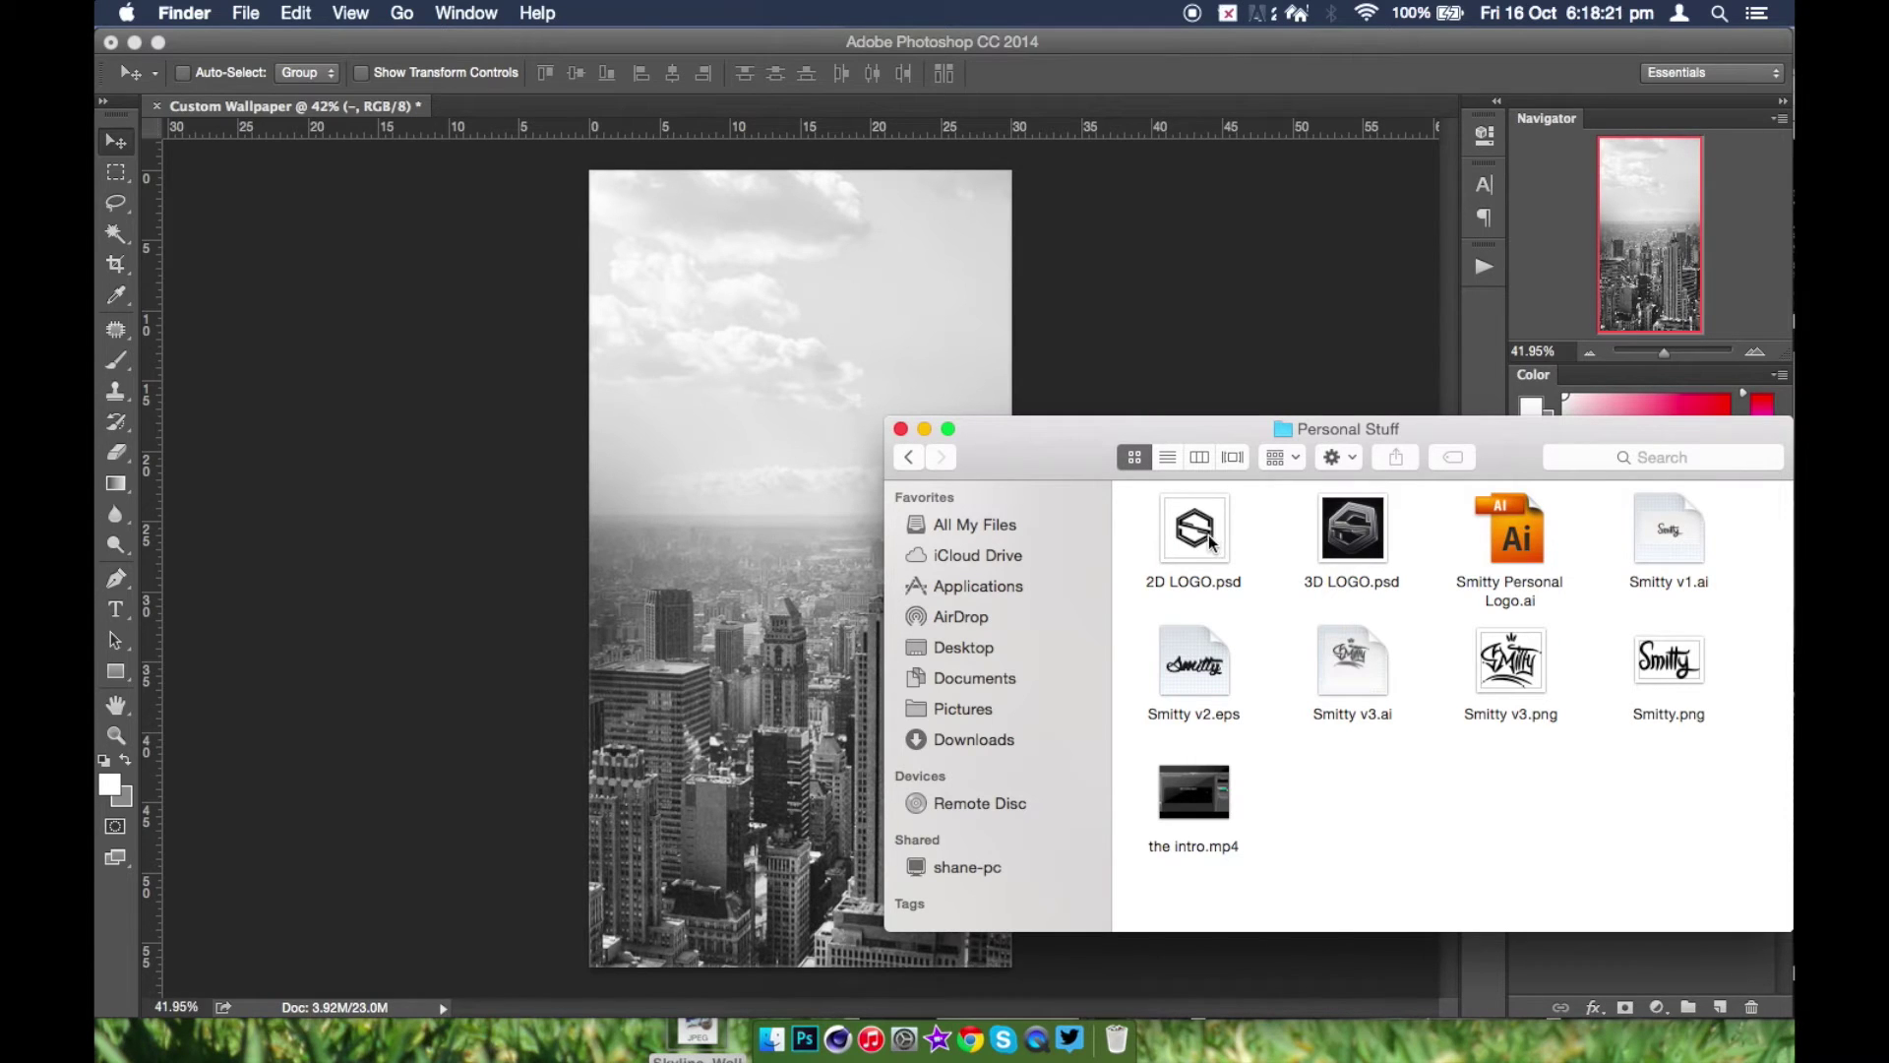
pyautogui.moveTo(1212, 539); pyautogui.dragTo(407, 467)
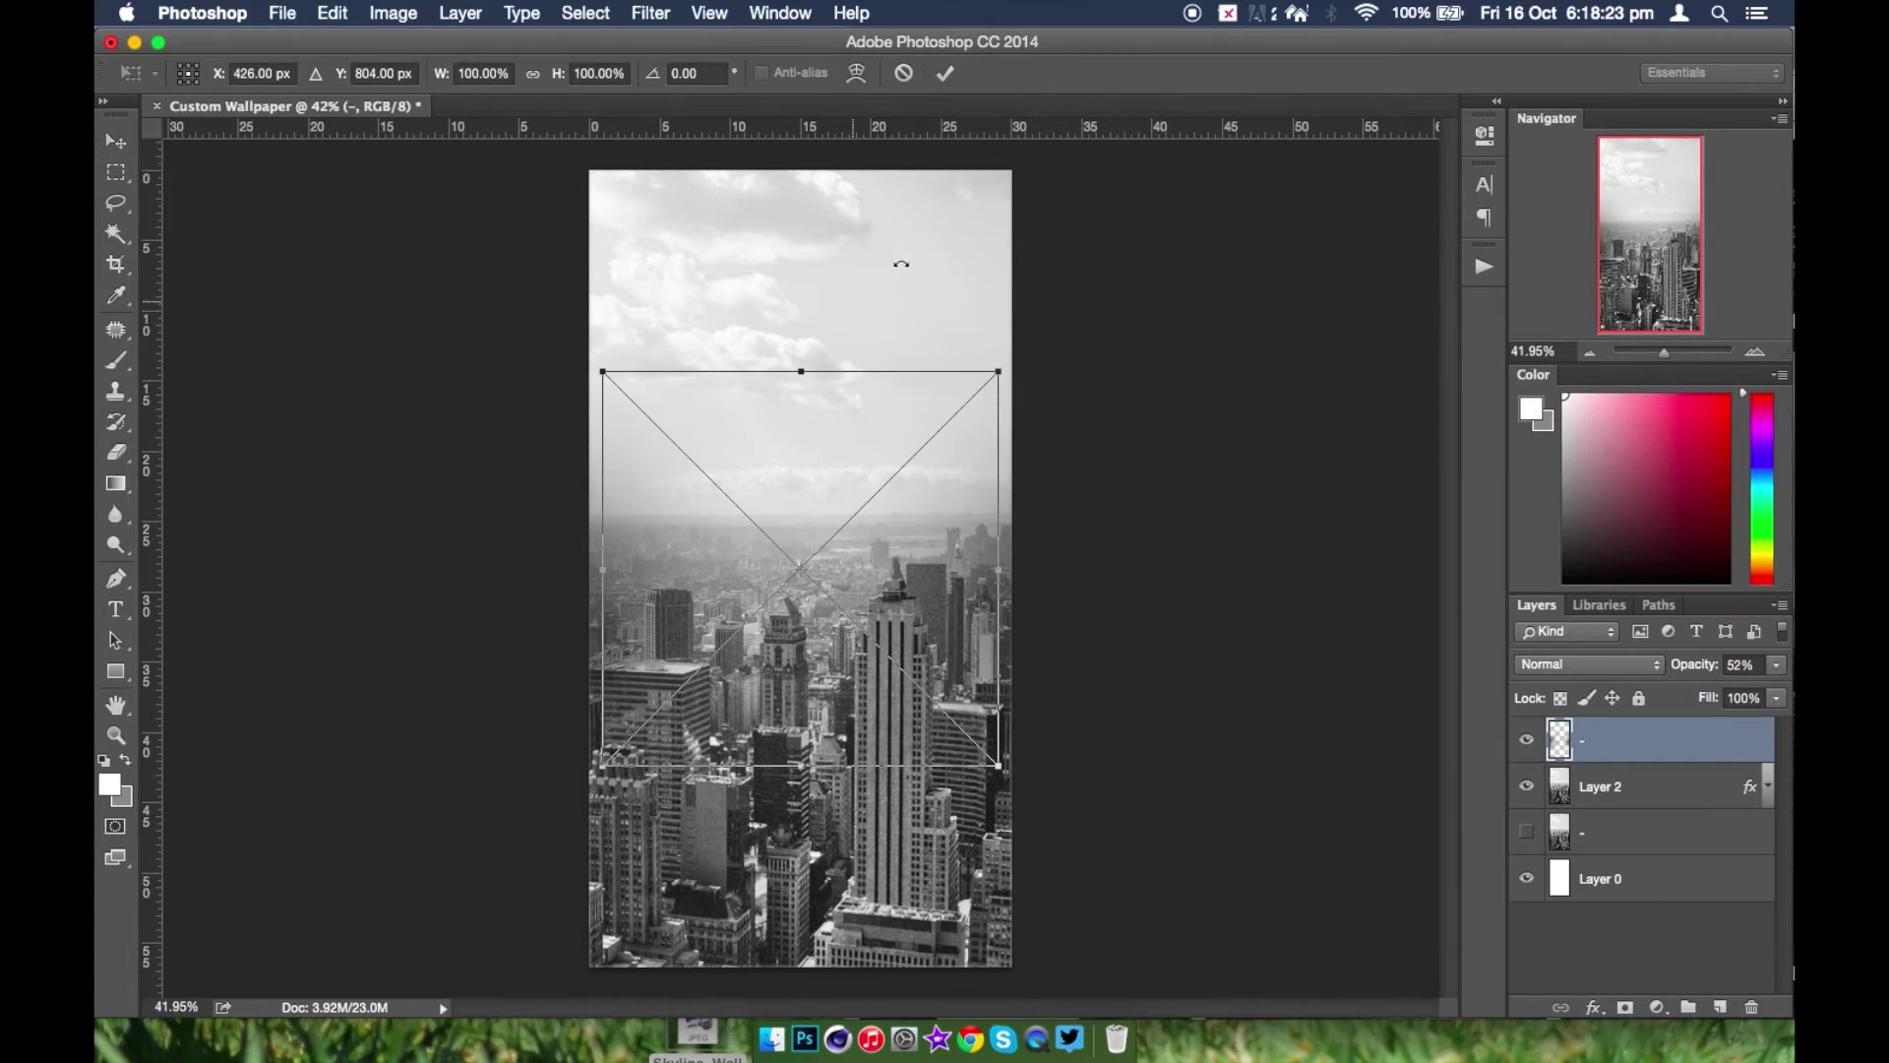
# - Commit the placed 2D LOGO, hide its layer, and pick the 523 px hexagon S logo brush
pyautogui.click(942, 82)
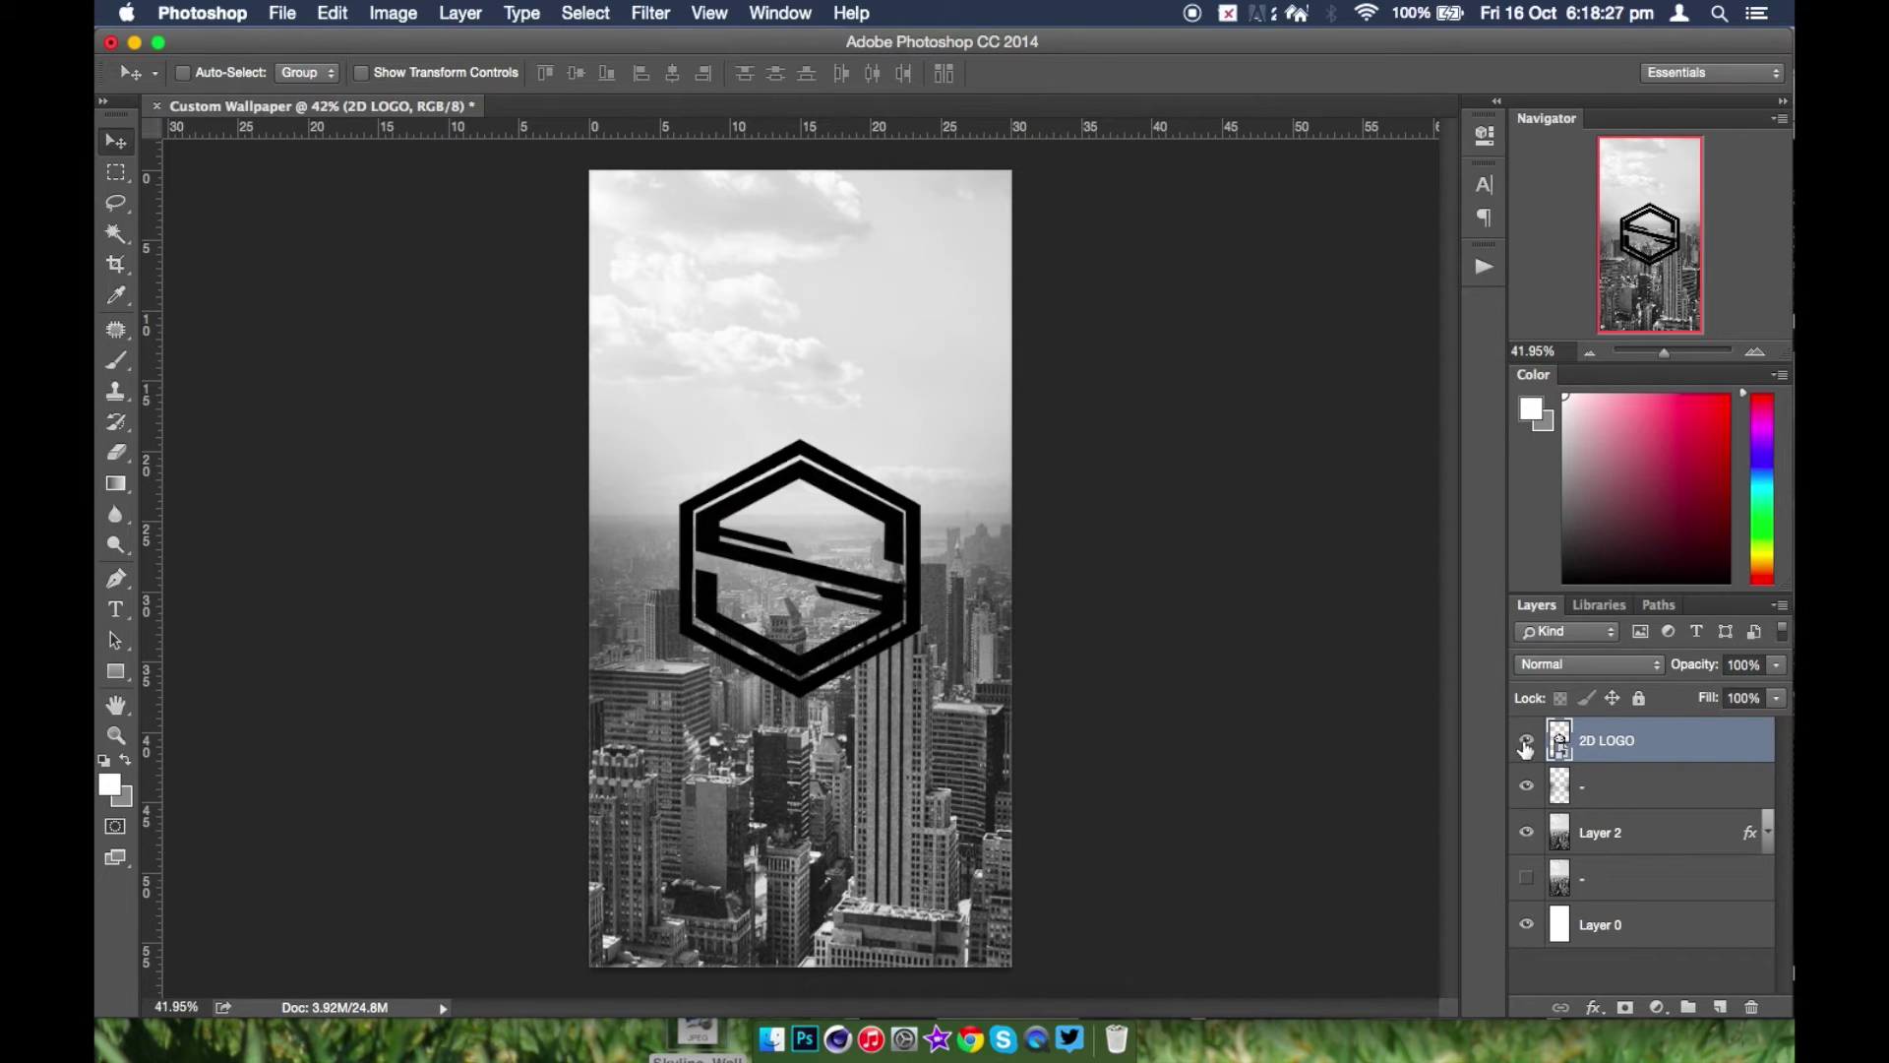
pyautogui.click(1525, 743)
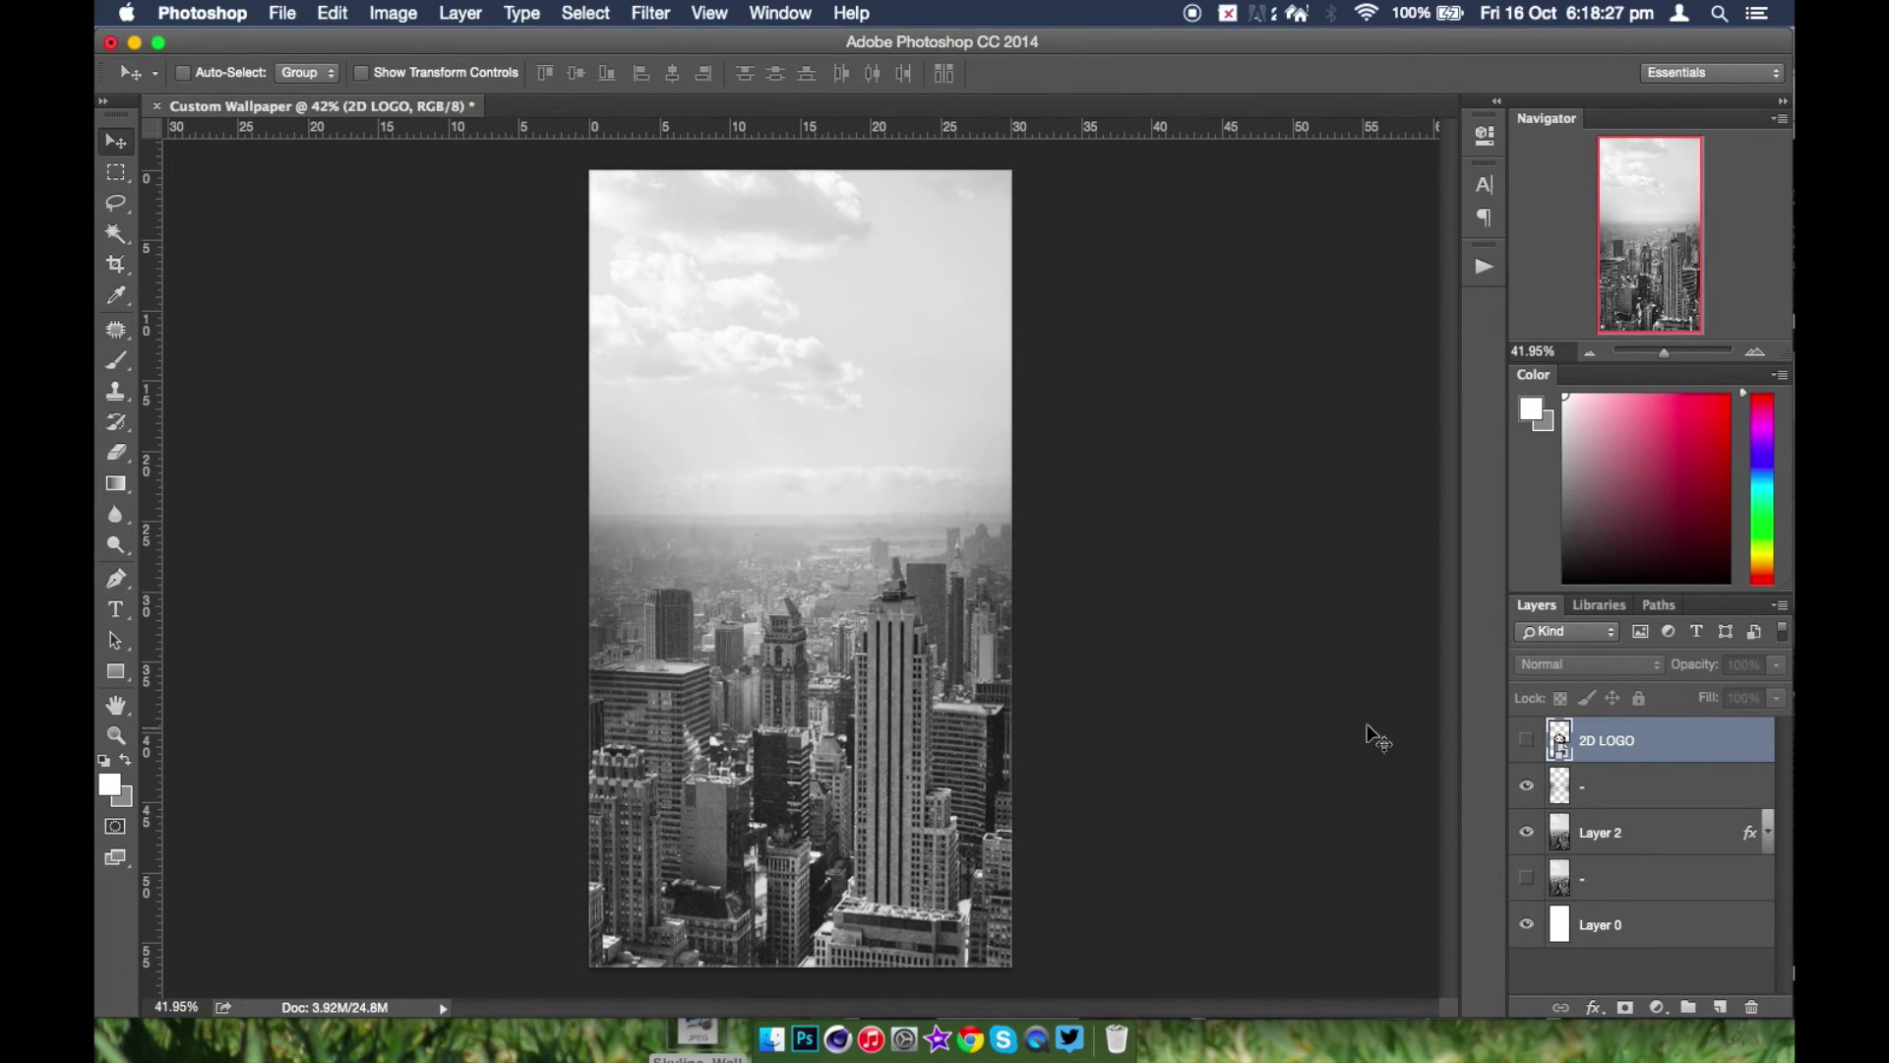
pyautogui.click(118, 363)
pyautogui.click(197, 74)
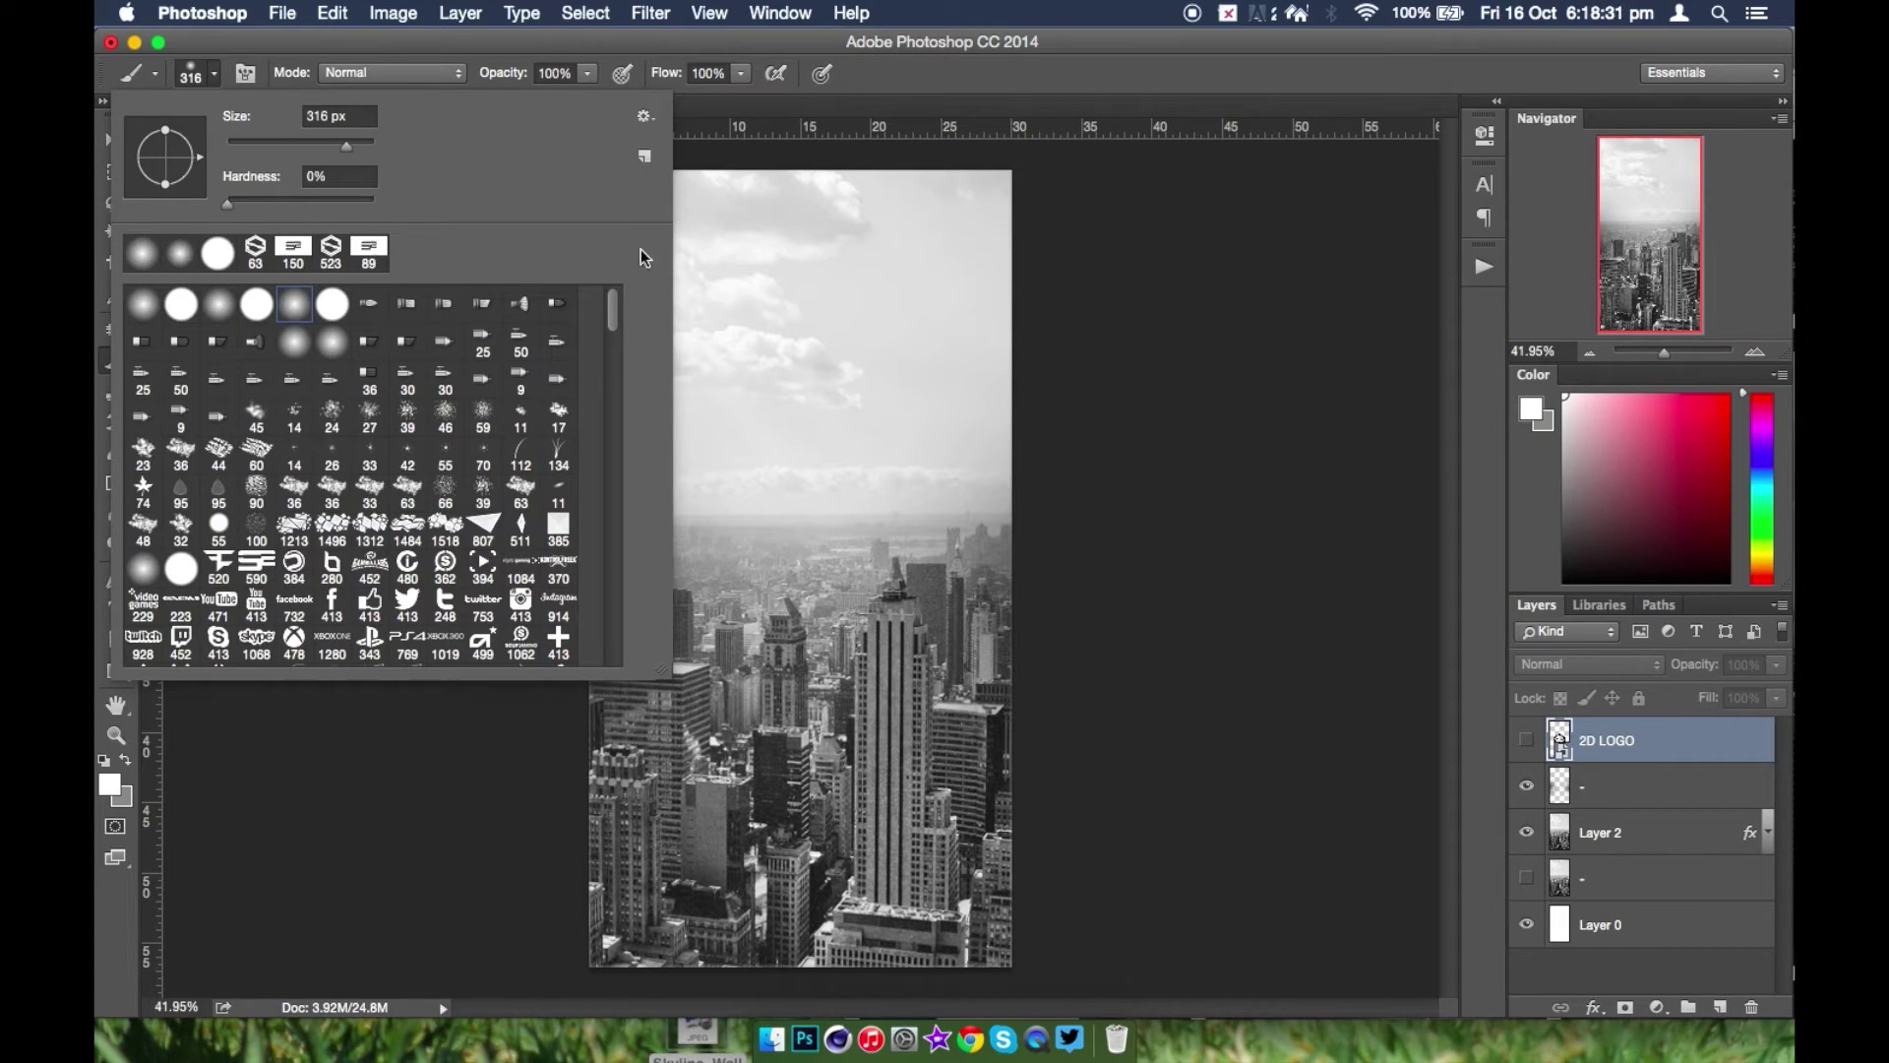
pyautogui.moveTo(616, 292); pyautogui.dragTo(618, 652)
pyautogui.click(370, 647)
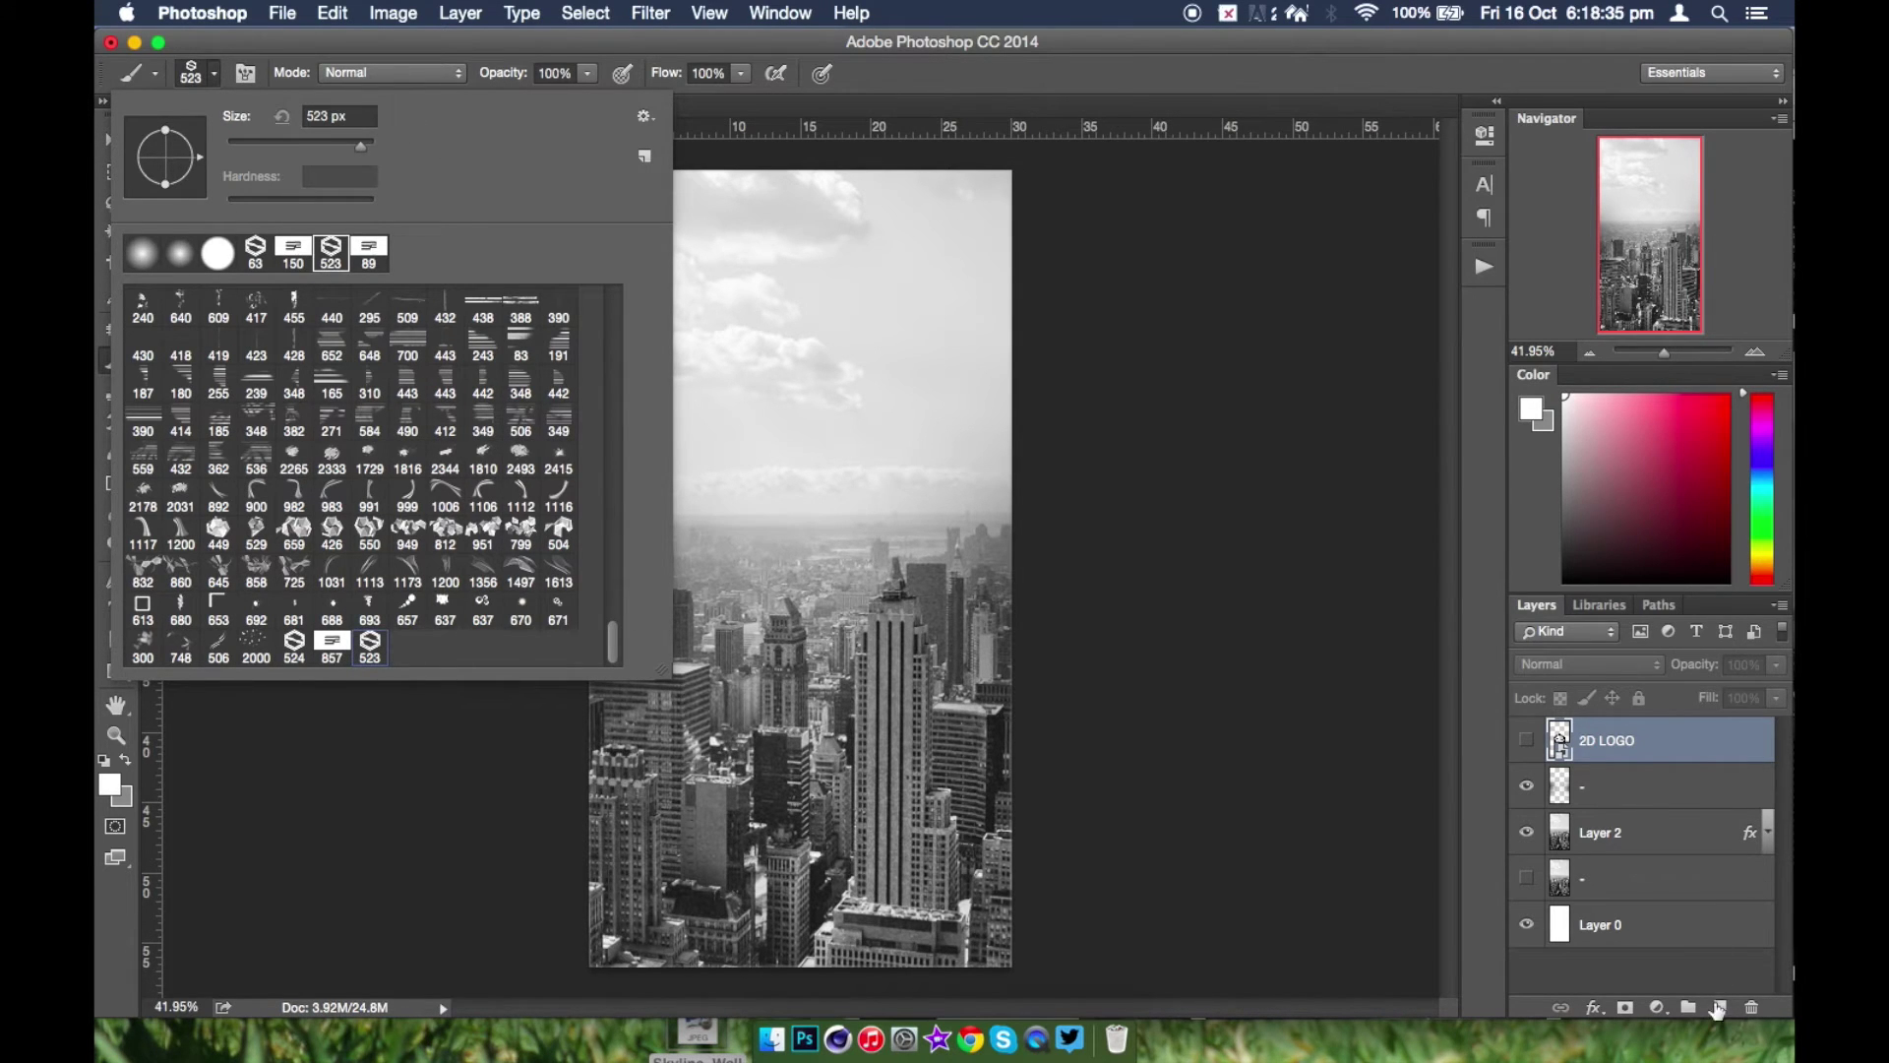
# - Stamp the white S logo on a new layer at the canvas centre and nudge it slightly lower
pyautogui.click(1717, 1009)
pyautogui.click(798, 523)
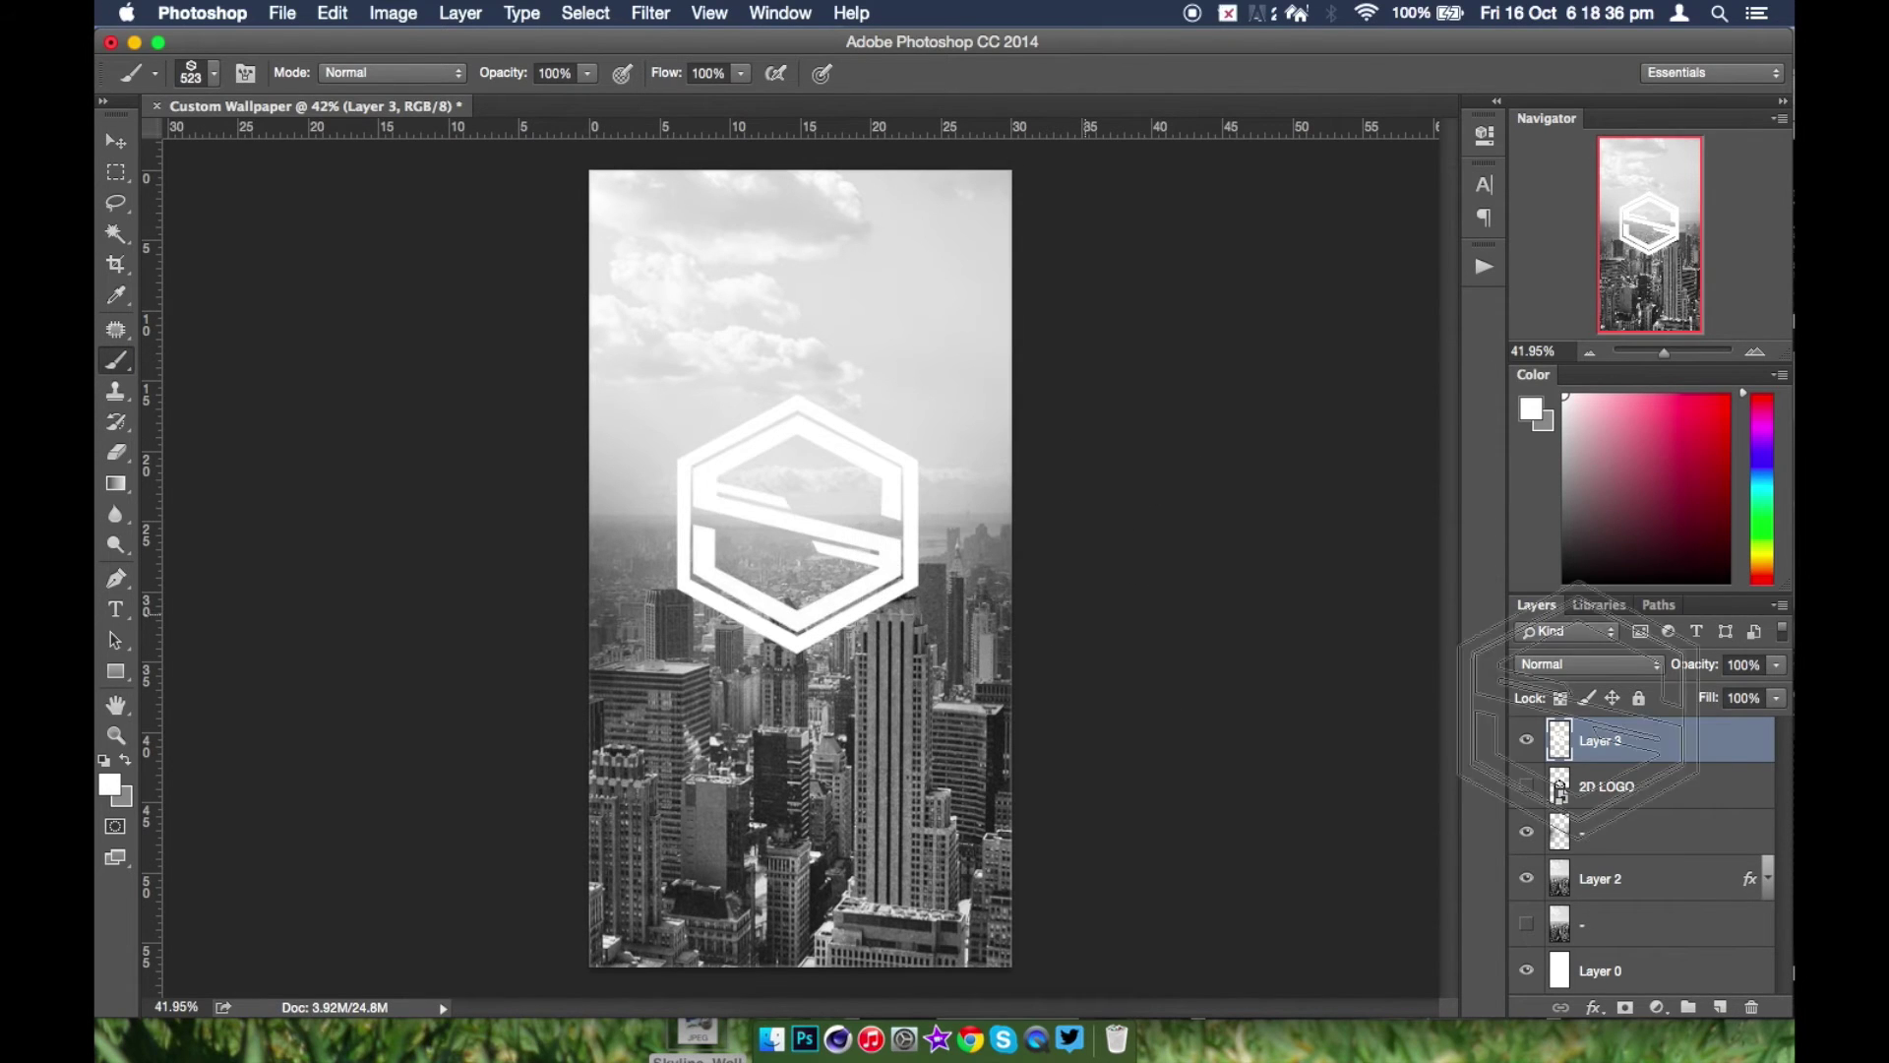
pyautogui.click(108, 138)
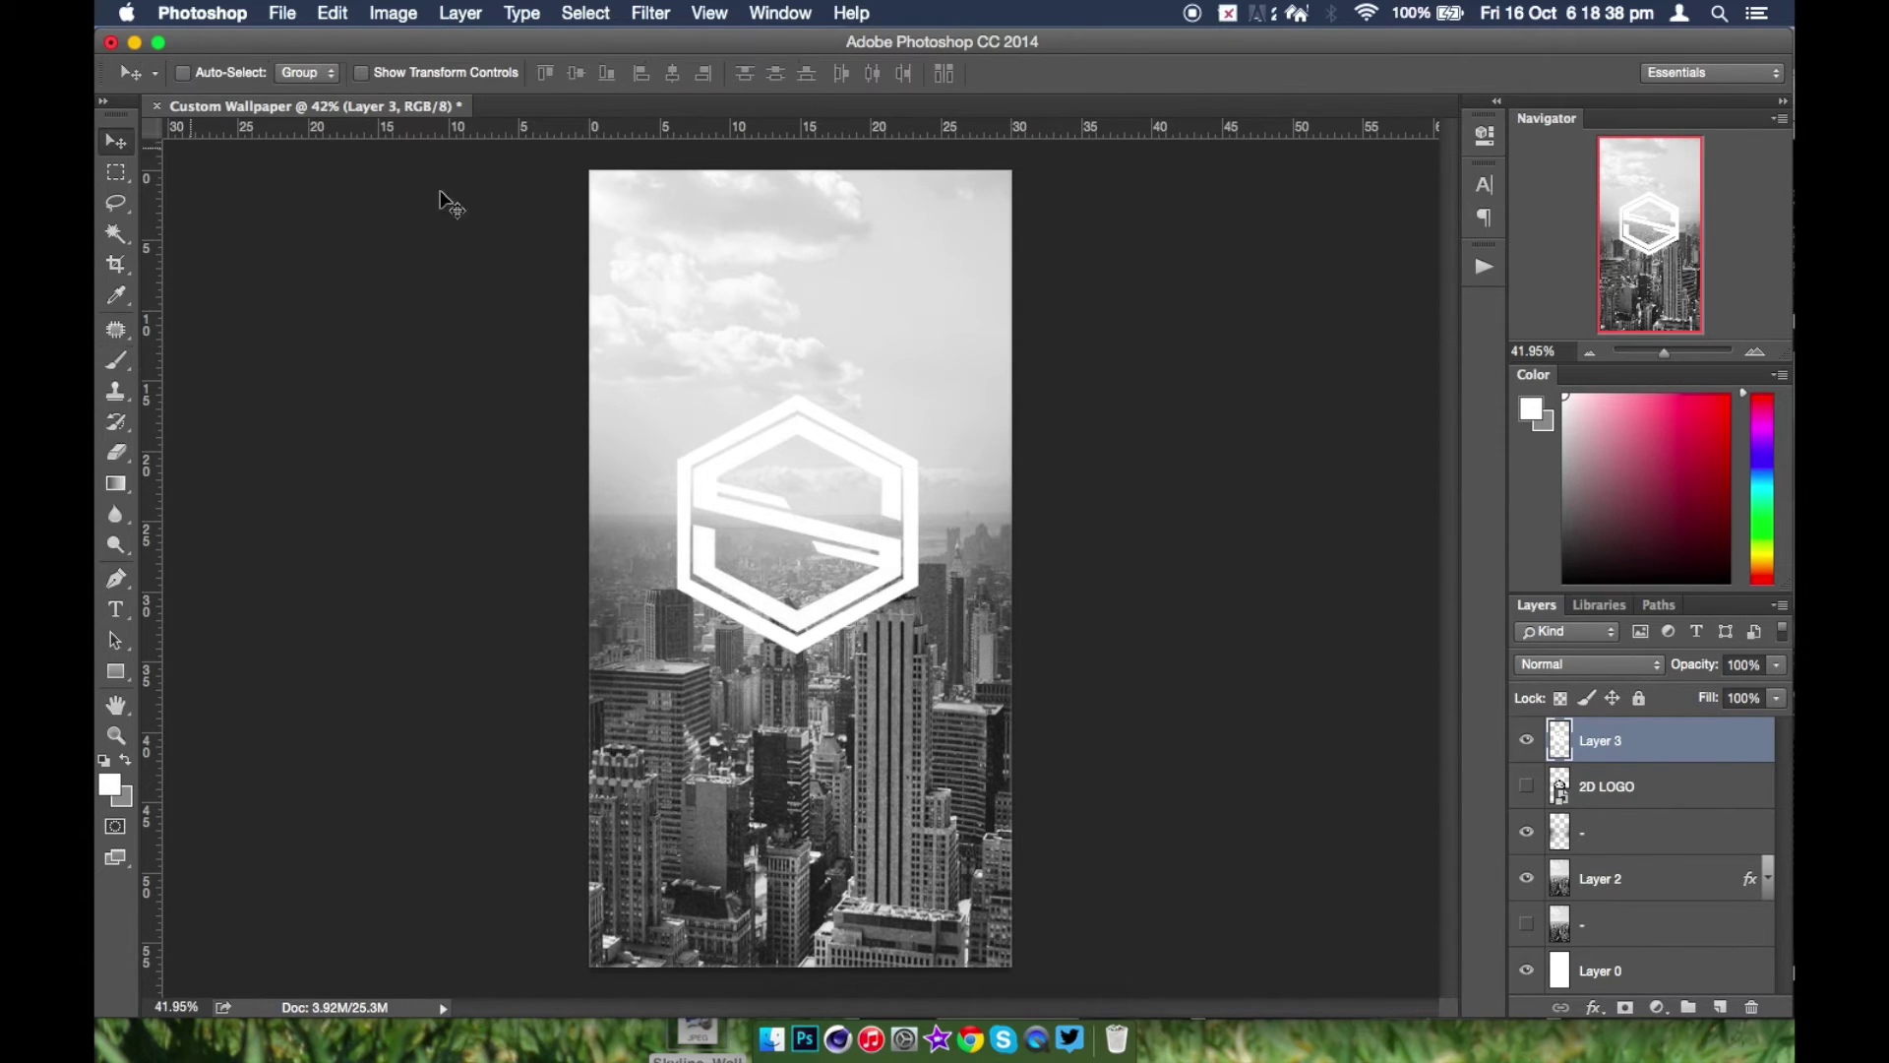
pyautogui.moveTo(778, 396); pyautogui.dragTo(780, 404)
pyautogui.click(1682, 787)
# - Delete the 2D LOGO layer and give Layer 3 a black Color Overlay
pyautogui.press('BackSpace')
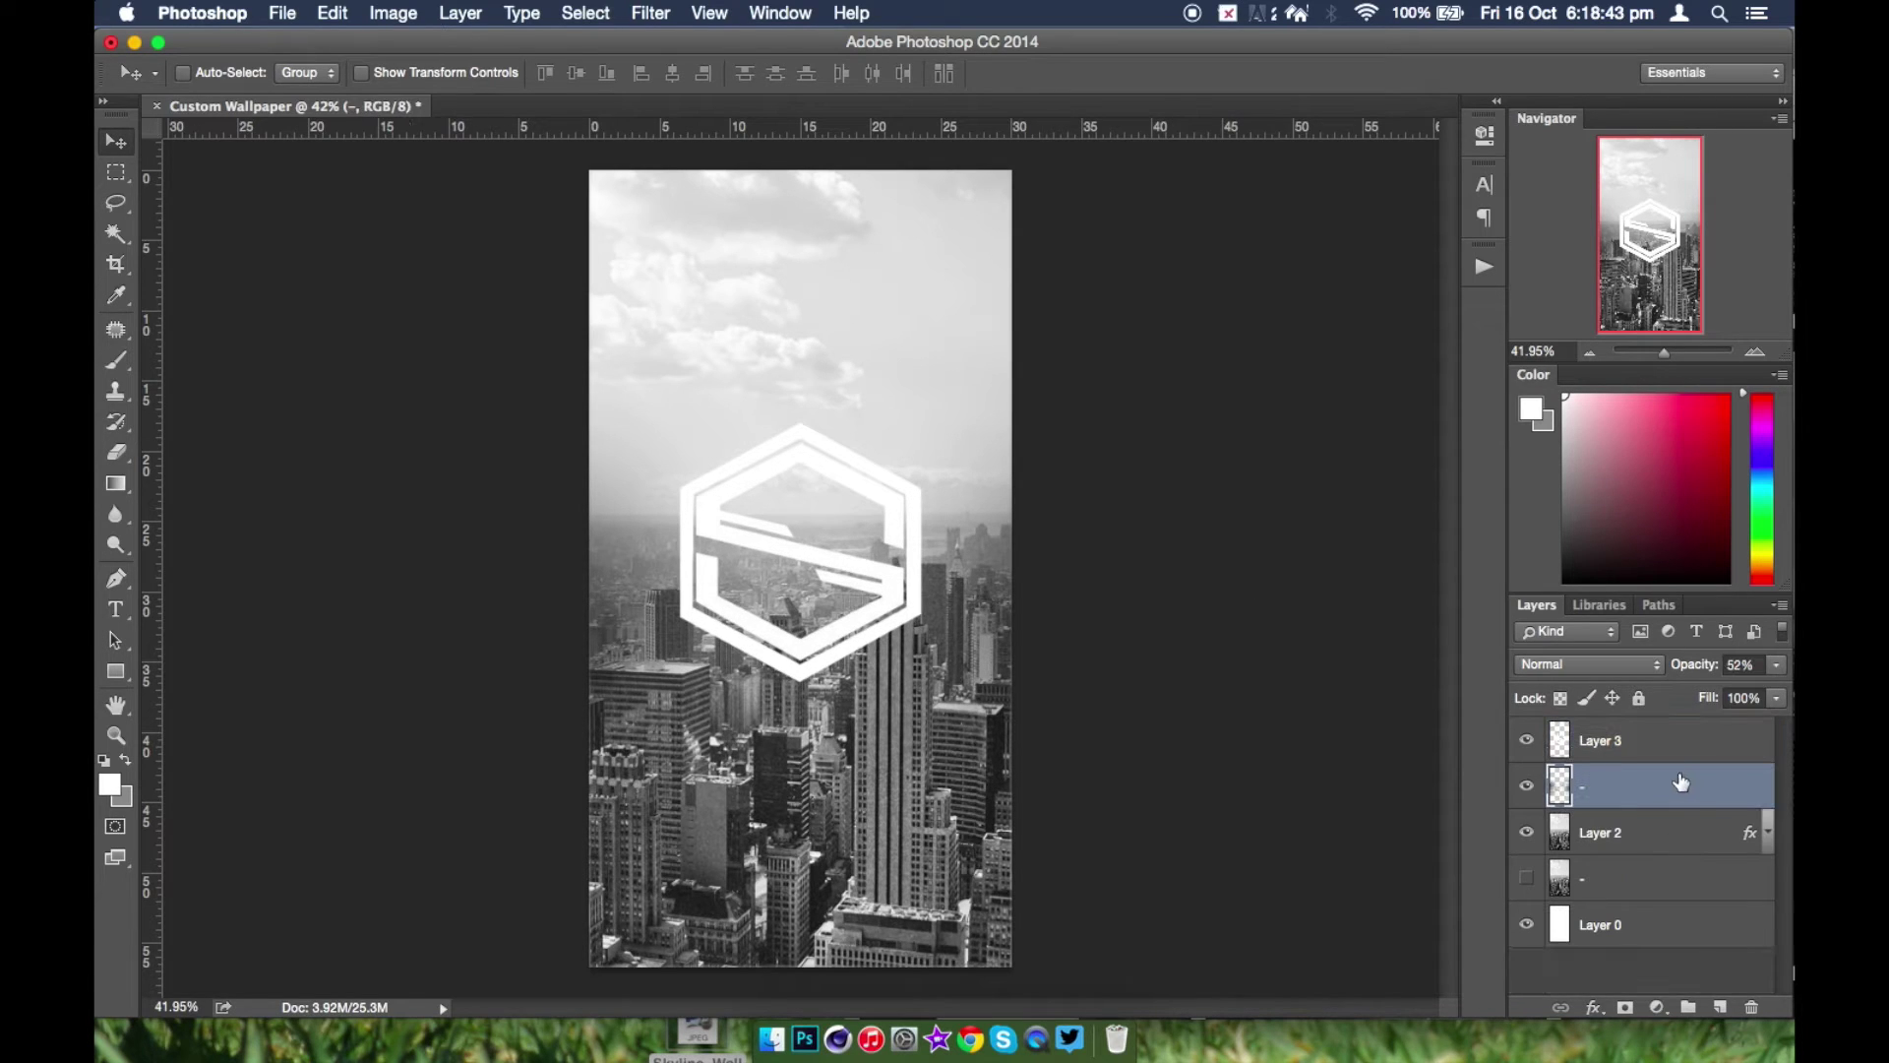
pyautogui.click(1723, 743)
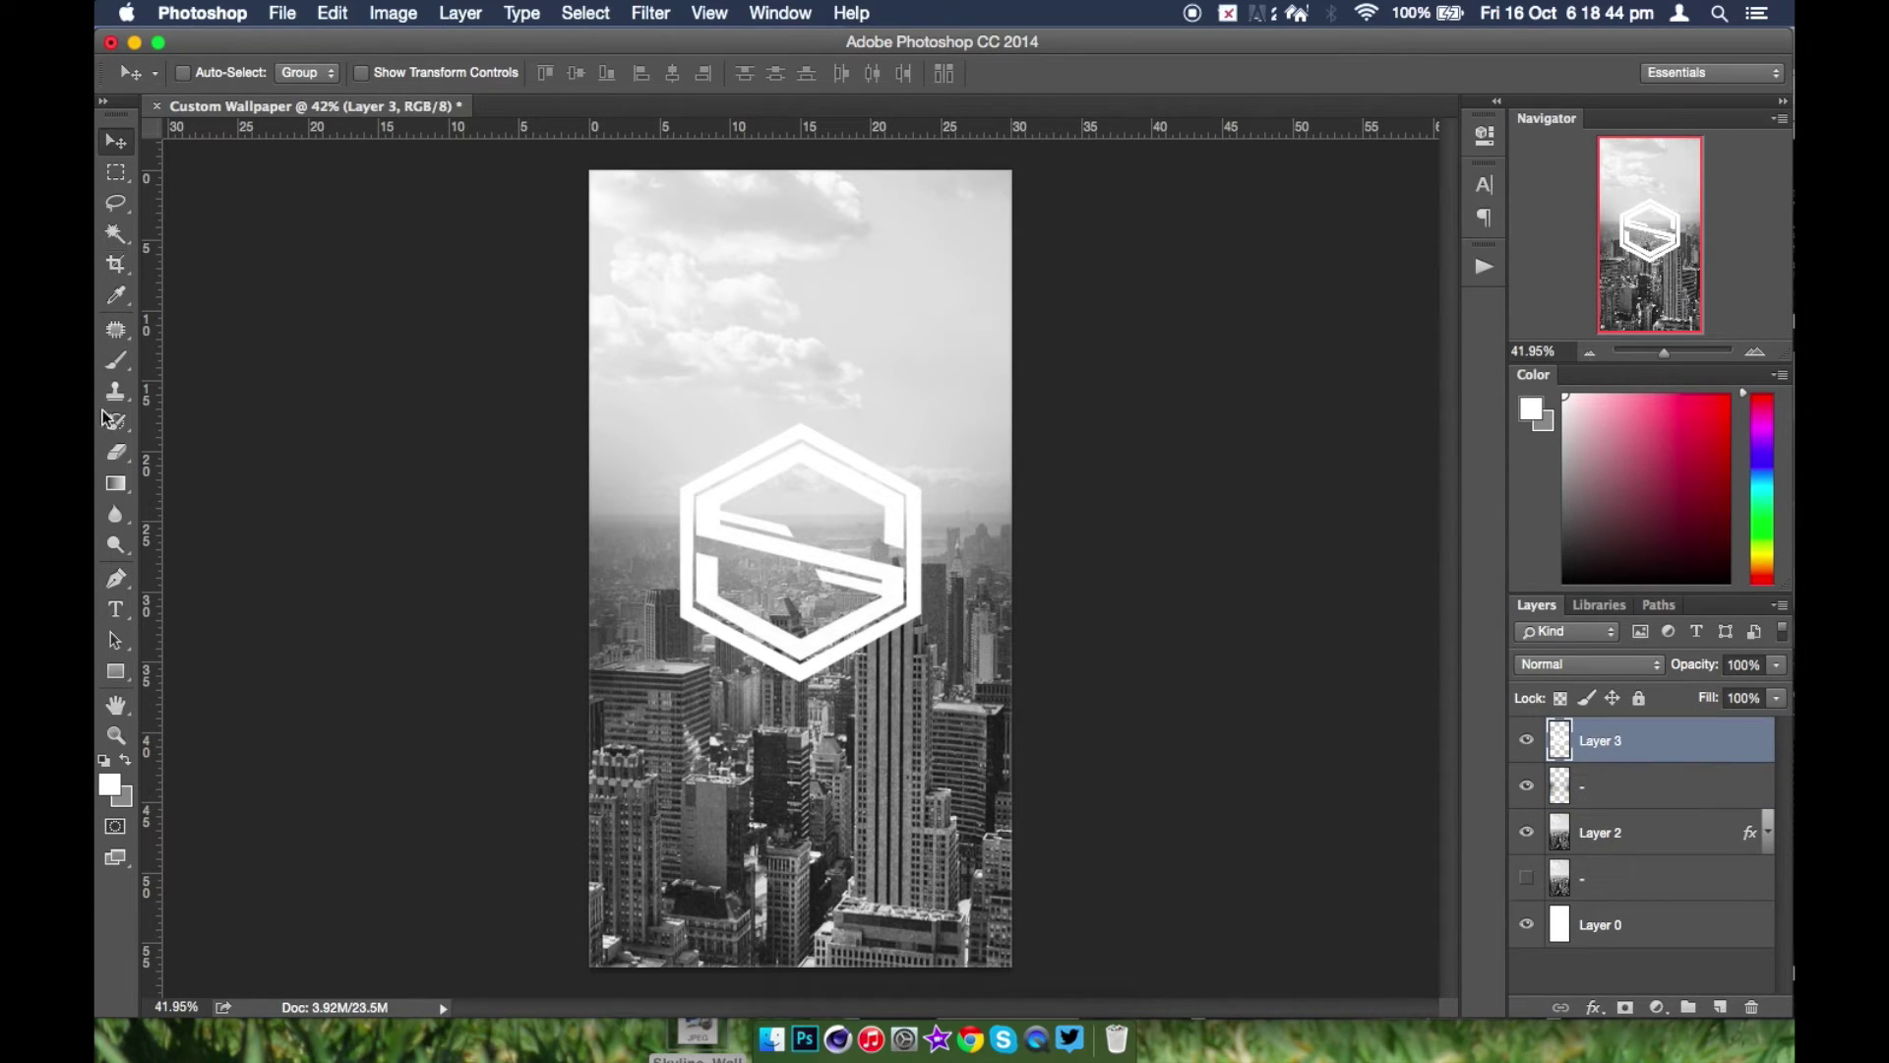
pyautogui.doubleClick(1644, 740)
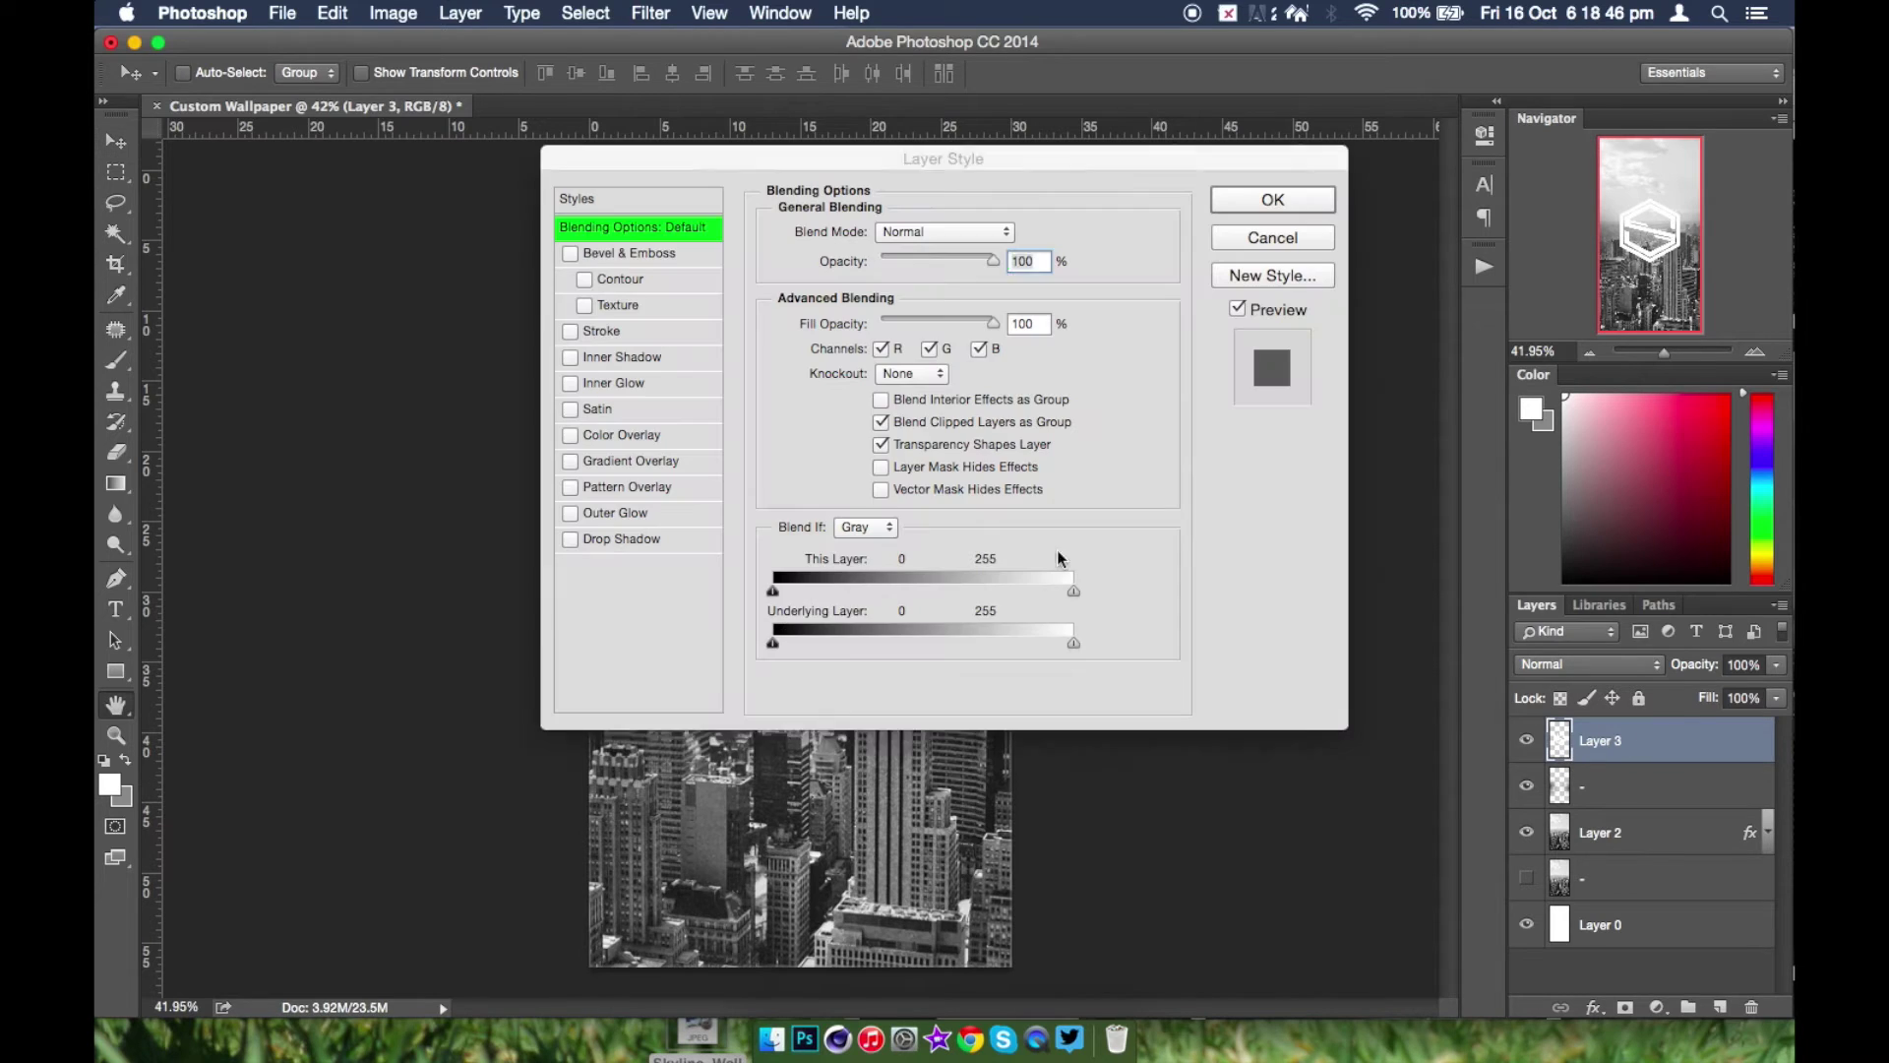
pyautogui.click(622, 434)
pyautogui.click(1011, 233)
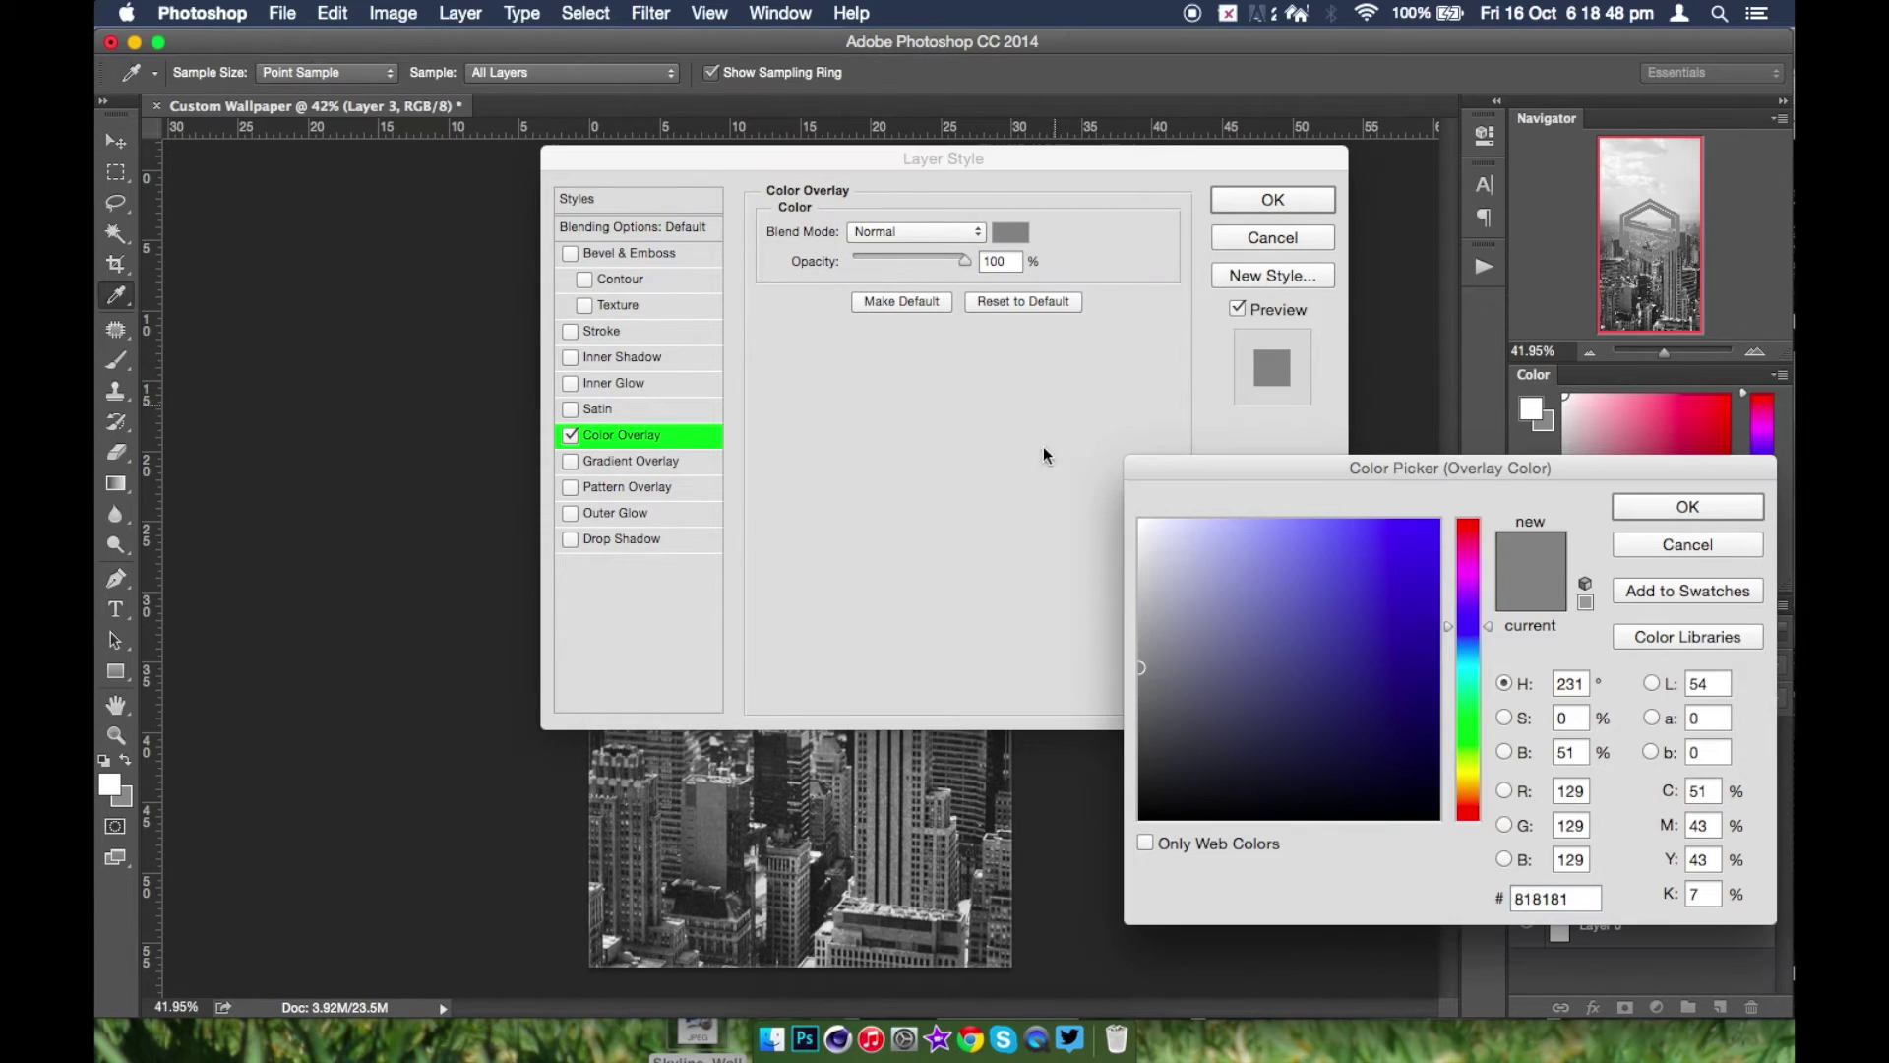
pyautogui.click(1153, 819)
pyautogui.click(1687, 502)
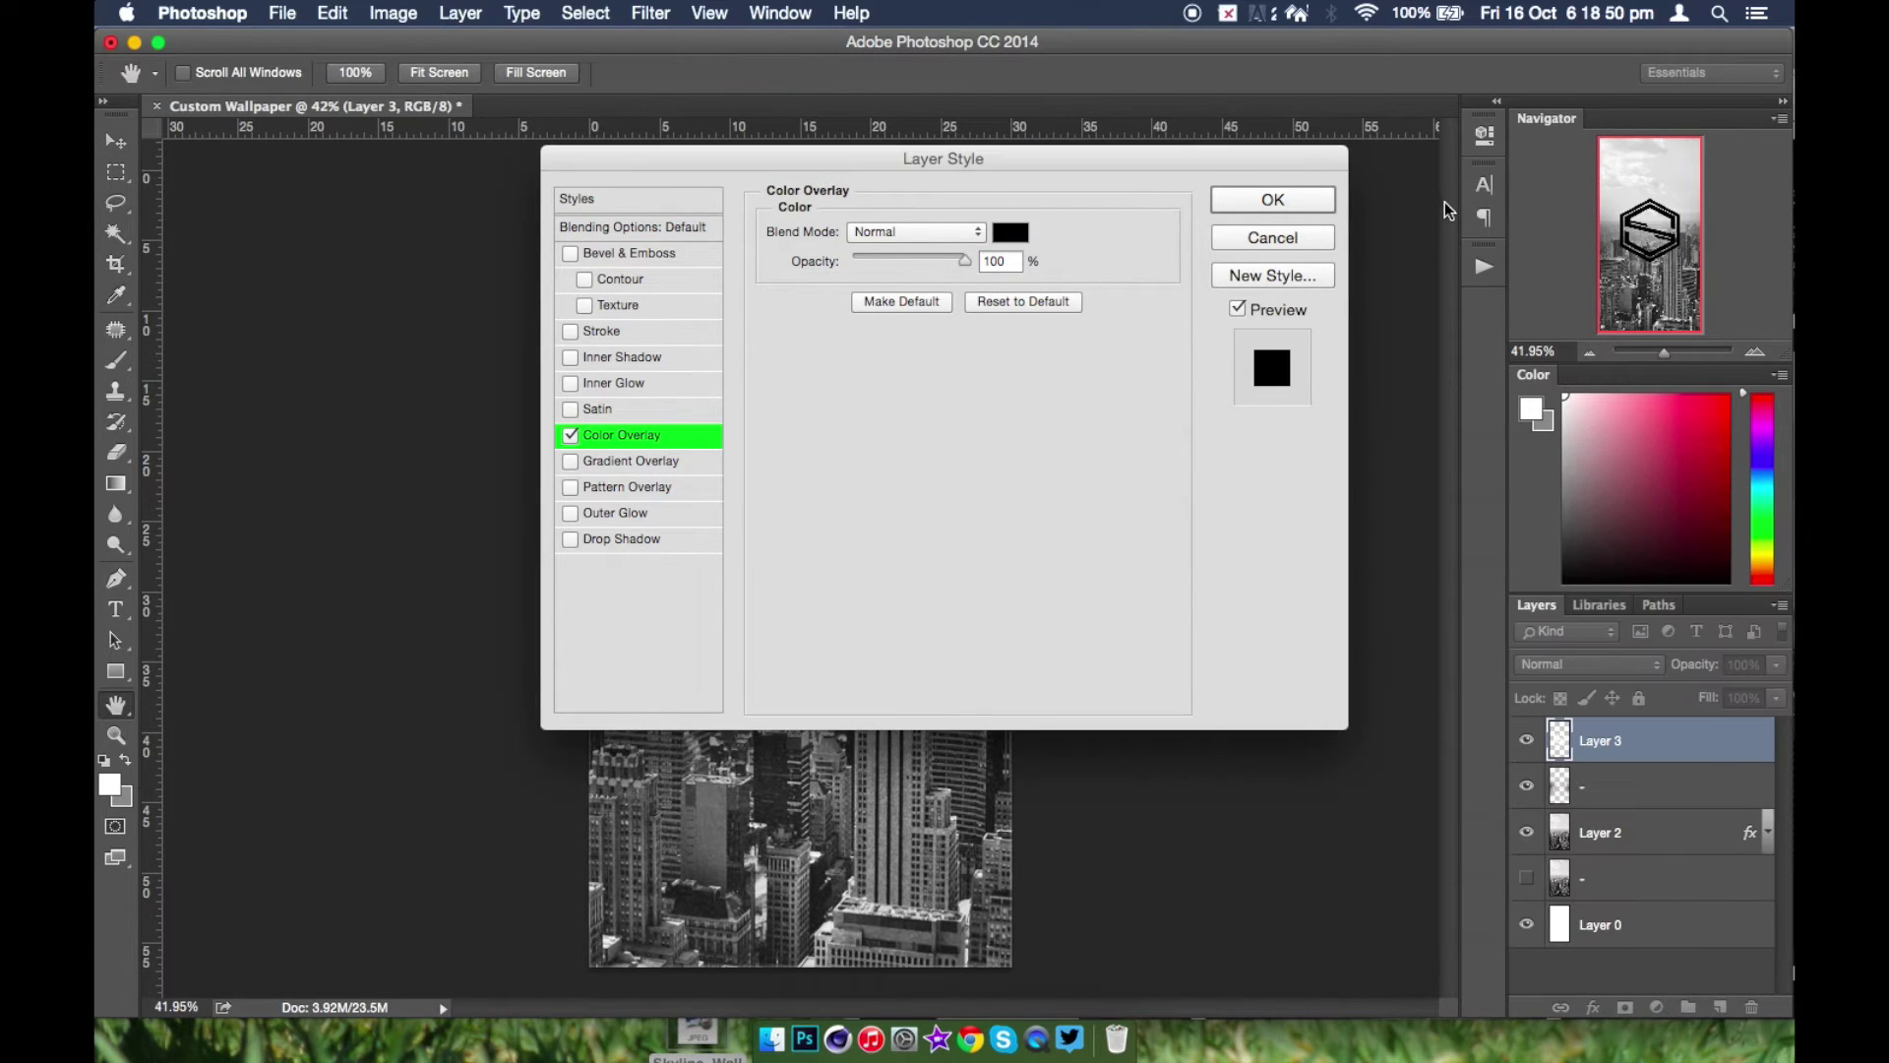
pyautogui.click(1312, 202)
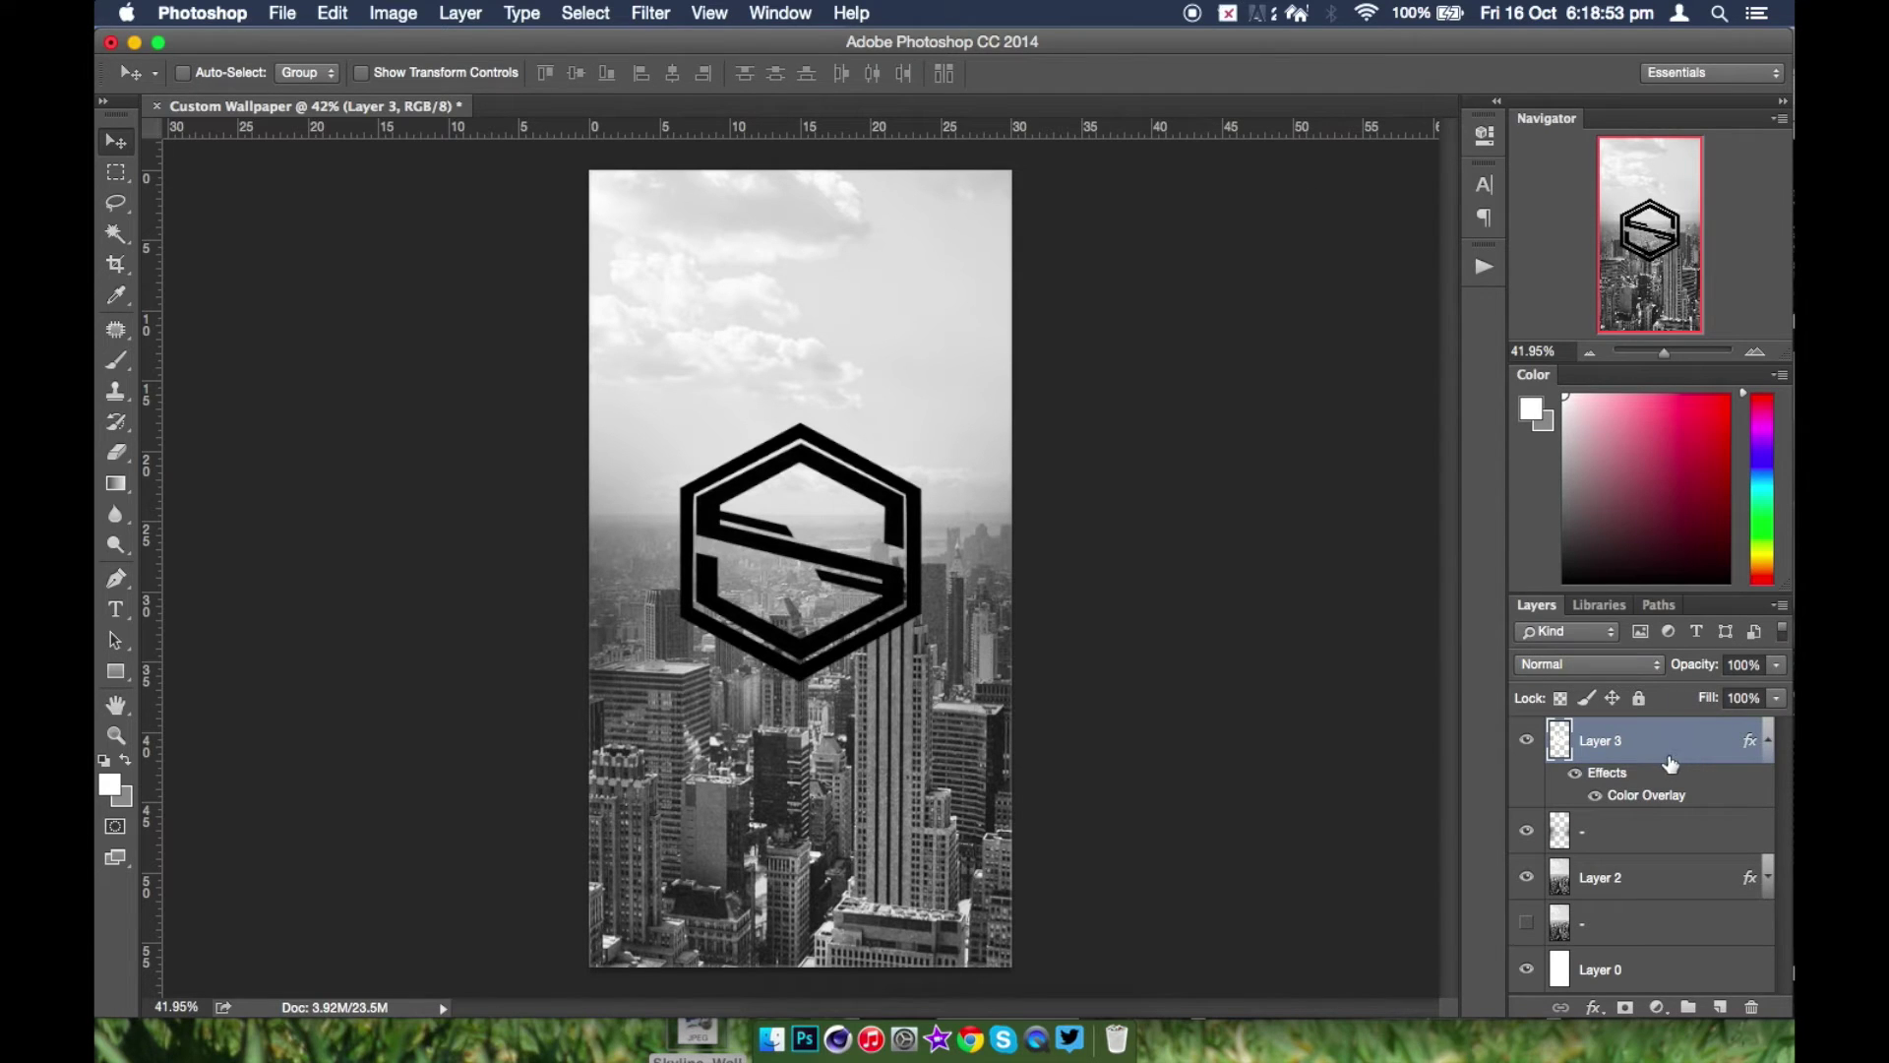
# - Rasterize Layer 3's layer style and rename the layer to 'logo'
pyautogui.doubleClick(1624, 777)
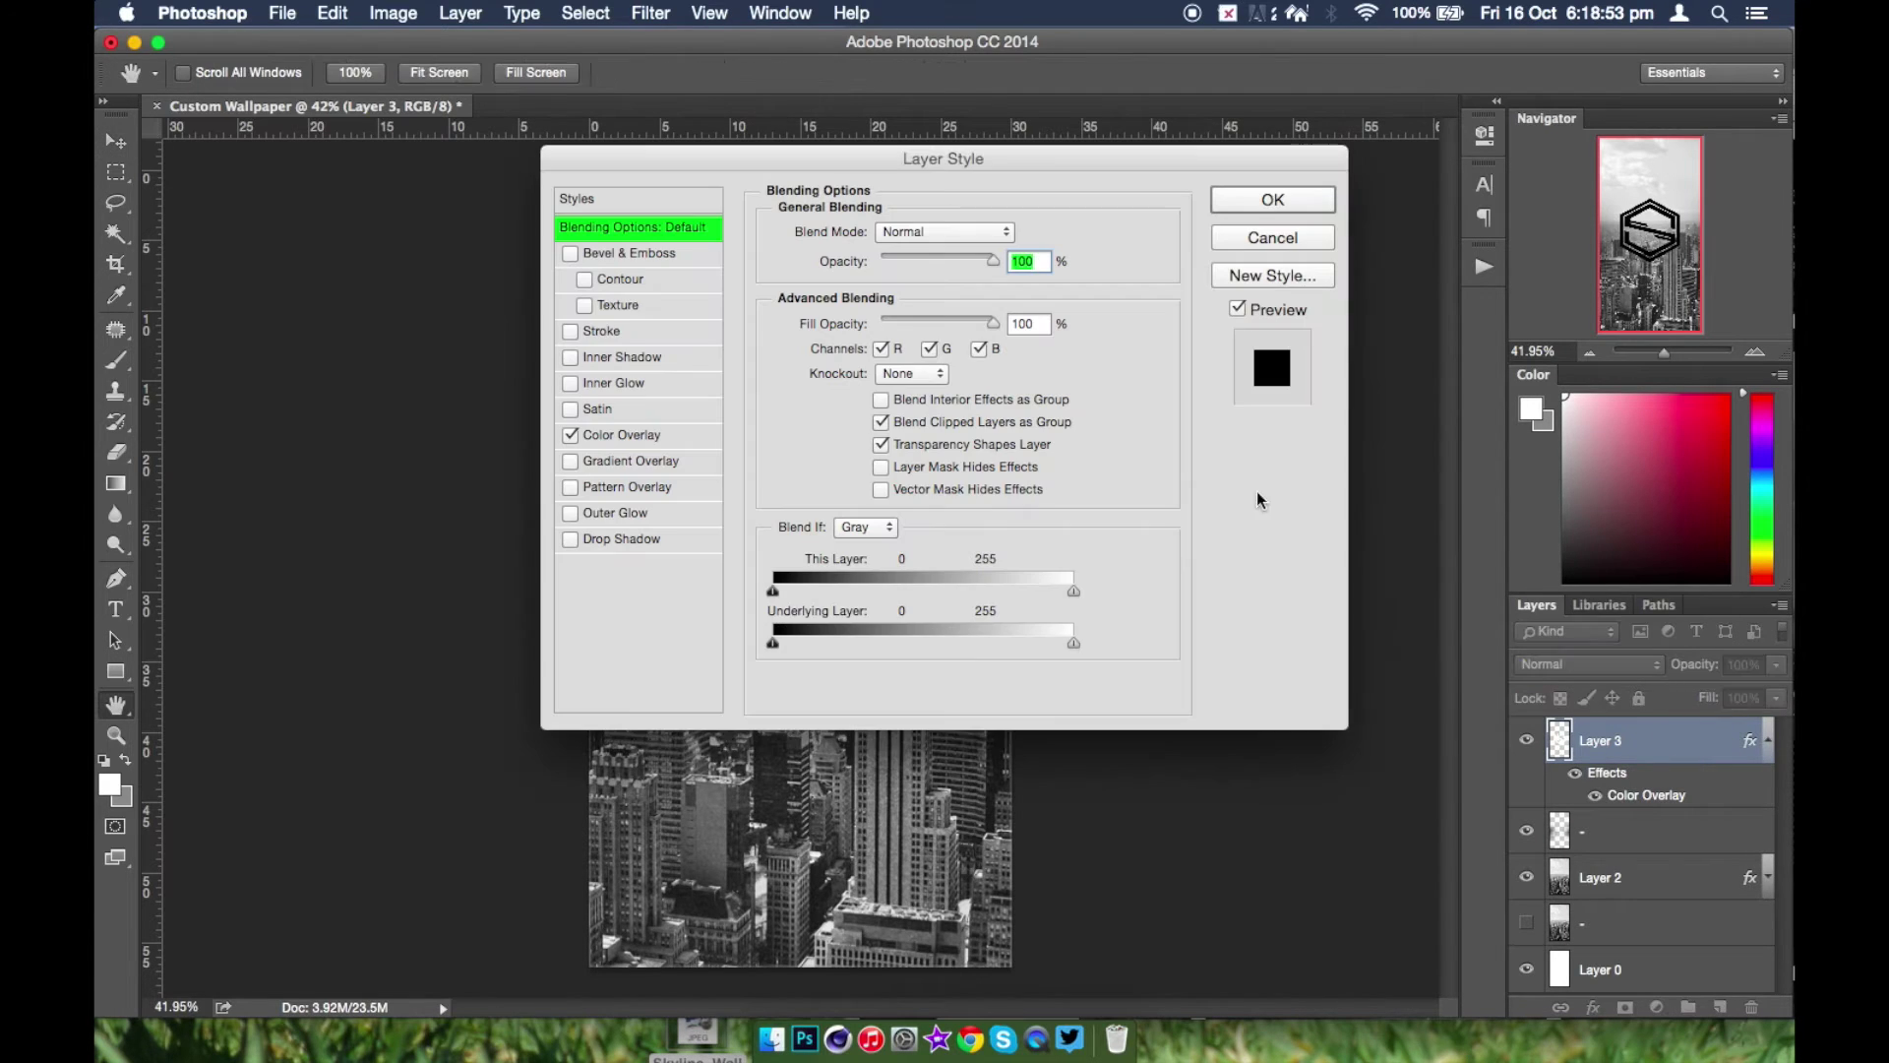
pyautogui.click(1277, 244)
pyautogui.rightClick(1686, 733)
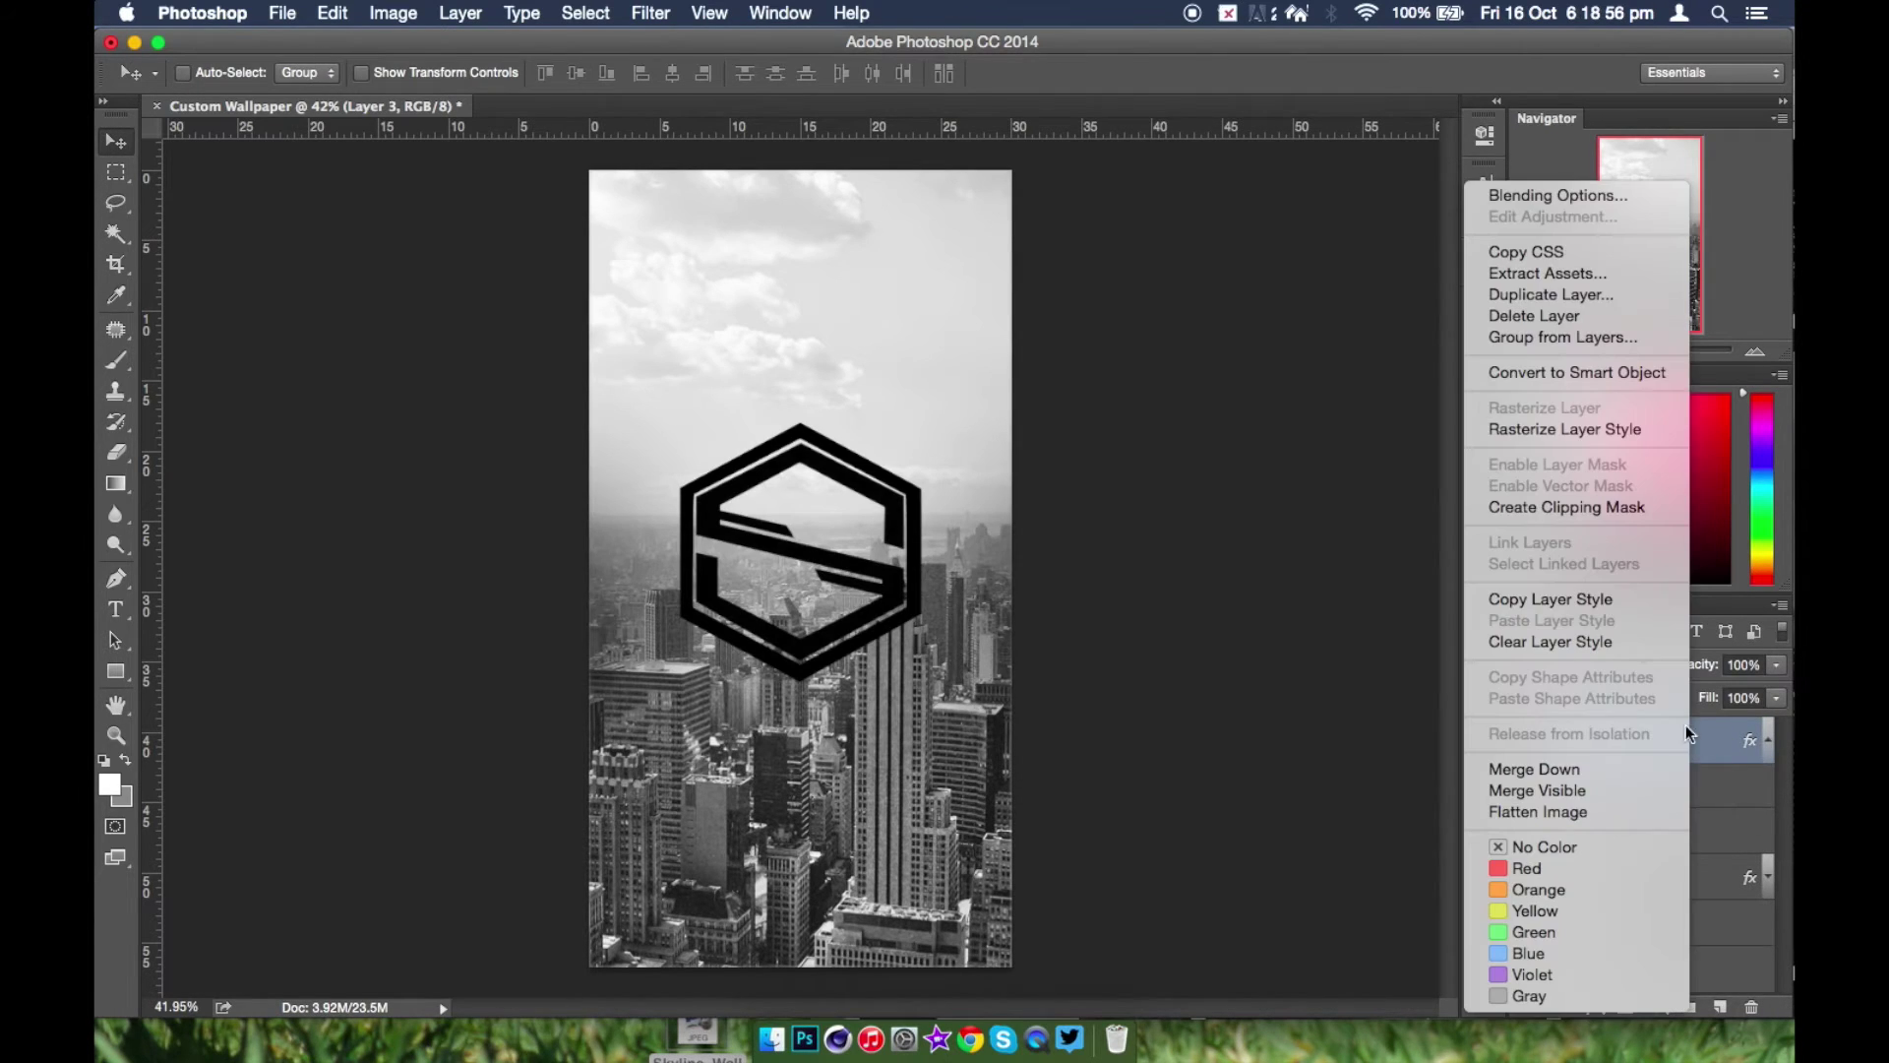
pyautogui.click(1546, 428)
pyautogui.doubleClick(1619, 740)
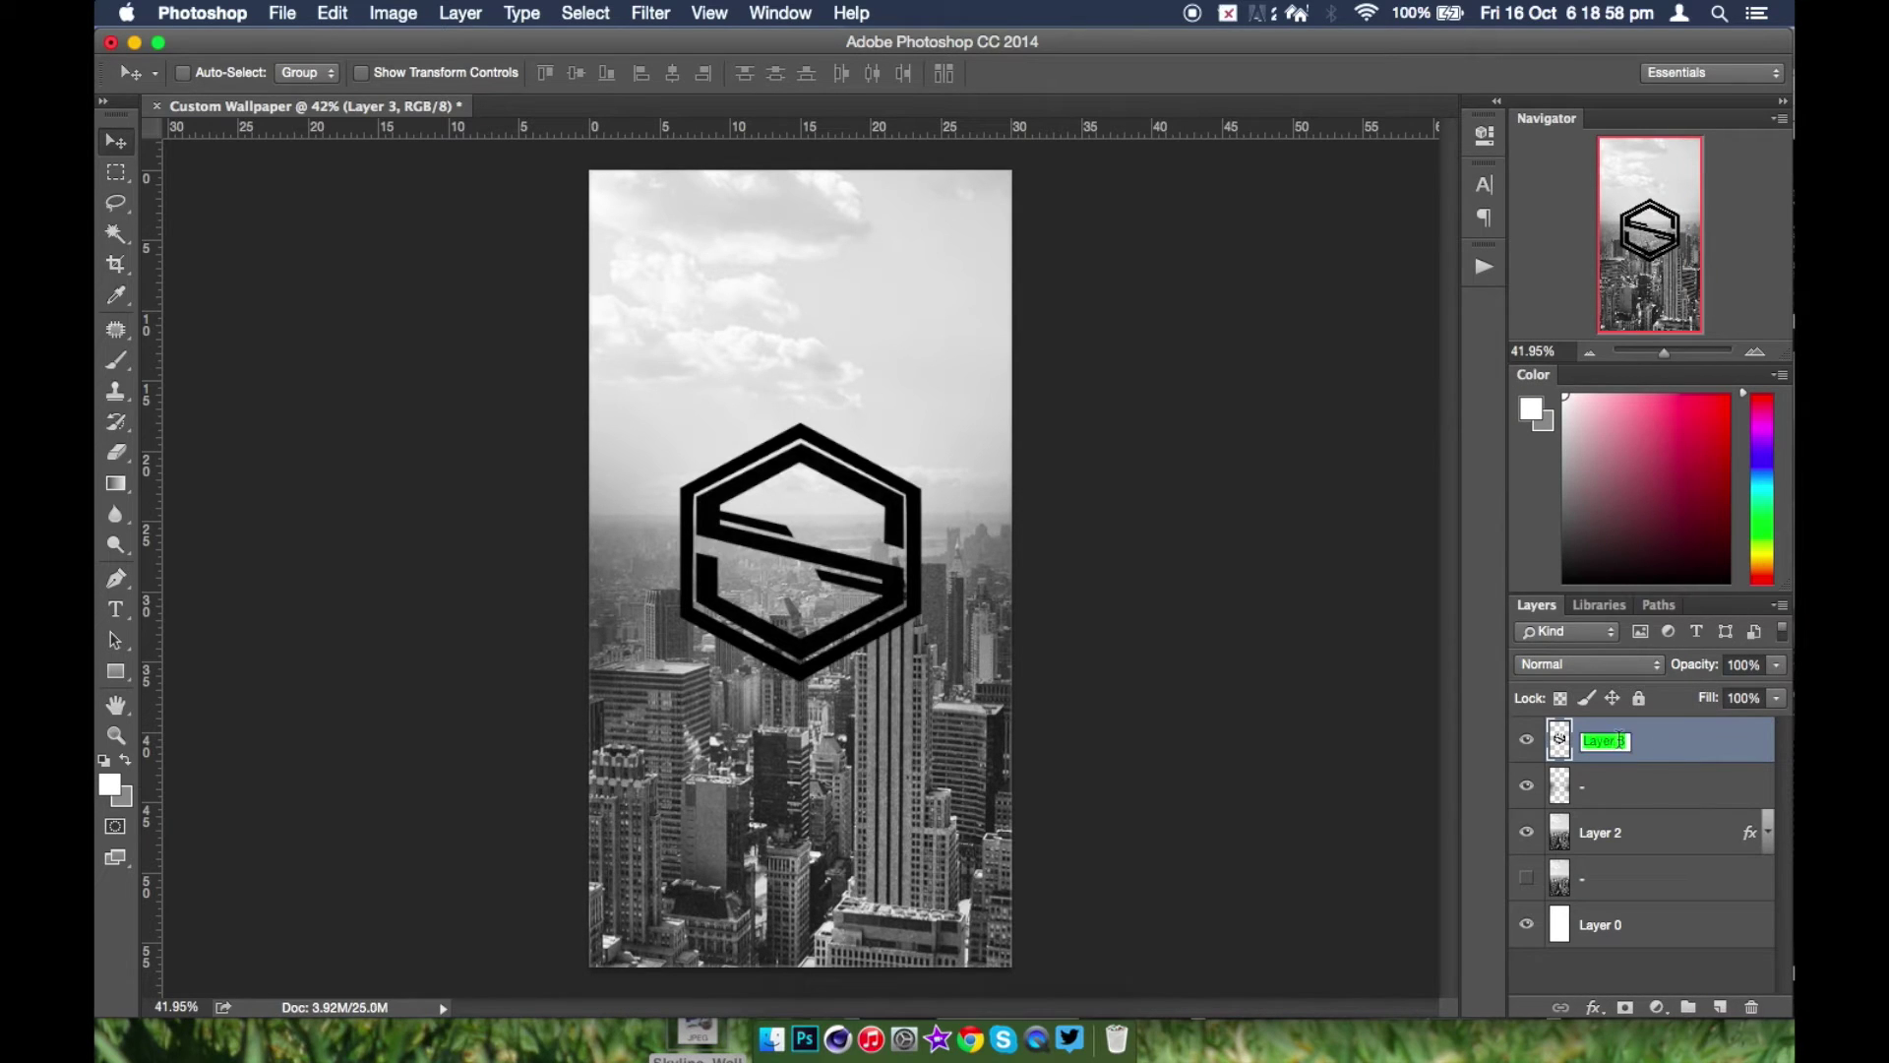
pyautogui.write('logo')
pyautogui.press('Return')
pyautogui.doubleClick(1705, 740)
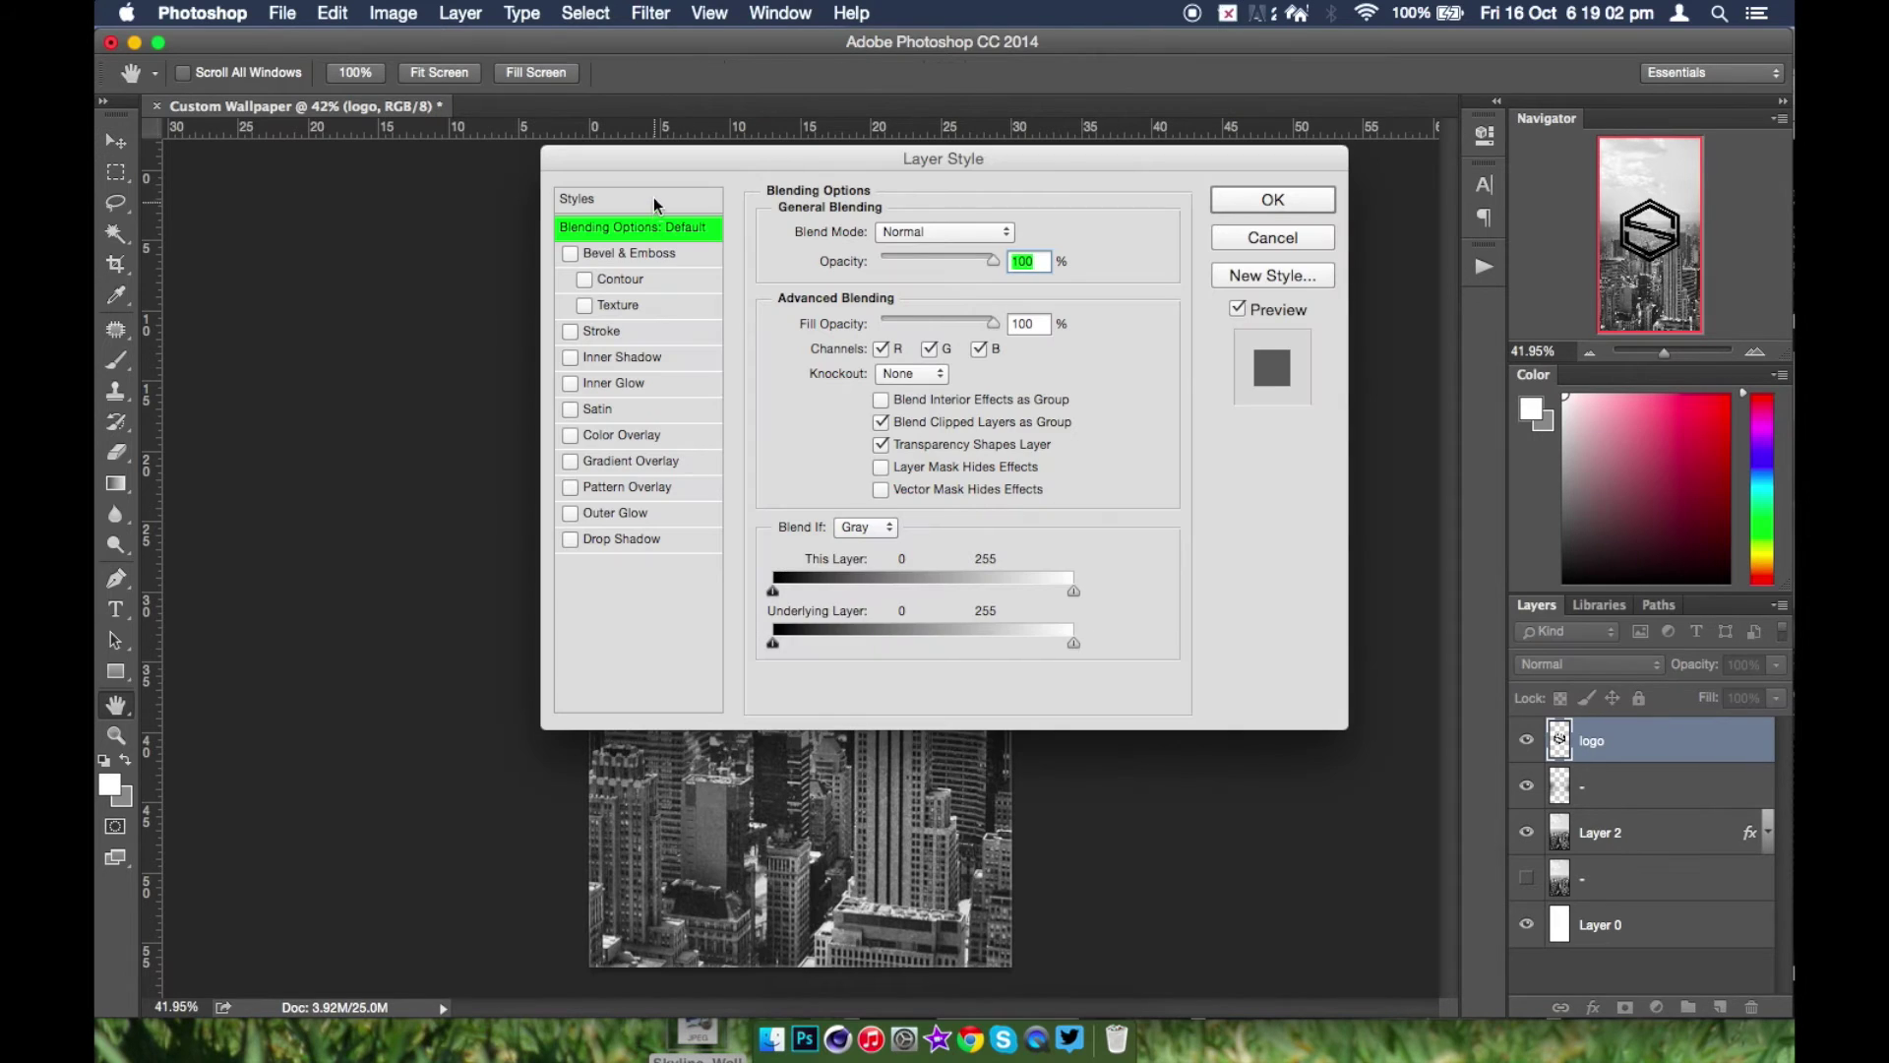
# - Add an Outer Glow in Normal blend mode with a dark grey 414141 colour
pyautogui.moveTo(653, 159); pyautogui.dragTo(1199, 222)
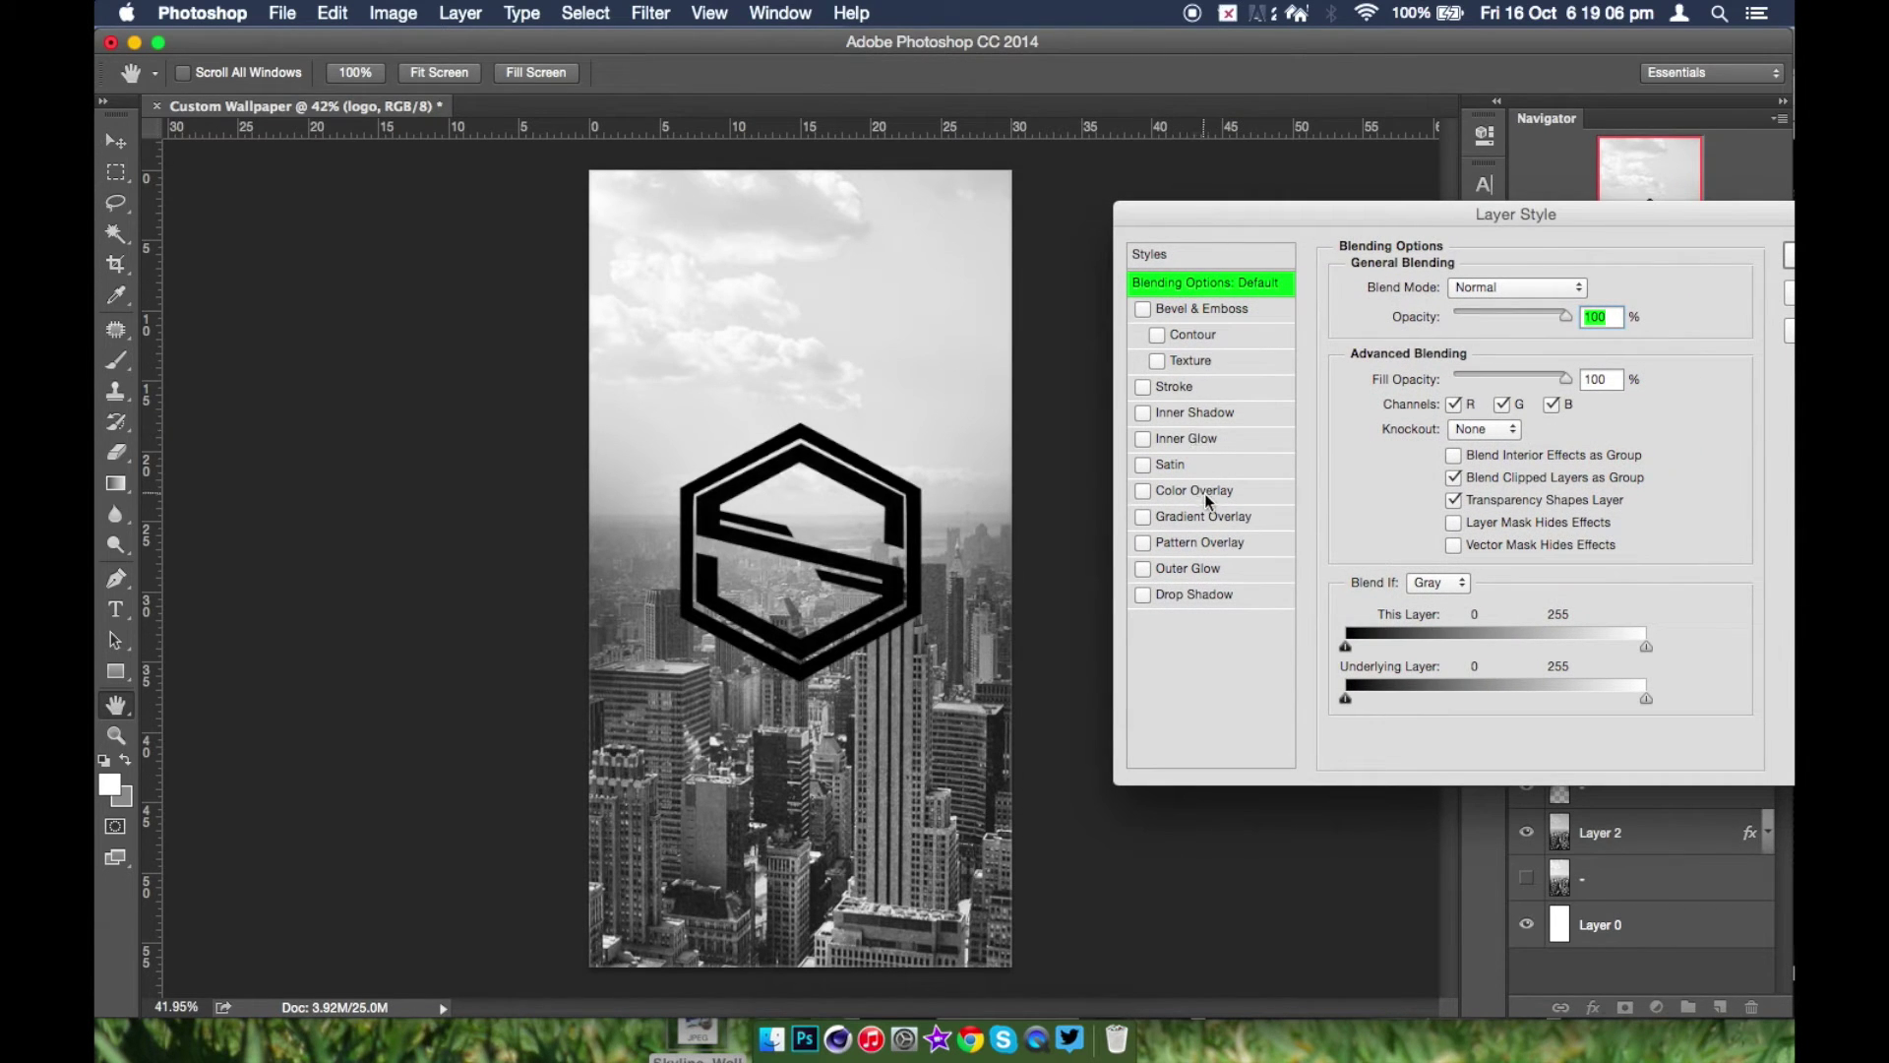
pyautogui.click(1209, 576)
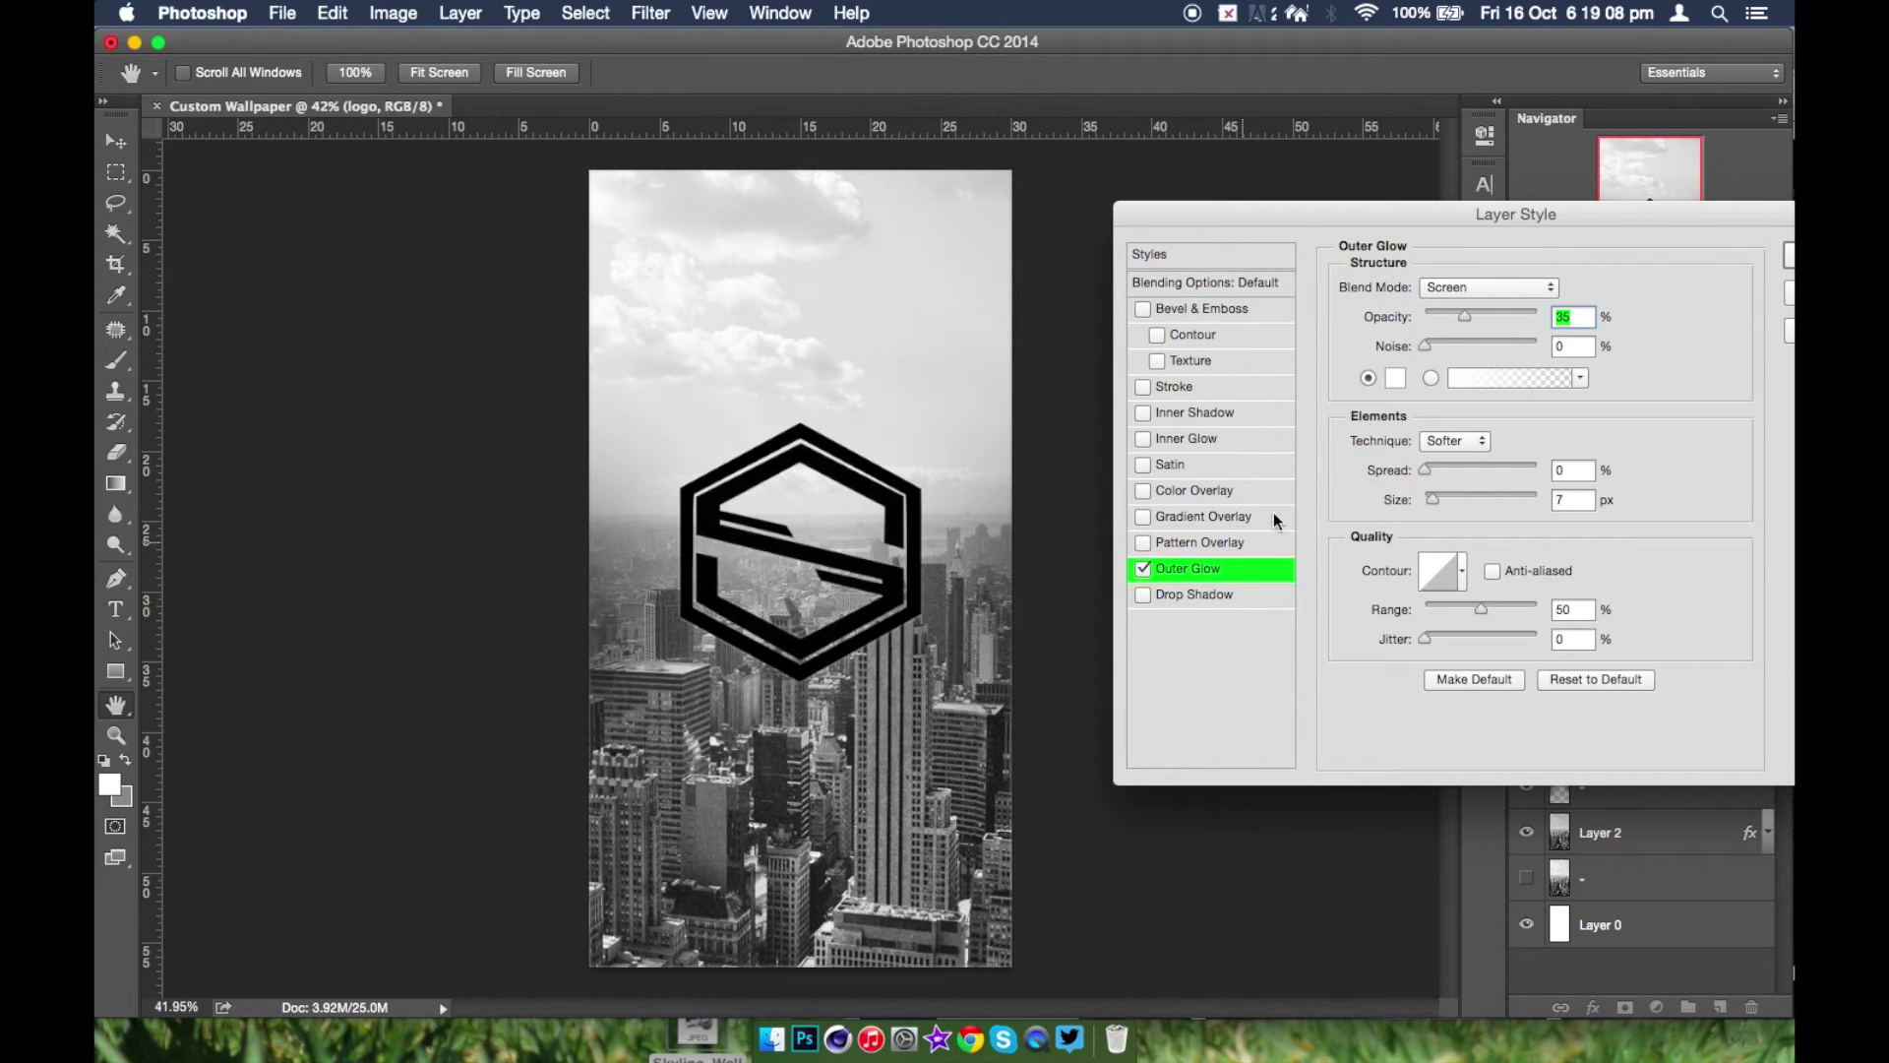
pyautogui.click(1486, 287)
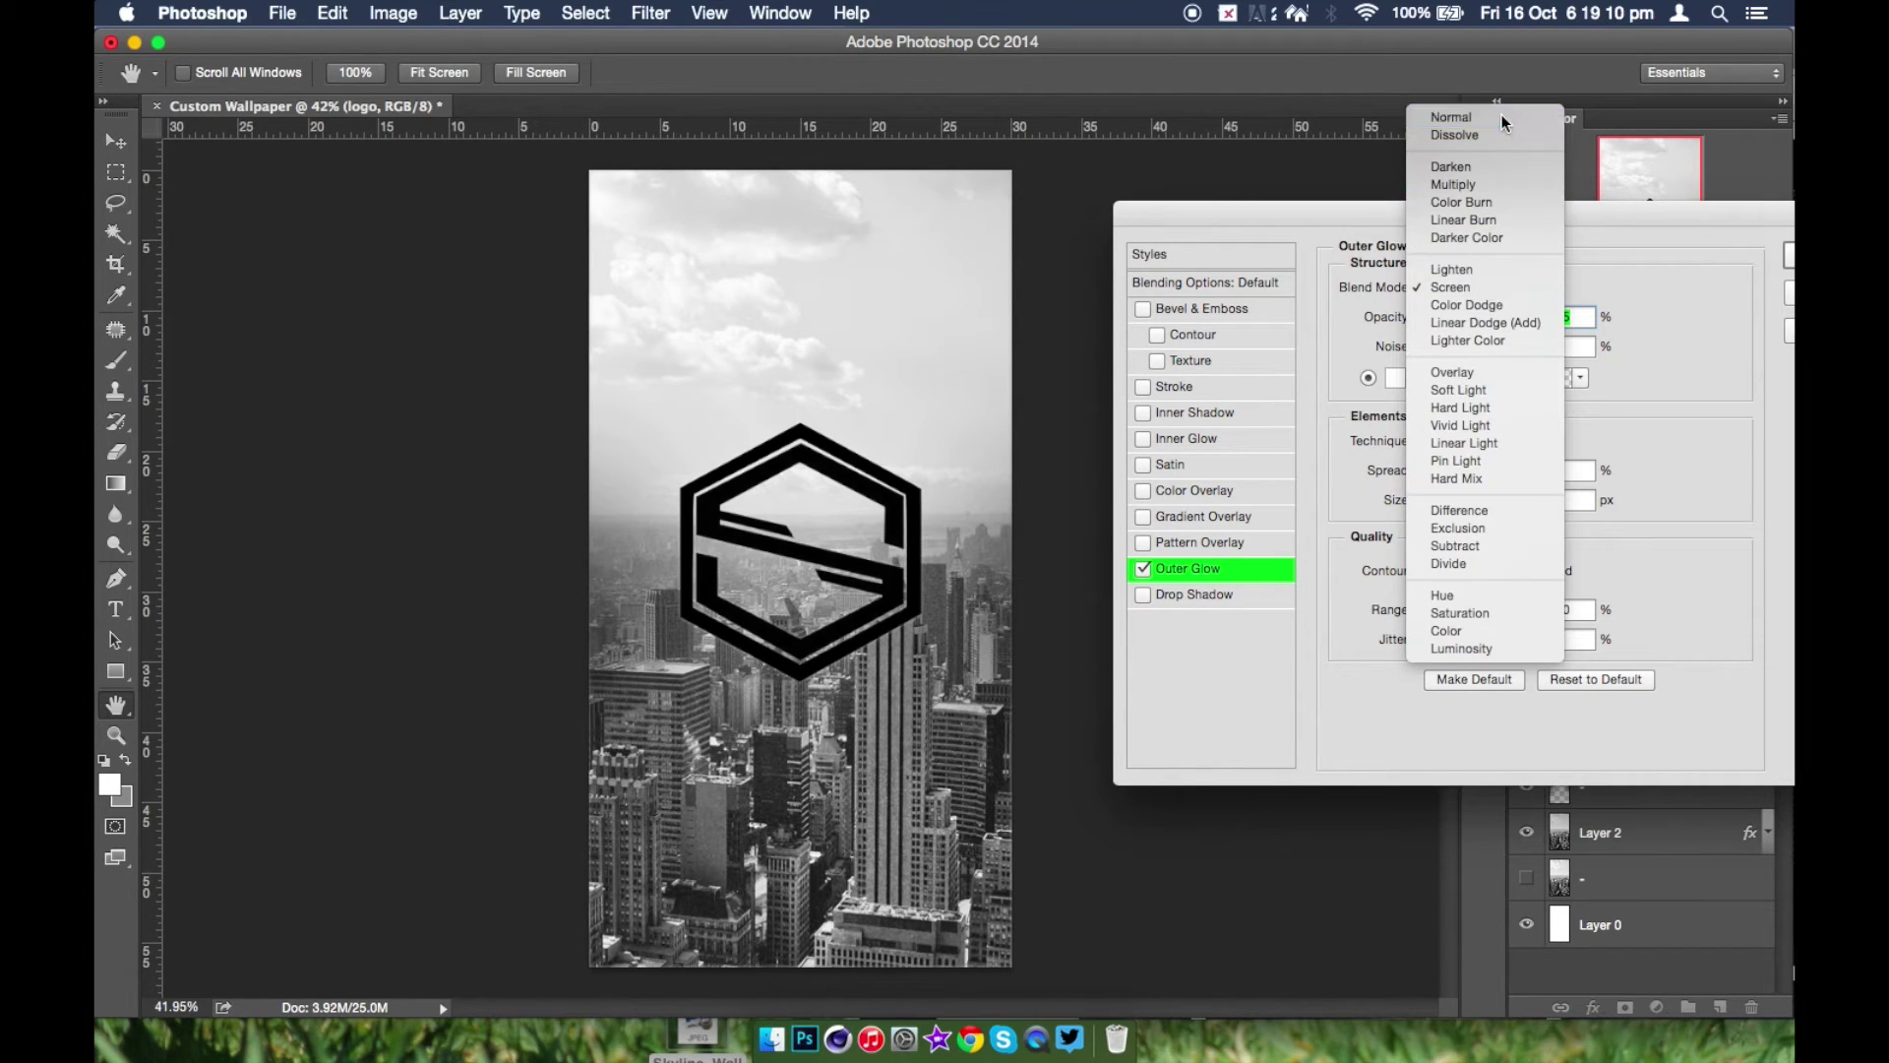
pyautogui.click(1501, 116)
pyautogui.moveTo(1477, 320); pyautogui.dragTo(1538, 316)
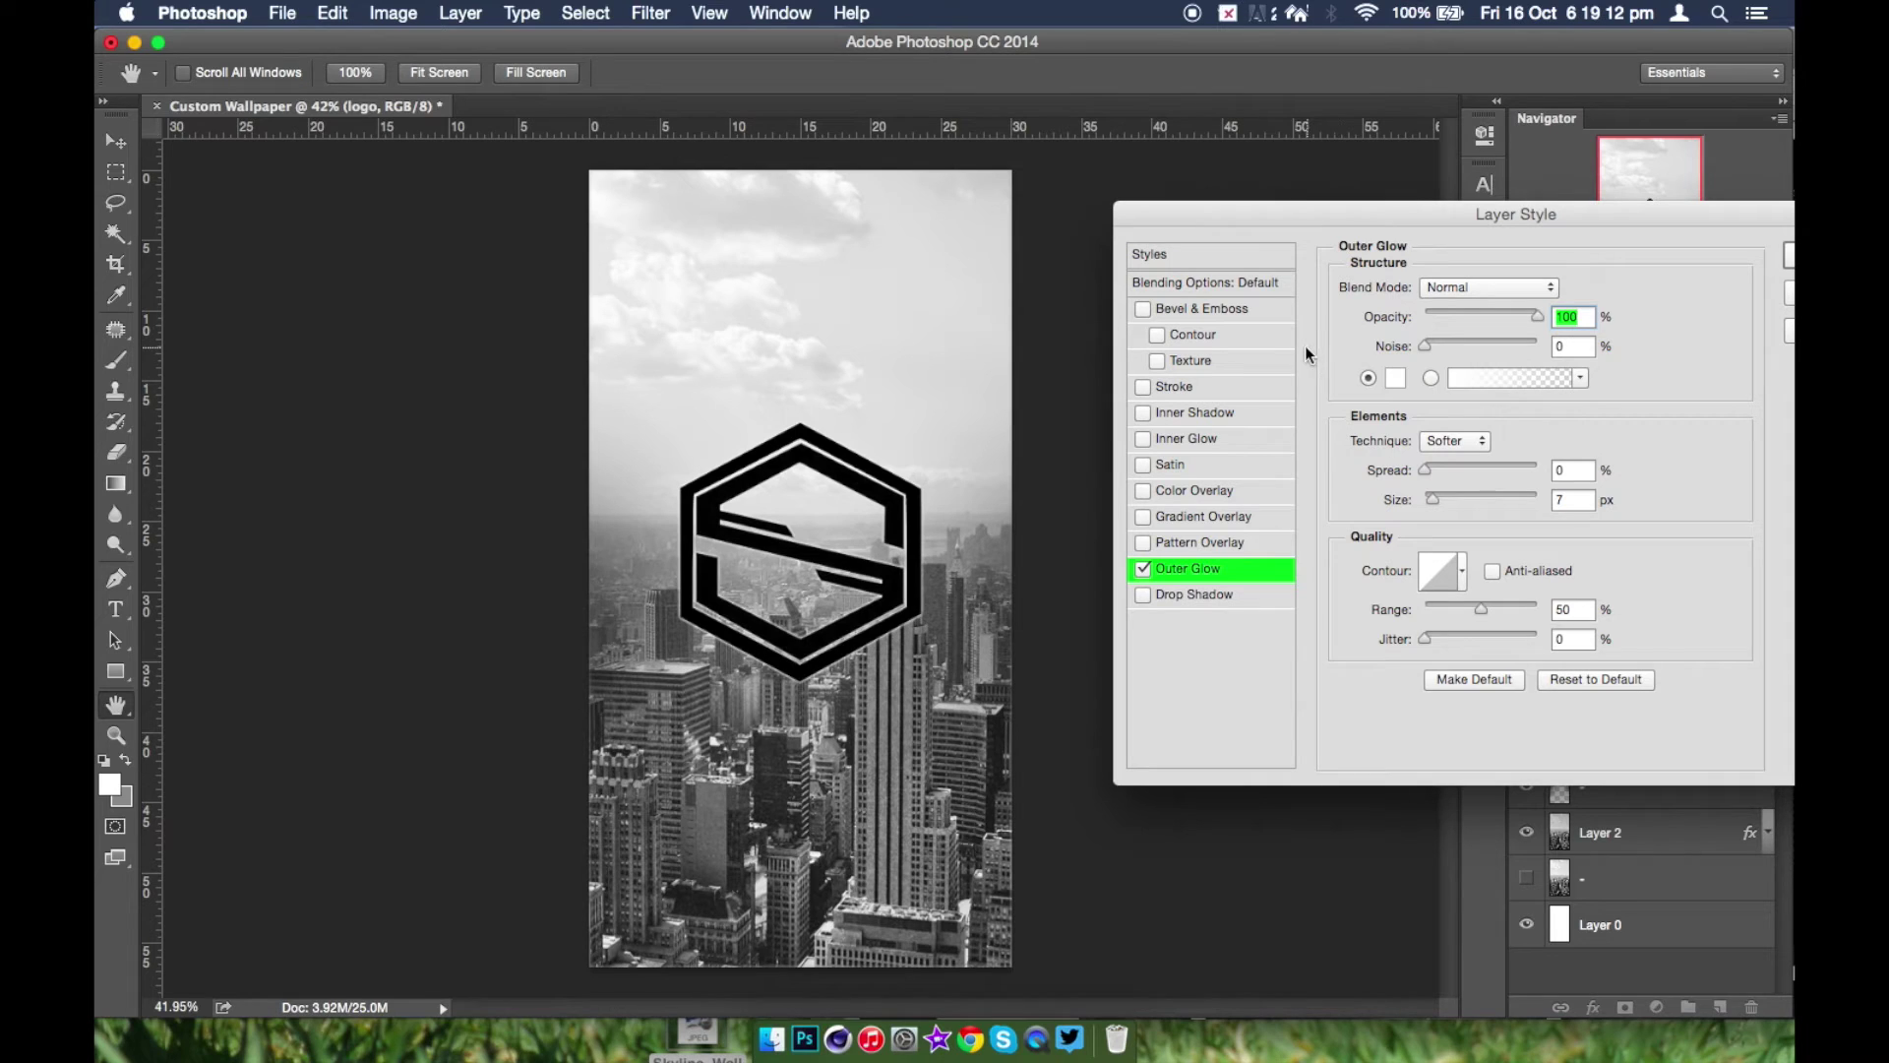
pyautogui.click(1395, 379)
pyautogui.click(1437, 817)
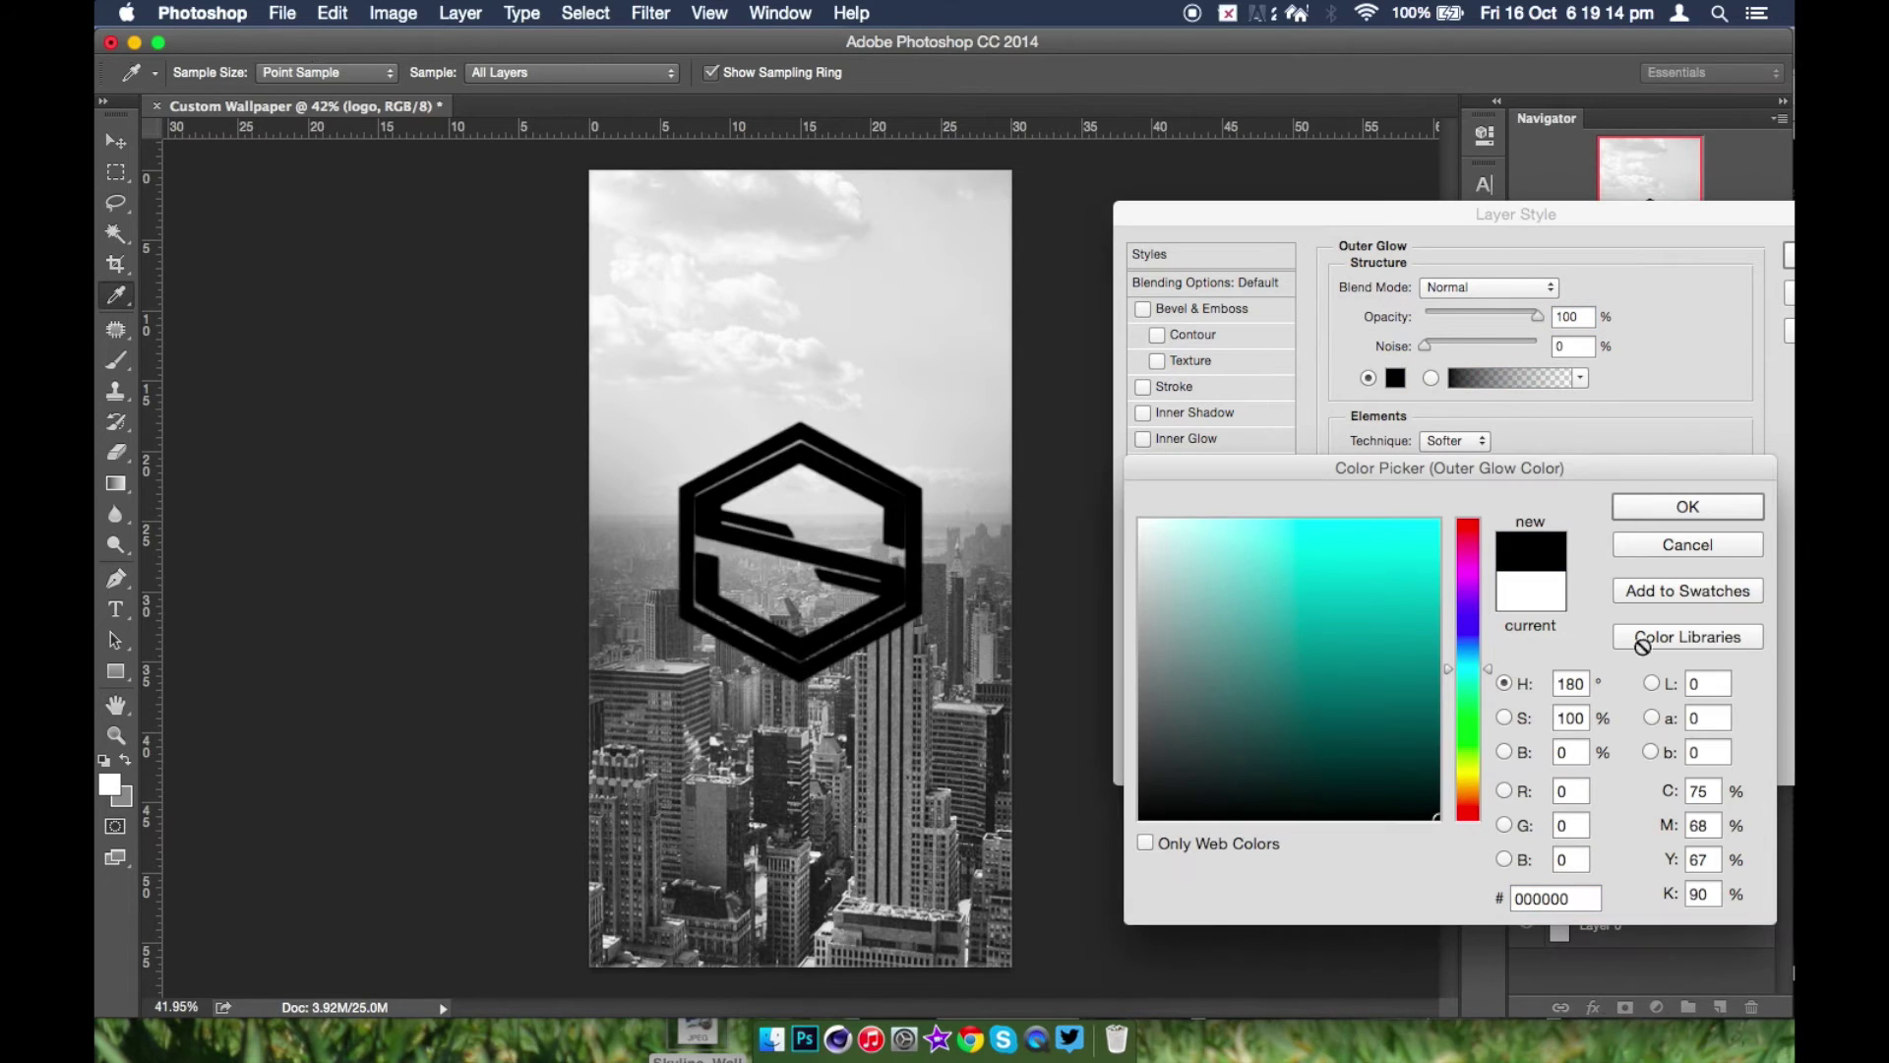
pyautogui.click(1686, 511)
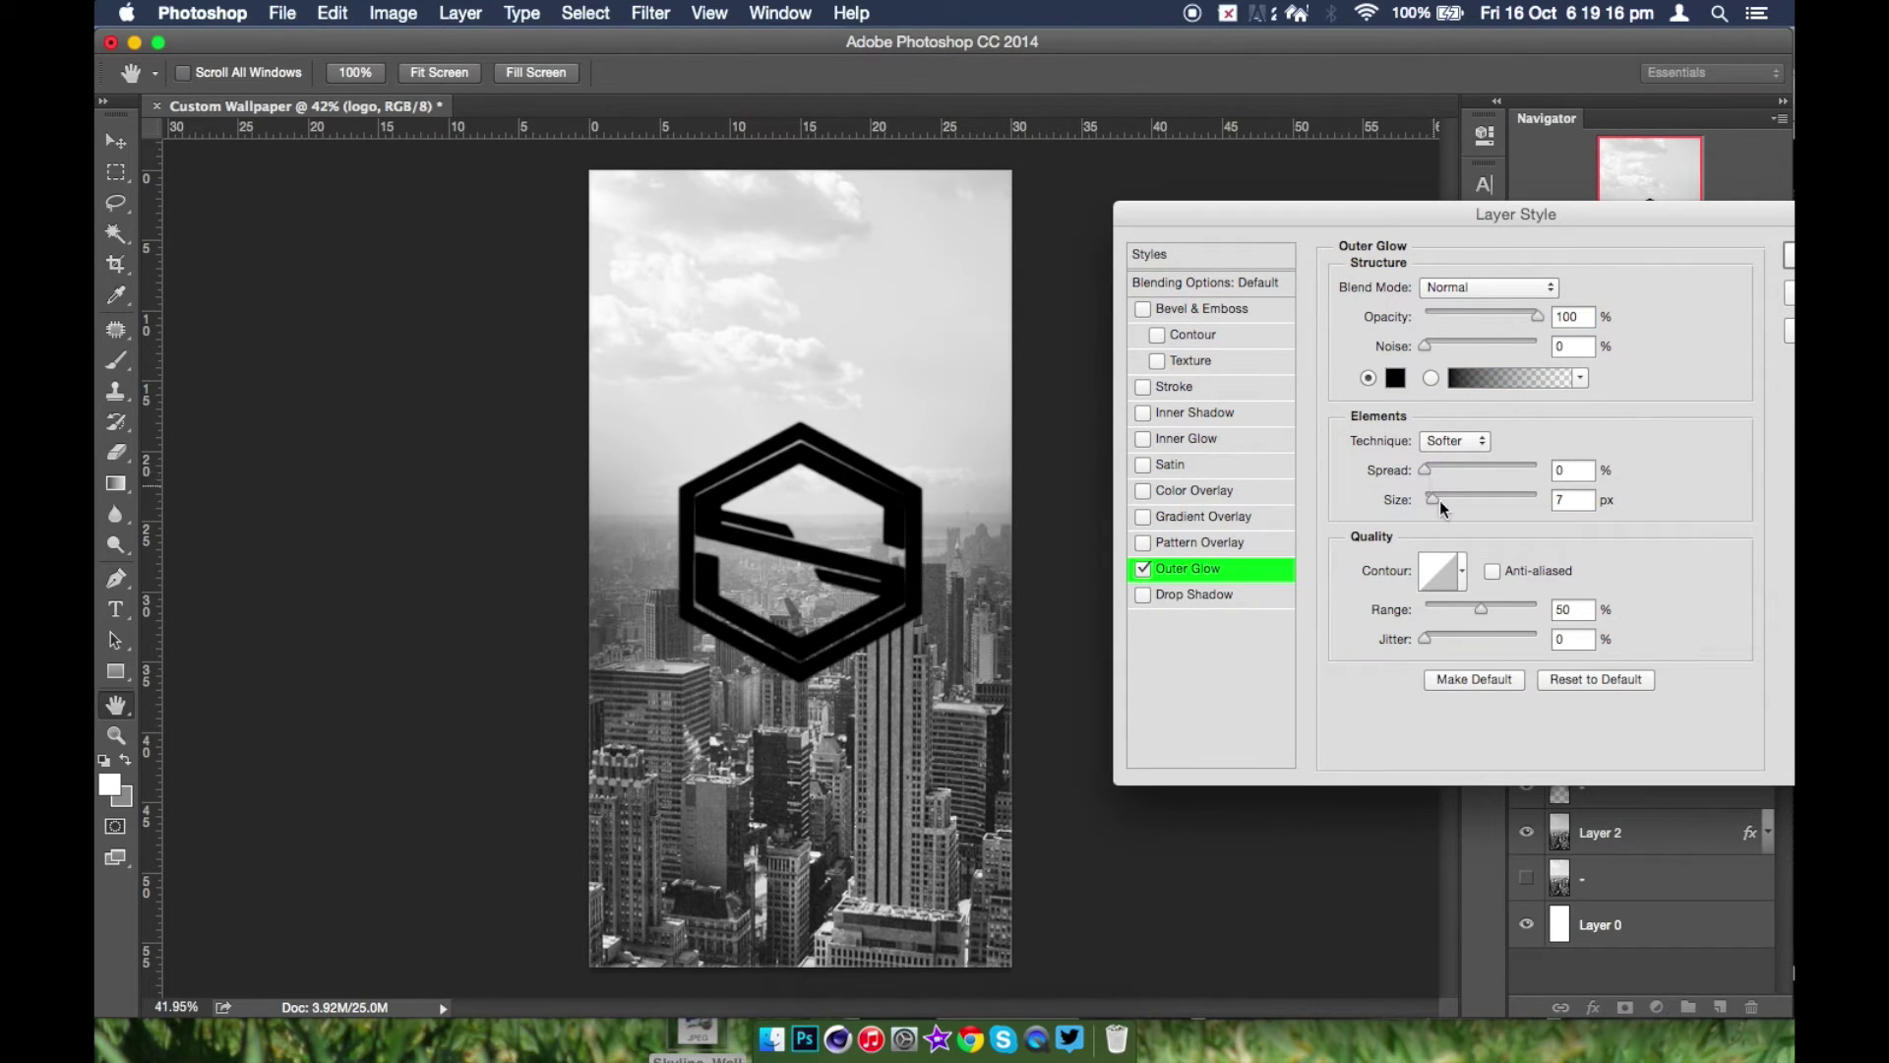
pyautogui.click(1500, 312)
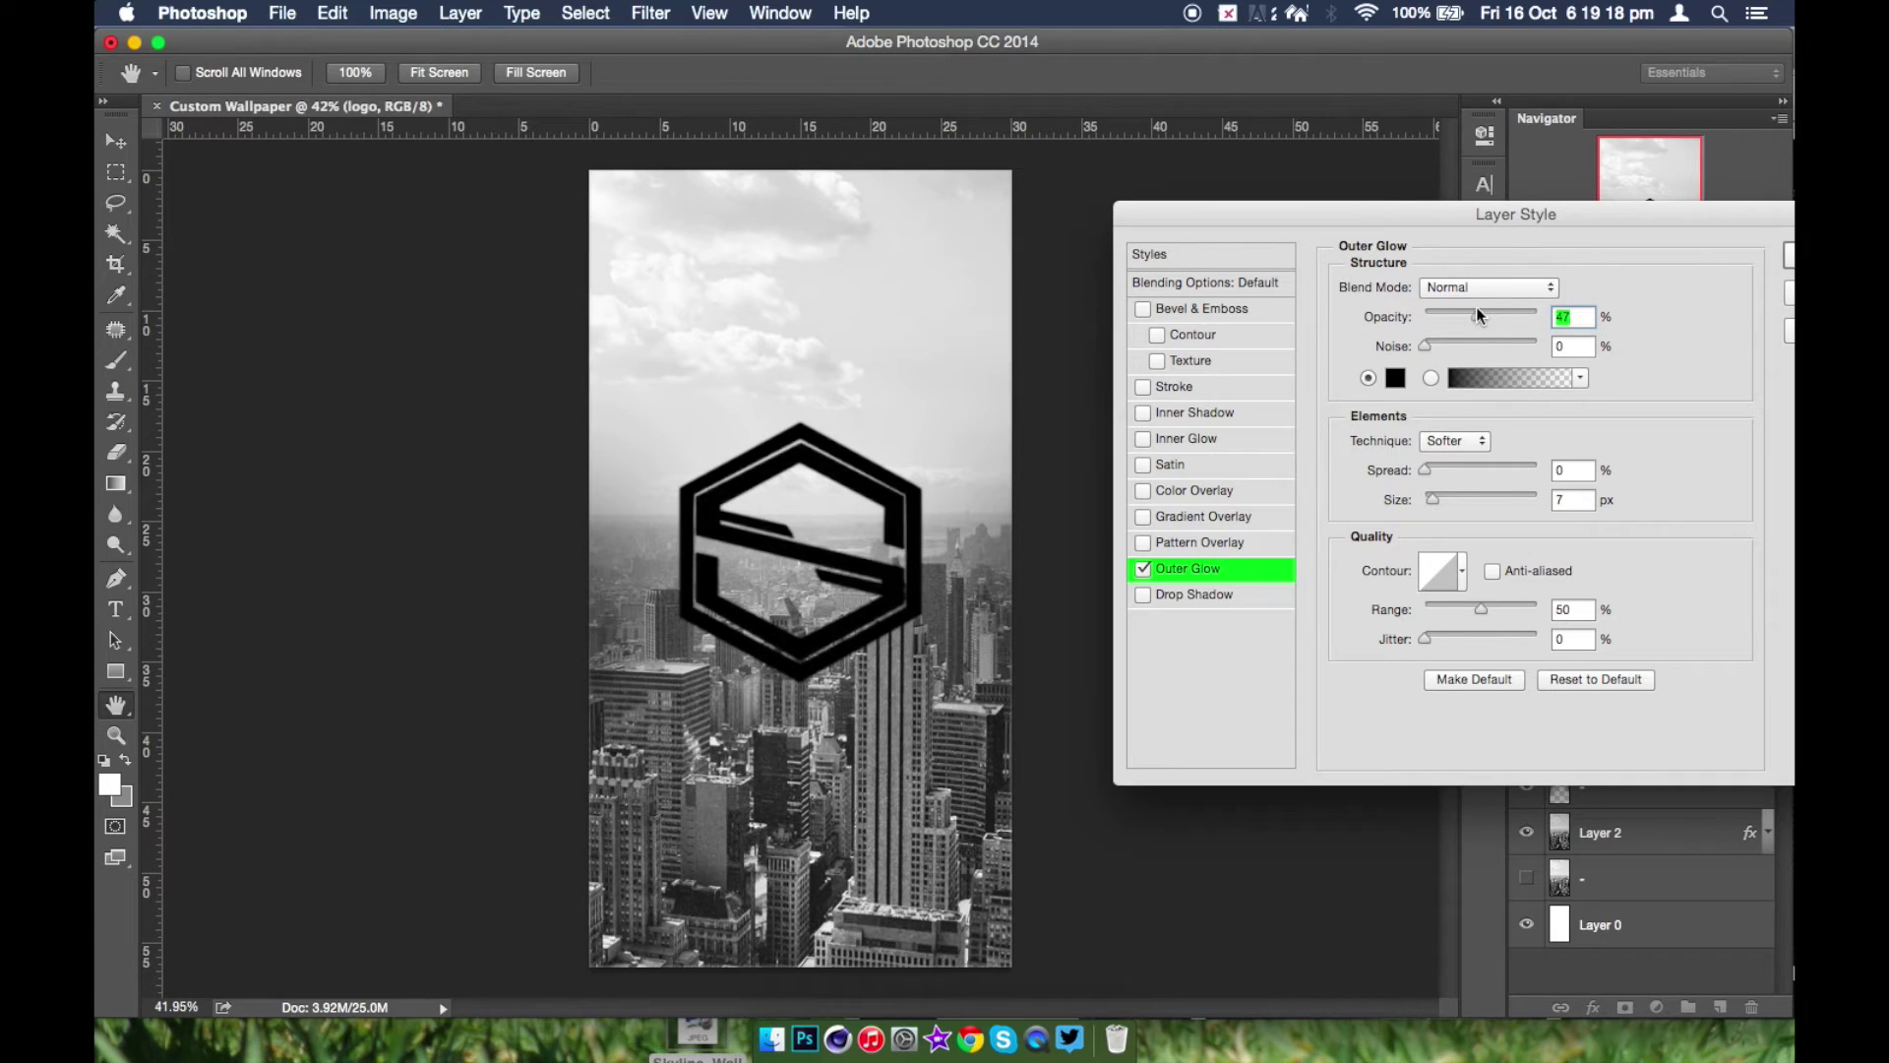
pyautogui.click(1395, 380)
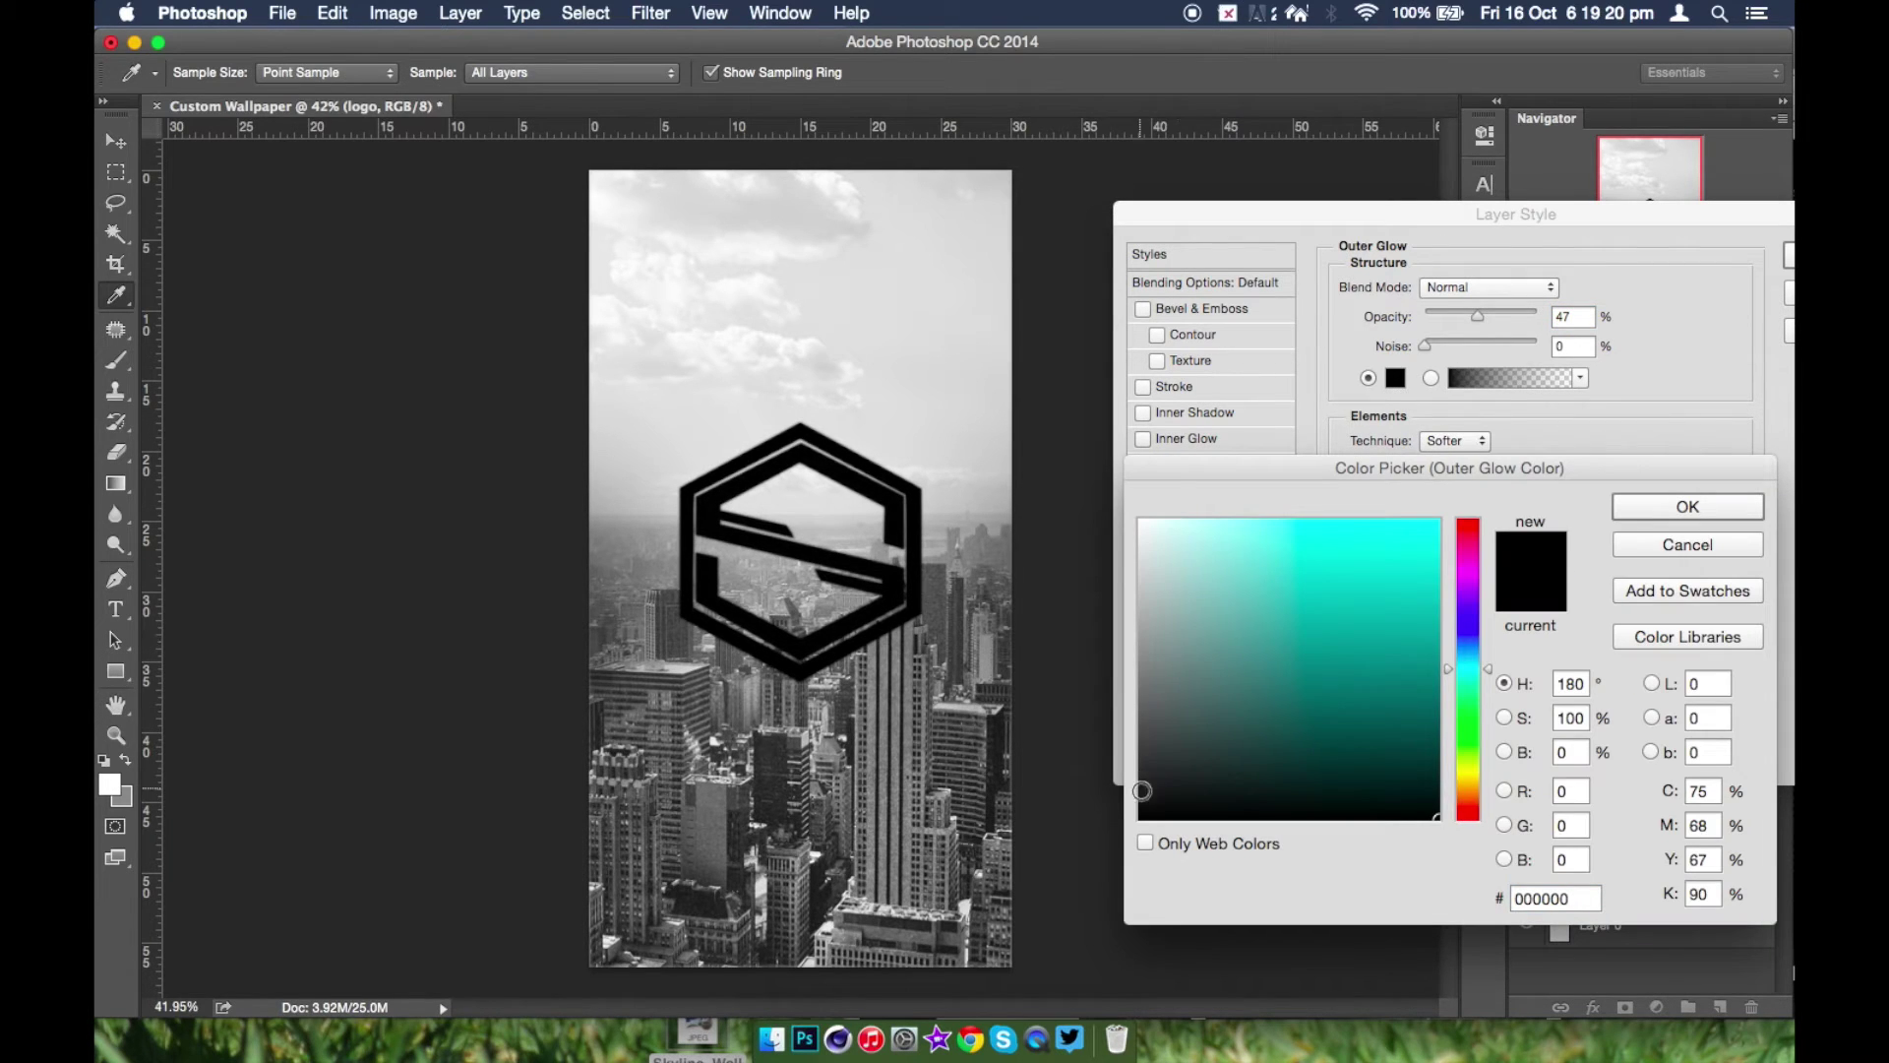
pyautogui.moveTo(1141, 787); pyautogui.dragTo(1107, 744)
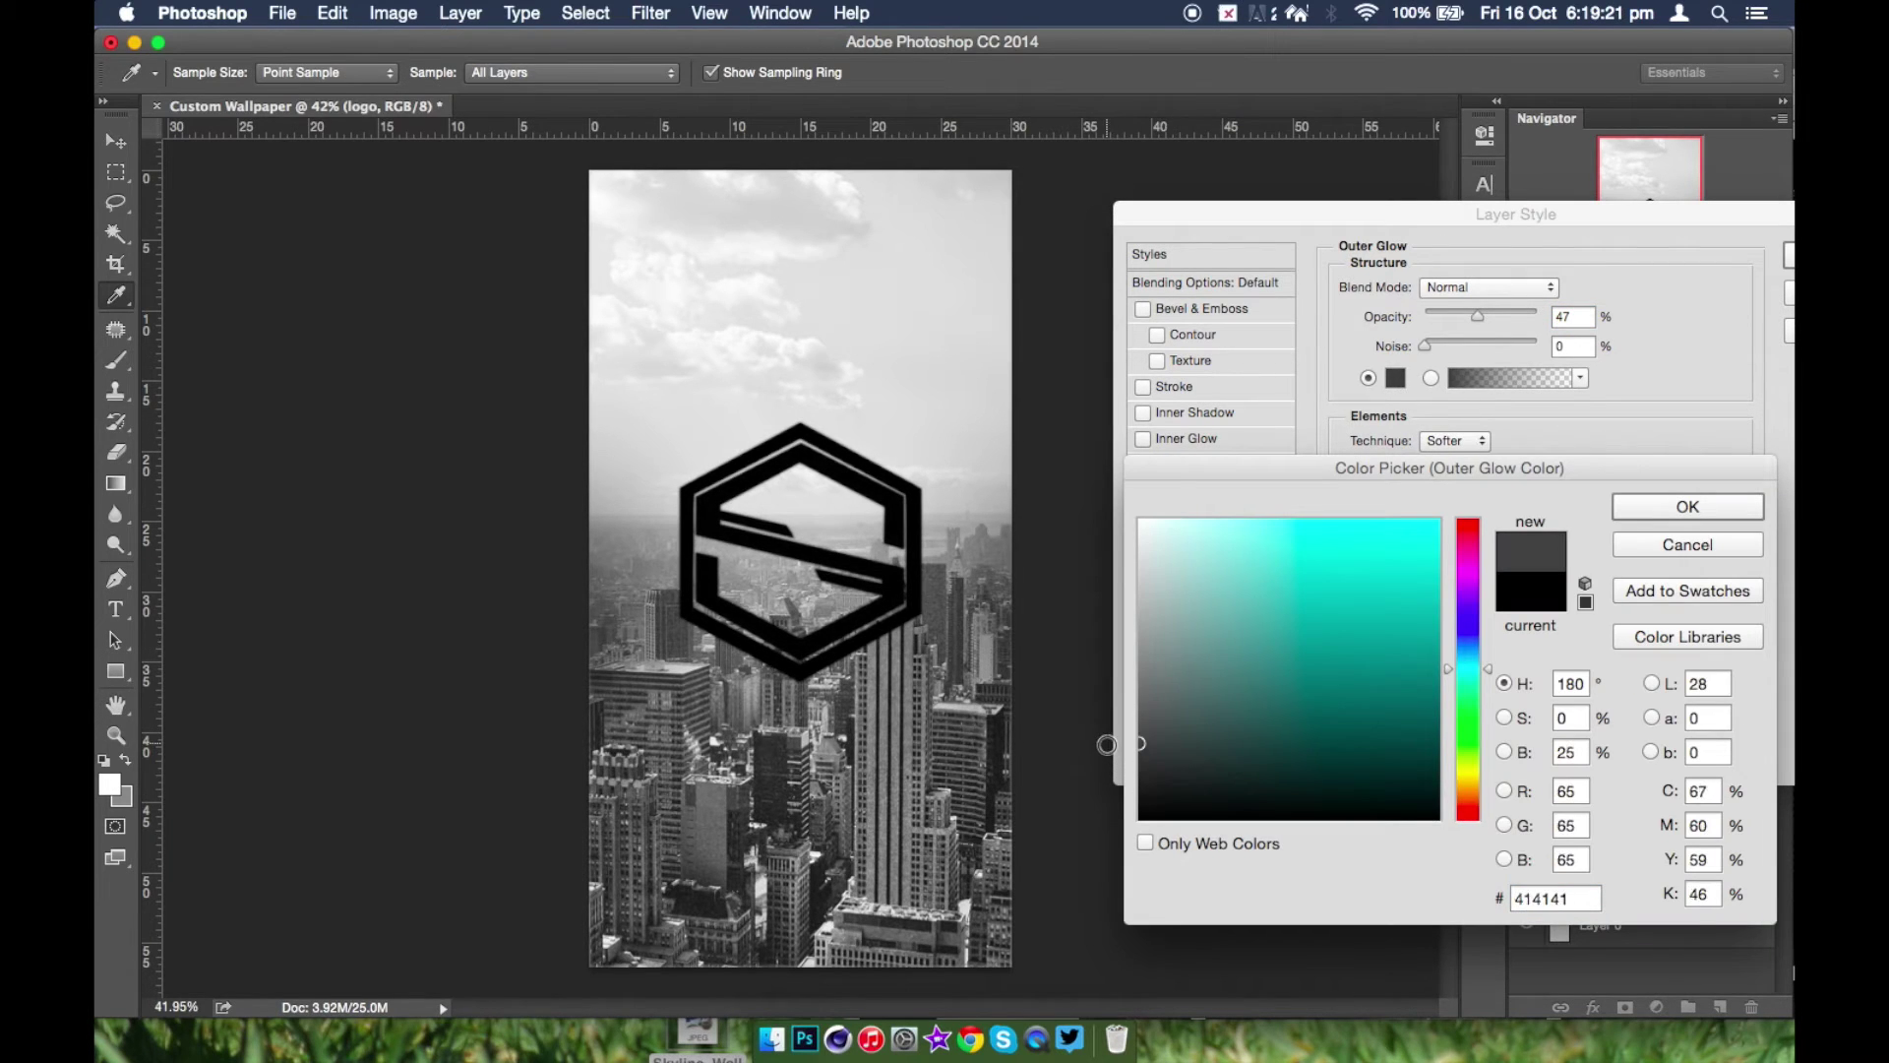
pyautogui.click(1686, 509)
# - Enlarge the glow to 224 px, reduce its opacity to 27%, and apply it
pyautogui.moveTo(1436, 464); pyautogui.dragTo(1530, 501)
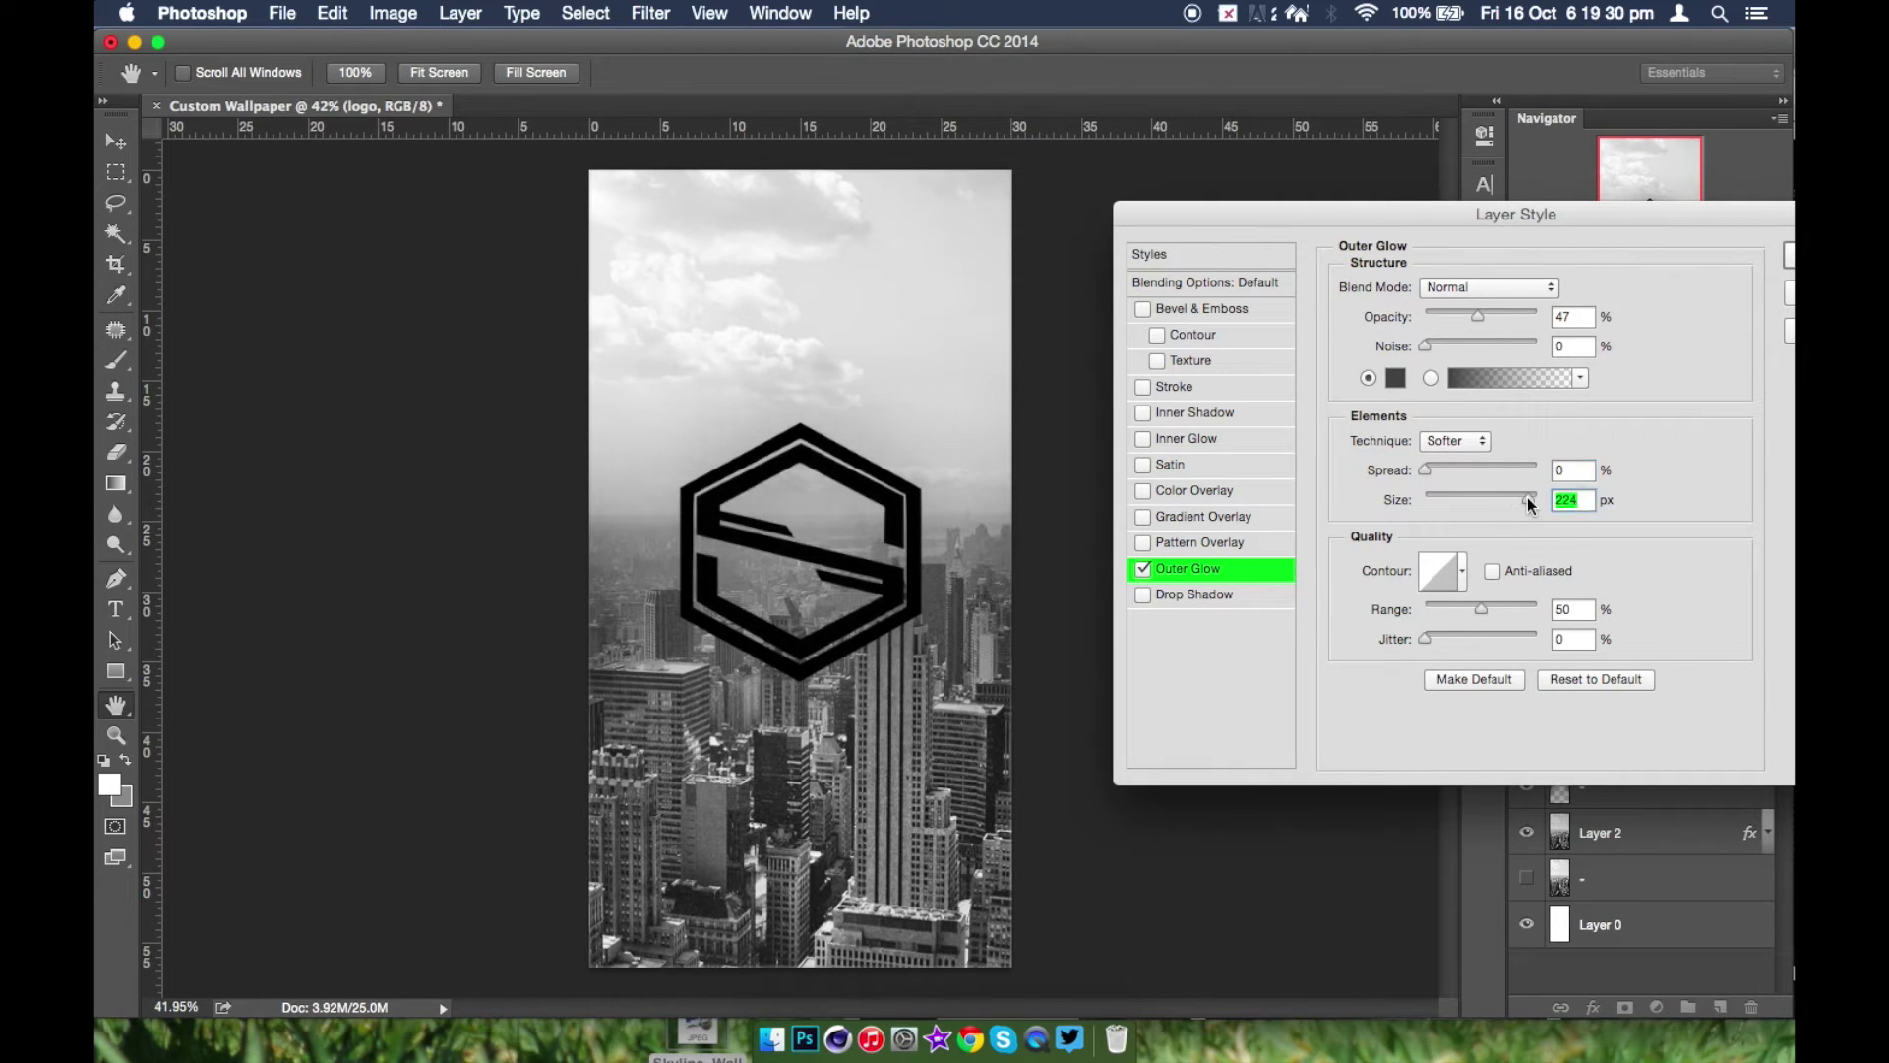
pyautogui.moveTo(1475, 314)
pyautogui.mouseDown()
pyautogui.moveTo(1515, 324)
pyautogui.moveTo(1455, 345)
pyautogui.mouseUp()
pyautogui.click(1142, 570)
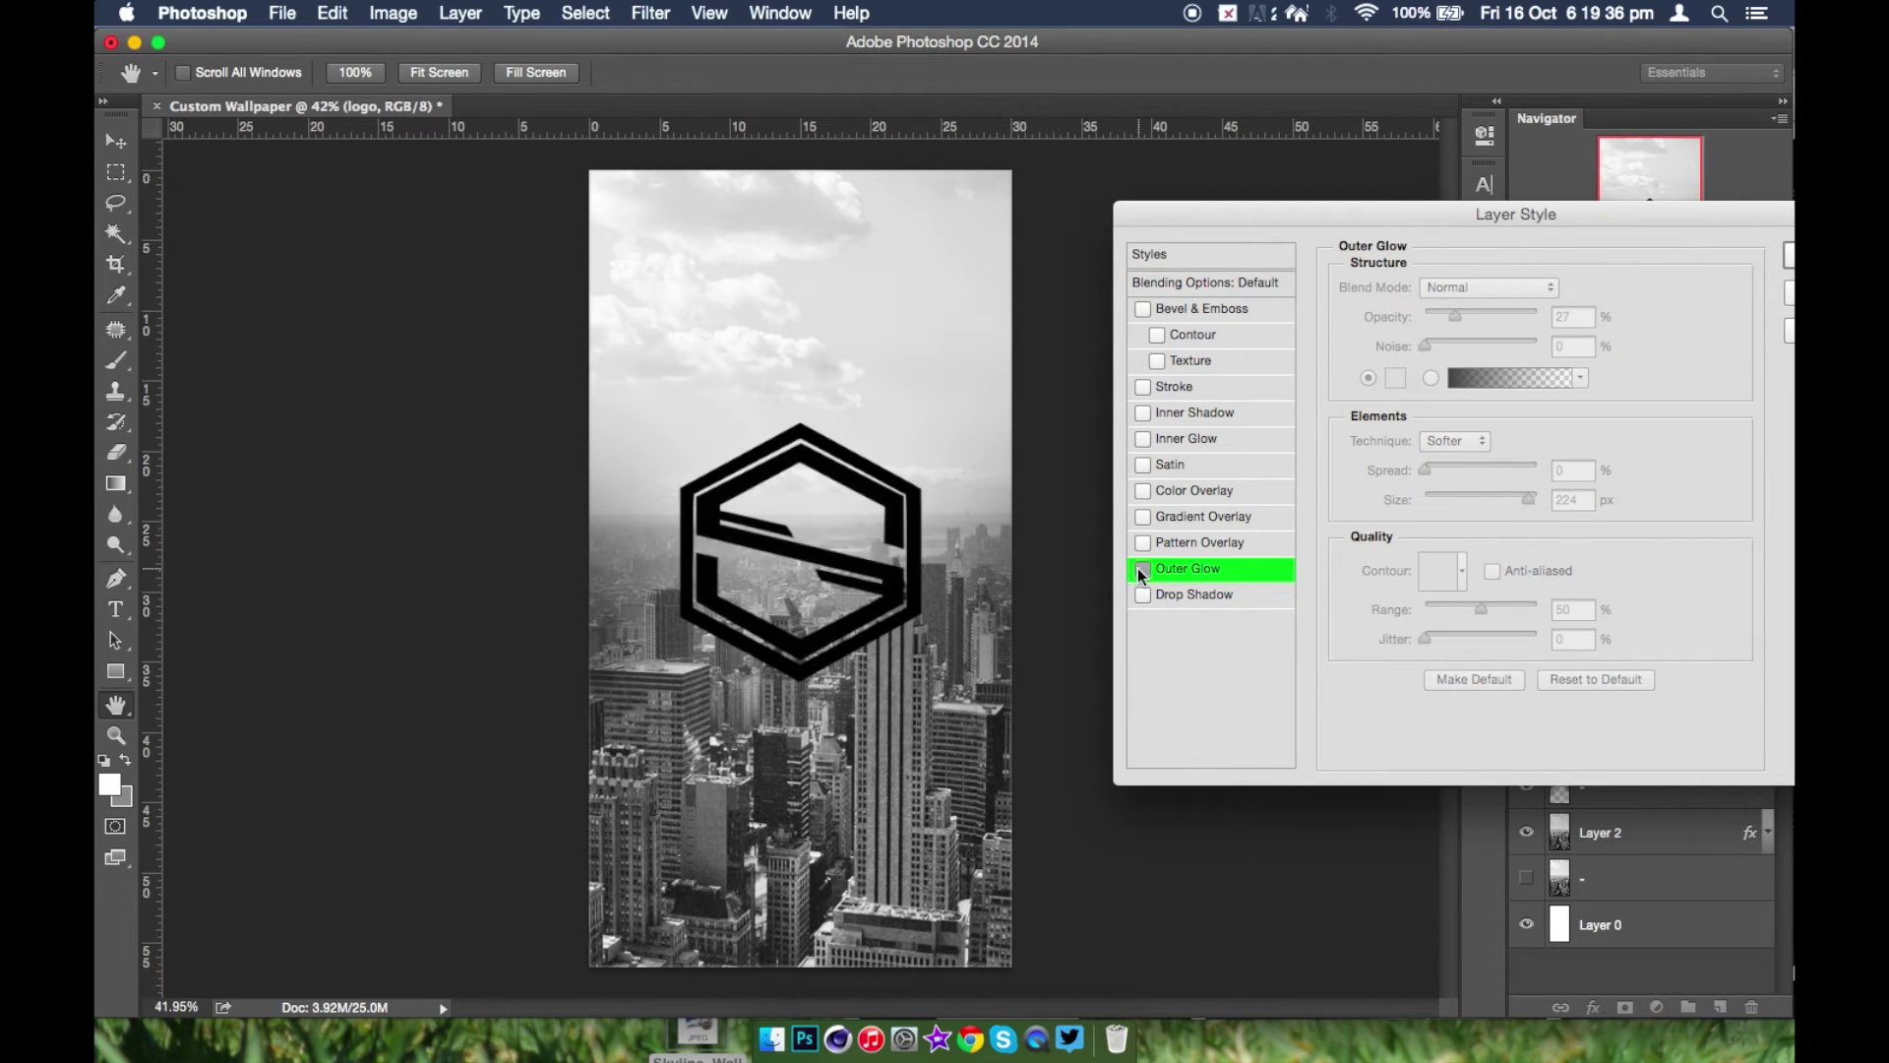
pyautogui.click(1142, 569)
pyautogui.click(1142, 570)
pyautogui.click(1142, 569)
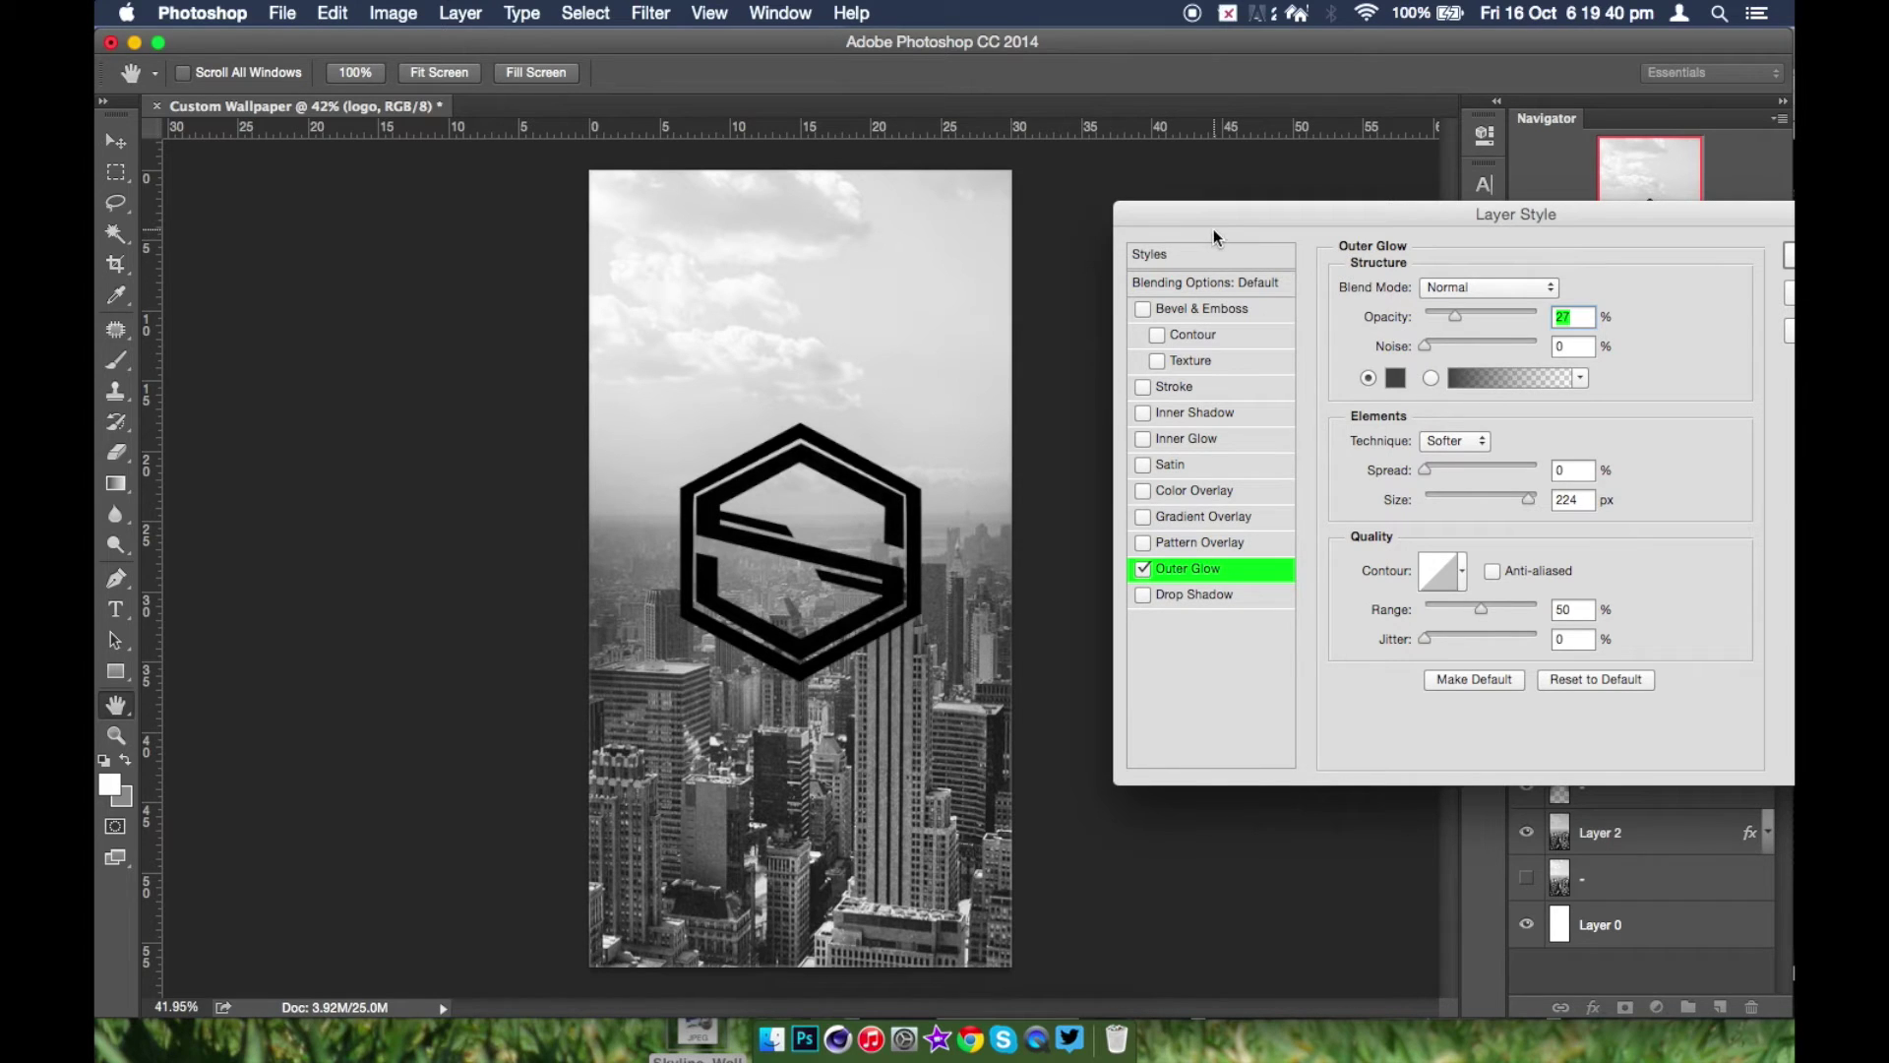
pyautogui.moveTo(1210, 211); pyautogui.dragTo(1133, 217)
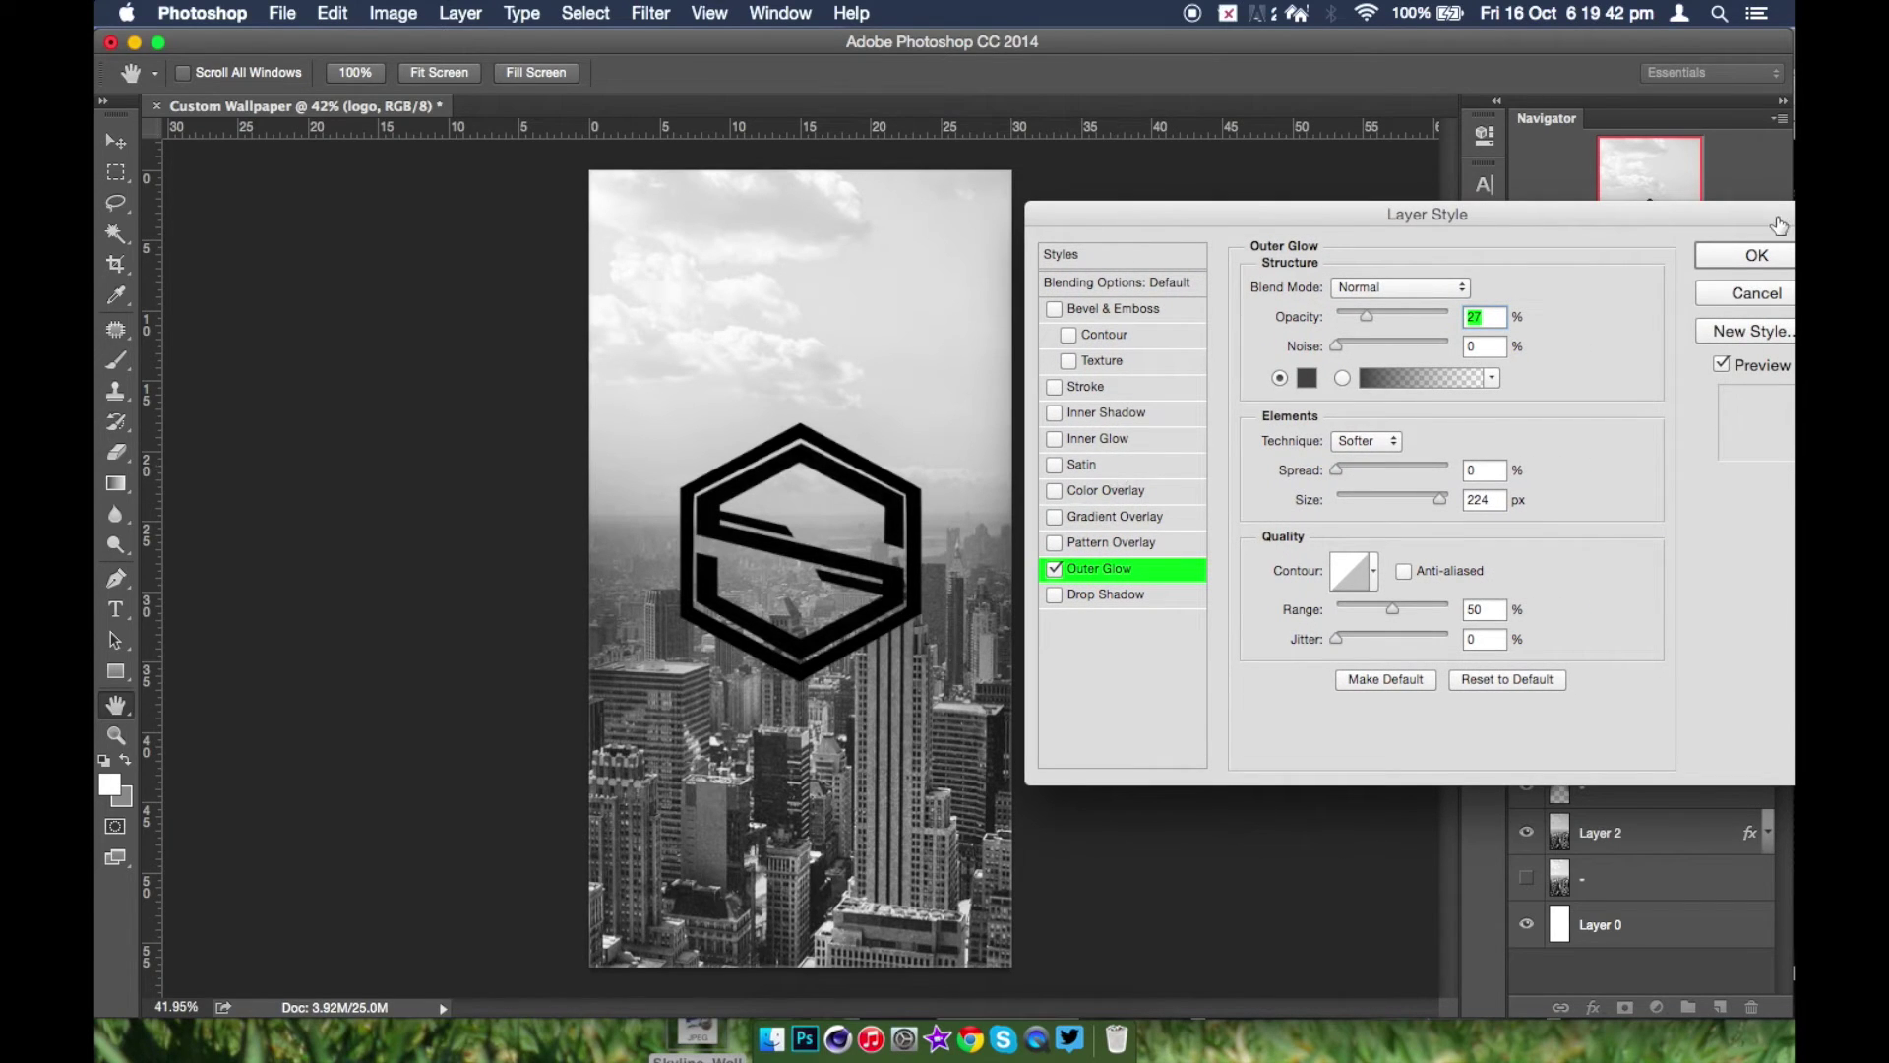
pyautogui.click(1749, 260)
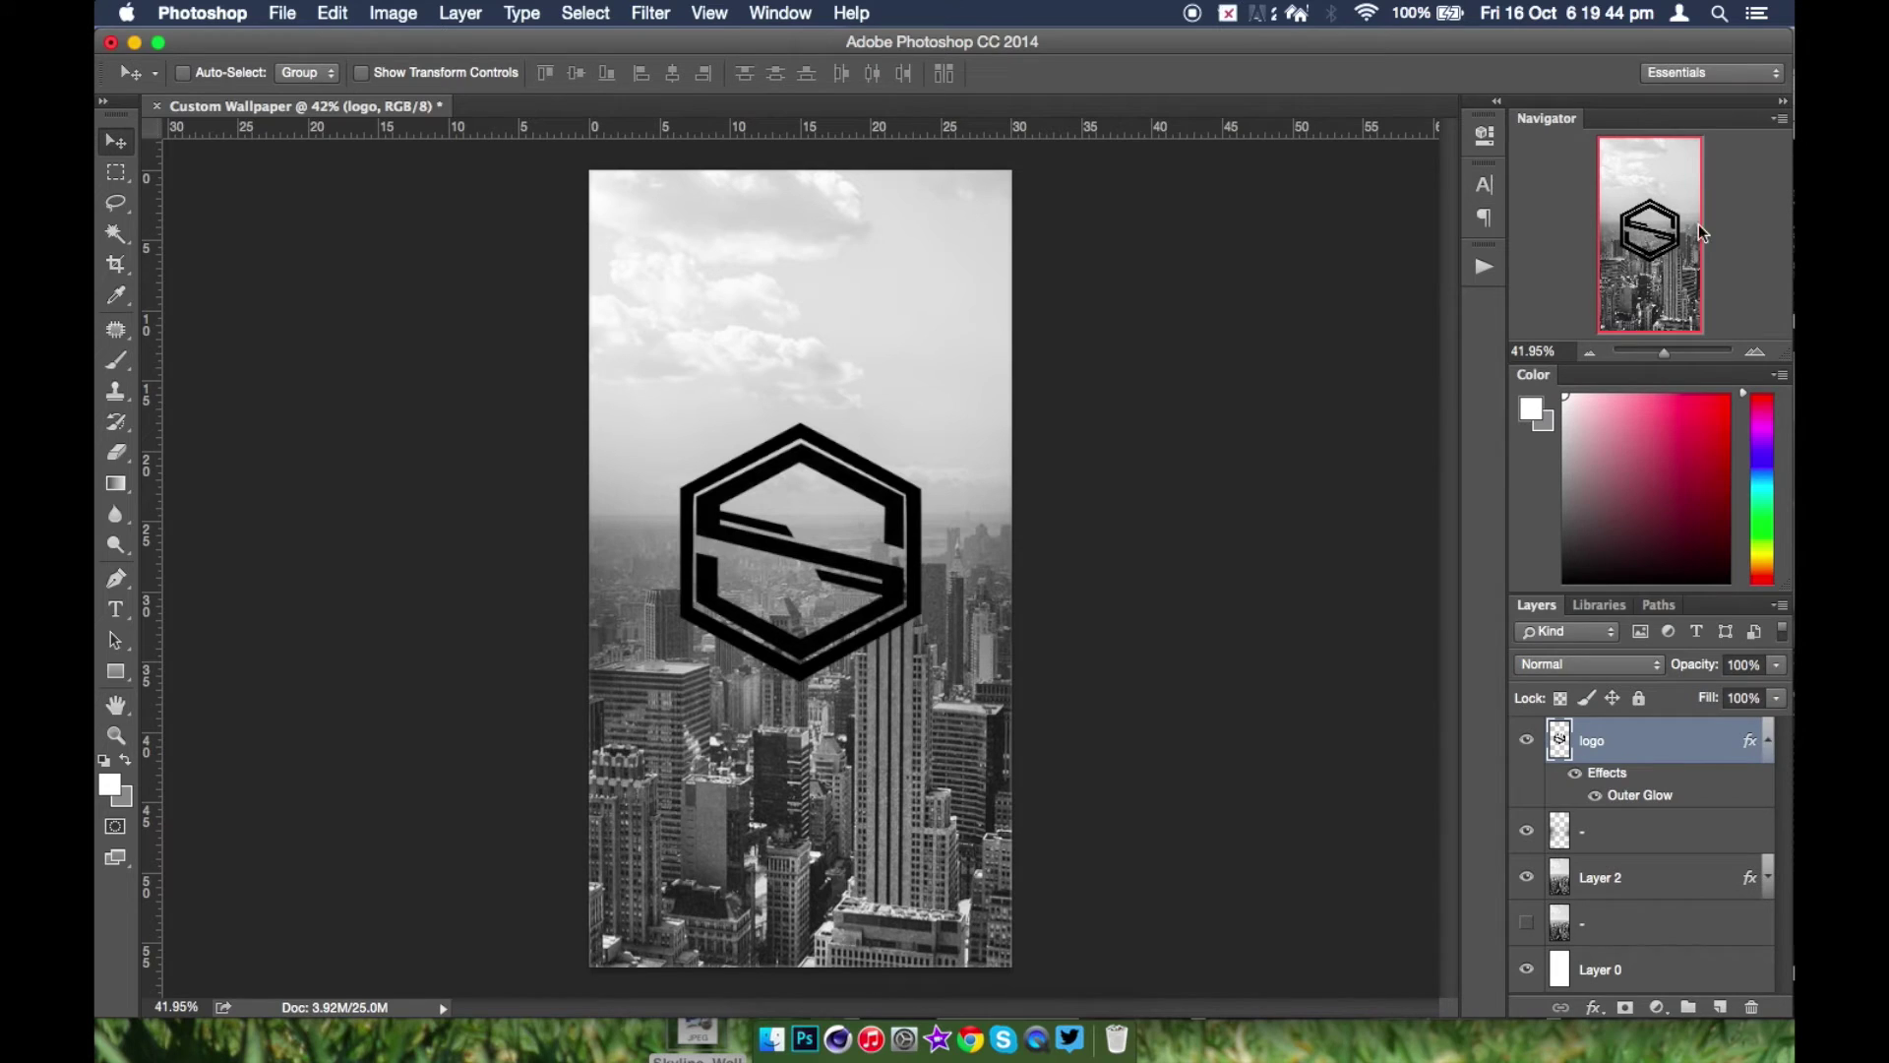
# - Choose the Type tool with the BankGothic Md BT font and start text above the logo
pyautogui.click(115, 609)
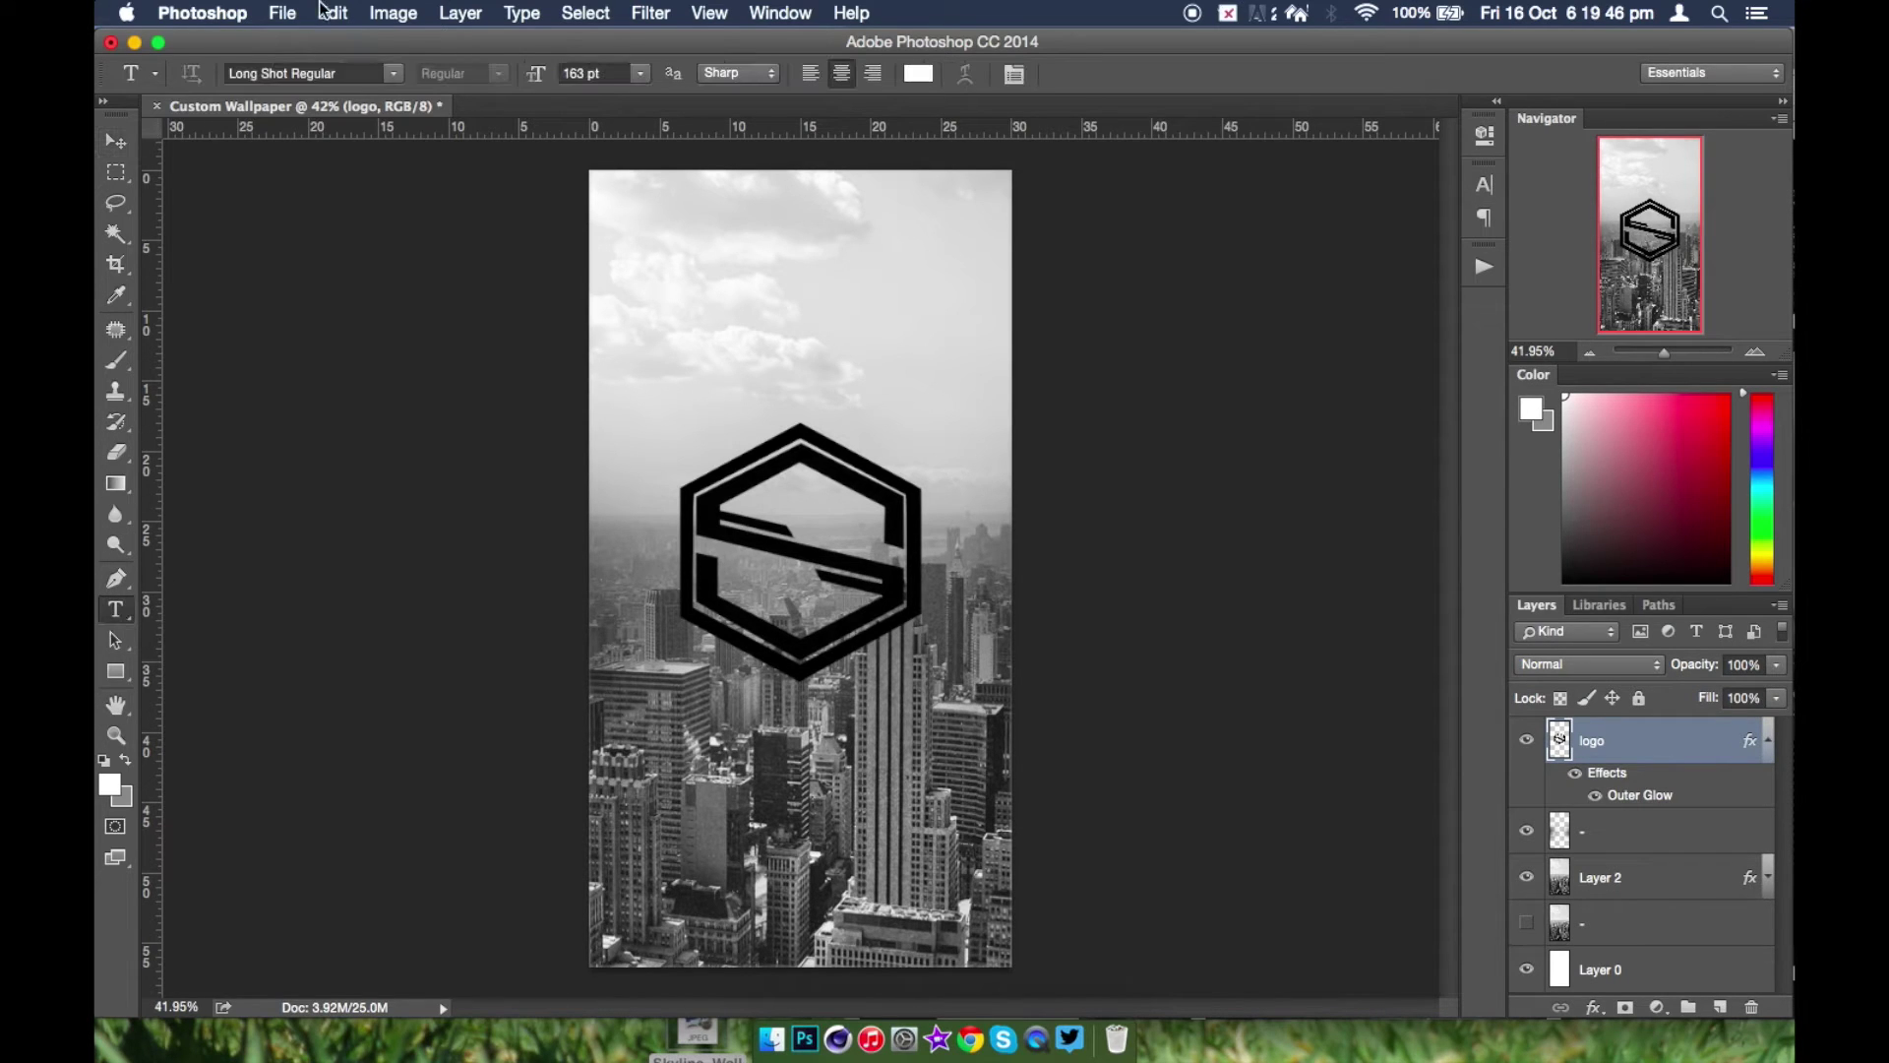
pyautogui.click(295, 72)
pyautogui.click(392, 73)
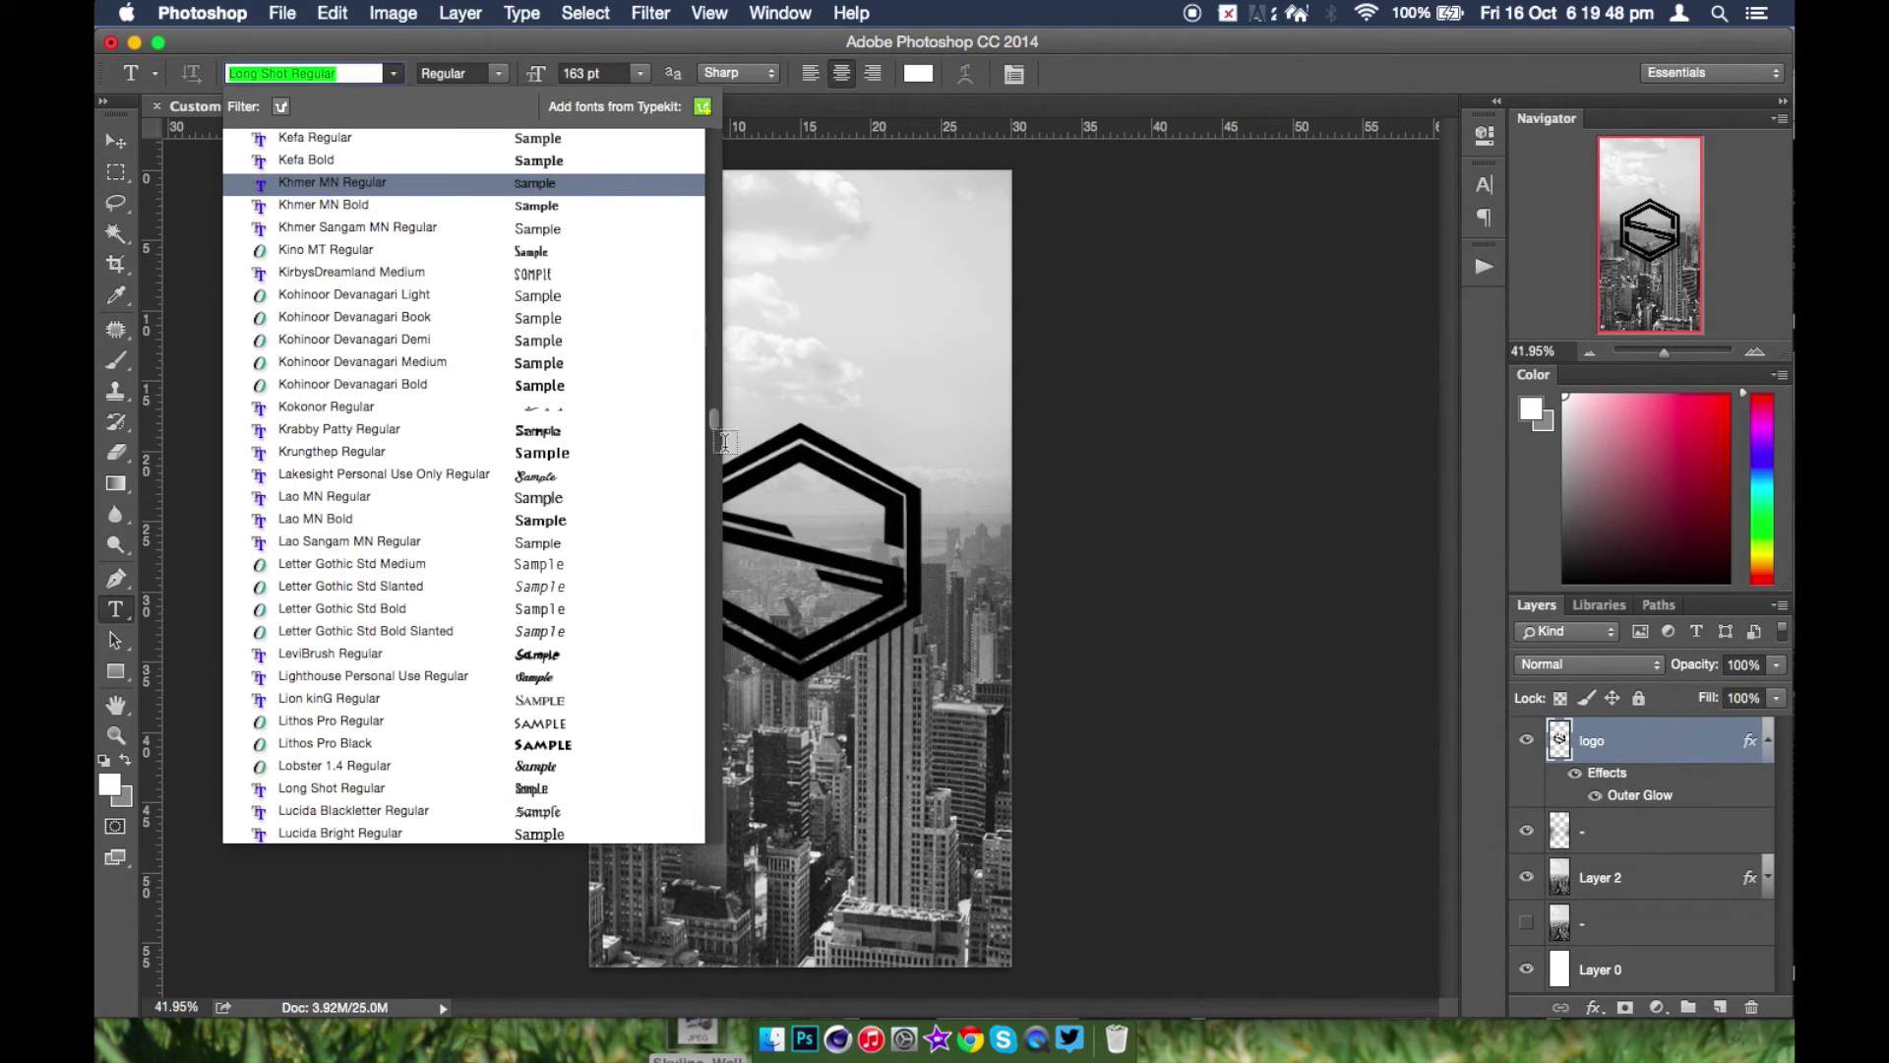
pyautogui.write('bank')
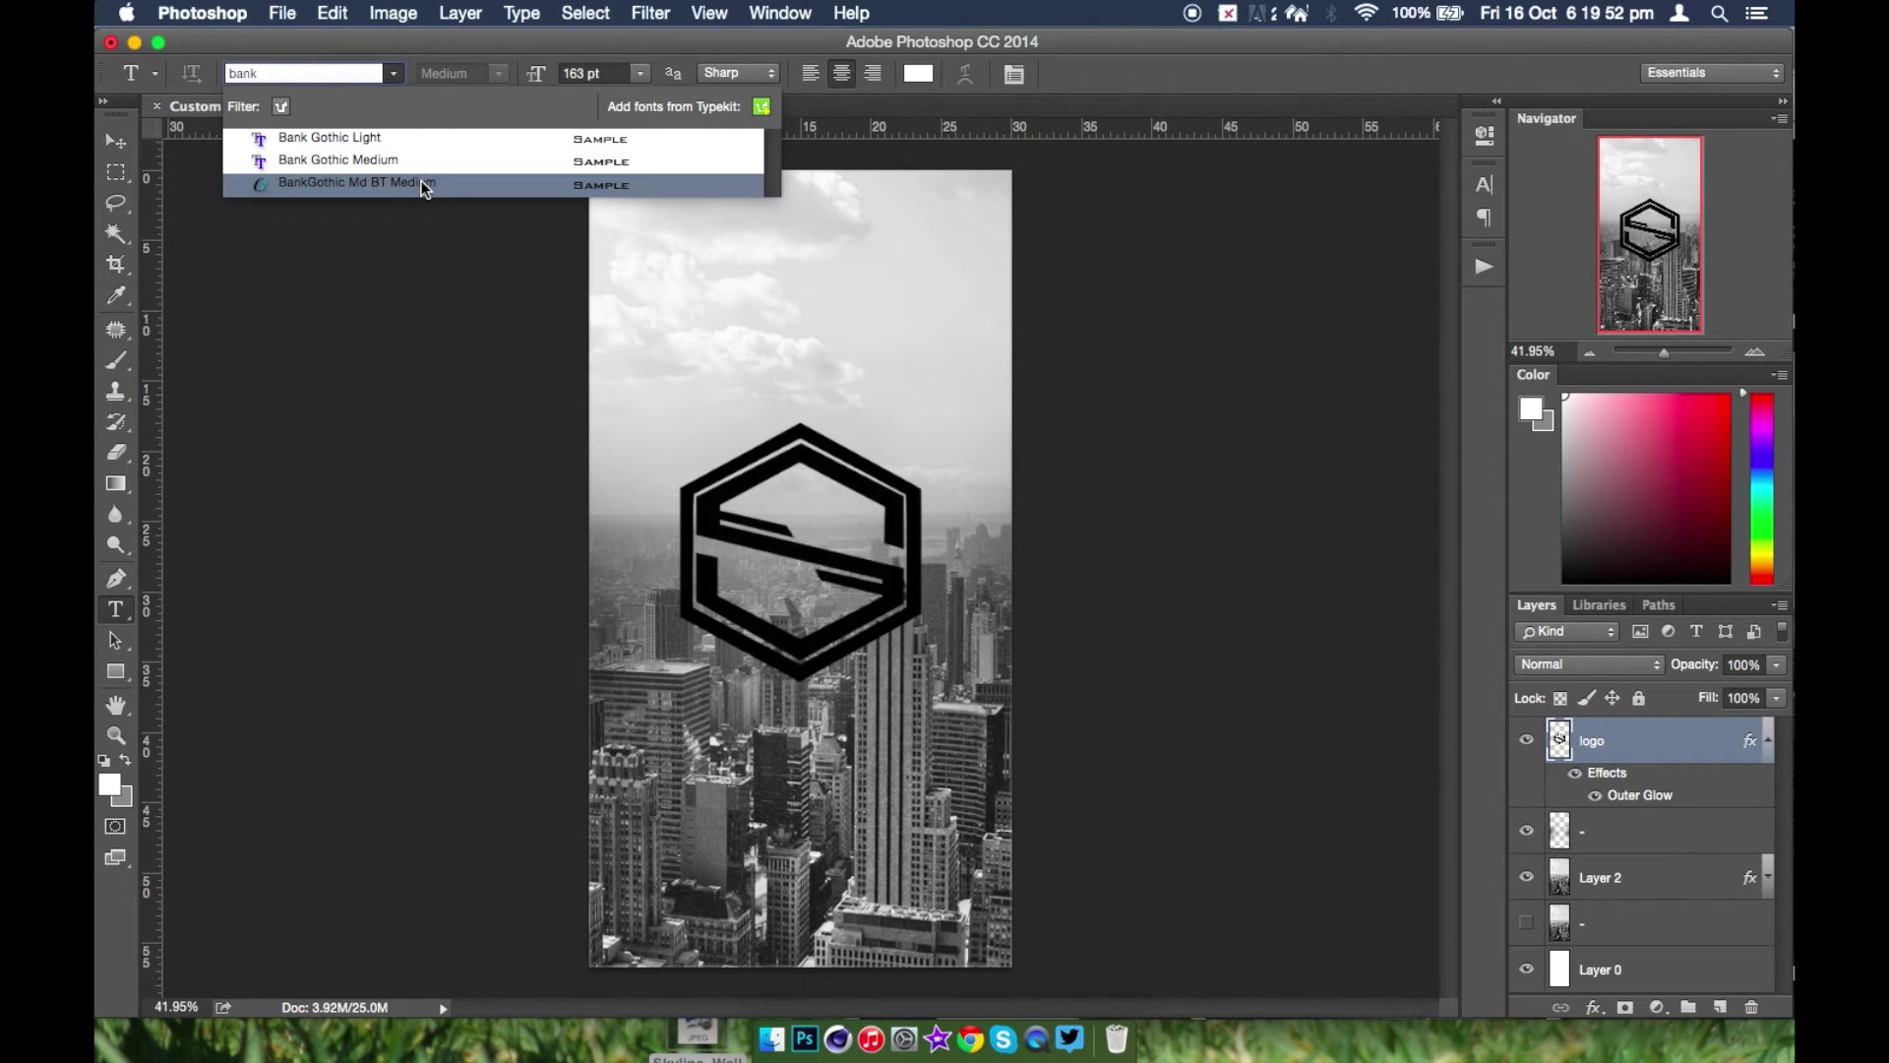
pyautogui.click(380, 185)
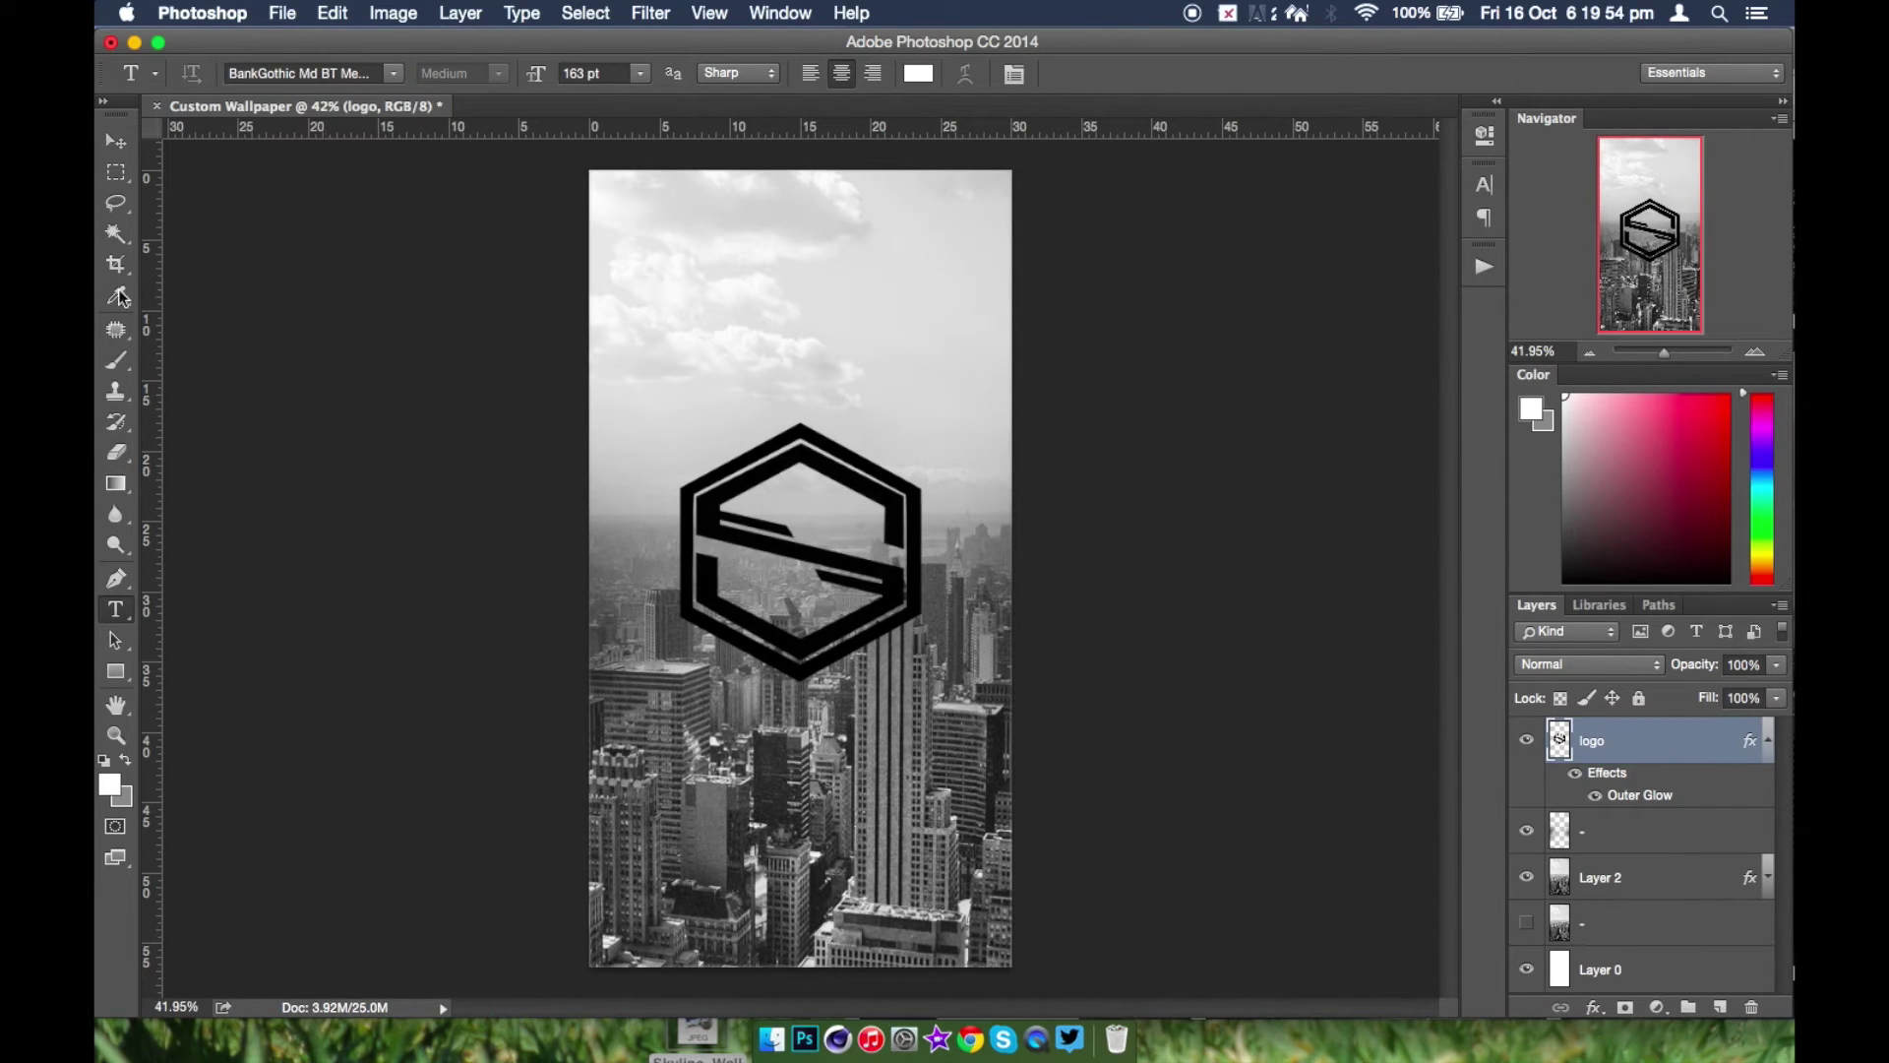
pyautogui.moveTo(537, 74); pyautogui.dragTo(375, 119)
pyautogui.click(748, 378)
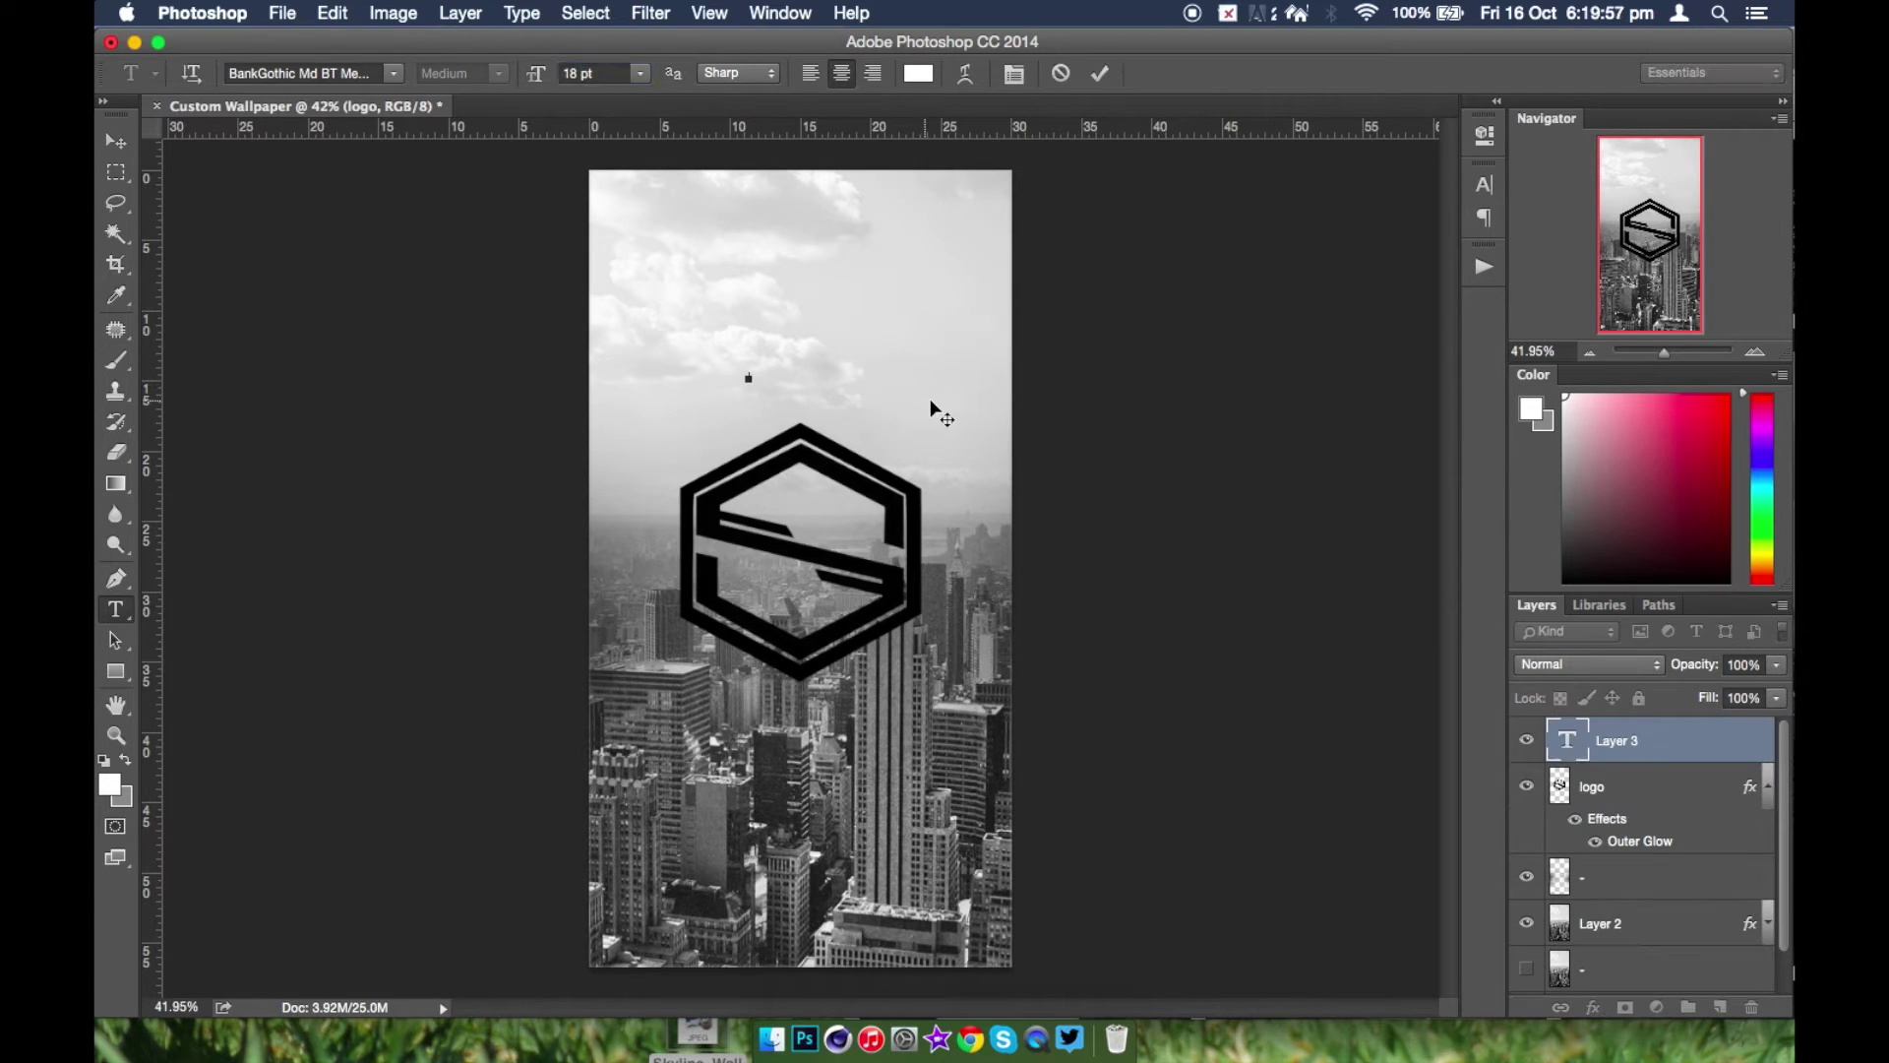
# - Make the SMITTY text black at 52 pt, commit it, and move it just above the logo
pyautogui.click(917, 73)
pyautogui.moveTo(1341, 725); pyautogui.dragTo(1438, 819)
pyautogui.click(1677, 508)
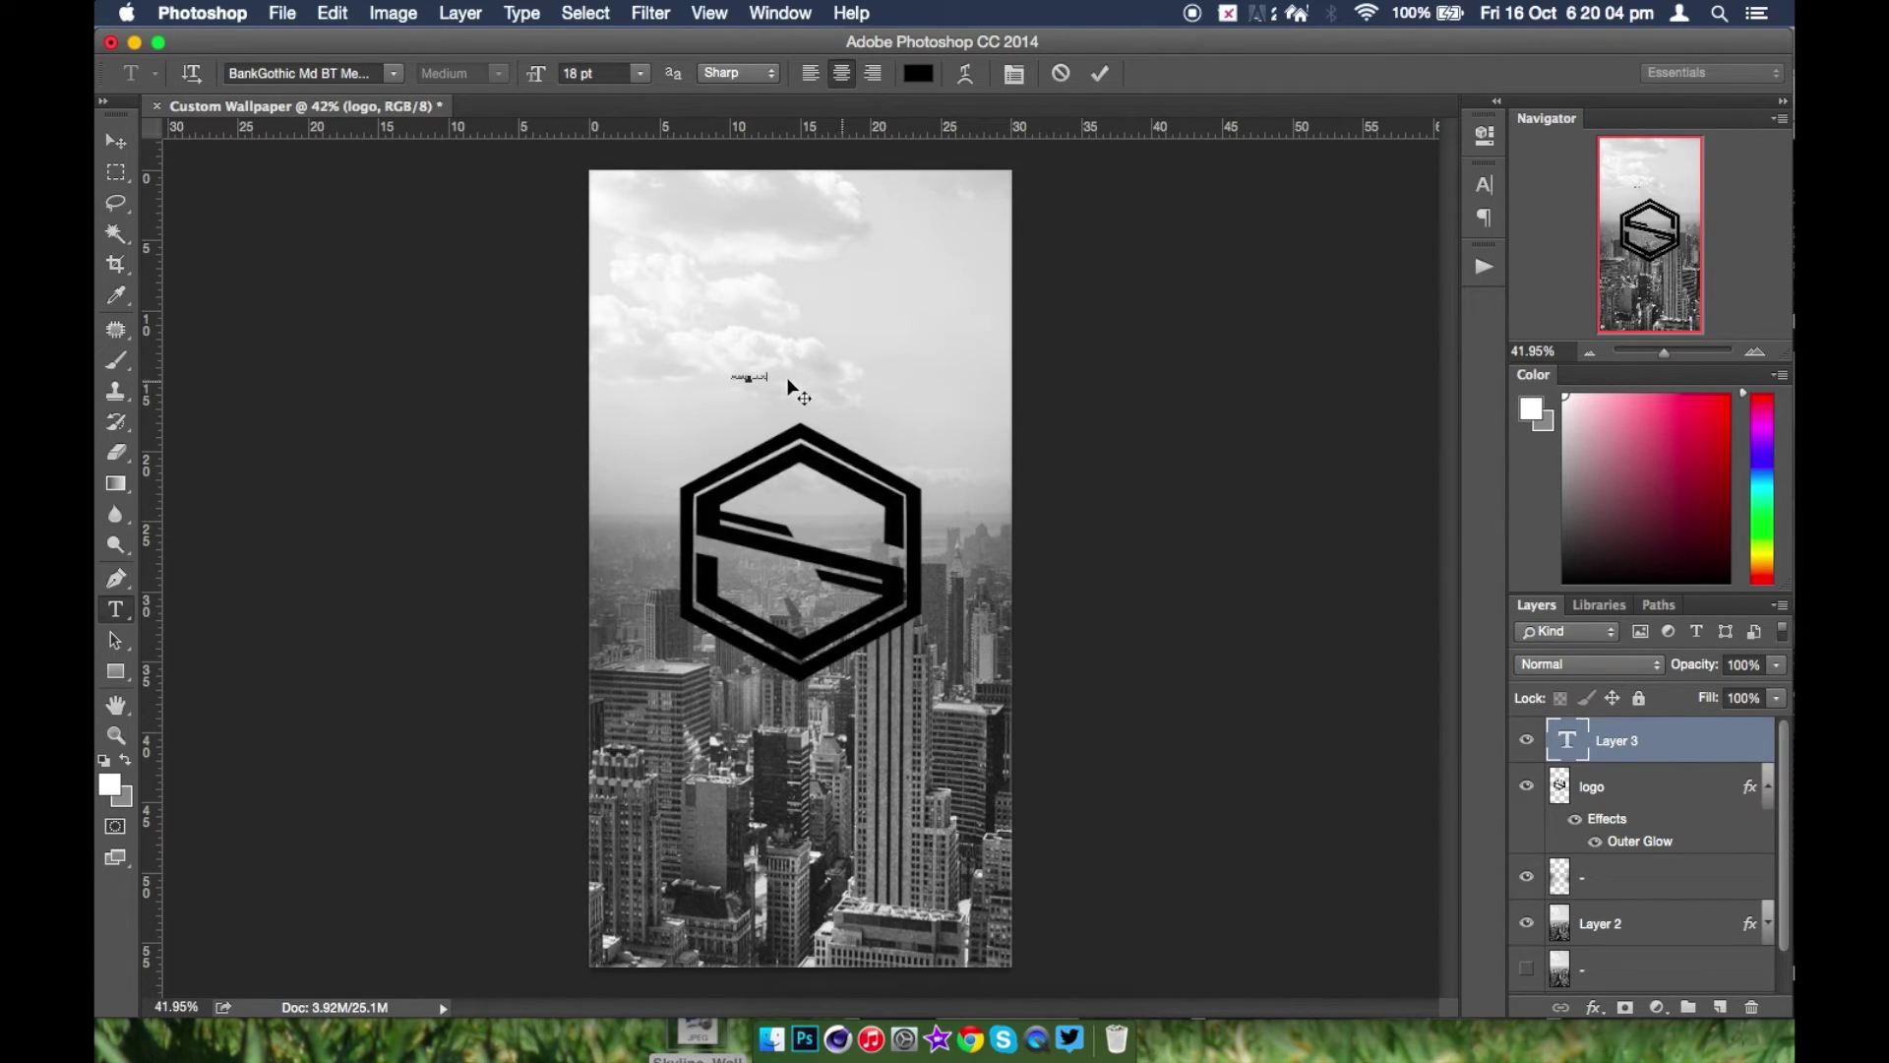
pyautogui.press('super+a')
pyautogui.moveTo(528, 76); pyautogui.dragTo(573, 78)
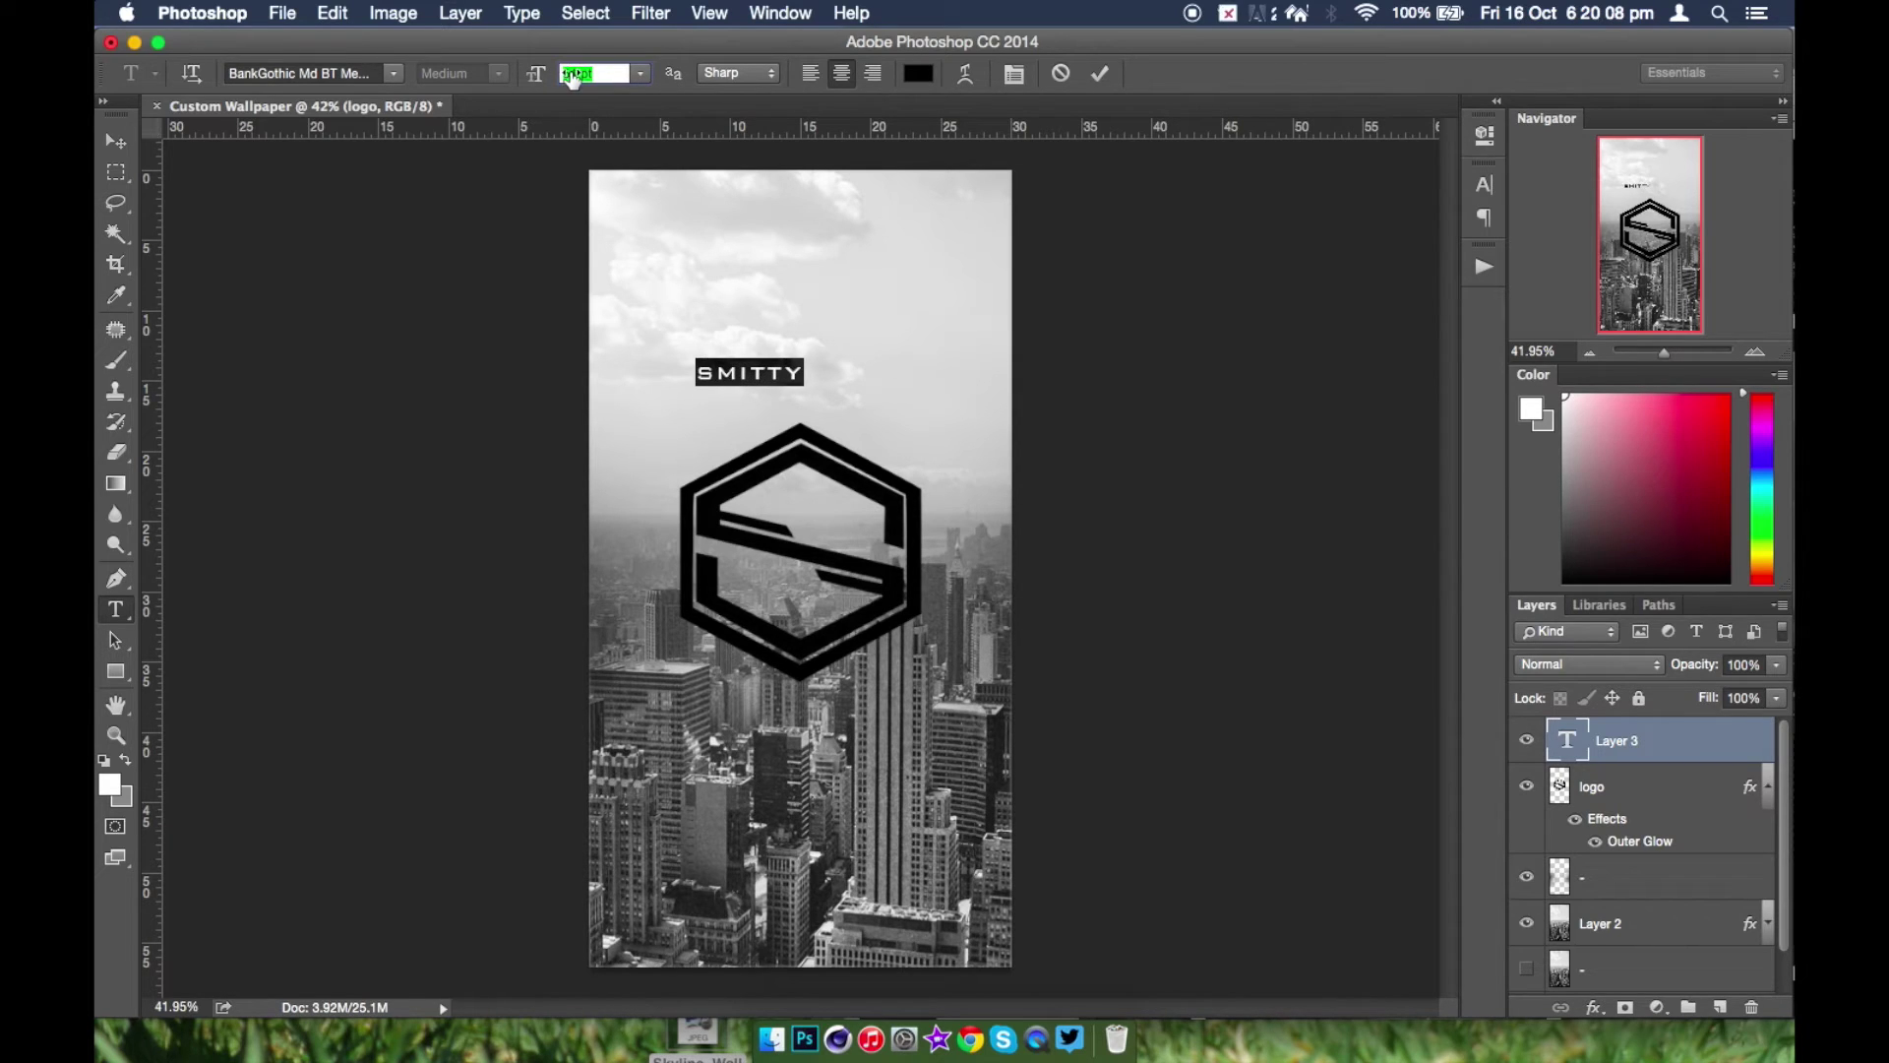
pyautogui.press('Return')
pyautogui.press('super+Return')
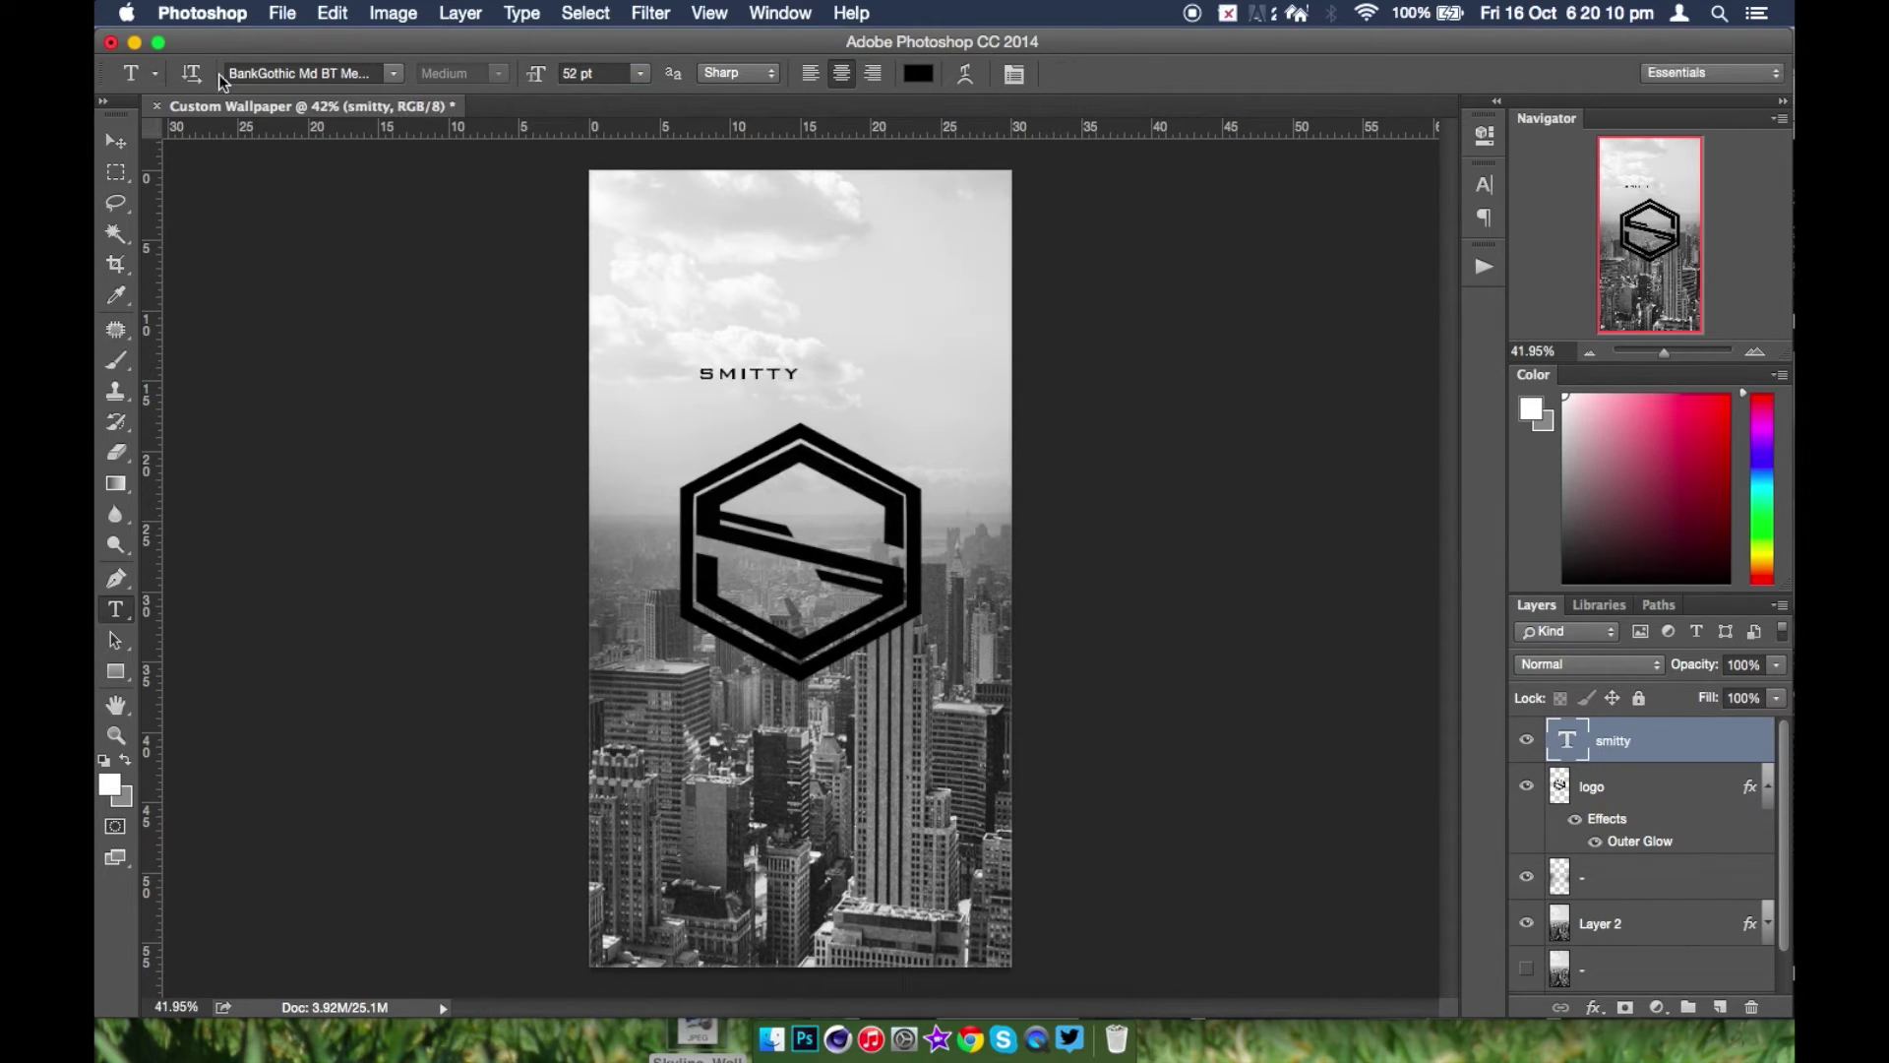
pyautogui.press('v')
pyautogui.moveTo(832, 383); pyautogui.dragTo(813, 433)
# - Rotate SMITTY, move it onto the hexagon's upper-left edge, and fine-tune its tilt
pyautogui.press('super+t')
pyautogui.moveTo(631, 412); pyautogui.dragTo(630, 437)
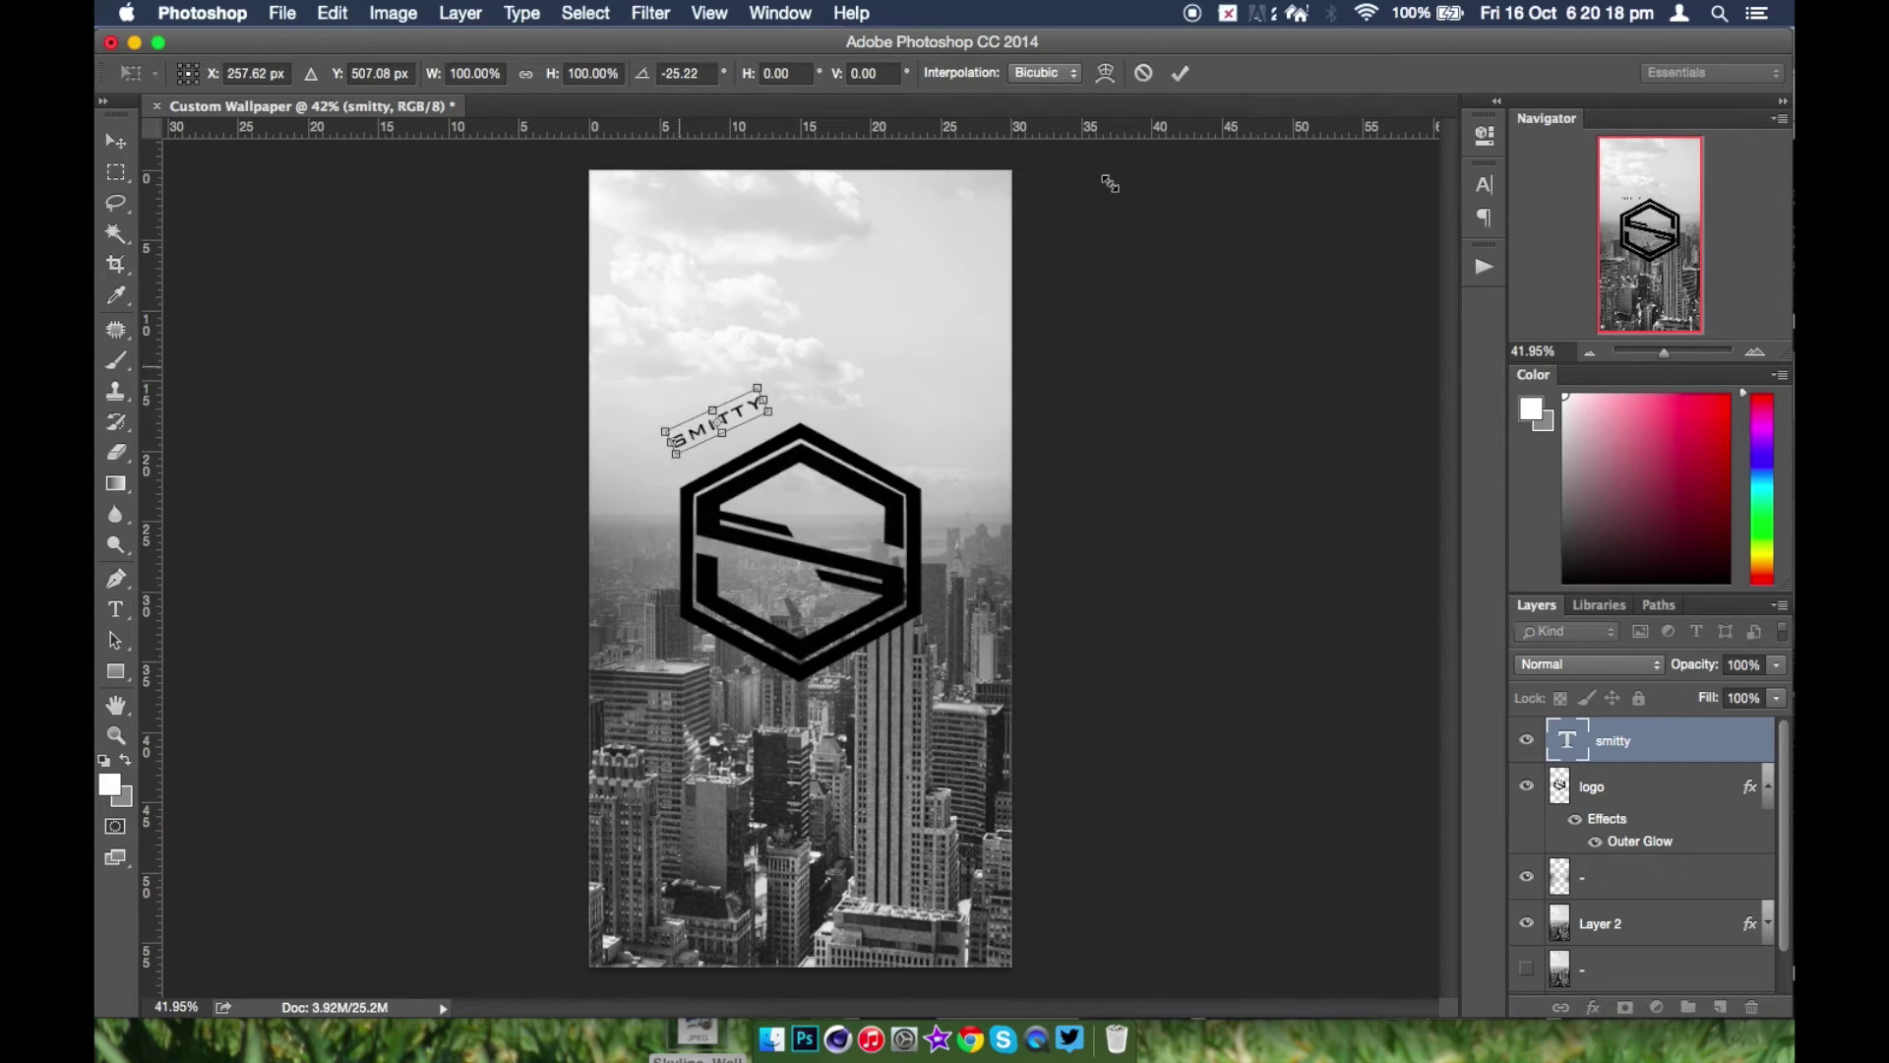
pyautogui.click(1181, 73)
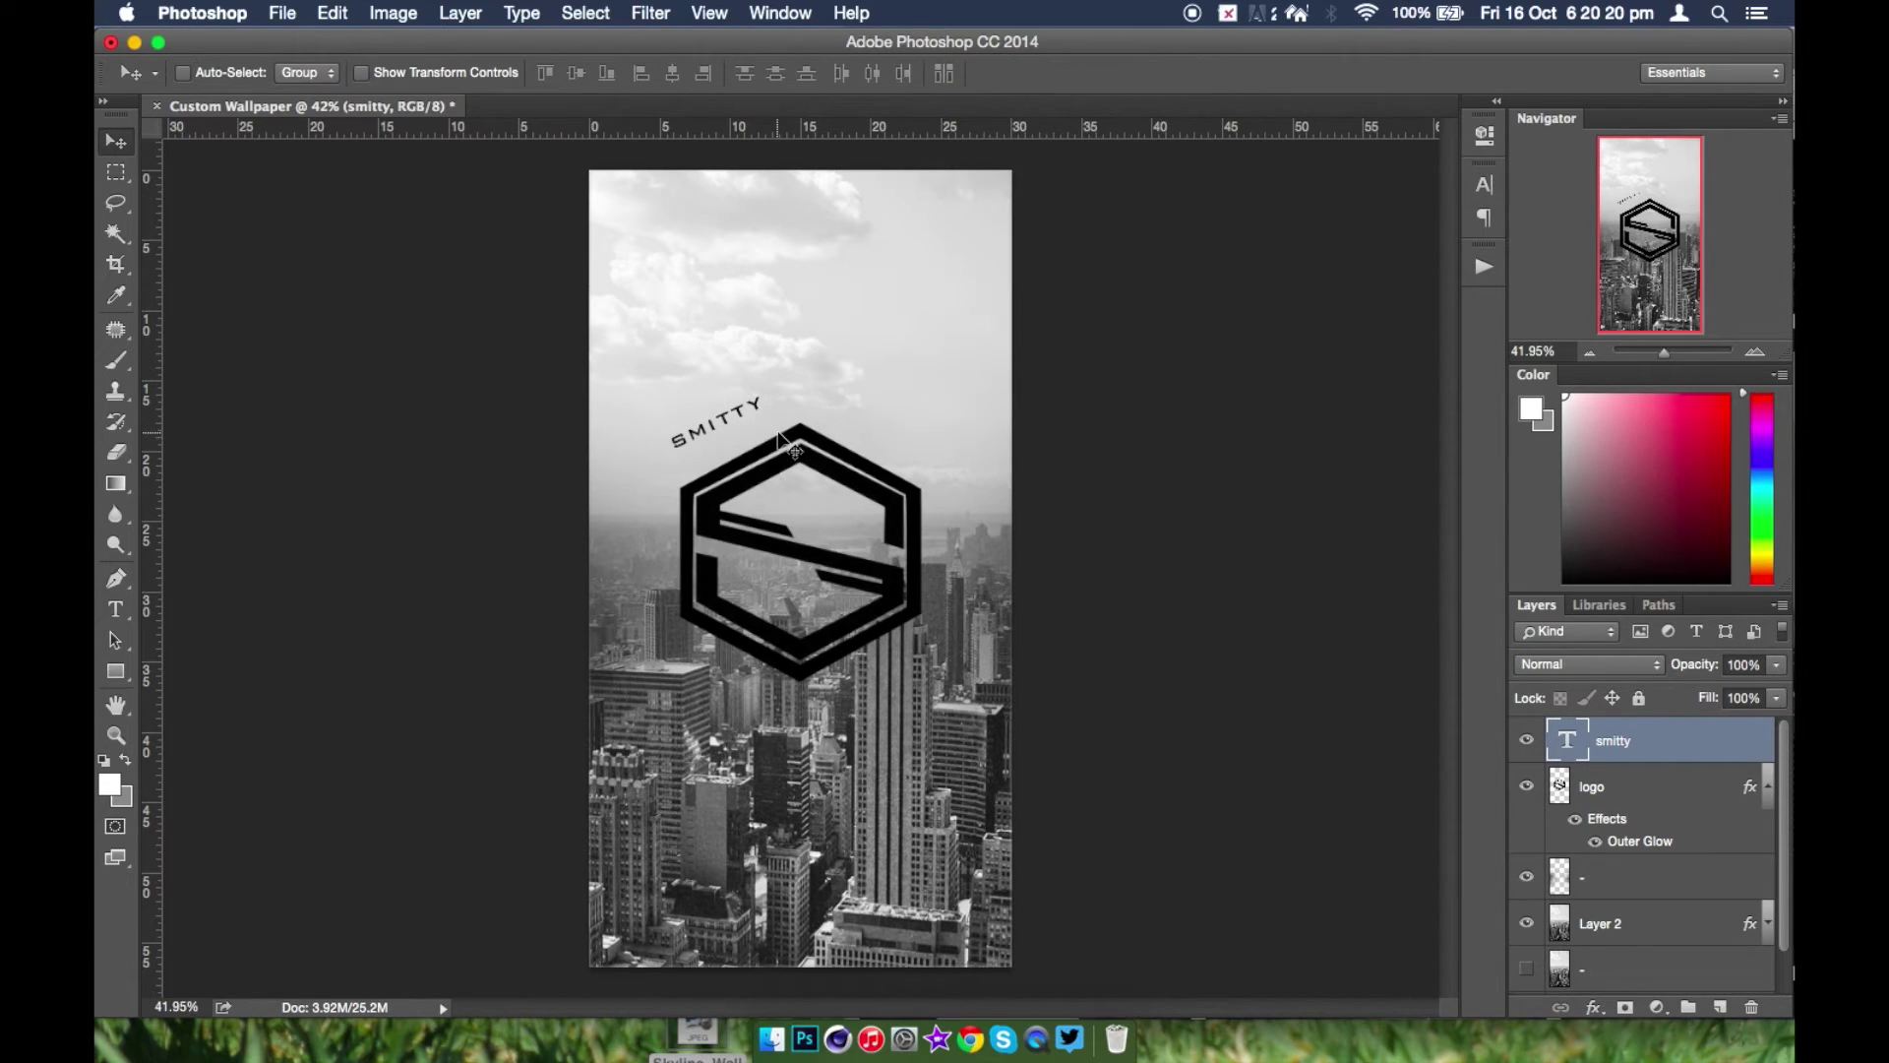
pyautogui.moveTo(781, 437); pyautogui.dragTo(802, 462)
pyautogui.press('super+t')
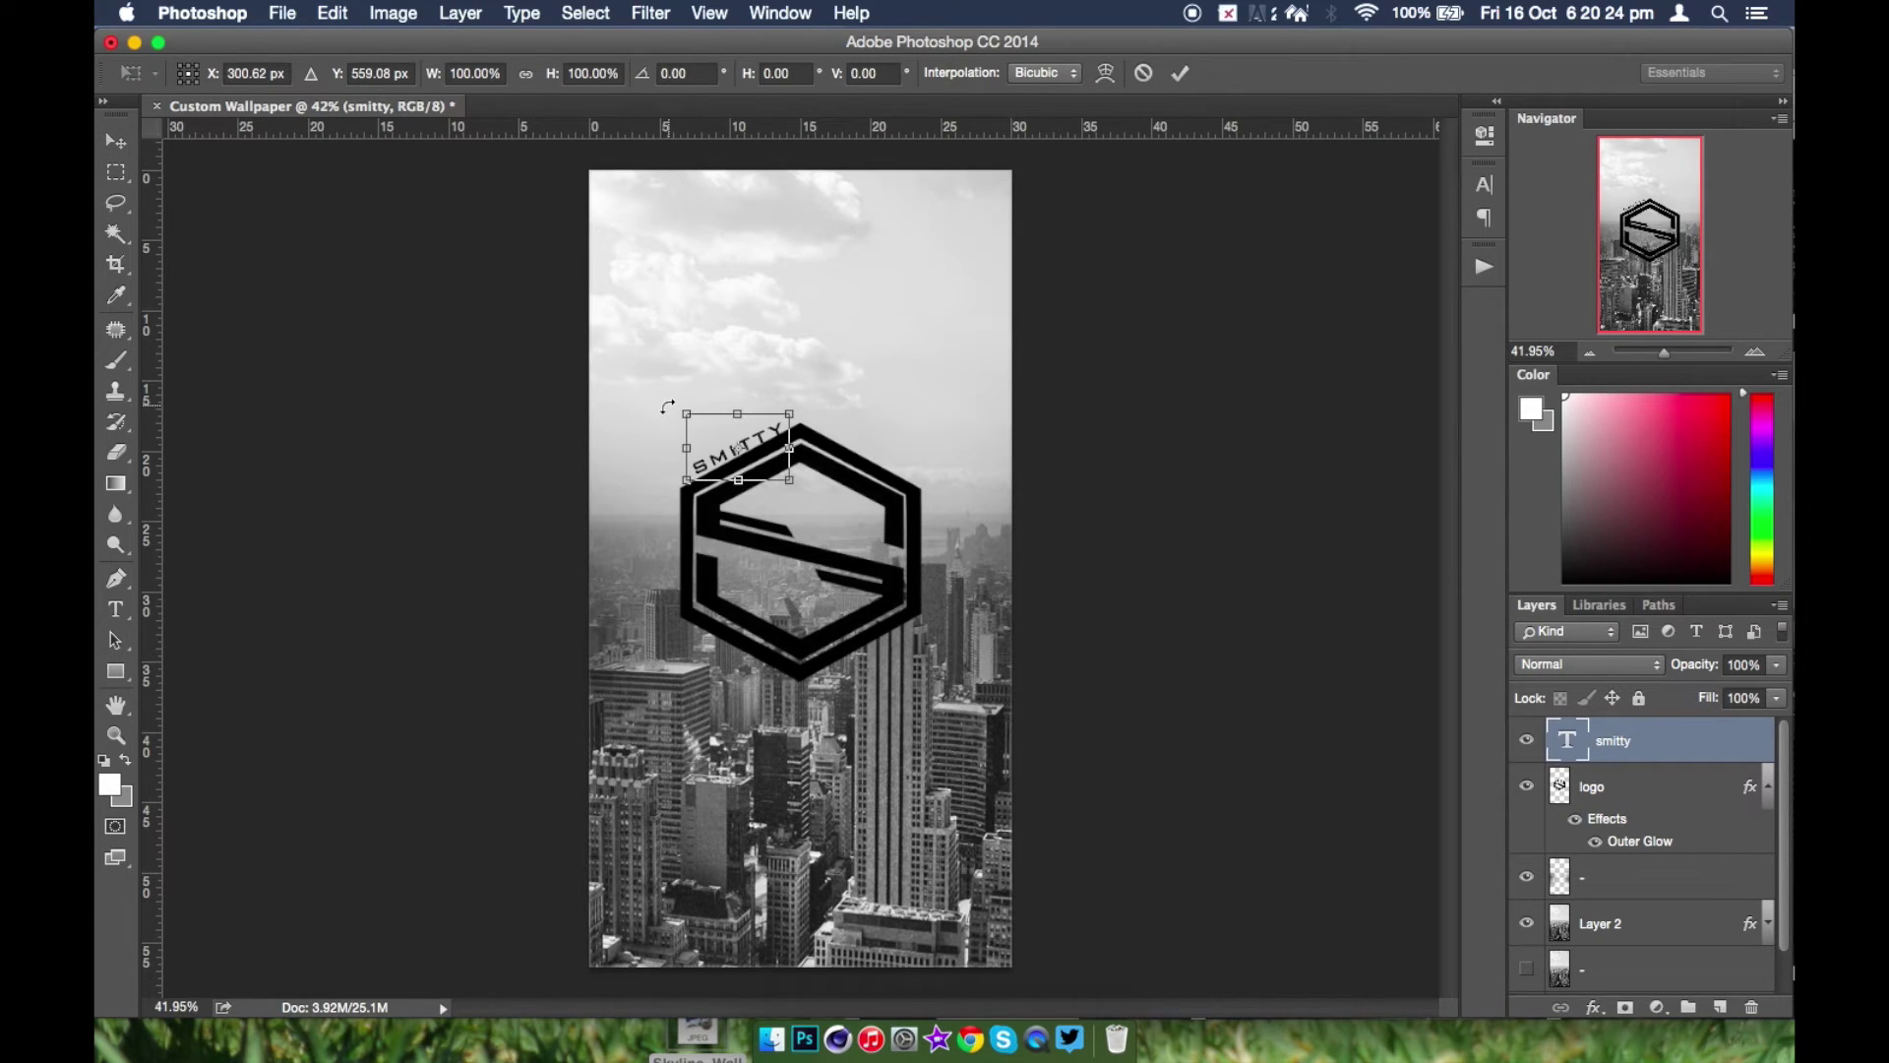
pyautogui.moveTo(667, 405); pyautogui.dragTo(667, 405)
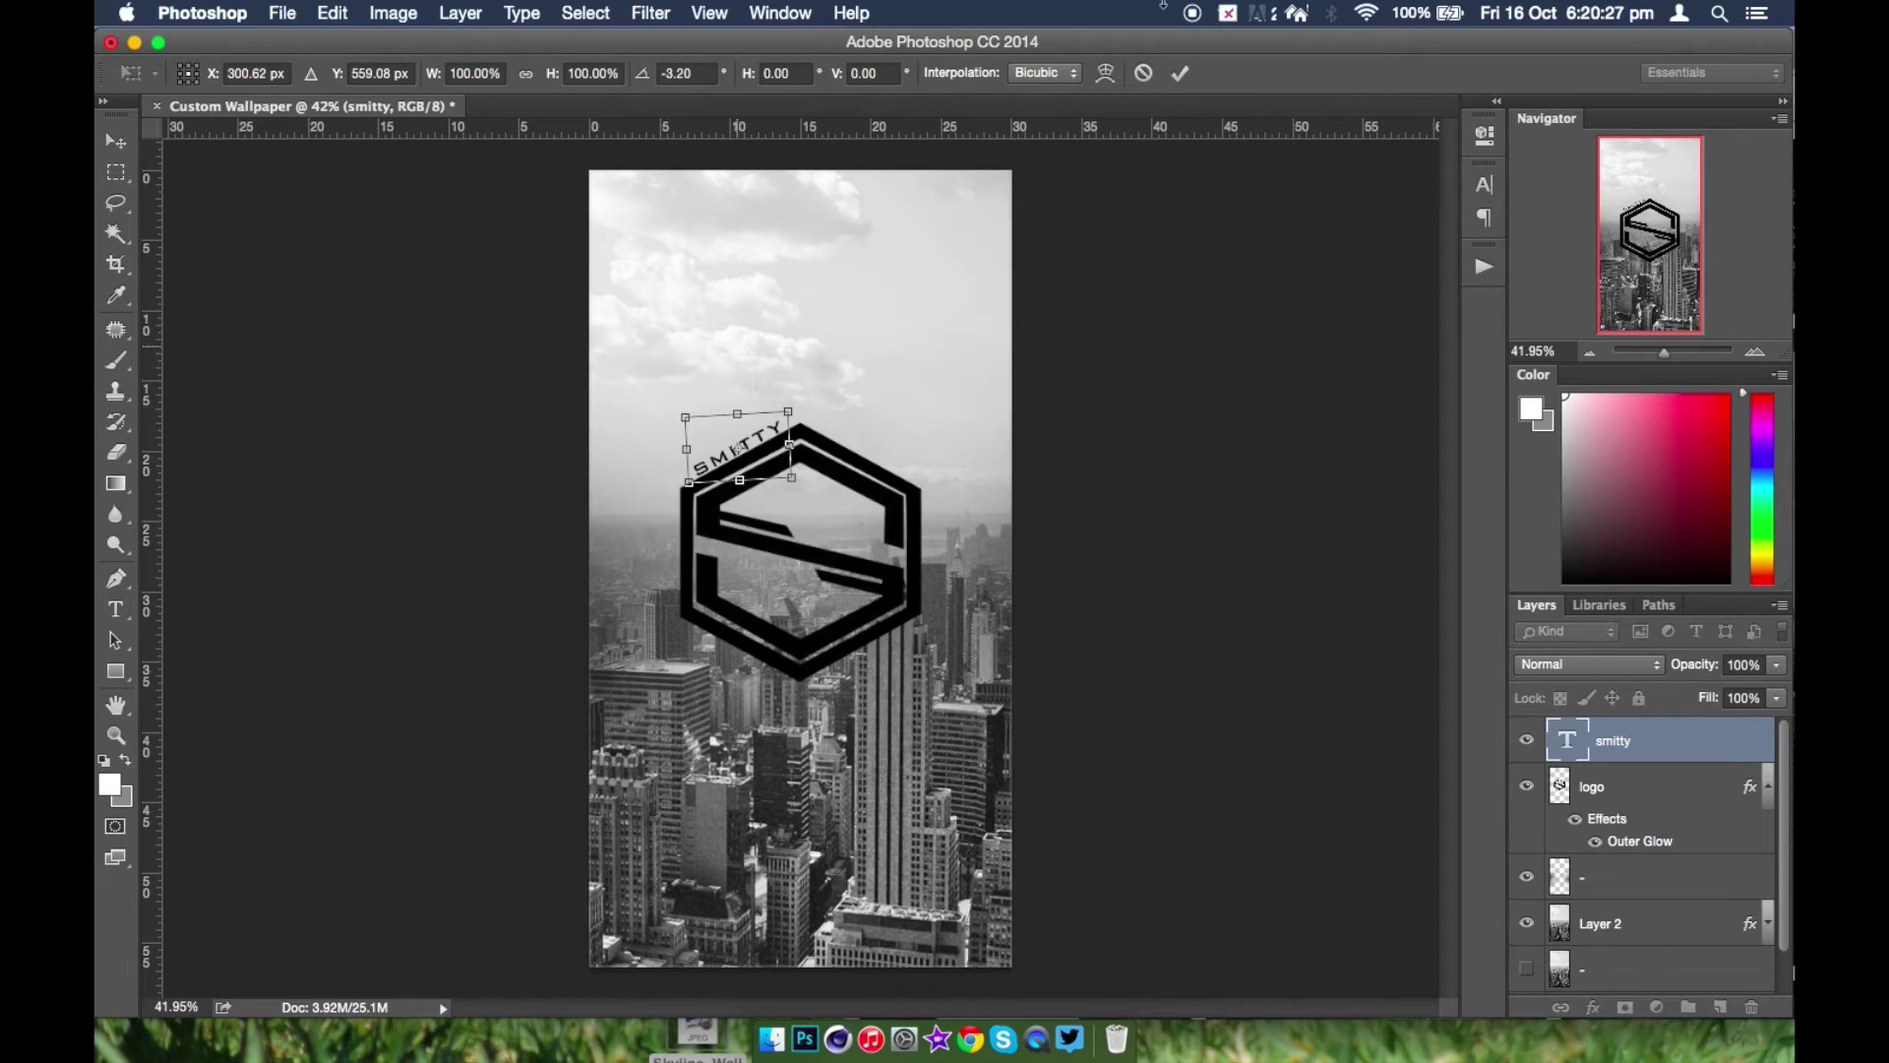
pyautogui.click(1179, 73)
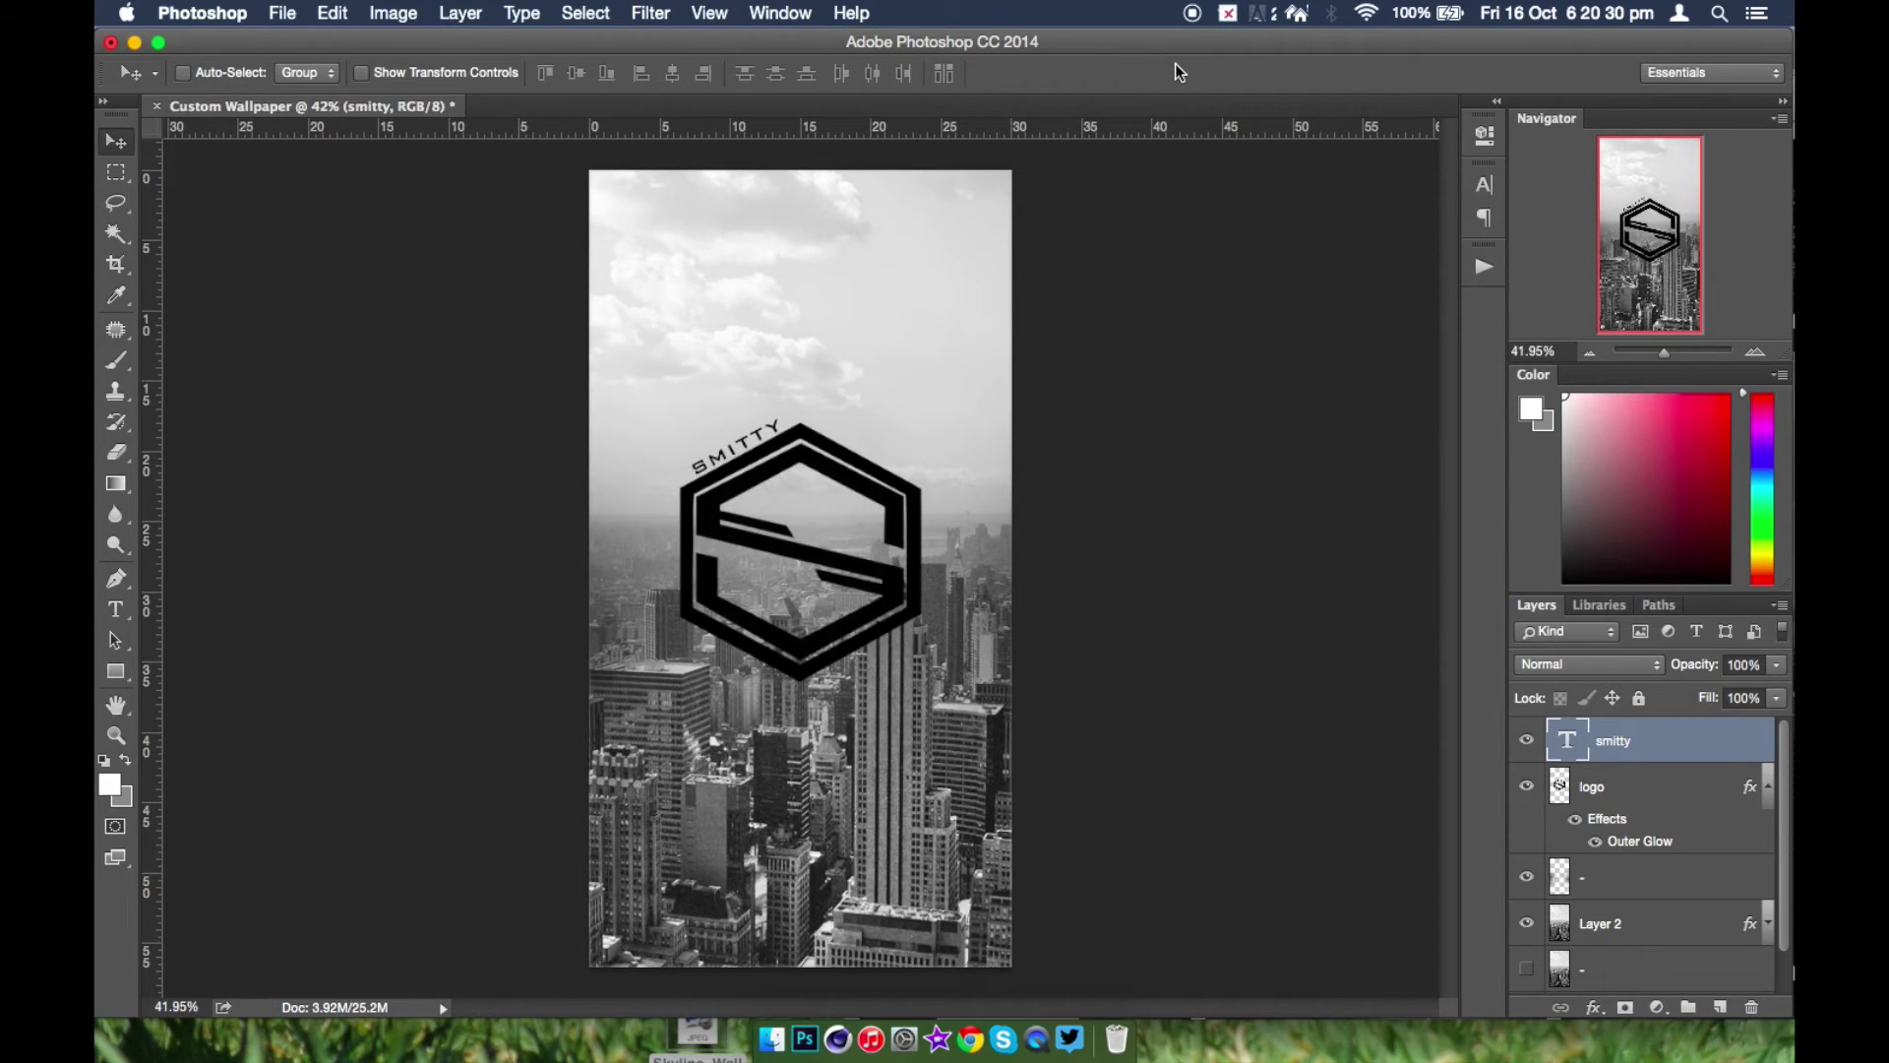
# - Duplicate the SMITTY layer and retype the copy as DESIGNS
pyautogui.press('super+j')
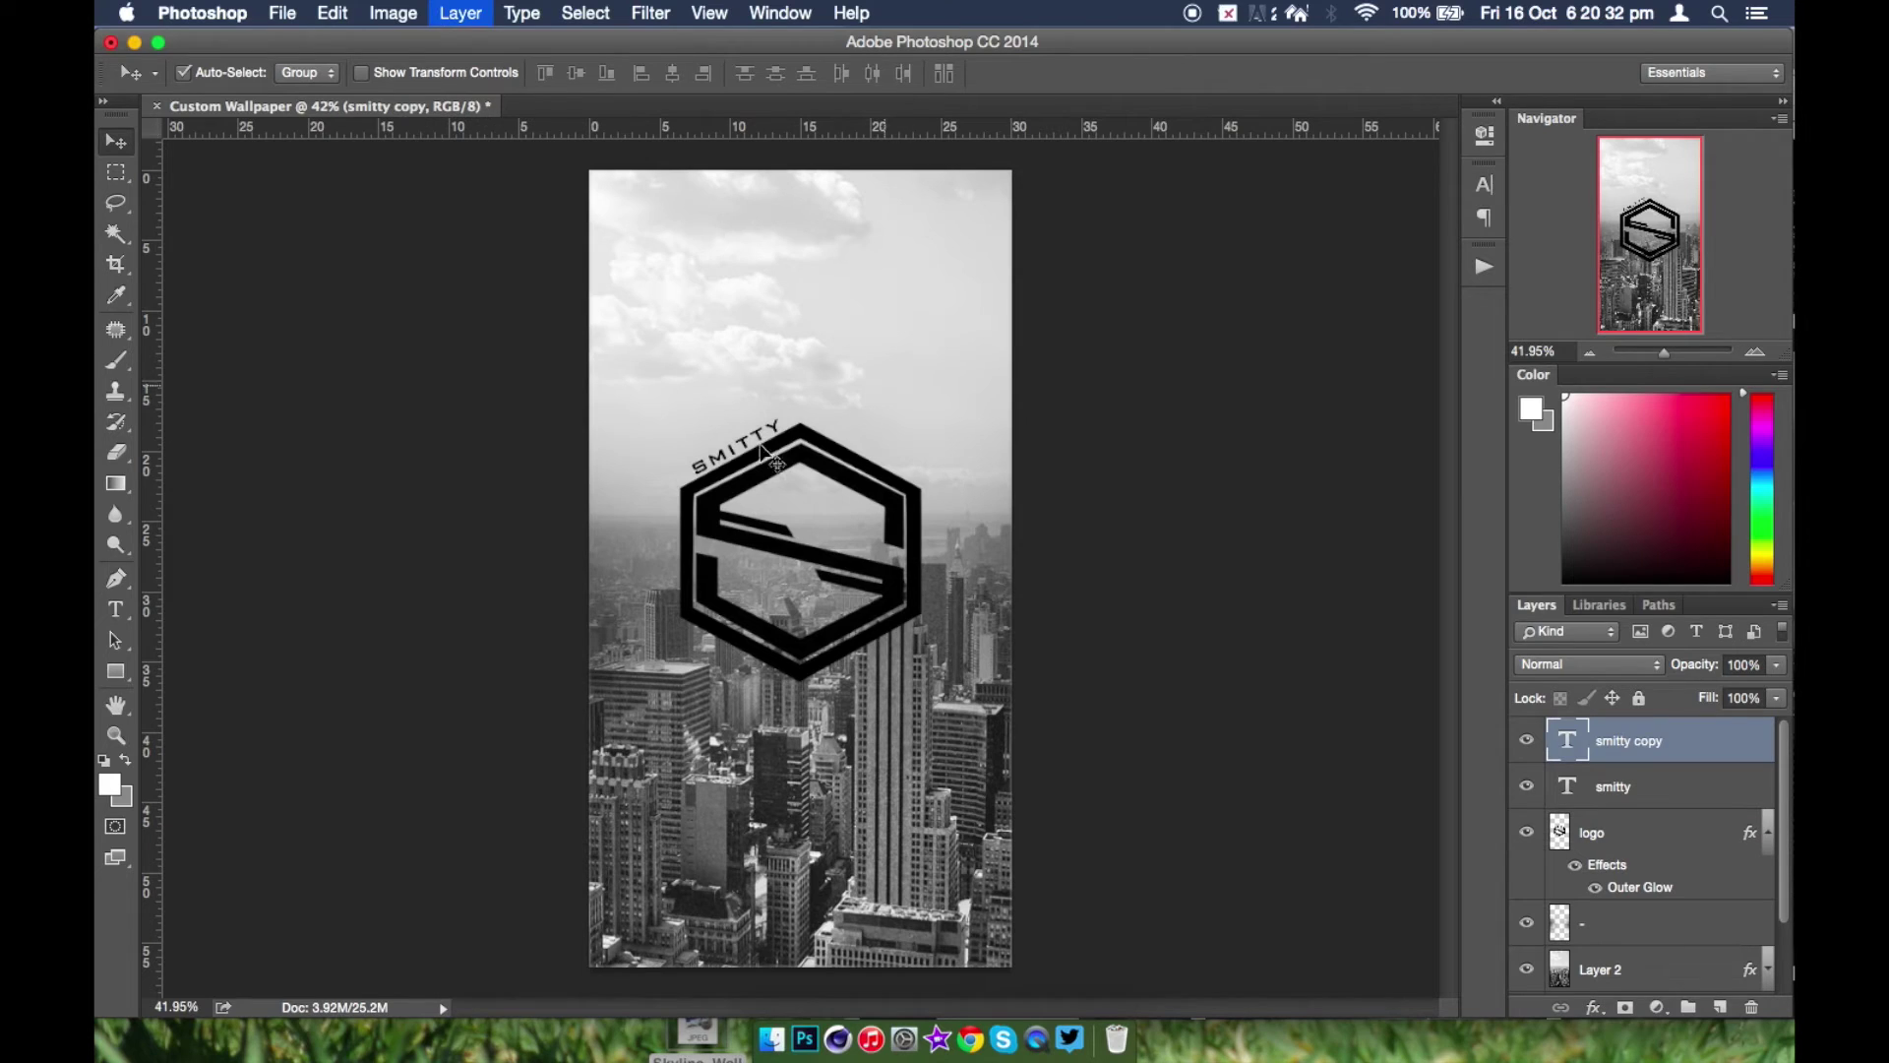
pyautogui.click(115, 606)
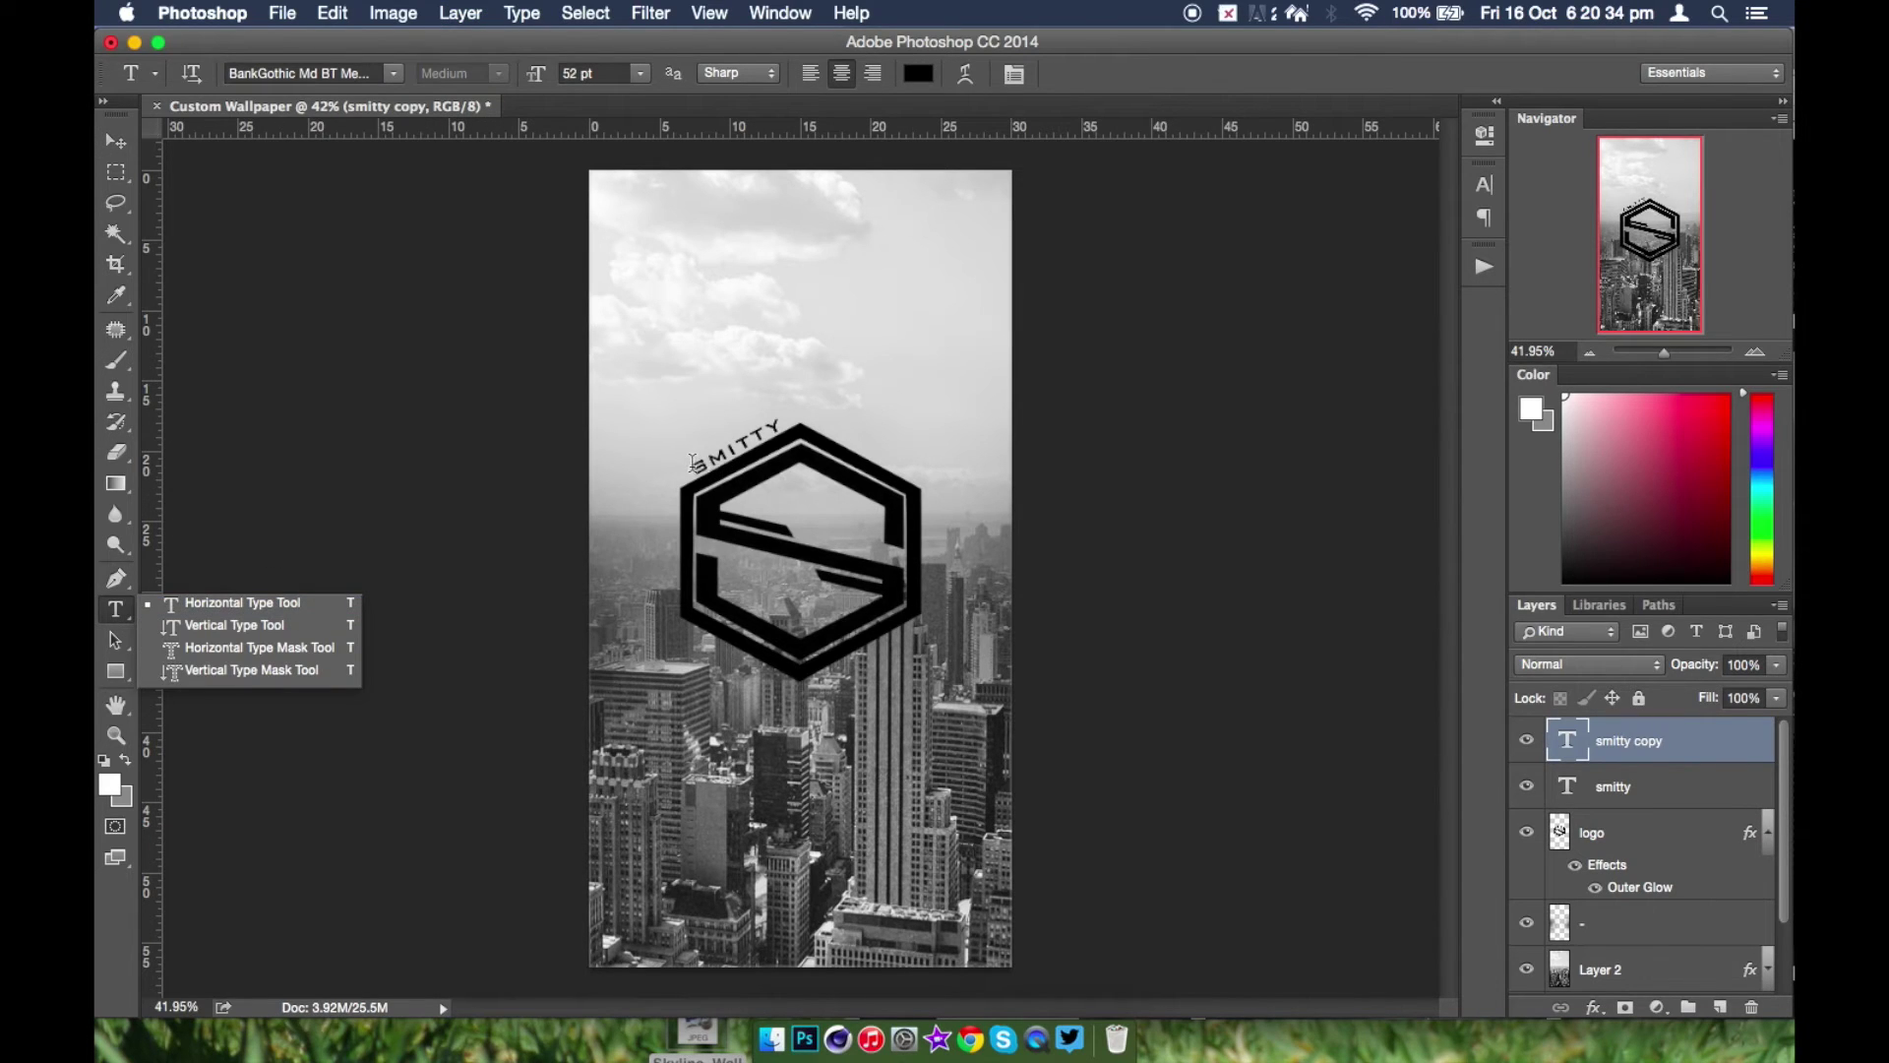
pyautogui.moveTo(792, 425); pyautogui.dragTo(561, 521)
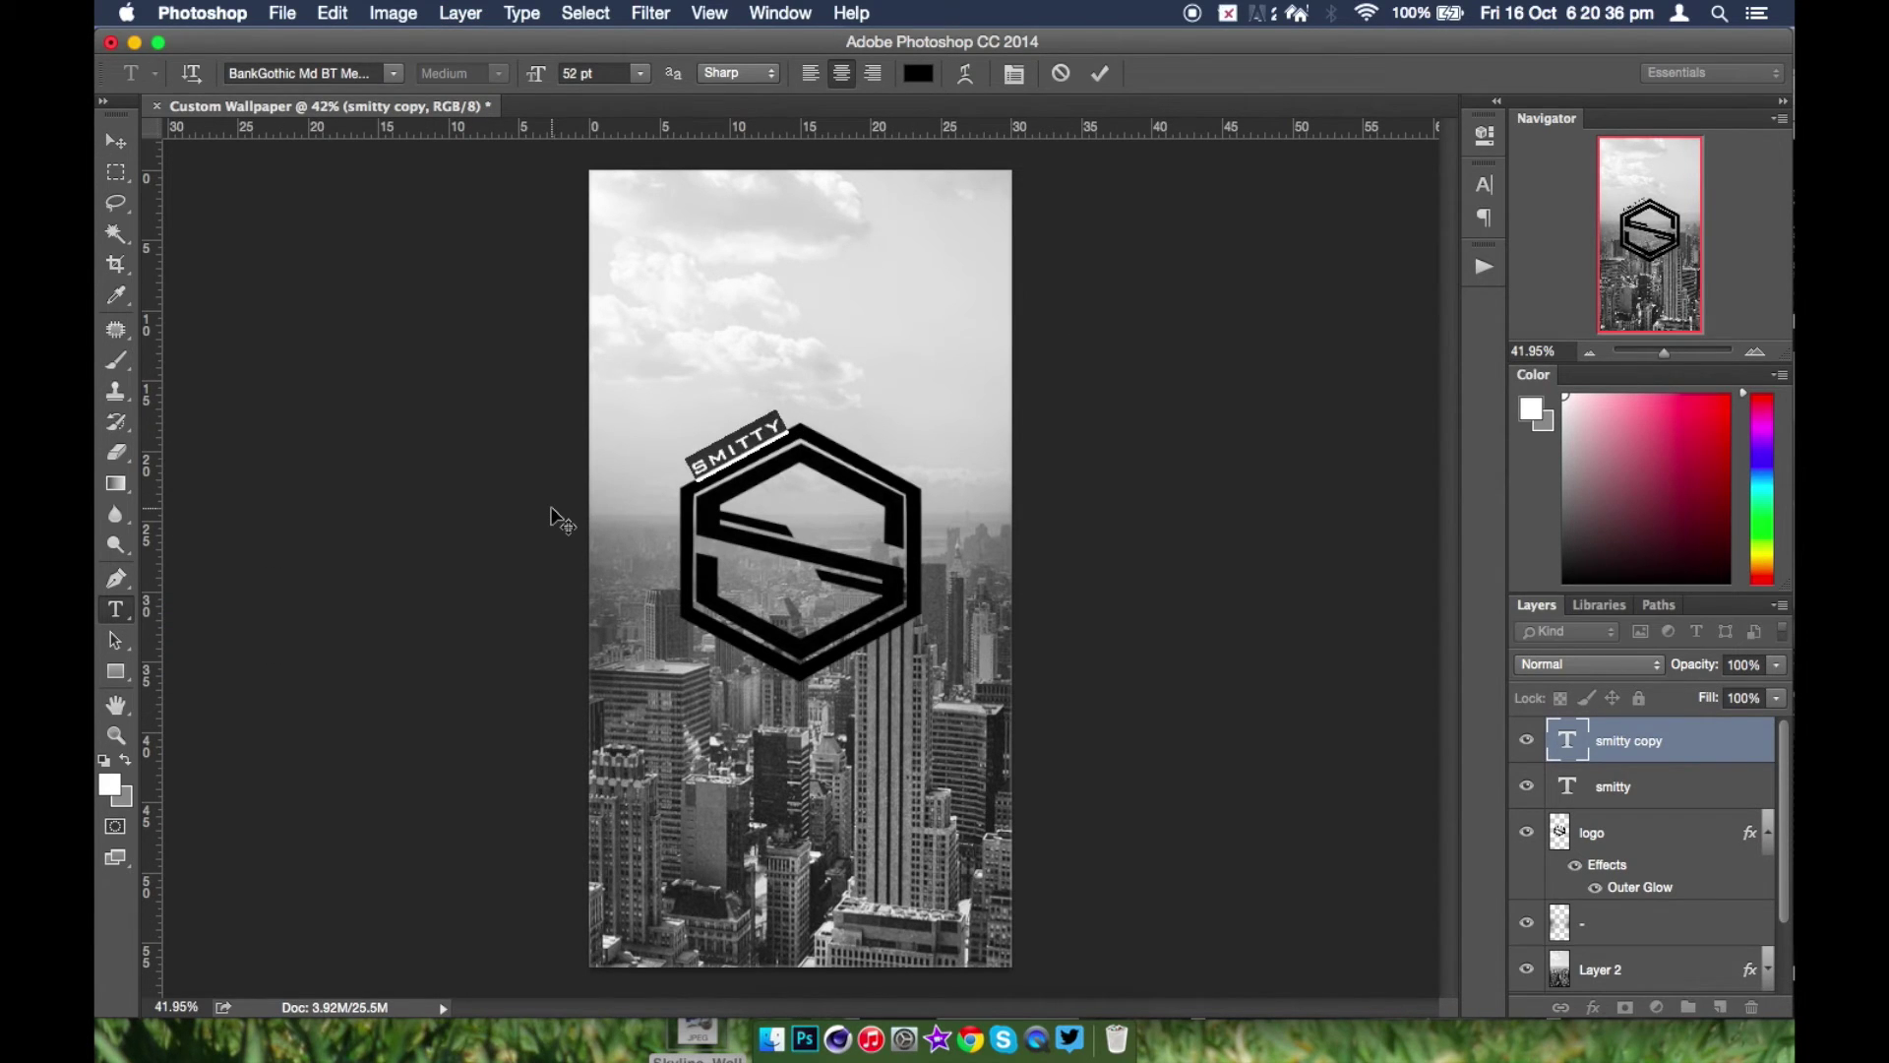
pyautogui.write('DESIGNS')
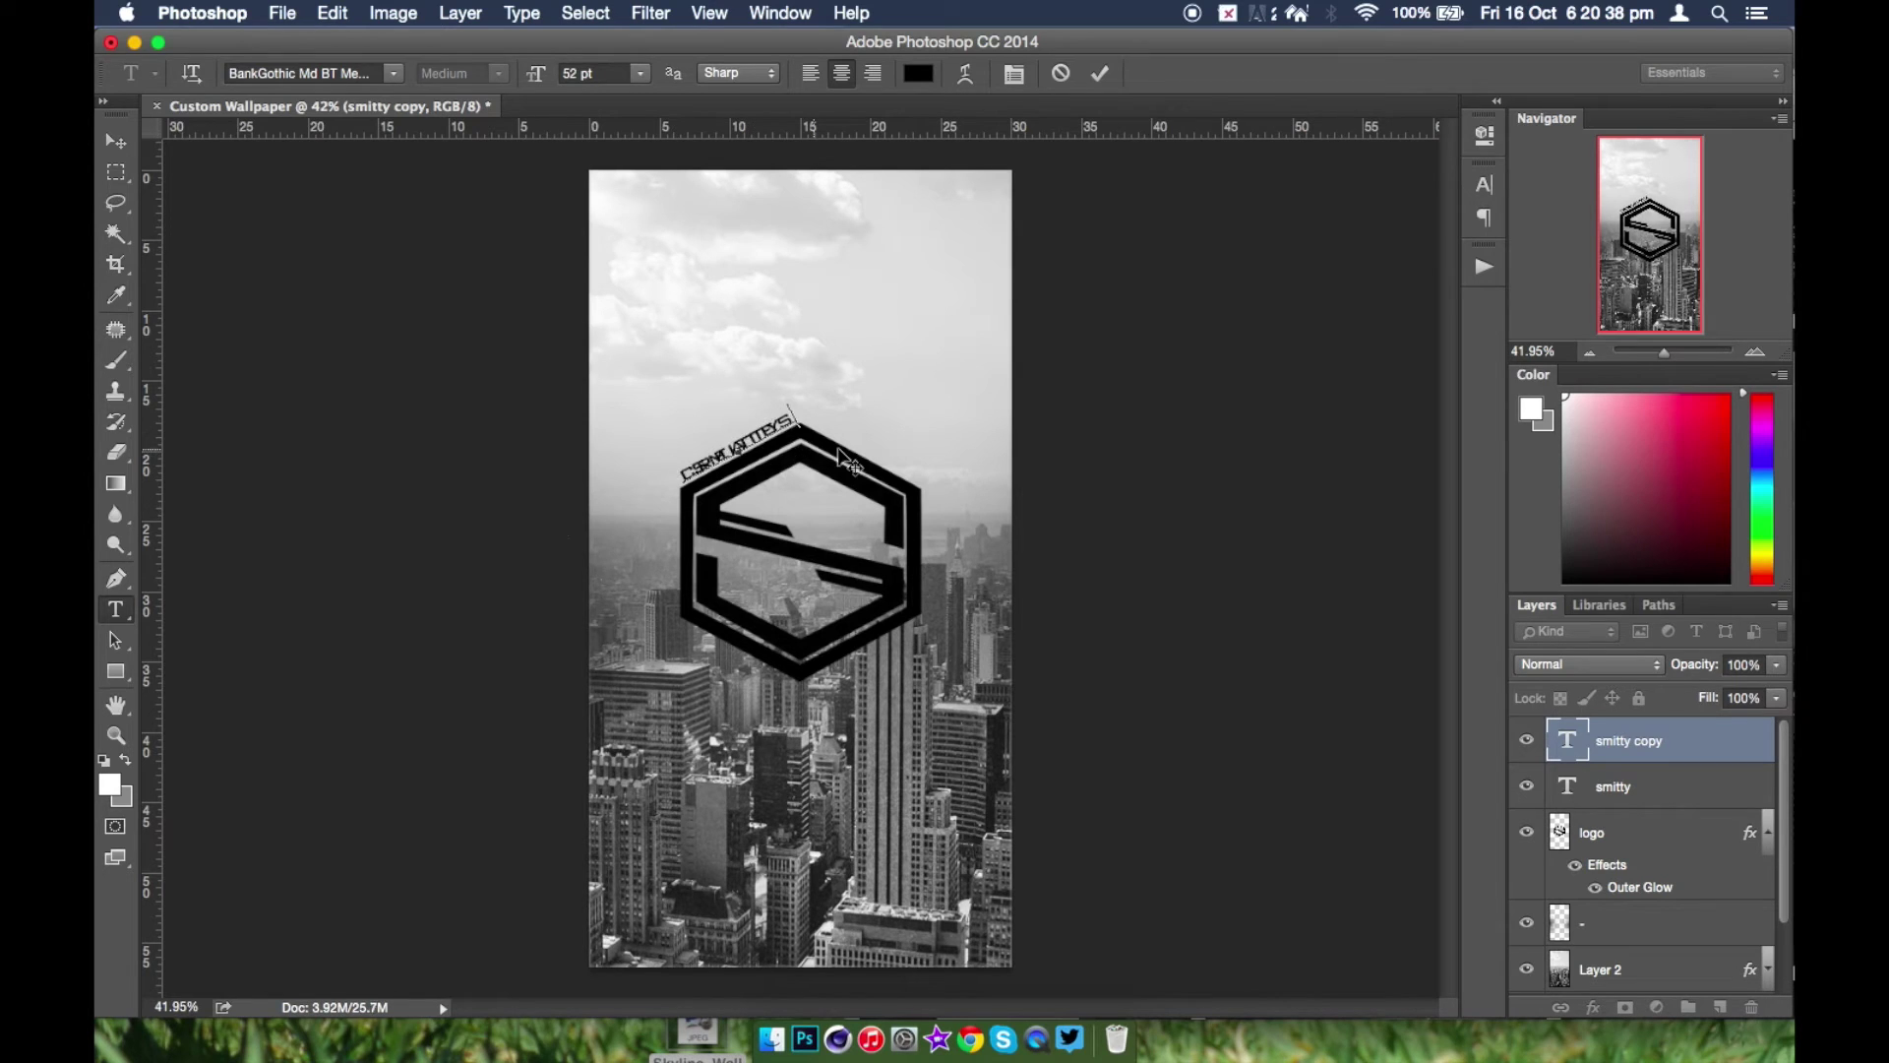
pyautogui.click(1100, 74)
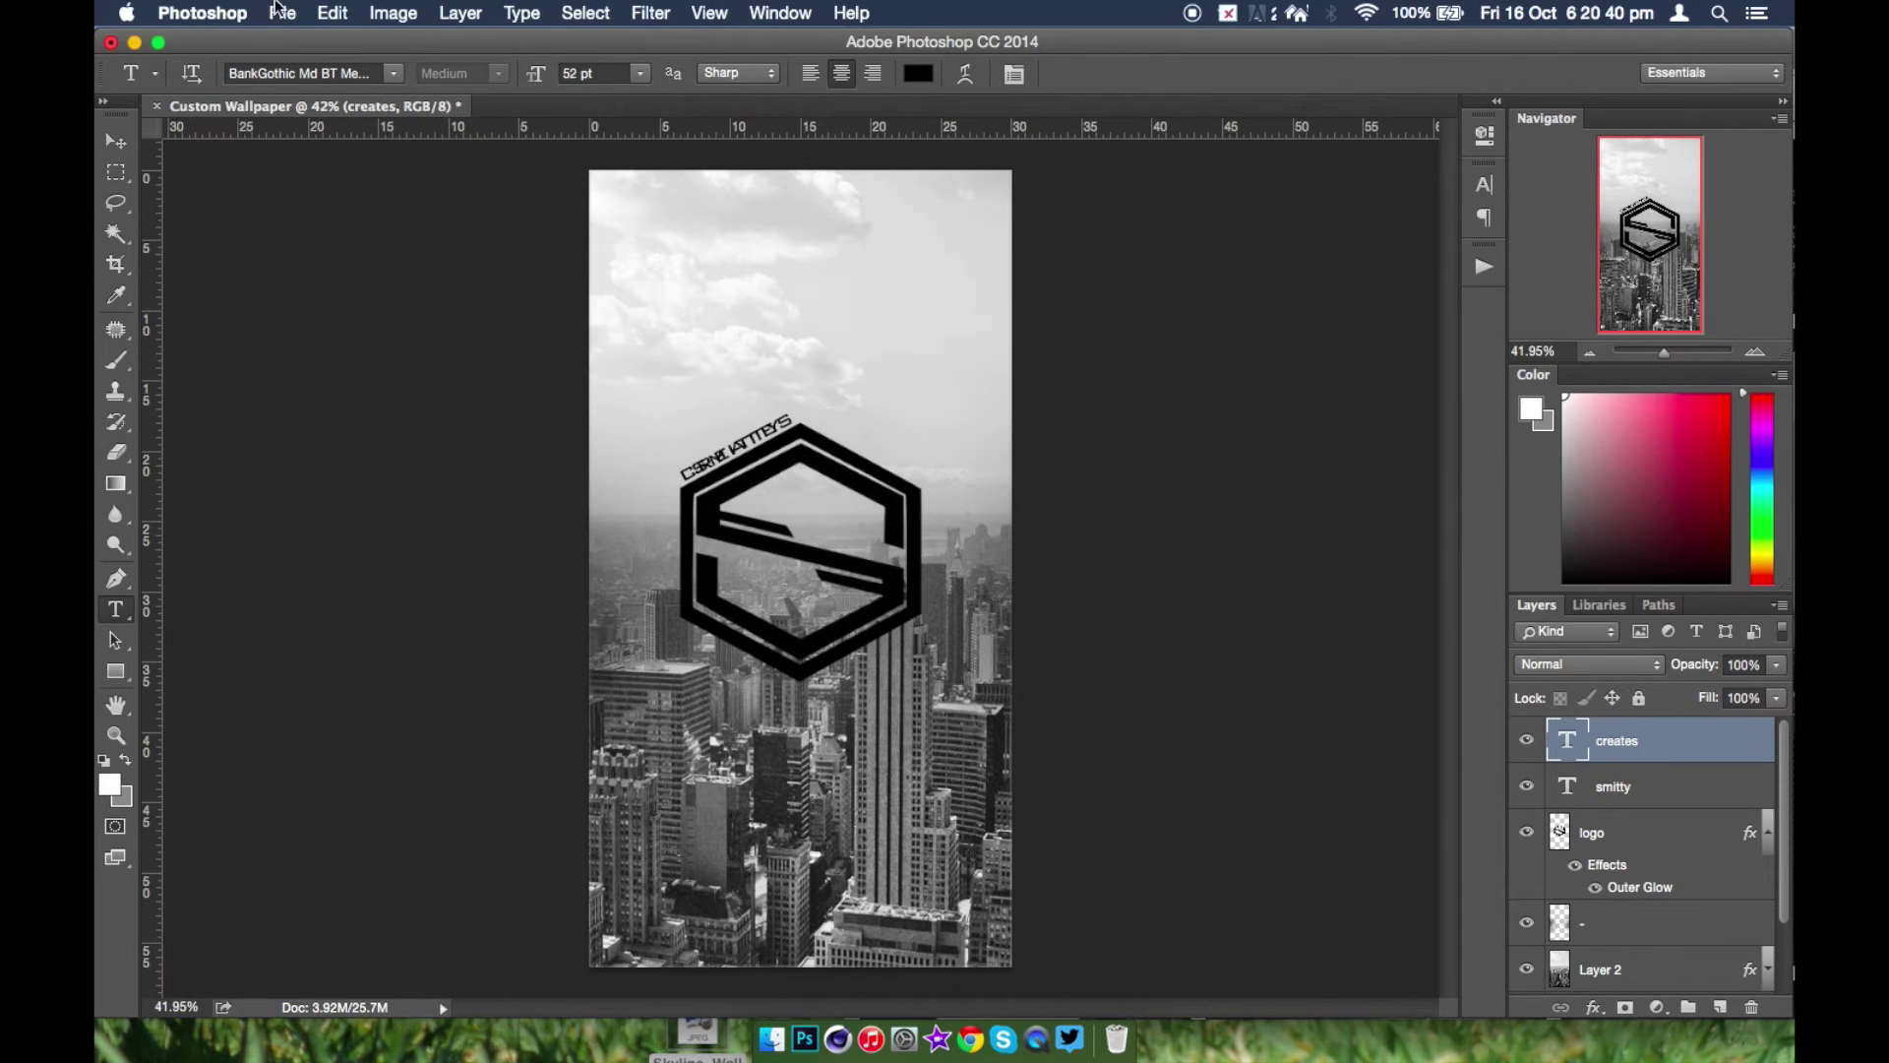
# - Flip the copy horizontally and vertically, move it below-right of the logo, then delete it
pyautogui.click(331, 10)
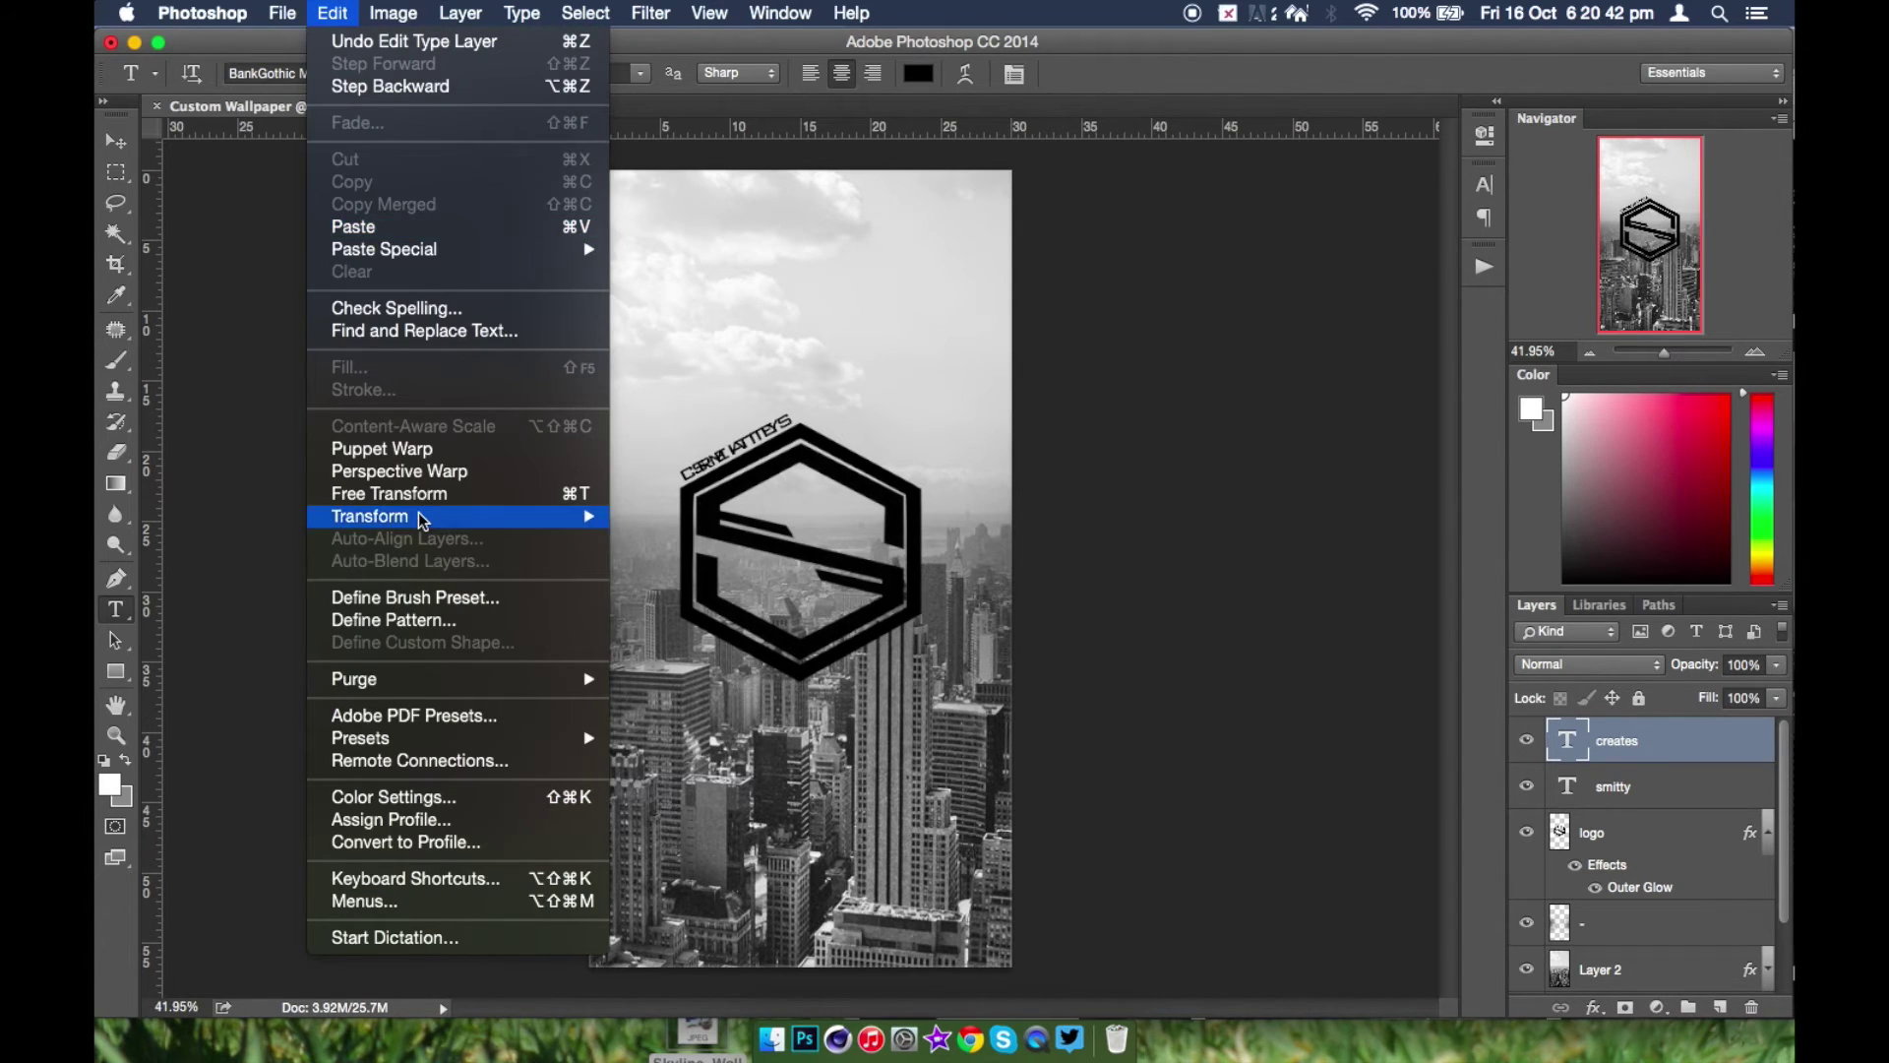
pyautogui.moveTo(423, 520)
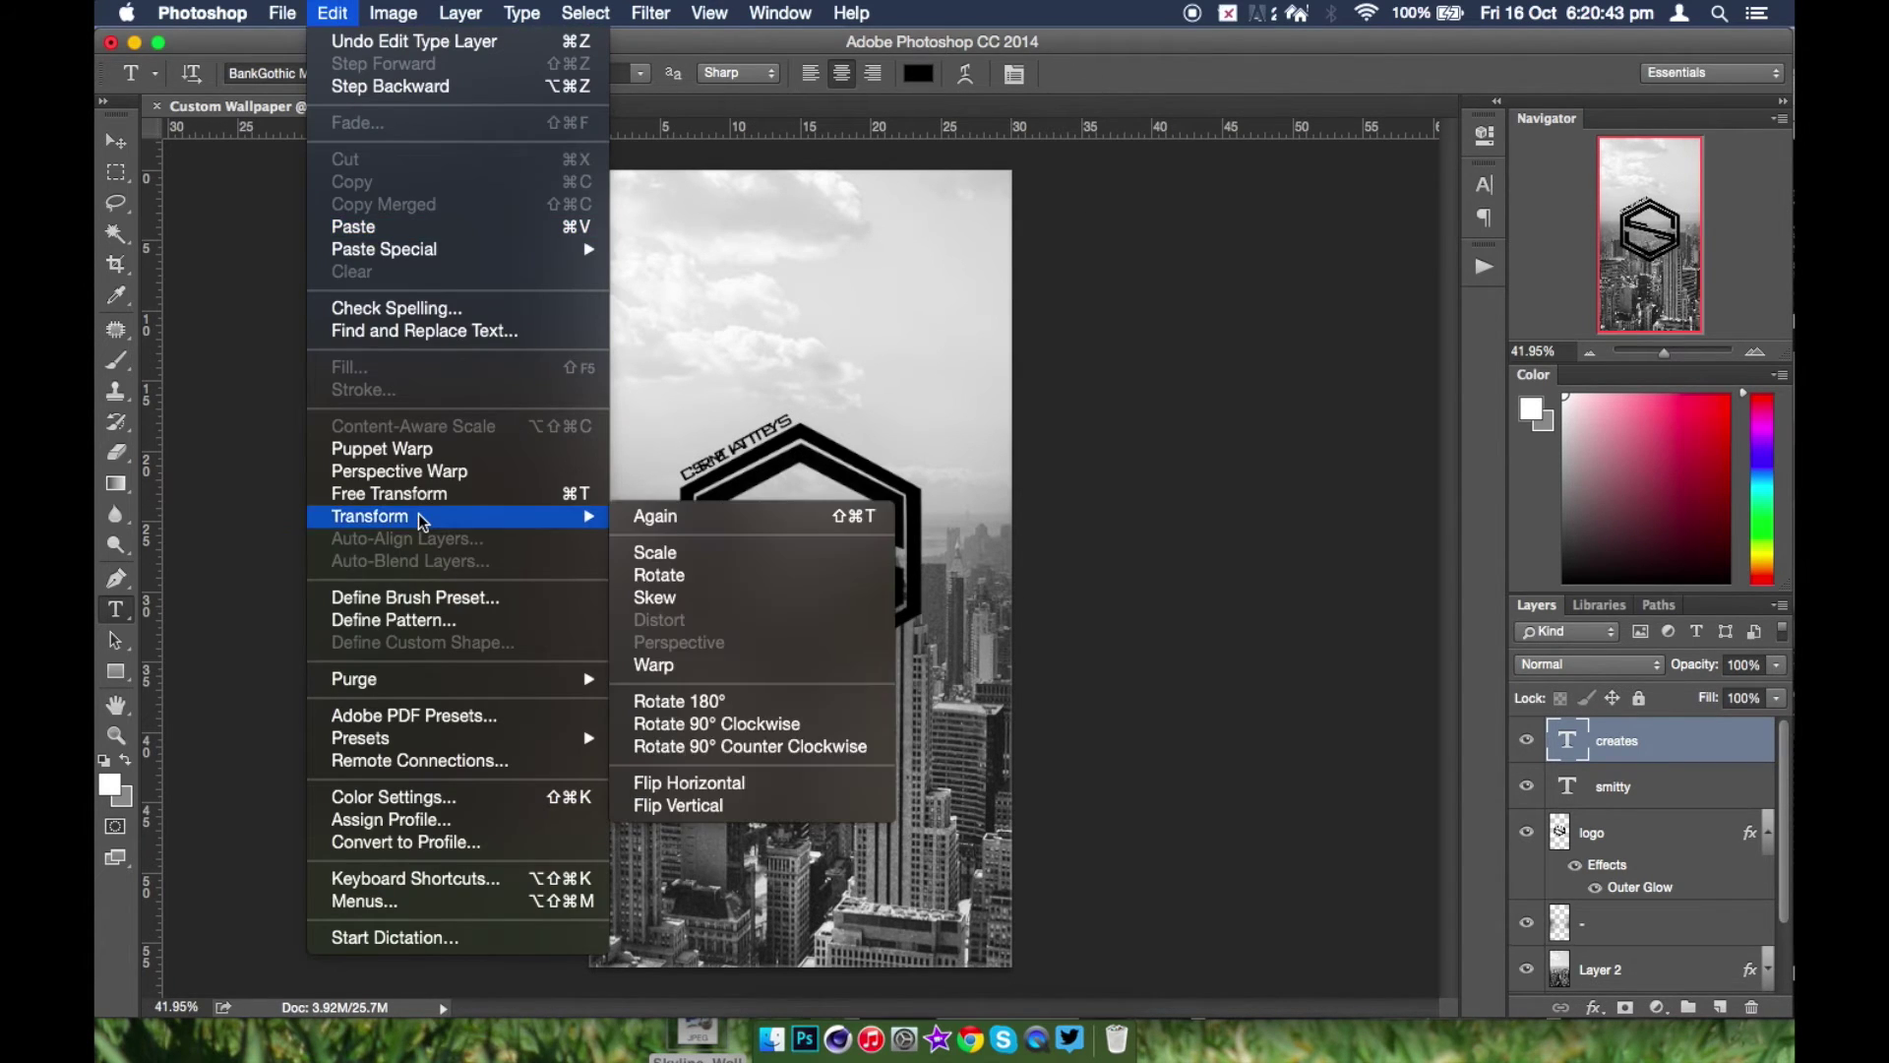
pyautogui.click(689, 782)
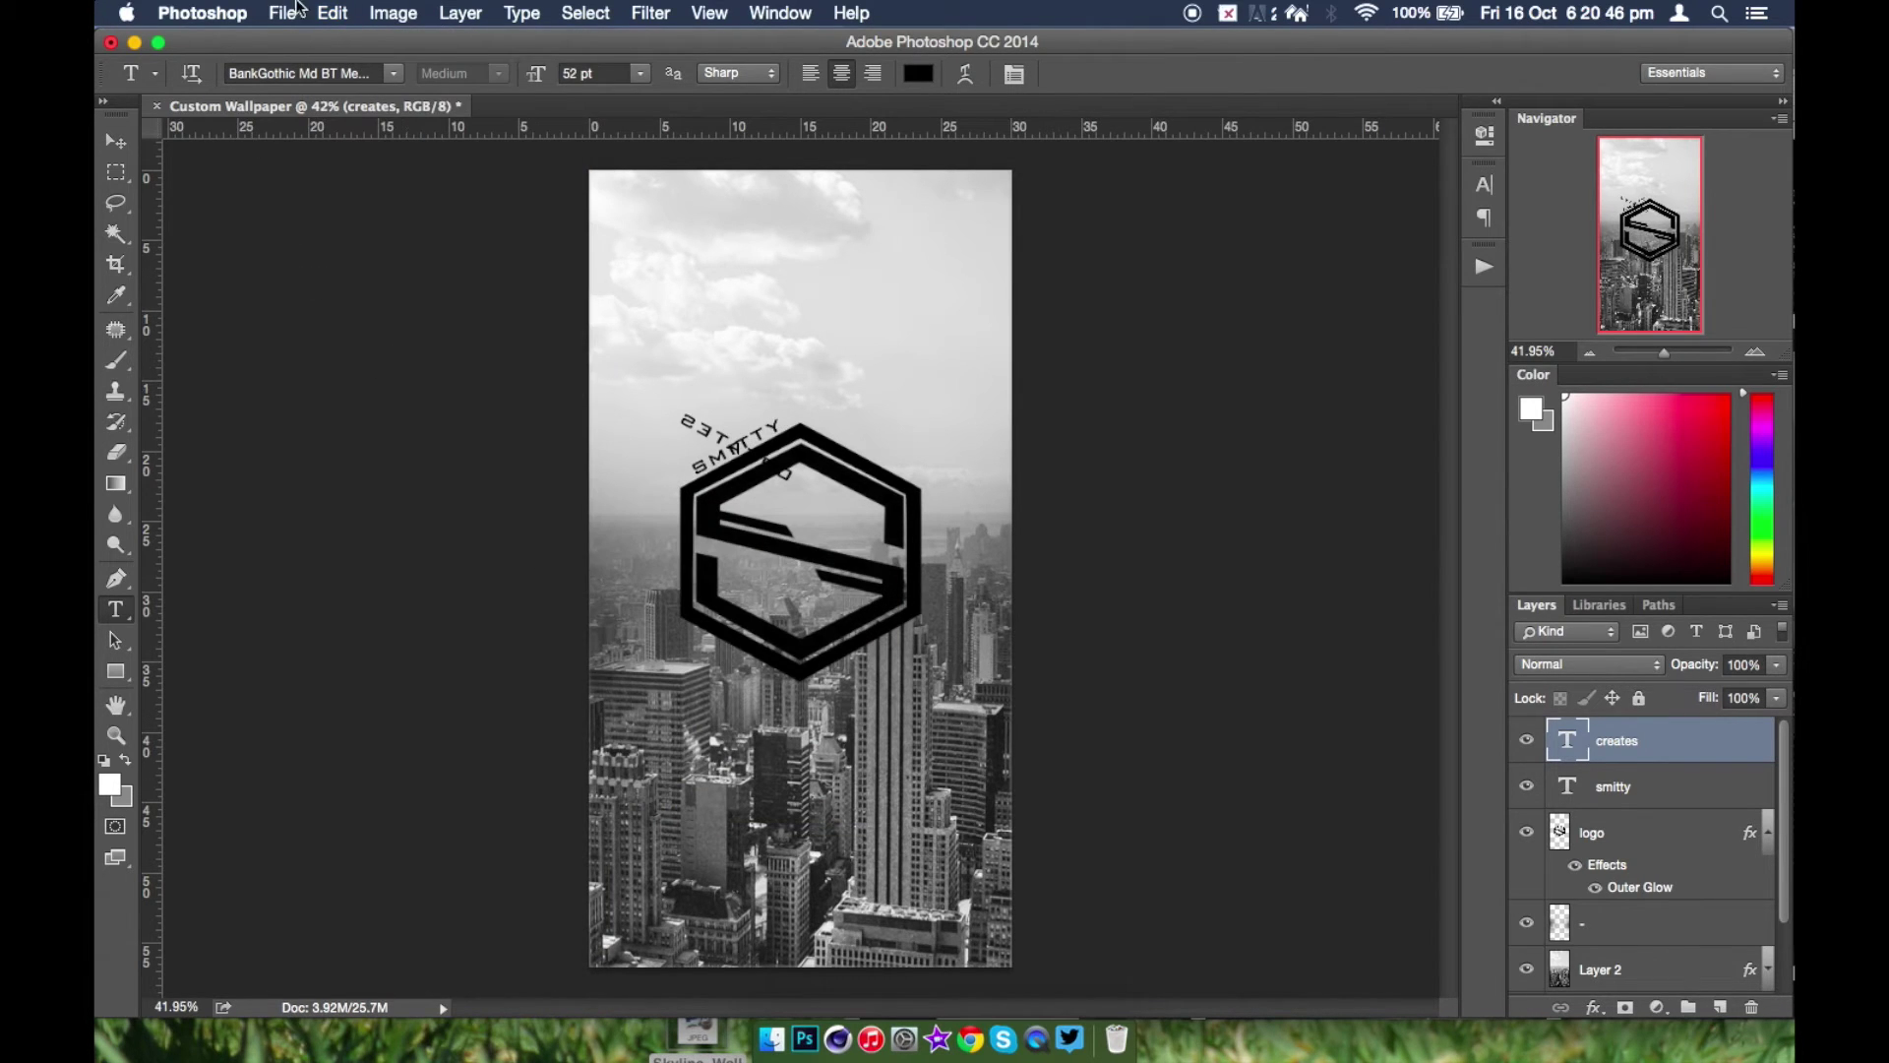
pyautogui.click(335, 10)
pyautogui.moveTo(423, 518)
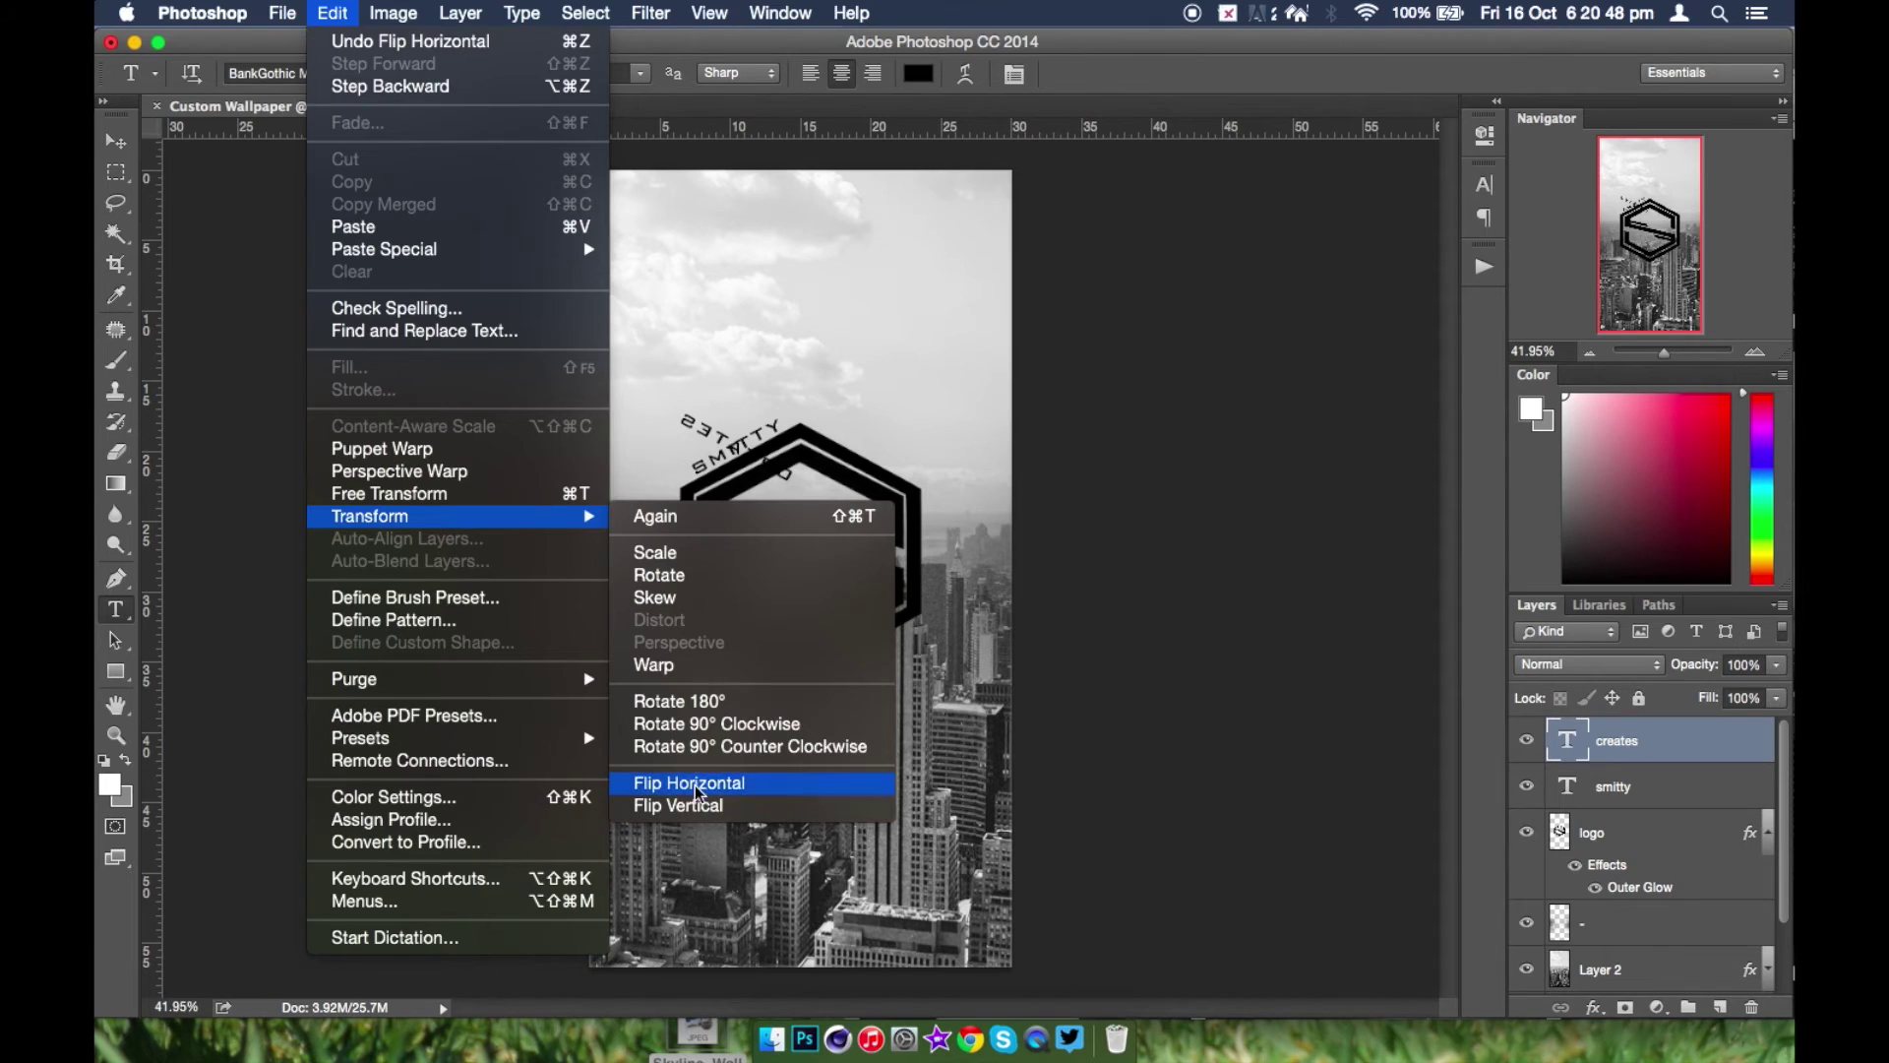
pyautogui.click(679, 805)
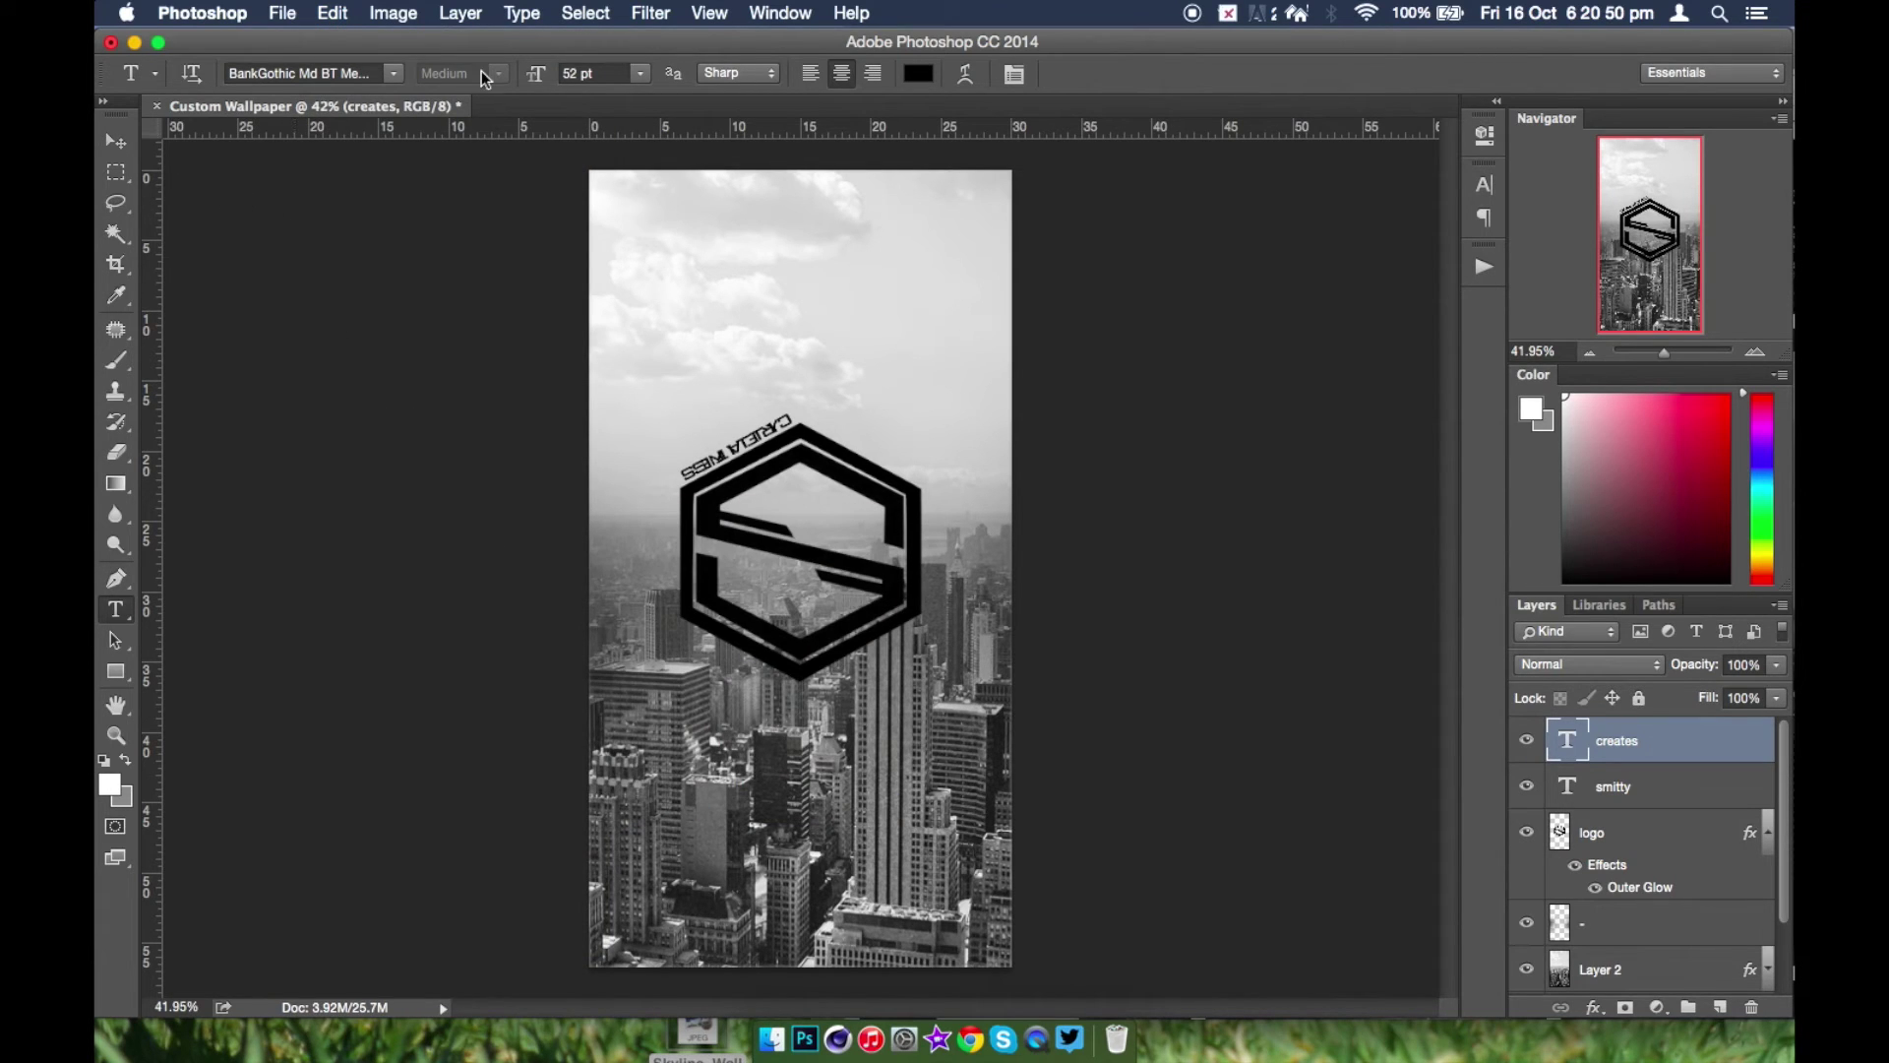
pyautogui.click(124, 146)
pyautogui.moveTo(808, 421); pyautogui.dragTo(940, 620)
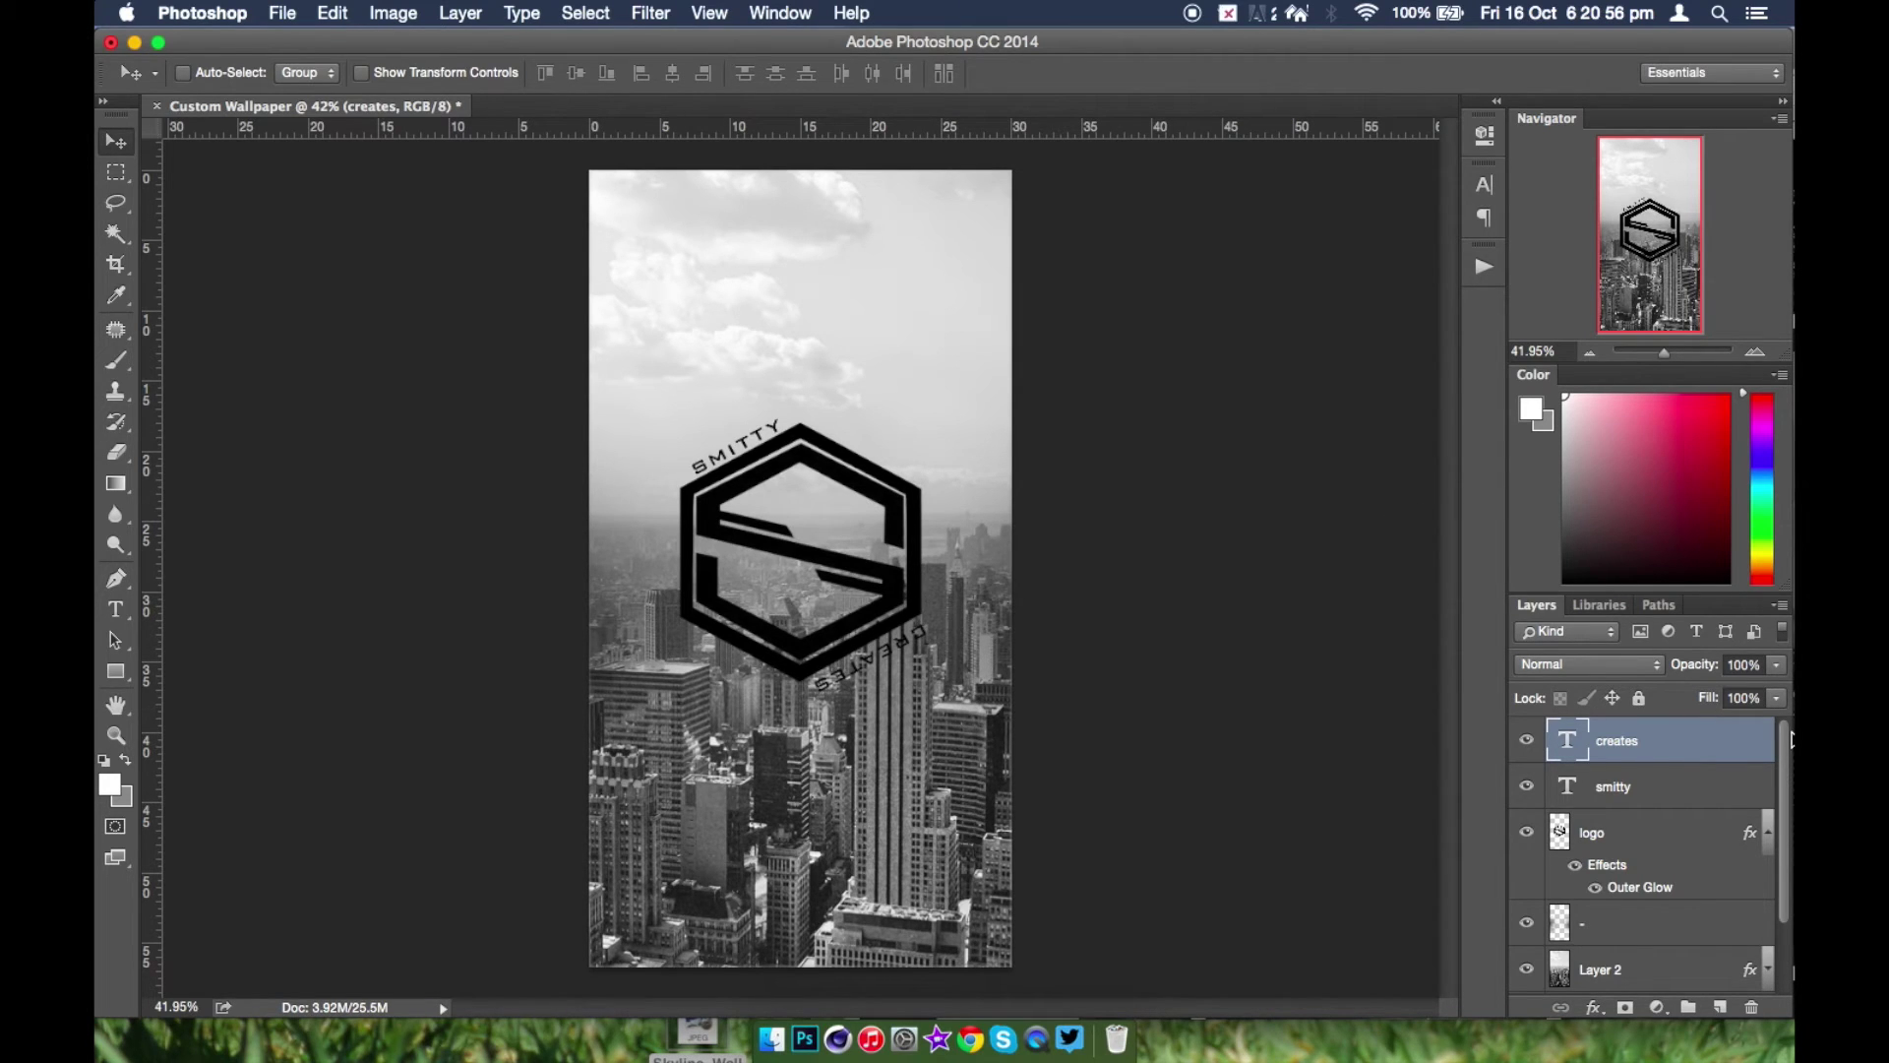
pyautogui.press('Delete')
# - Duplicate the SMITTY layer and retype the copy as 'creates'
pyautogui.press('super+j')
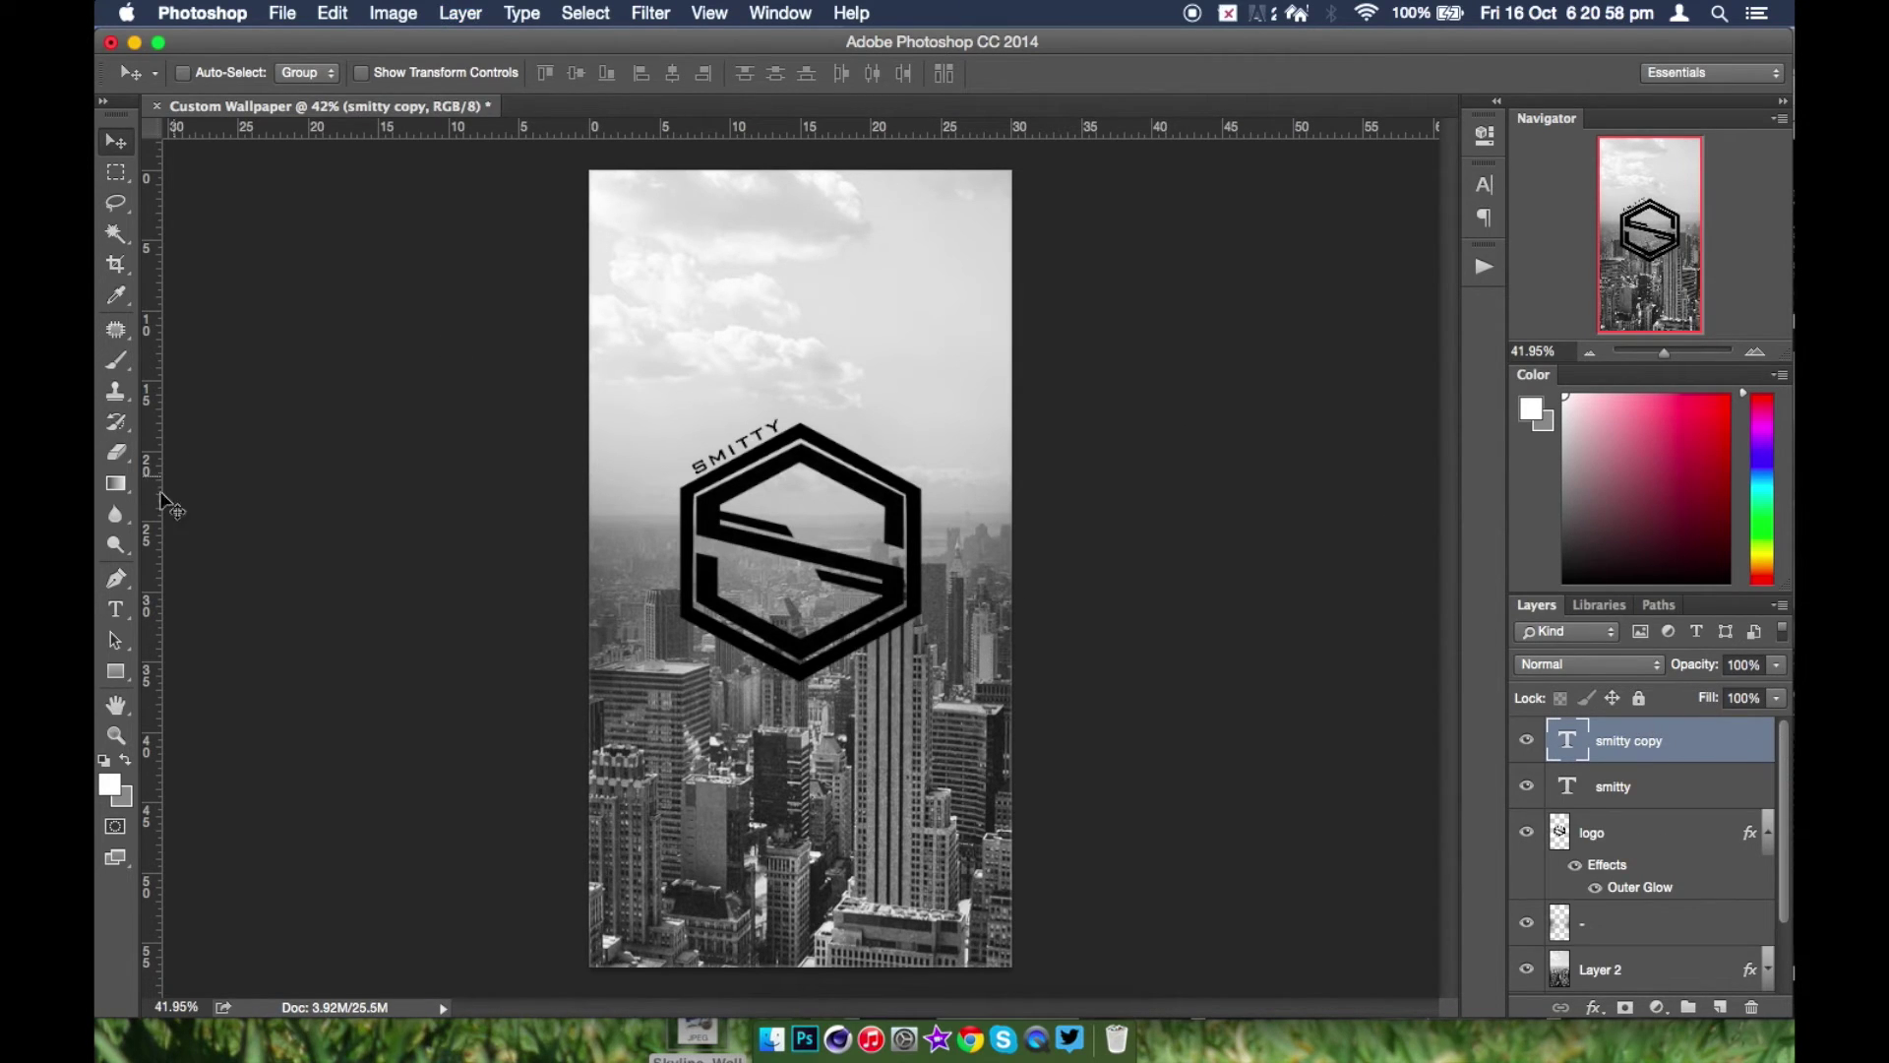
pyautogui.click(116, 609)
pyautogui.click(779, 425)
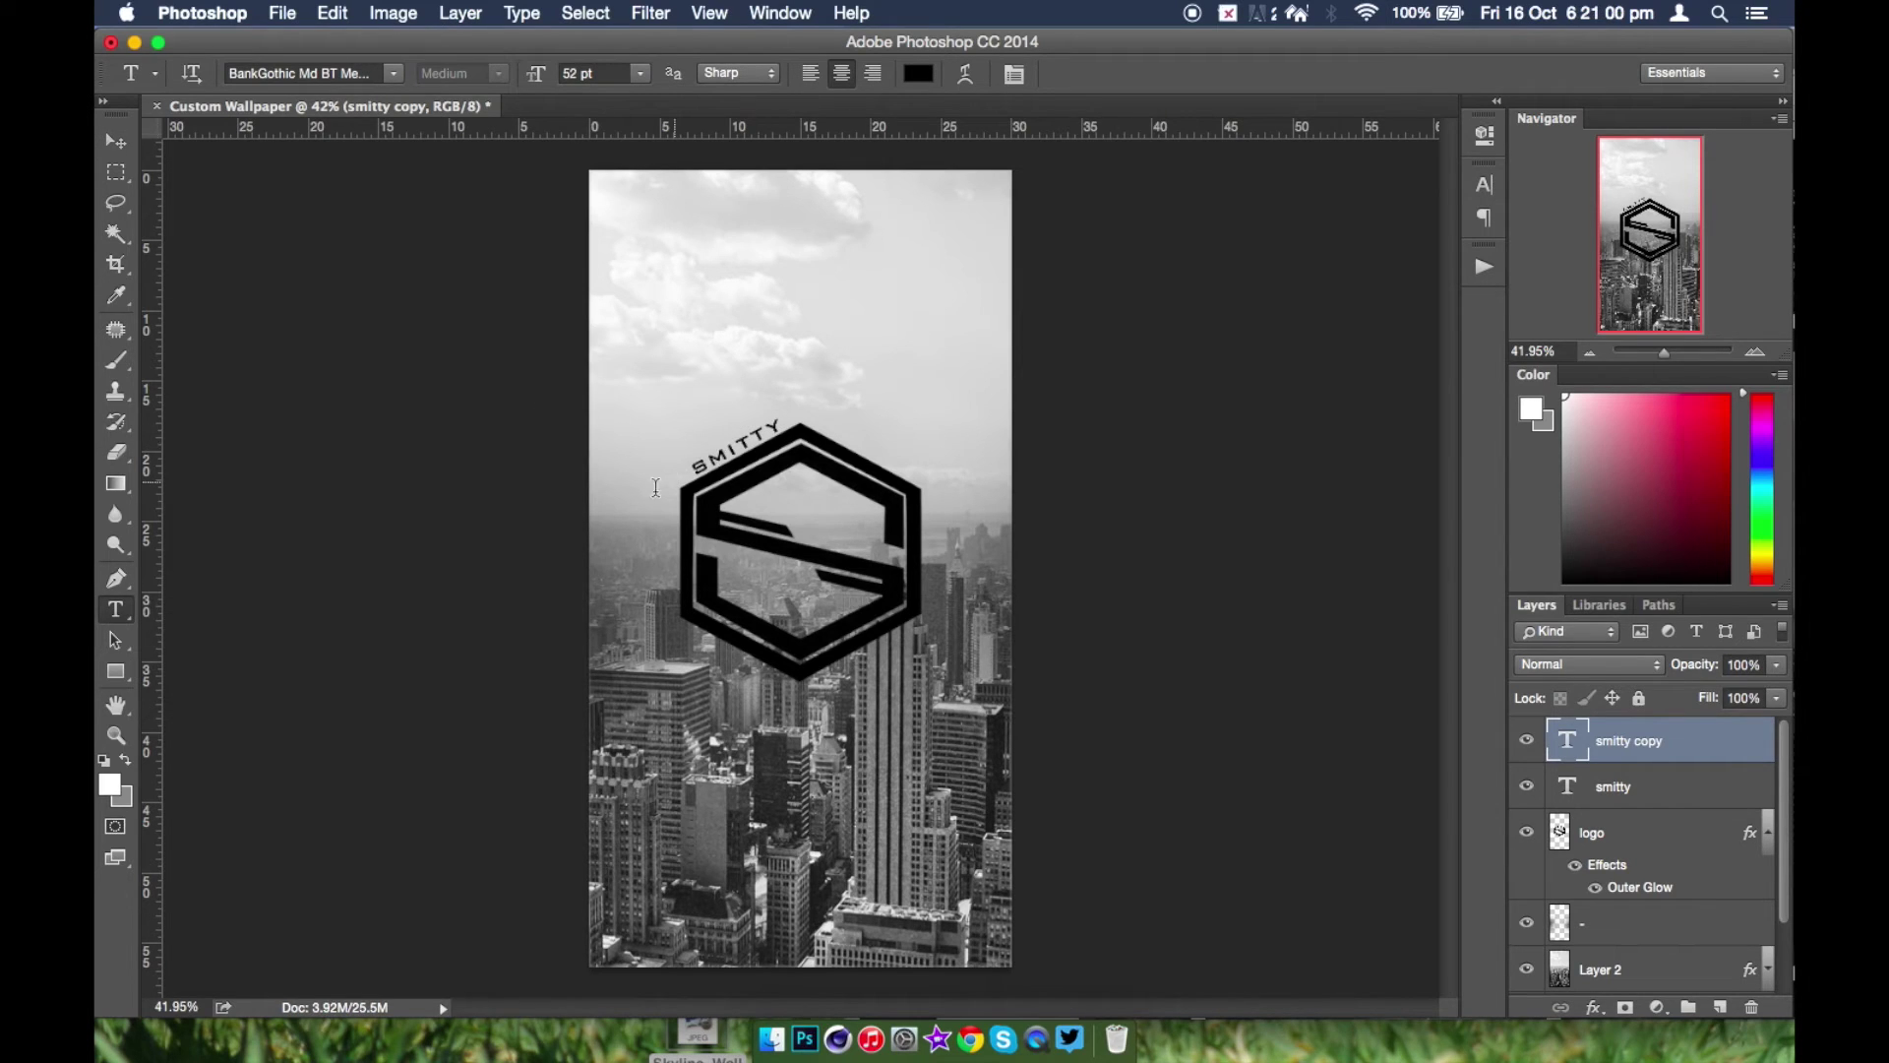
pyautogui.doubleClick(787, 414)
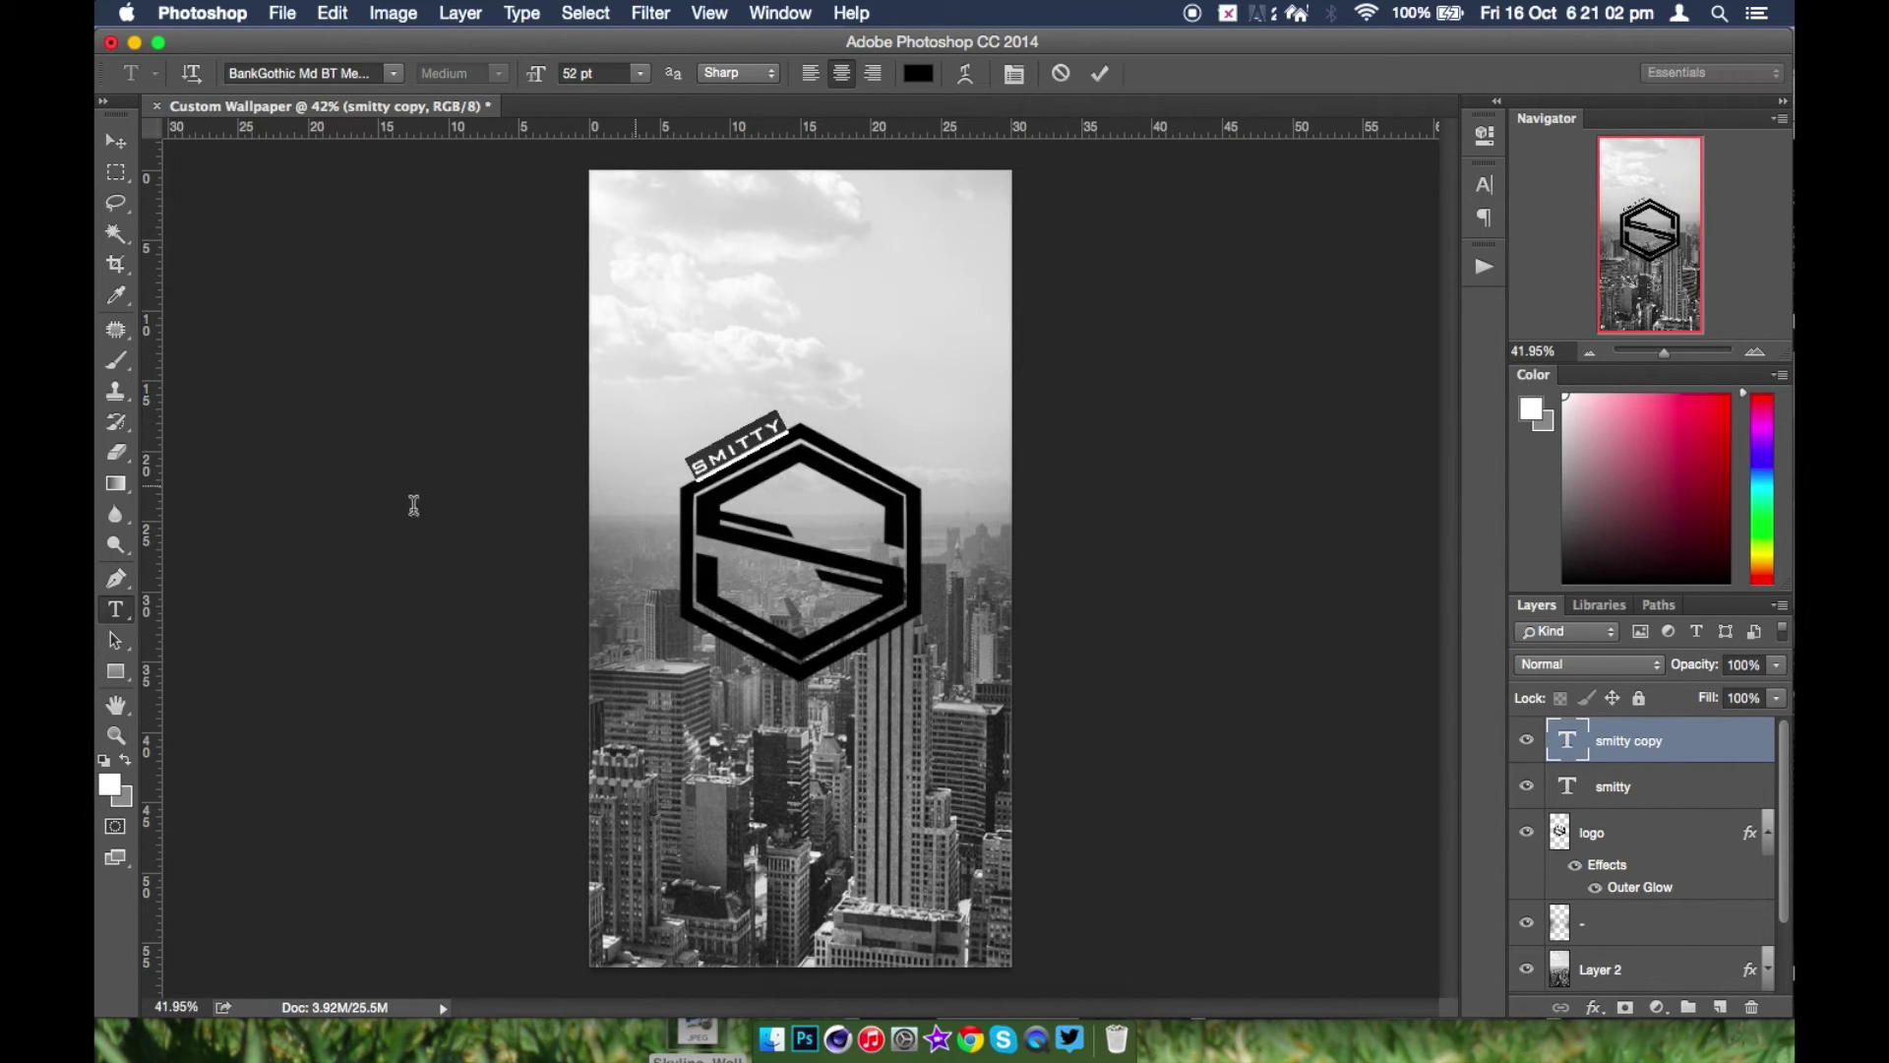
pyautogui.write('creates')
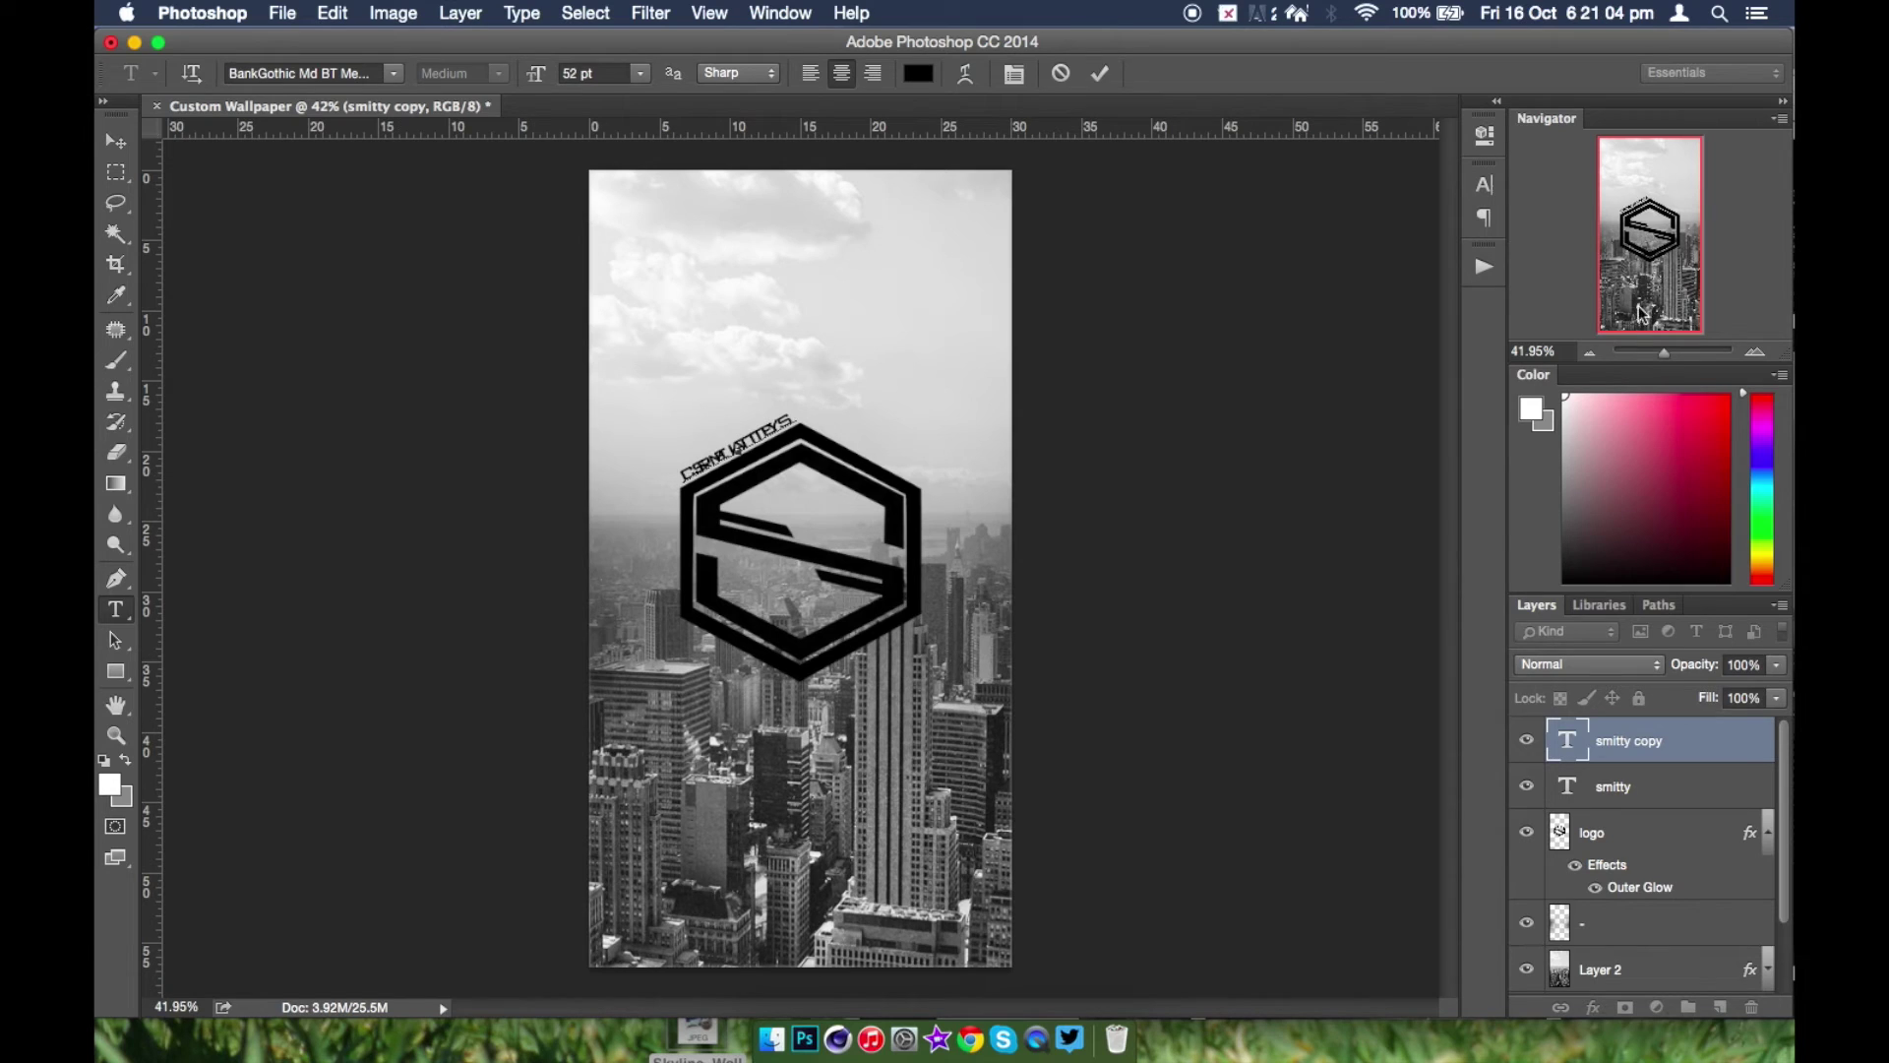
pyautogui.click(1100, 73)
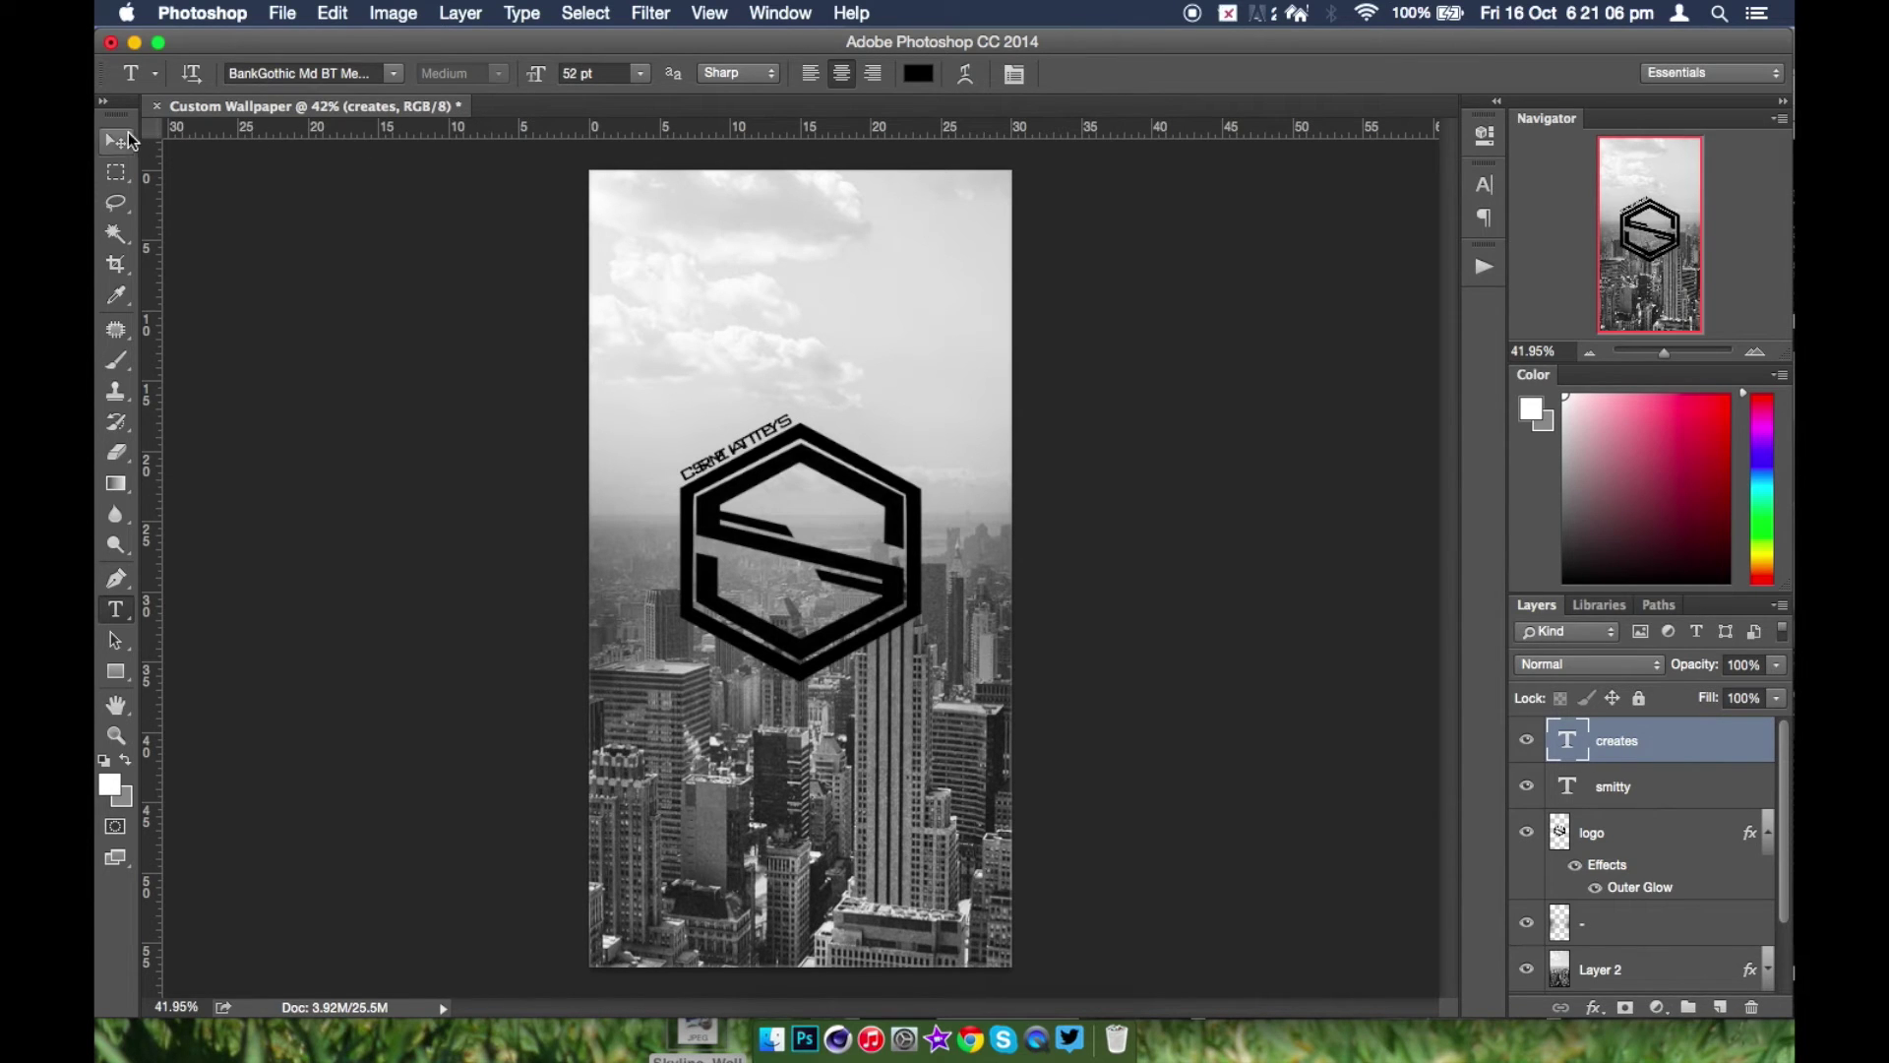
# - Move the creates text right of the logo and rotate it about 54° along the upper-right edge
pyautogui.click(115, 140)
pyautogui.moveTo(559, 280); pyautogui.dragTo(742, 281)
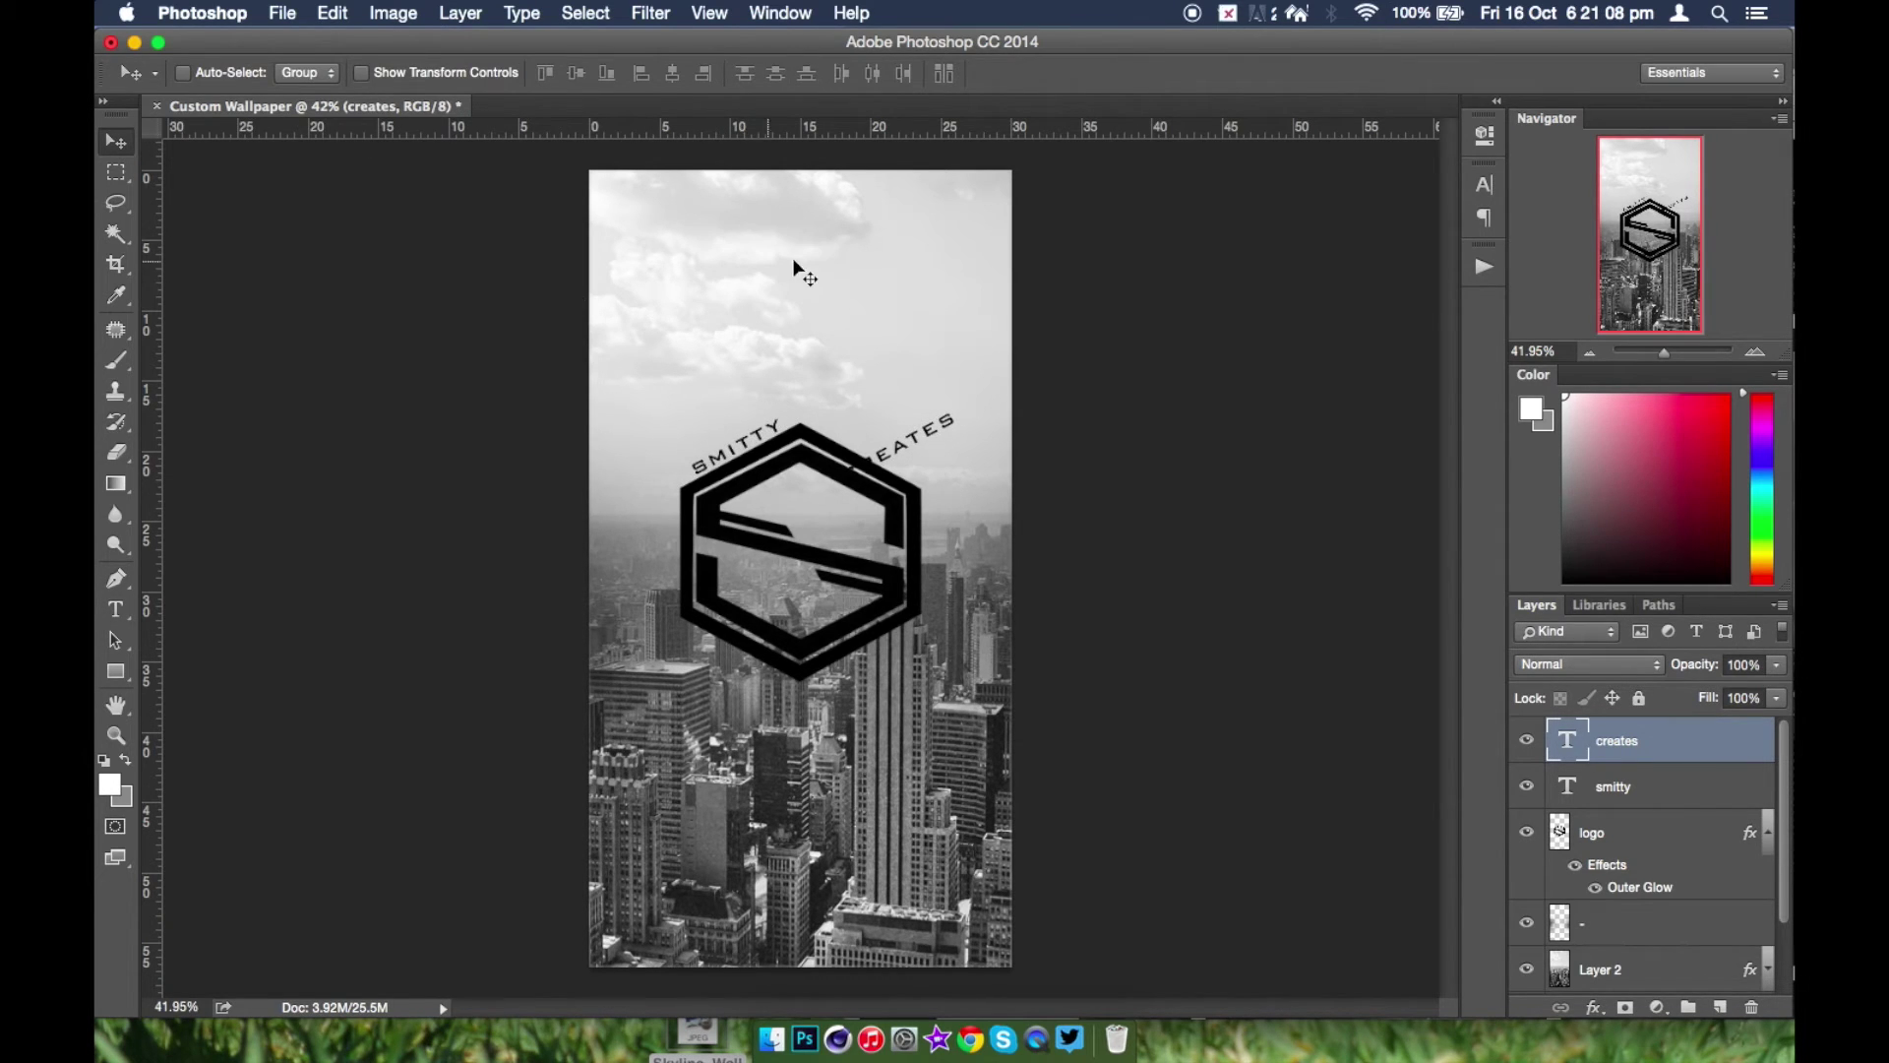
pyautogui.press('super+t')
pyautogui.moveTo(980, 388); pyautogui.dragTo(976, 472)
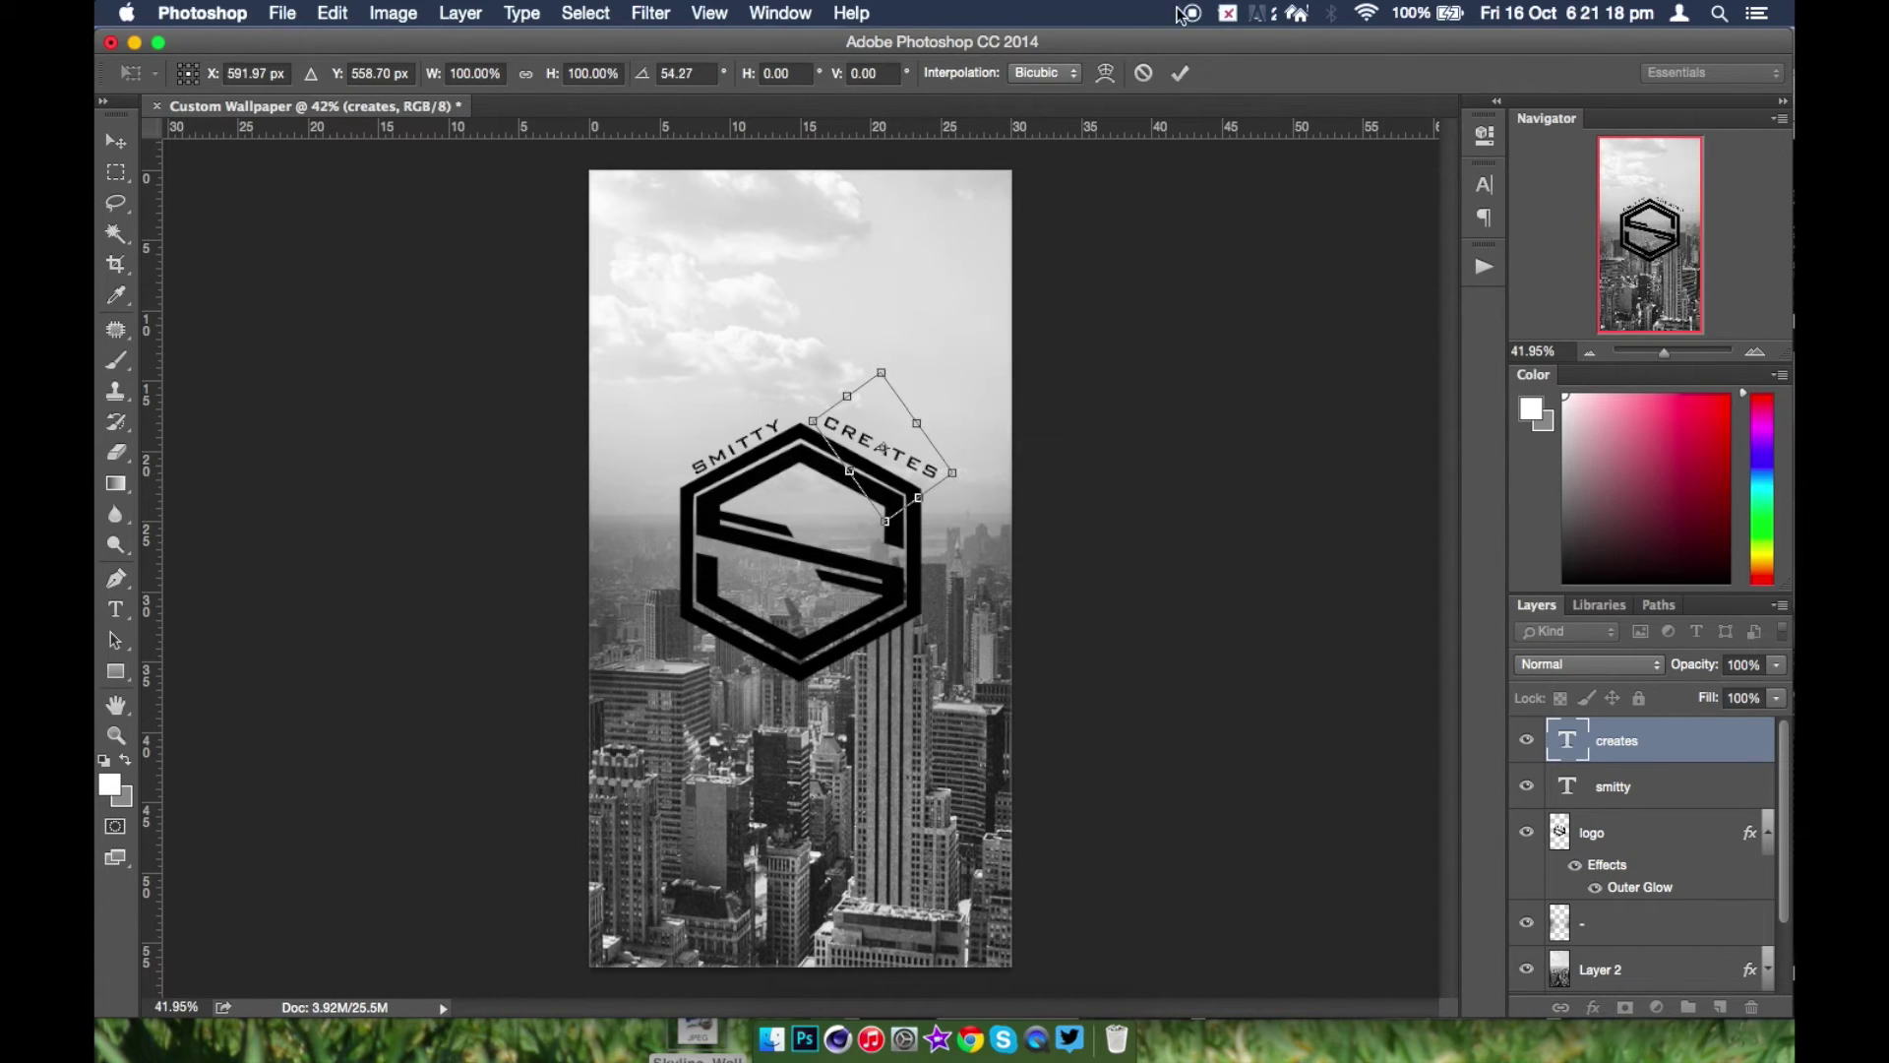
pyautogui.click(1179, 72)
# - Nudge the CREATES text left, down and up with the arrow keys
pyautogui.press('Left')
pyautogui.press('Left')
pyautogui.press('Left')
pyautogui.press('Left')
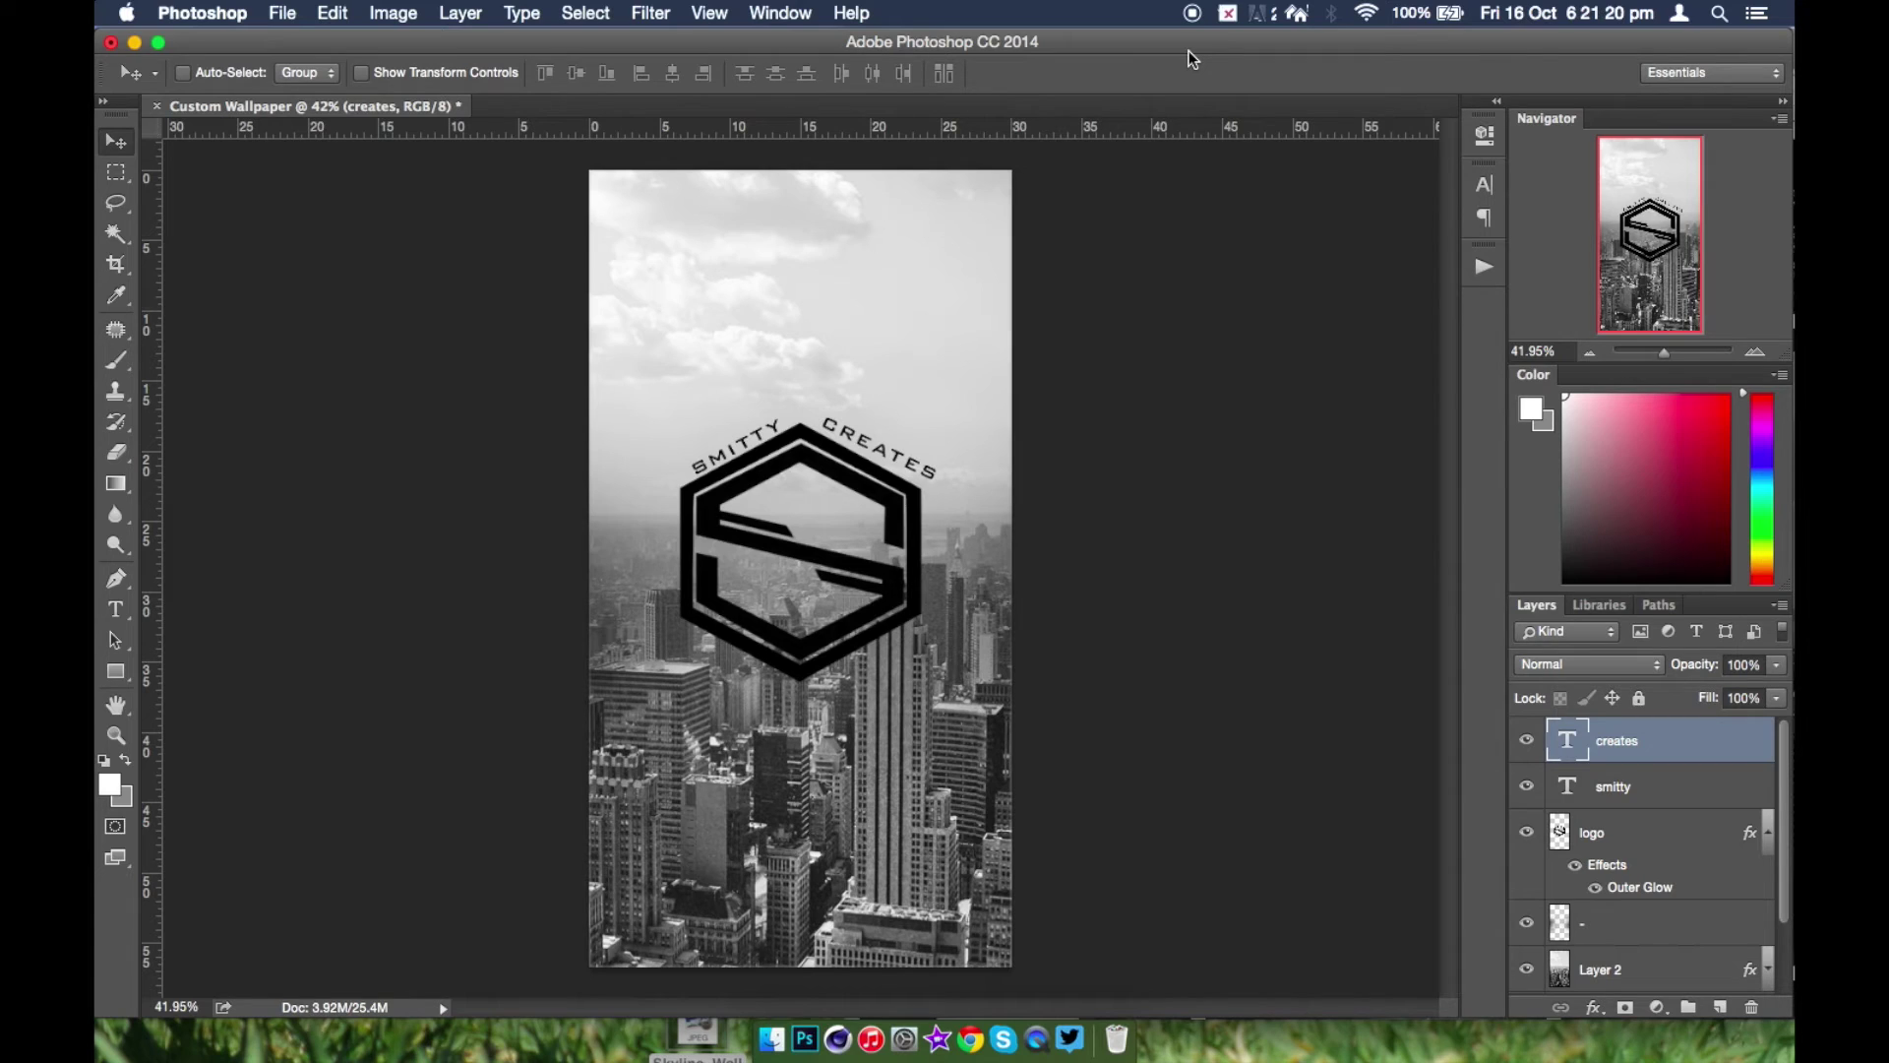
pyautogui.press('Down')
pyautogui.press('Down')
pyautogui.press('Down')
pyautogui.press('Down')
pyautogui.press('Left')
pyautogui.press('Left')
pyautogui.press('Left')
pyautogui.press('Left')
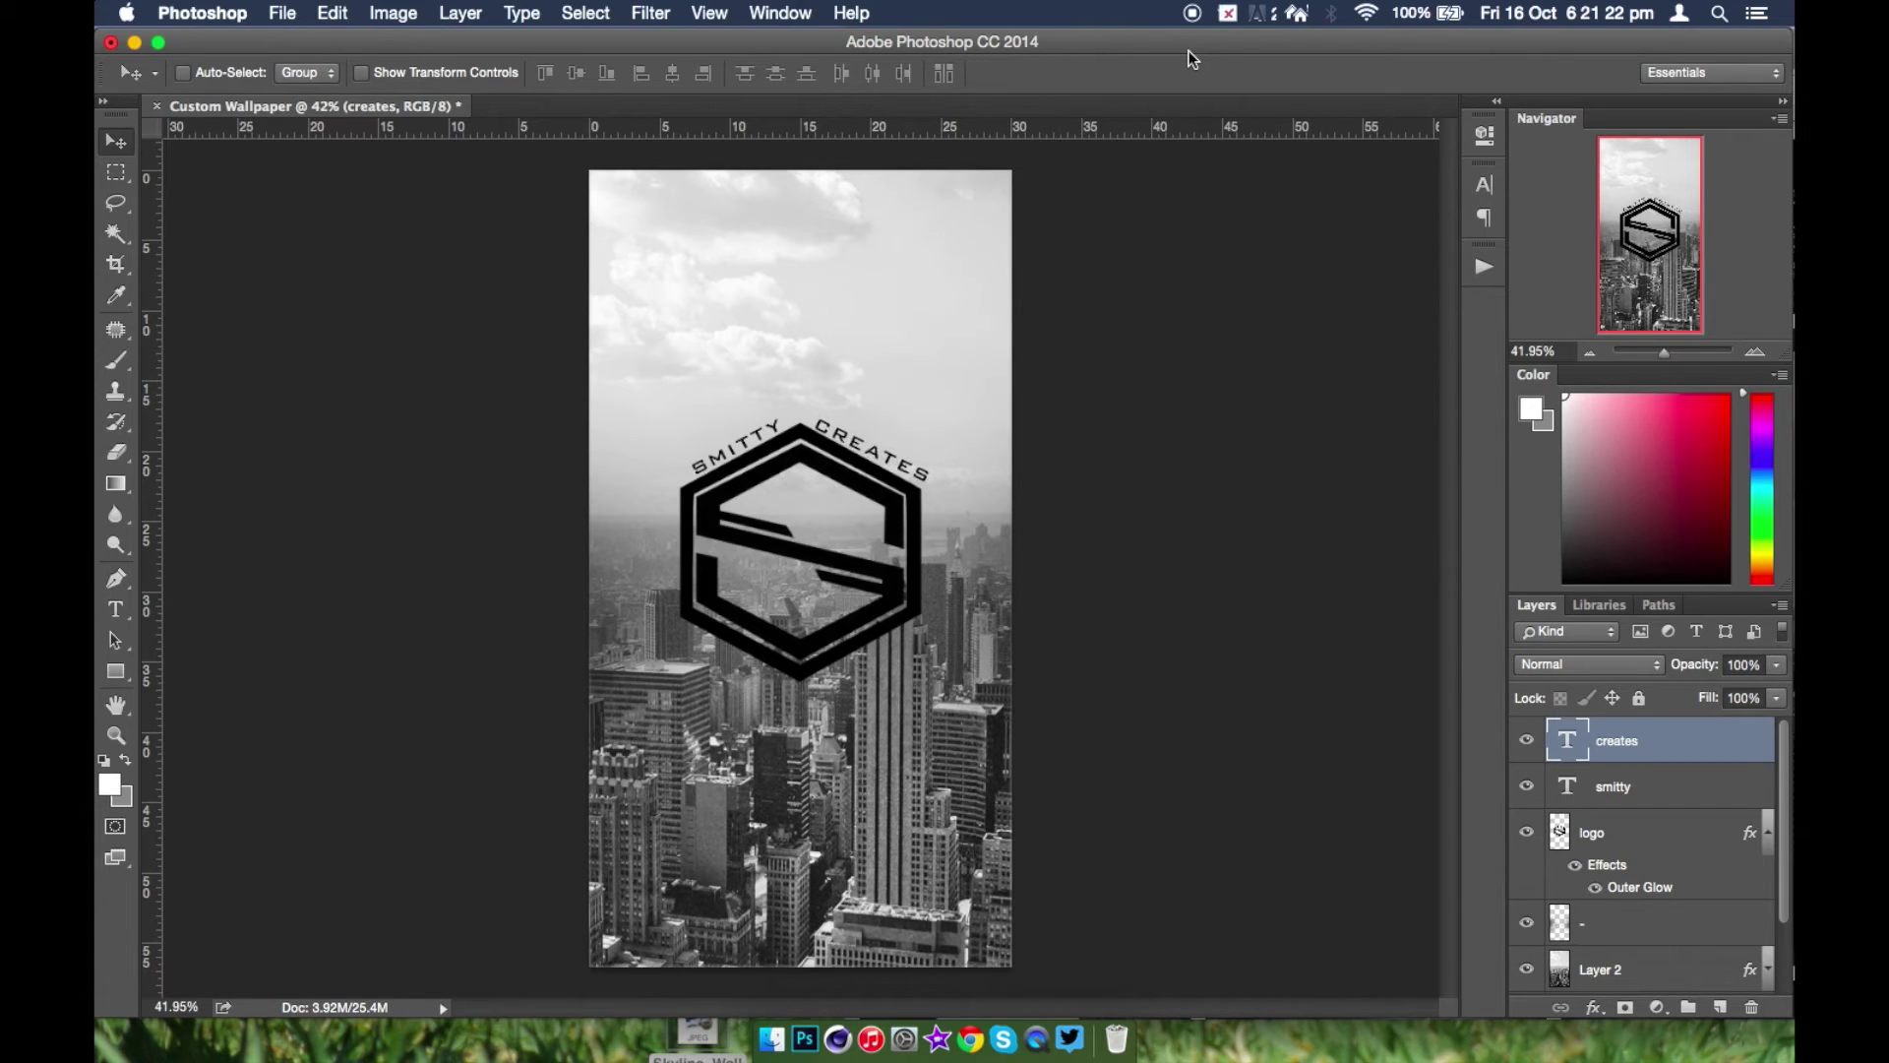
pyautogui.press('Up')
pyautogui.press('Up')
pyautogui.press('Up')
pyautogui.press('Up')
# - Rotate CREATES about 3 degrees, ease it back slightly, and nudge it up into final position
pyautogui.press('super+t')
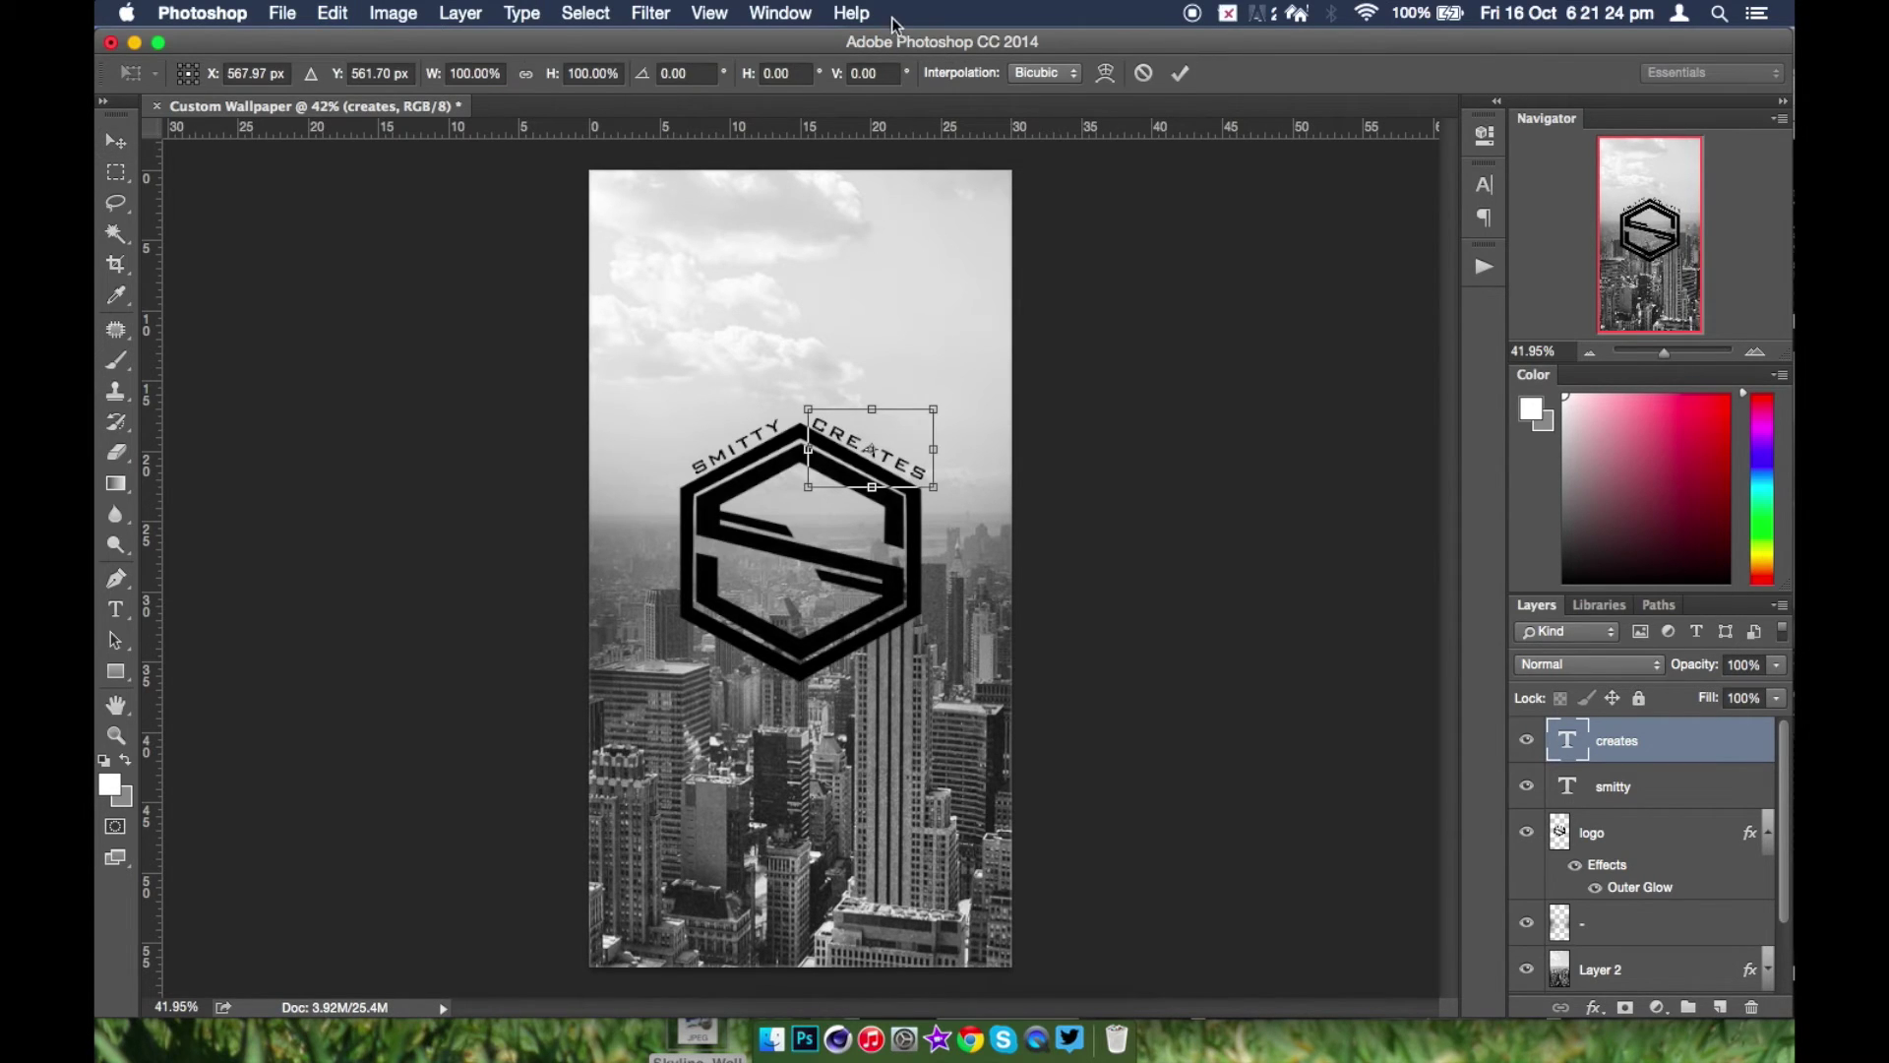
pyautogui.moveTo(952, 388); pyautogui.dragTo(956, 391)
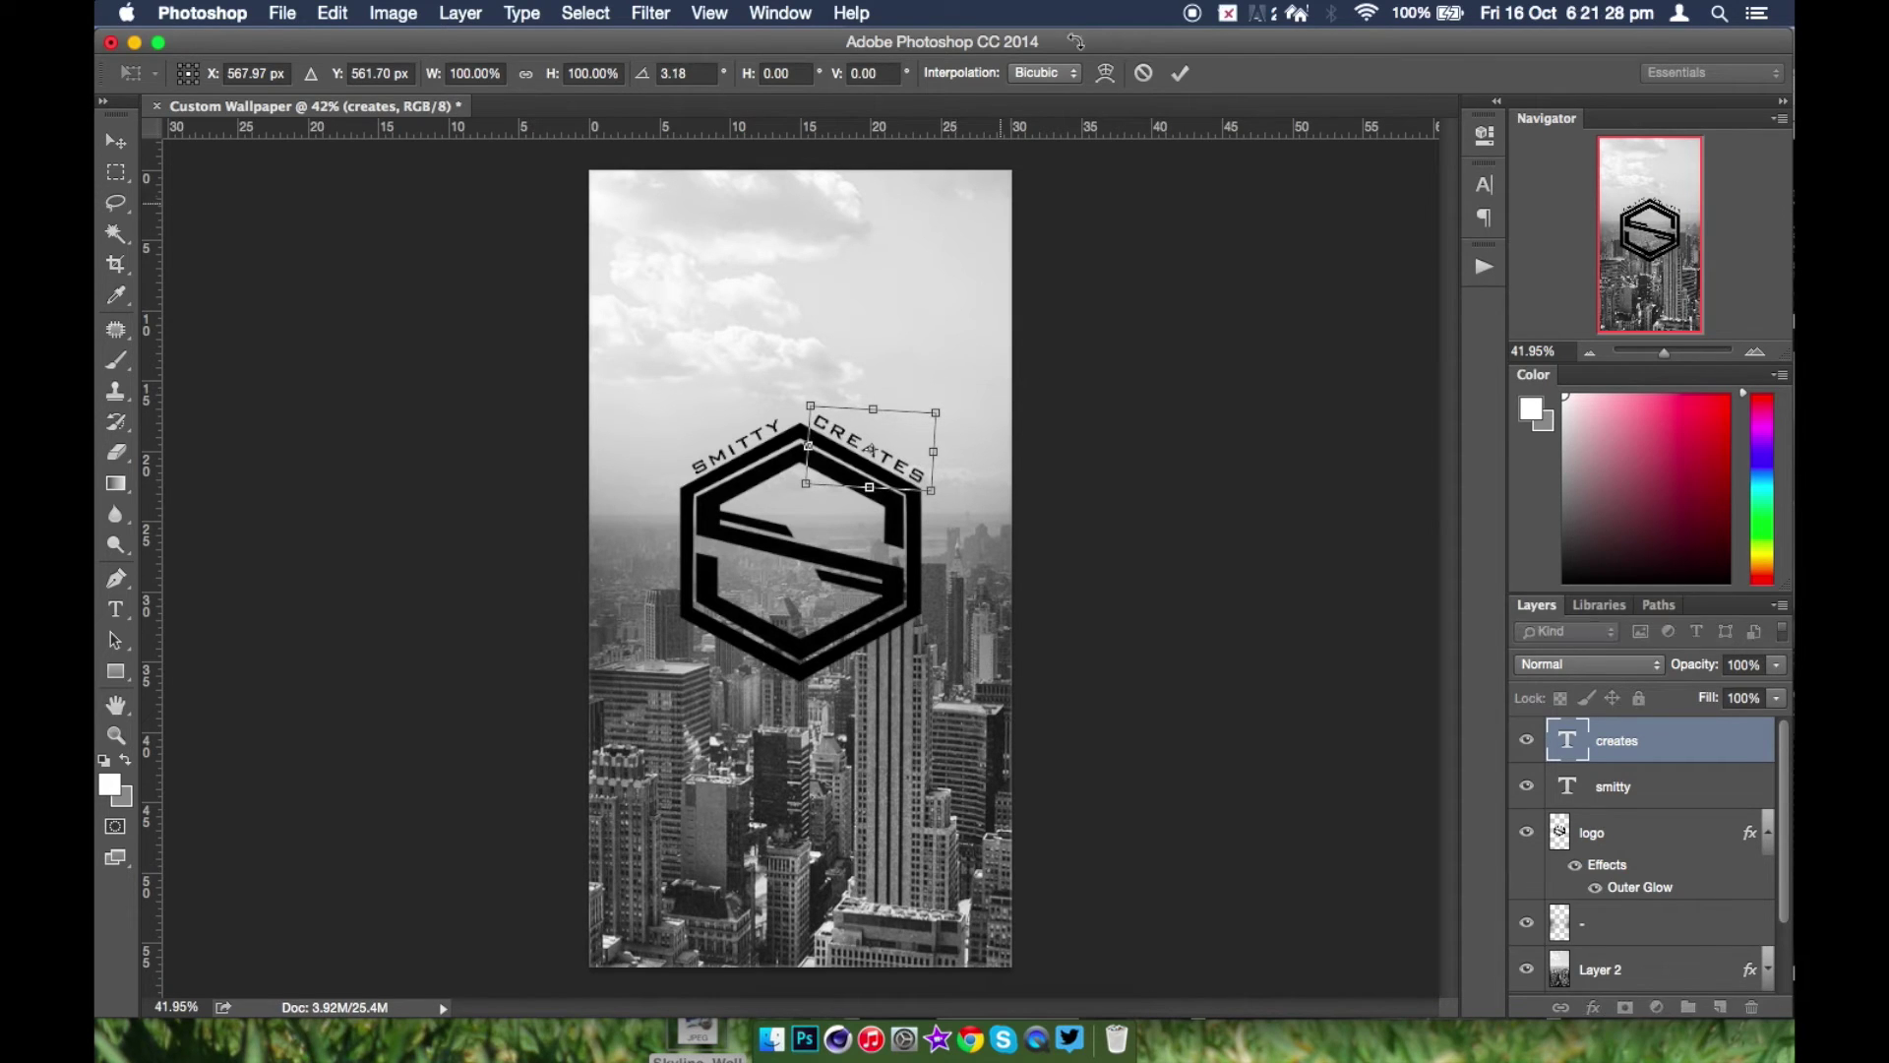
pyautogui.click(1180, 71)
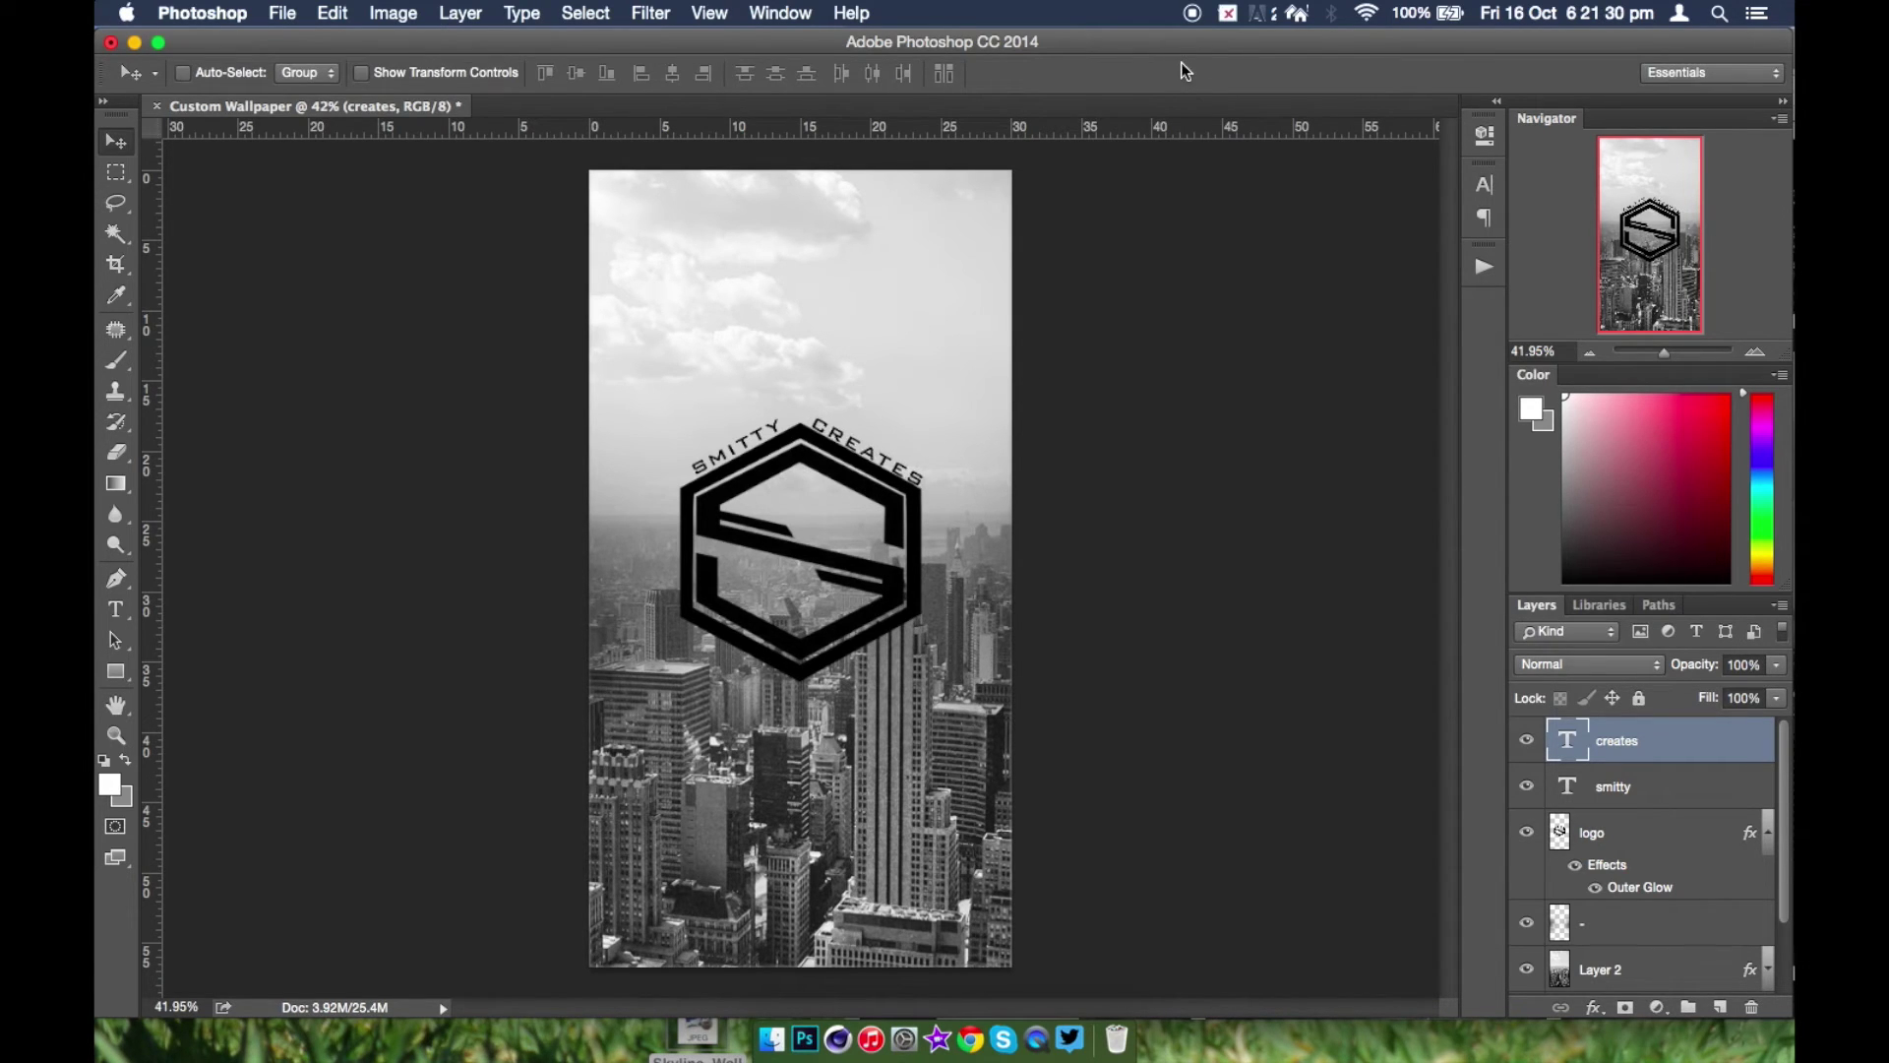
pyautogui.press('super+t')
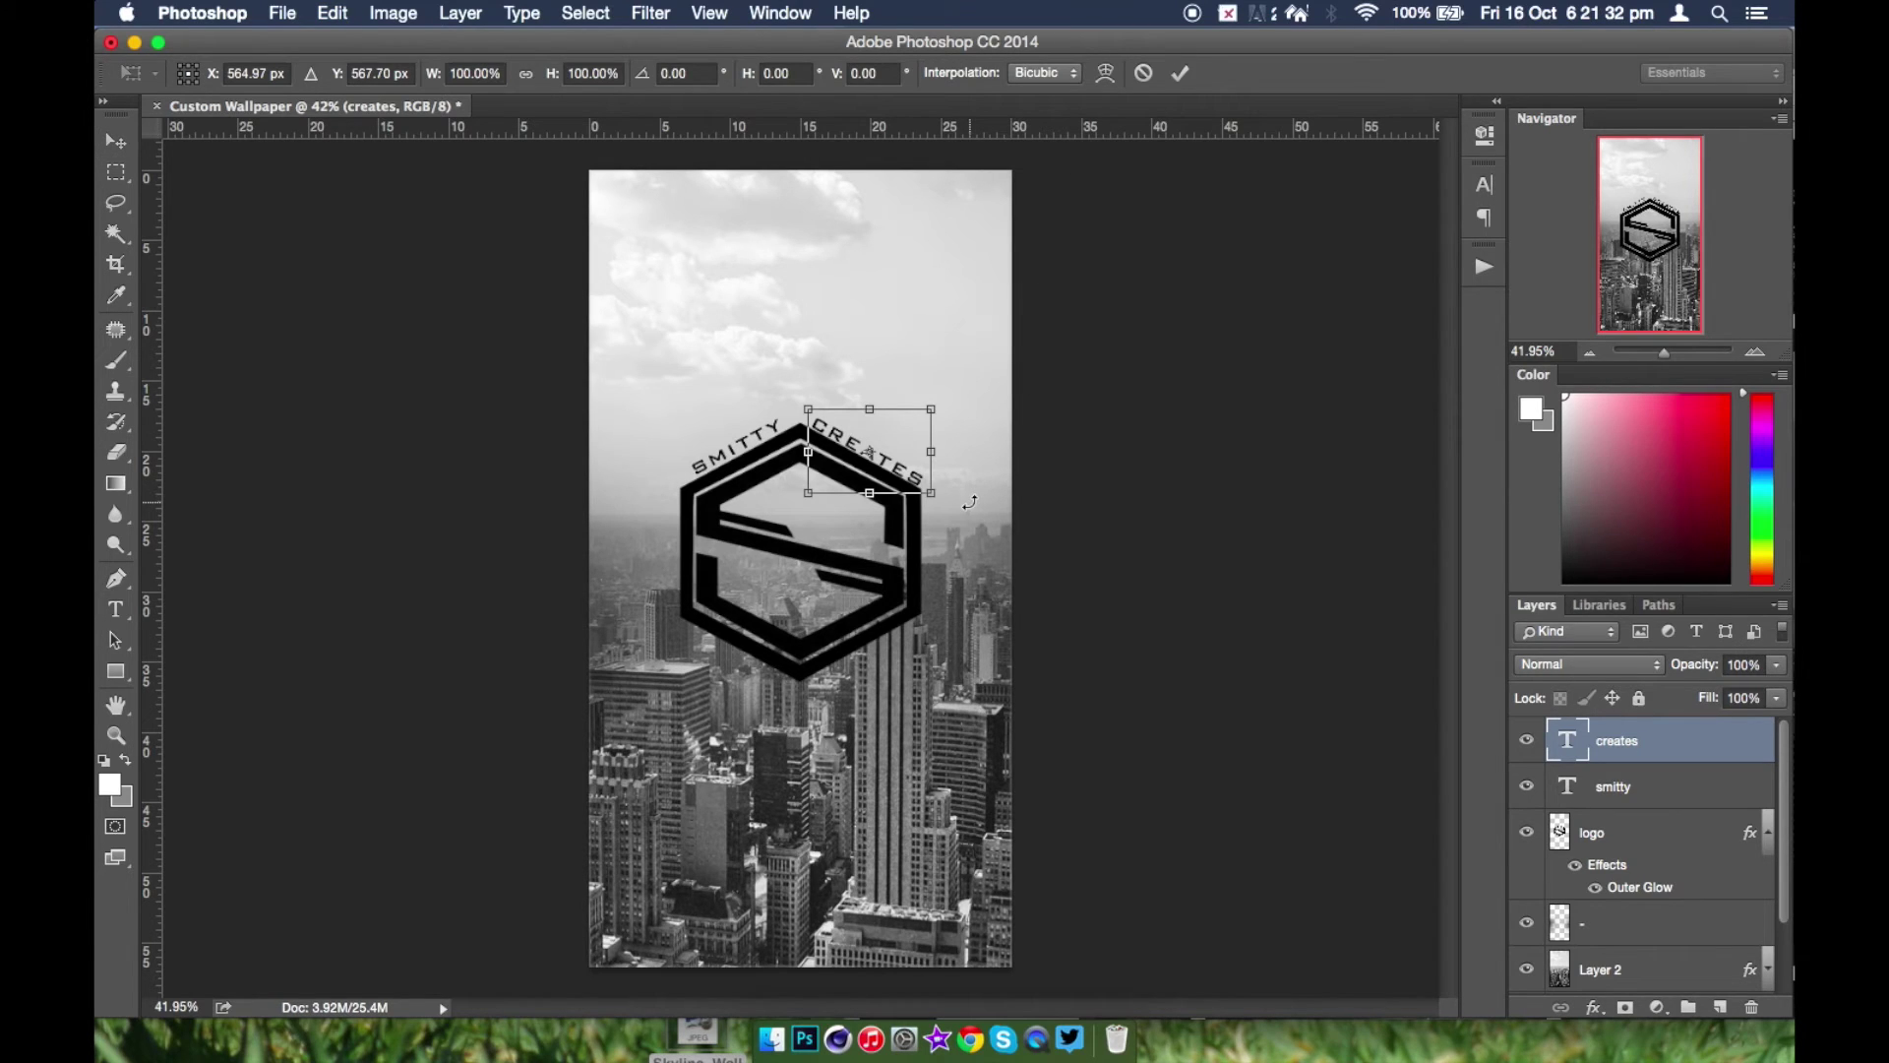
pyautogui.moveTo(969, 502); pyautogui.dragTo(975, 504)
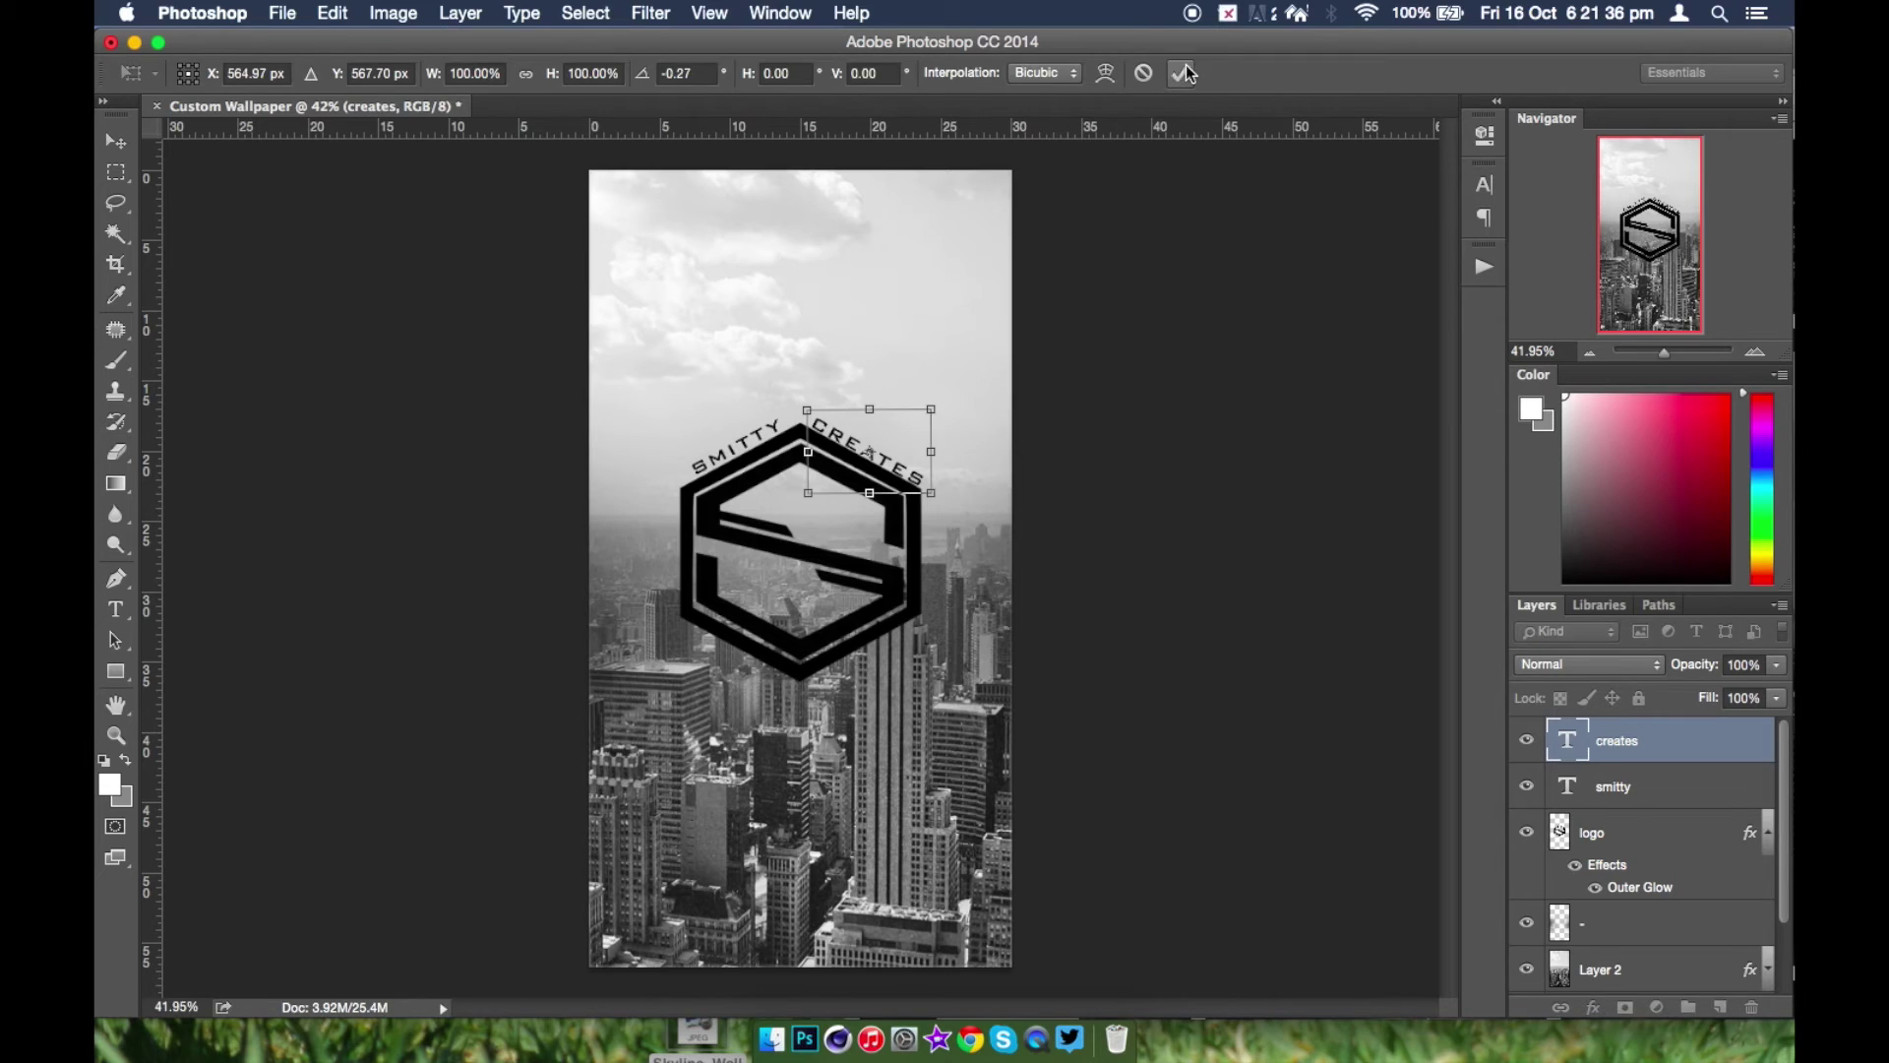
pyautogui.click(1183, 73)
pyautogui.press('Up')
pyautogui.press('Up')
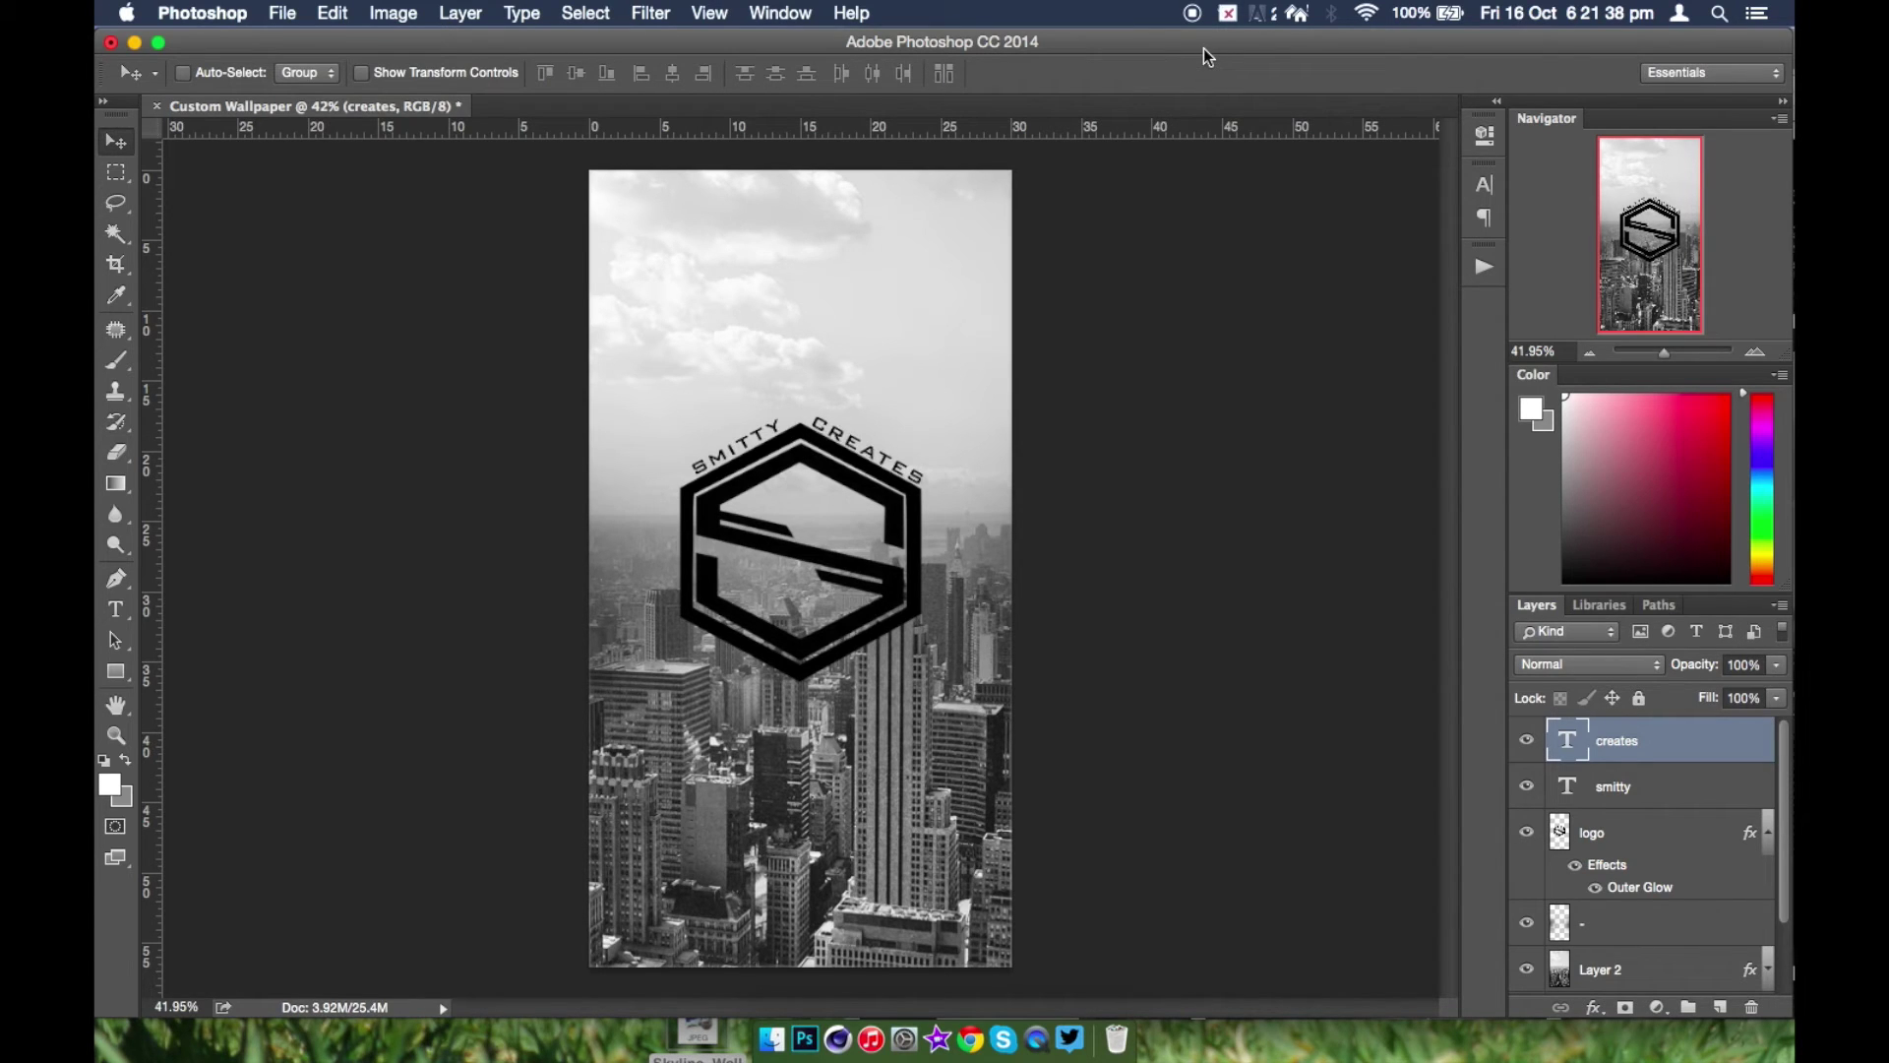
pyautogui.press('Up')
pyautogui.press('Up')
pyautogui.press('Up')
pyautogui.press('Up')
# - Nudge the SMITTY text down slightly, then select the creates layer
pyautogui.click(1638, 782)
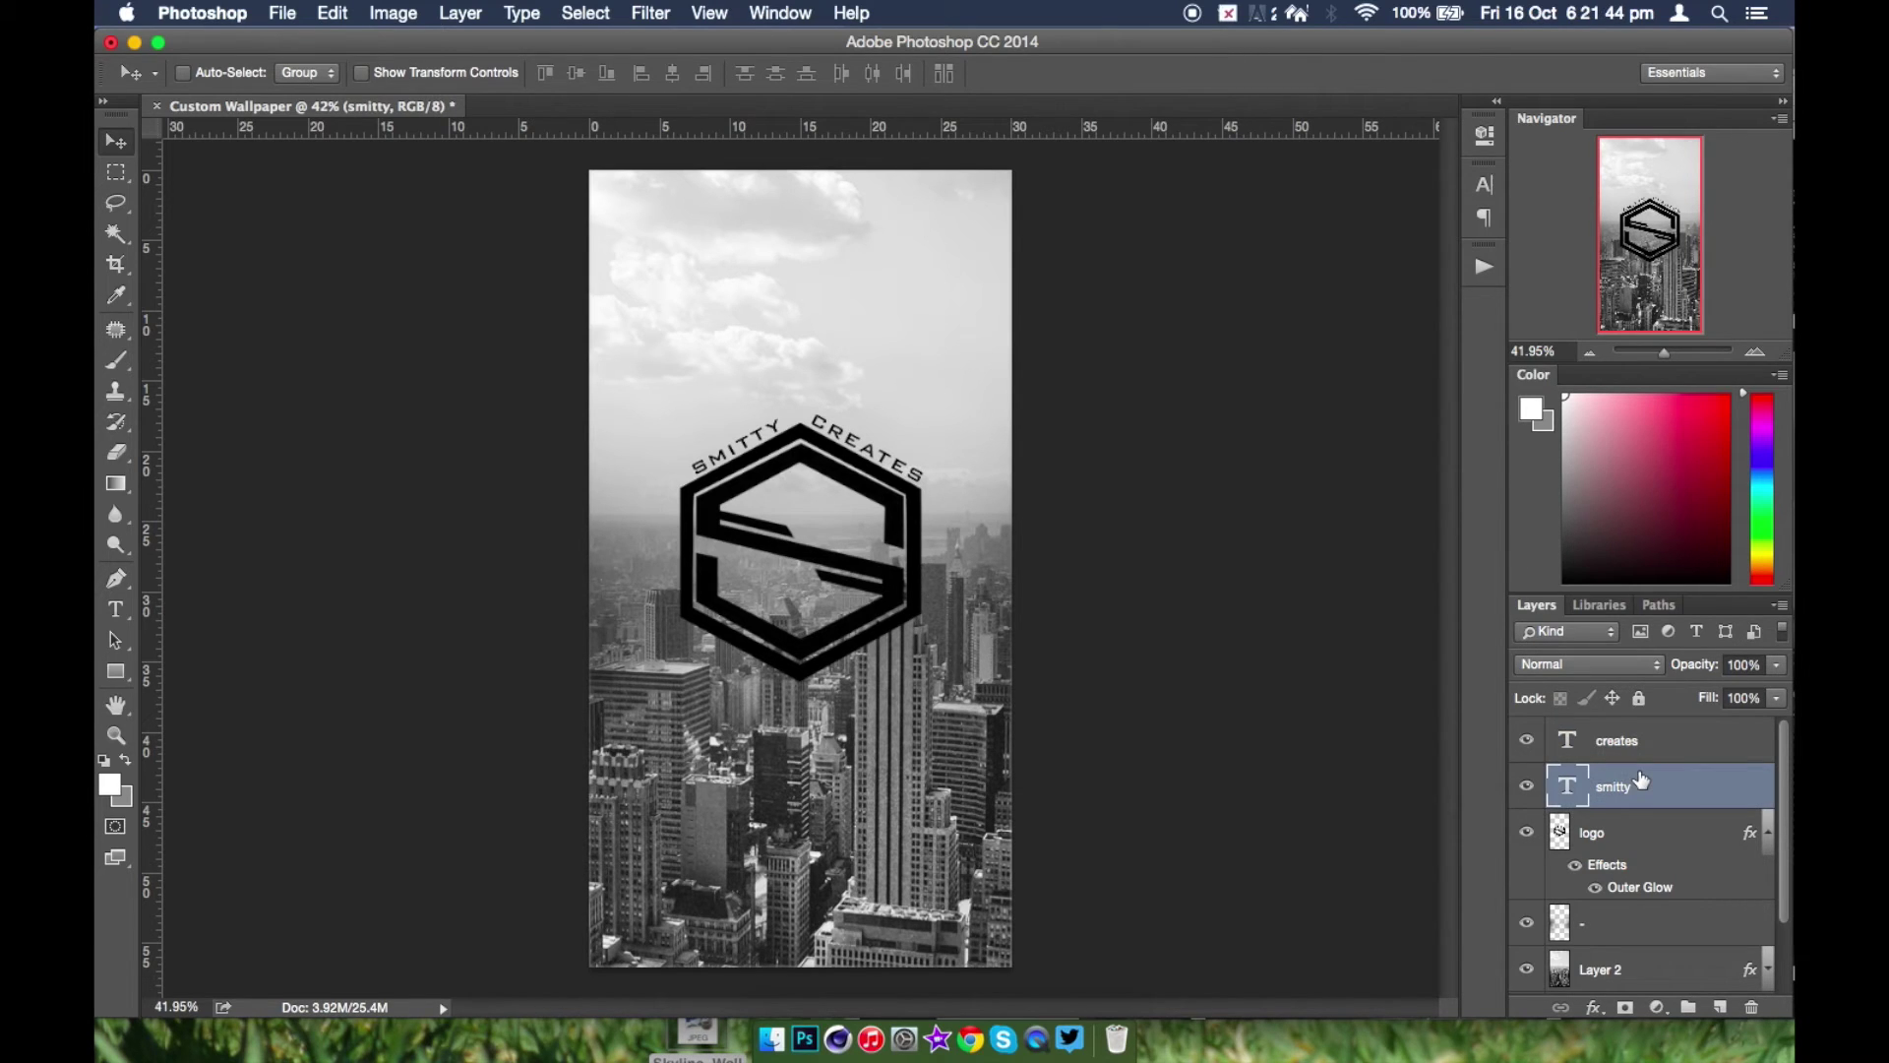
pyautogui.press('Down')
pyautogui.press('Down')
pyautogui.press('Down')
pyautogui.press('Down')
pyautogui.click(1696, 767)
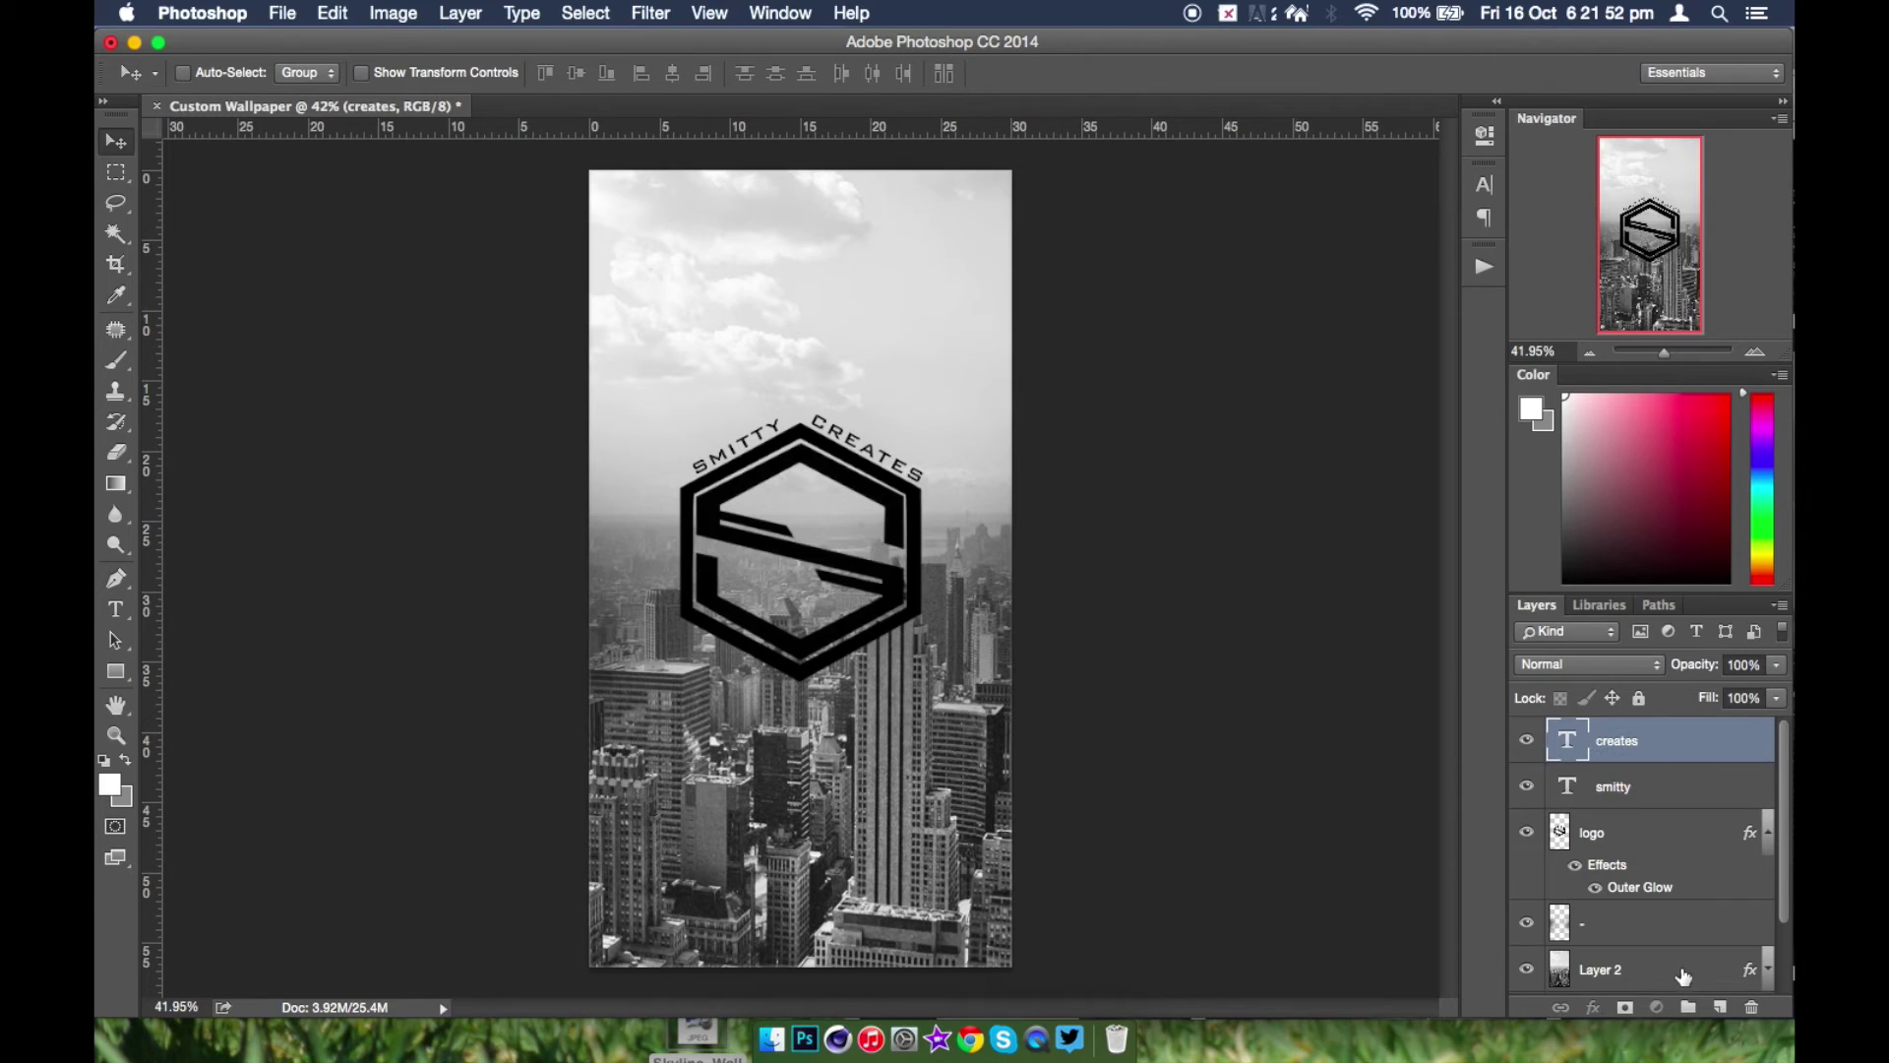
# - Duplicate all layers down to Layer 2 and merge the copies into one layer
pyautogui.keyDown('shift'); pyautogui.click(1682, 969); pyautogui.keyUp('shift')
pyautogui.press('super')
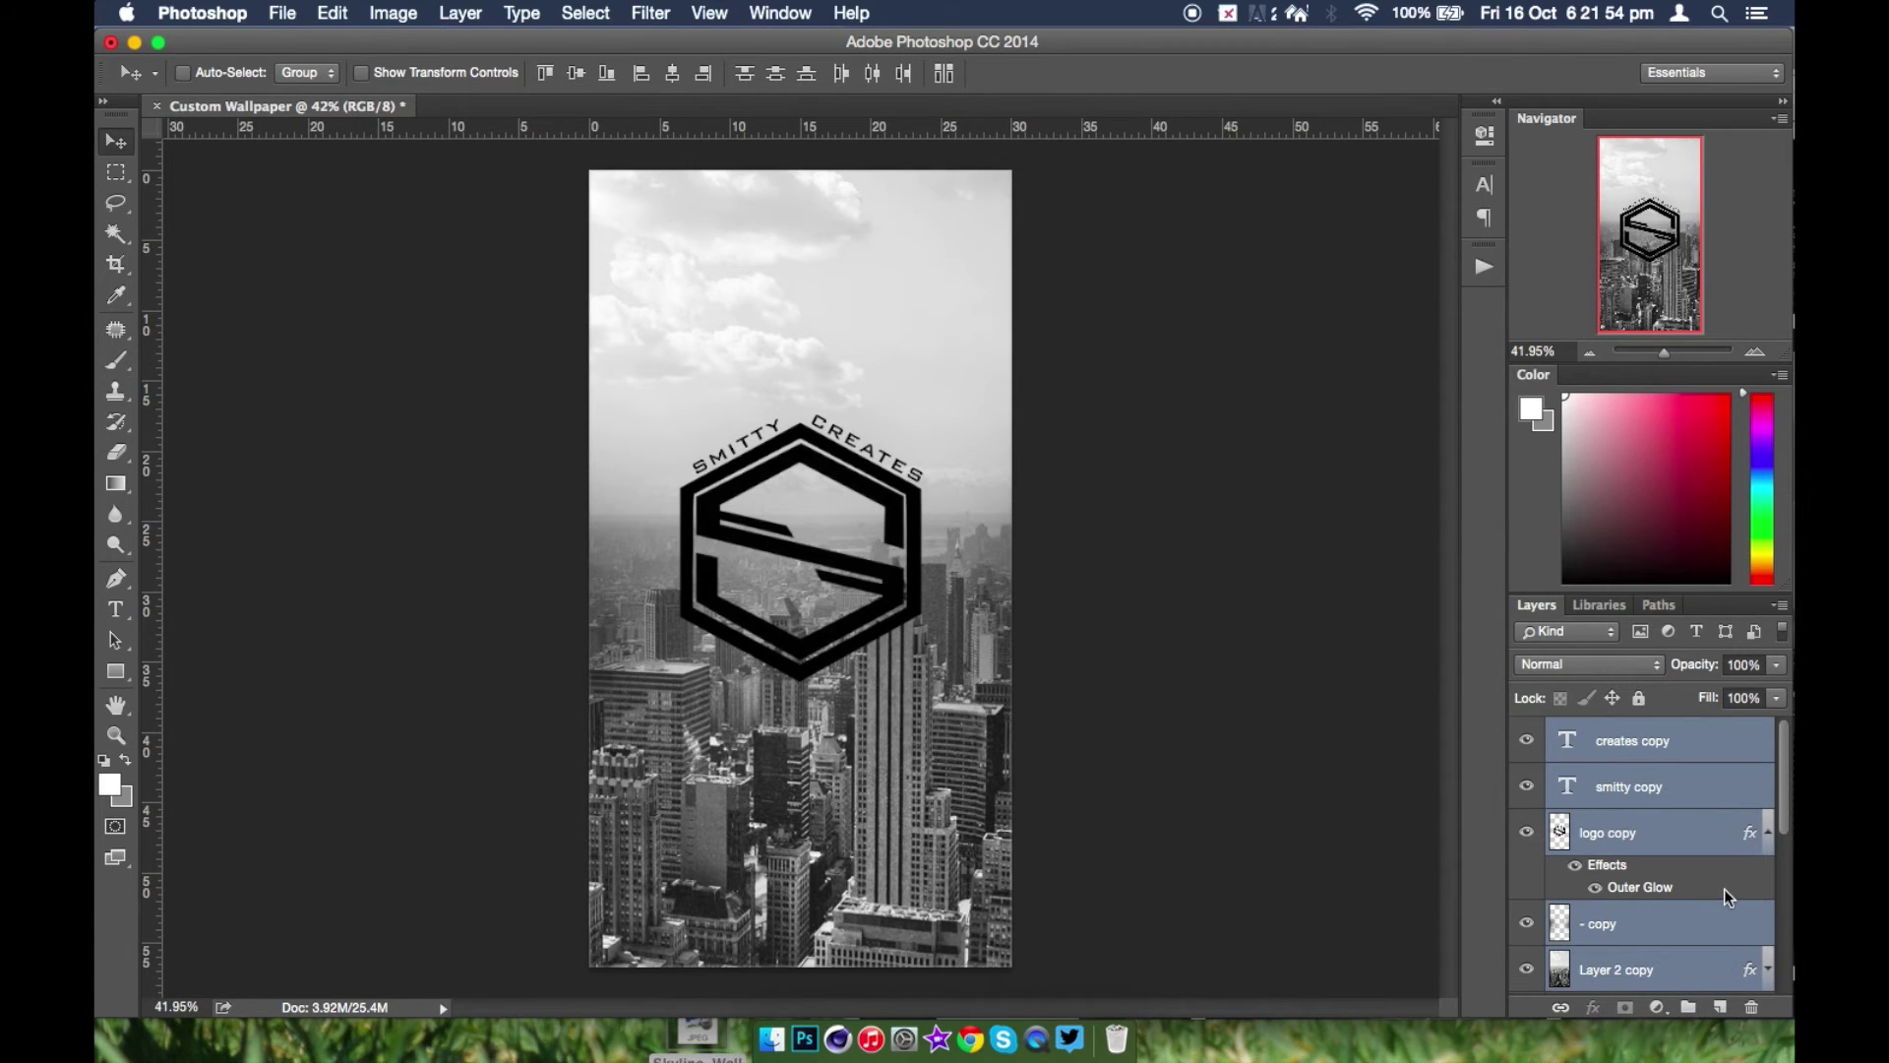
pyautogui.press('super+r')
pyautogui.press('super+r')
pyautogui.press('super+e')
# - Group the original layers, naming both the group and the merged layer '-'
pyautogui.click(1663, 804)
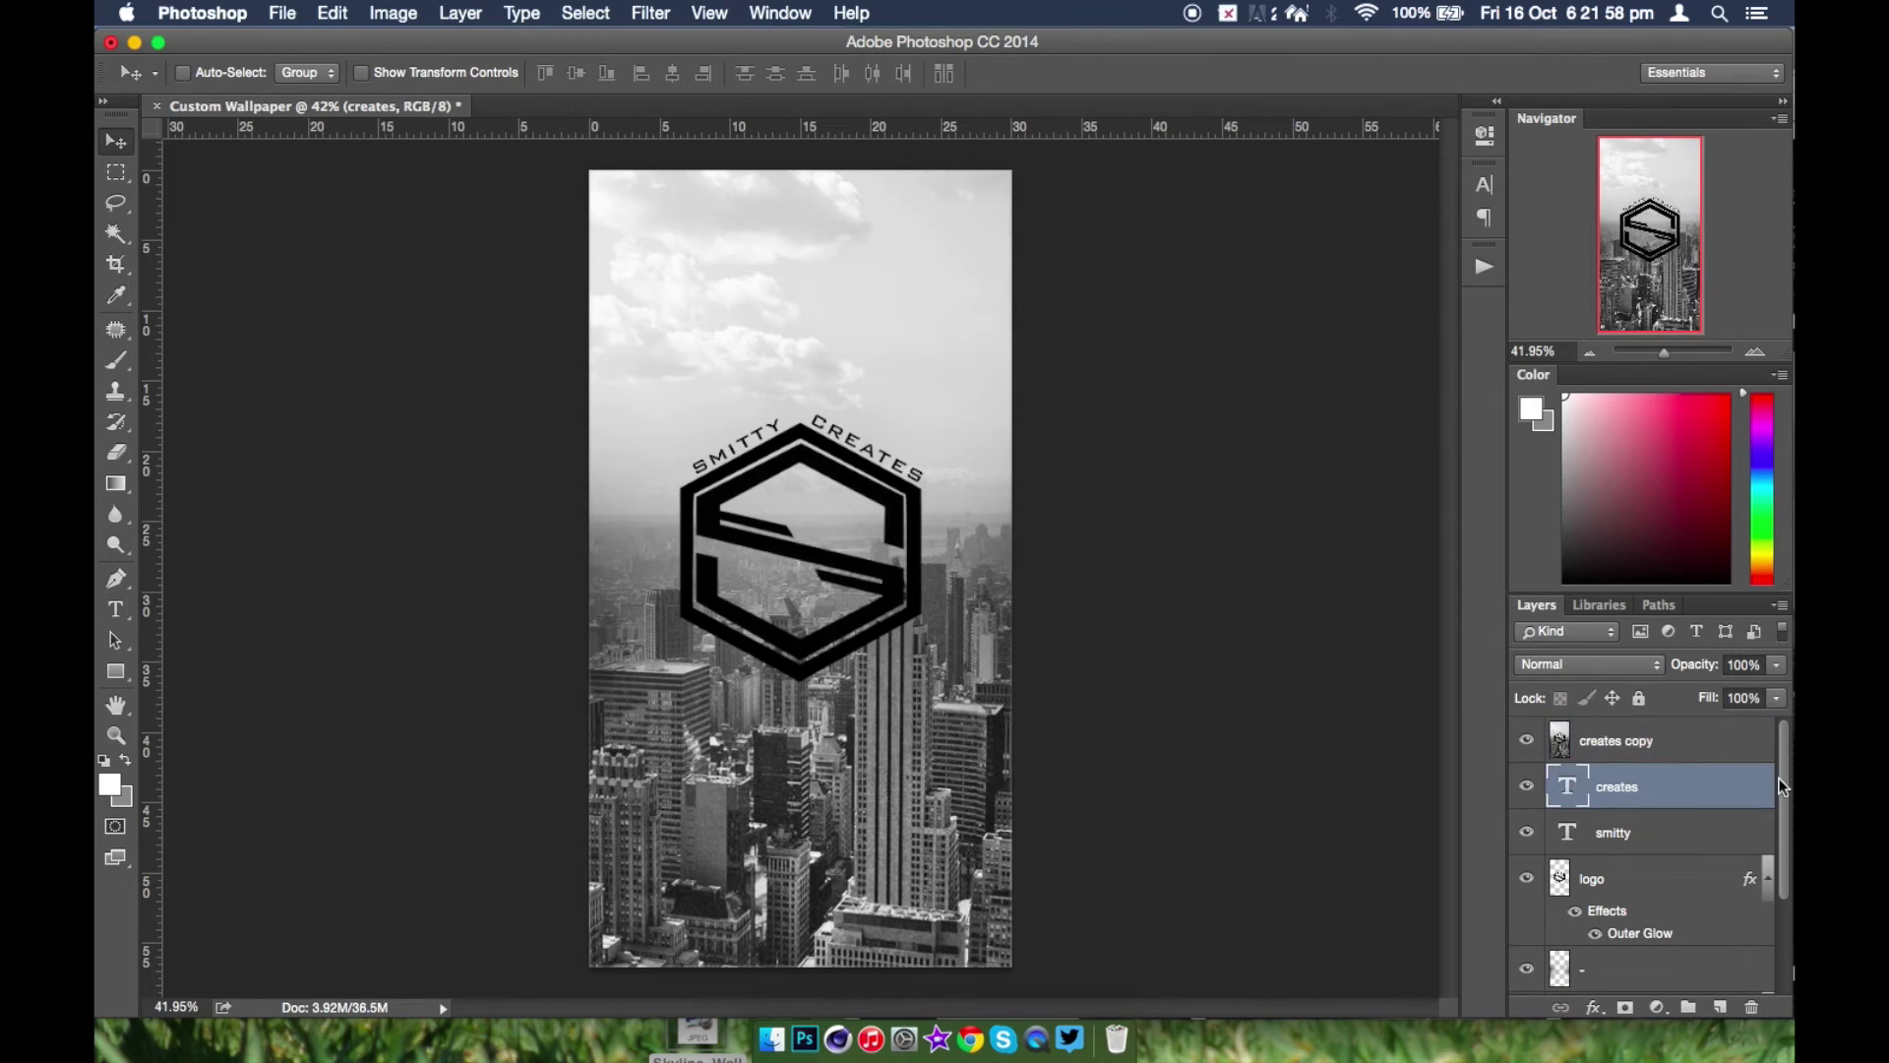
pyautogui.moveTo(1781, 787); pyautogui.dragTo(1771, 972)
pyautogui.keyDown('shift'); pyautogui.click(1644, 970); pyautogui.keyUp('shift')
pyautogui.press('super+g')
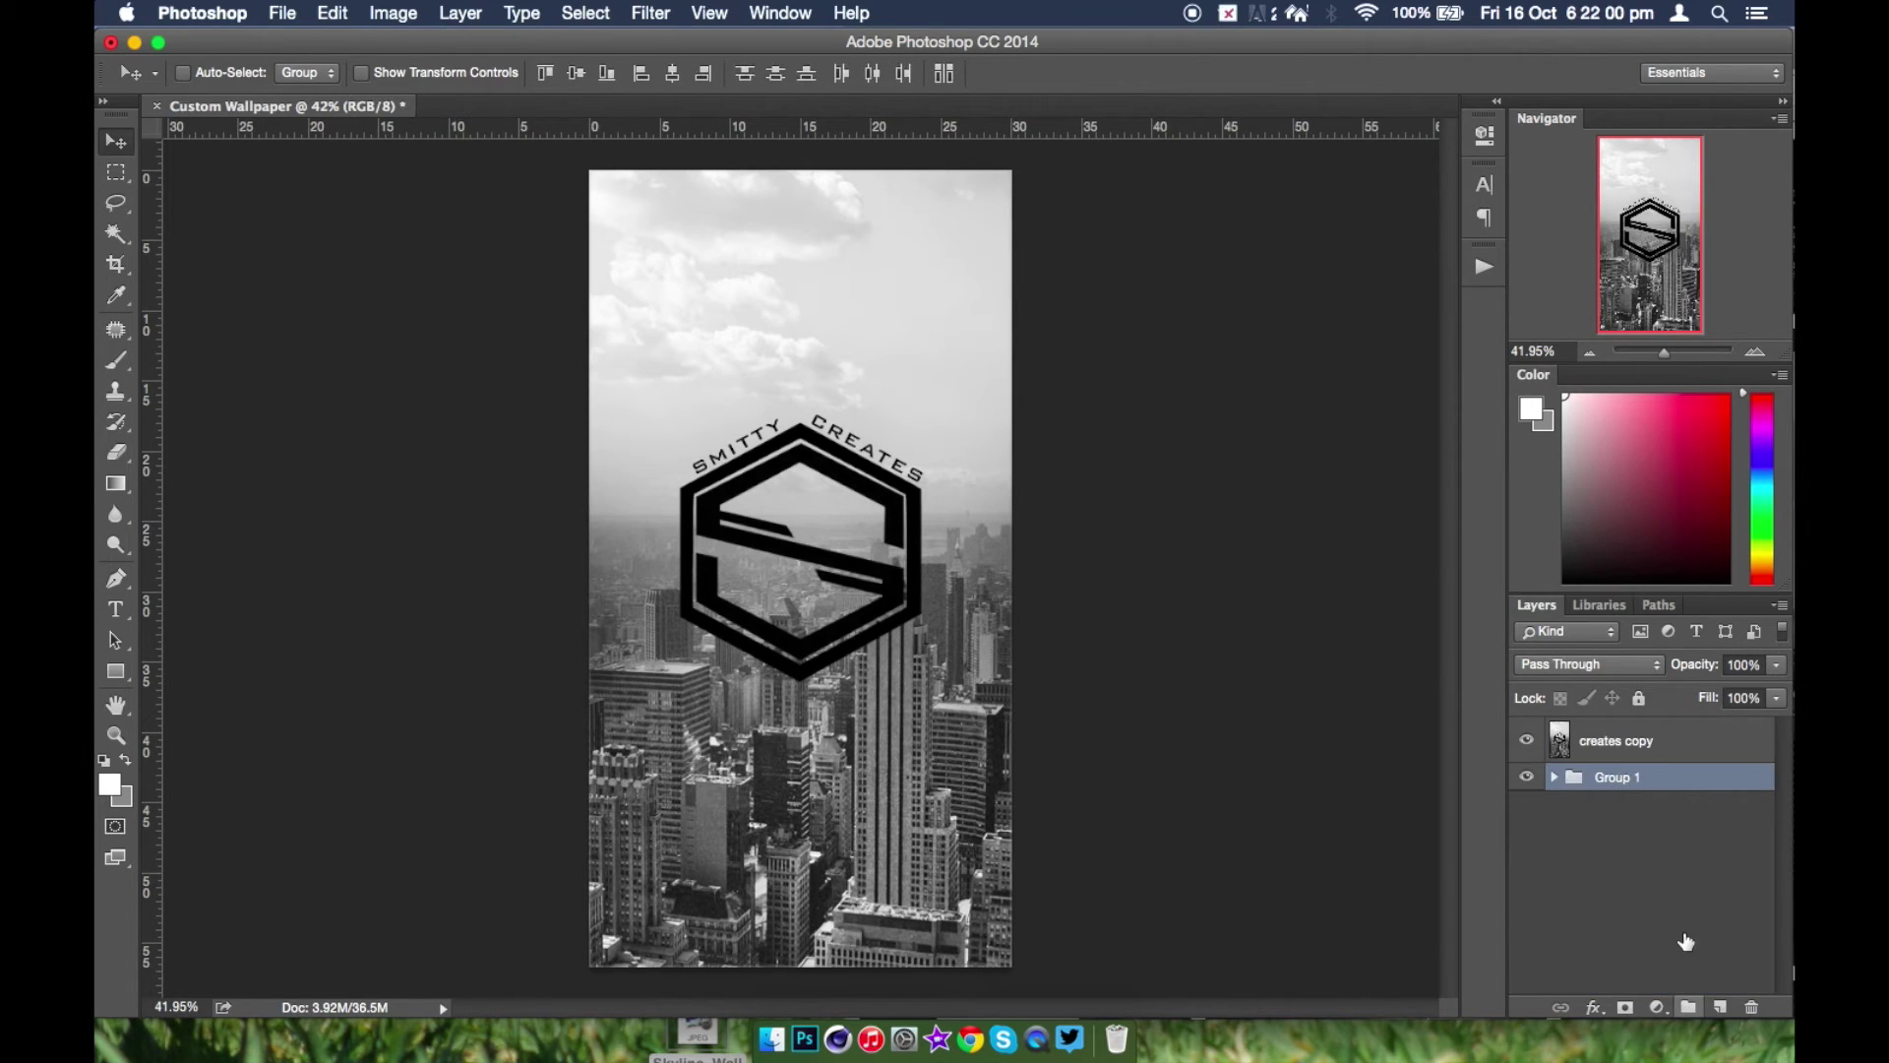
pyautogui.write('-')
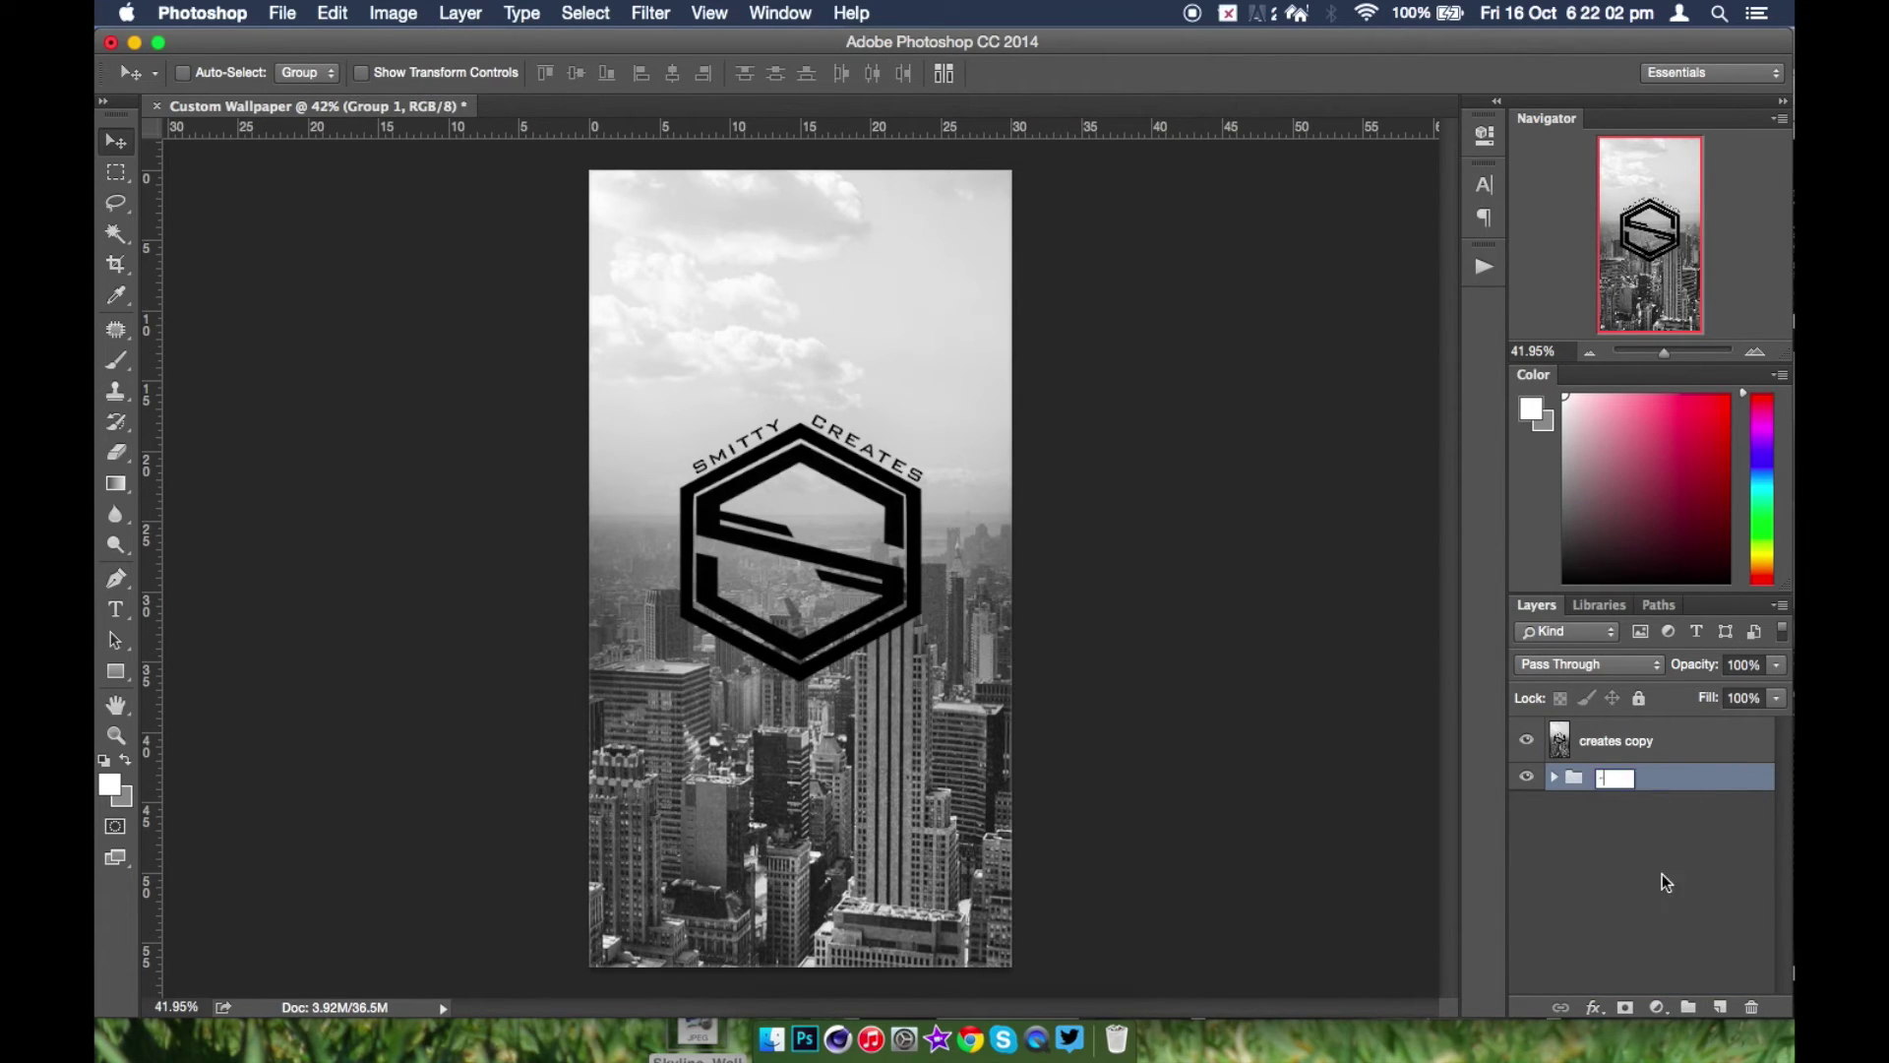
pyautogui.press('Return')
pyautogui.doubleClick(1636, 743)
pyautogui.write('-')
pyautogui.press('Return')
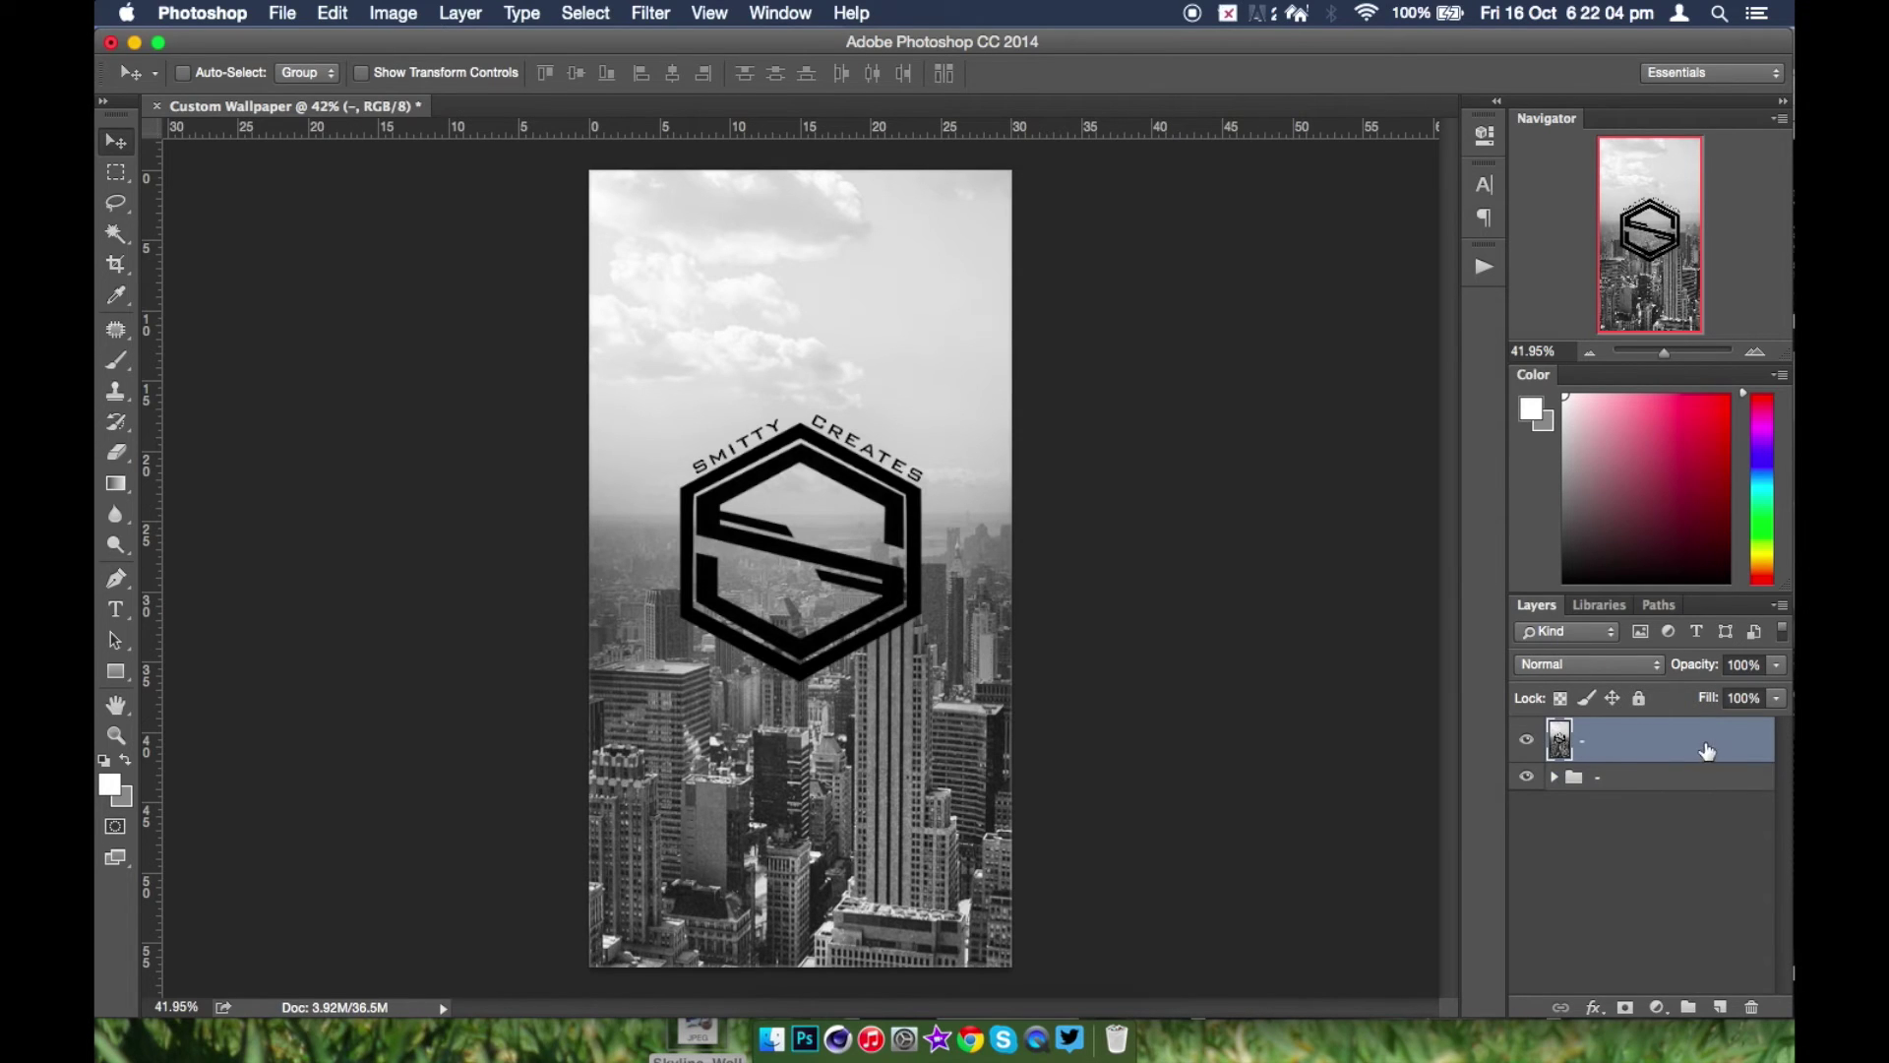
# - Duplicate the merged '-' layer with Cmd+J
pyautogui.click(668, 10)
pyautogui.moveTo(745, 552)
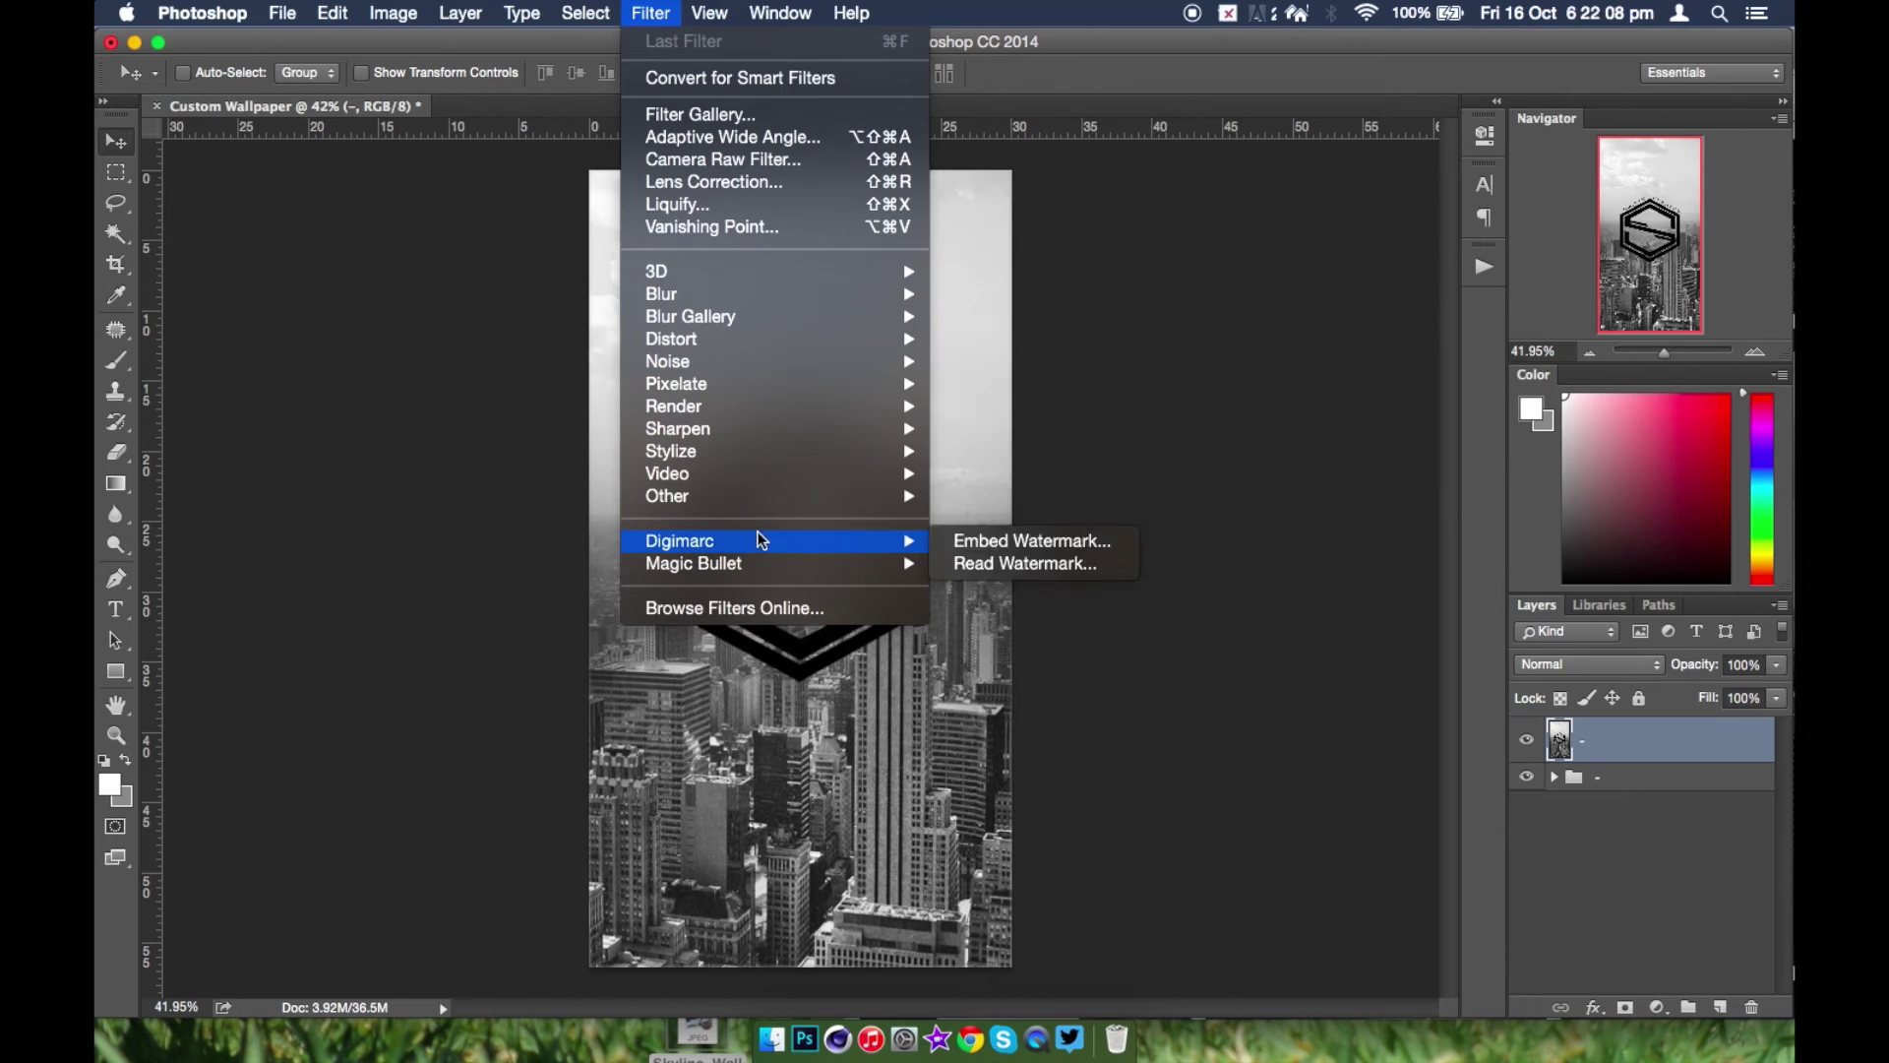
pyautogui.moveTo(766, 501)
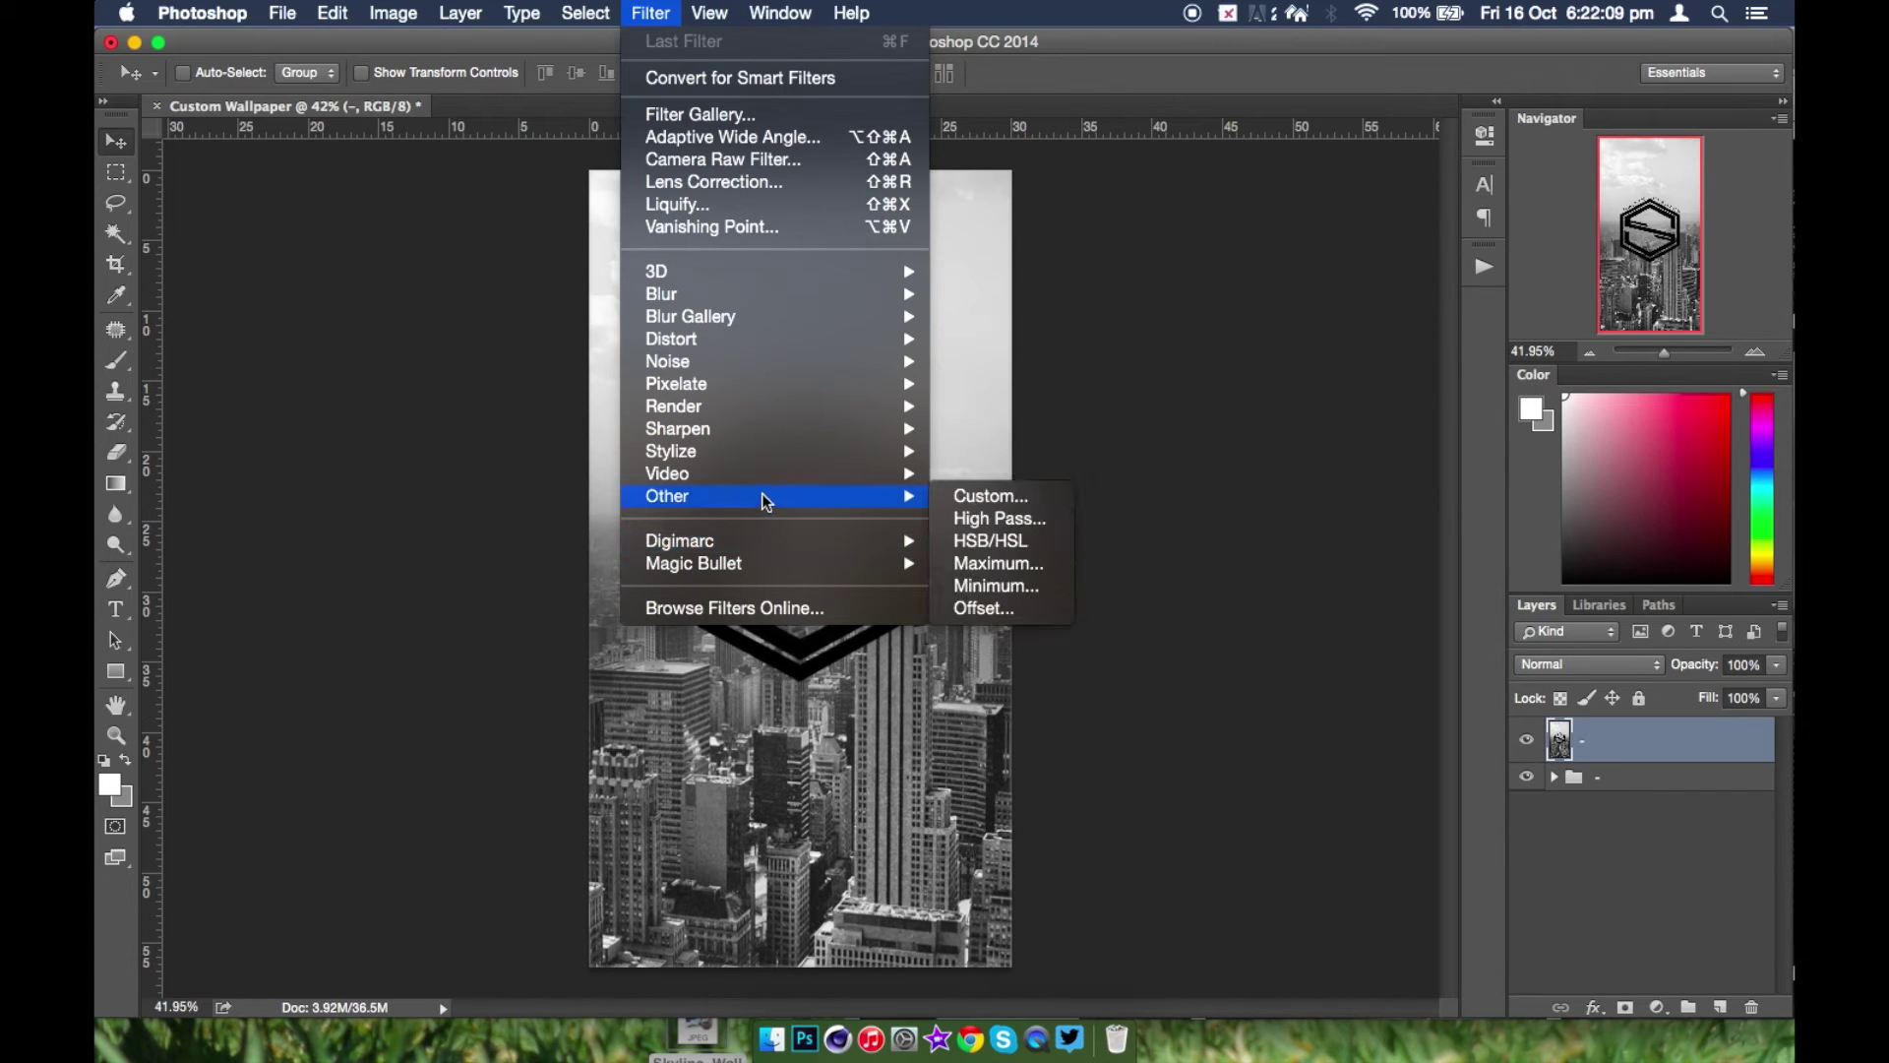
pyautogui.click(1175, 475)
pyautogui.press('super+j')
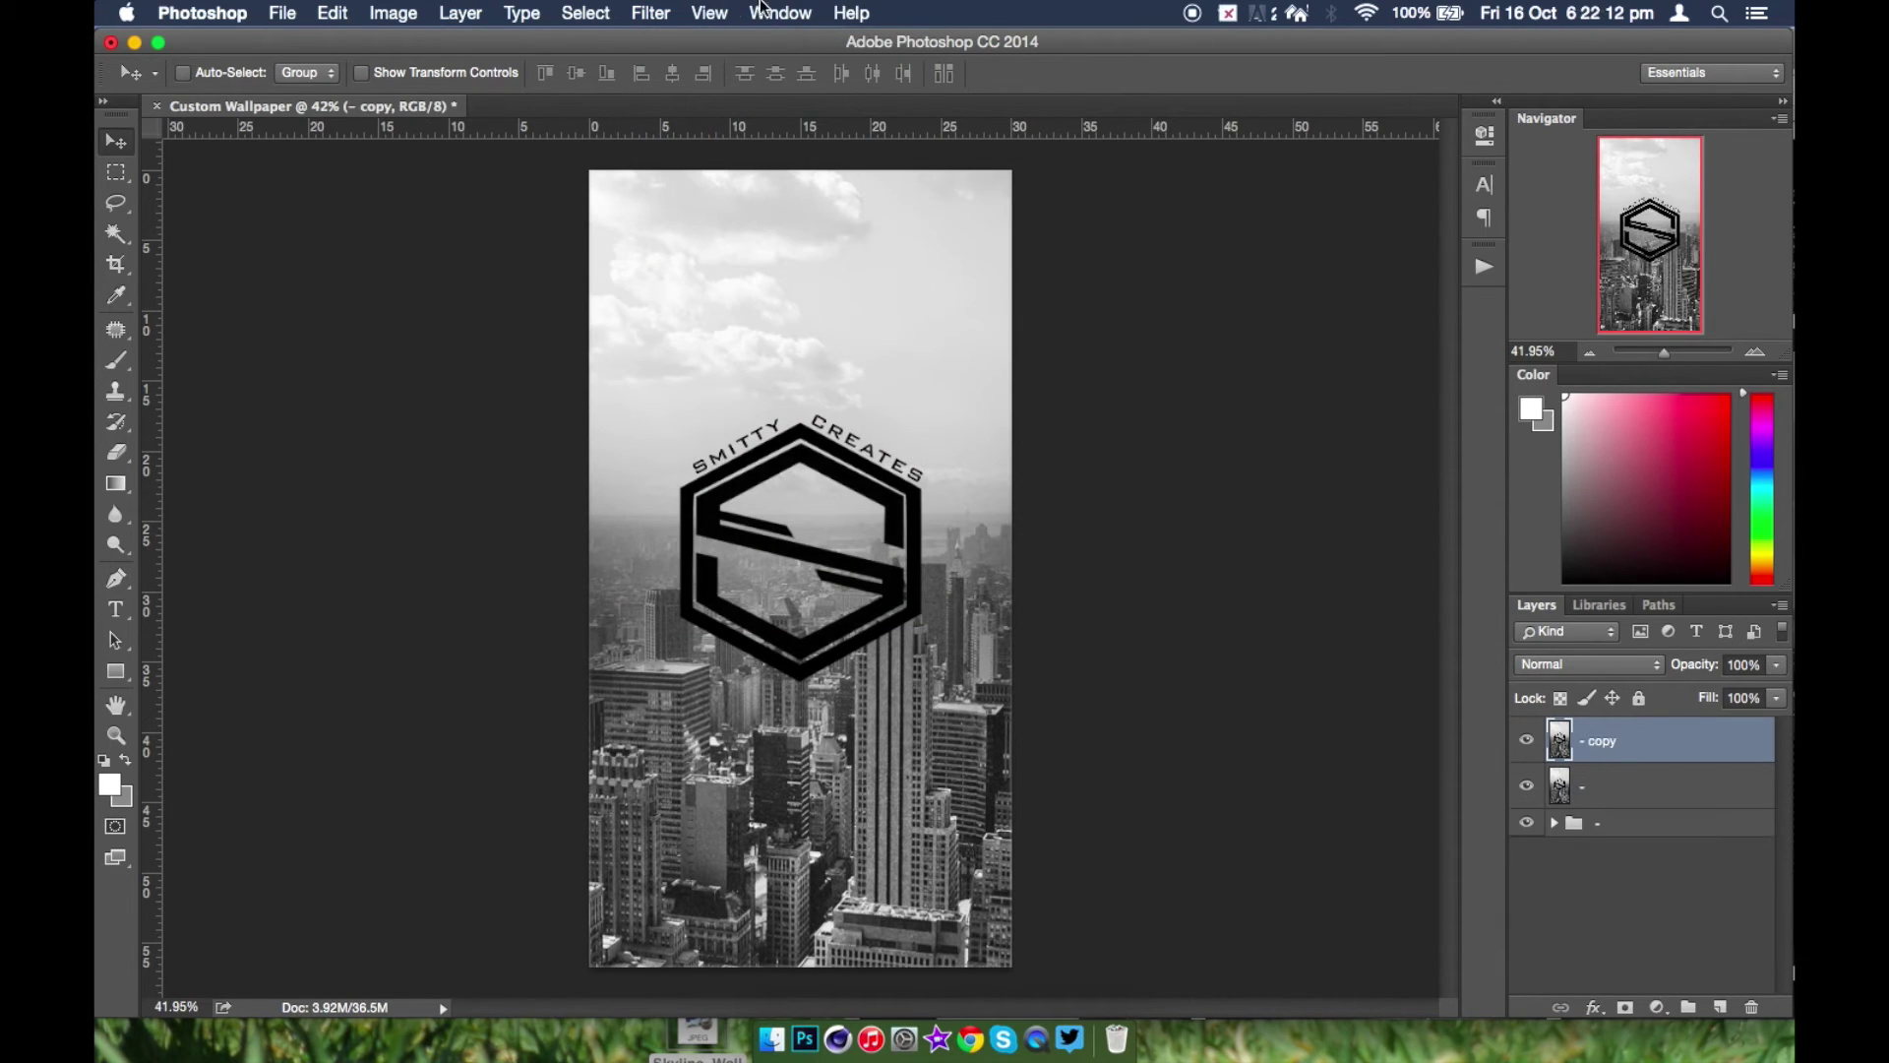
# - Apply a Gaussian Blur with a 2.5-pixel radius to the copy
pyautogui.click(710, 12)
pyautogui.moveTo(651, 12)
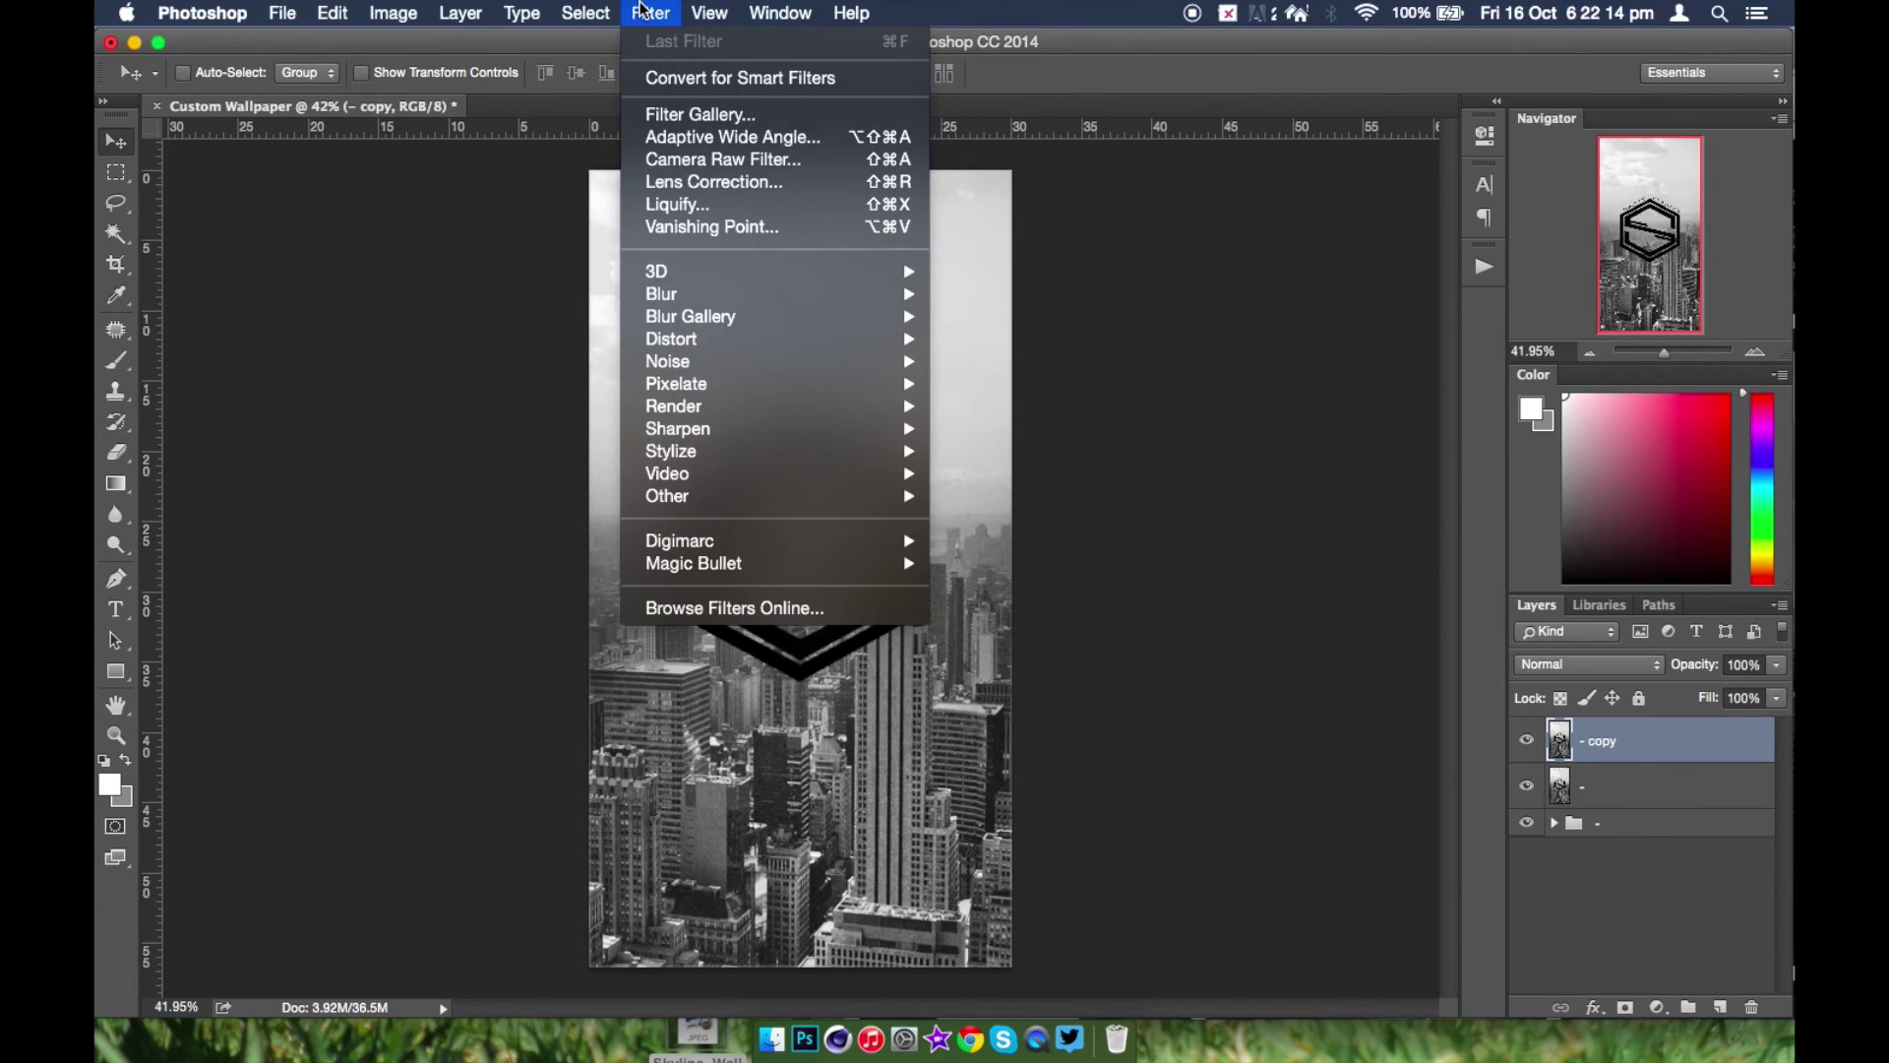
pyautogui.moveTo(847, 295)
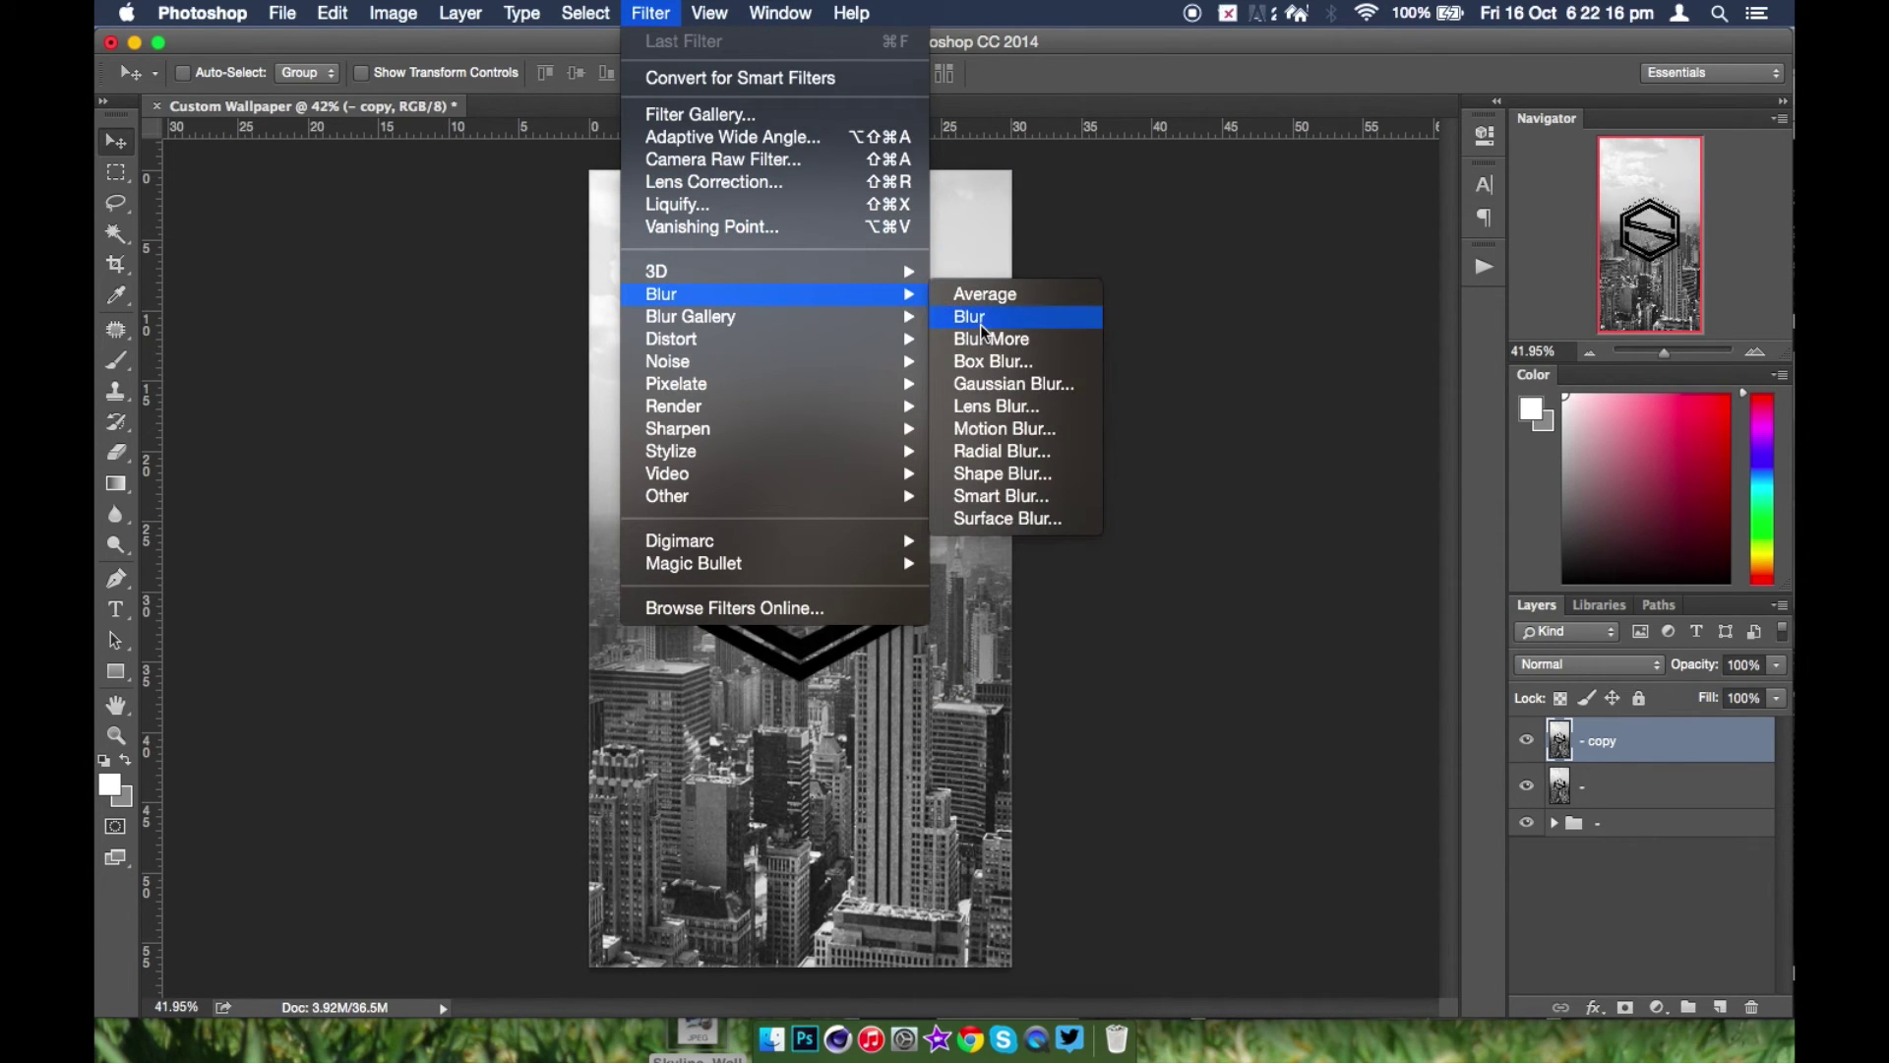
pyautogui.click(1001, 385)
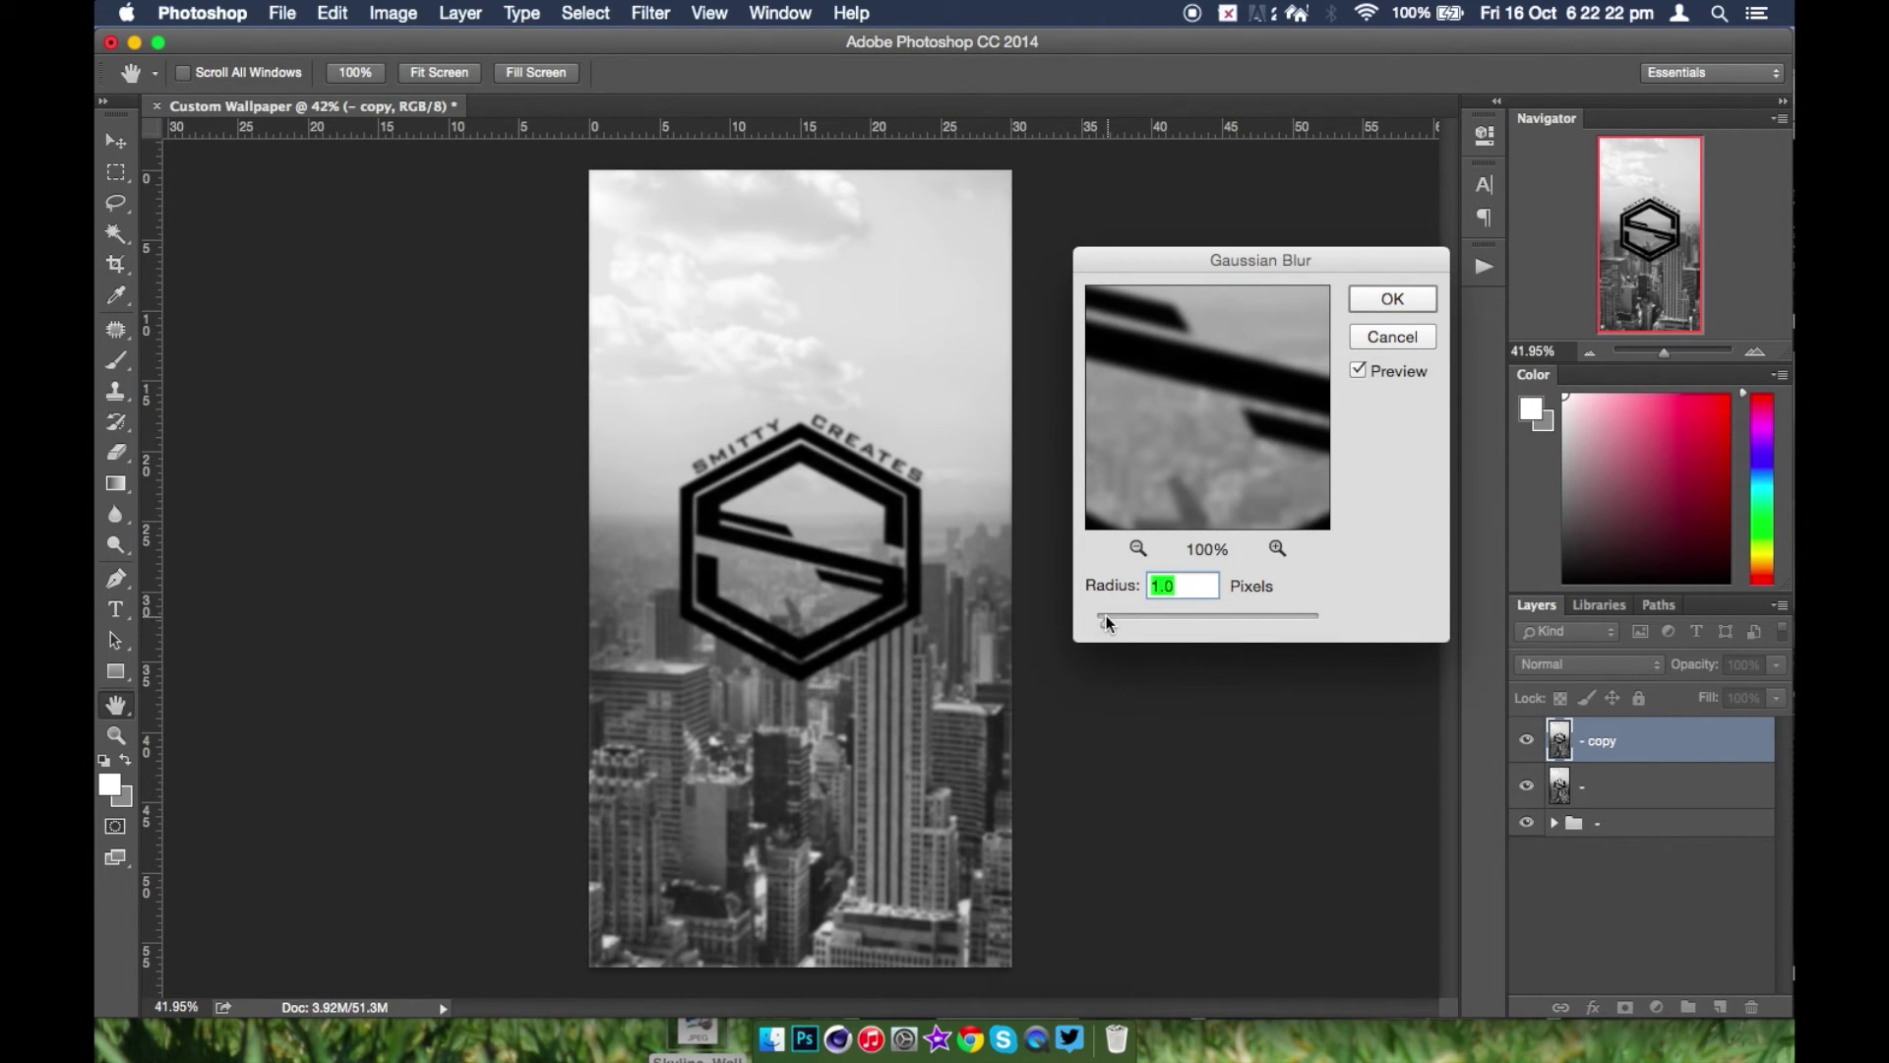
pyautogui.moveTo(1106, 616); pyautogui.dragTo(1106, 616)
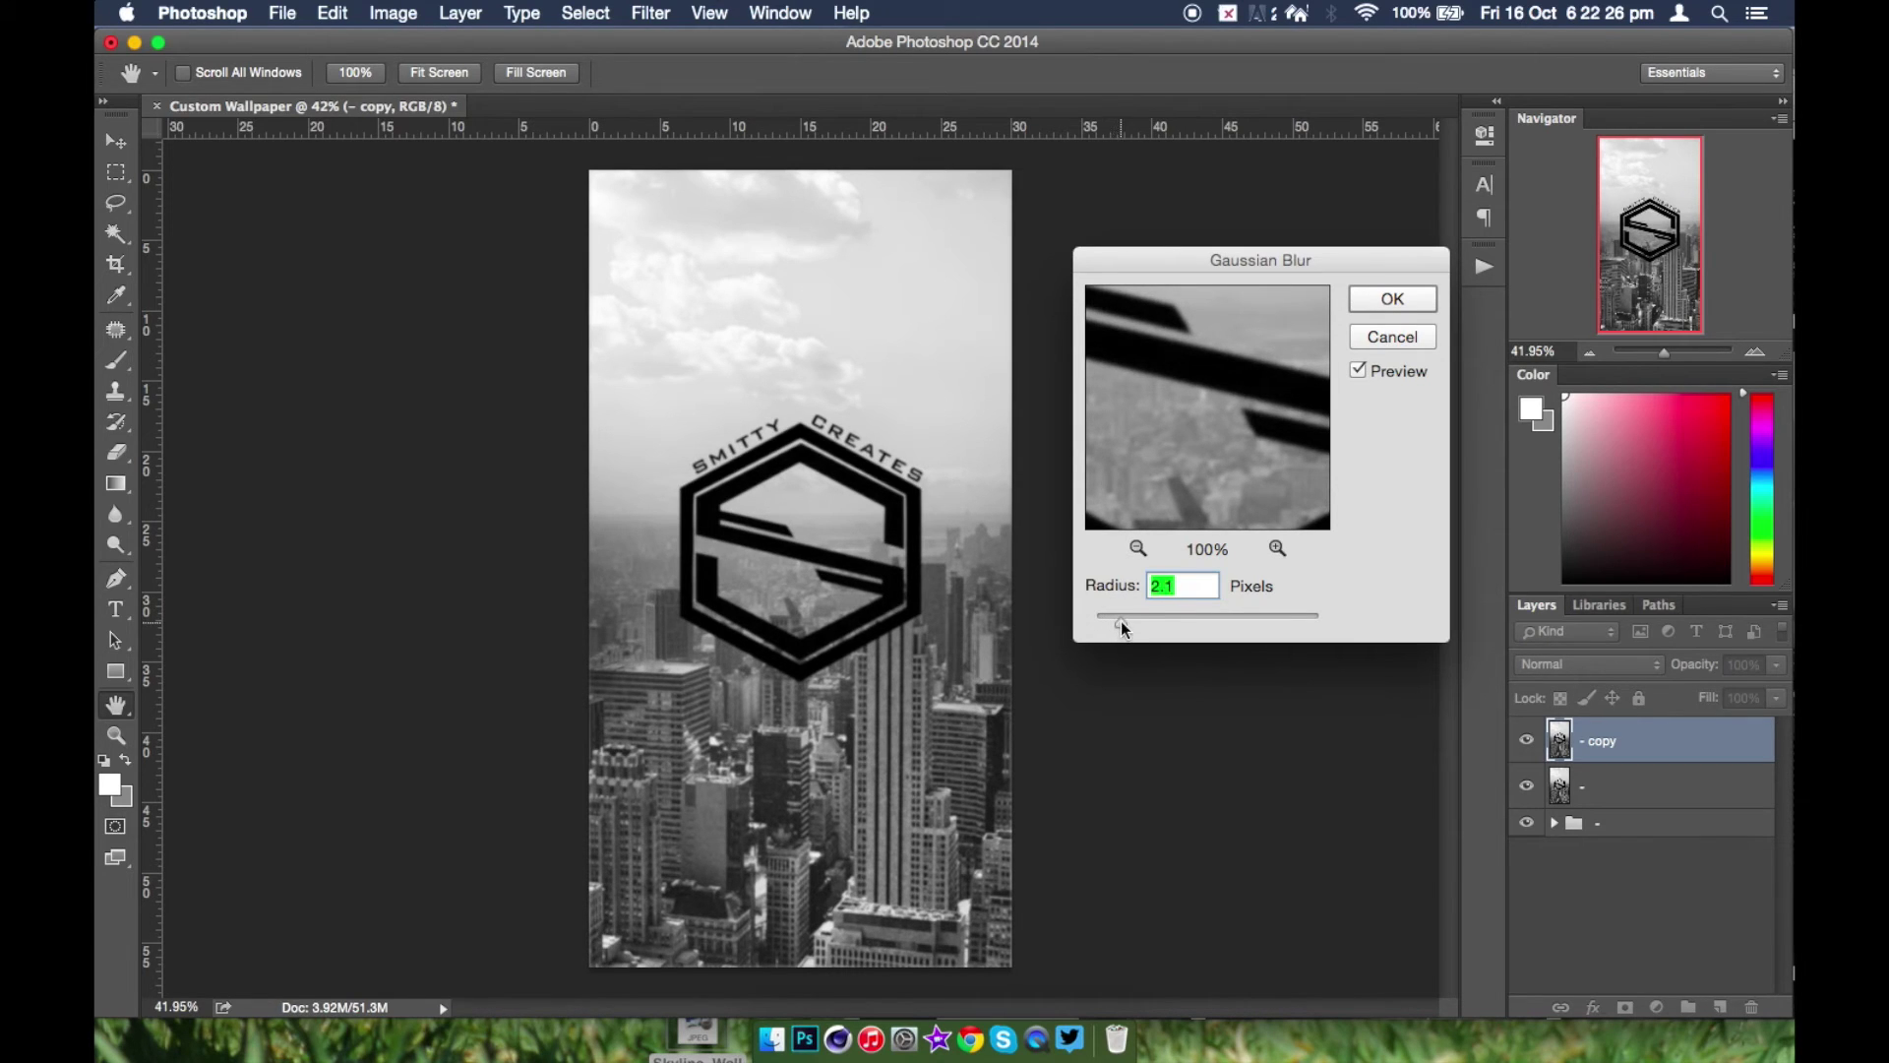
pyautogui.moveTo(1121, 622); pyautogui.dragTo(1125, 622)
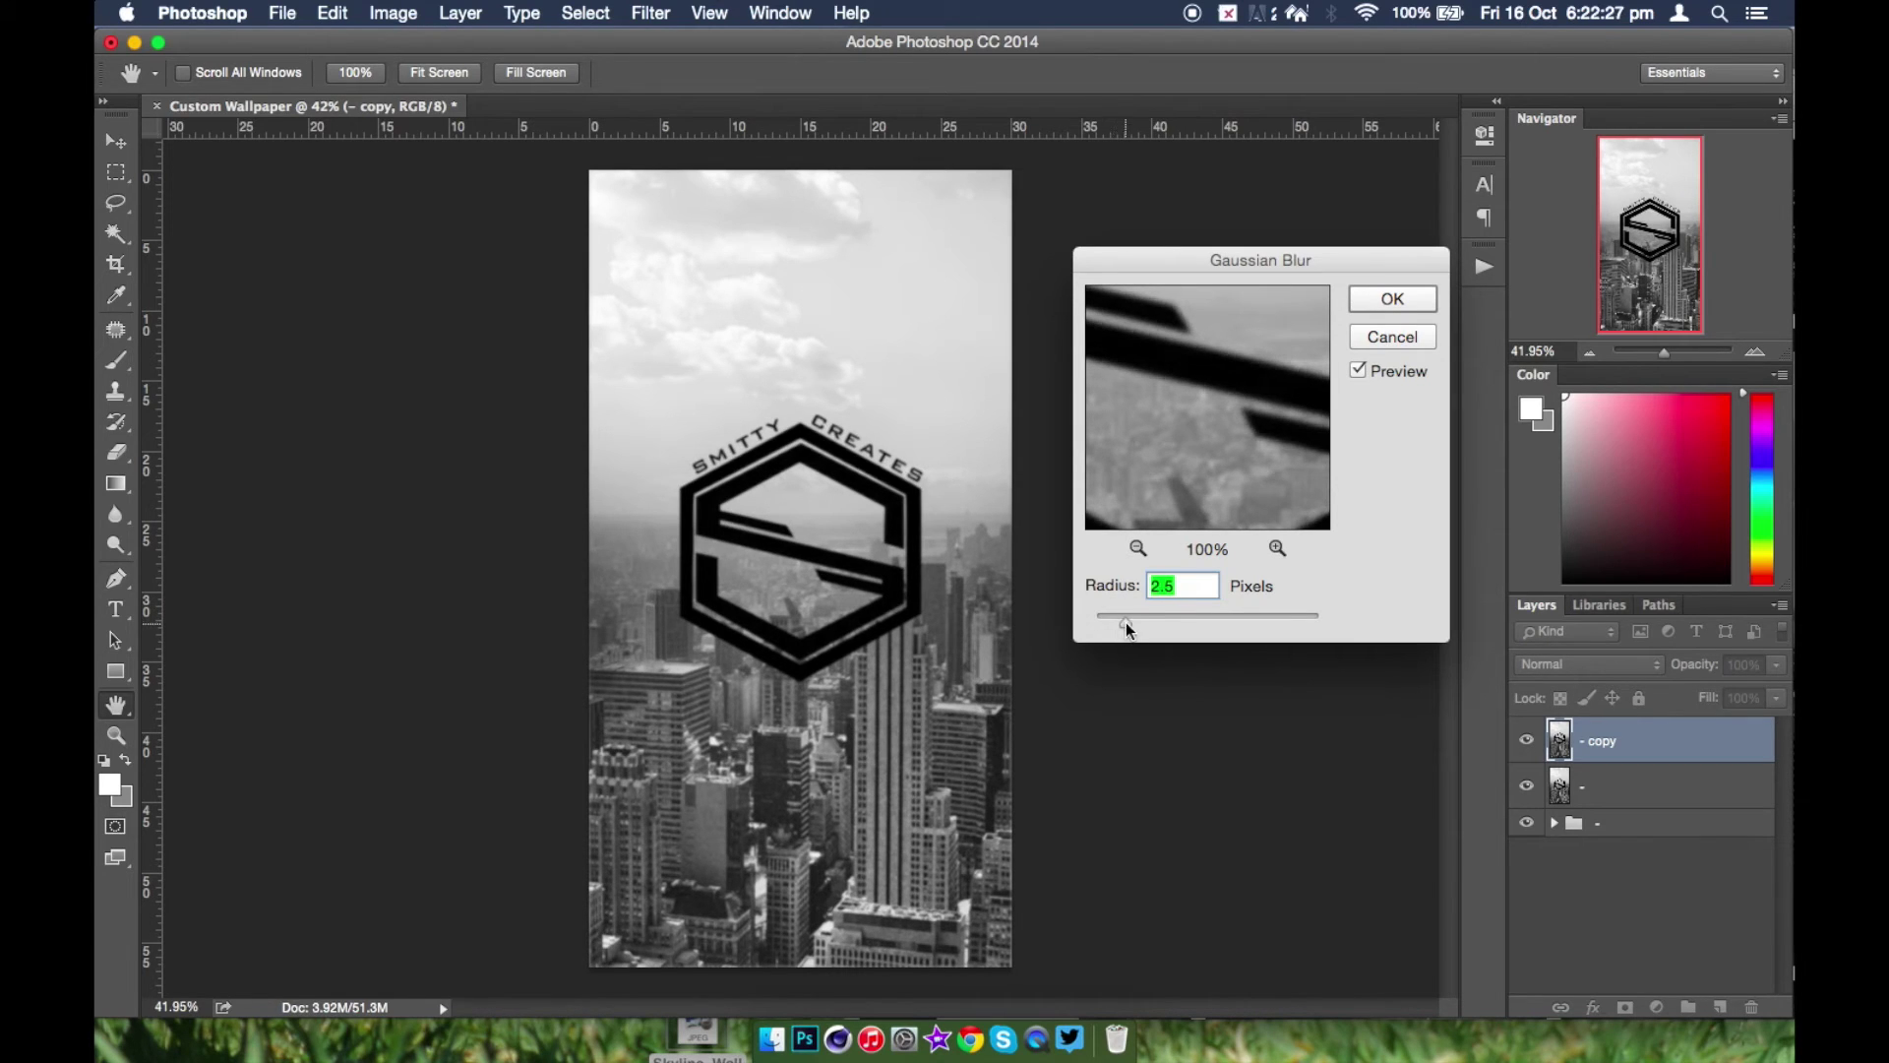
pyautogui.click(1405, 307)
# - Erase most of the blurred copy with a soft 444 px eraser brush
pyautogui.click(116, 451)
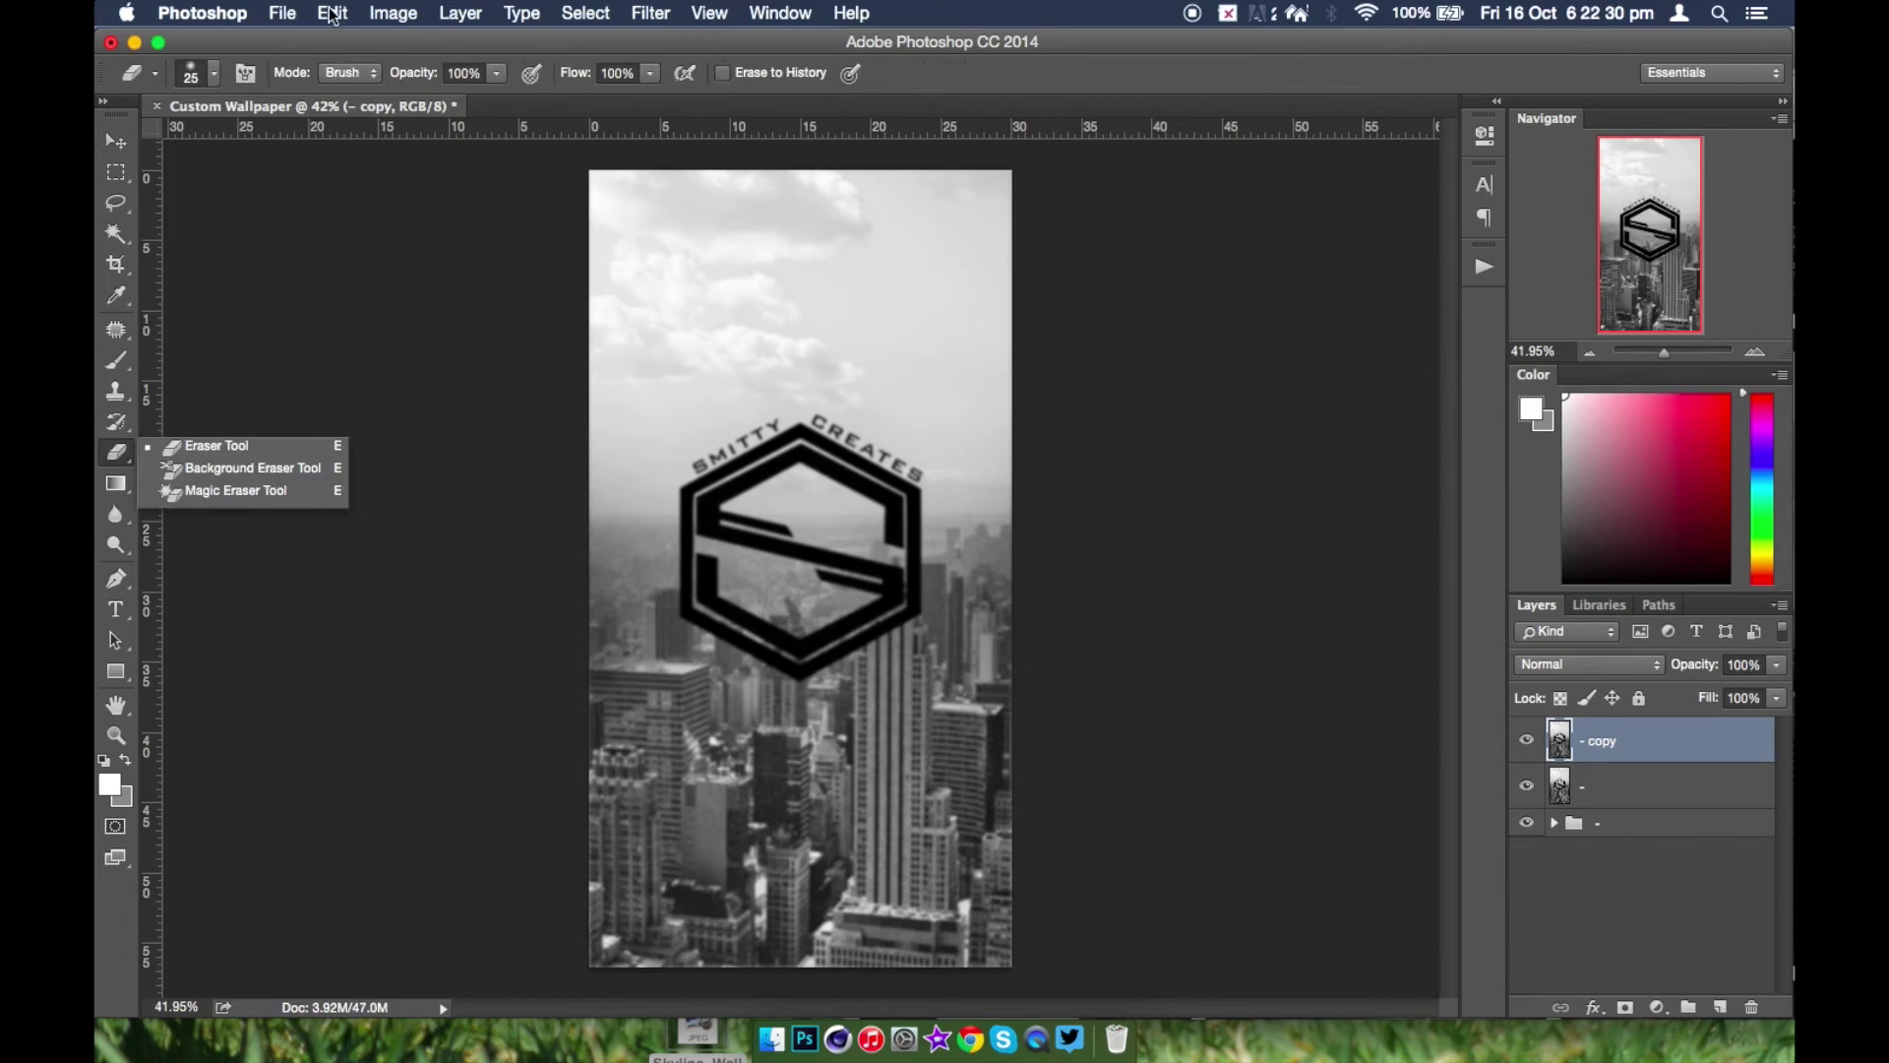
pyautogui.click(212, 85)
pyautogui.moveTo(252, 125); pyautogui.dragTo(505, 145)
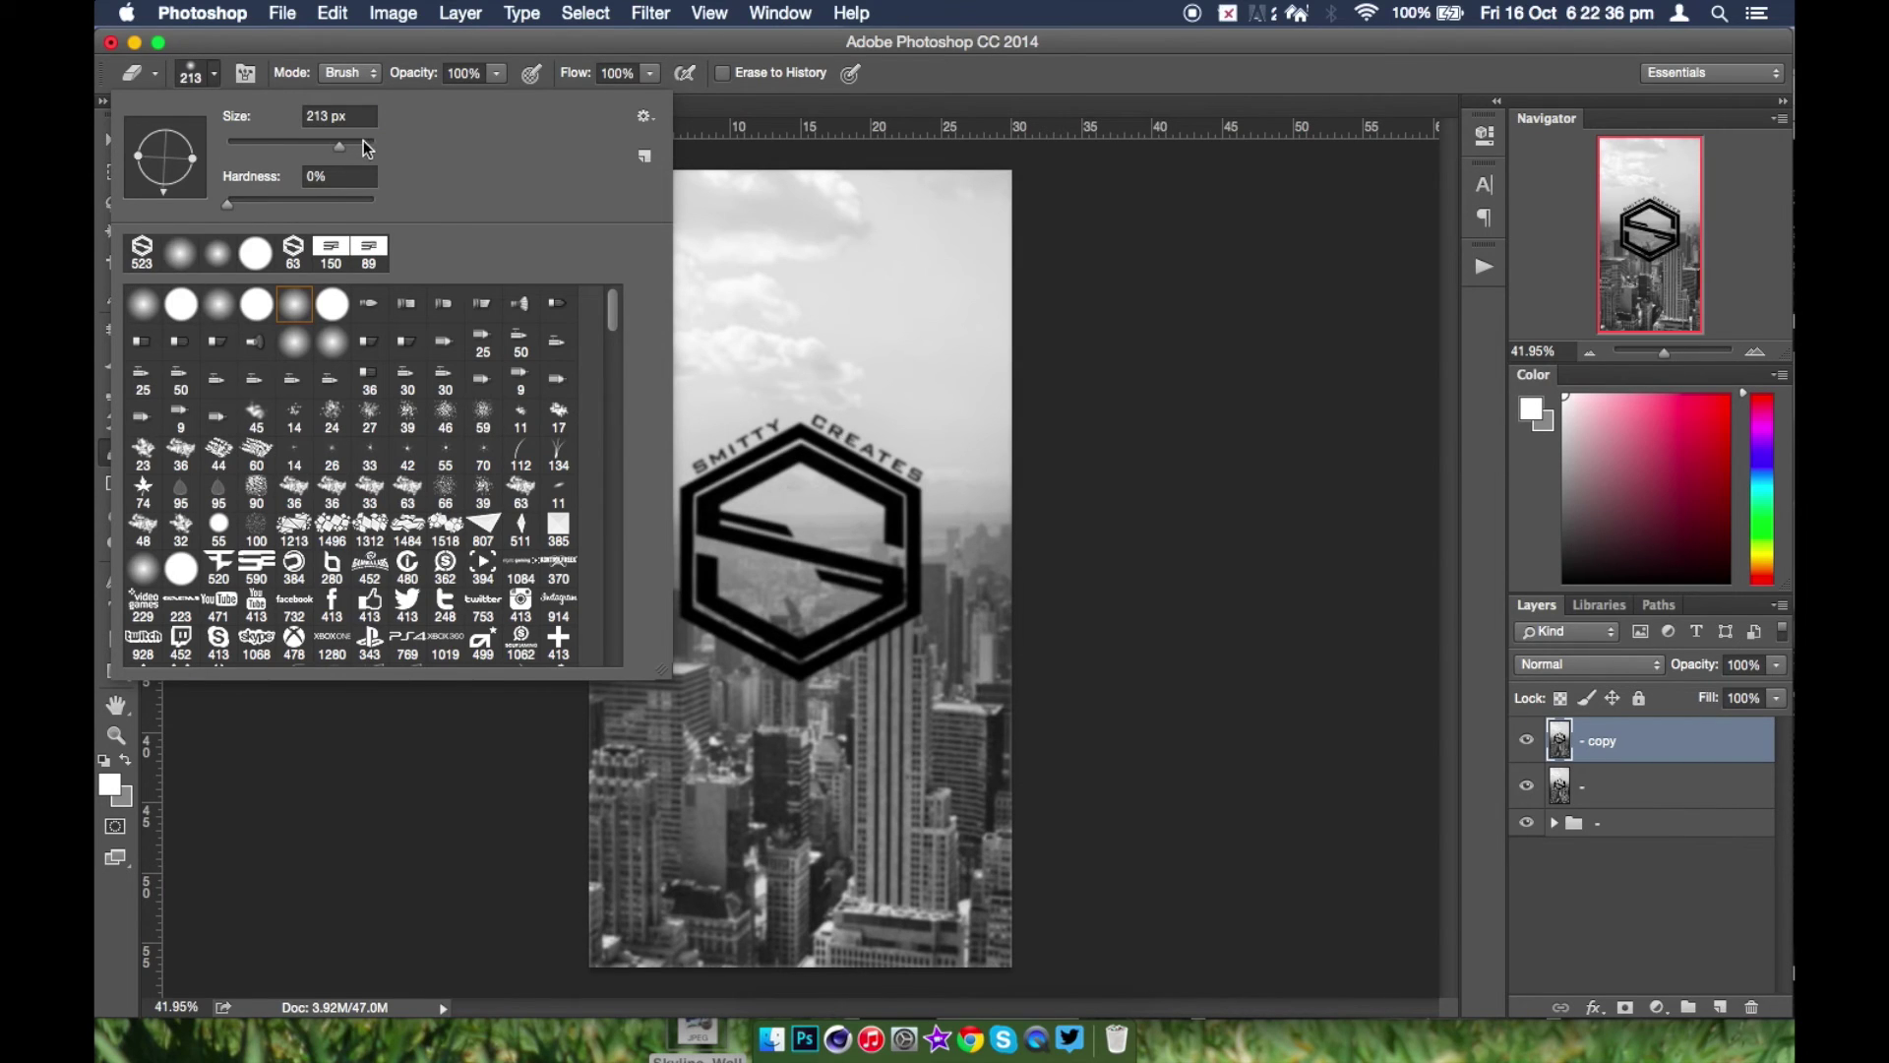
pyautogui.moveTo(358, 145); pyautogui.dragTo(363, 146)
pyautogui.click(219, 73)
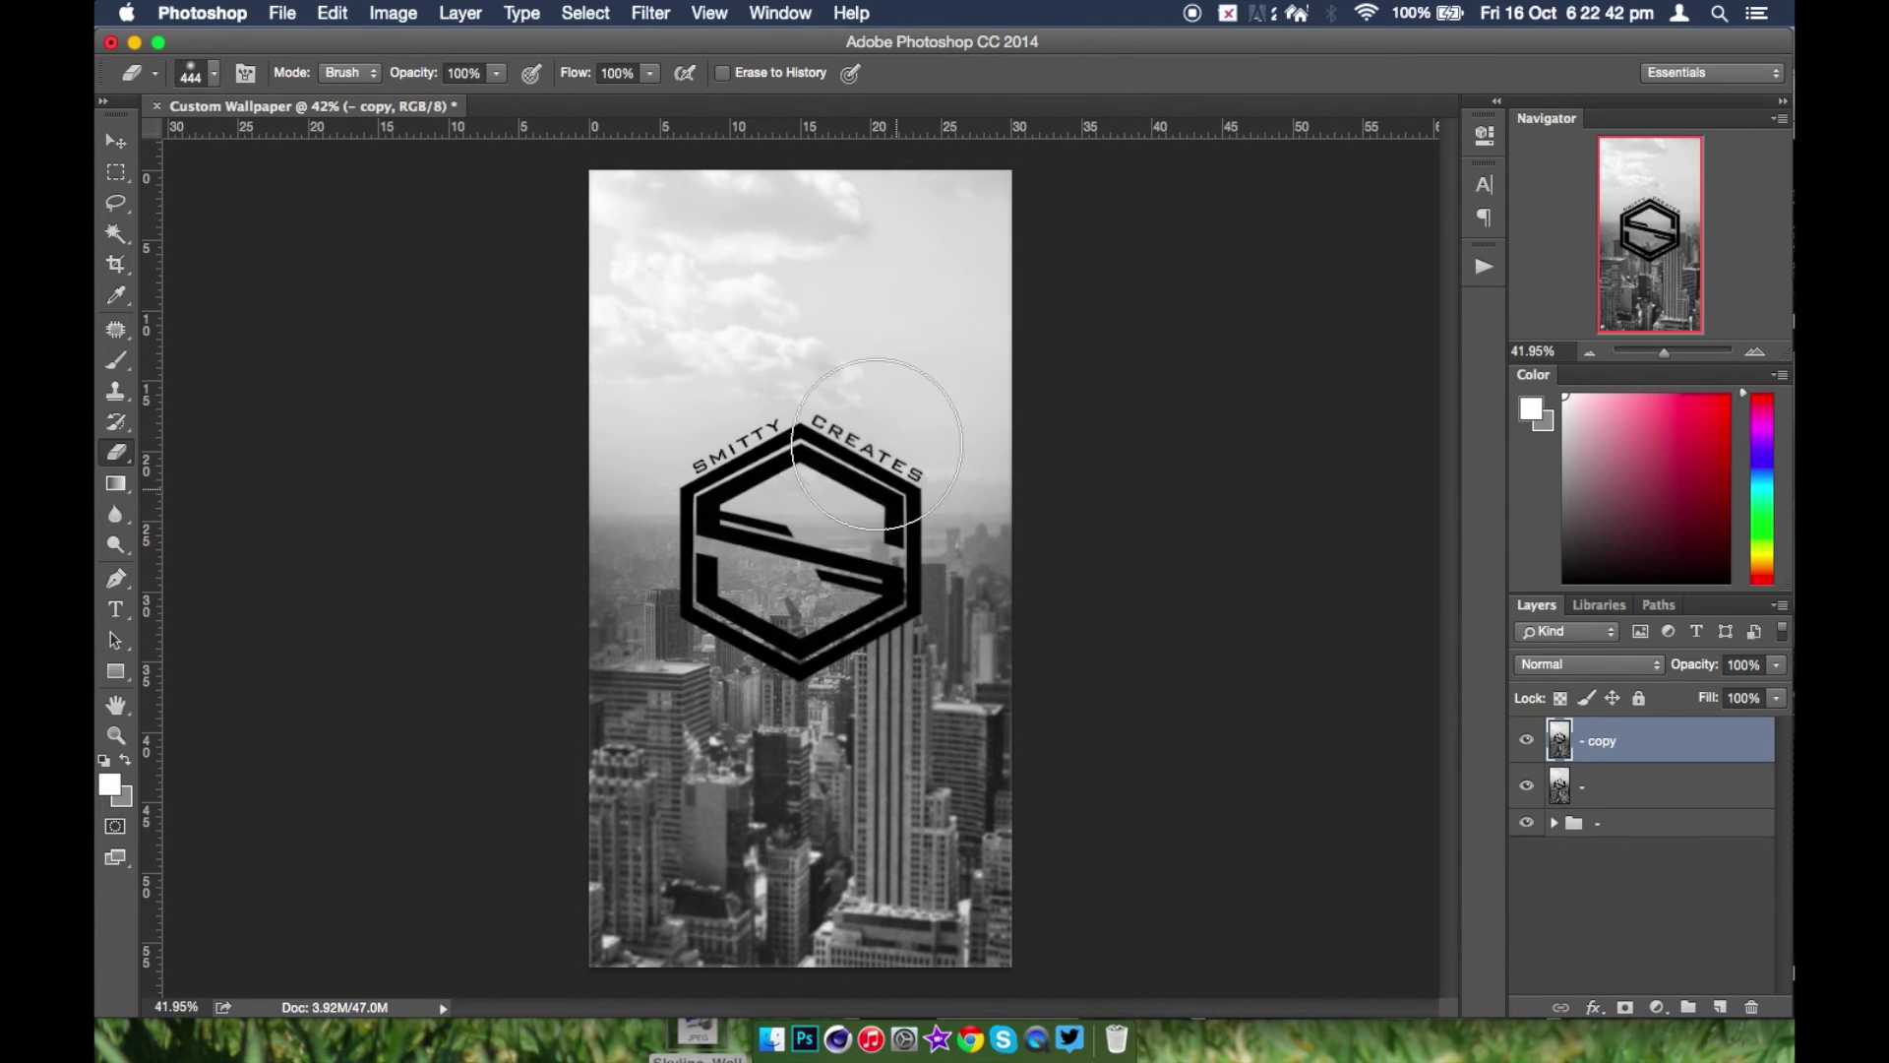
pyautogui.moveTo(720, 542); pyautogui.dragTo(765, 203)
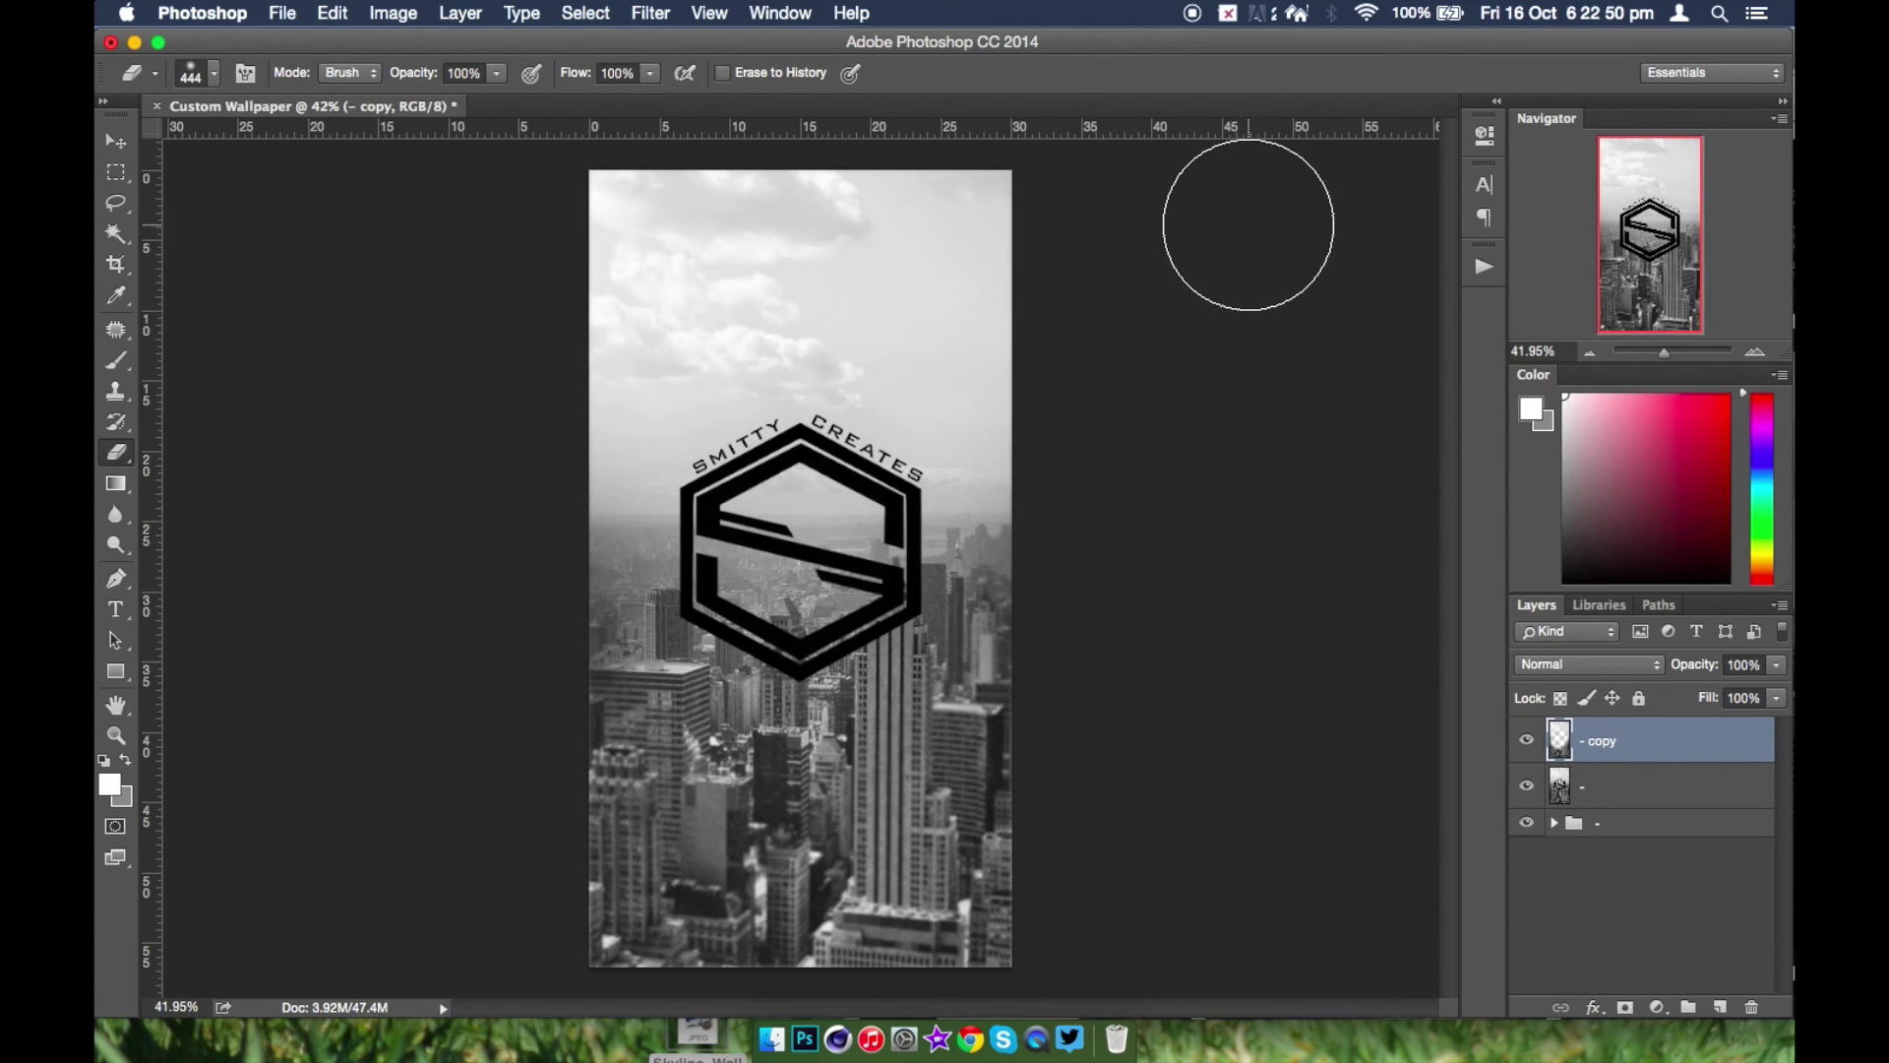
# - Merge the blurred and sharp layers, then duplicate the result
pyautogui.keyDown('shift'); pyautogui.click(1633, 787); pyautogui.keyUp('shift')
pyautogui.press('super+e')
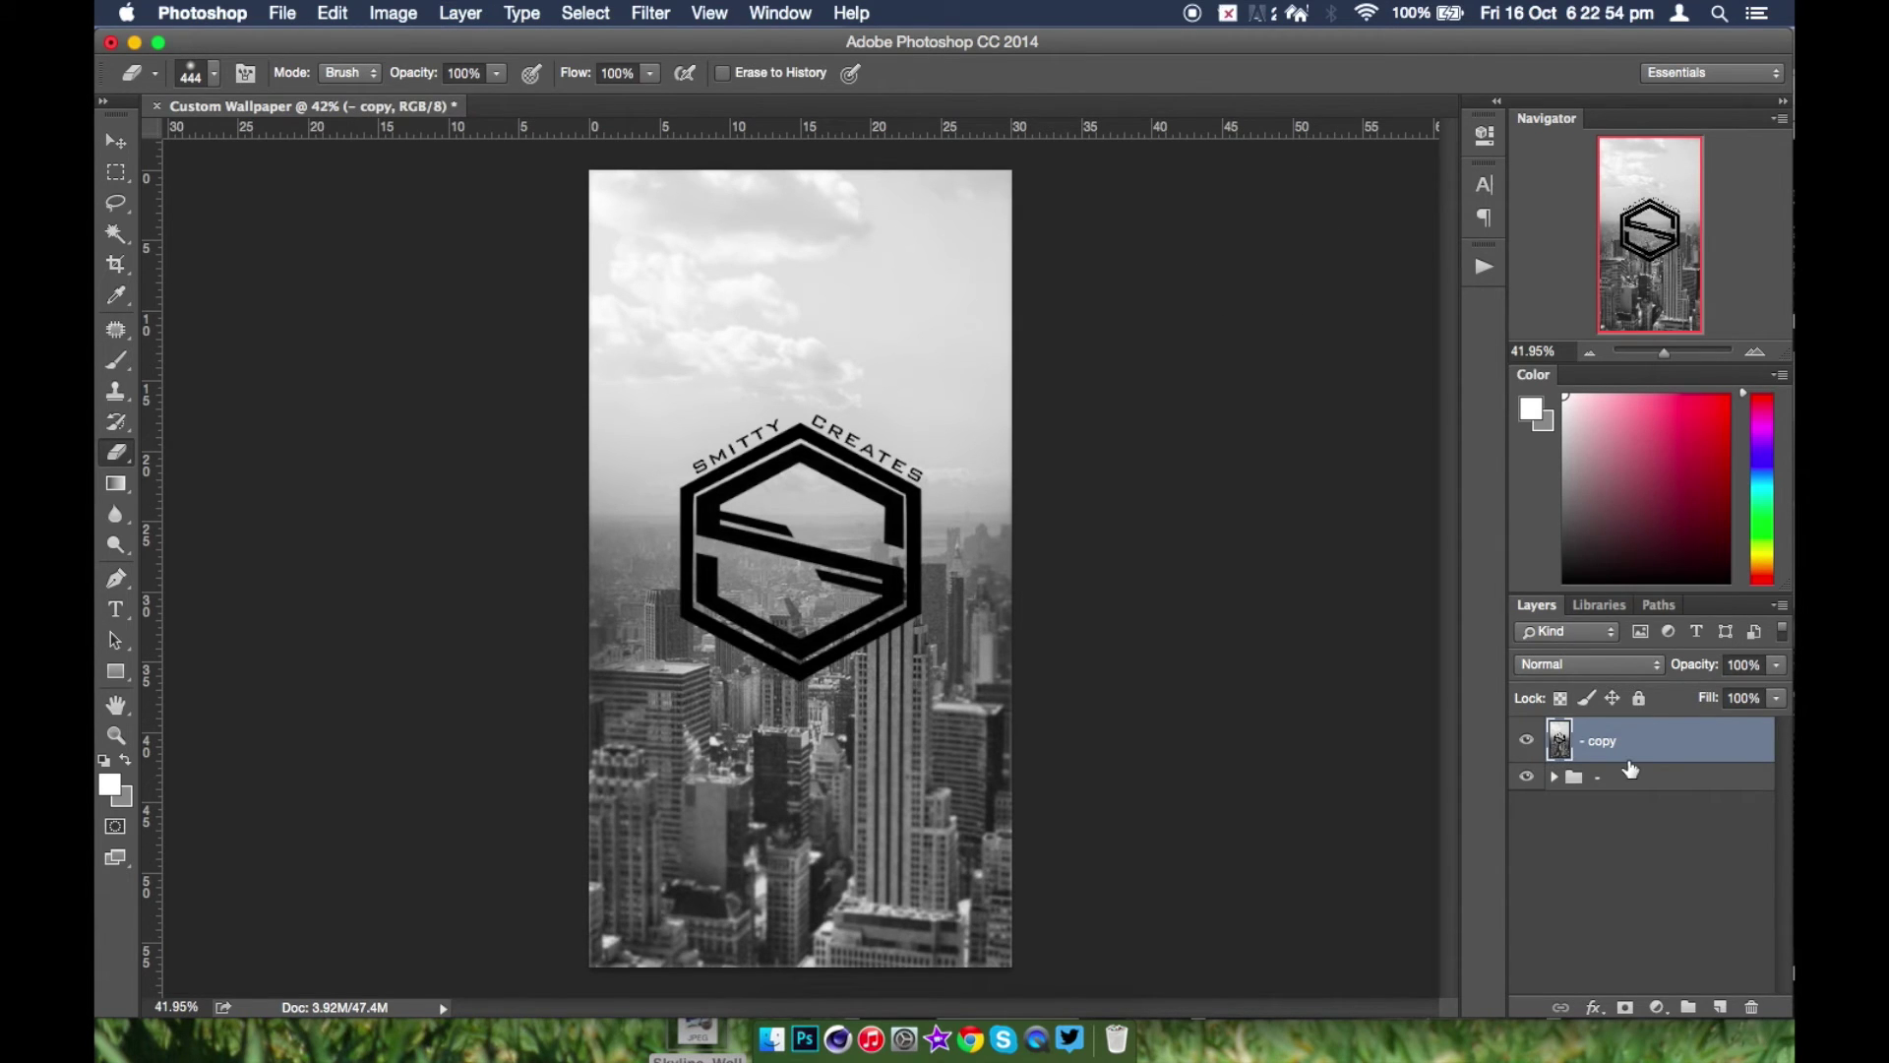
pyautogui.press('super+j')
# - Apply a High Pass filter with a 7-pixel radius to the copy 2 layer
pyautogui.click(668, 10)
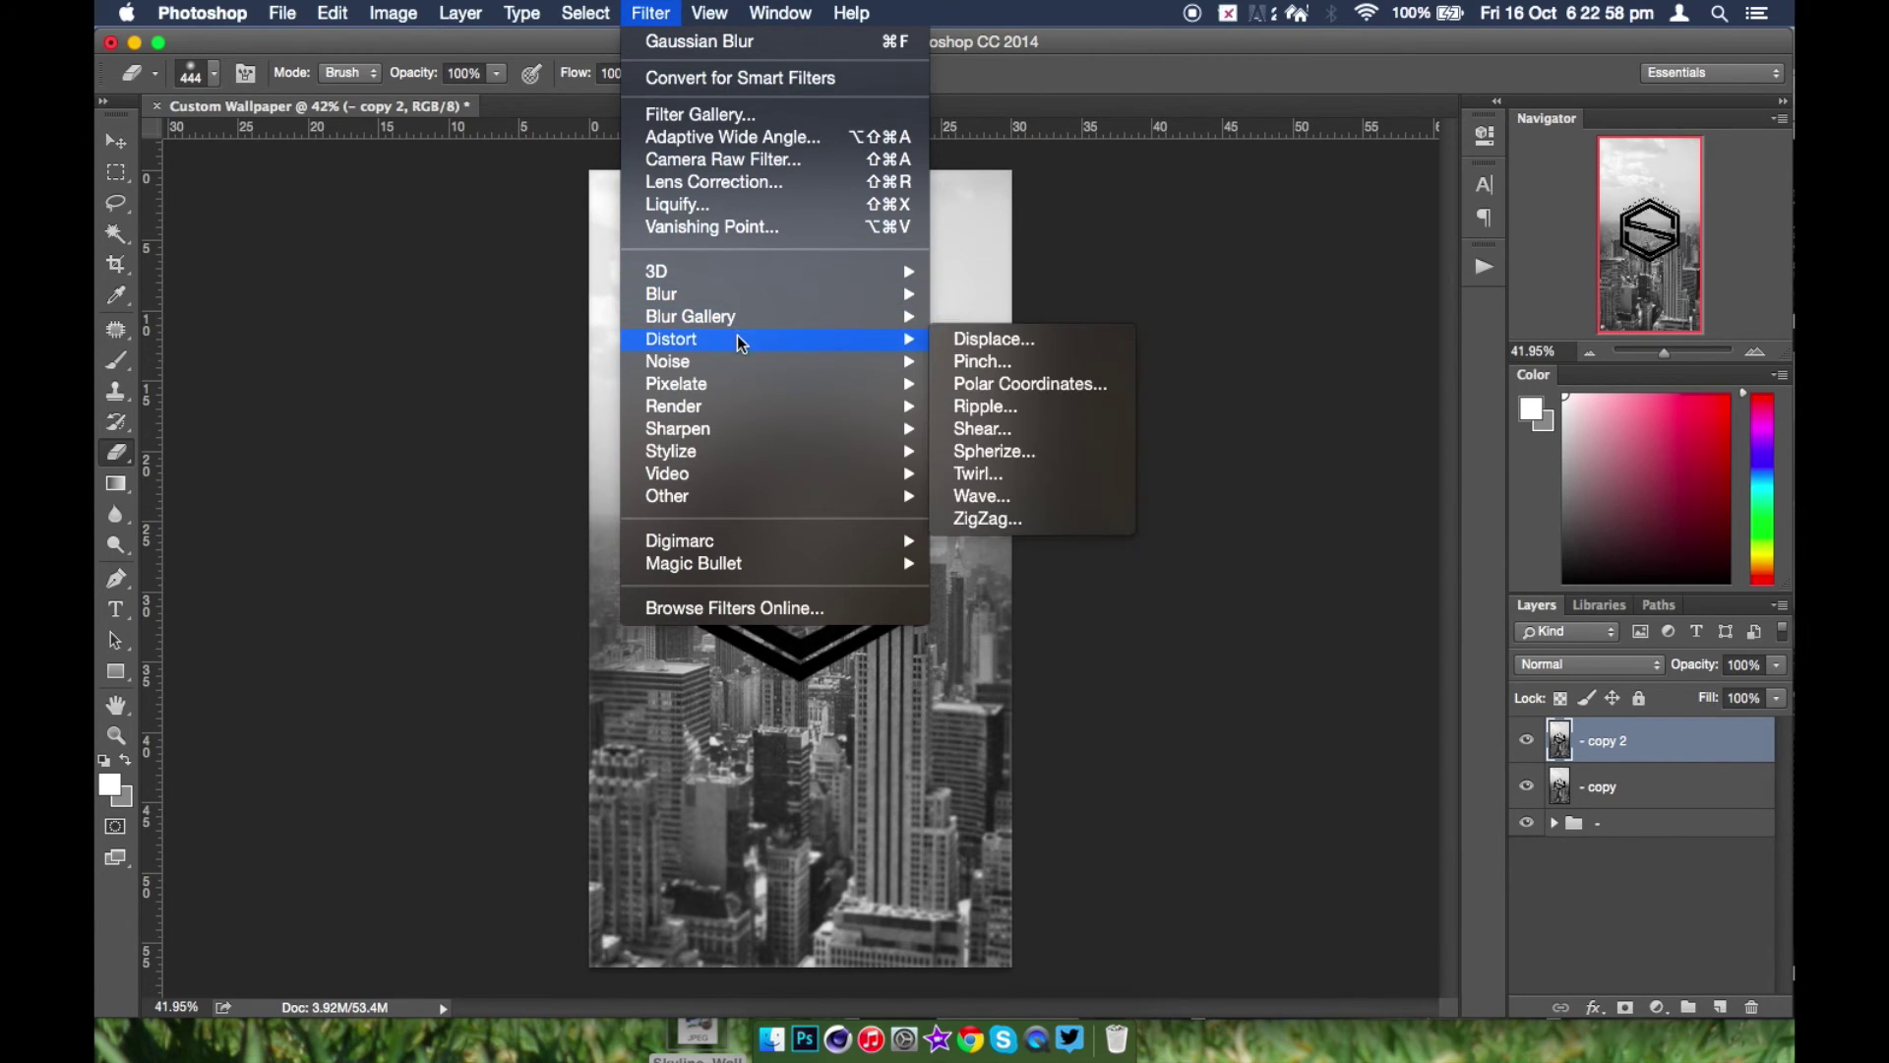
pyautogui.moveTo(759, 498)
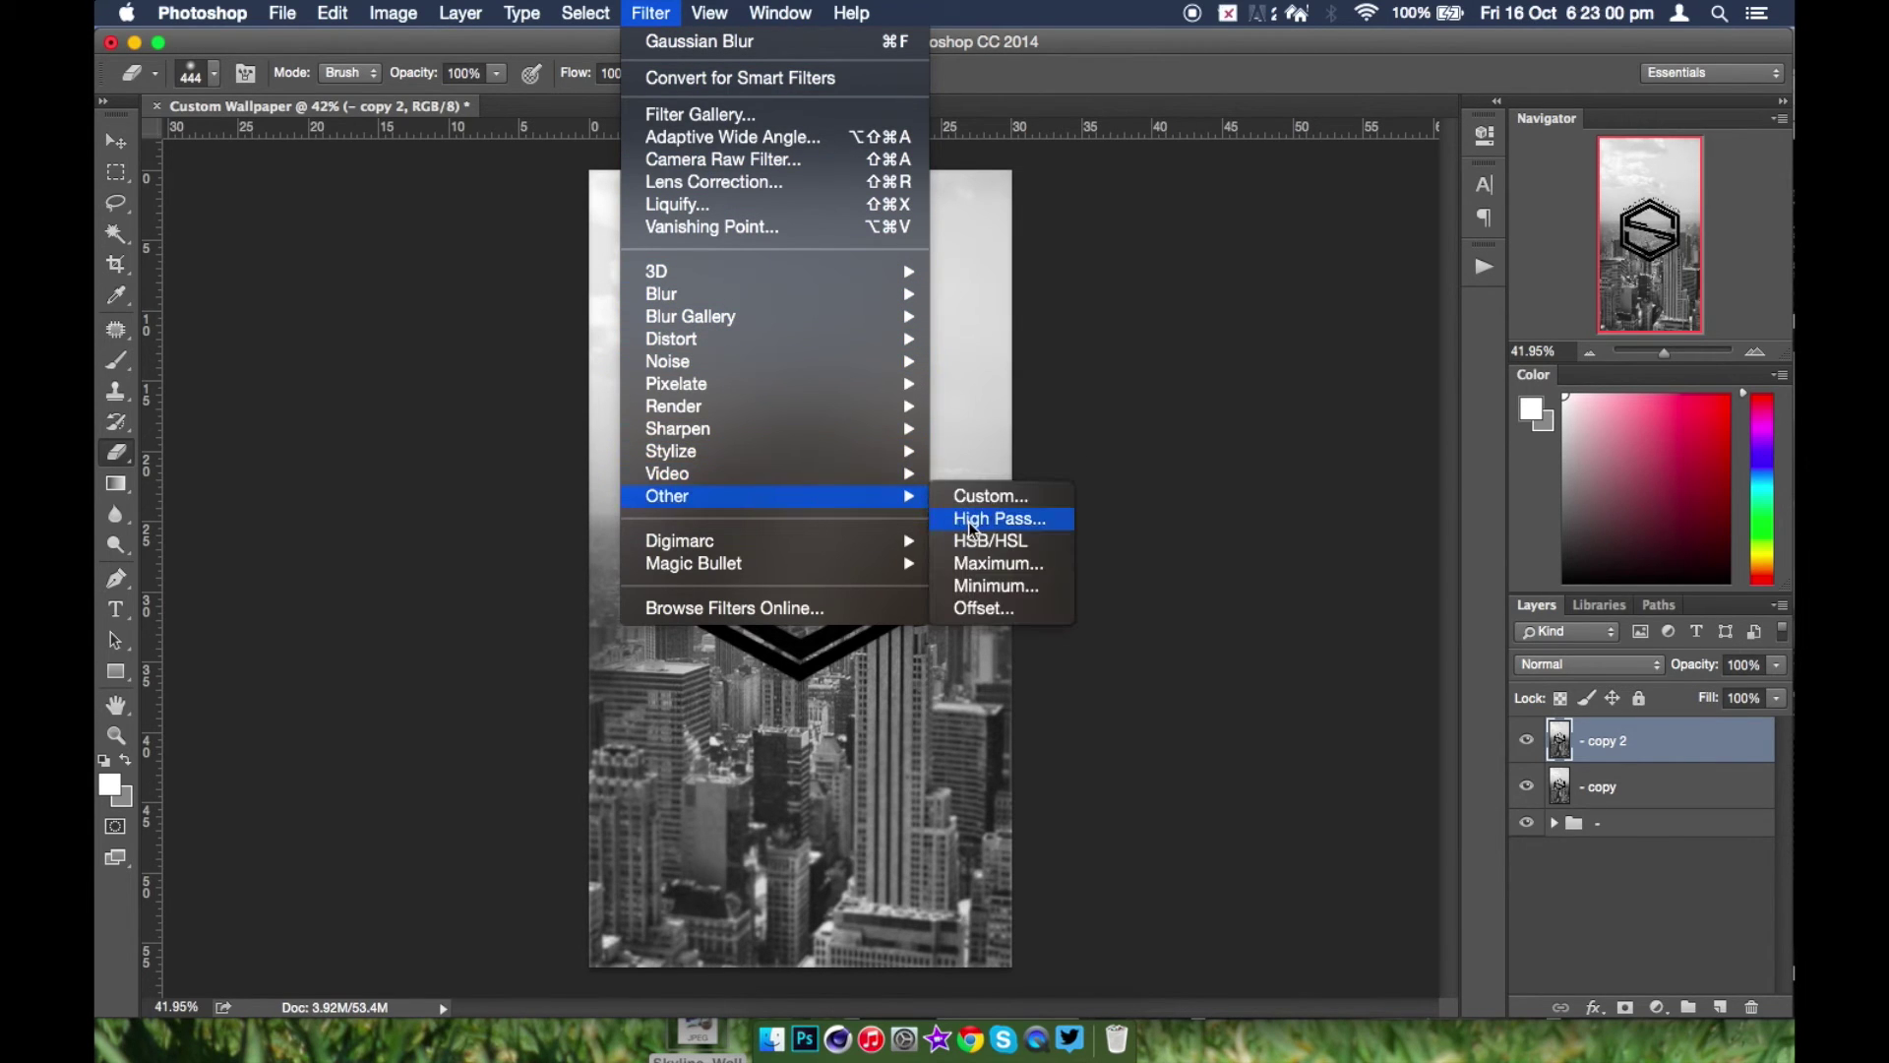
pyautogui.click(993, 519)
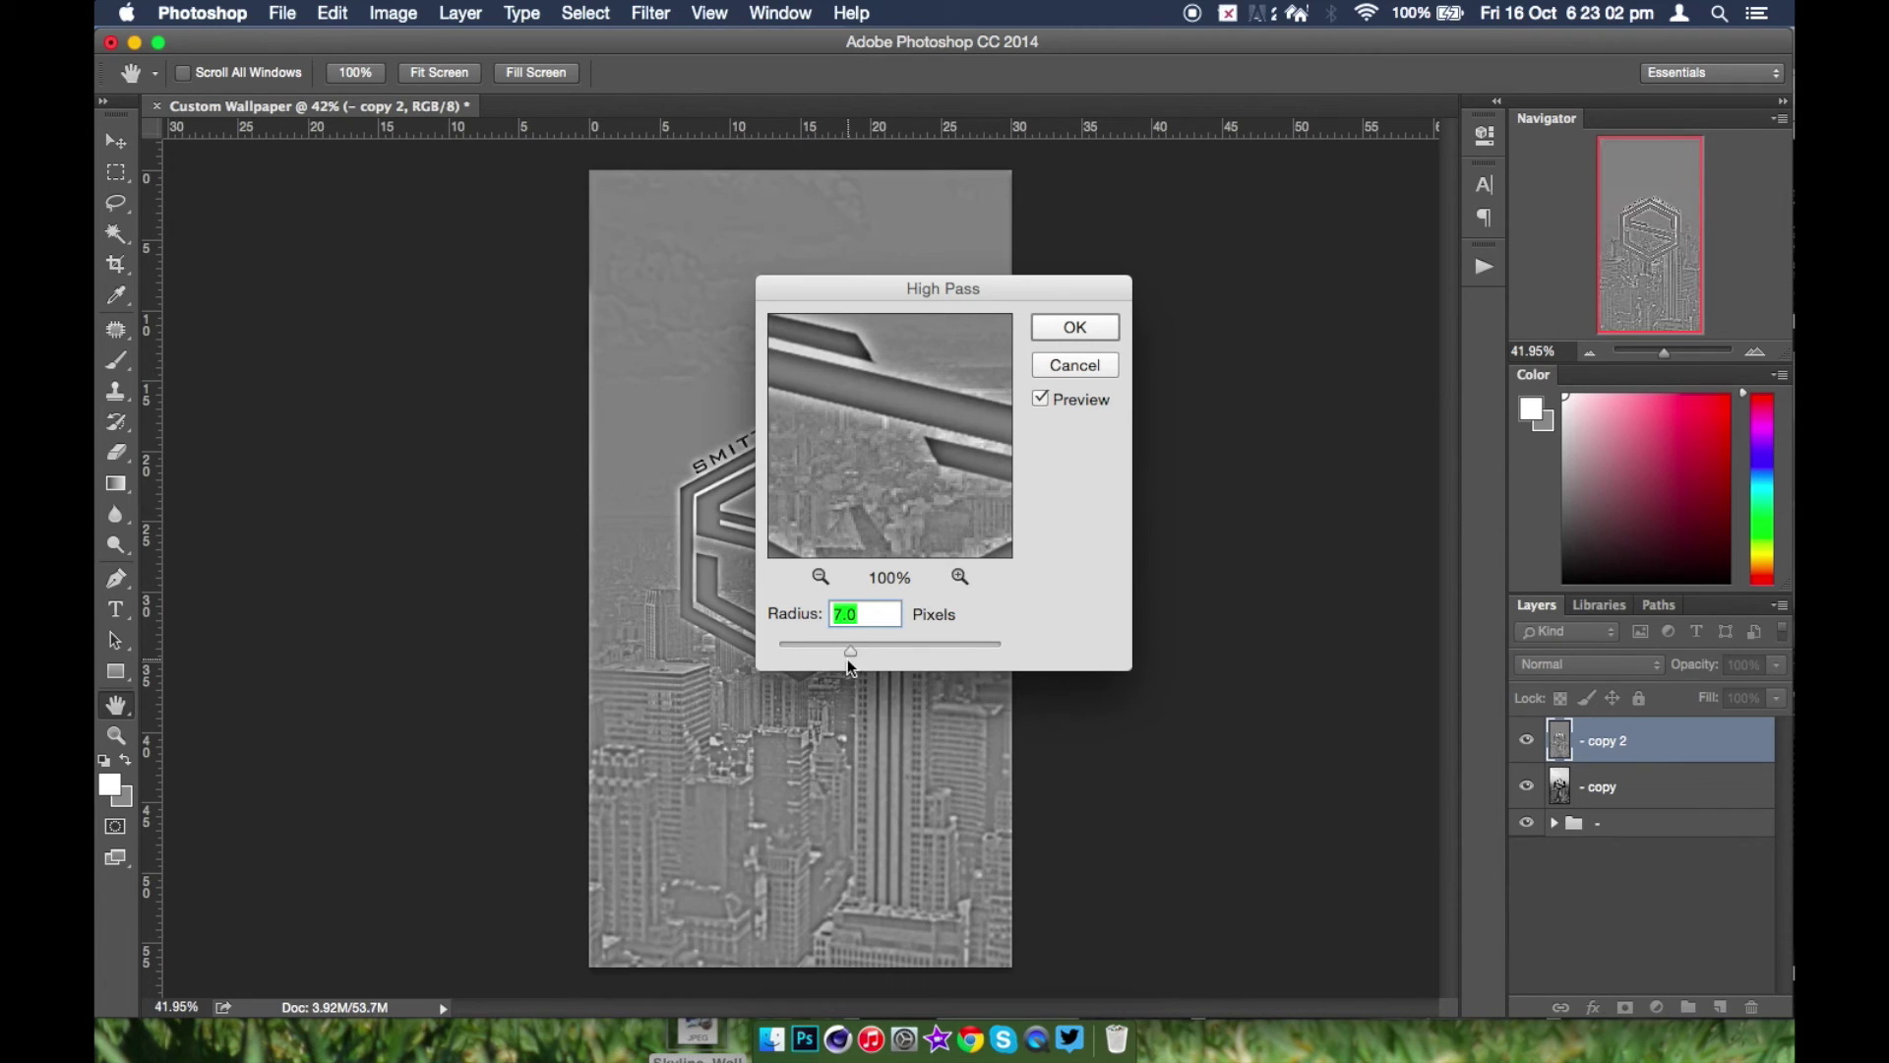
pyautogui.moveTo(850, 652); pyautogui.dragTo(846, 657)
pyautogui.write('7')
pyautogui.click(1074, 328)
# - Set the high-pass copy 2 layer's blend mode to Overlay
pyautogui.press('e')
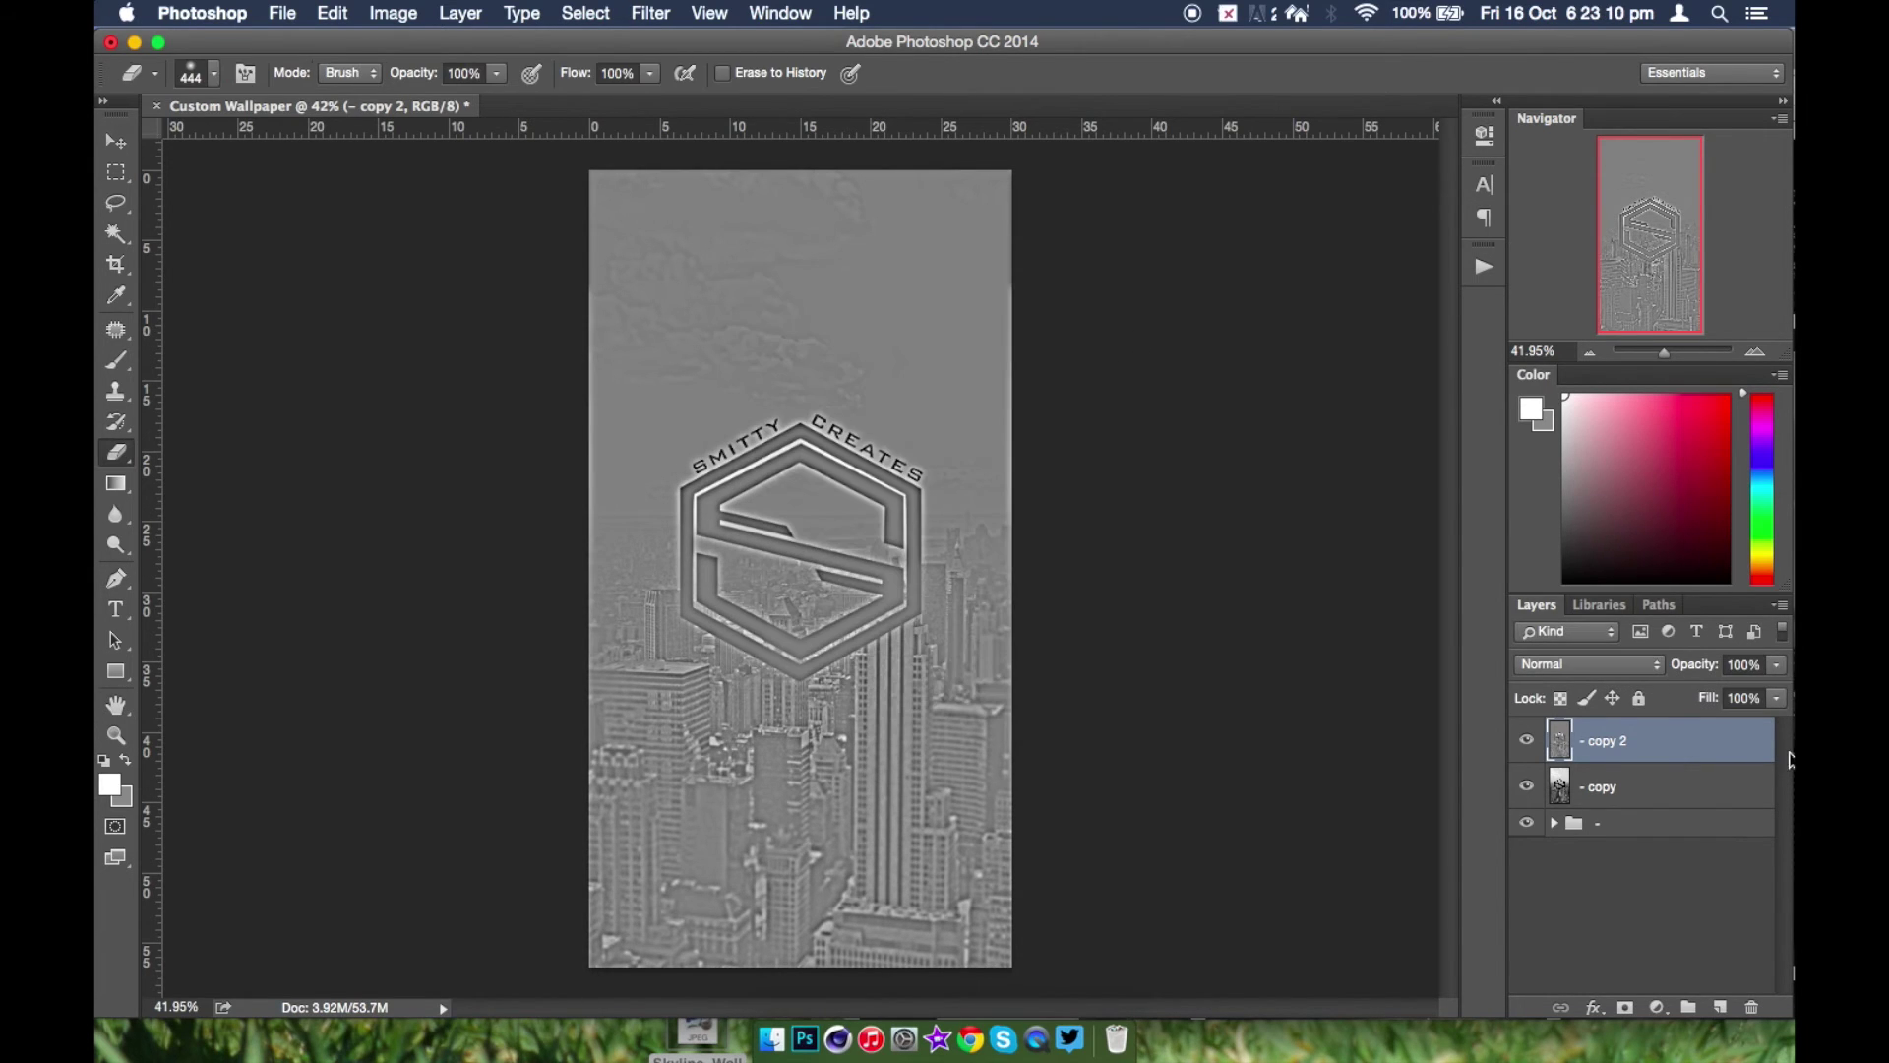
pyautogui.click(1574, 675)
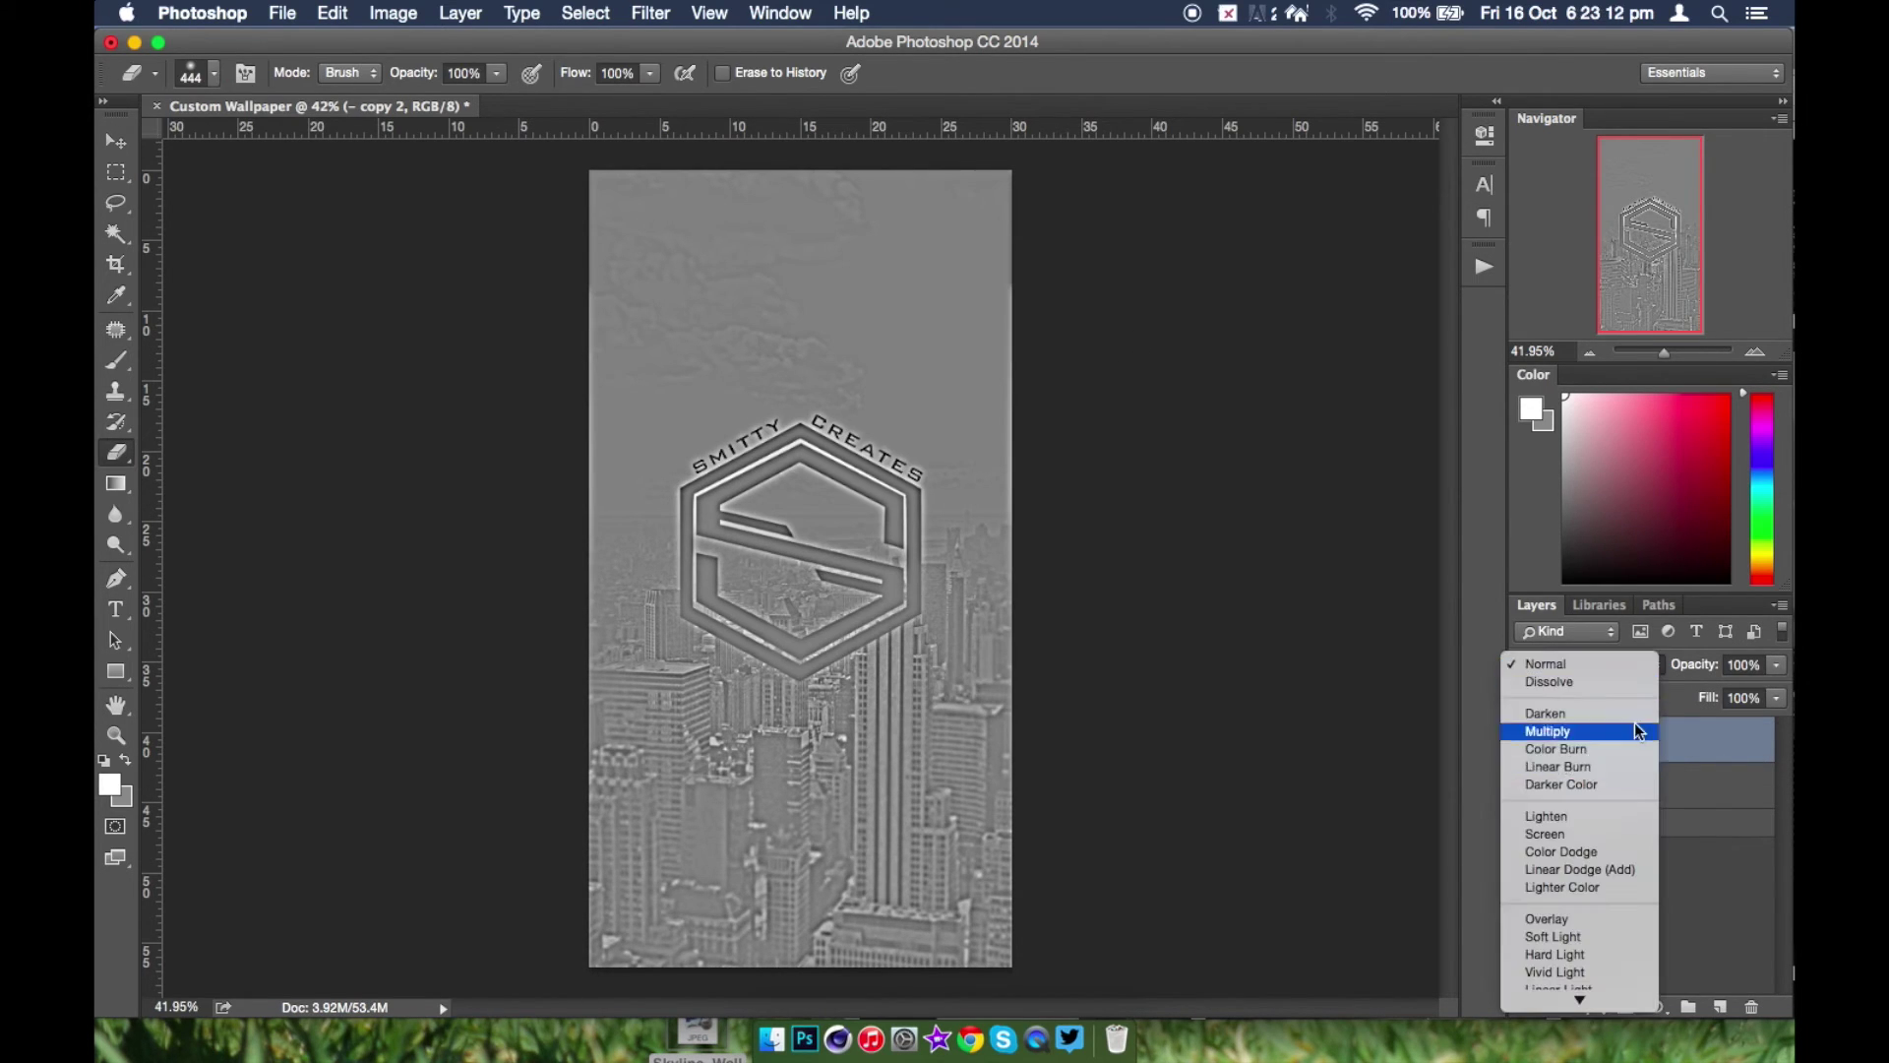
pyautogui.press('Escape')
pyautogui.click(1613, 665)
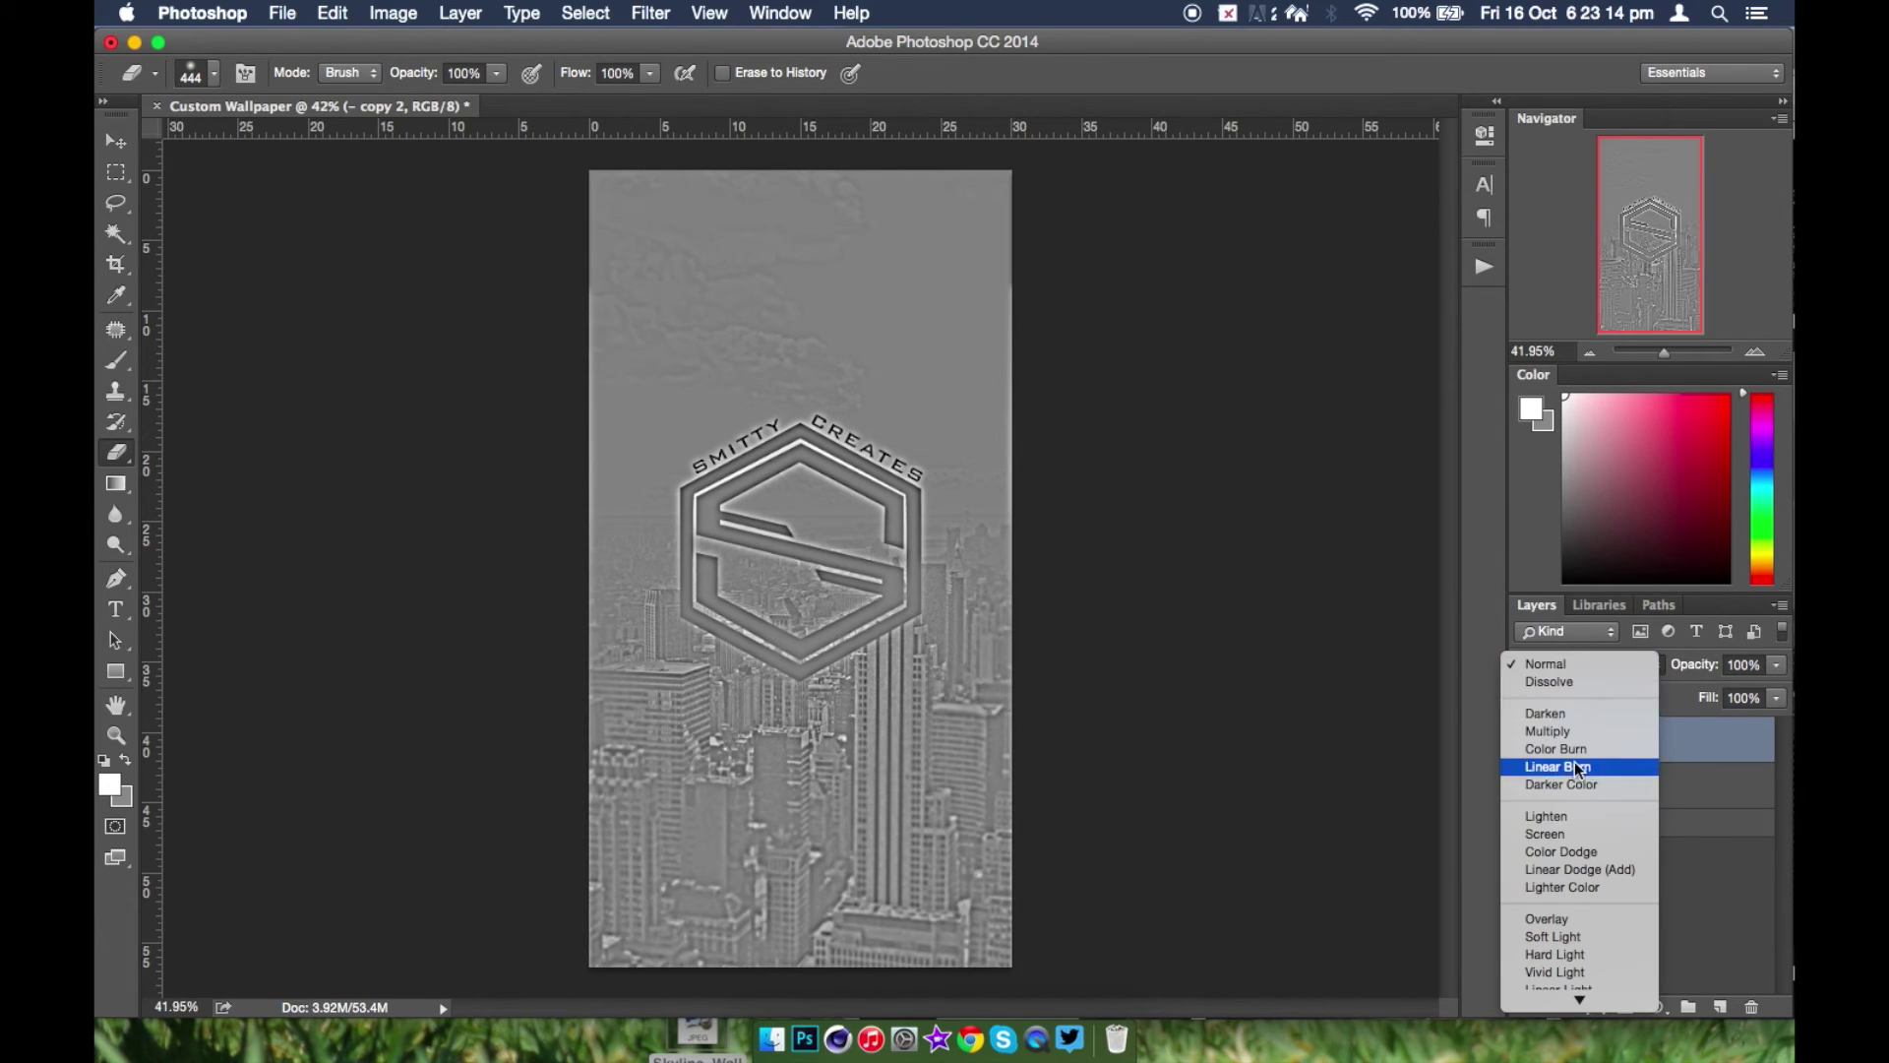
pyautogui.click(1590, 918)
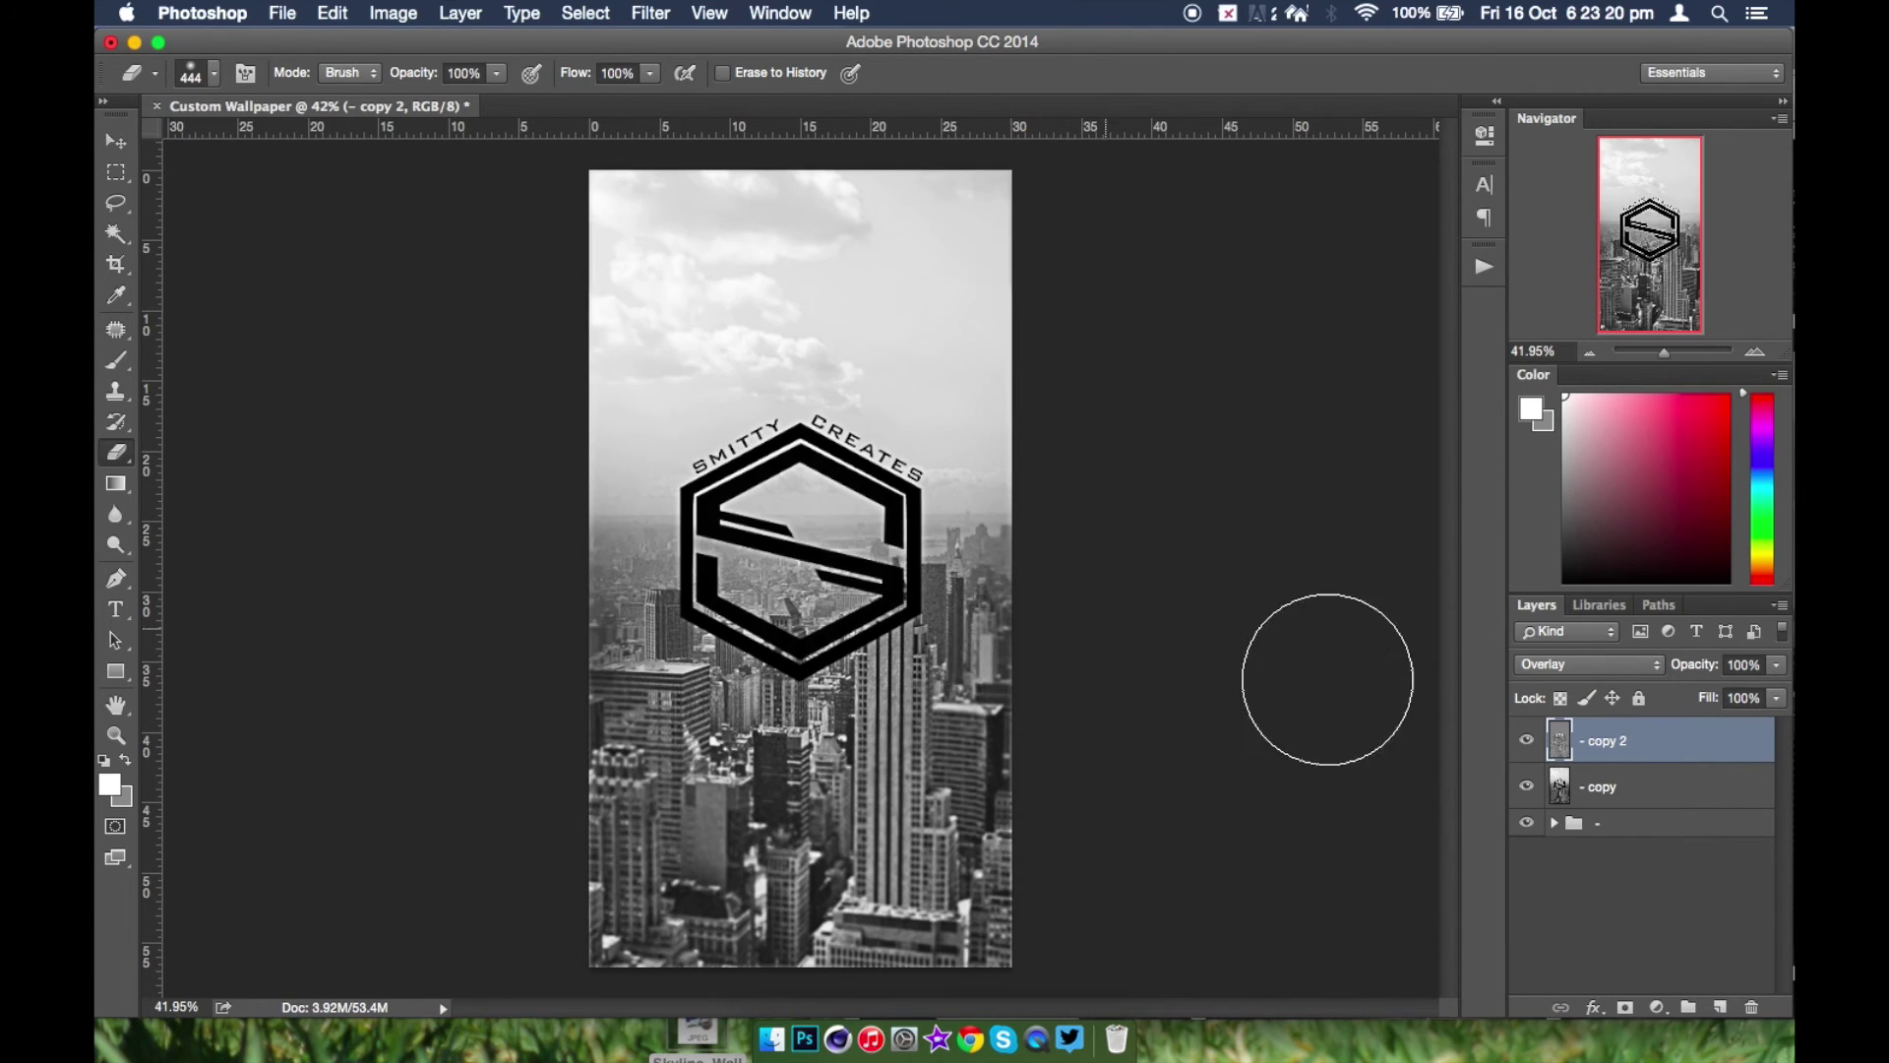
# - Erase sharpening over the logo's upper right and lower the layer opacity to 59%
pyautogui.click(1526, 740)
pyautogui.click(1526, 740)
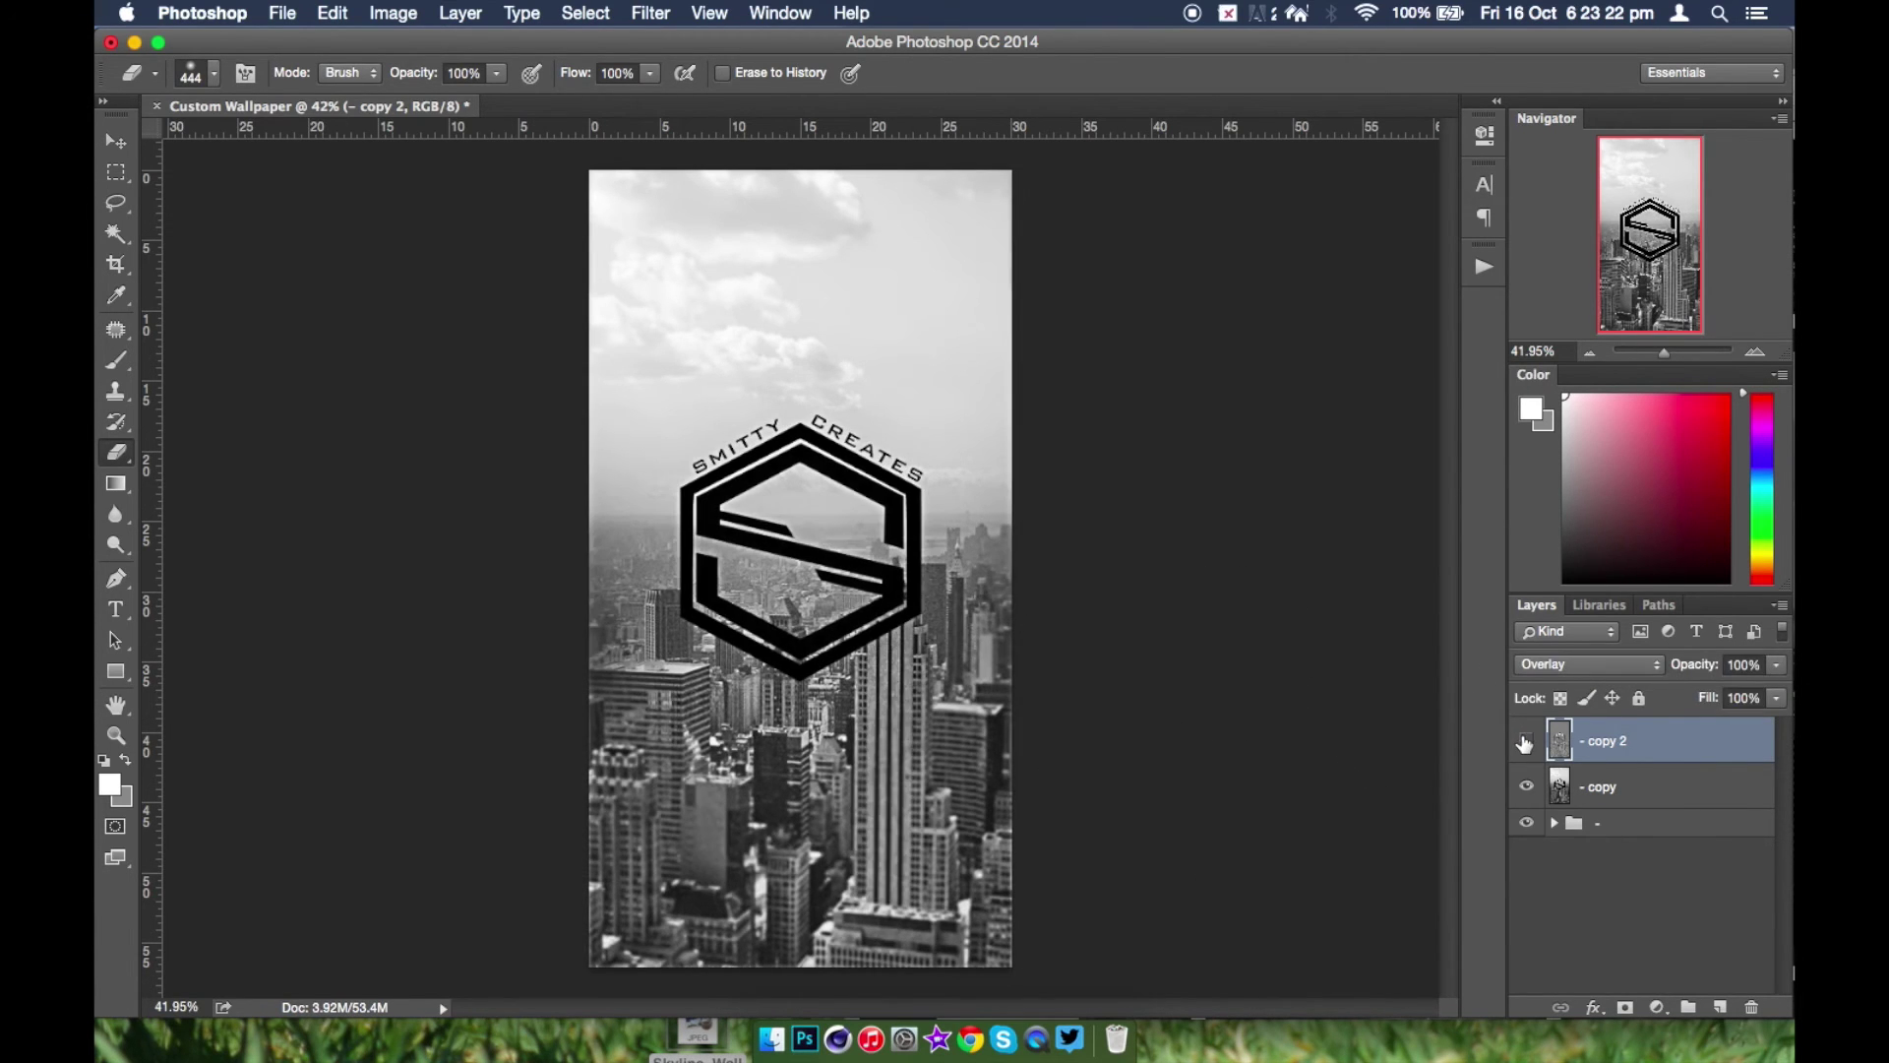
pyautogui.click(1526, 741)
pyautogui.click(1526, 741)
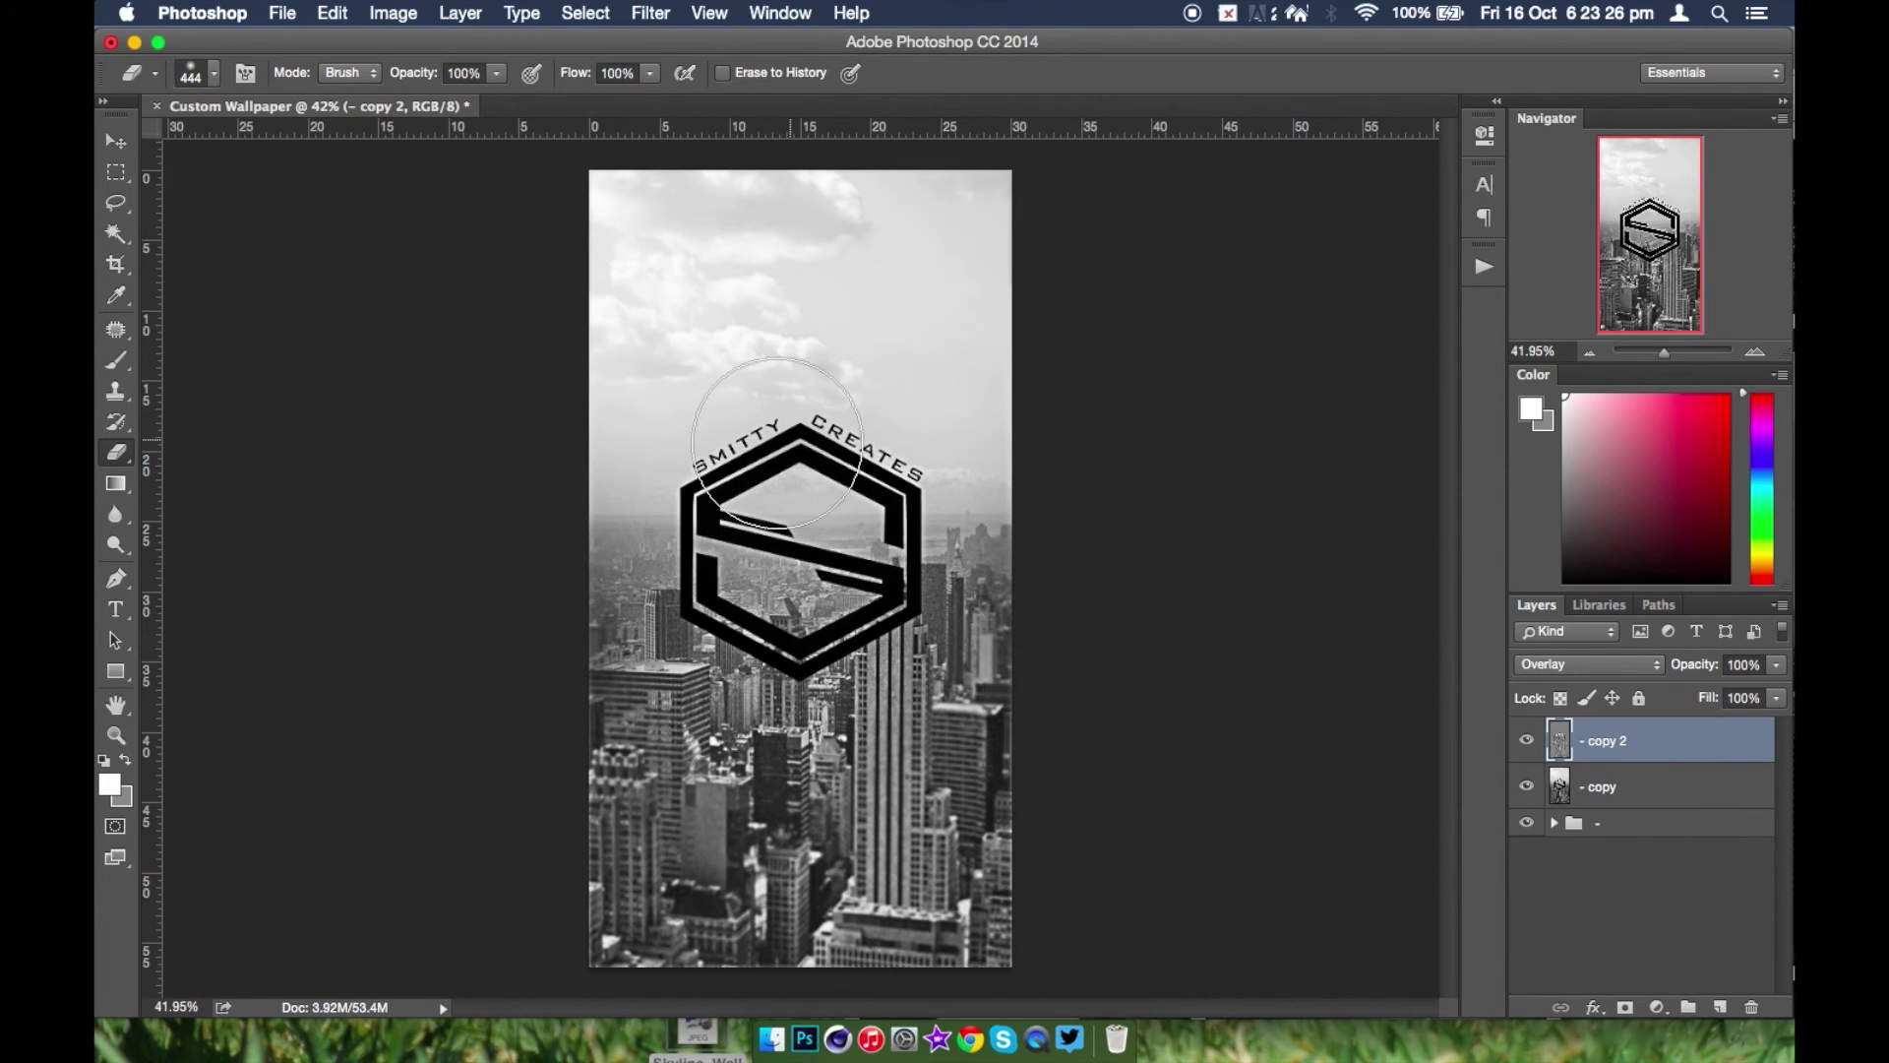
pyautogui.moveTo(847, 551); pyautogui.dragTo(974, 487)
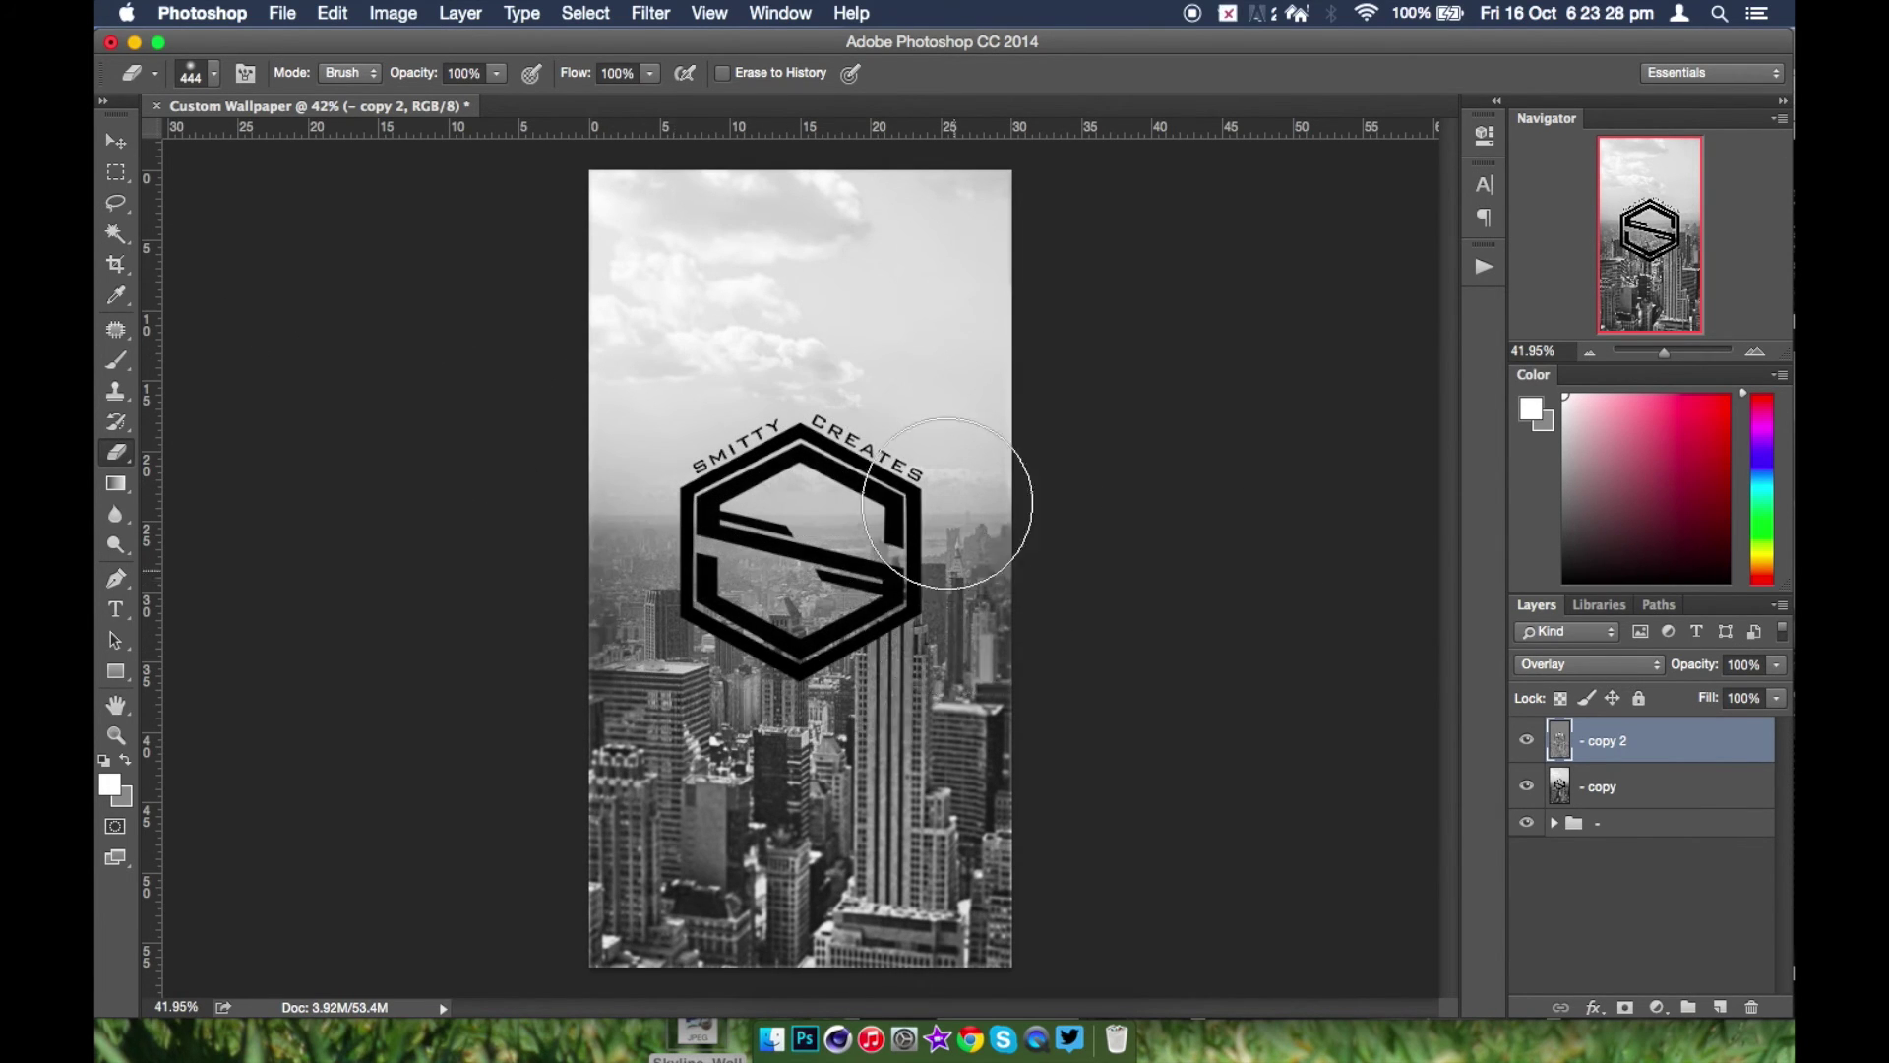
pyautogui.click(1526, 743)
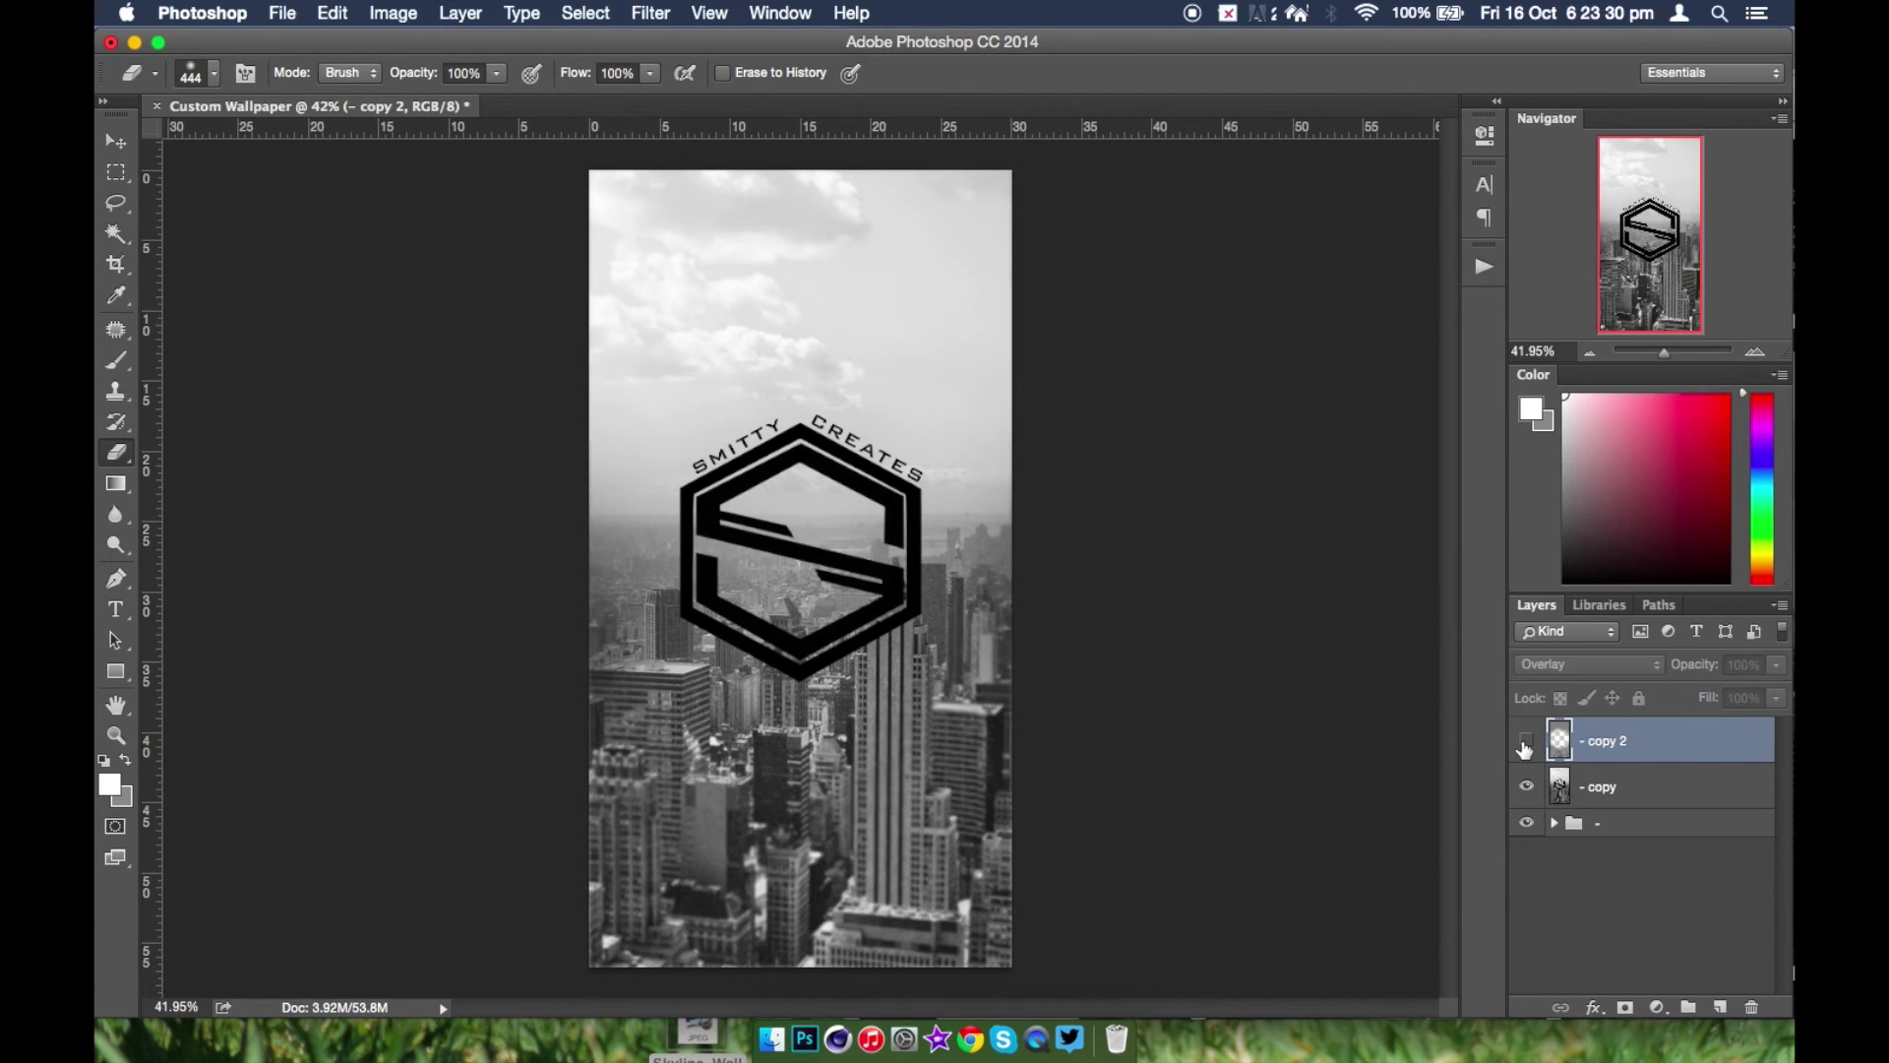
pyautogui.click(1528, 741)
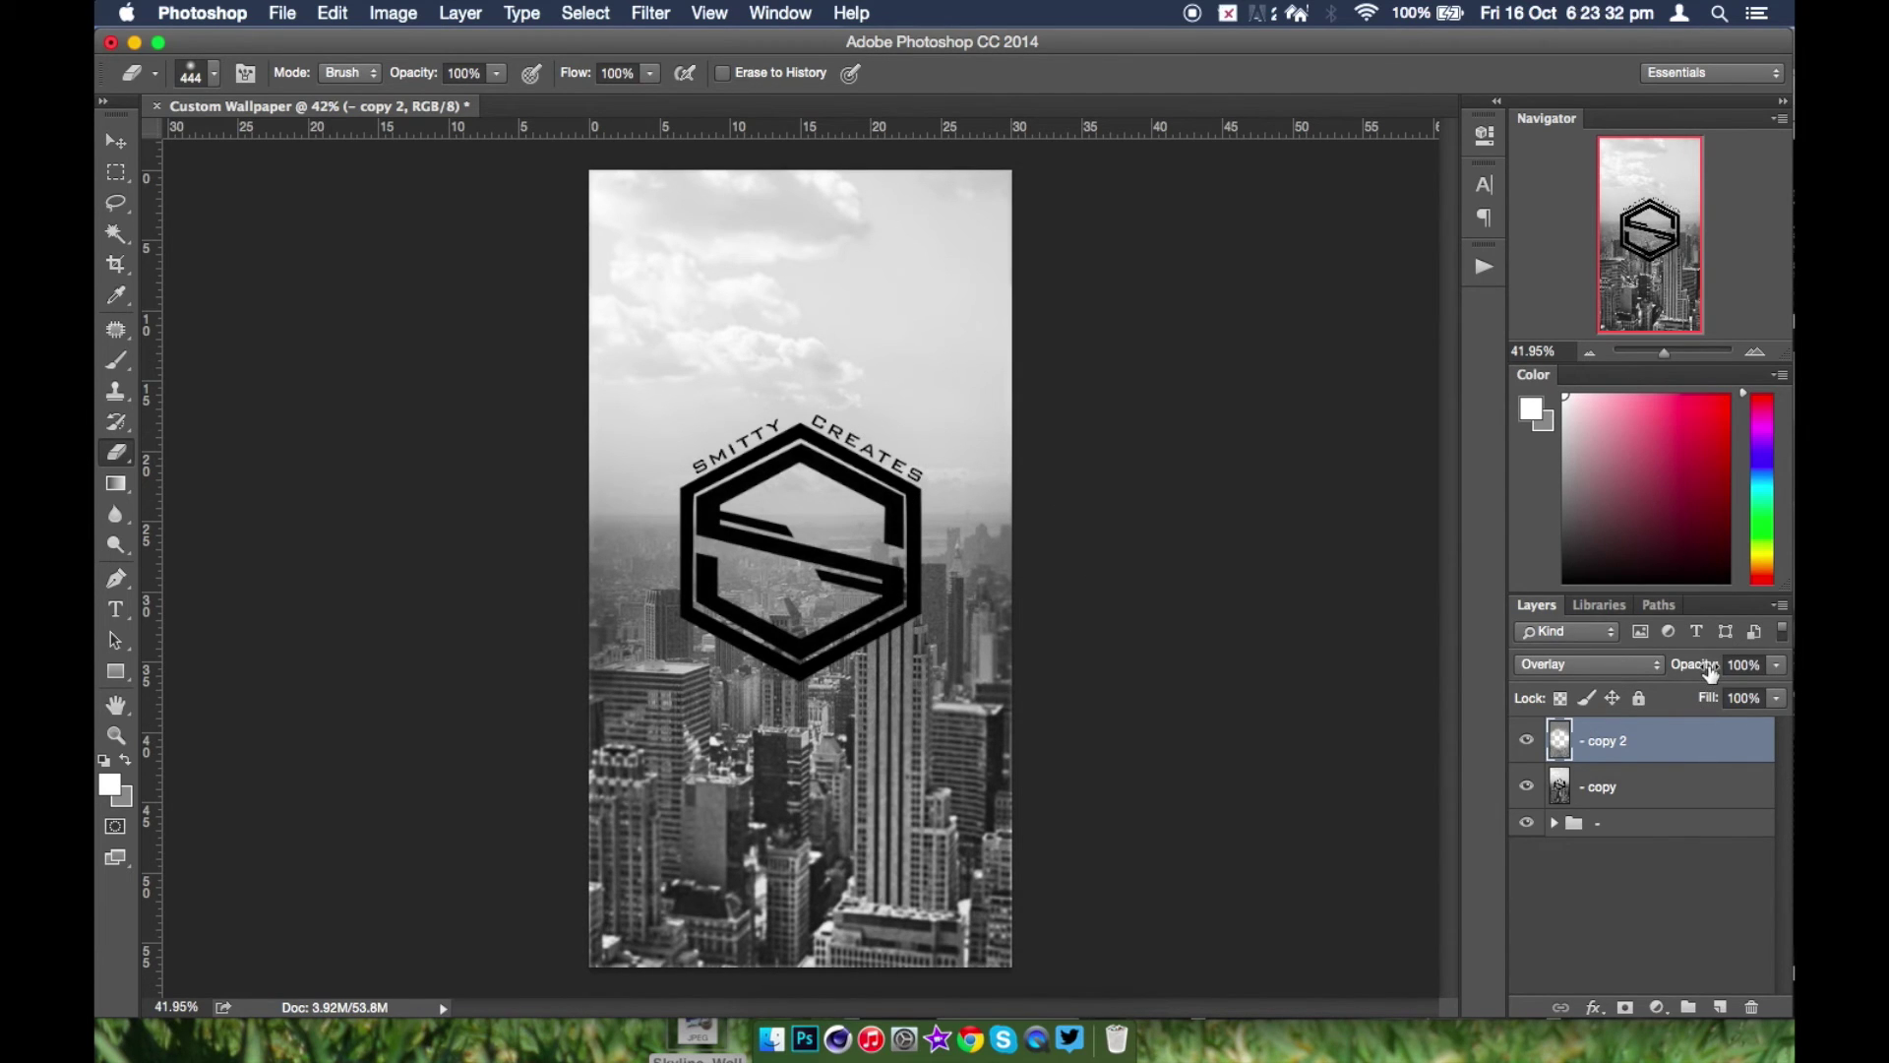
pyautogui.moveTo(1709, 671); pyautogui.dragTo(1696, 671)
pyautogui.moveTo(1662, 672); pyautogui.dragTo(1658, 672)
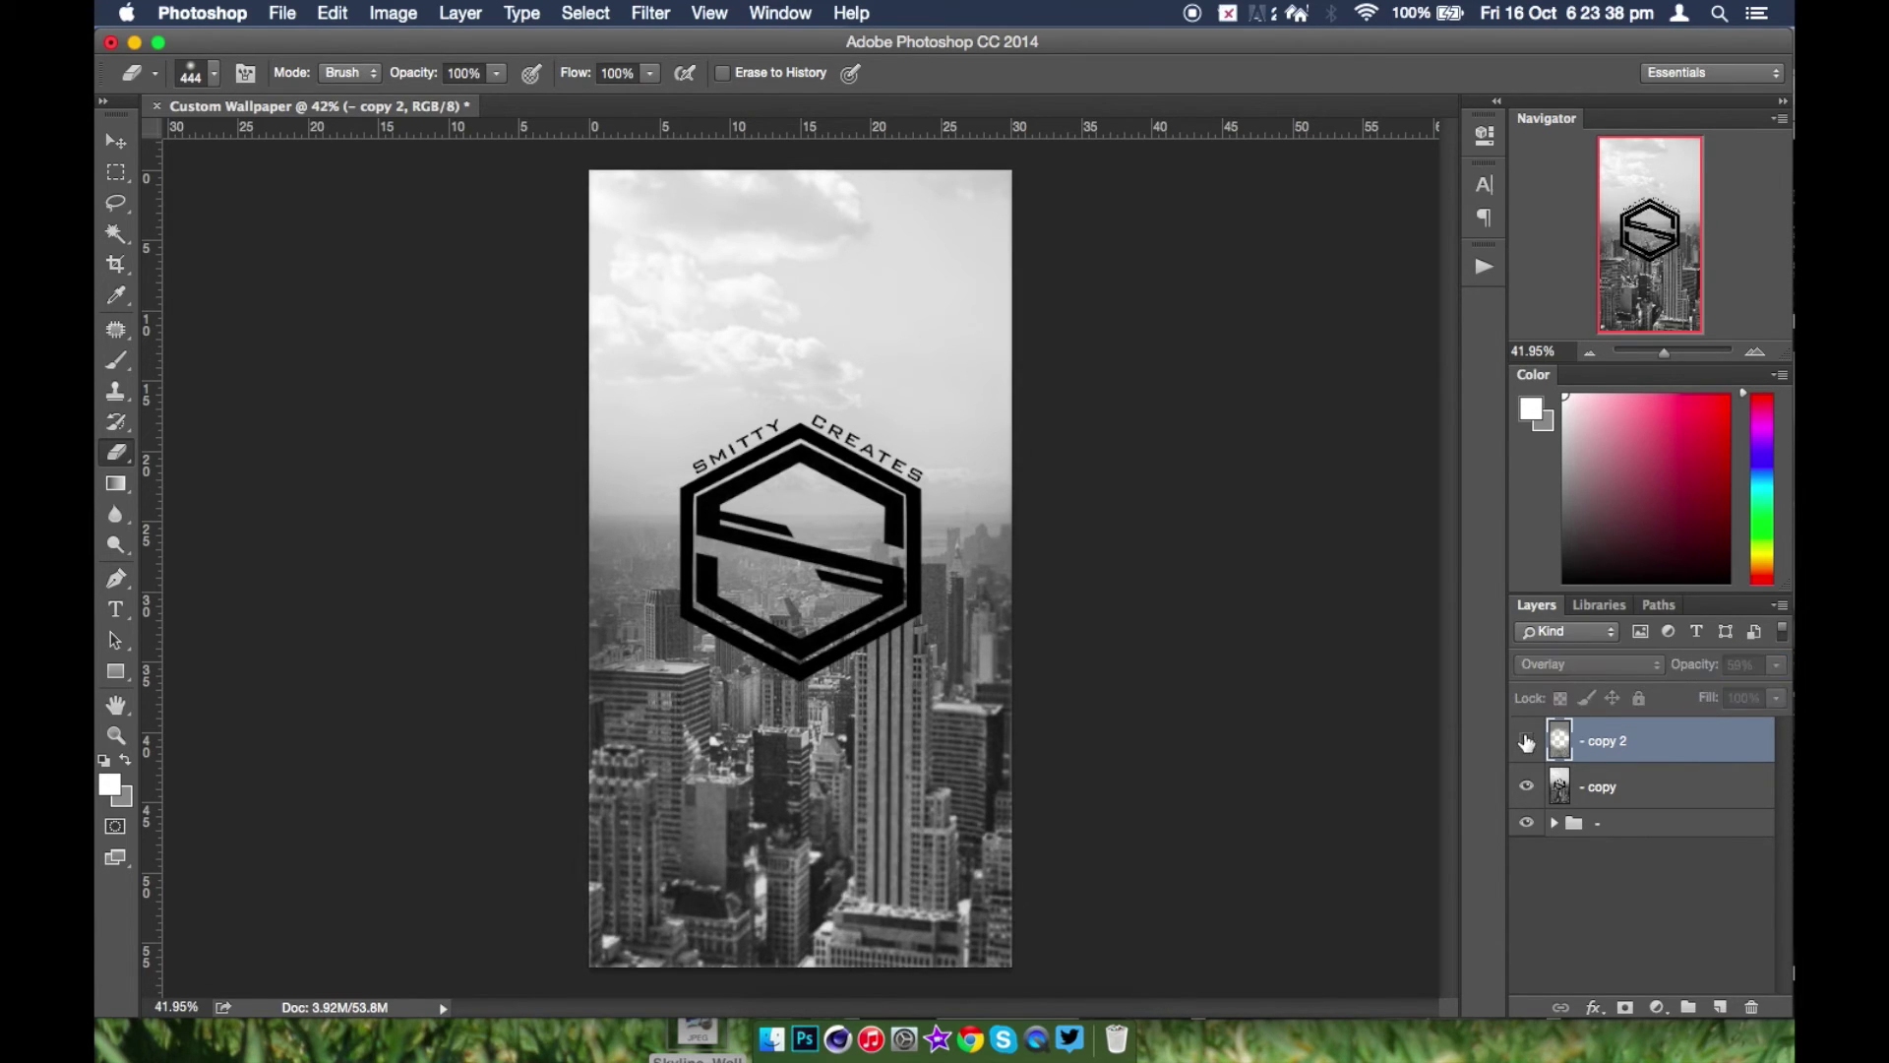
# - Merge the copy layer with the one below and rename the result '-'
pyautogui.keyDown('shift'); pyautogui.click(1657, 799); pyautogui.keyUp('shift')
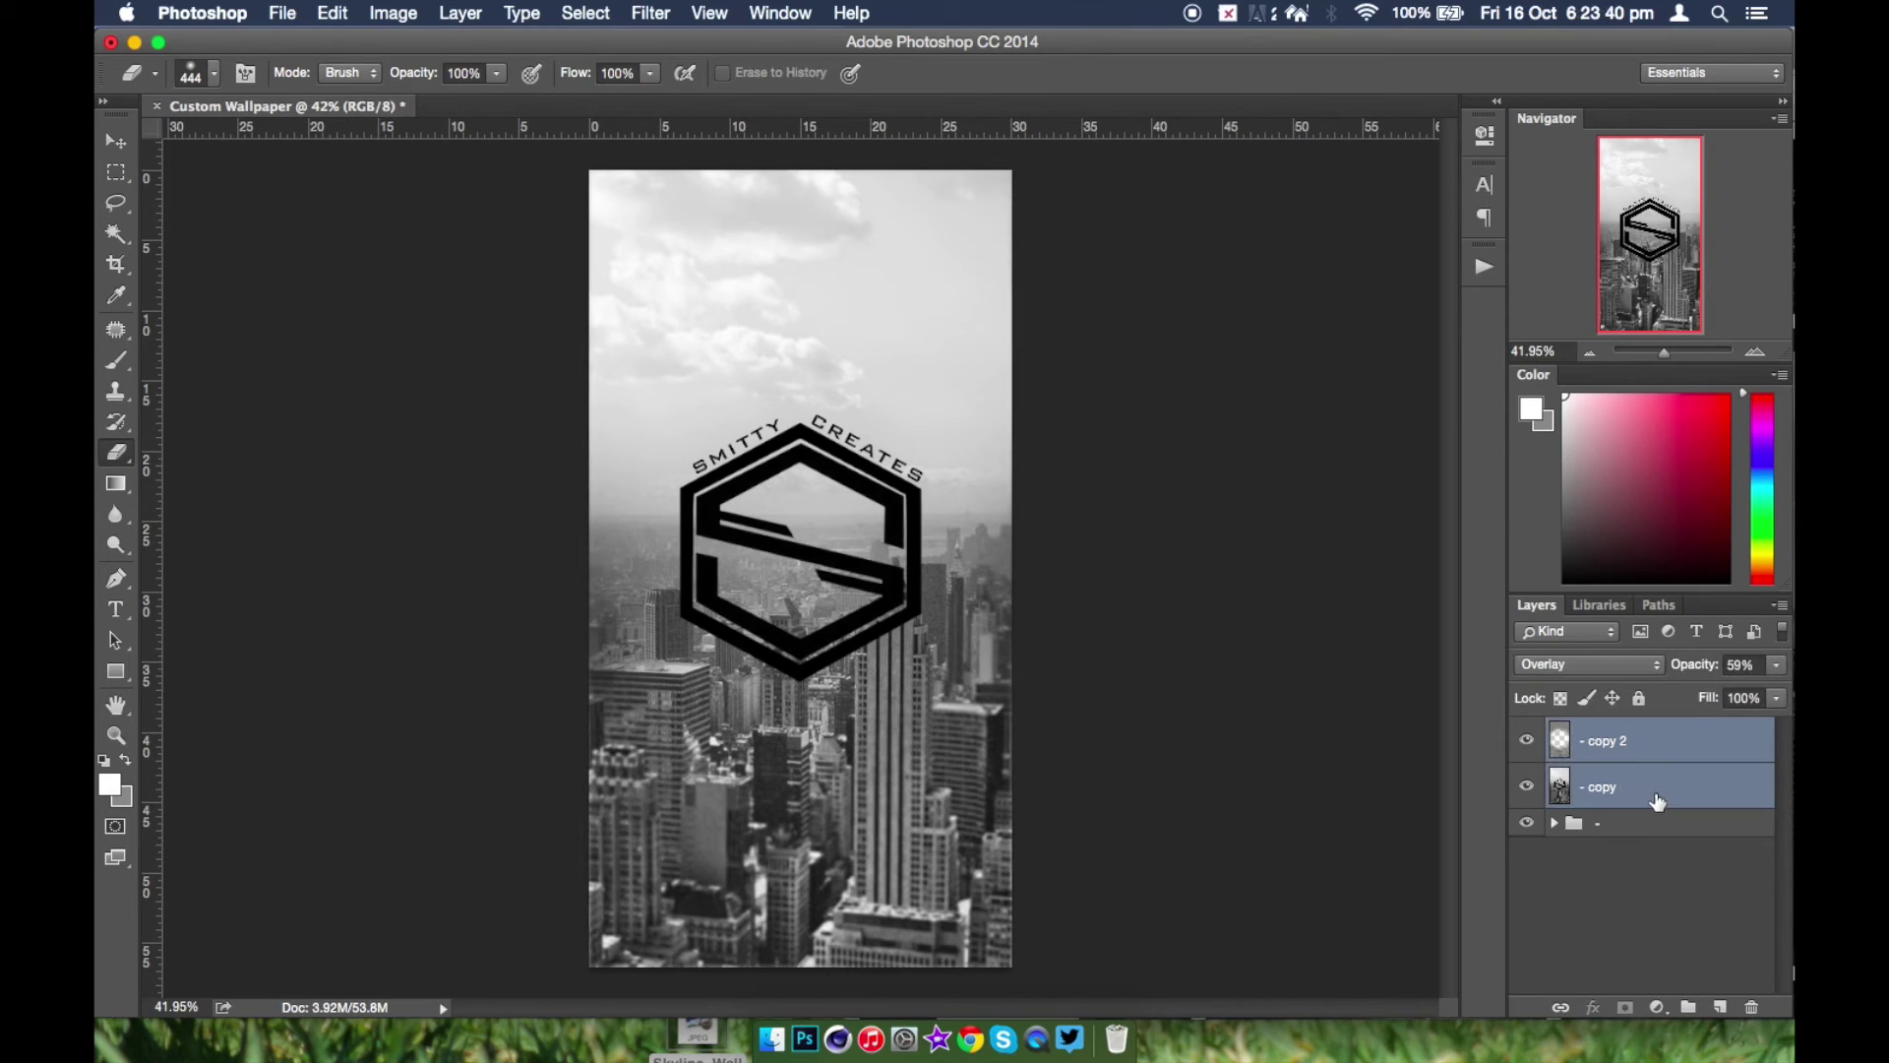
pyautogui.press('super+e')
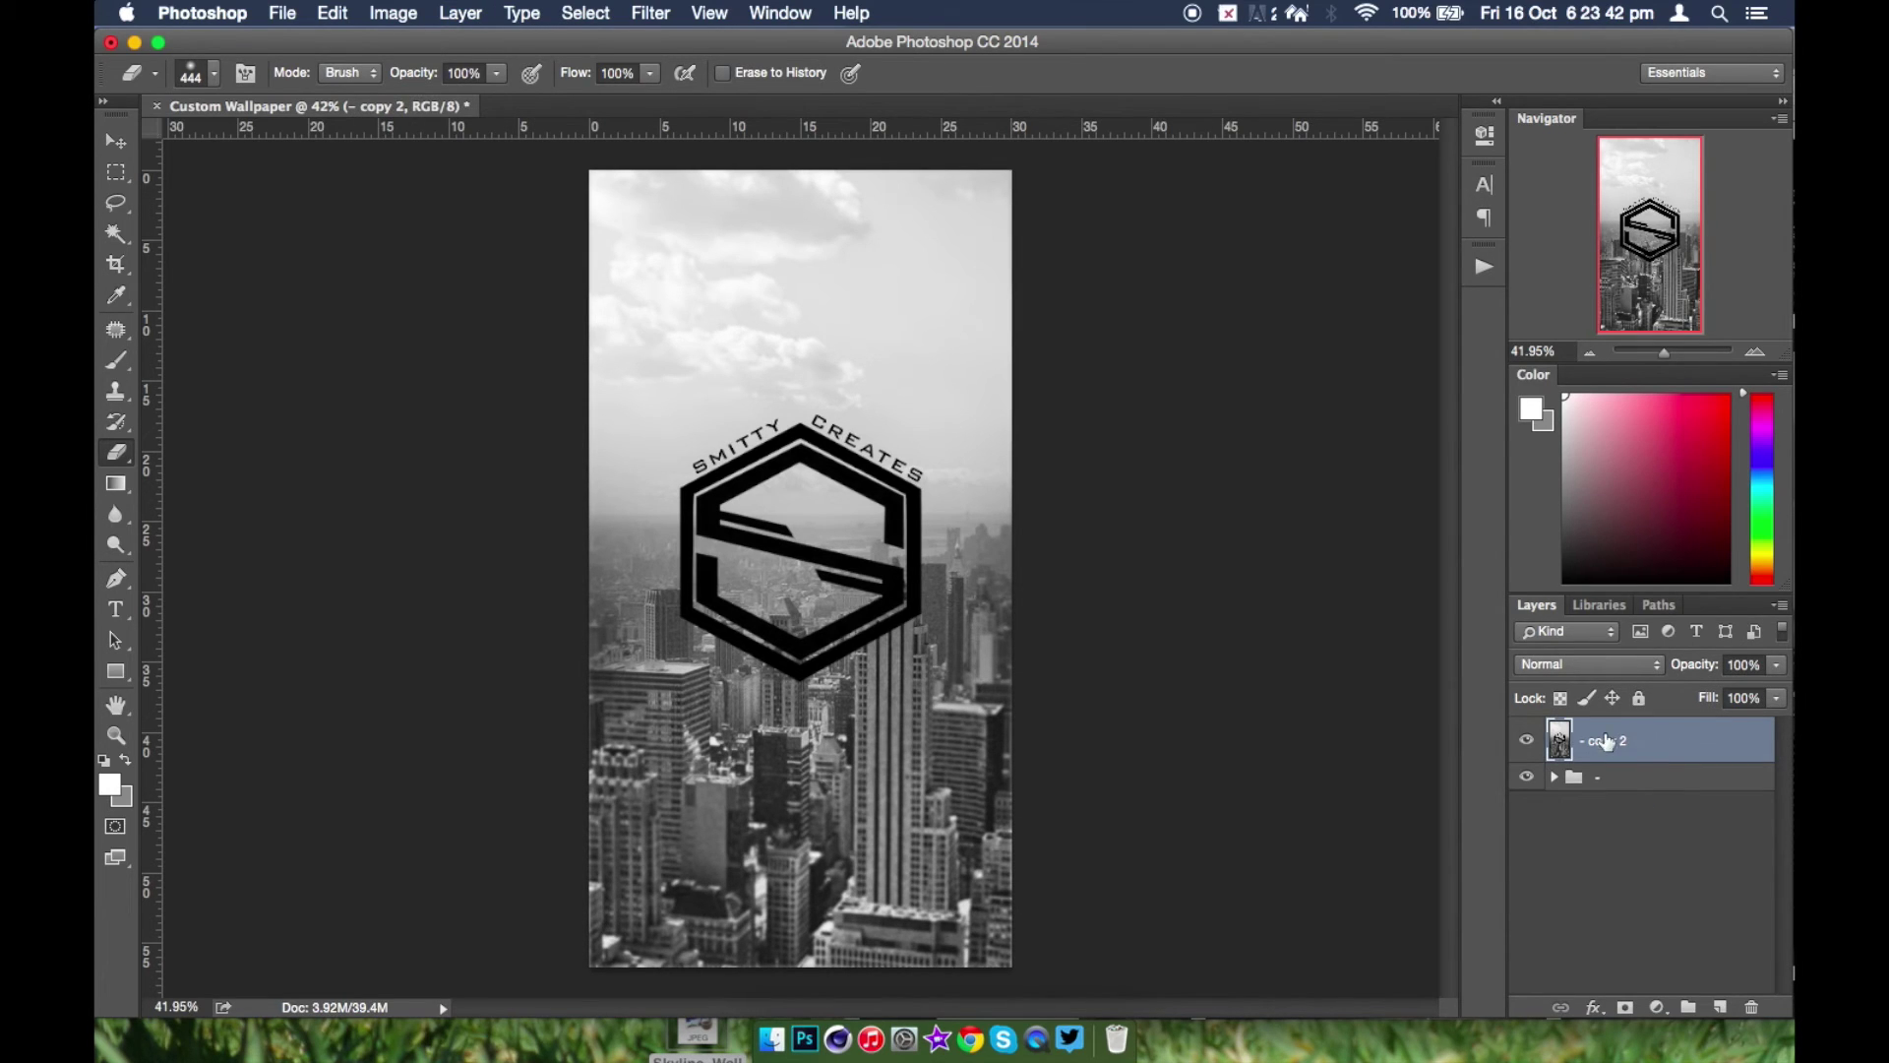
pyautogui.doubleClick(1611, 742)
pyautogui.write('-')
pyautogui.press('Return')
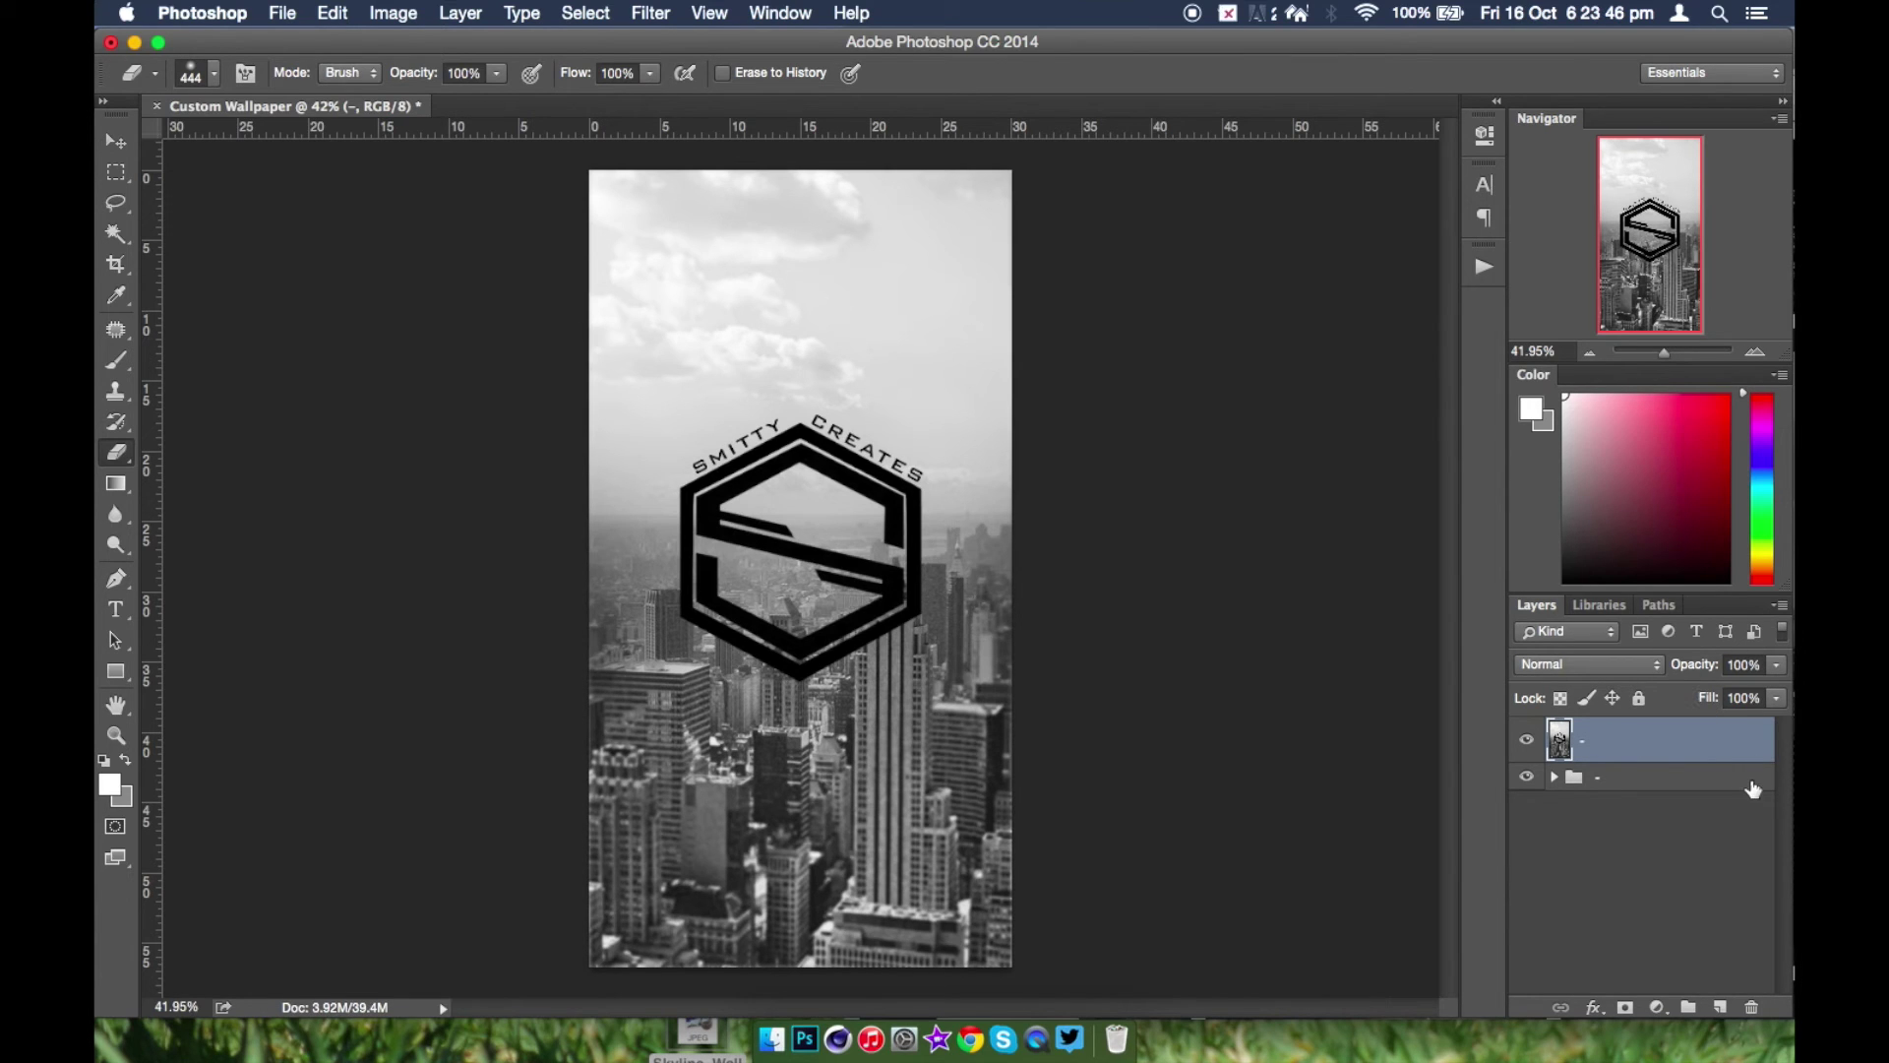
# - Check the layer's Blending Options, close them unchanged, and bring up the Filter menu
pyautogui.doubleClick(1733, 741)
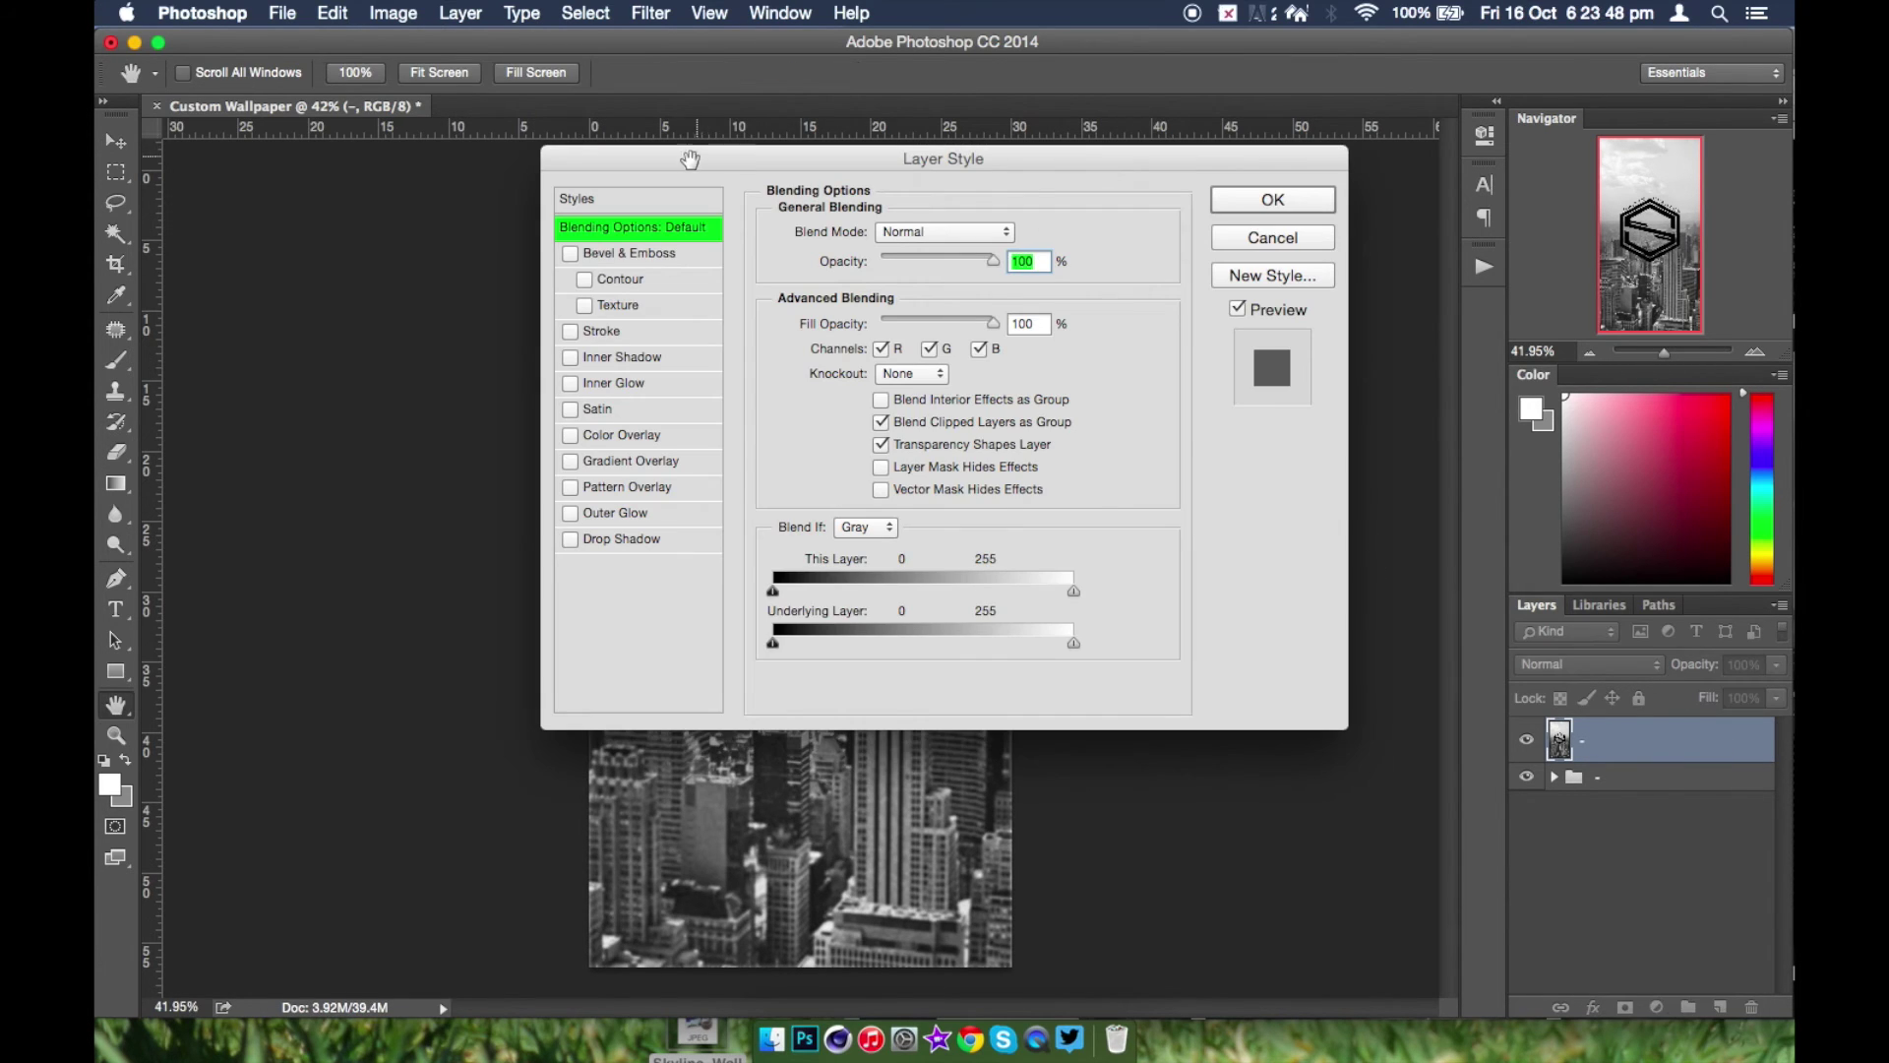
pyautogui.moveTo(682, 167); pyautogui.dragTo(846, 153)
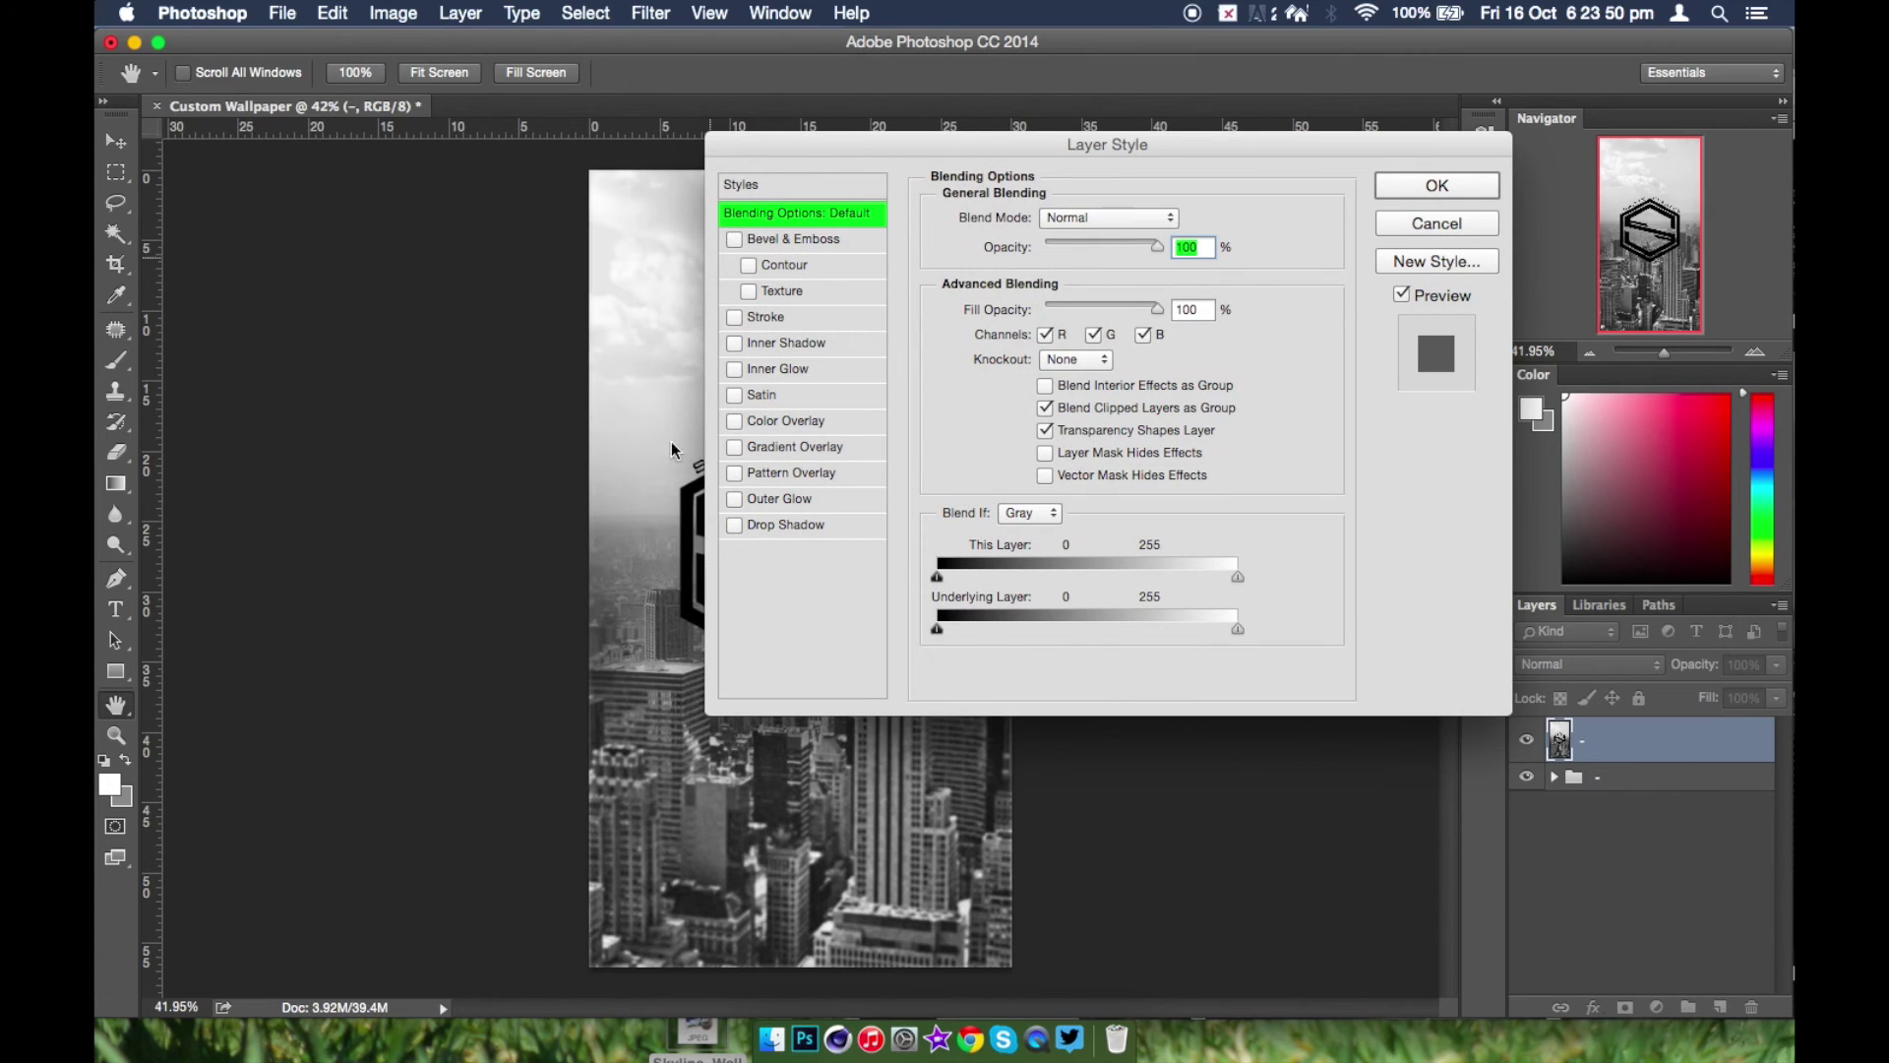
pyautogui.click(1432, 226)
pyautogui.click(650, 13)
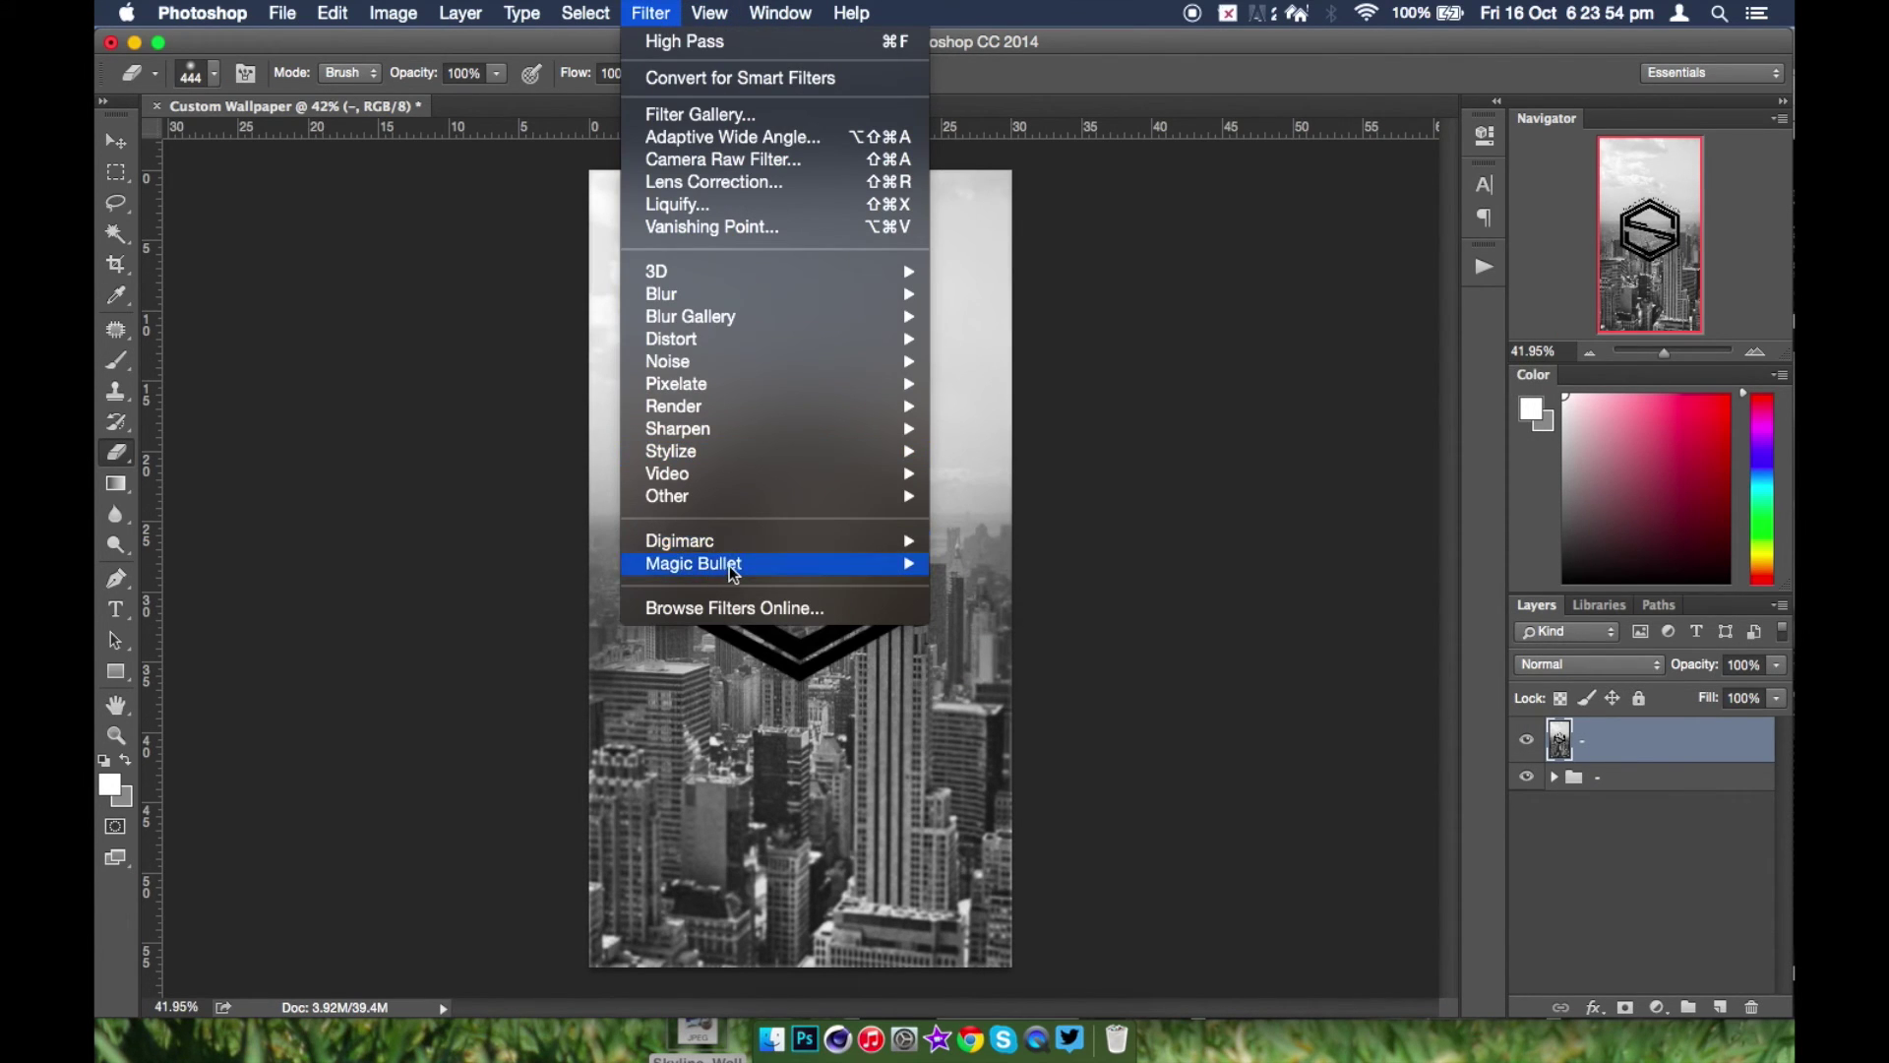
pyautogui.moveTo(734, 571)
pyautogui.click(974, 563)
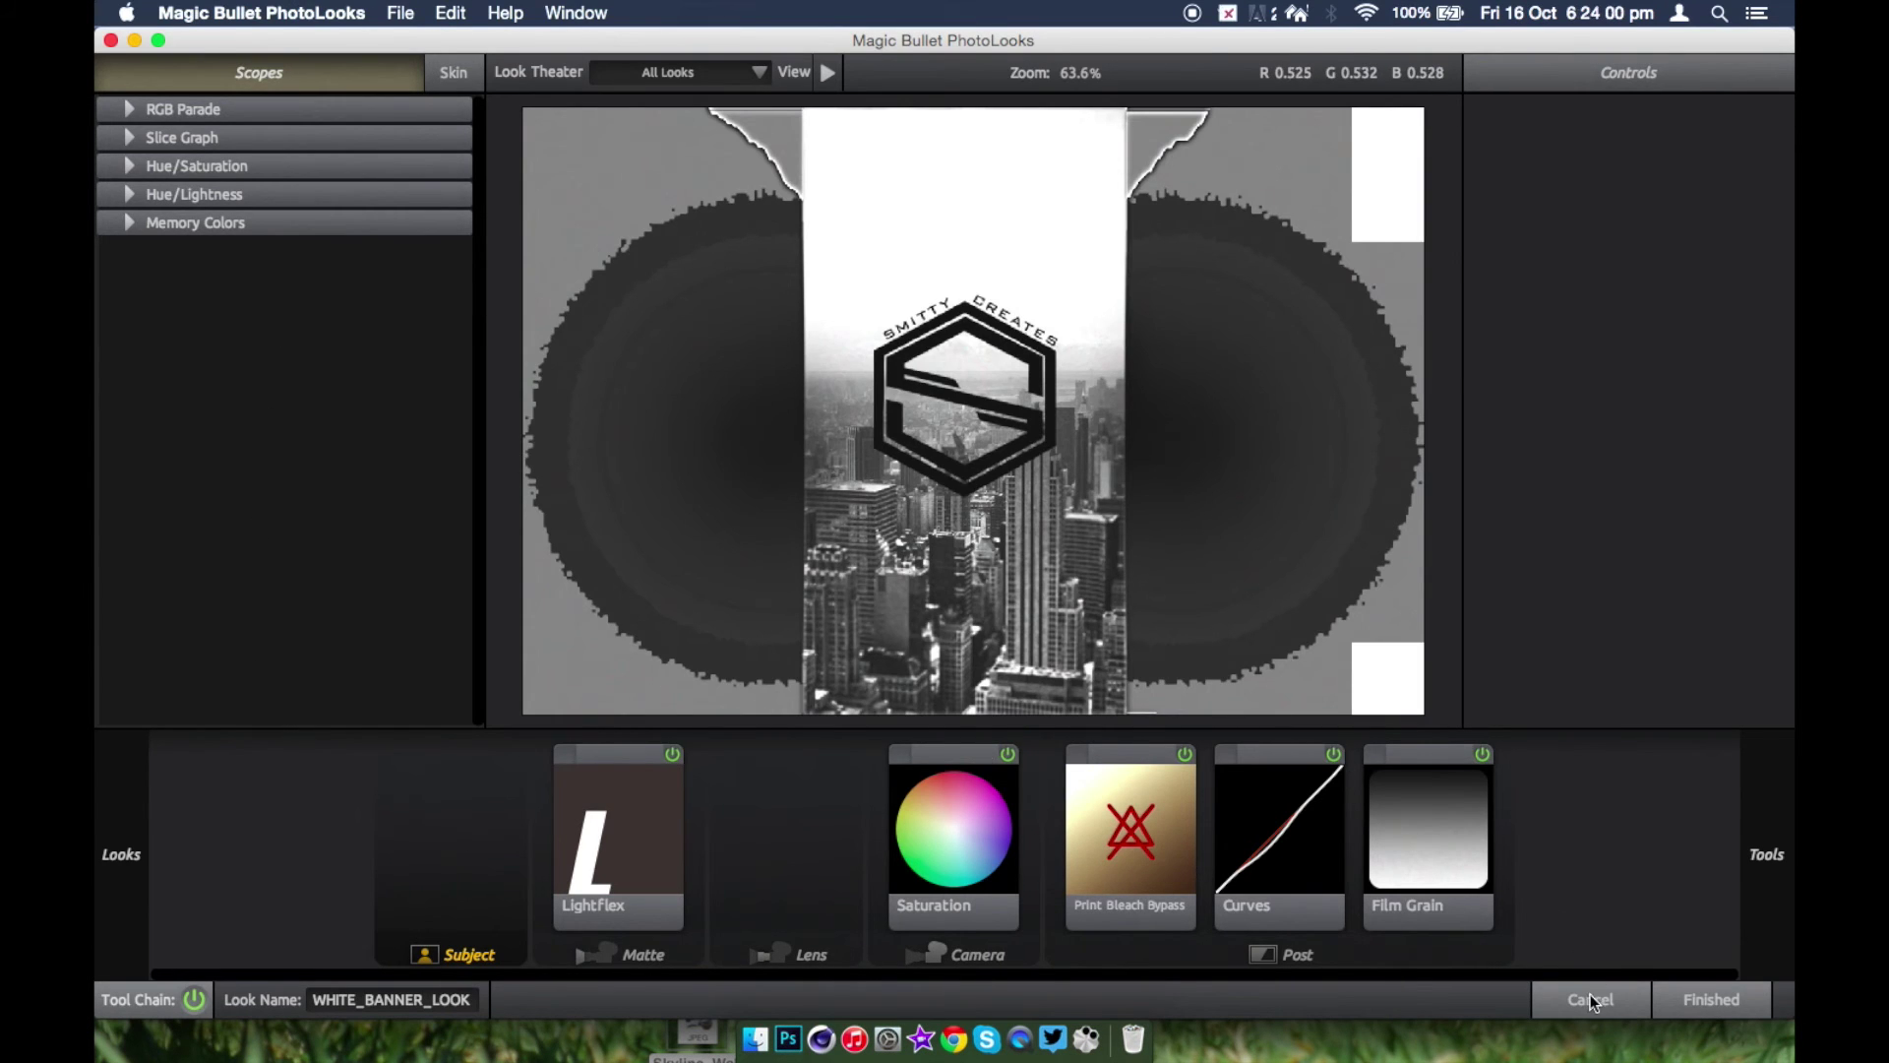
pyautogui.click(1590, 1000)
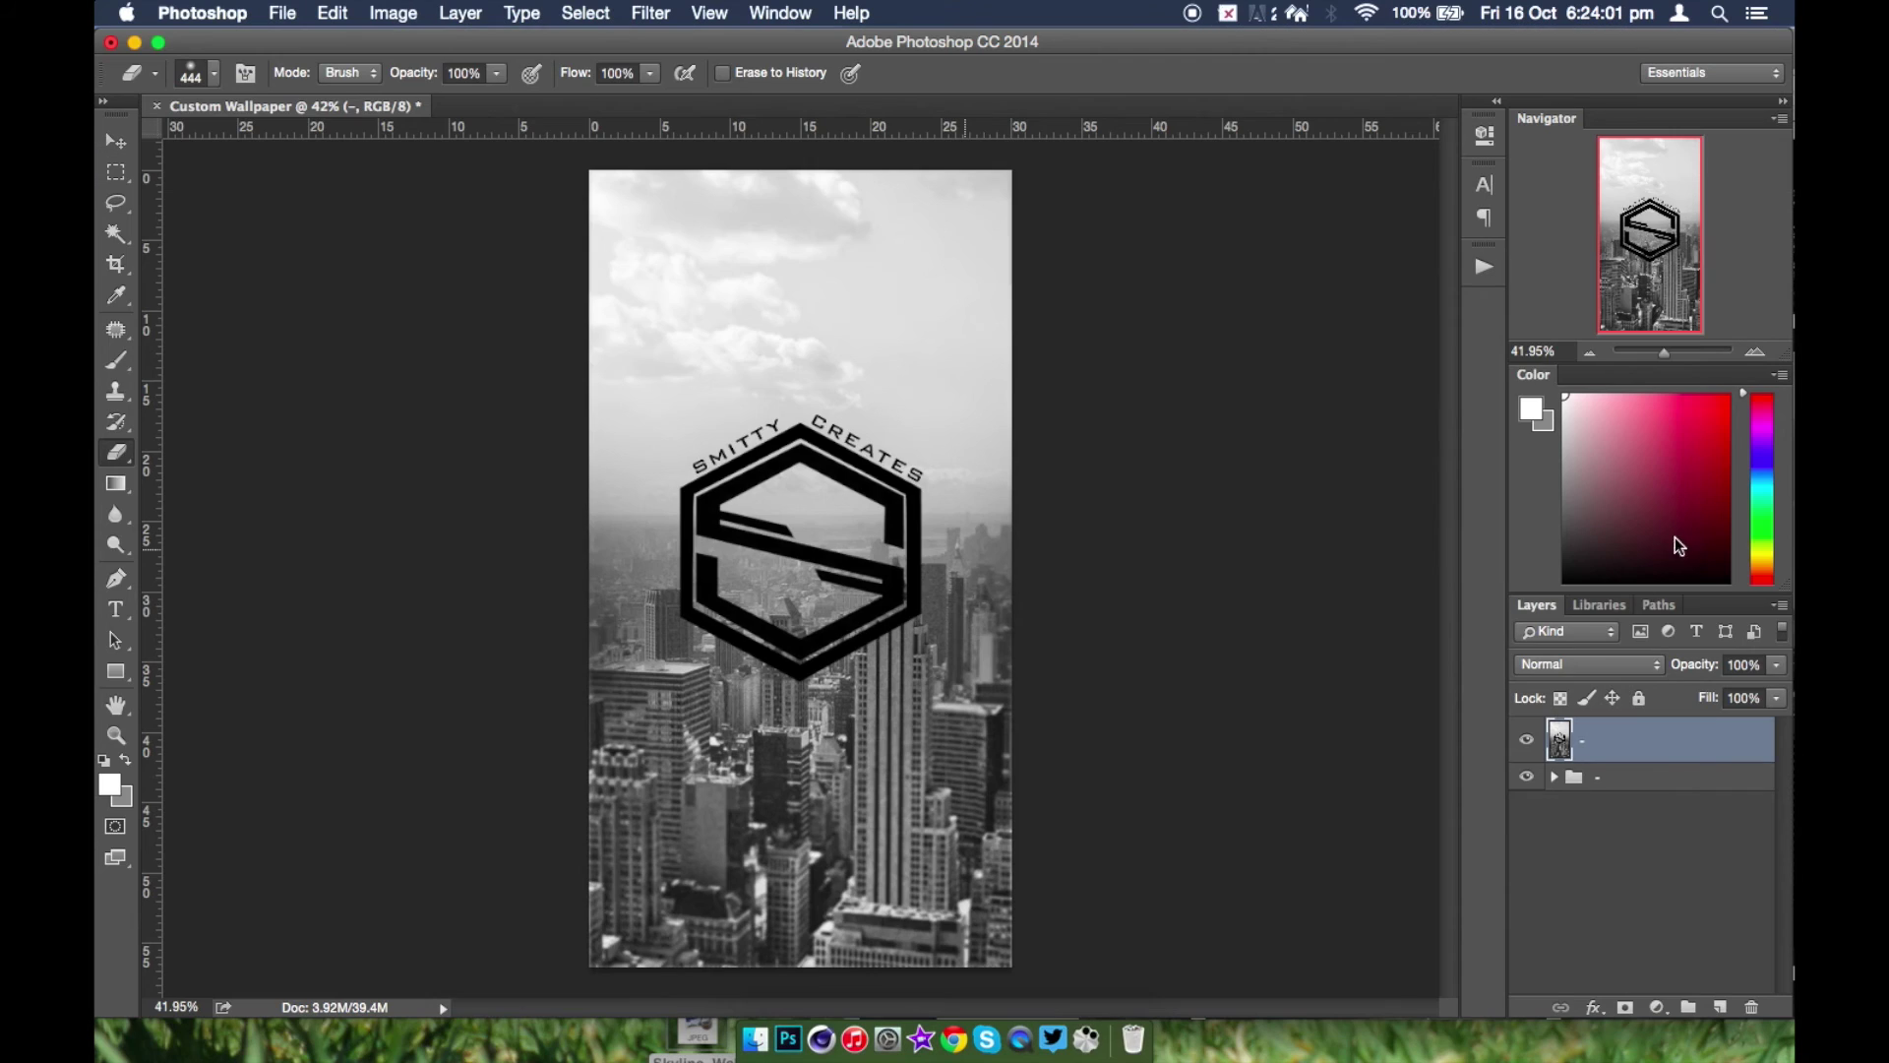
# - Select the whole image, copy merged, and paste it as Layer 3
pyautogui.click(116, 173)
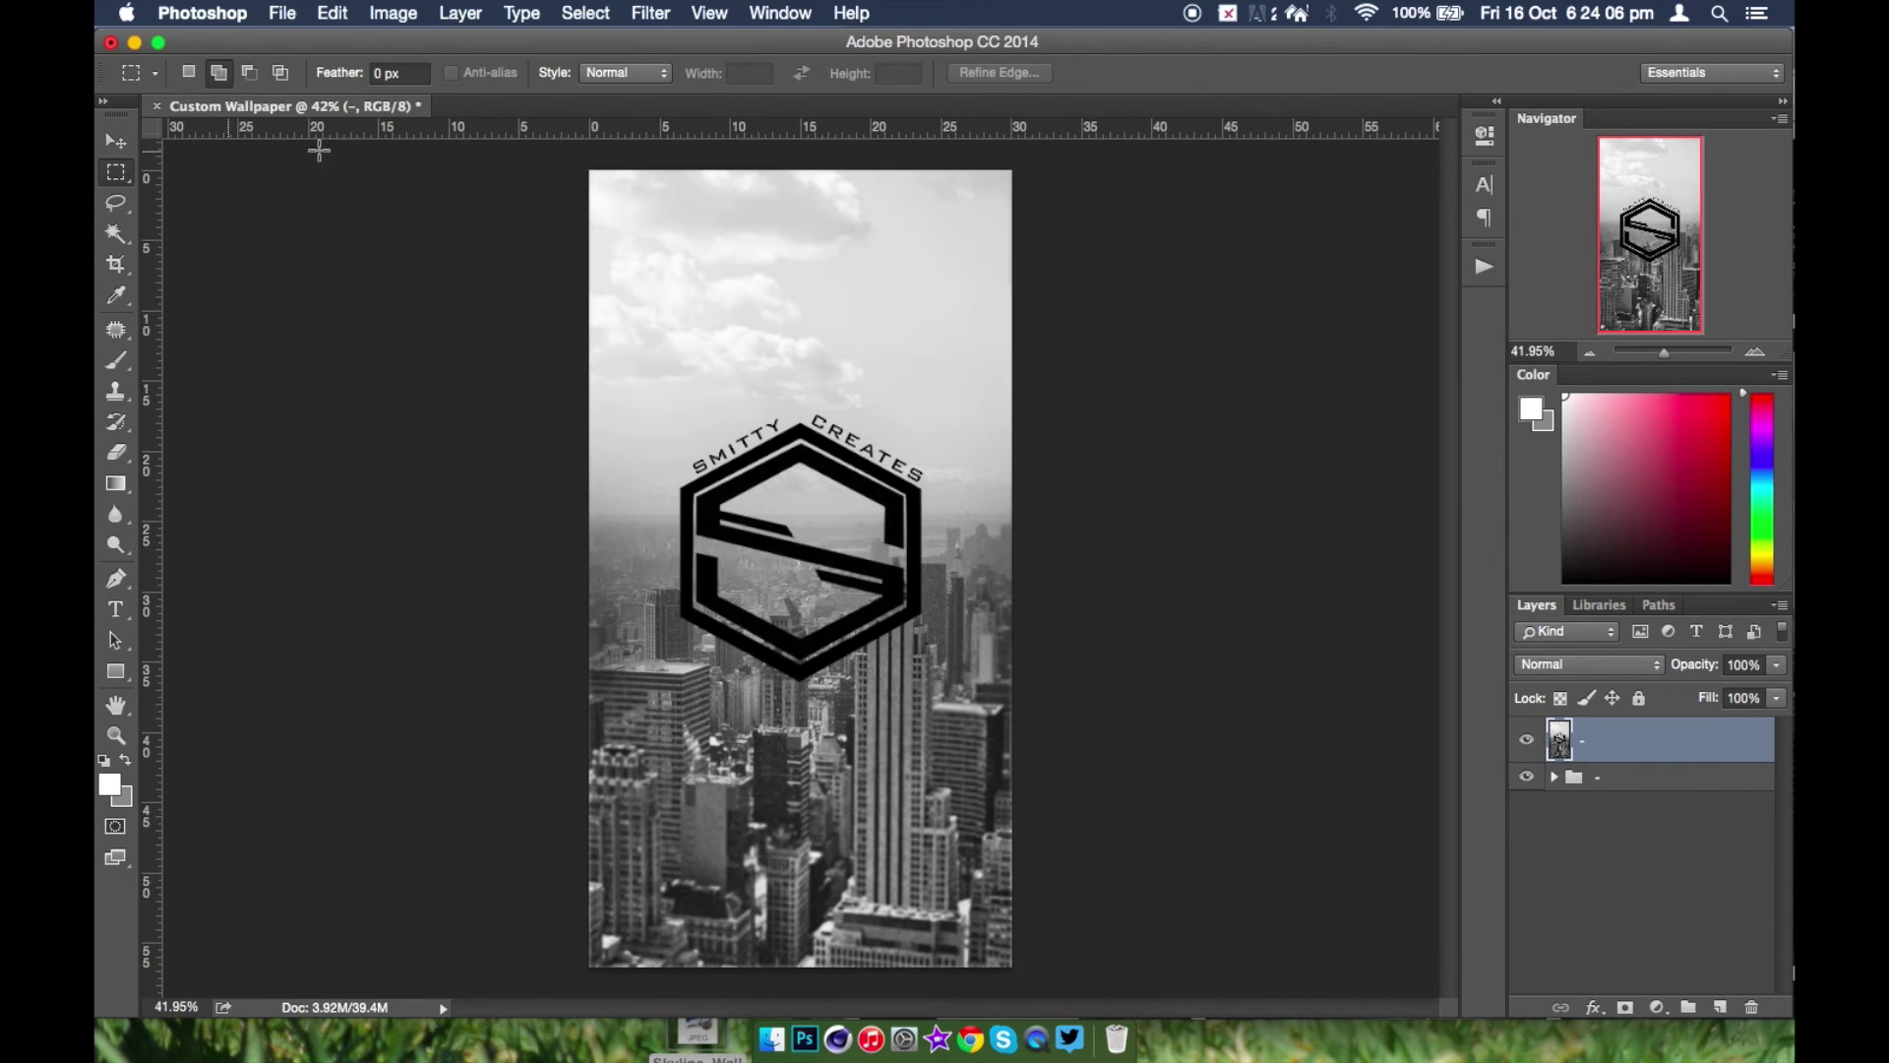
pyautogui.moveTo(500, 139); pyautogui.dragTo(1155, 1011)
pyautogui.press('super+c')
pyautogui.press('super+v')
# - Delete the old '-' image layer and rename Layer 3 to '-'
pyautogui.click(1602, 777)
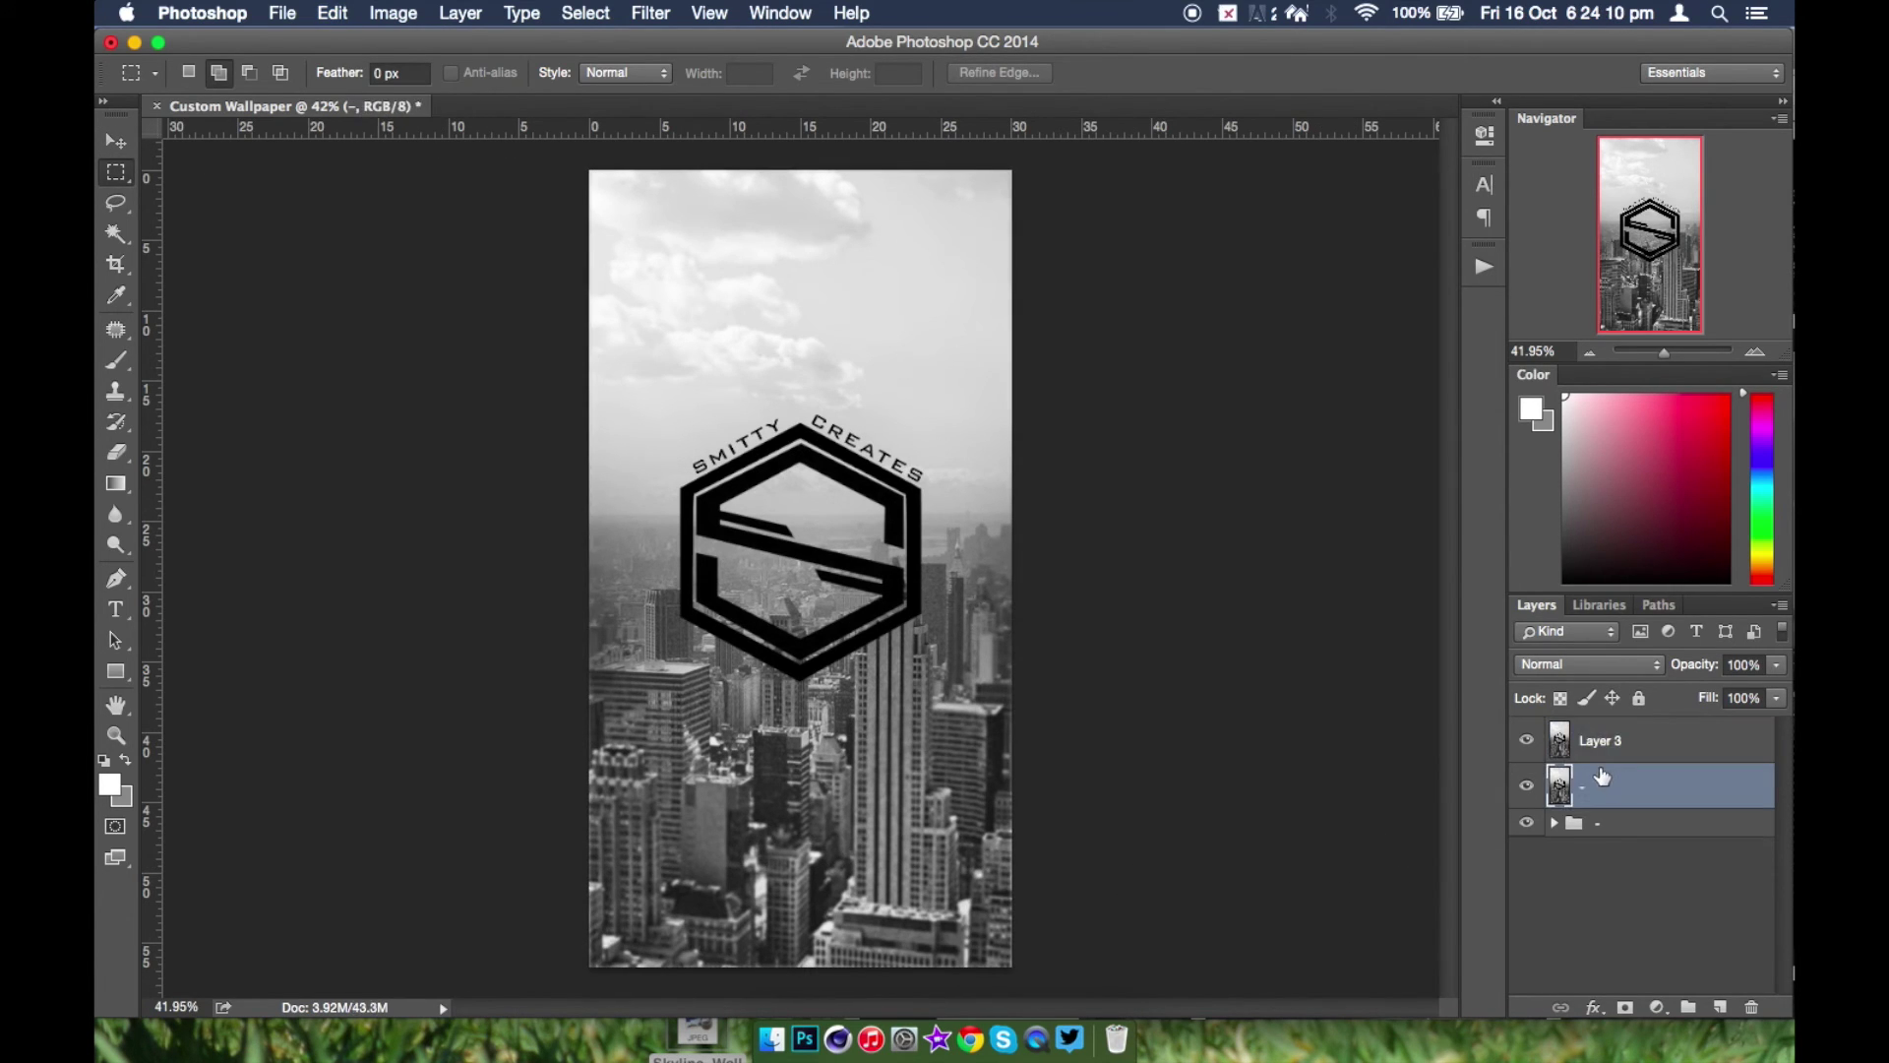
pyautogui.press('super+t')
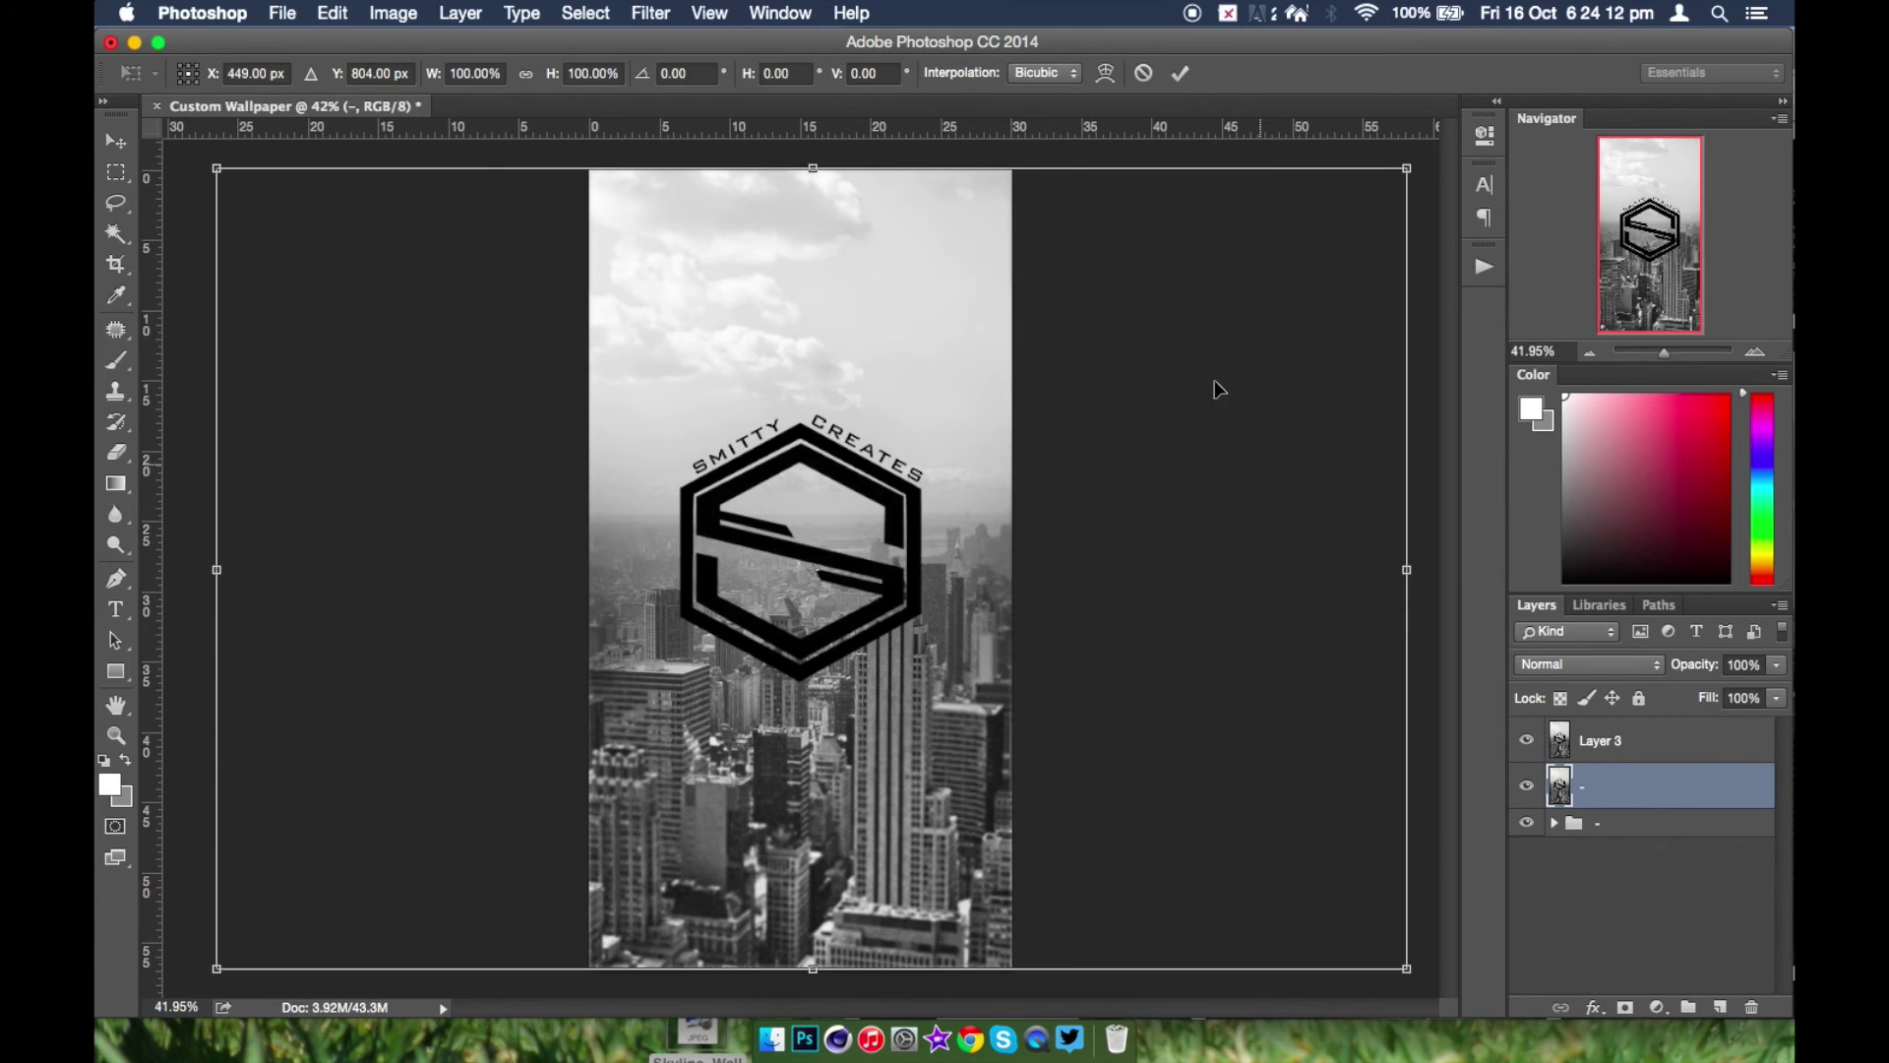
pyautogui.click(1180, 73)
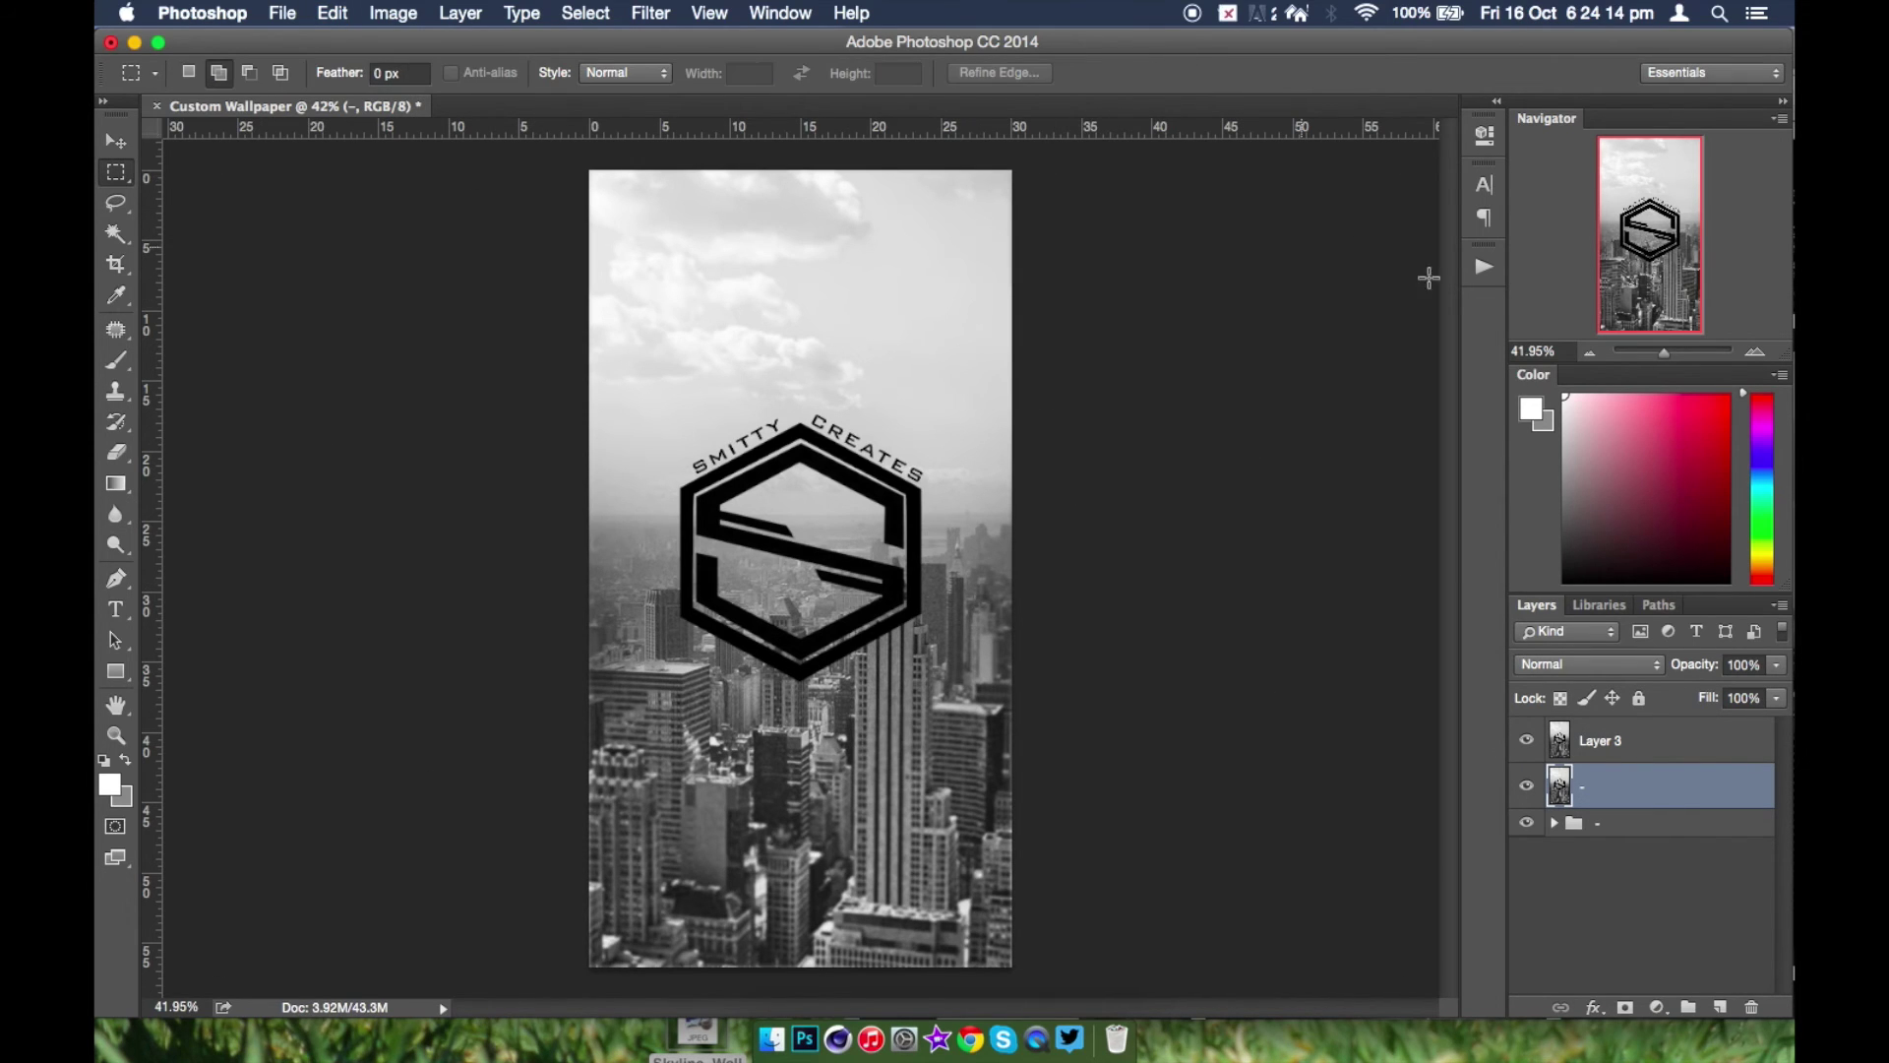
pyautogui.press('BackSpace')
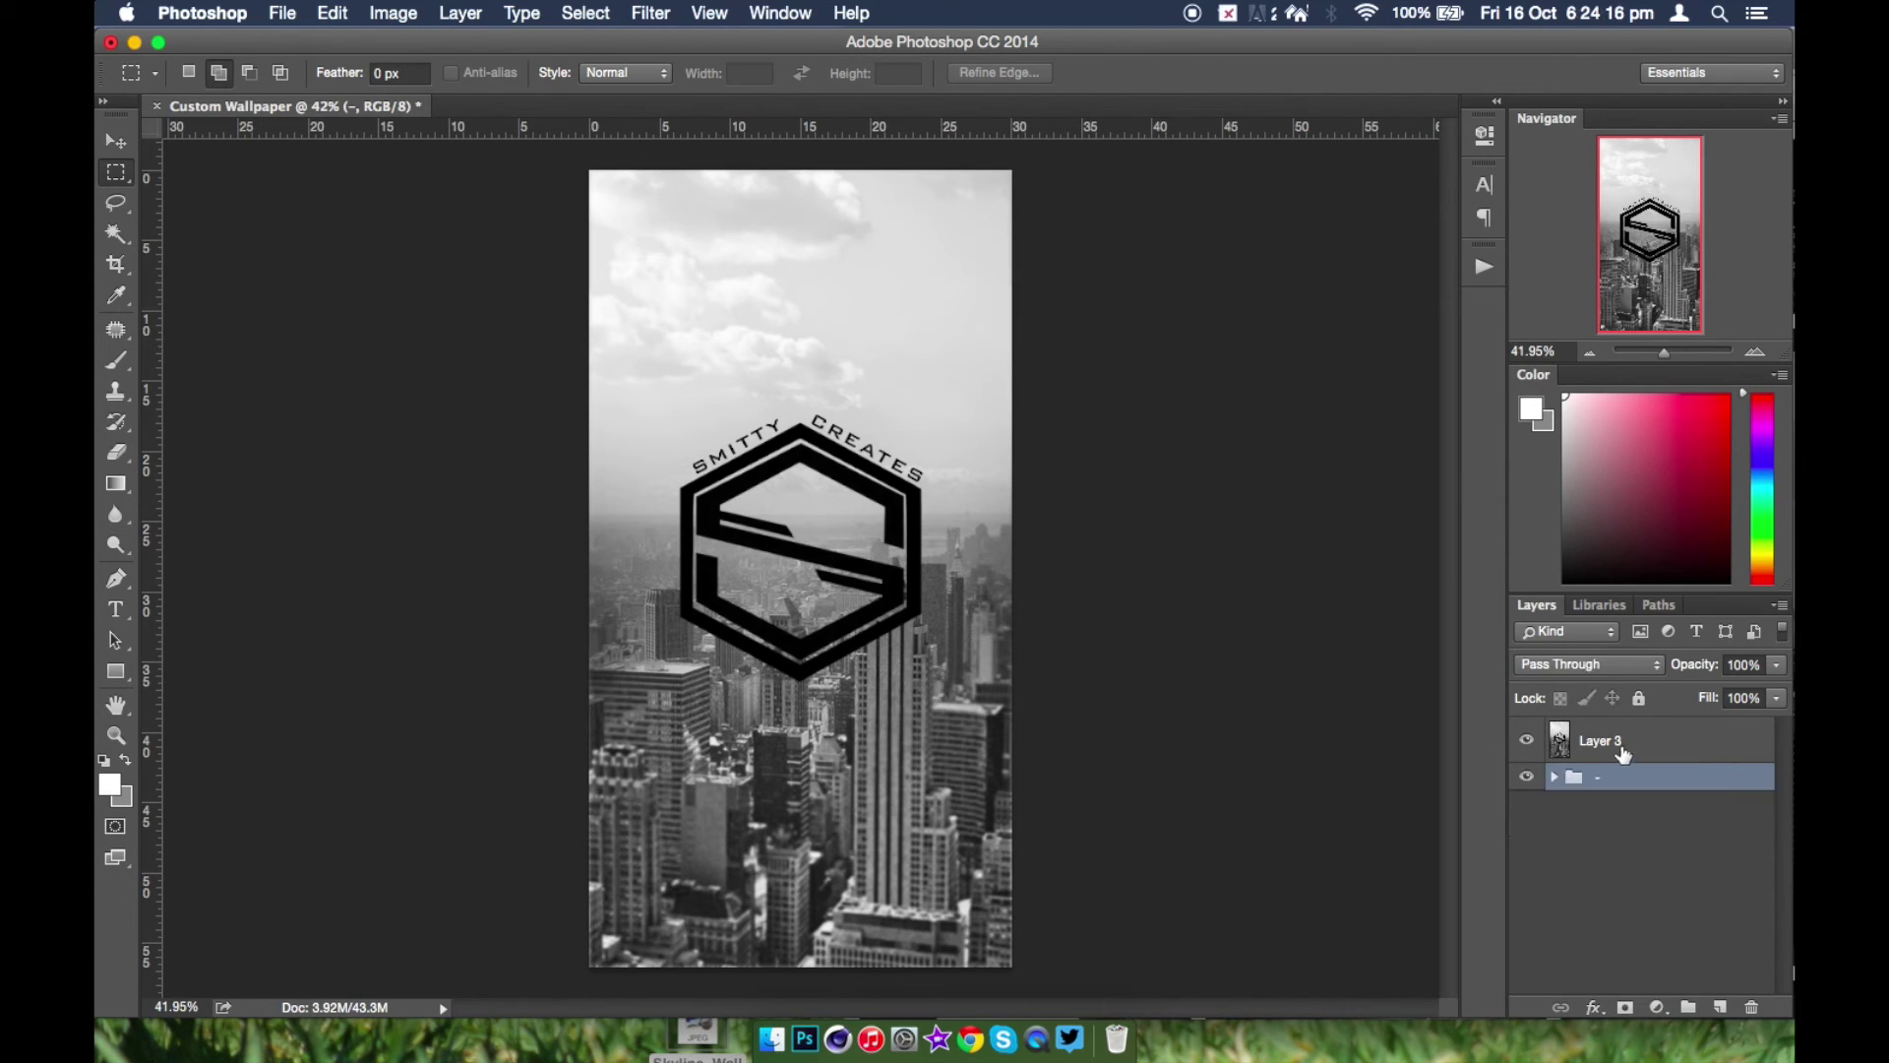
pyautogui.doubleClick(1622, 748)
pyautogui.write('-')
pyautogui.press('Return')
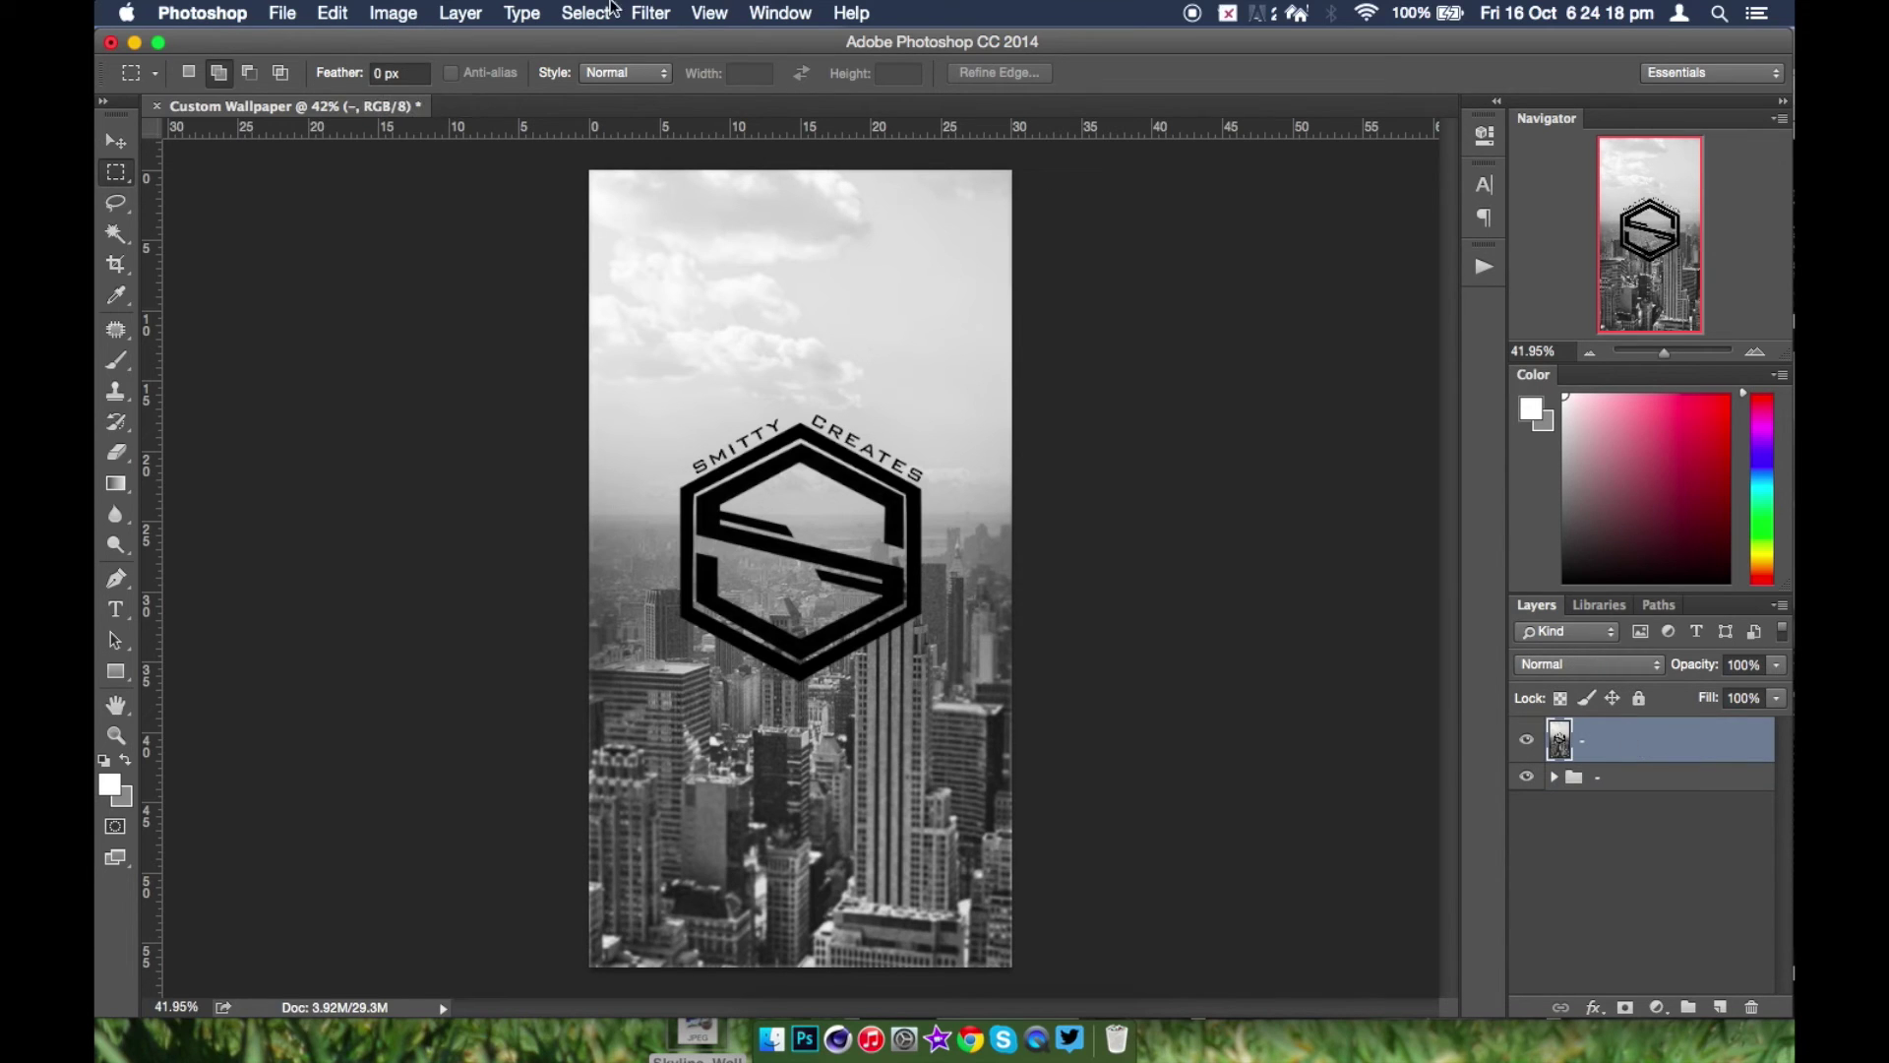
pyautogui.click(664, 12)
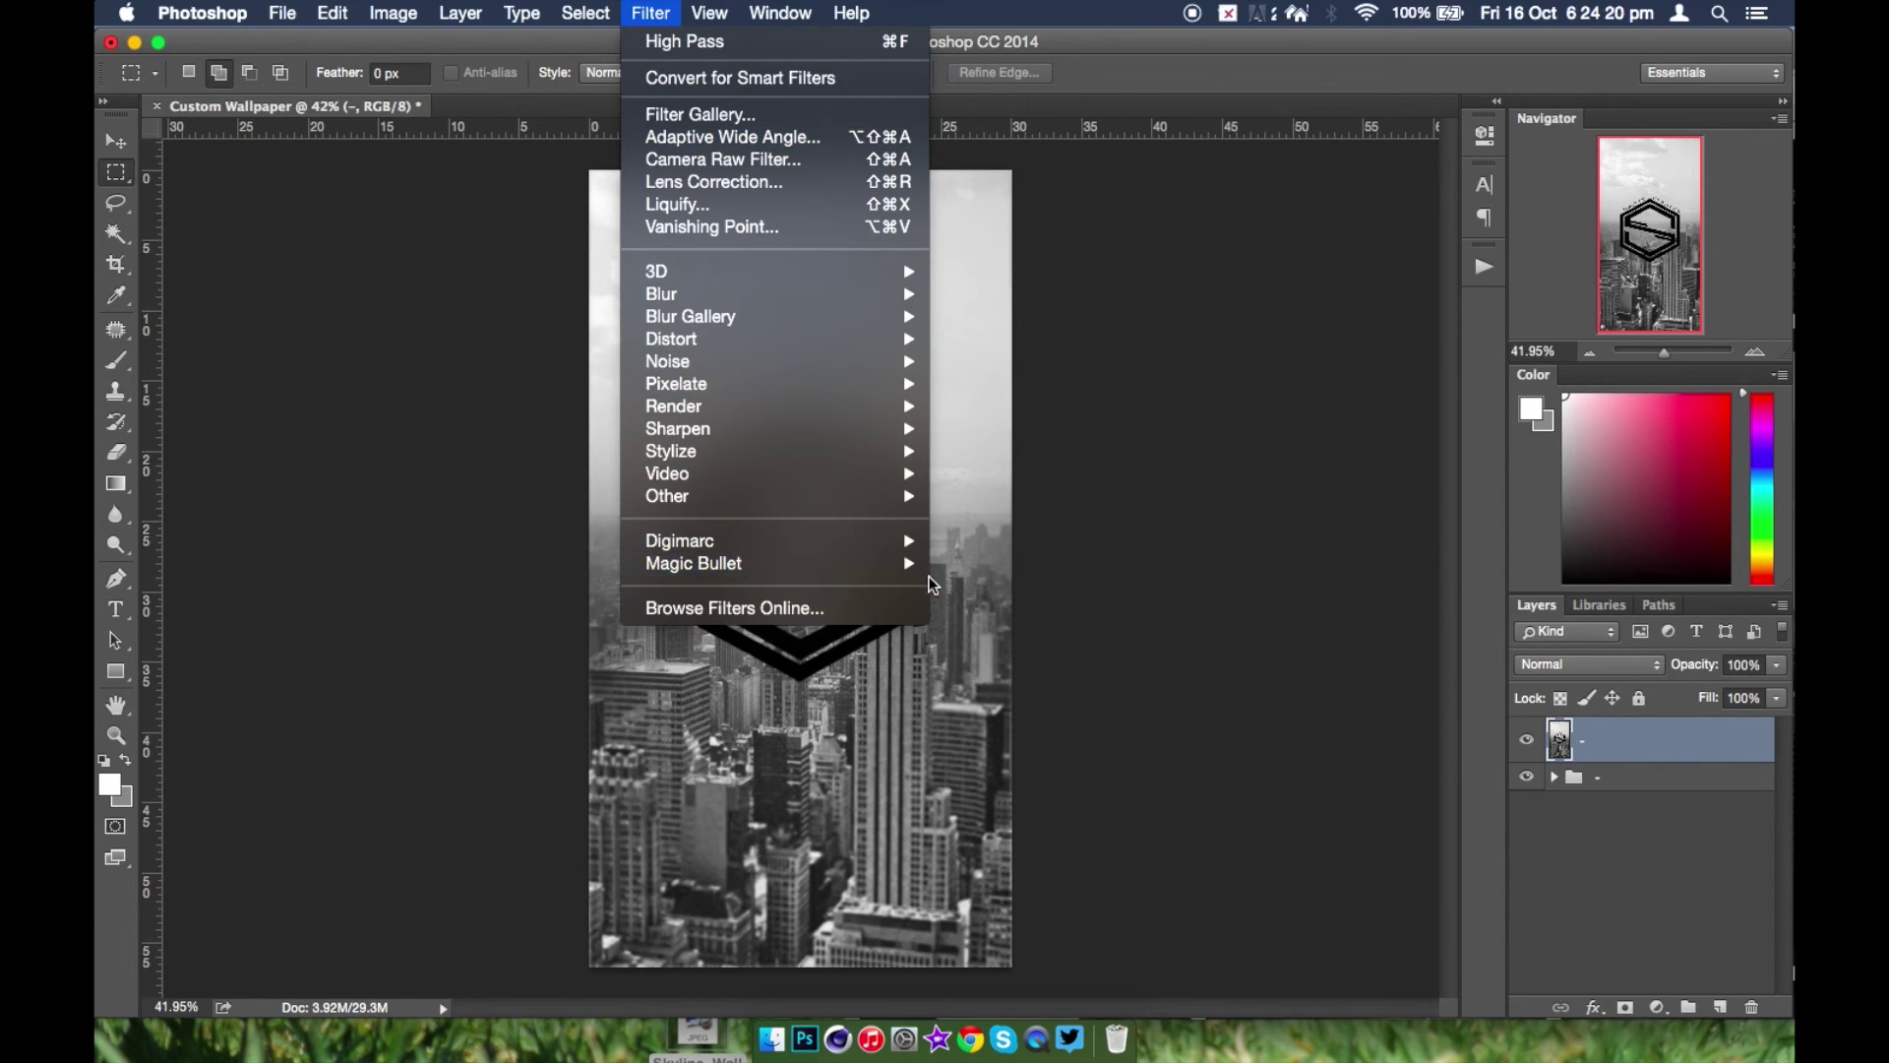
# - Launch Magic Bullet Looks and apply the WHITE_BANNER_LOOK to the wallpaper
pyautogui.click(954, 566)
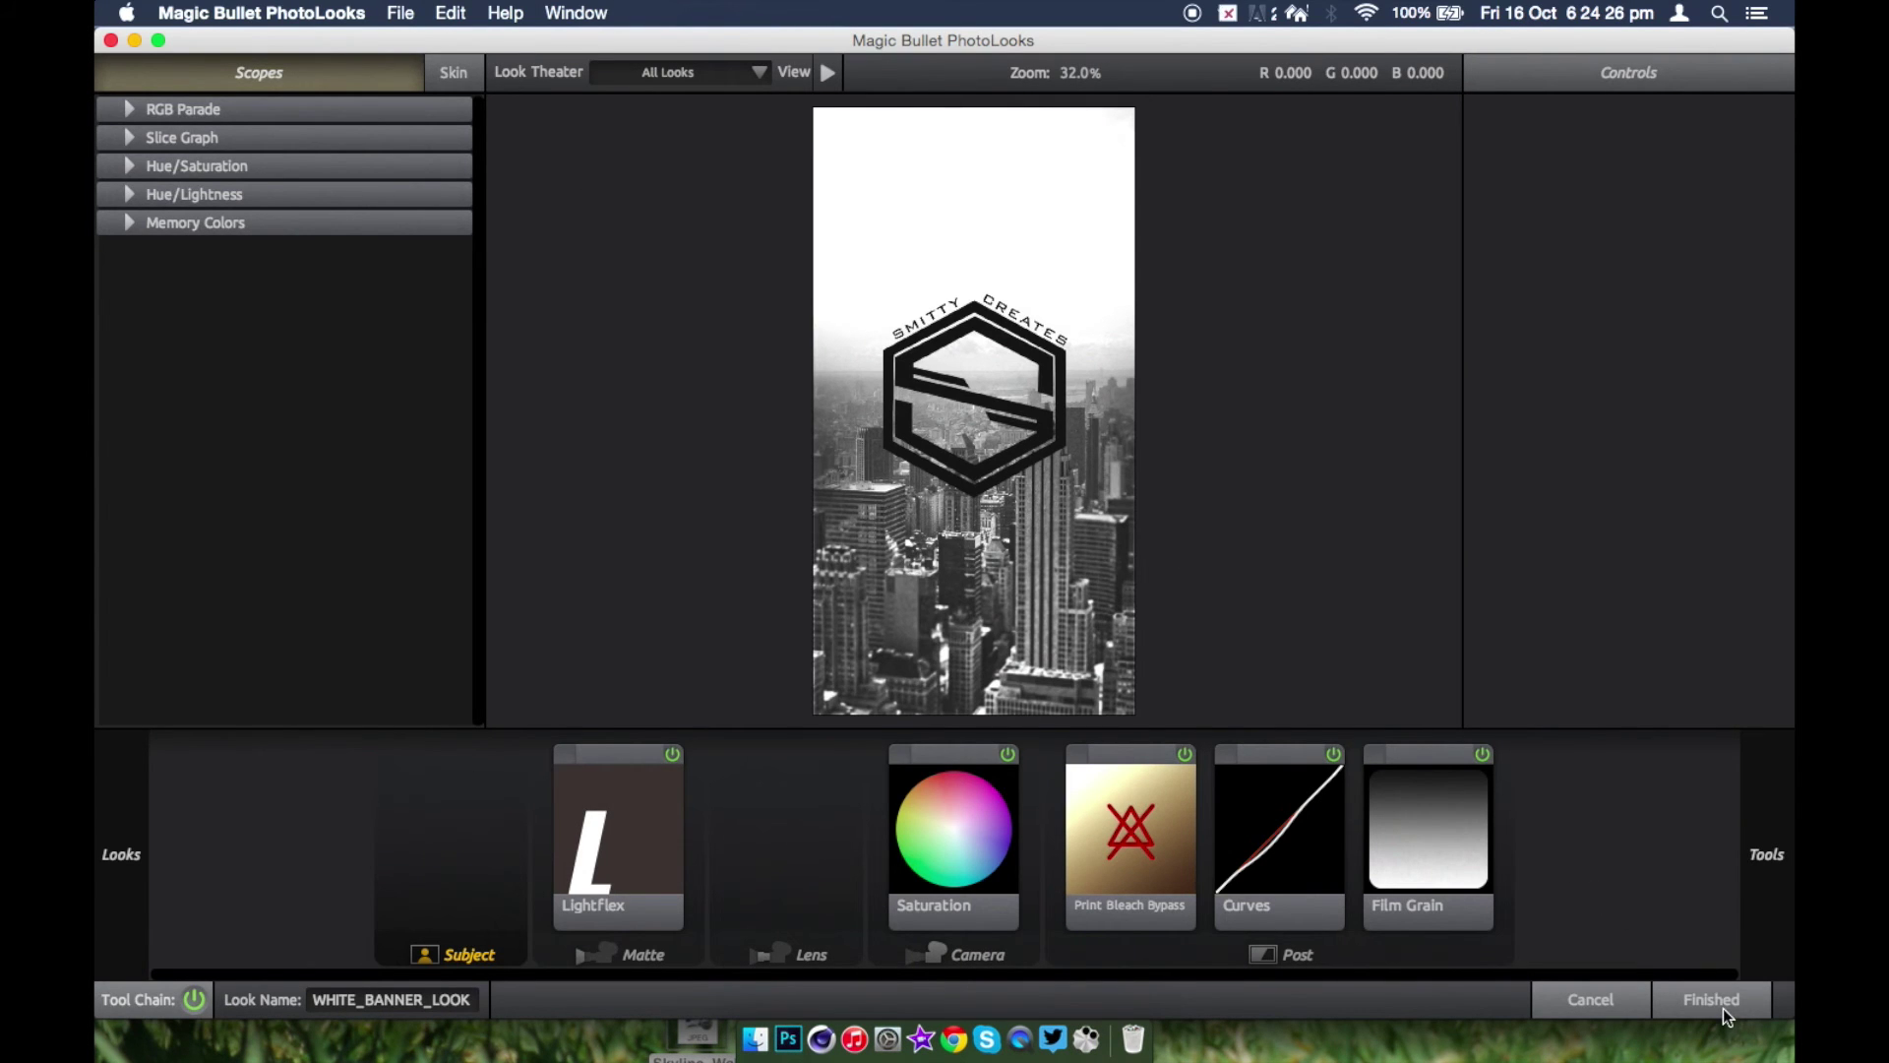
pyautogui.click(1723, 1007)
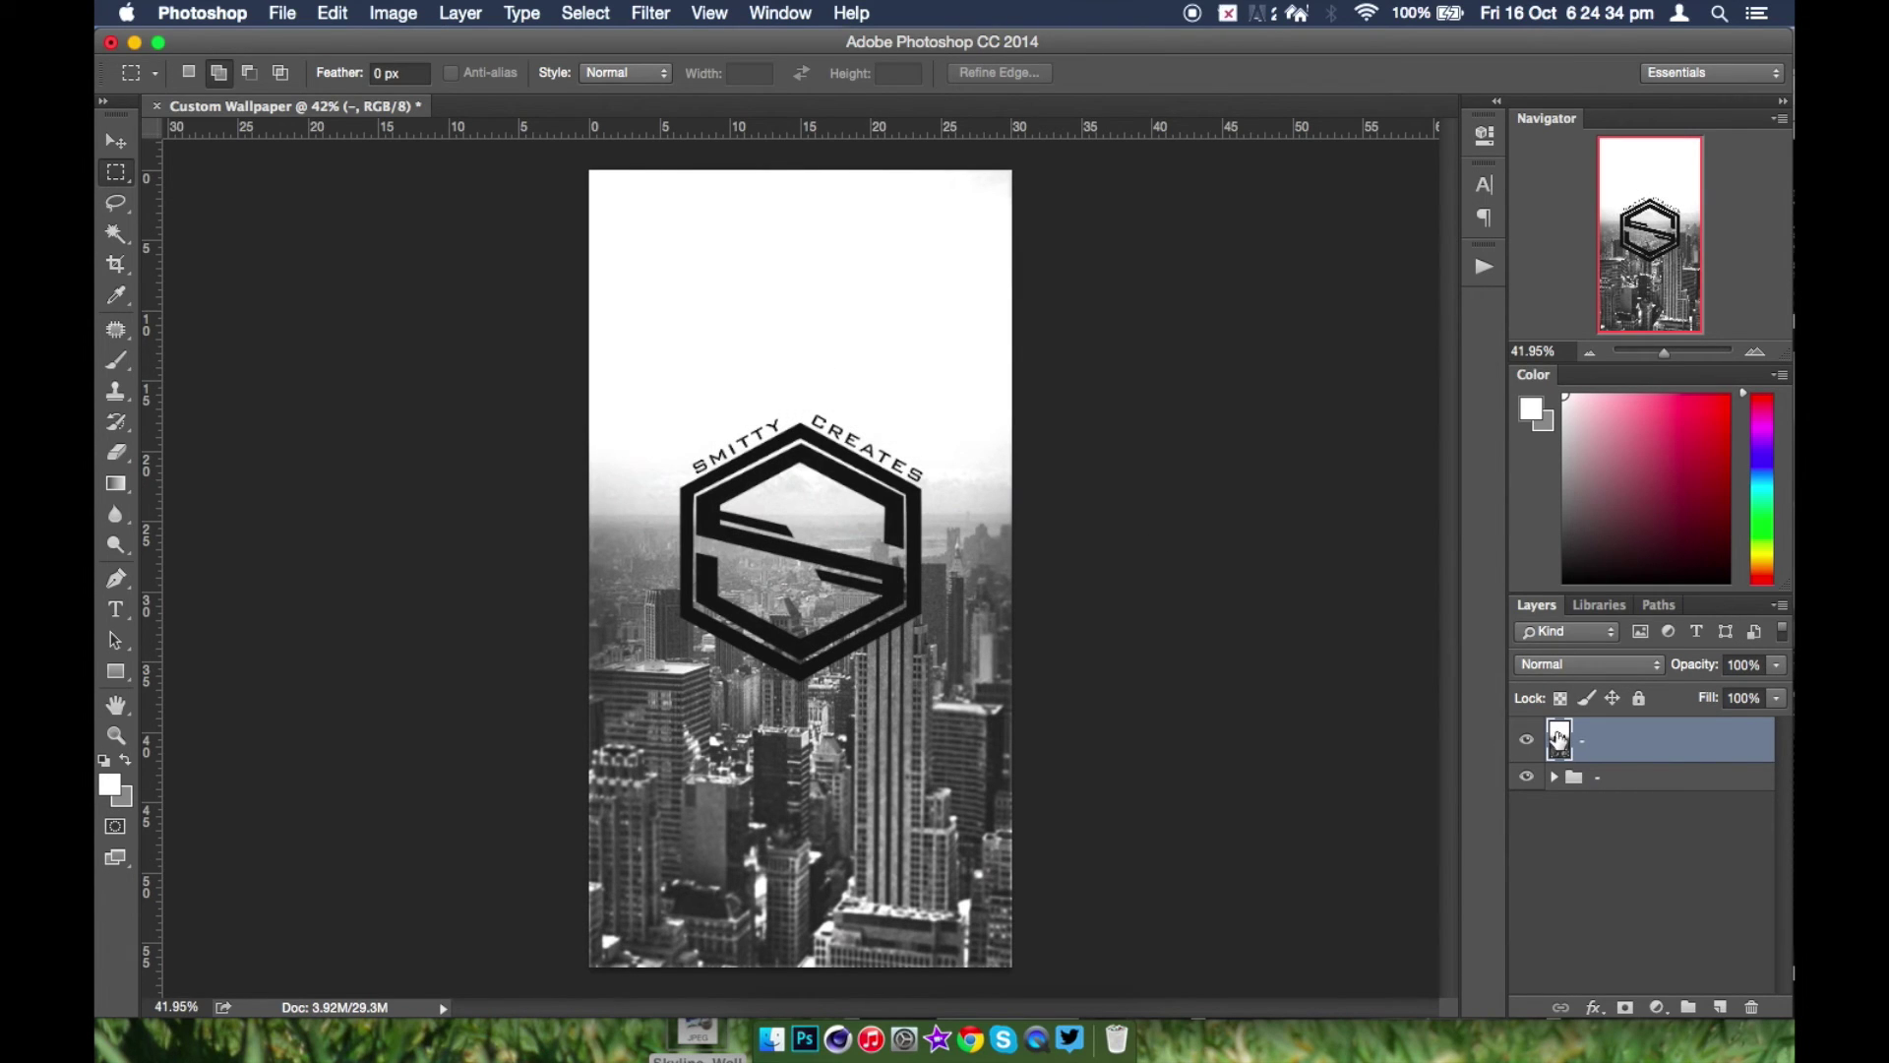
# - Toggle the top layer to compare the wallpaper with and without the look
pyautogui.click(1526, 741)
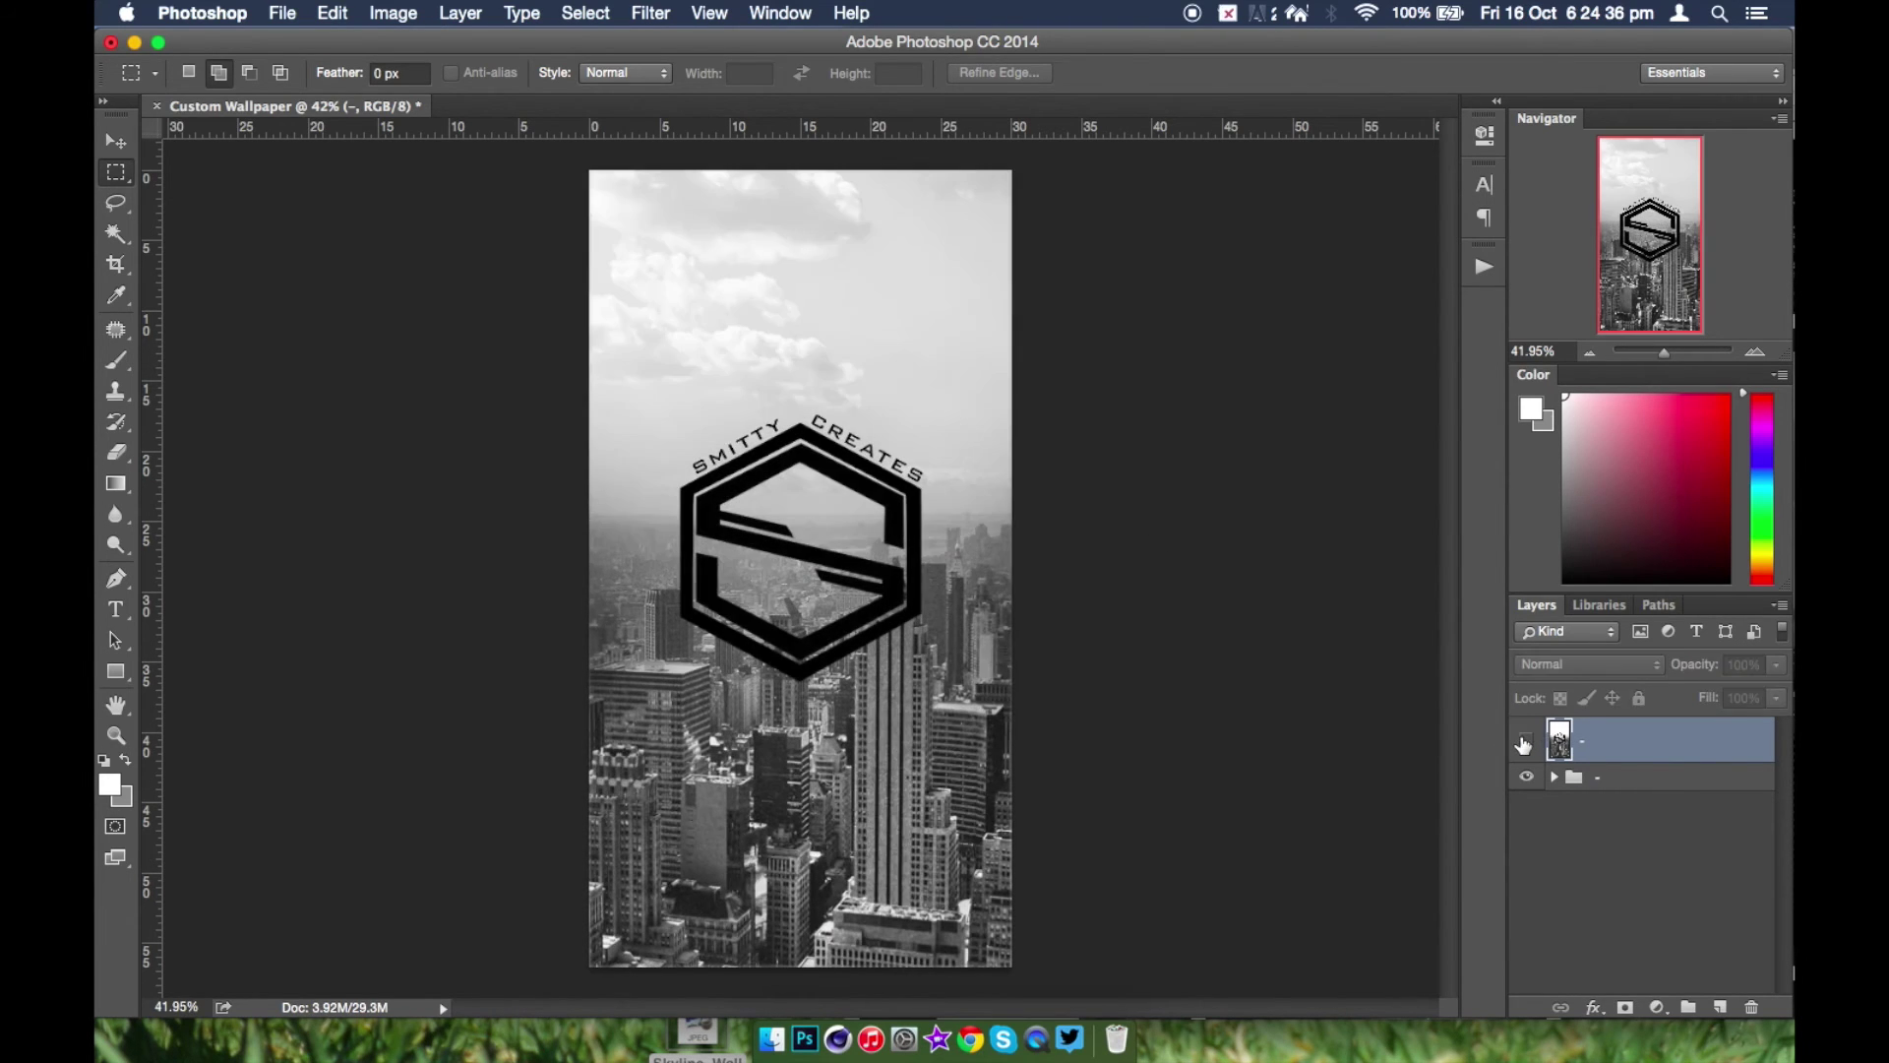
pyautogui.click(1526, 741)
pyautogui.click(1525, 741)
pyautogui.click(1526, 741)
pyautogui.click(1526, 741)
pyautogui.click(1525, 741)
pyautogui.click(1526, 741)
pyautogui.click(1525, 743)
pyautogui.click(1525, 742)
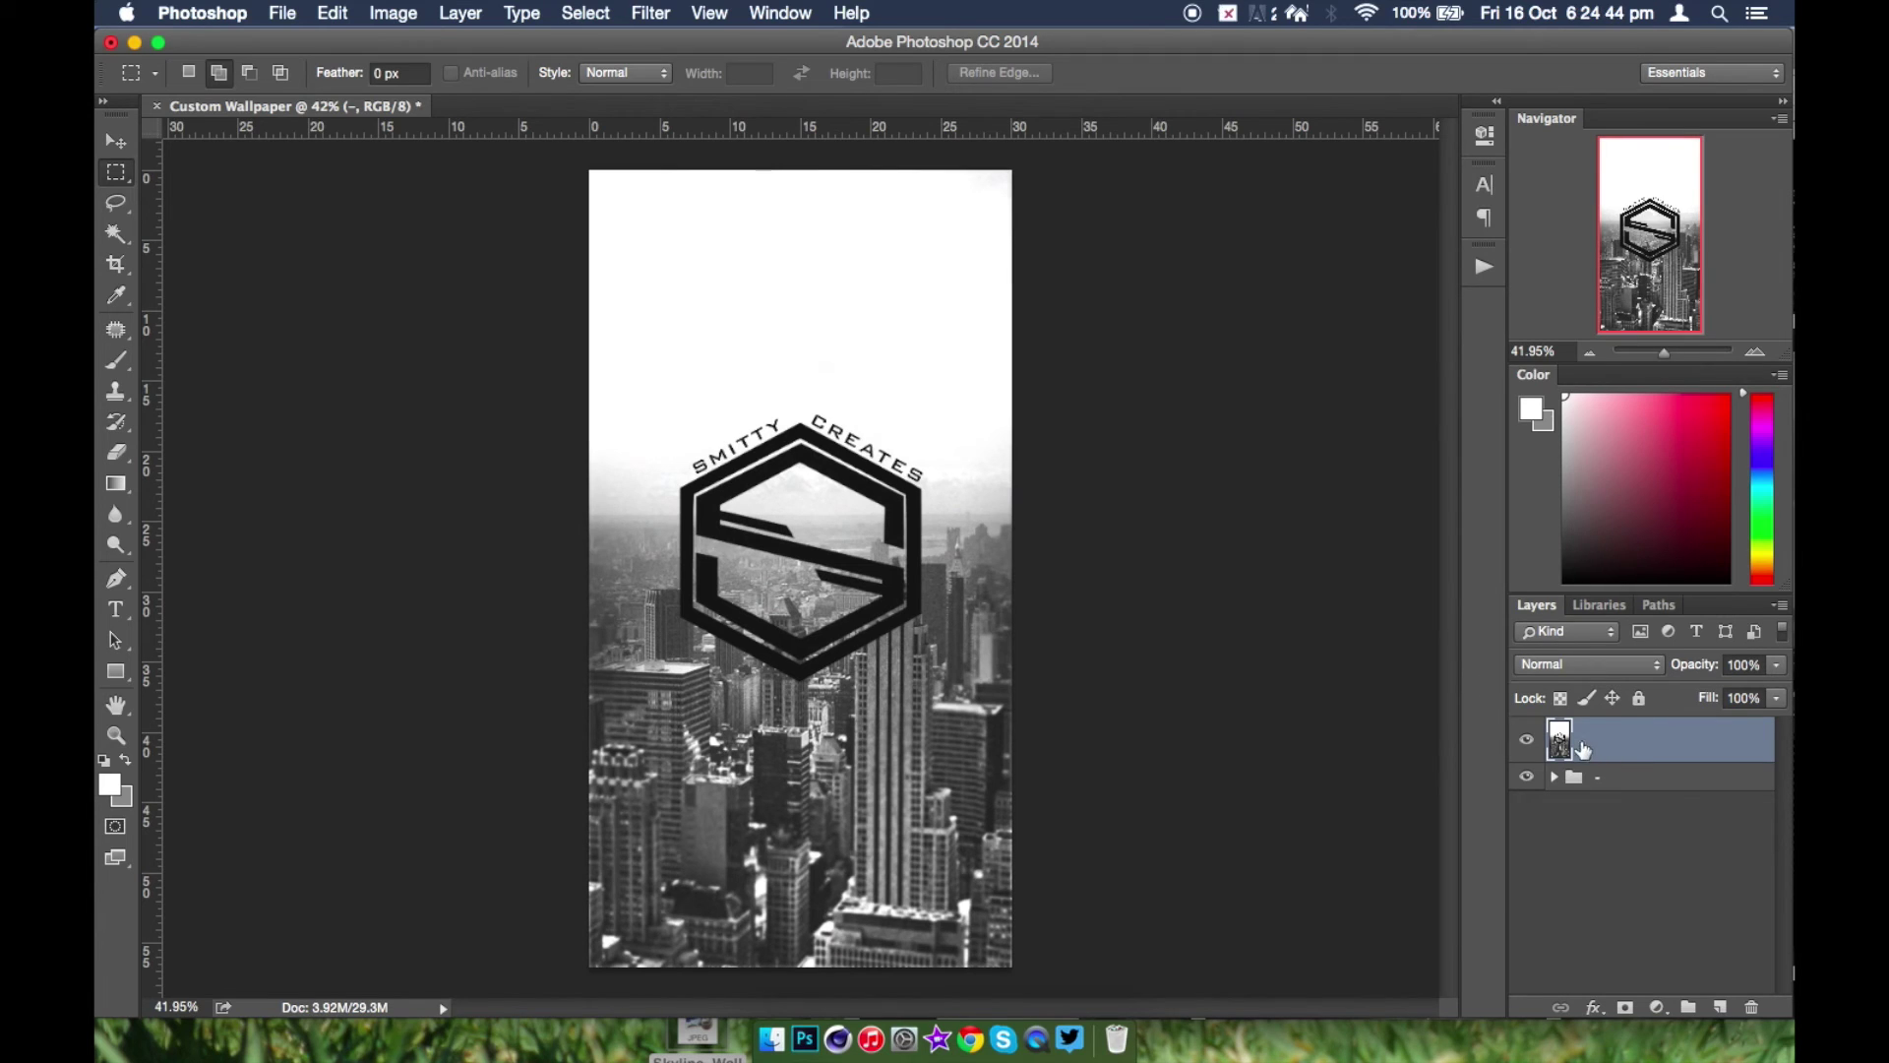
# - Duplicate the city photo Layer 2 from the group and move the copy to the top
pyautogui.click(1554, 779)
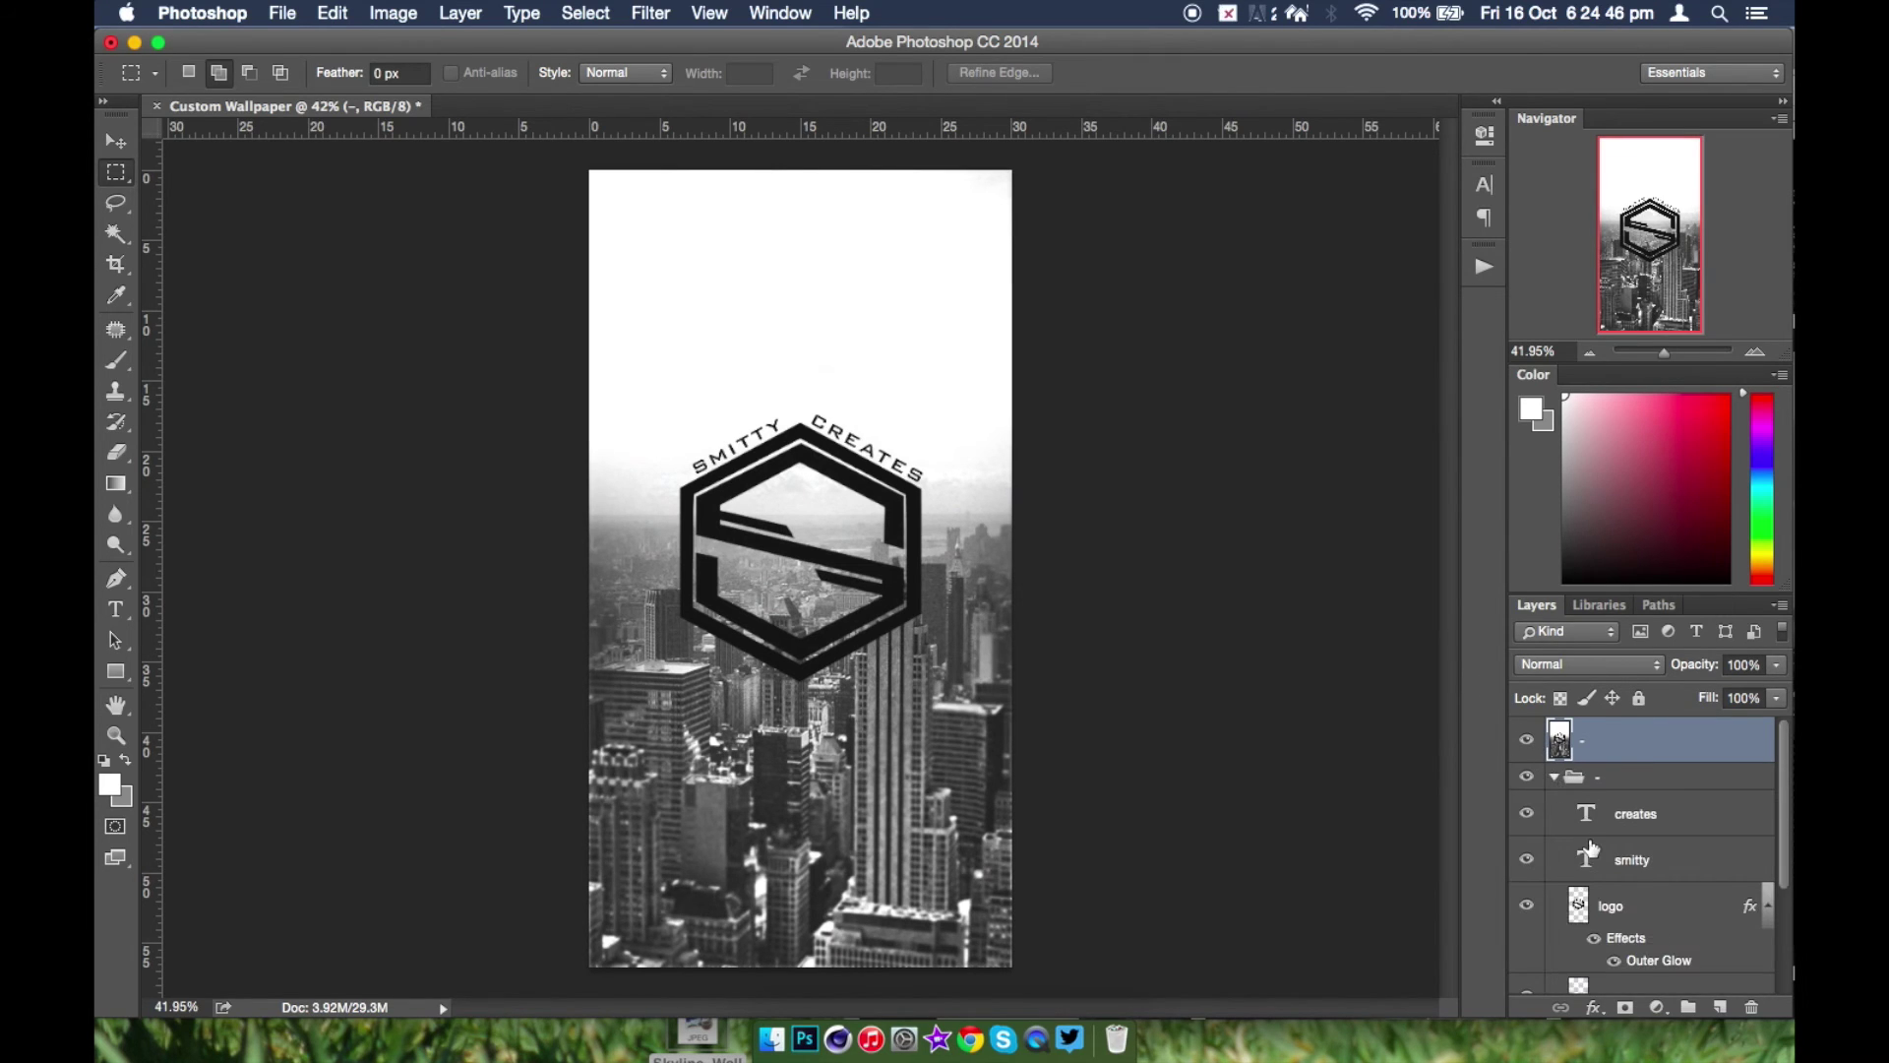
pyautogui.scroll(-3, 1590, 848)
pyautogui.click(1639, 885)
pyautogui.press('super+j')
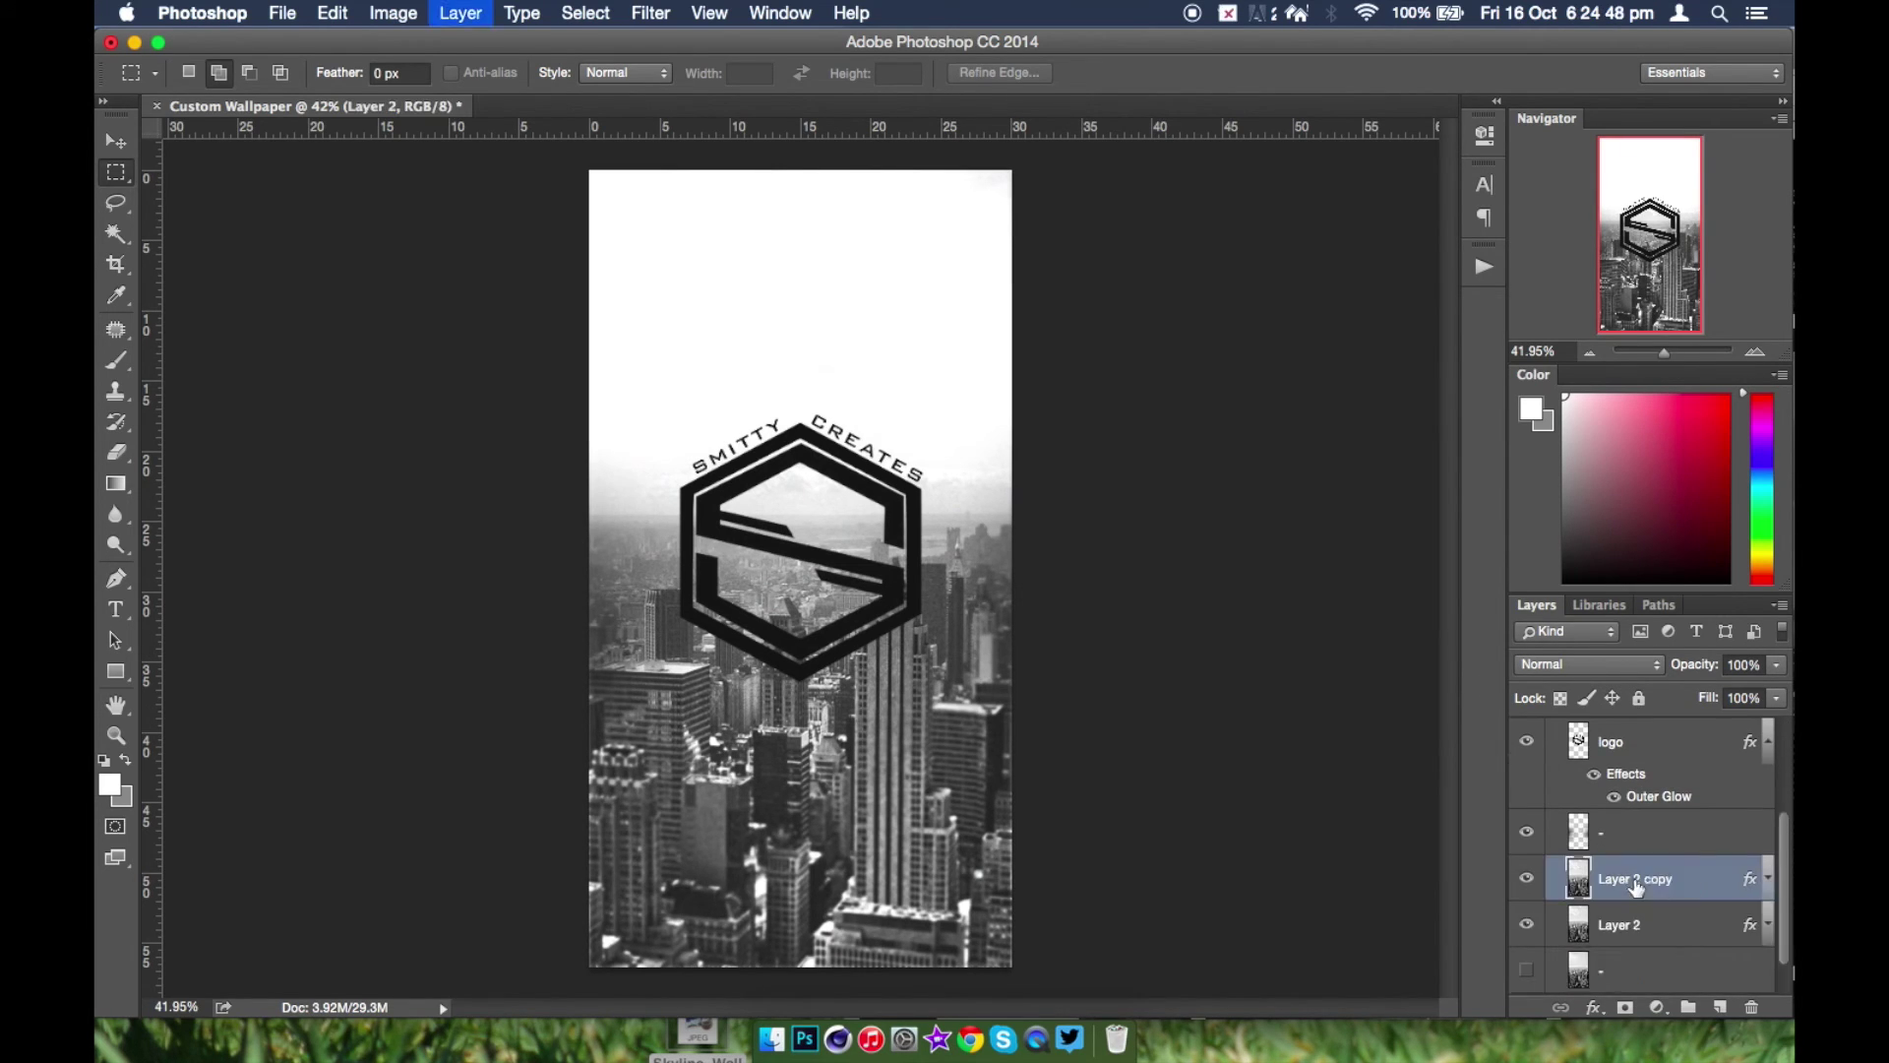
pyautogui.moveTo(1637, 880); pyautogui.dragTo(1641, 728)
pyautogui.click(1553, 824)
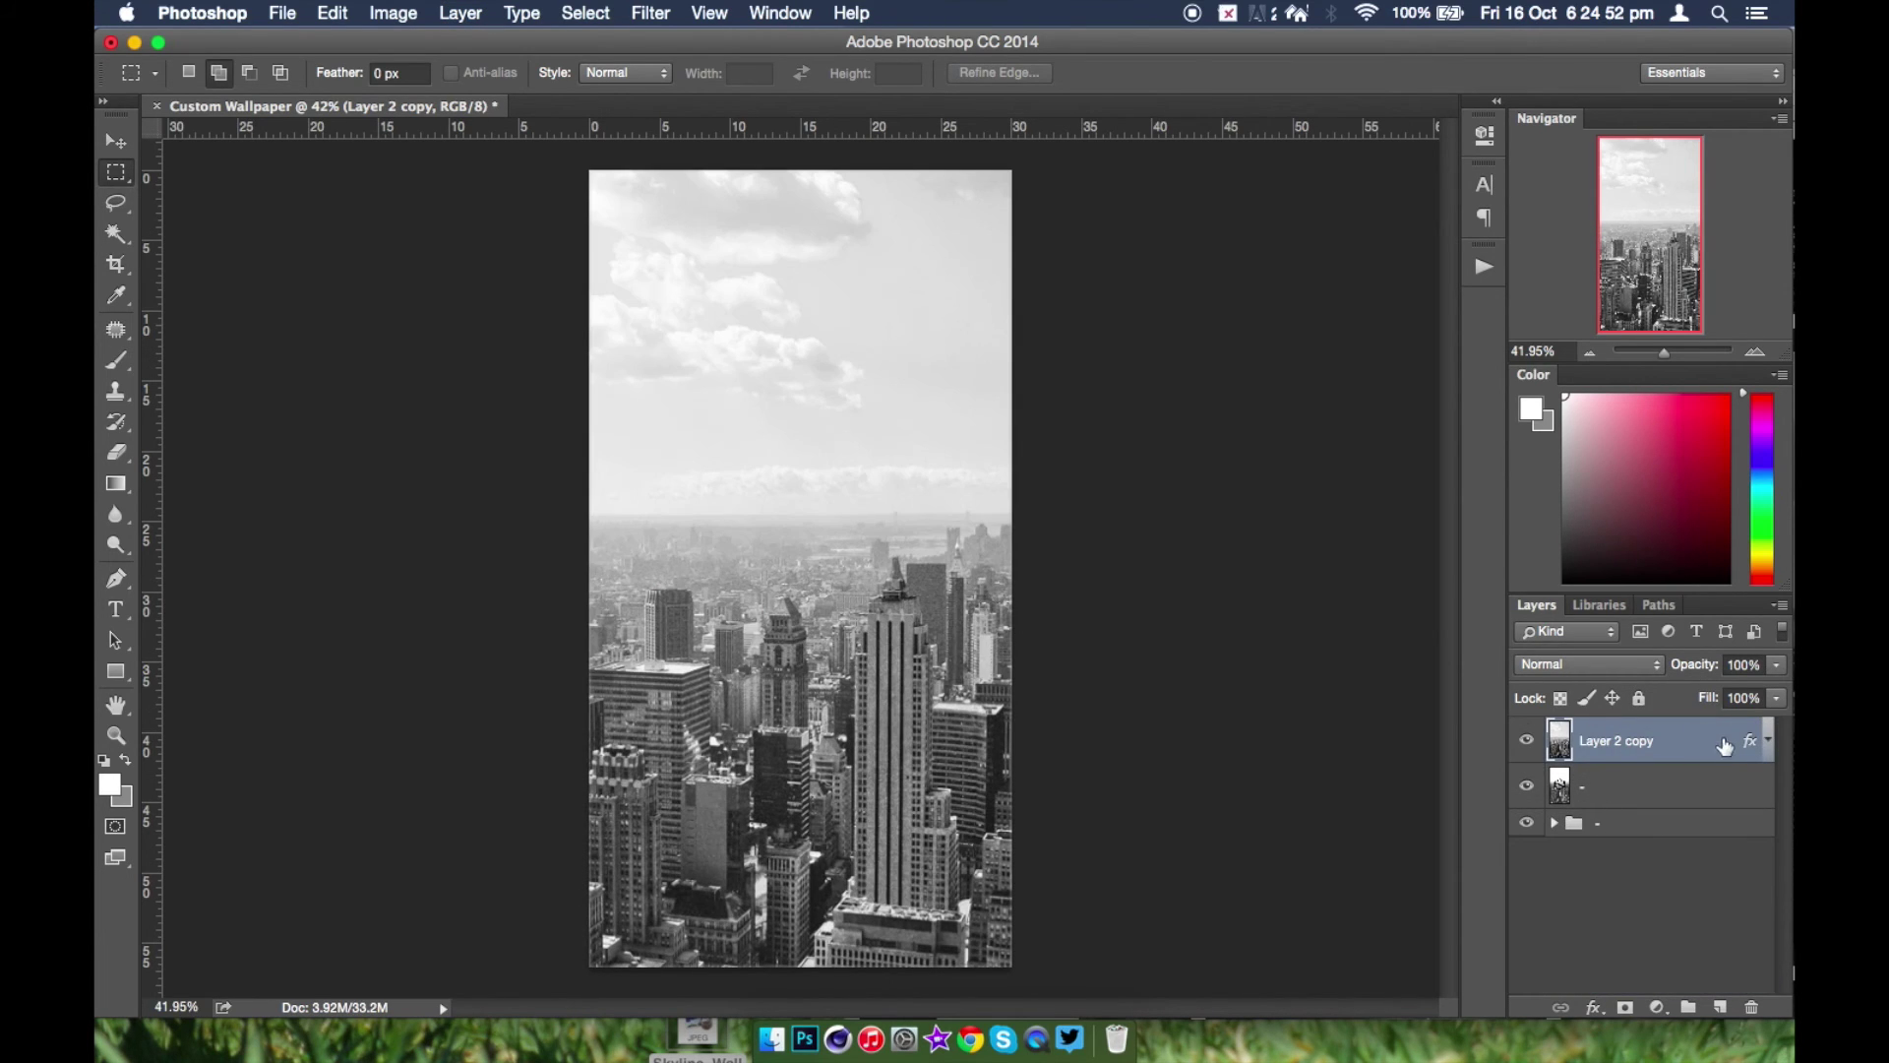
# - Turn off Layer 2 copy's Inner Glow and Gradient Overlay effects and hide the layer
pyautogui.click(1756, 750)
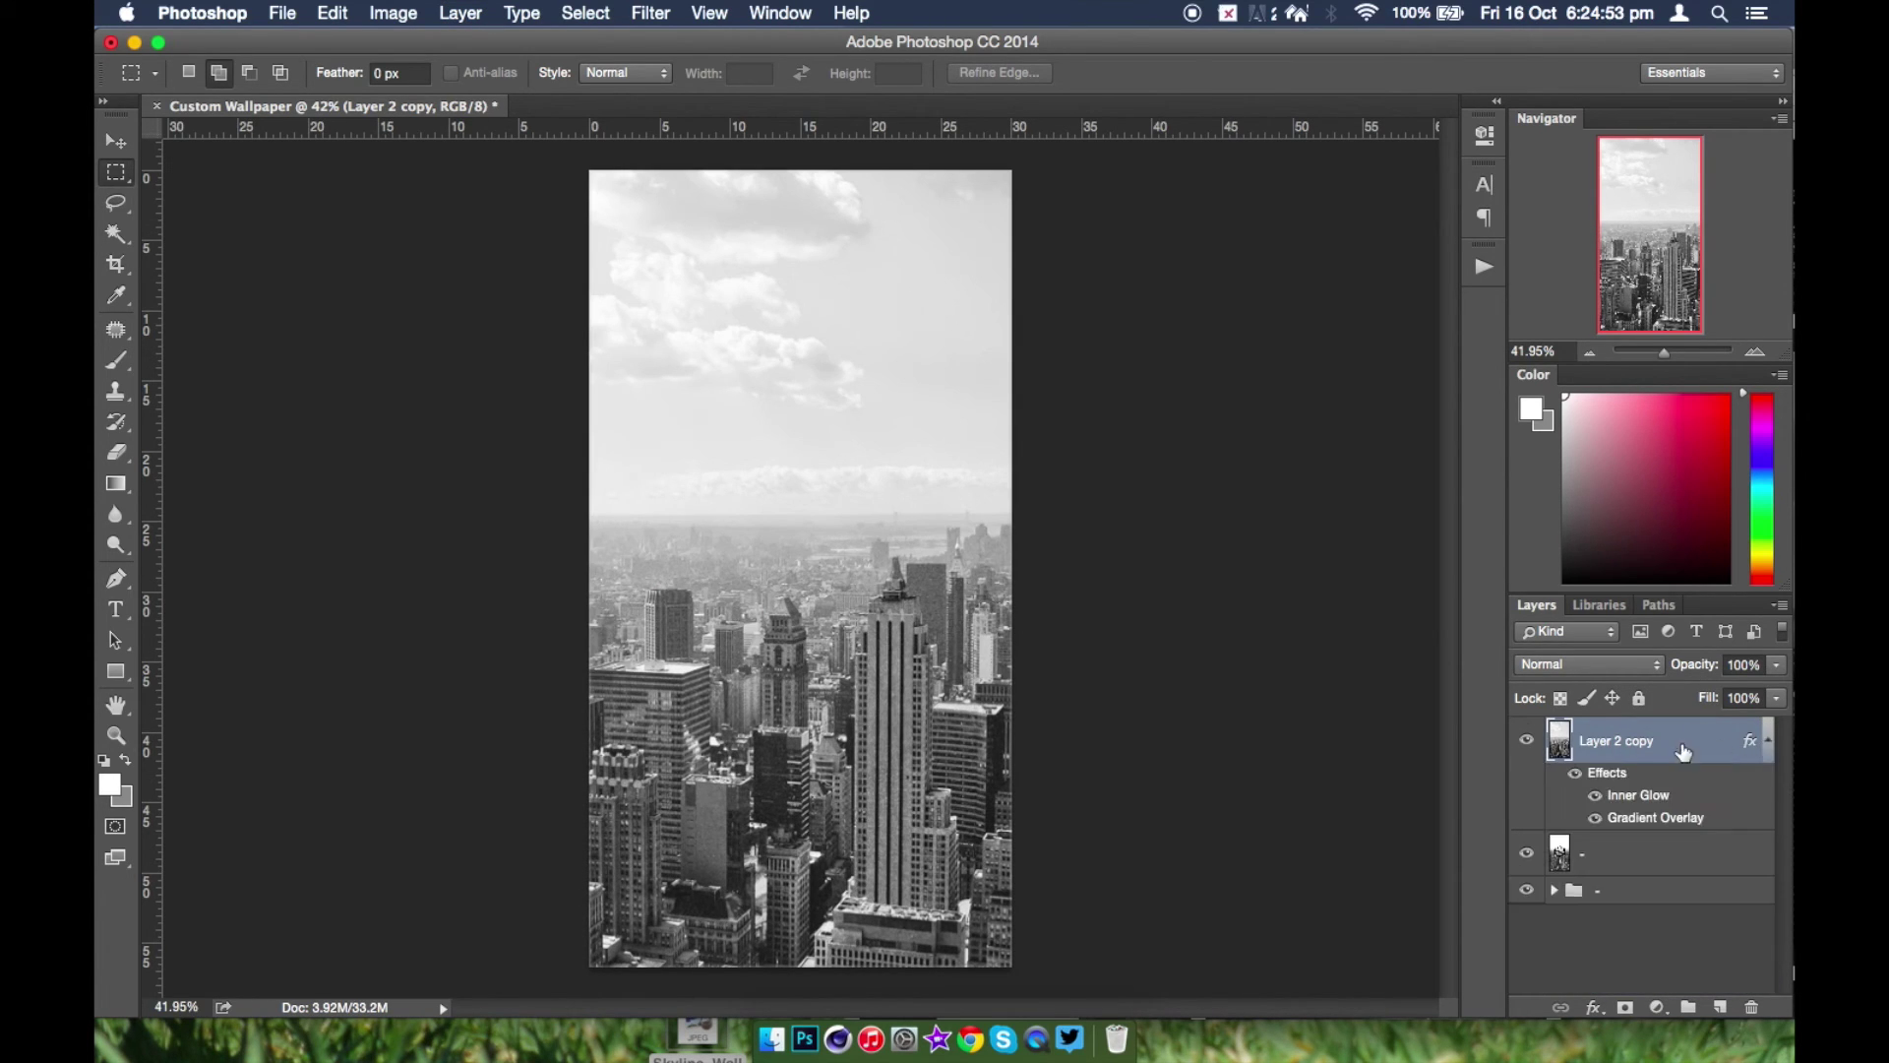
pyautogui.click(1574, 775)
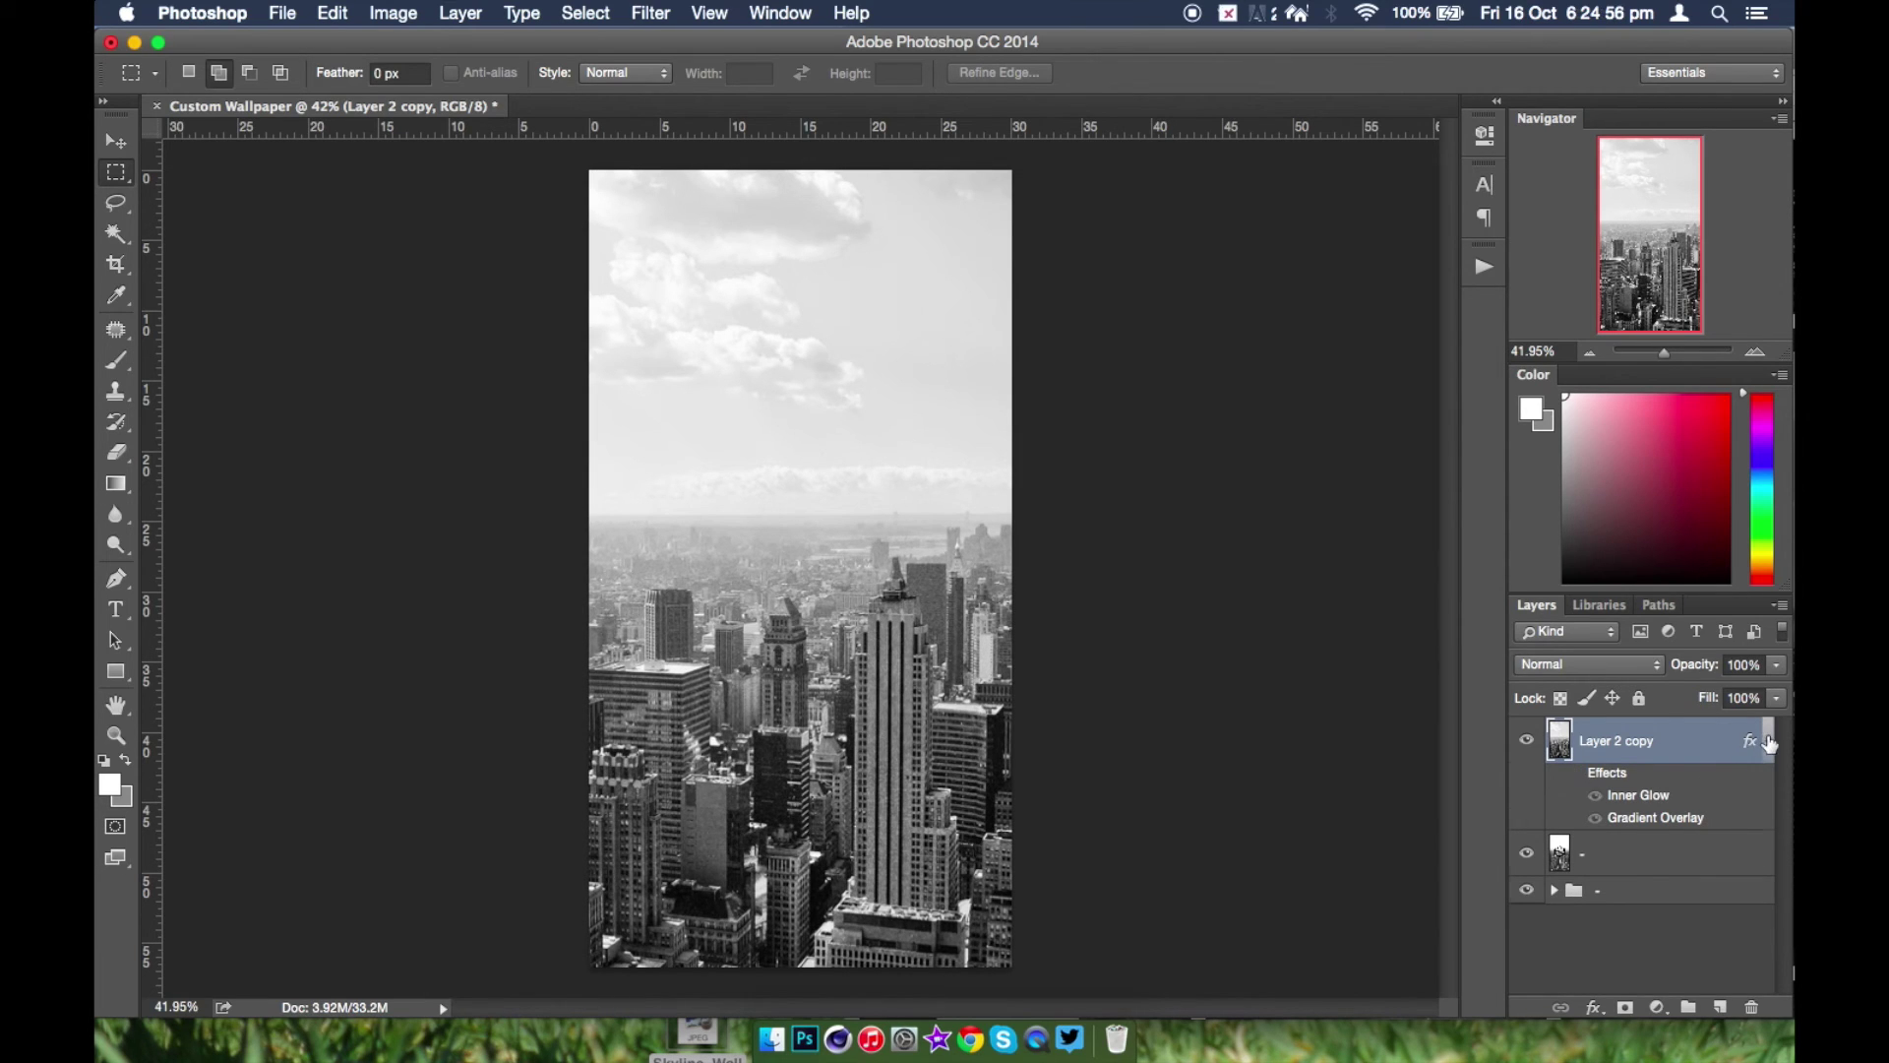
pyautogui.click(1768, 740)
pyautogui.click(1526, 741)
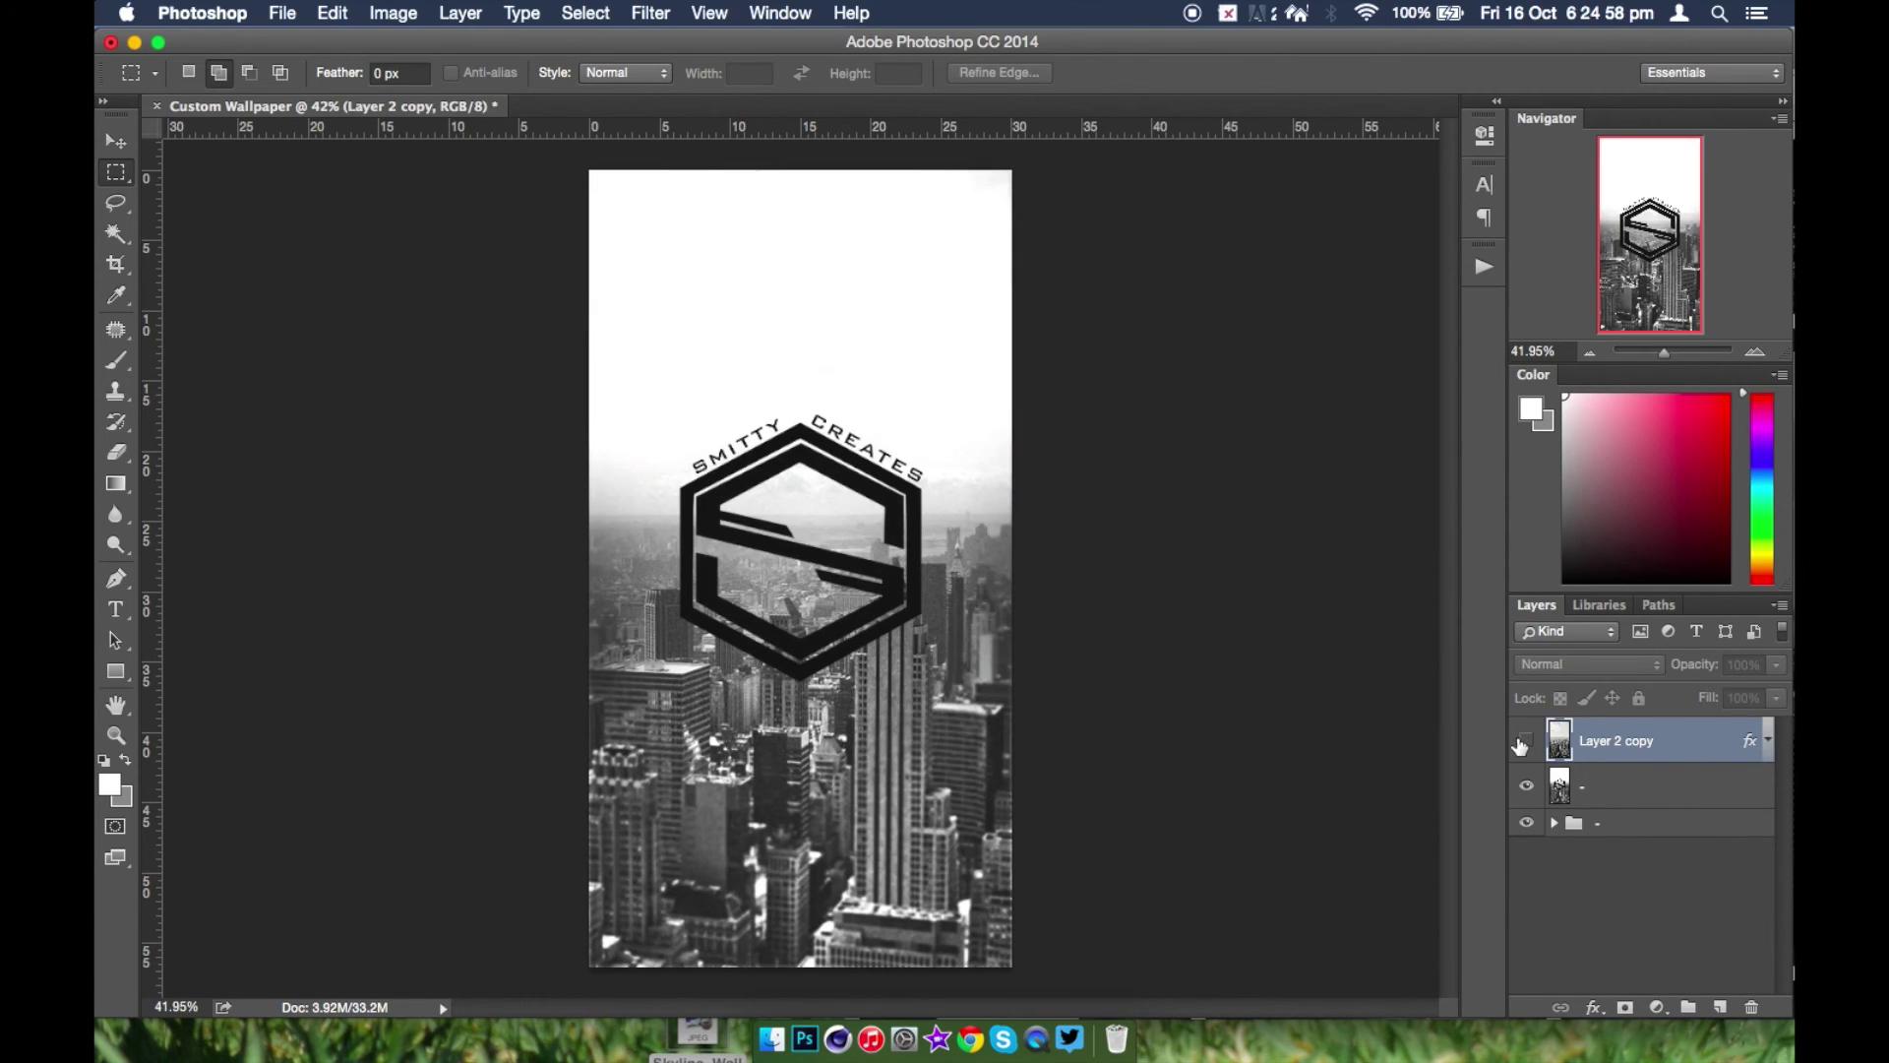
pyautogui.click(117, 197)
# - Trace a Polygonal Lasso selection of the sky above the horizon, excluding the SMITTY CREATES arch
pyautogui.click(183, 216)
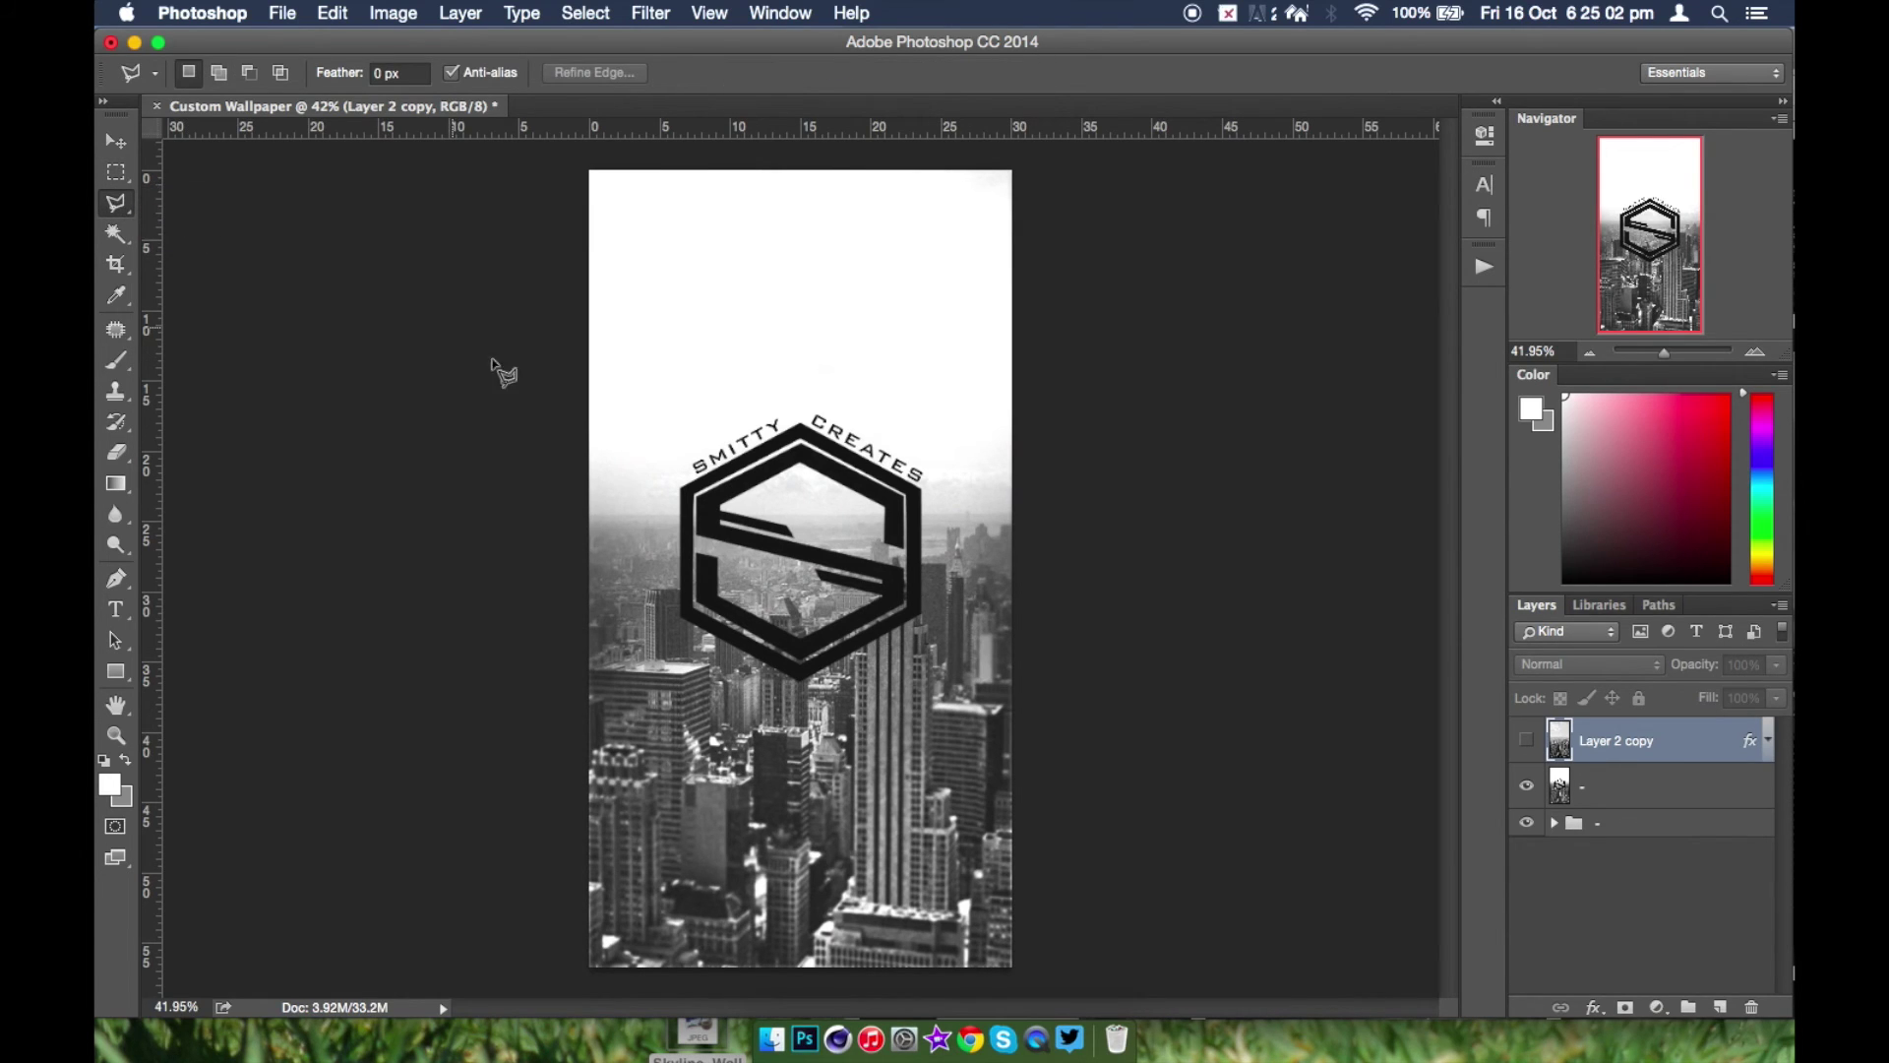
pyautogui.click(582, 517)
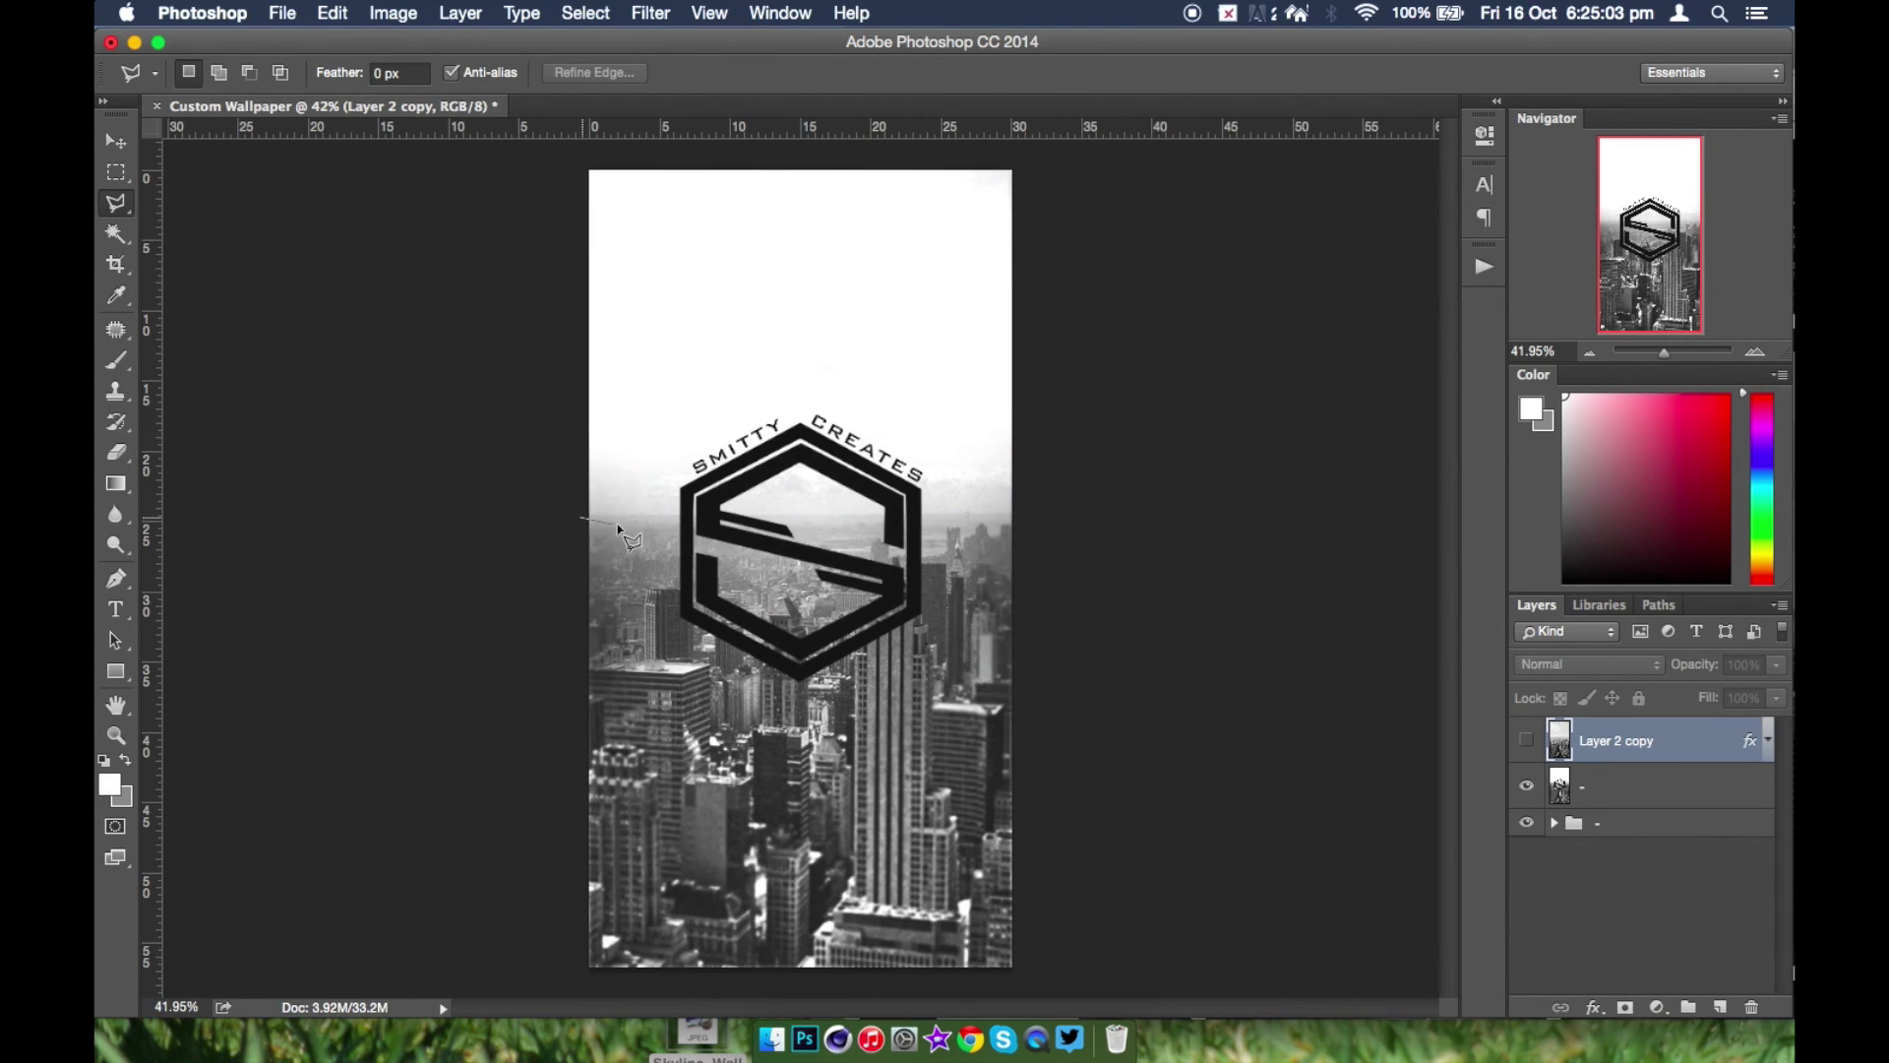
pyautogui.click(679, 517)
pyautogui.click(679, 483)
pyautogui.click(688, 470)
pyautogui.click(688, 446)
pyautogui.click(797, 403)
pyautogui.click(848, 405)
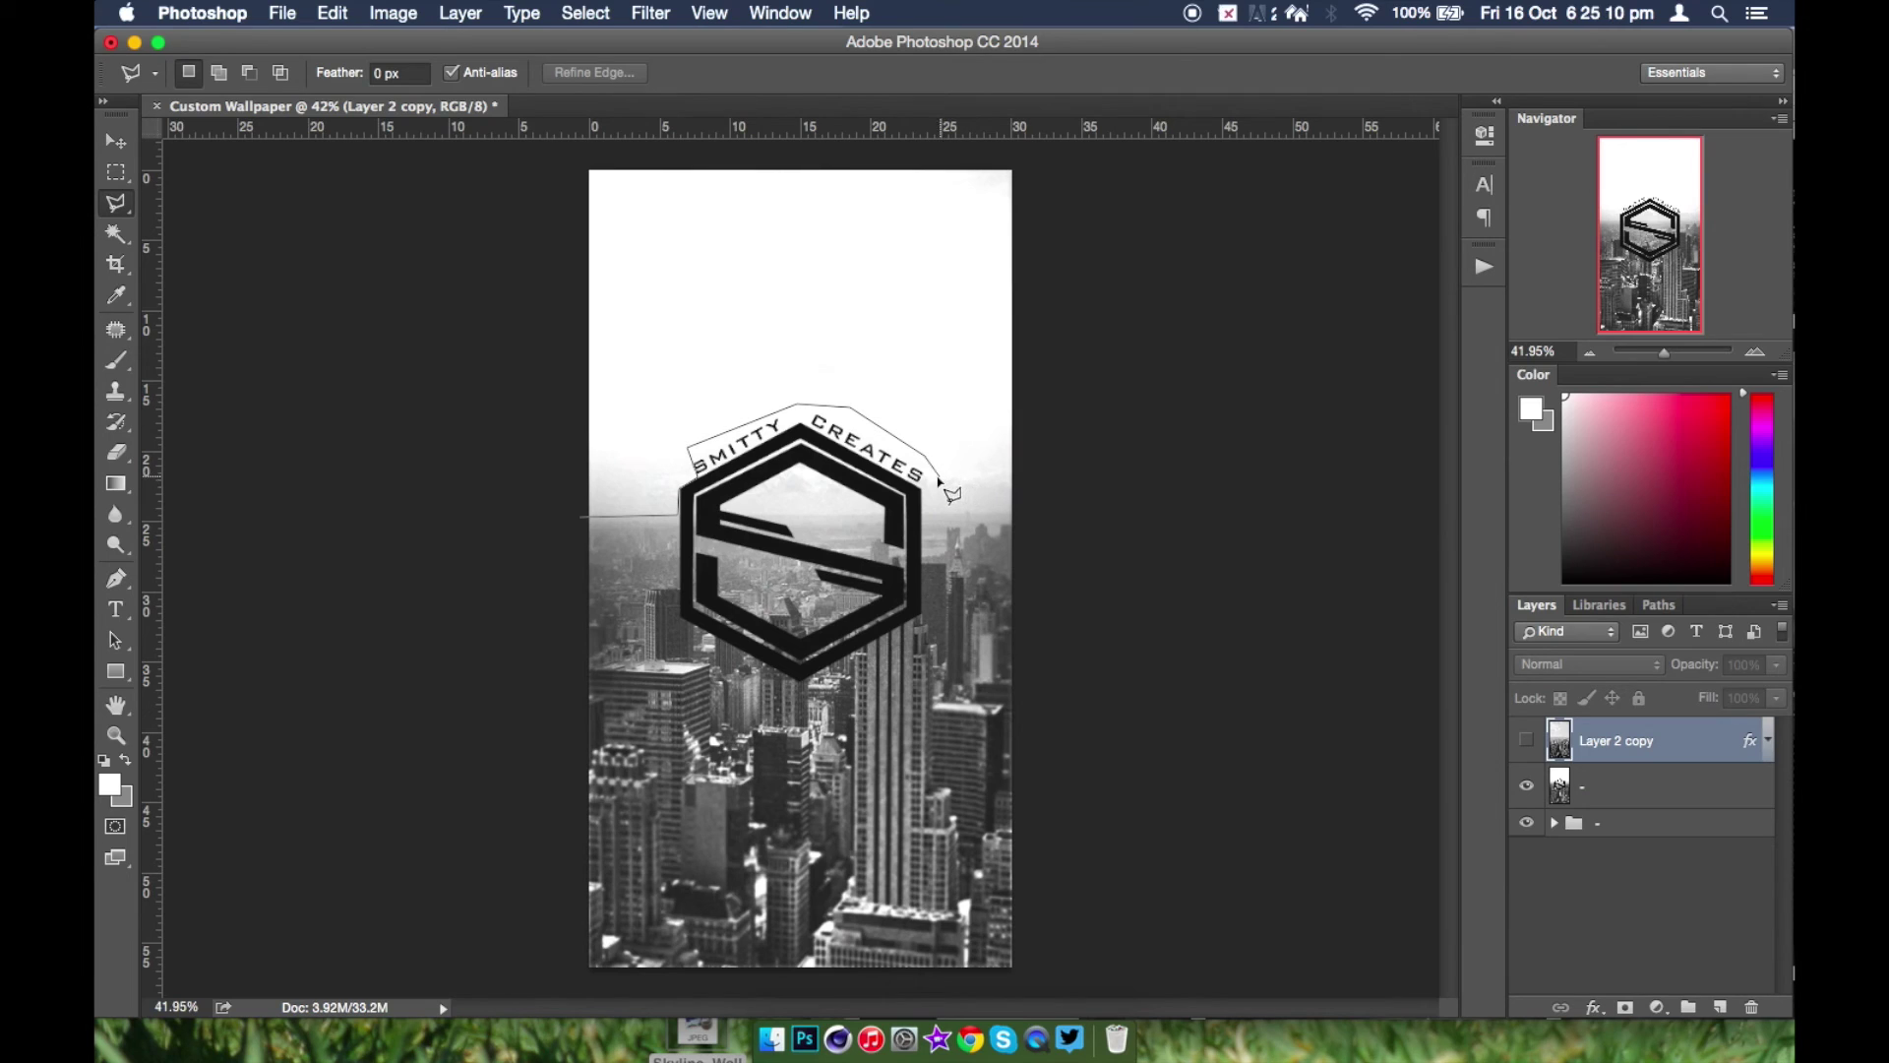
pyautogui.click(933, 474)
pyautogui.click(923, 516)
pyautogui.click(498, 169)
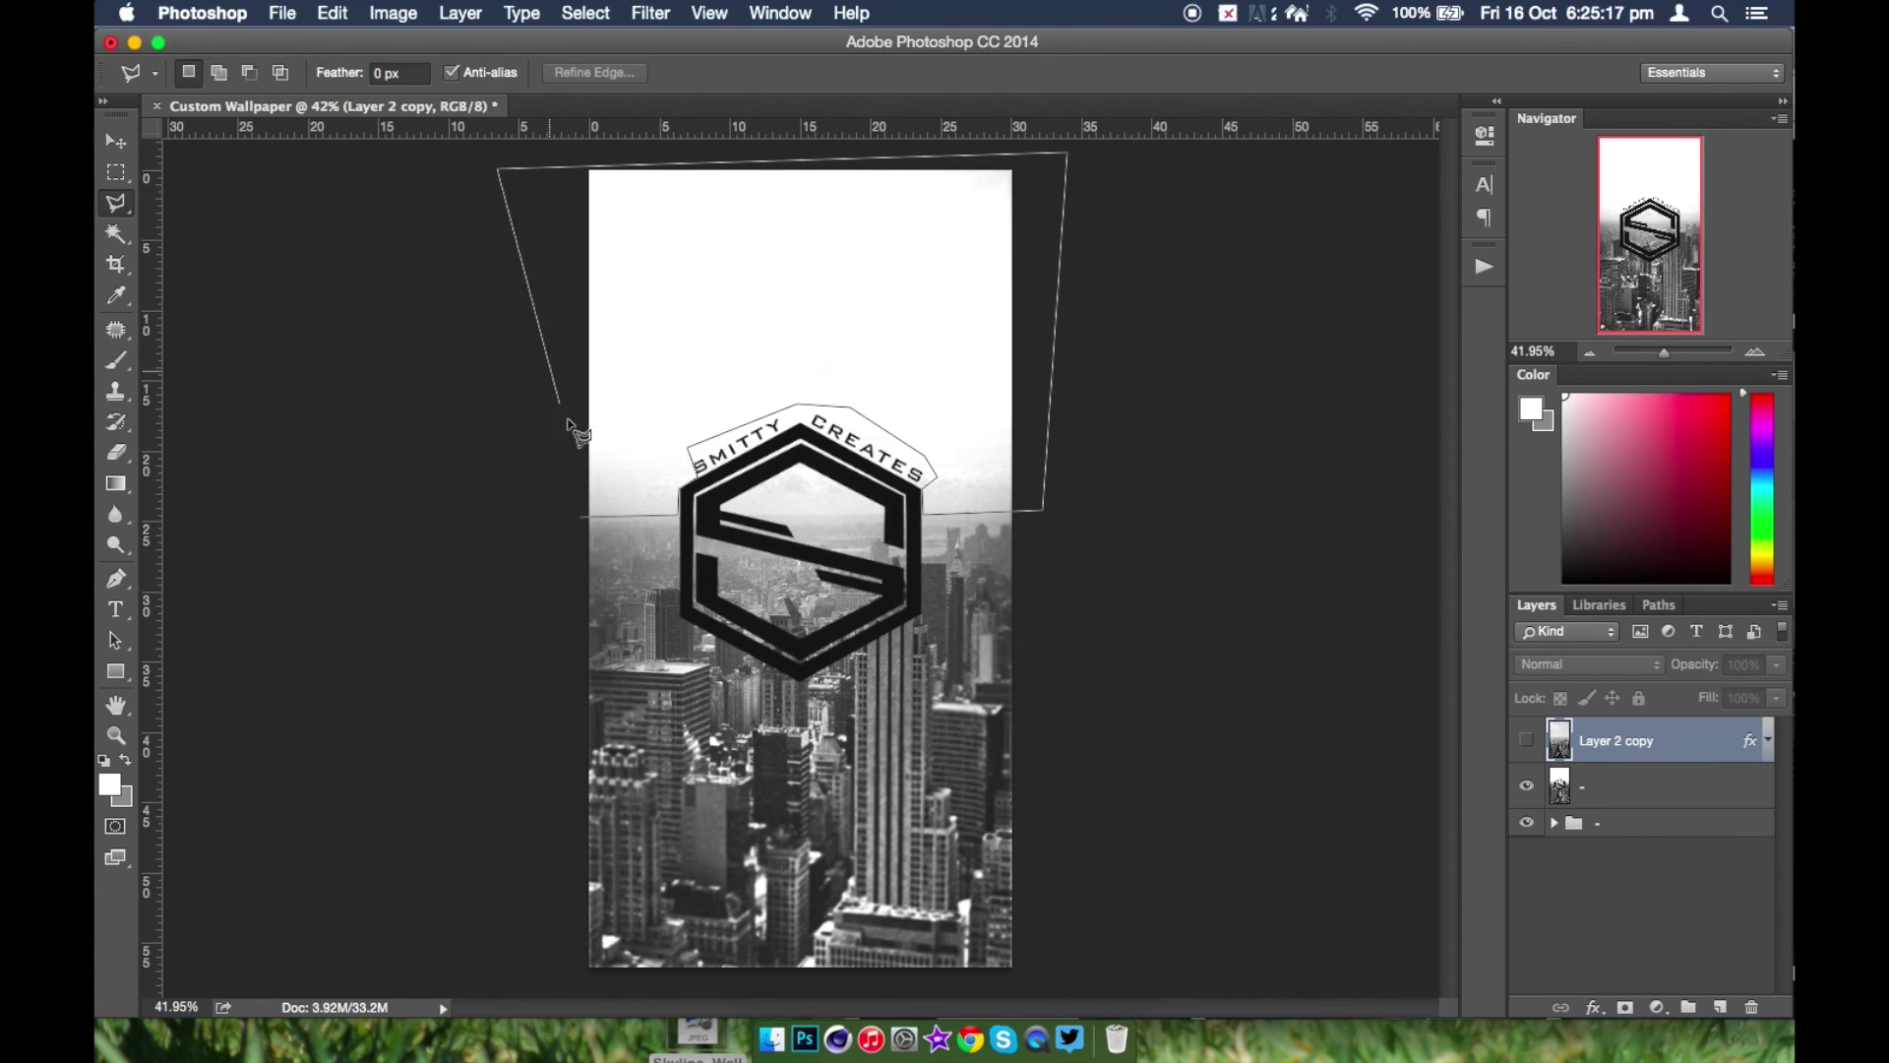
pyautogui.click(585, 521)
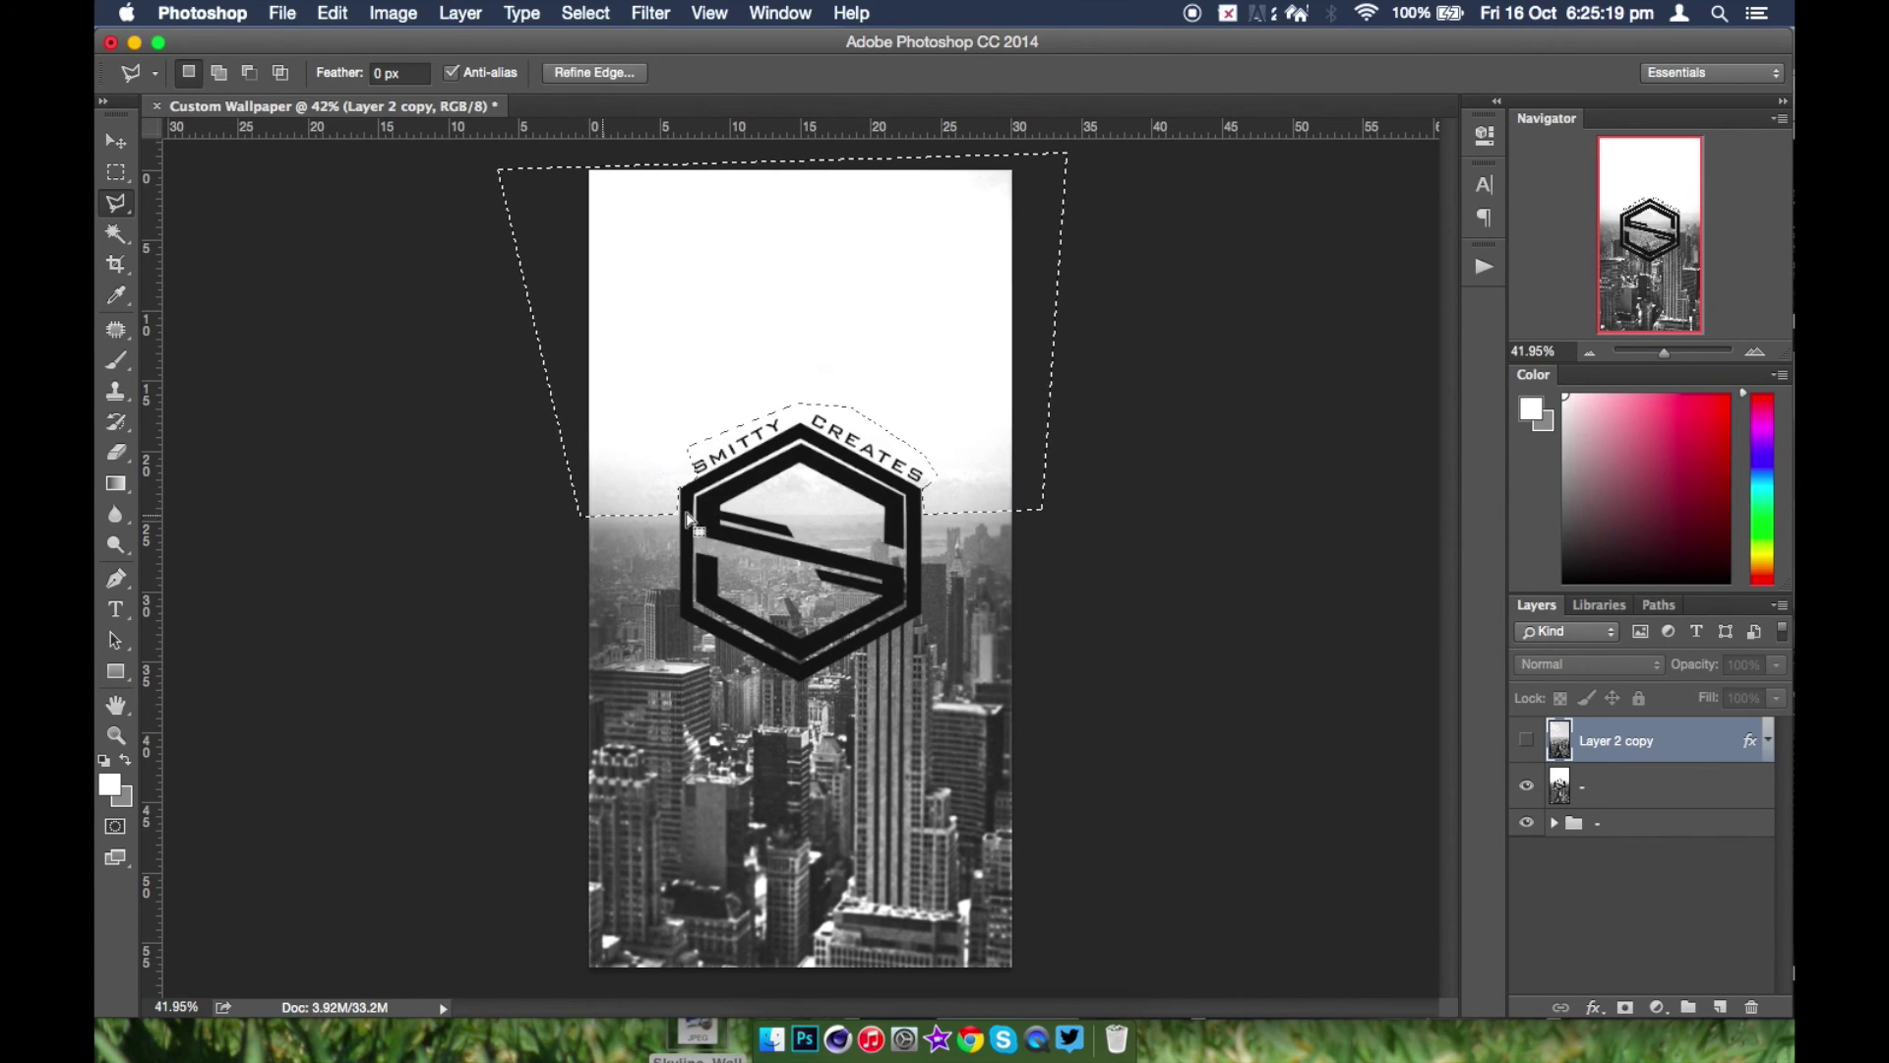
# - Copy the selected sky from Layer 2 copy to a new Layer 3, hide the copy, and nudge it up
pyautogui.click(1525, 740)
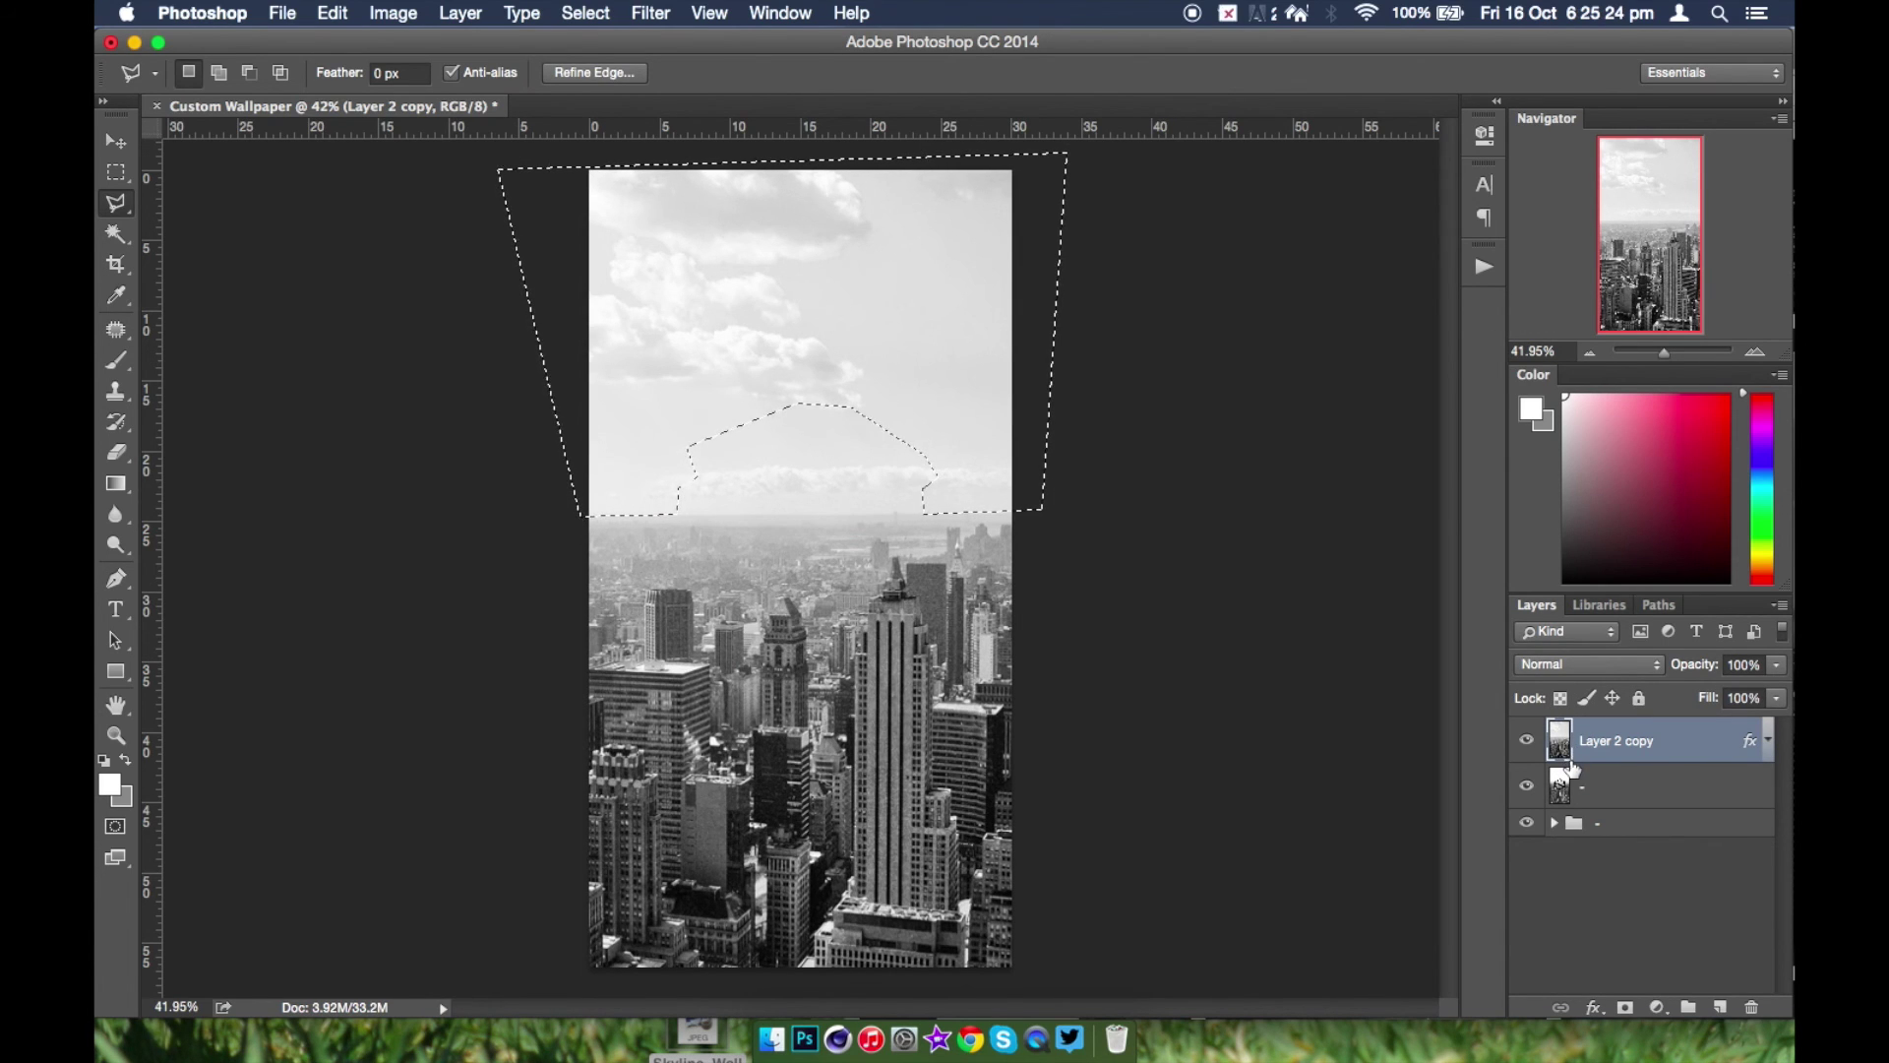
pyautogui.press('super+c')
pyautogui.press('super+v')
pyautogui.click(1527, 787)
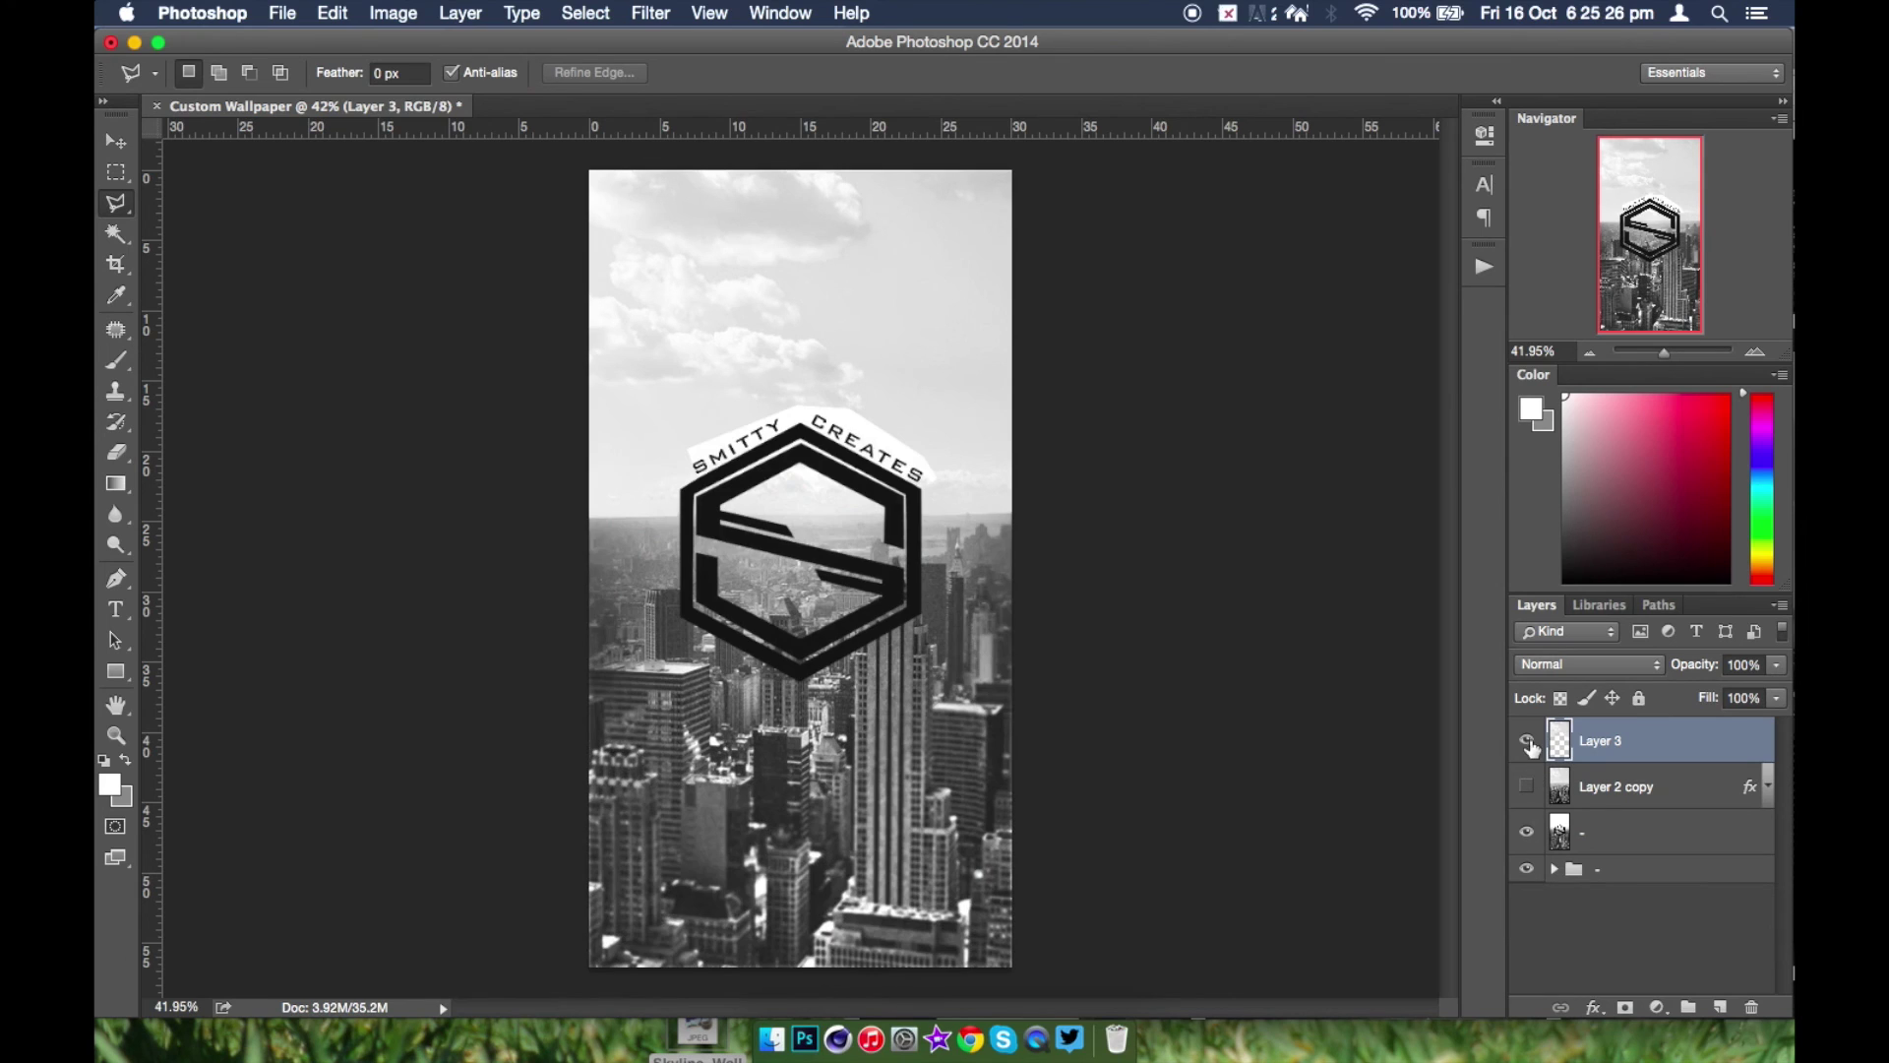
pyautogui.press('v')
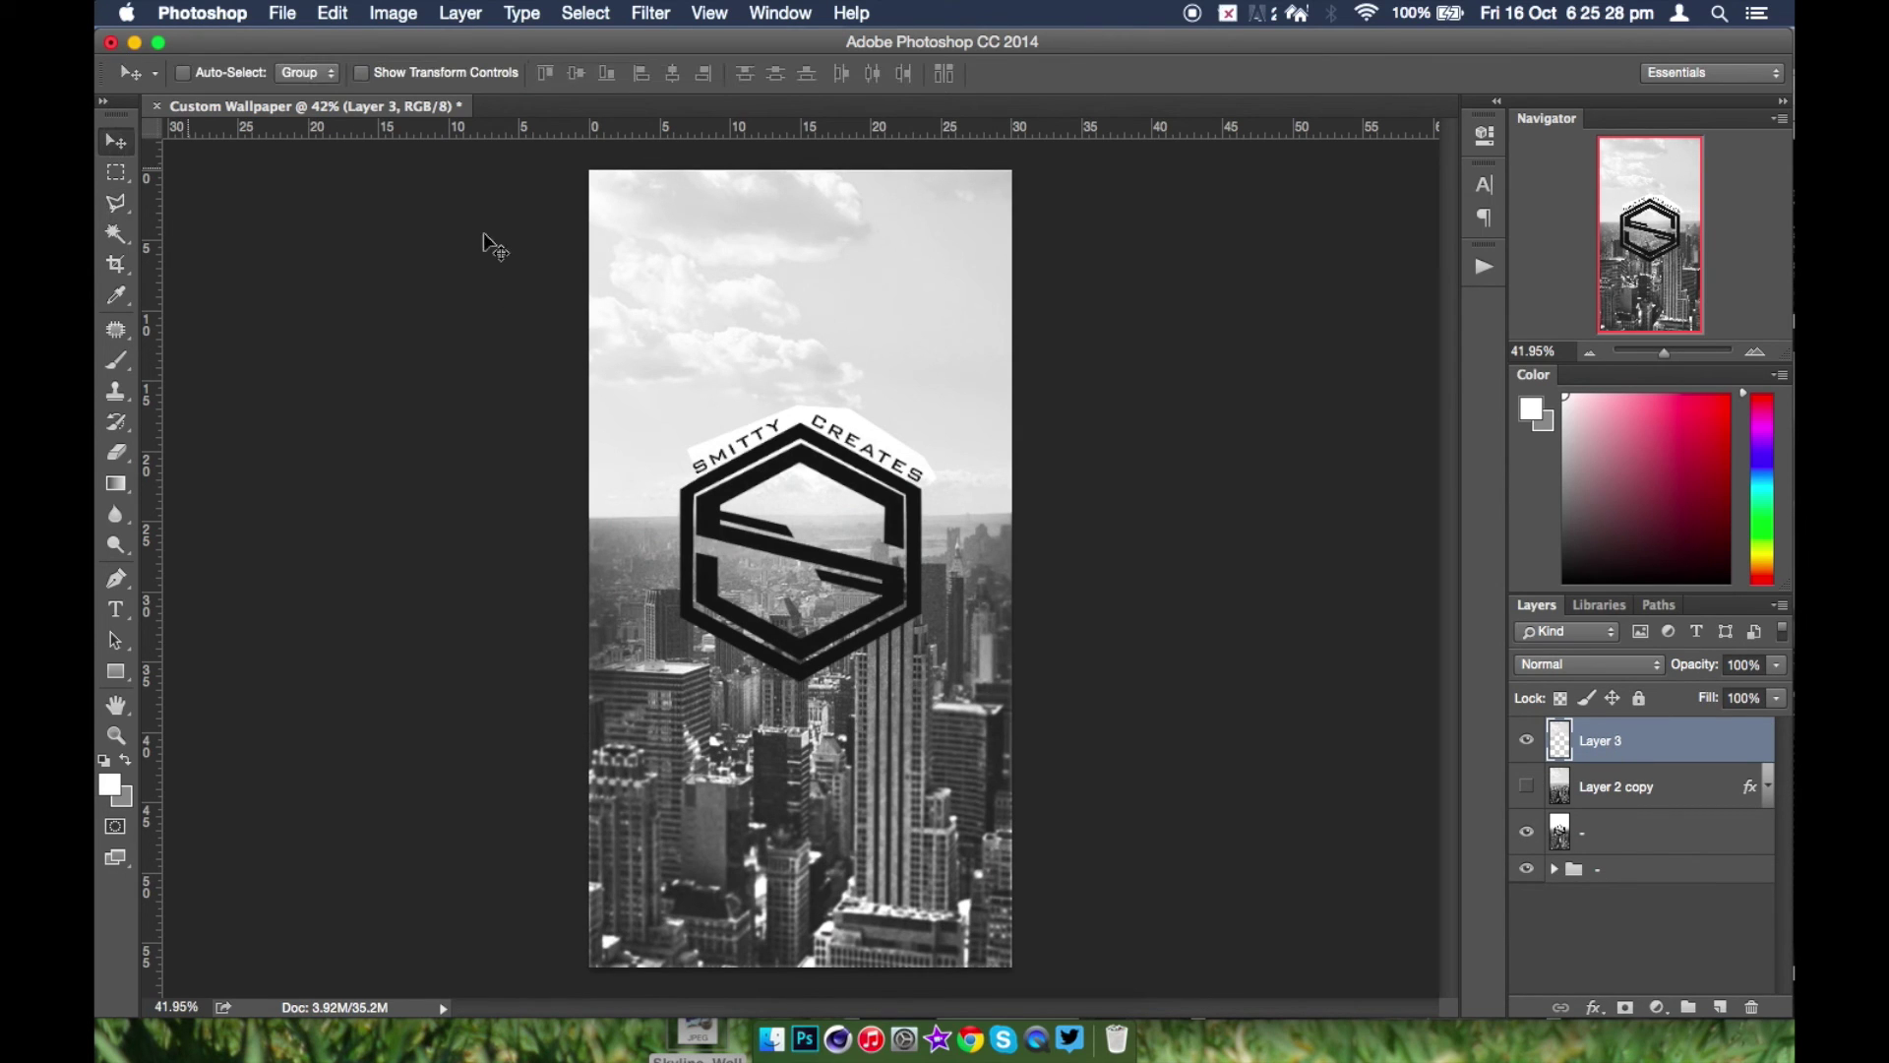
pyautogui.moveTo(701, 304)
pyautogui.mouseDown()
pyautogui.moveTo(703, 283)
pyautogui.moveTo(698, 298)
pyautogui.mouseUp()
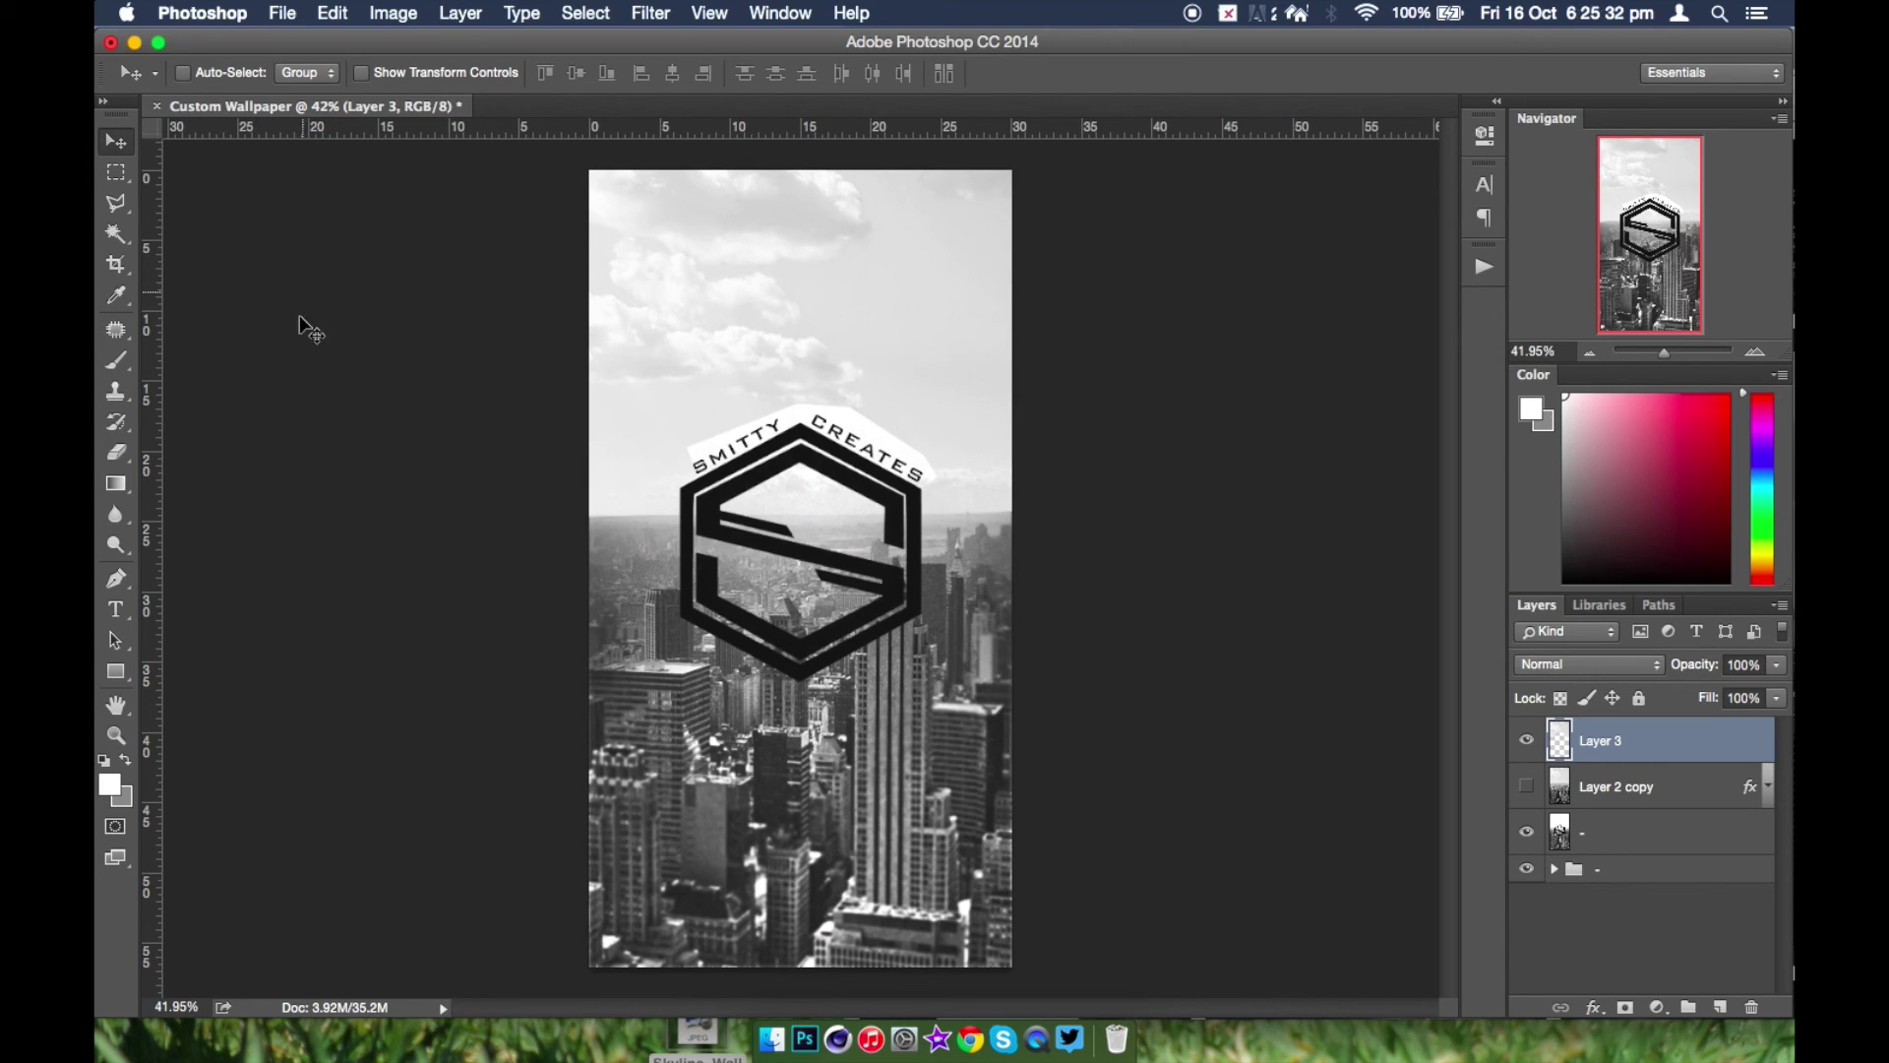
# - Compare layer visibility, then drag Layer 3 below Layer 2 copy and show Layer 2 copy again
pyautogui.click(1527, 743)
pyautogui.click(1527, 743)
pyautogui.click(1527, 743)
pyautogui.click(1526, 787)
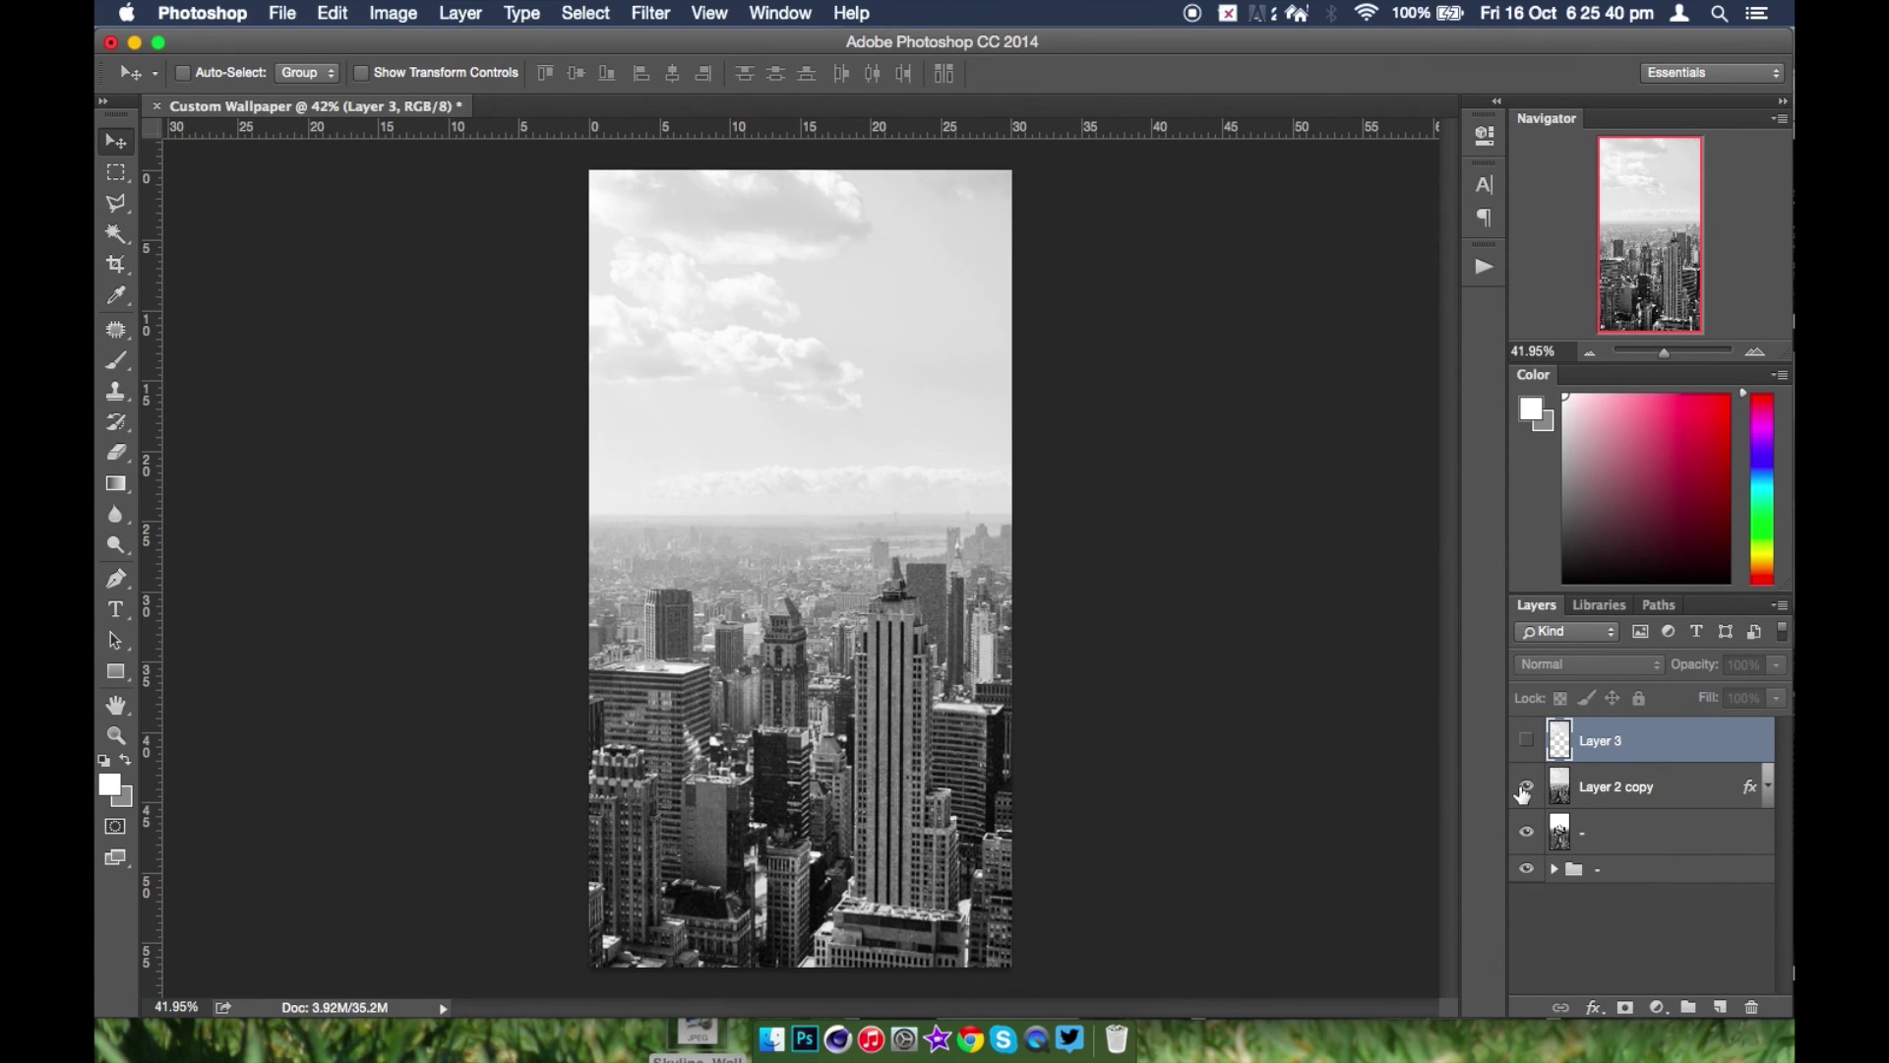
pyautogui.click(1526, 787)
pyautogui.click(1526, 787)
pyautogui.doubleClick(1526, 787)
pyautogui.click(1526, 787)
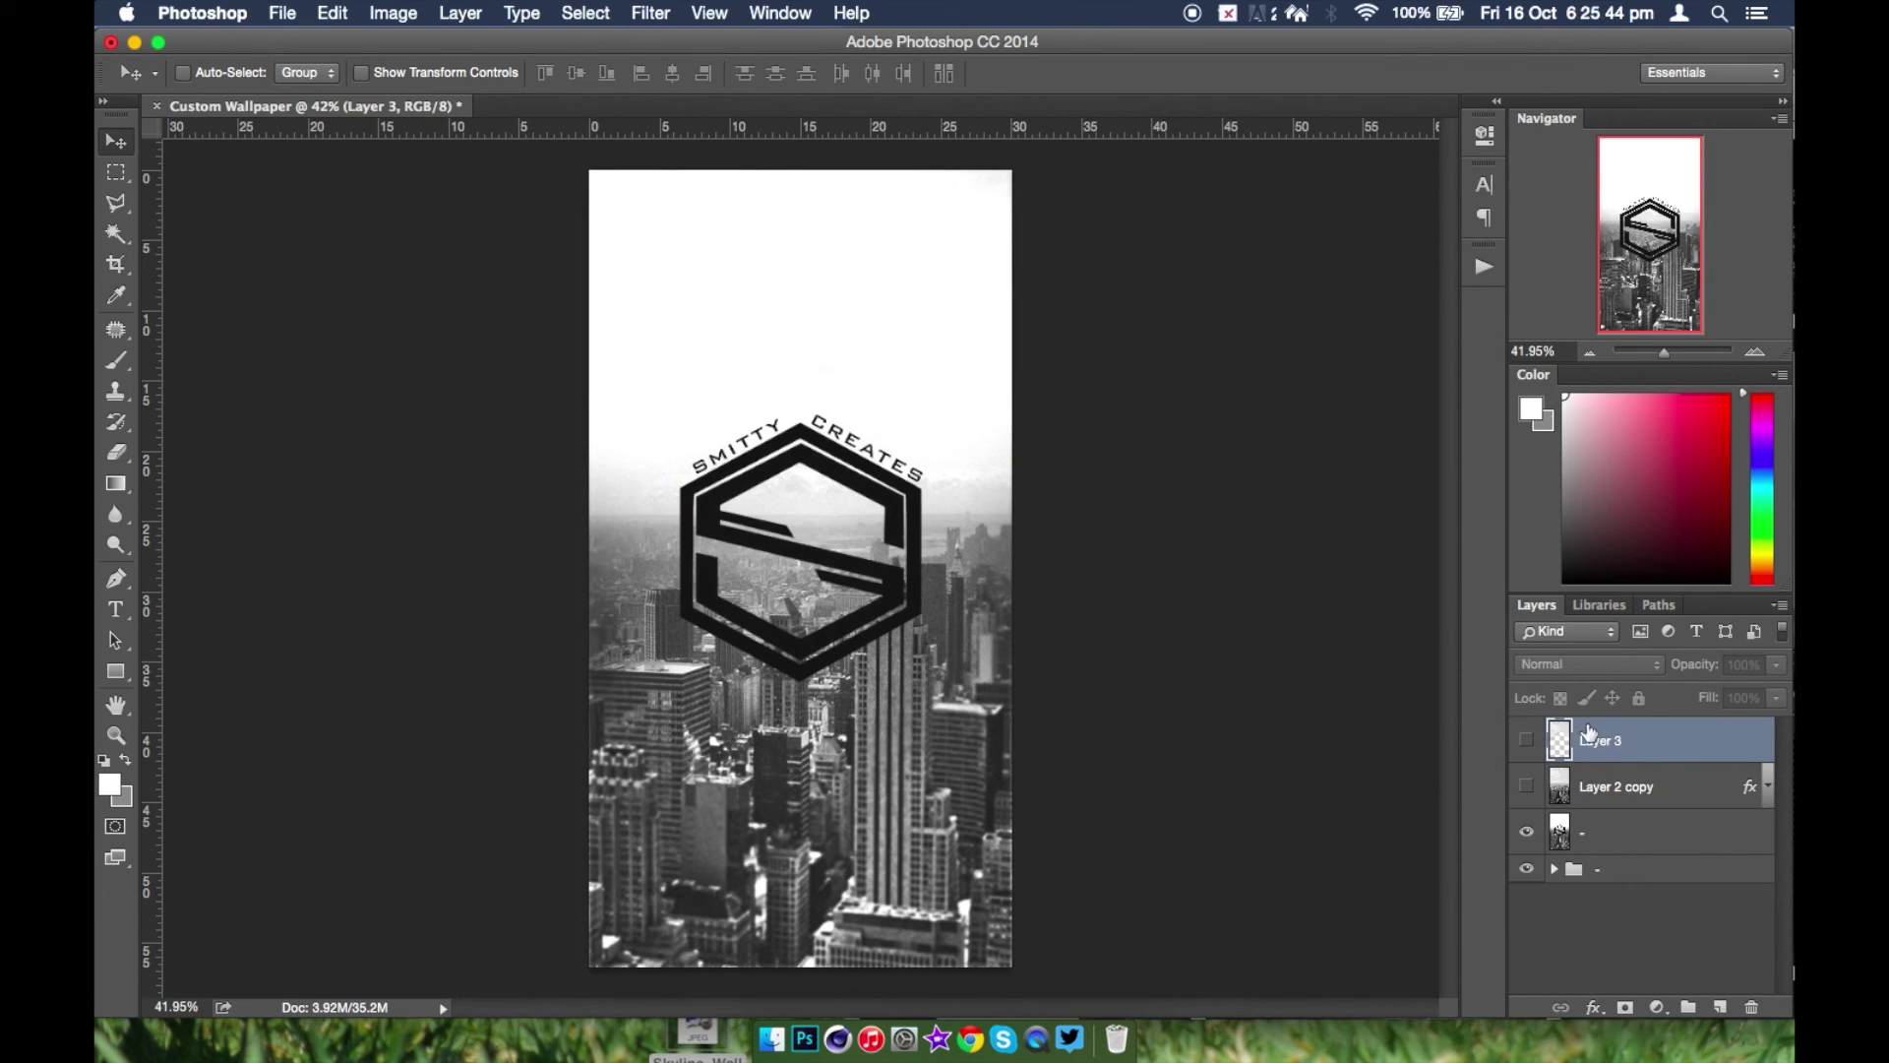
pyautogui.click(1526, 736)
pyautogui.moveTo(1602, 742); pyautogui.dragTo(1599, 804)
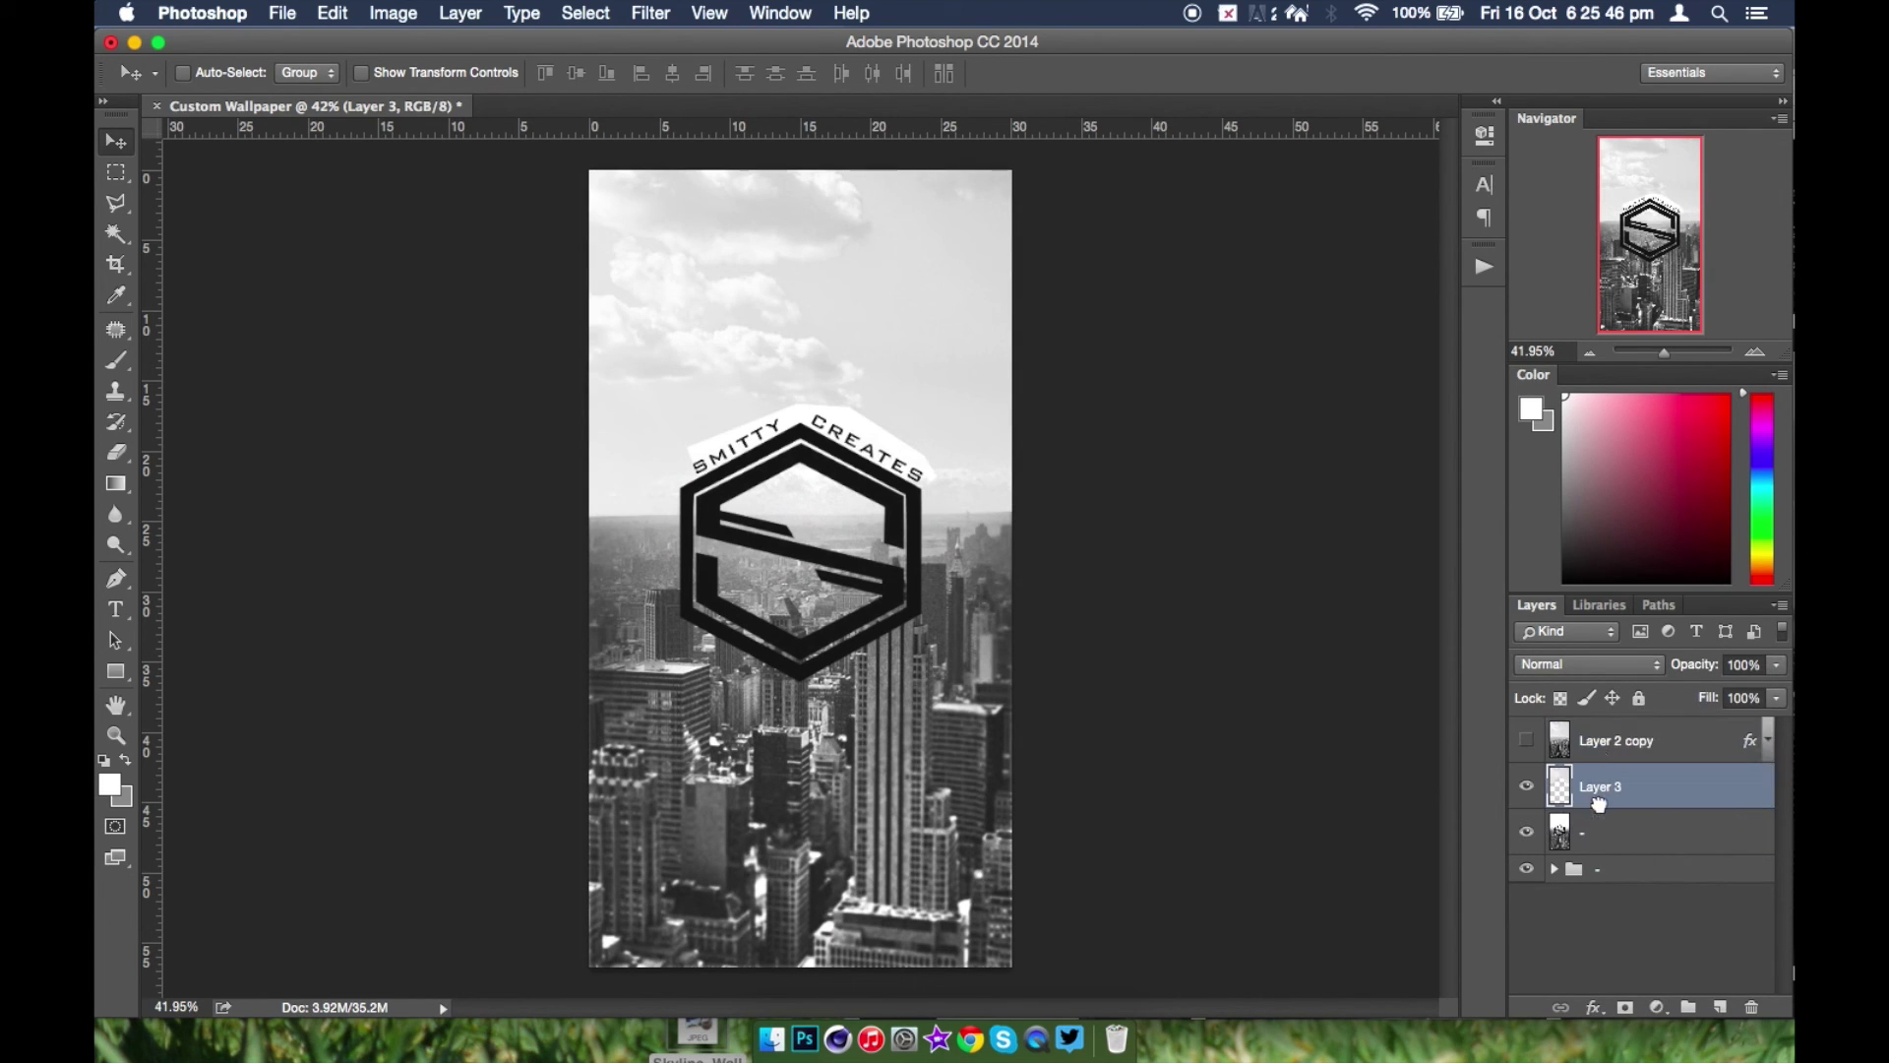
pyautogui.doubleClick(1526, 739)
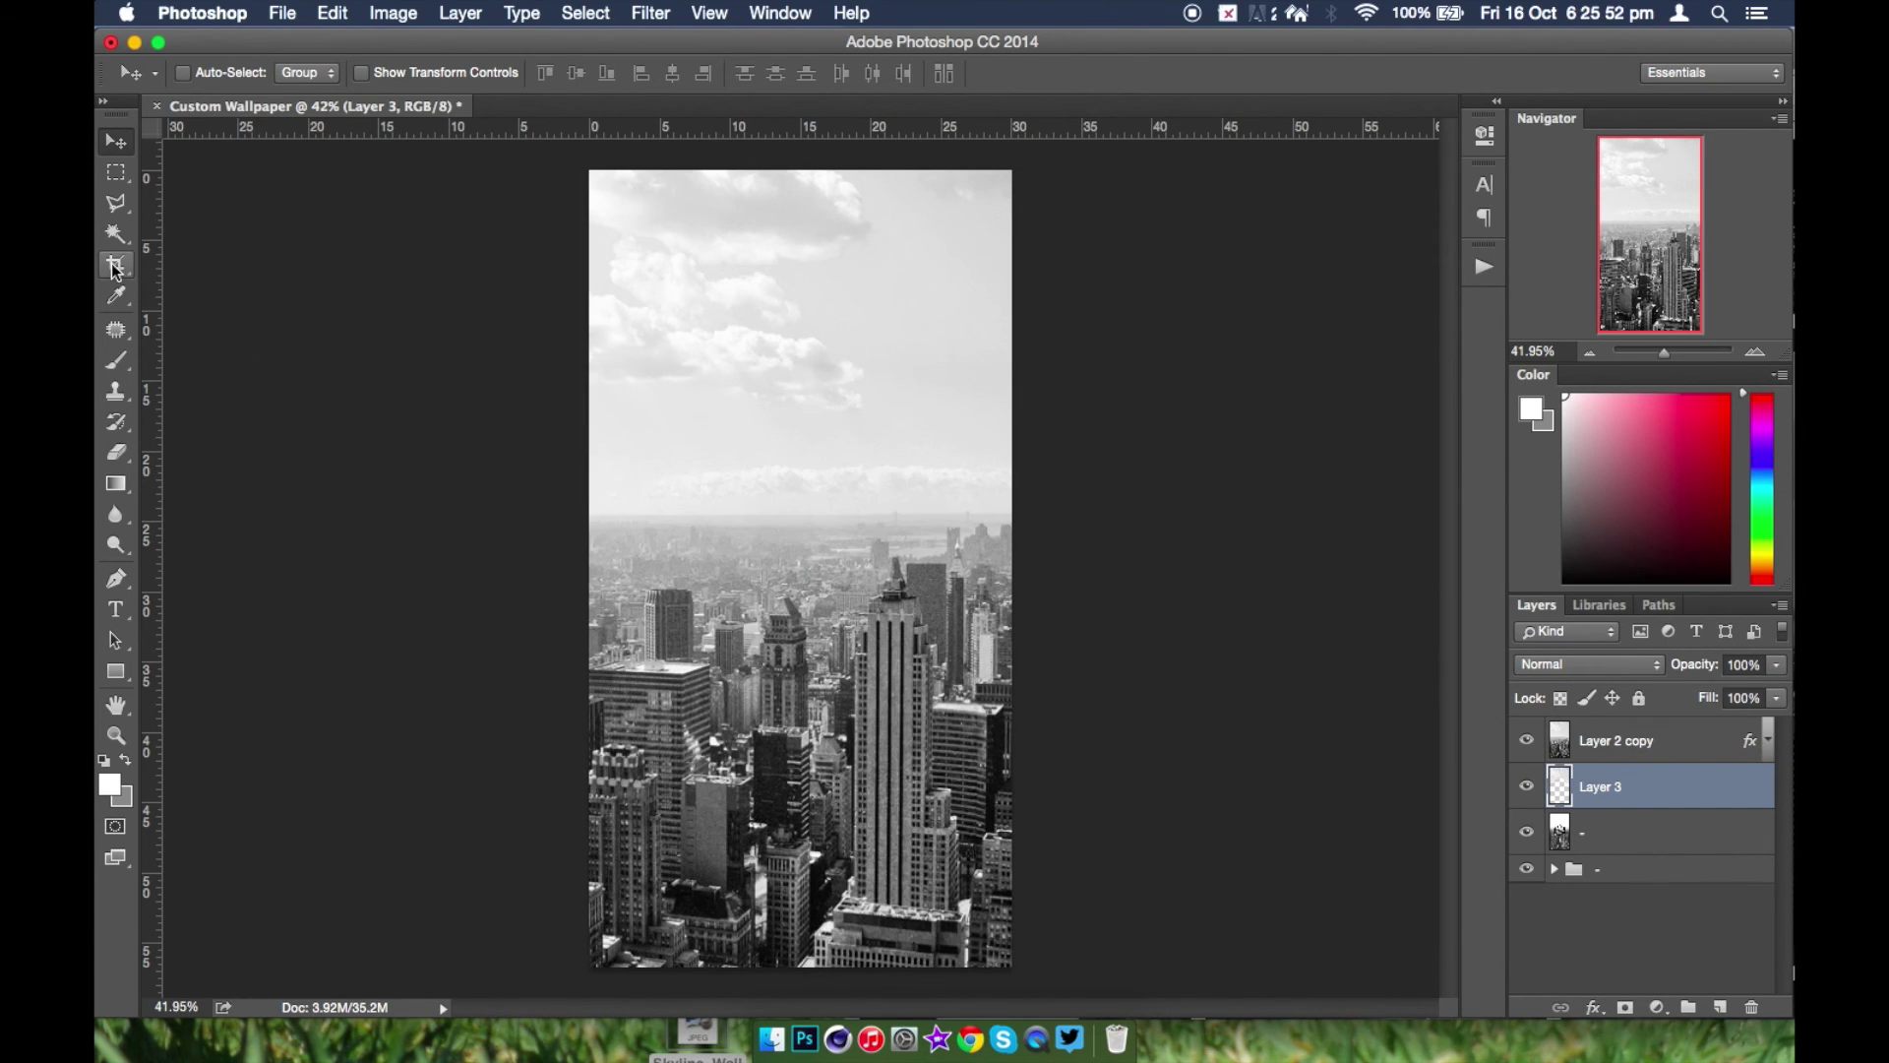
# - Marquee the whole sky rectangle down to the horizon and copy it from Layer 2 copy to a new Layer 4
pyautogui.click(115, 172)
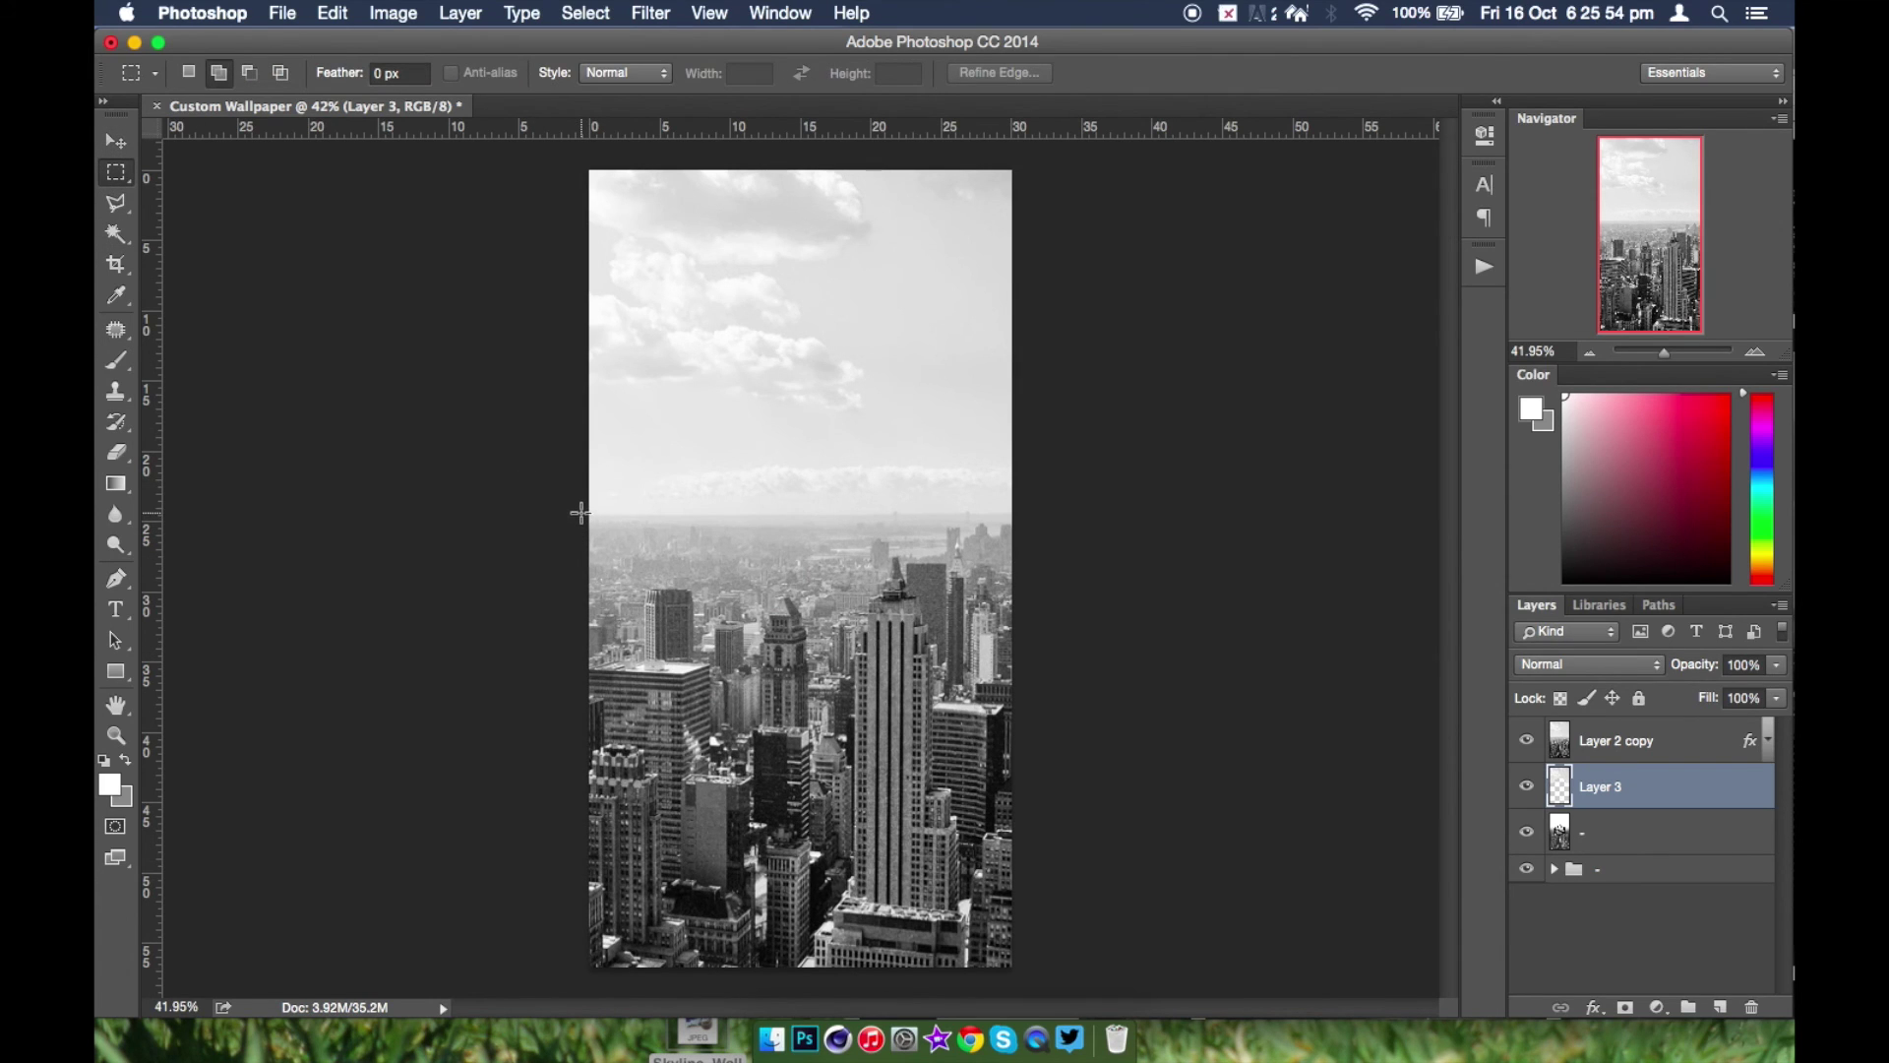
pyautogui.moveTo(581, 513); pyautogui.dragTo(1155, 97)
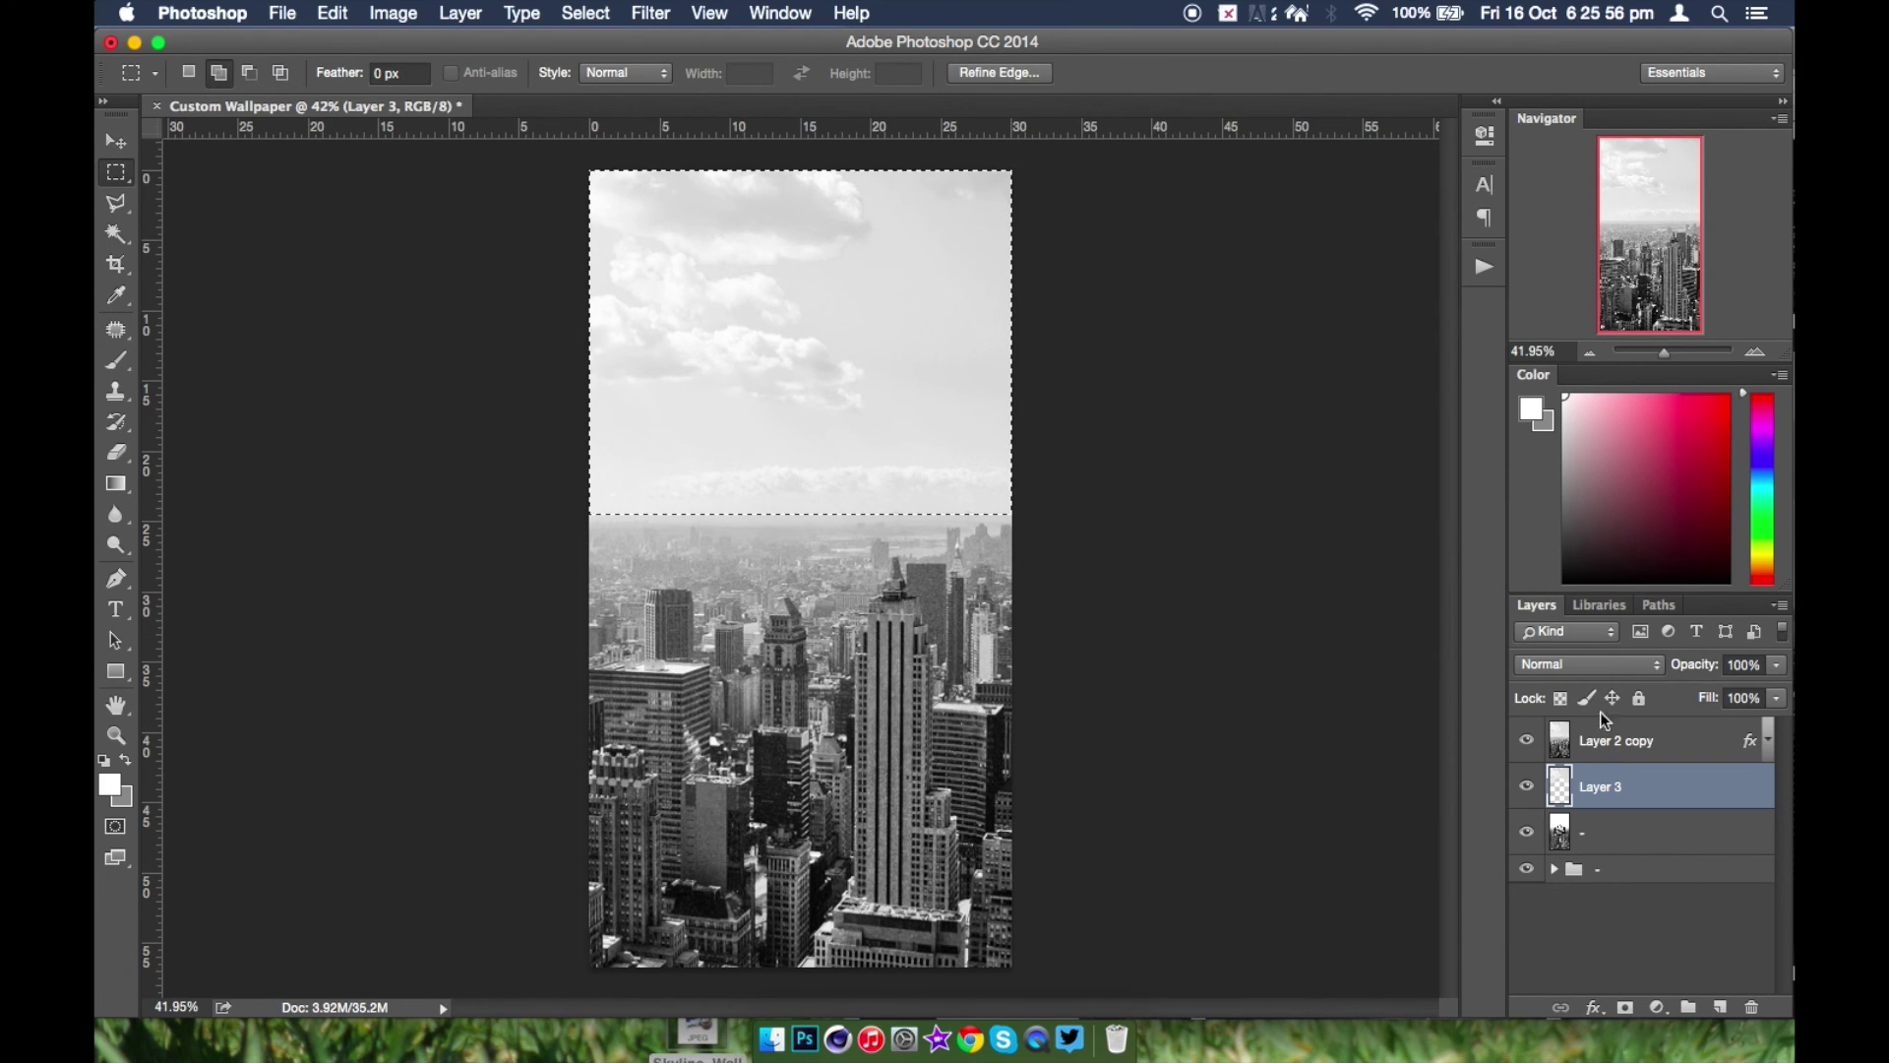
pyautogui.click(1644, 742)
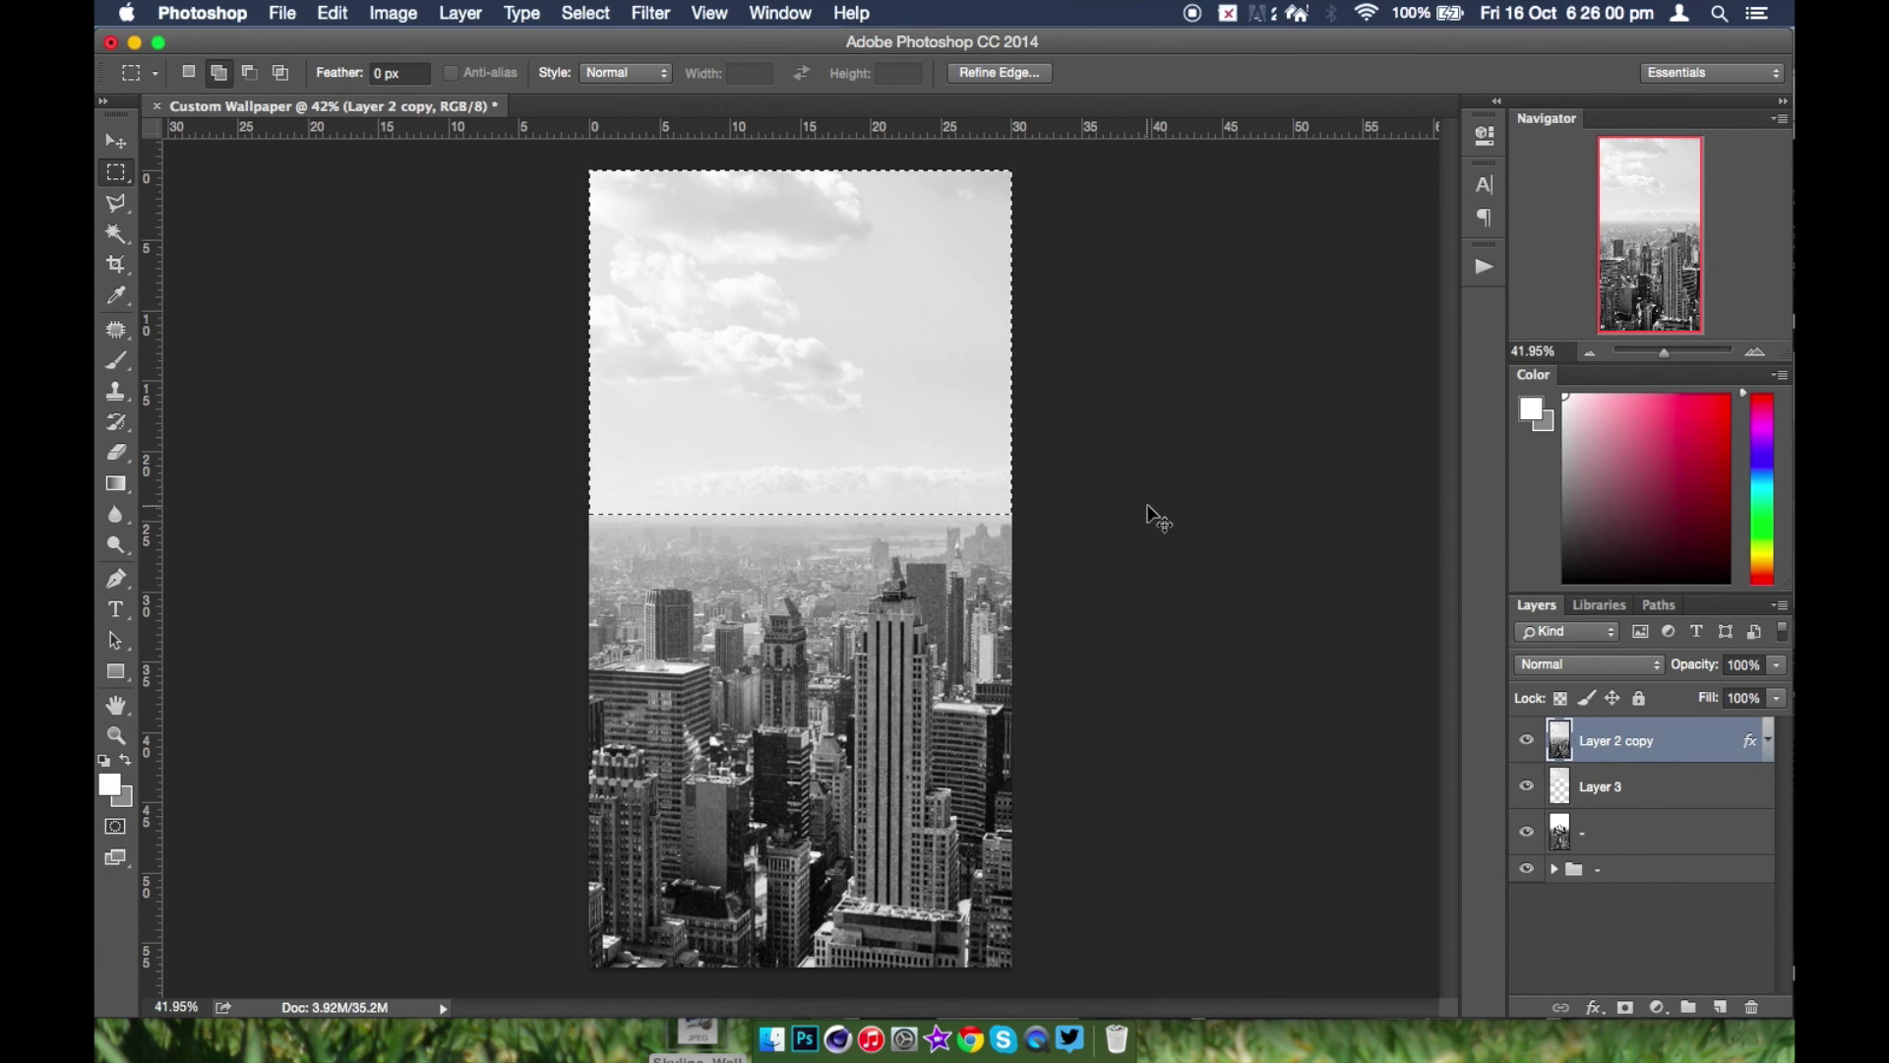
pyautogui.press('super+c')
pyautogui.press('super+v')
# - Hide Layer 2 copy, delete Layer 3, and move Layer 4 below Layer 2 copy, leaving it hidden
pyautogui.click(1562, 782)
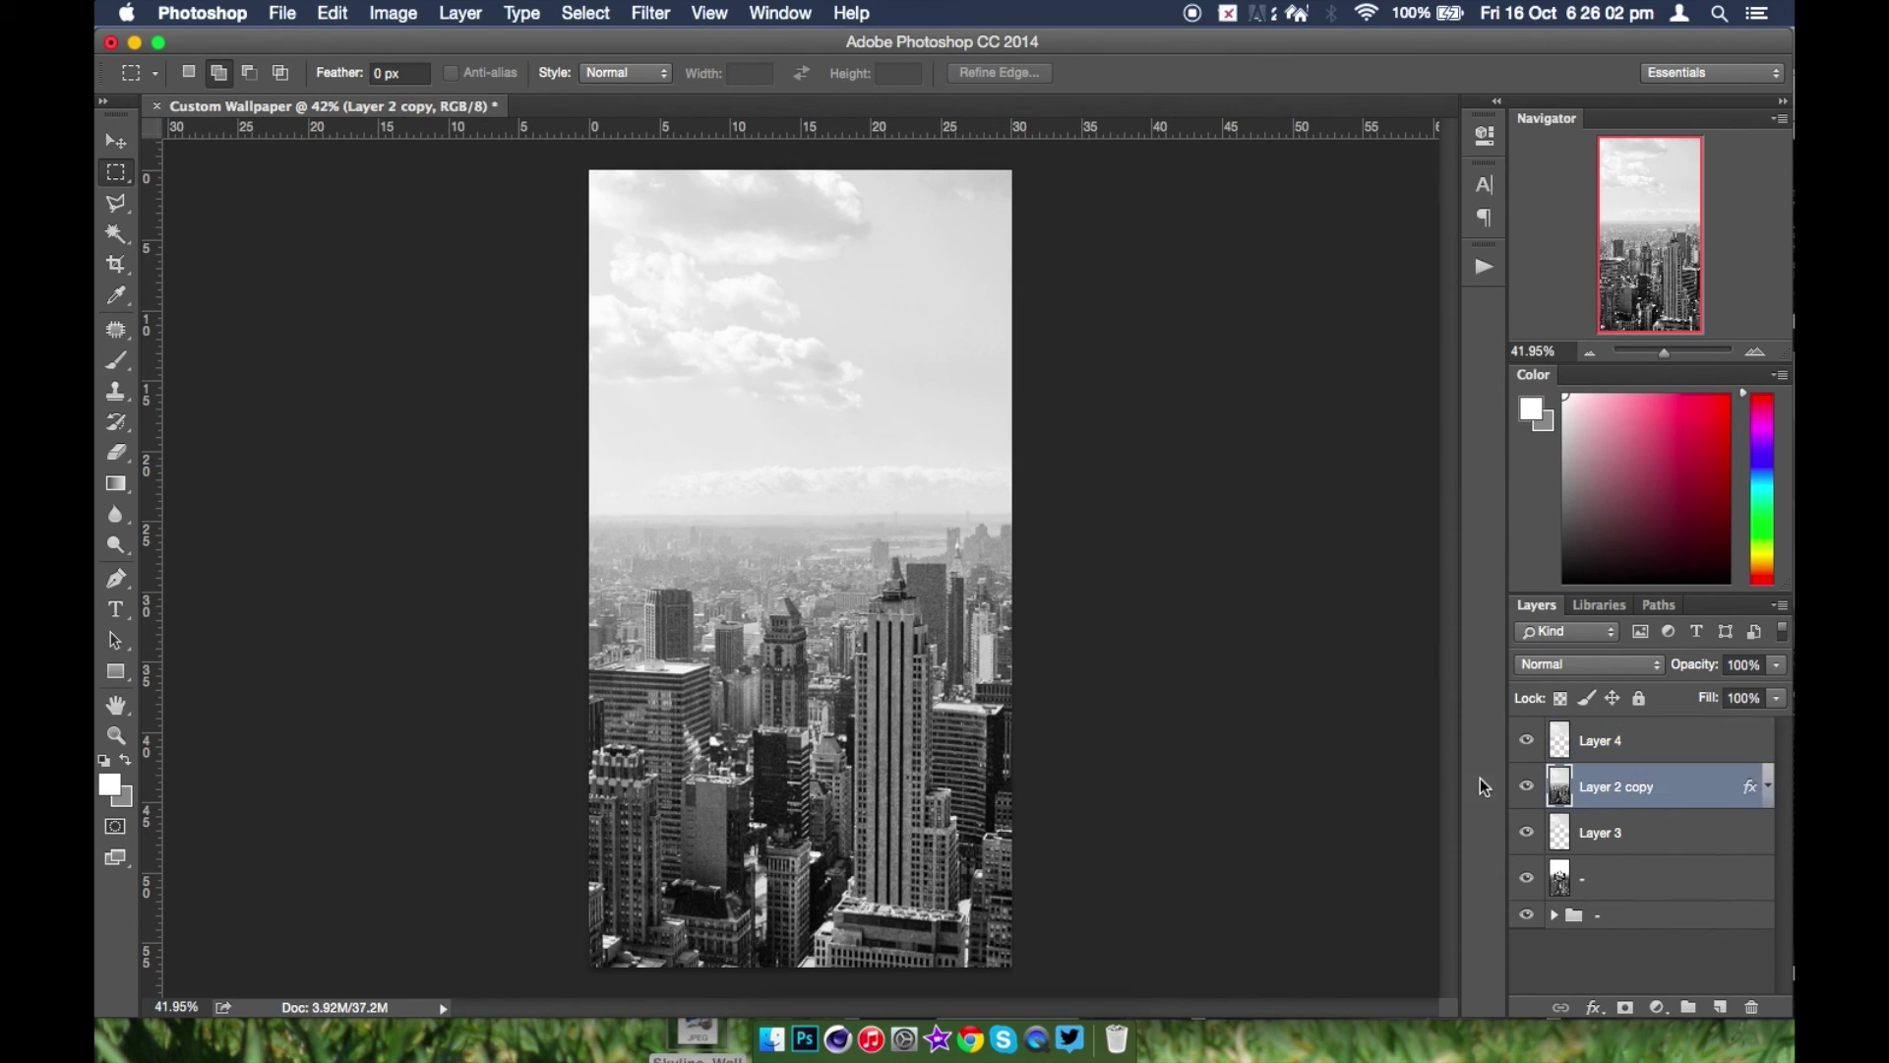
pyautogui.click(1525, 785)
pyautogui.click(1605, 833)
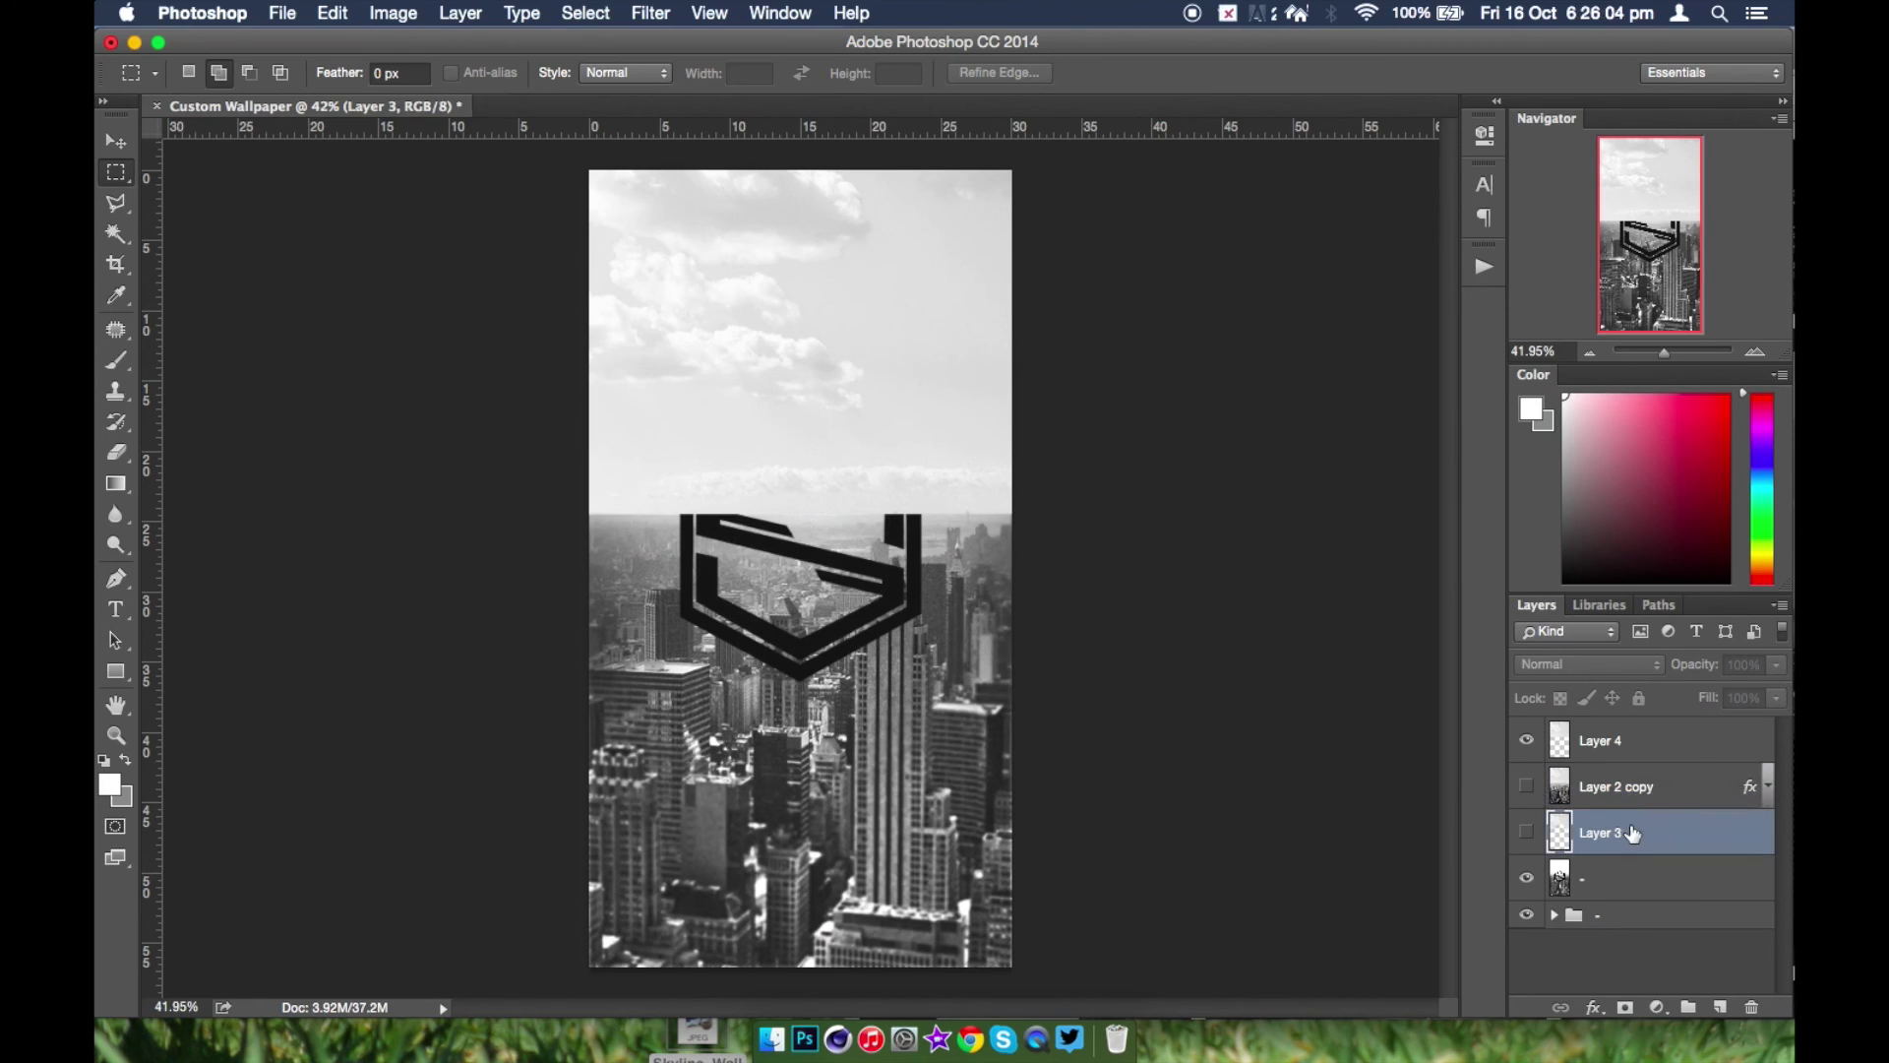
pyautogui.press('super+e')
pyautogui.moveTo(1684, 742); pyautogui.dragTo(1686, 823)
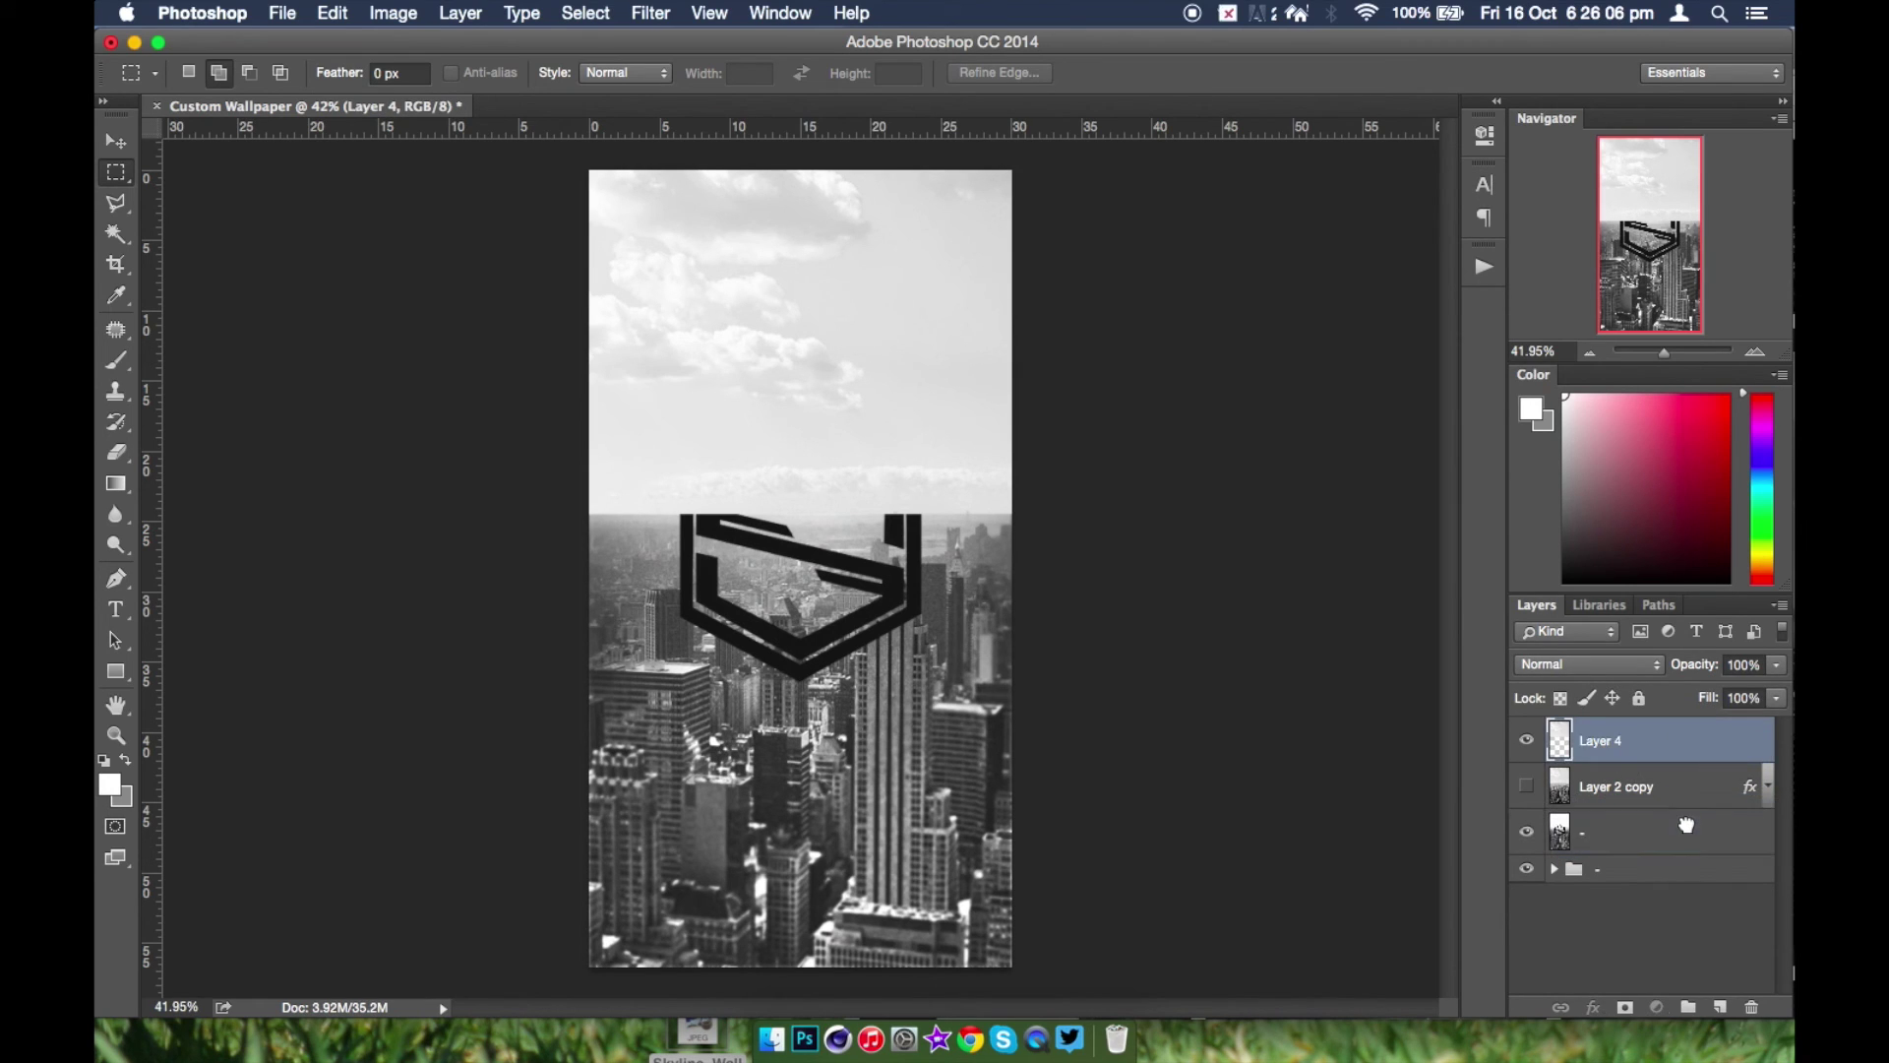
pyautogui.click(1524, 785)
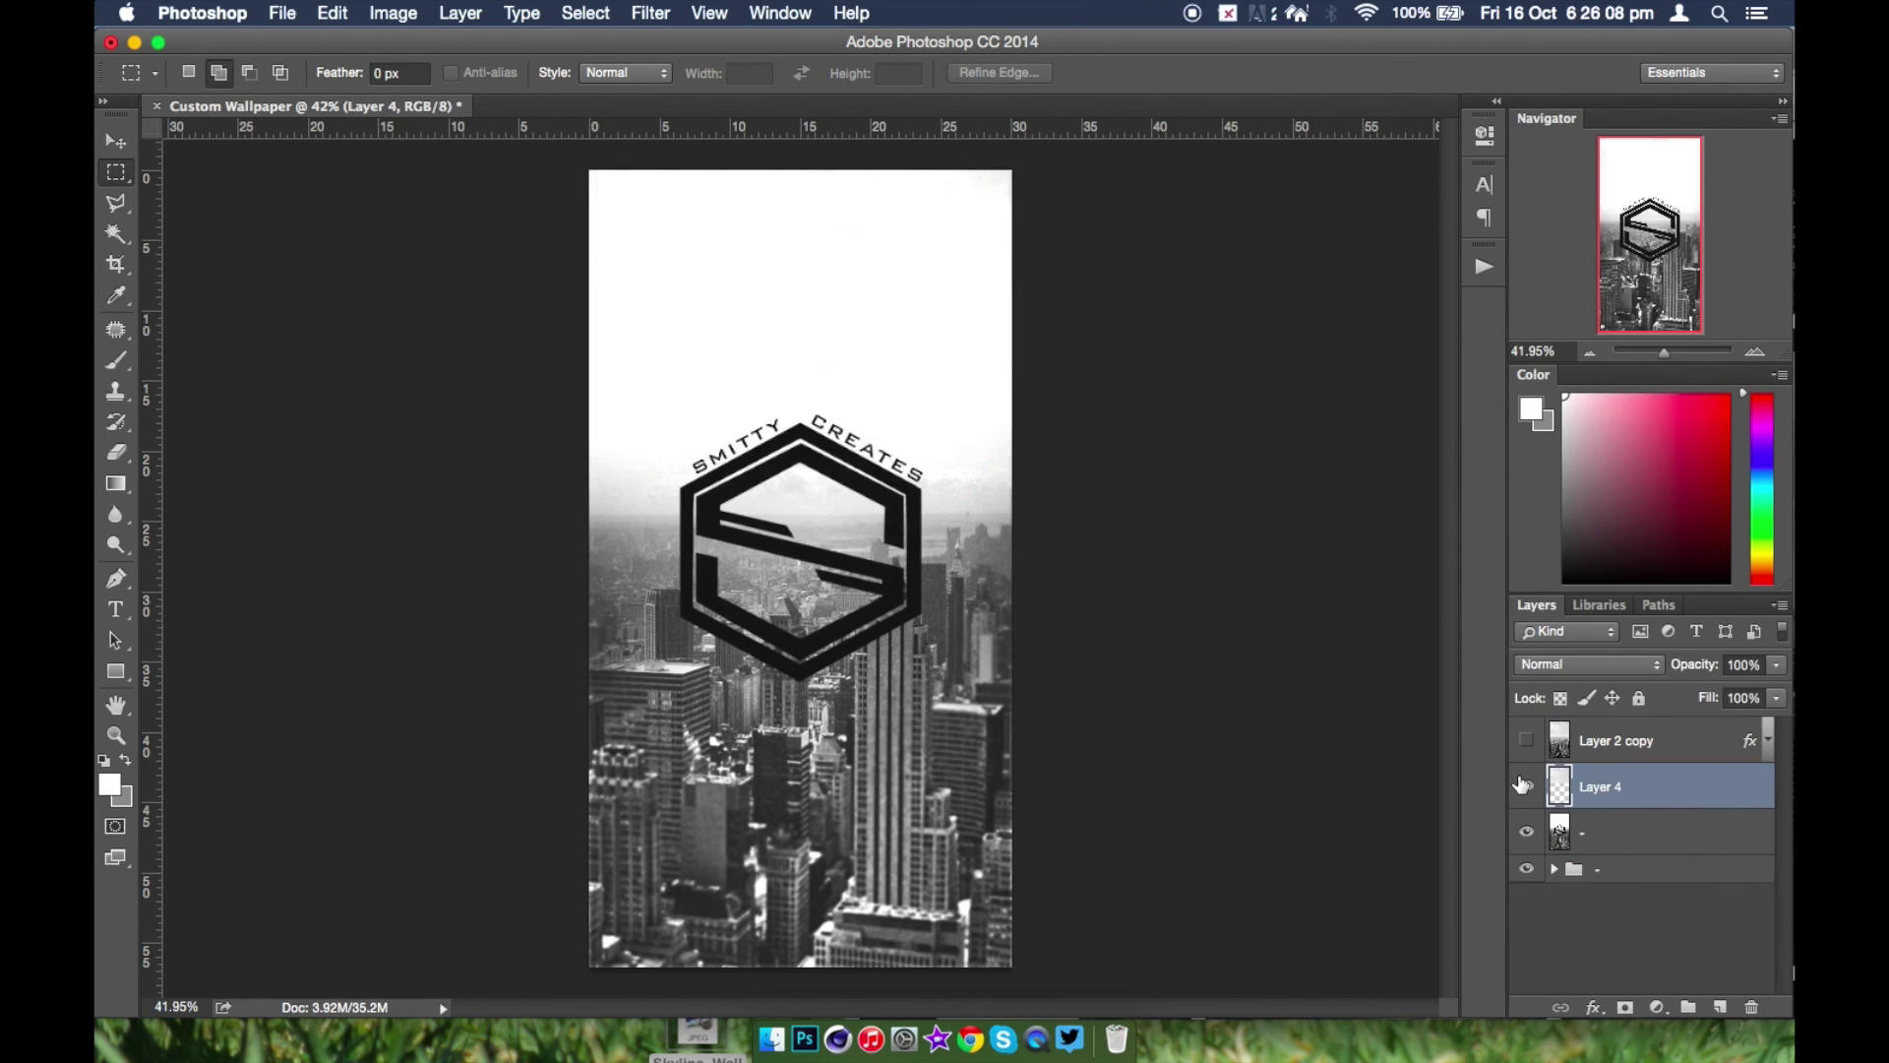
pyautogui.click(1524, 785)
pyautogui.click(1523, 785)
pyautogui.click(1524, 785)
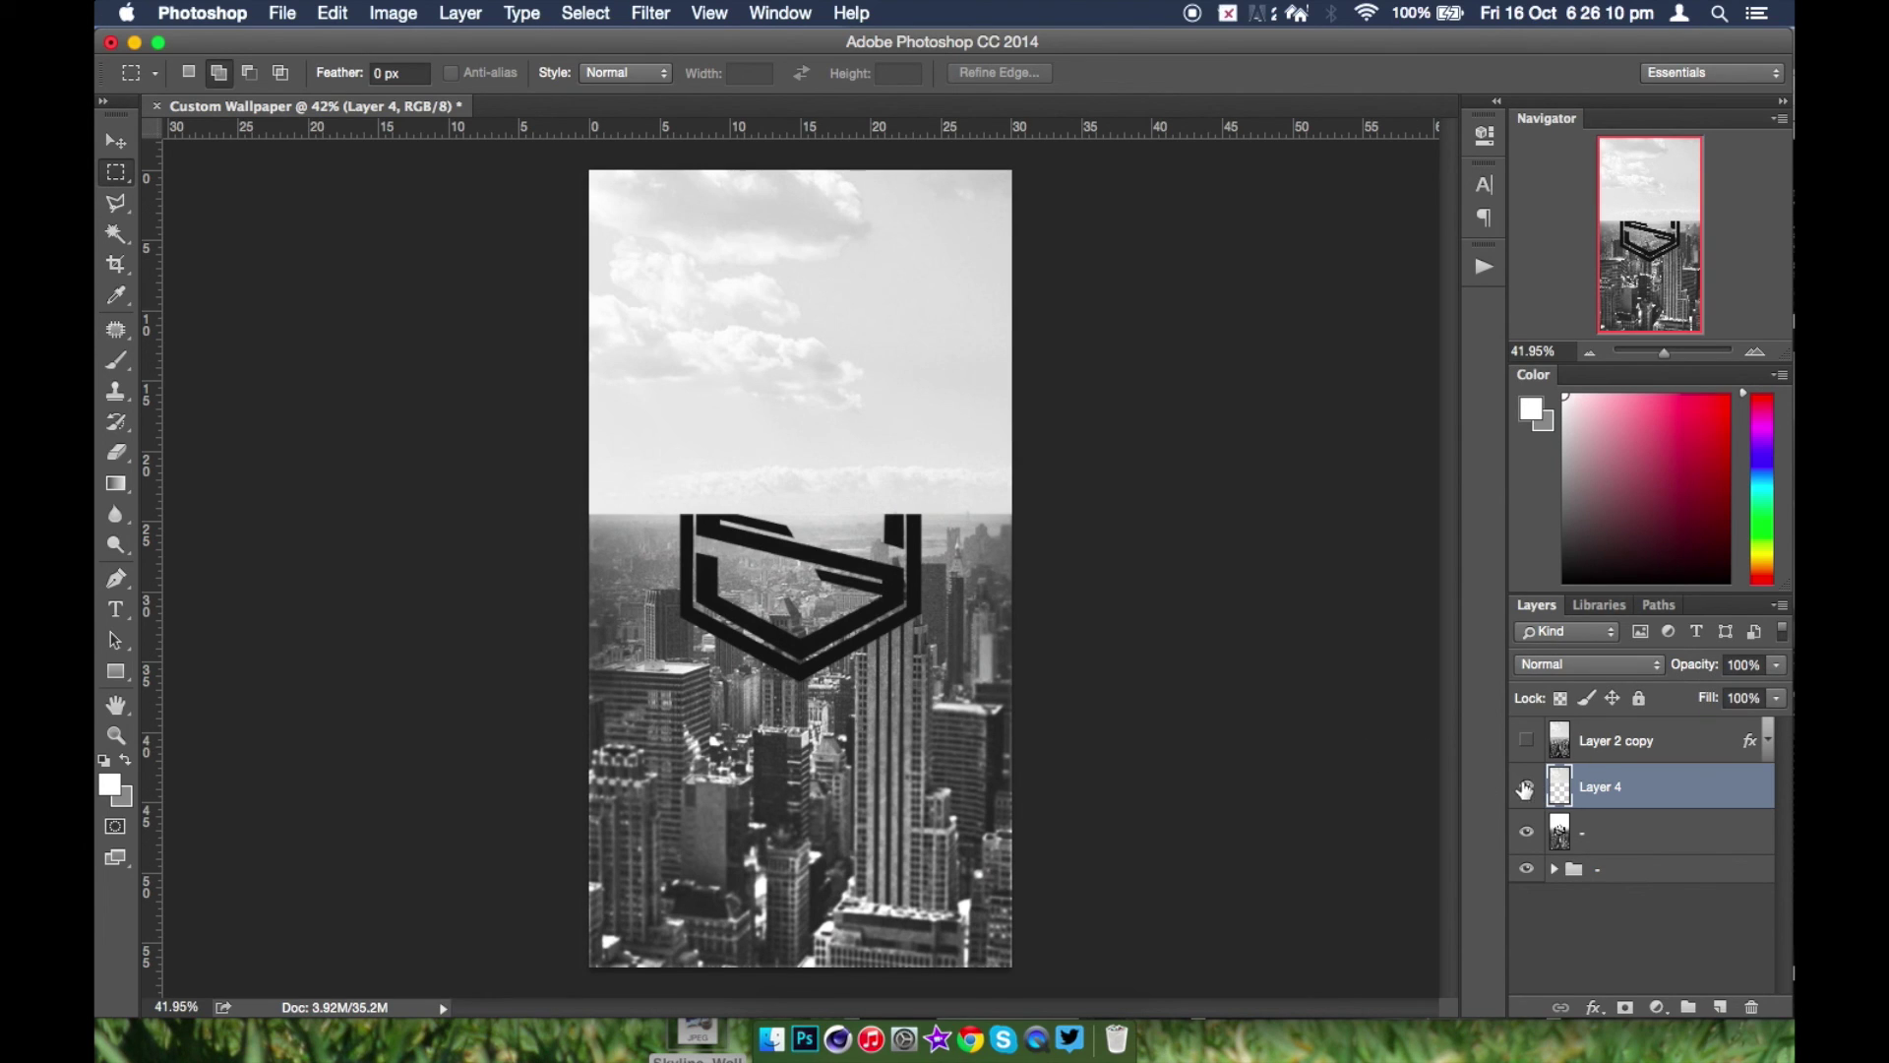
pyautogui.click(1525, 787)
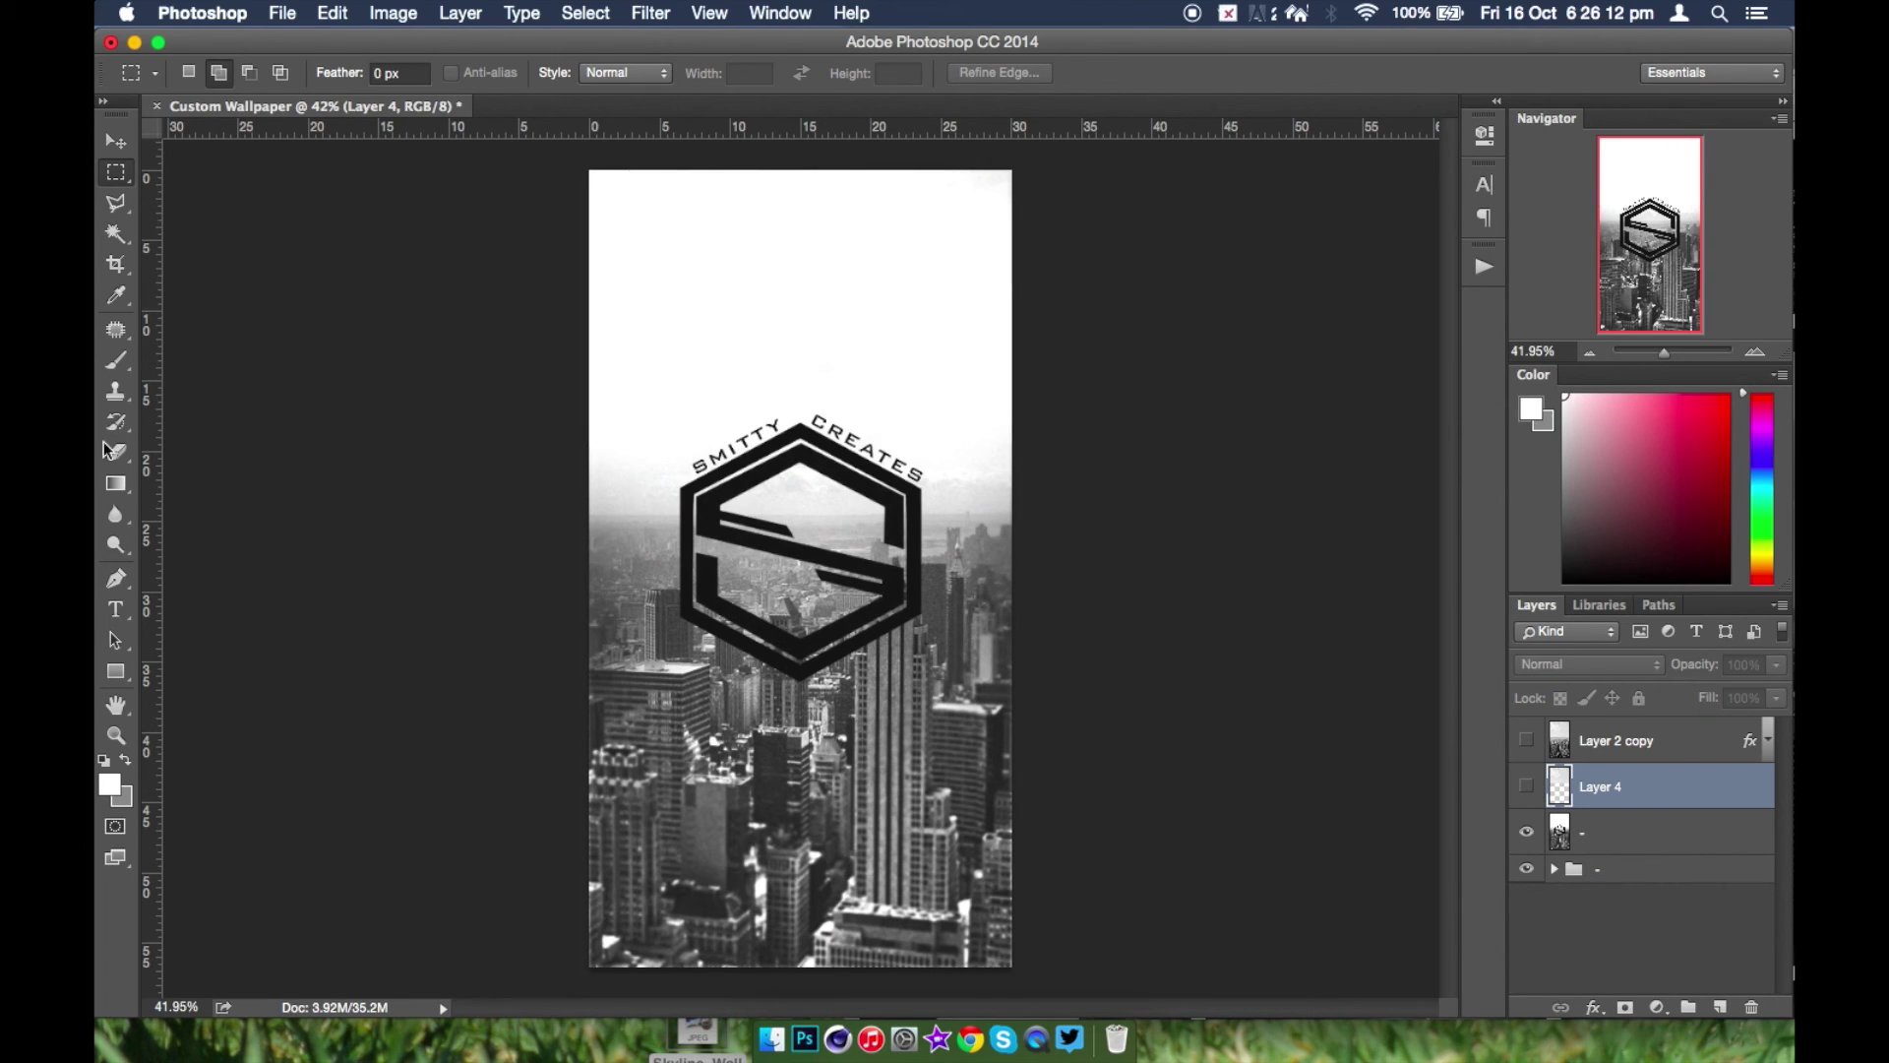
pyautogui.moveTo(116, 233); pyautogui.dragTo(172, 232)
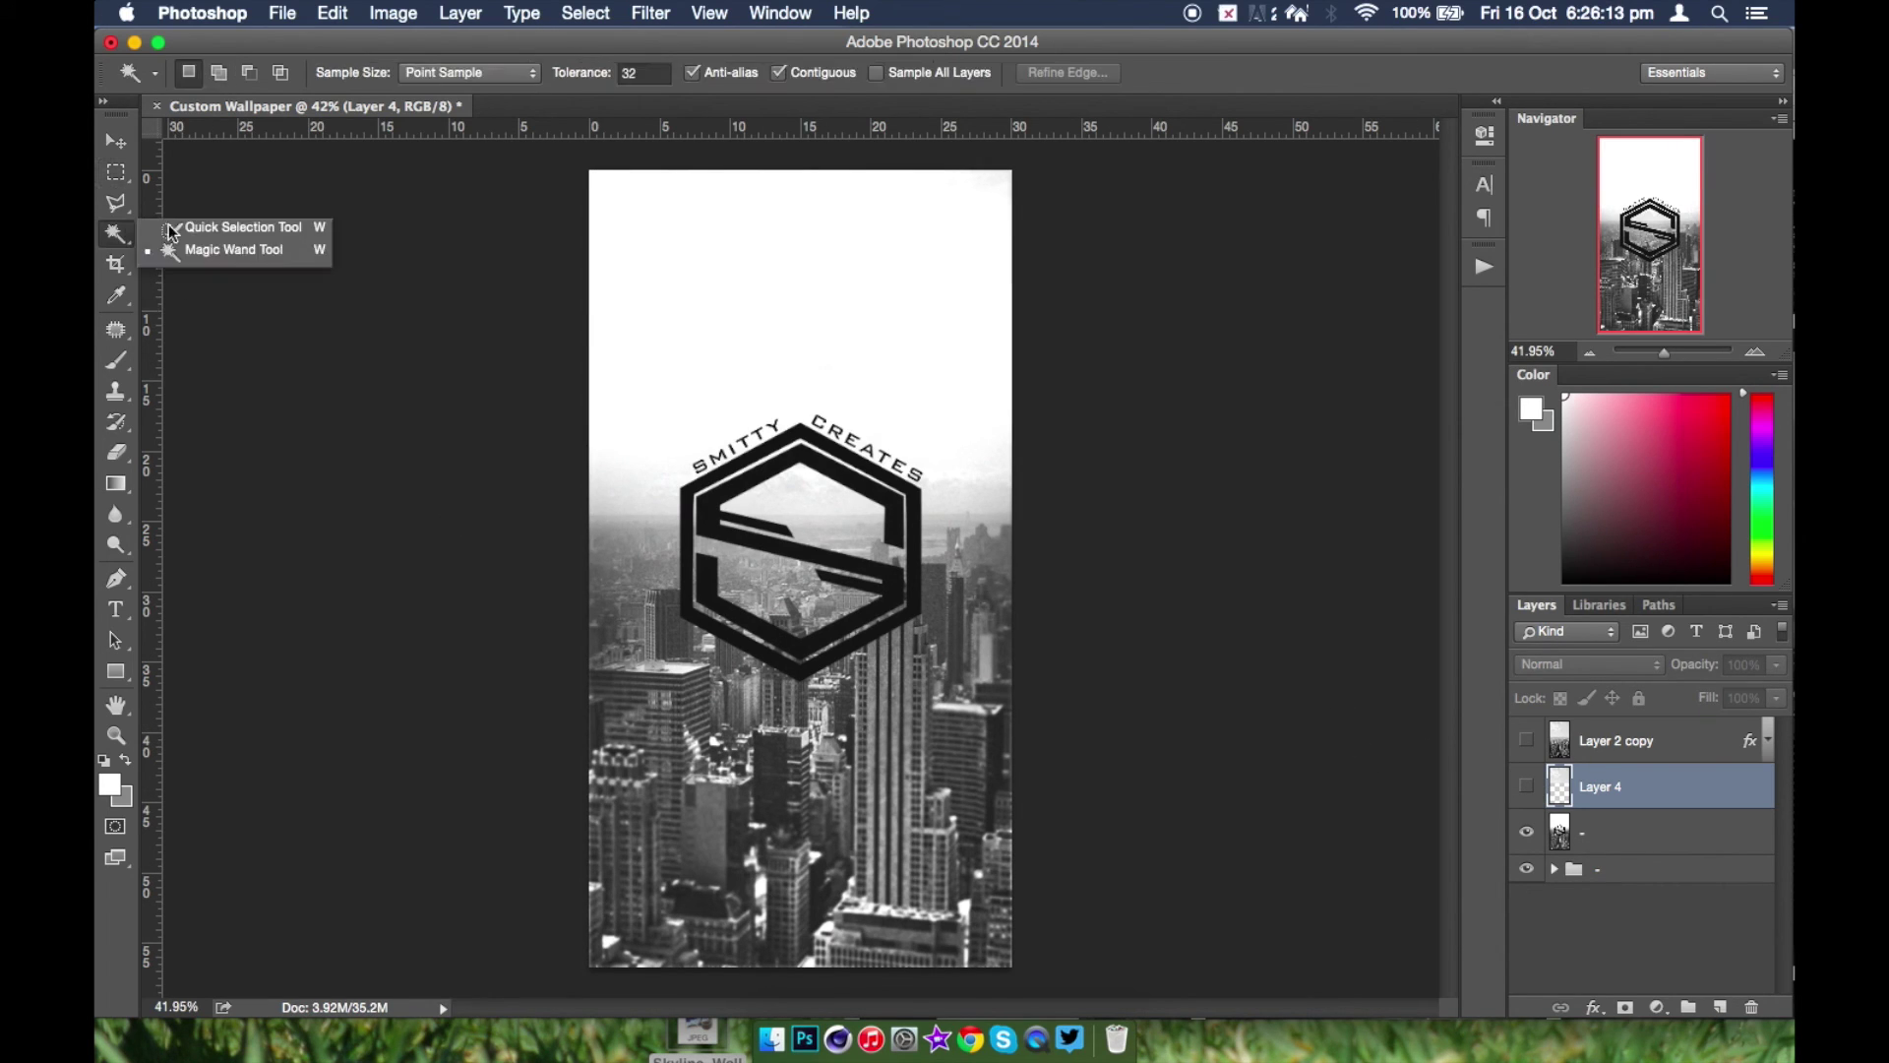
# - Select the black hexagon logo by colour on the base city layer
pyautogui.click(689, 491)
pyautogui.click(687, 492)
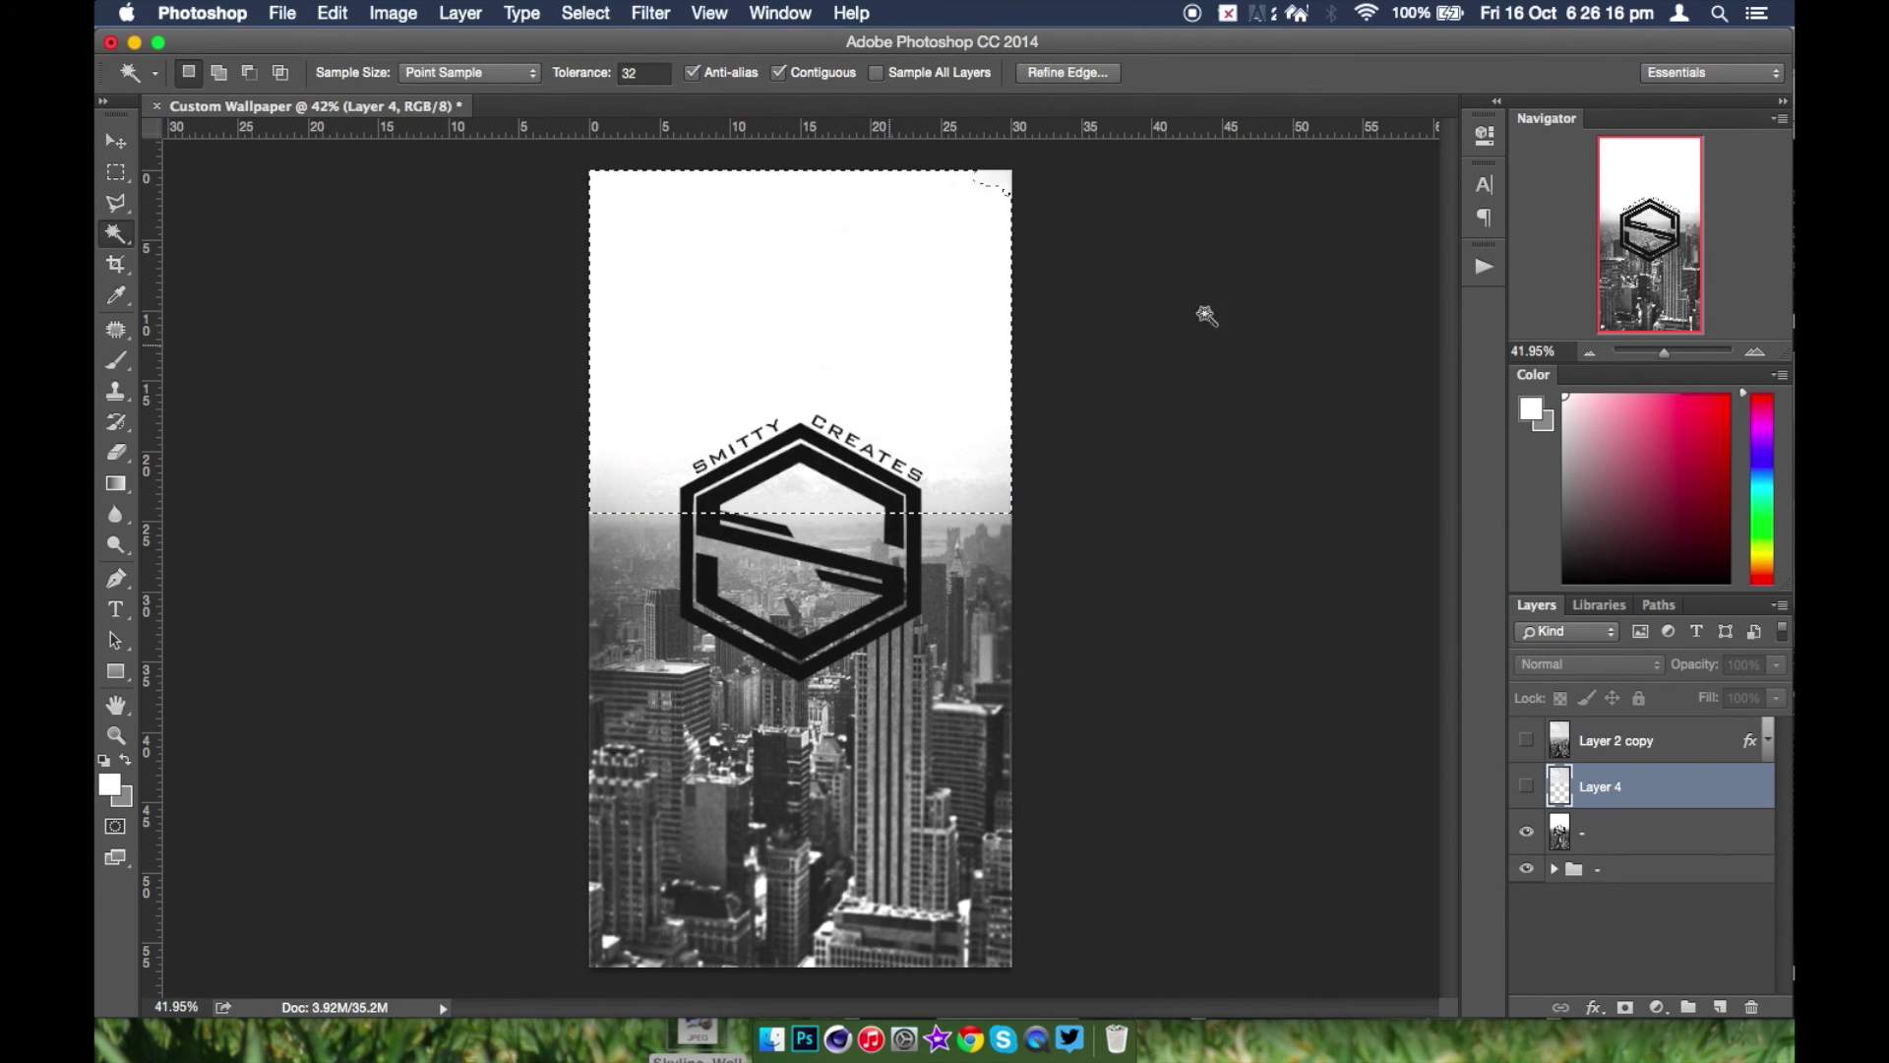
pyautogui.click(117, 170)
pyautogui.click(115, 202)
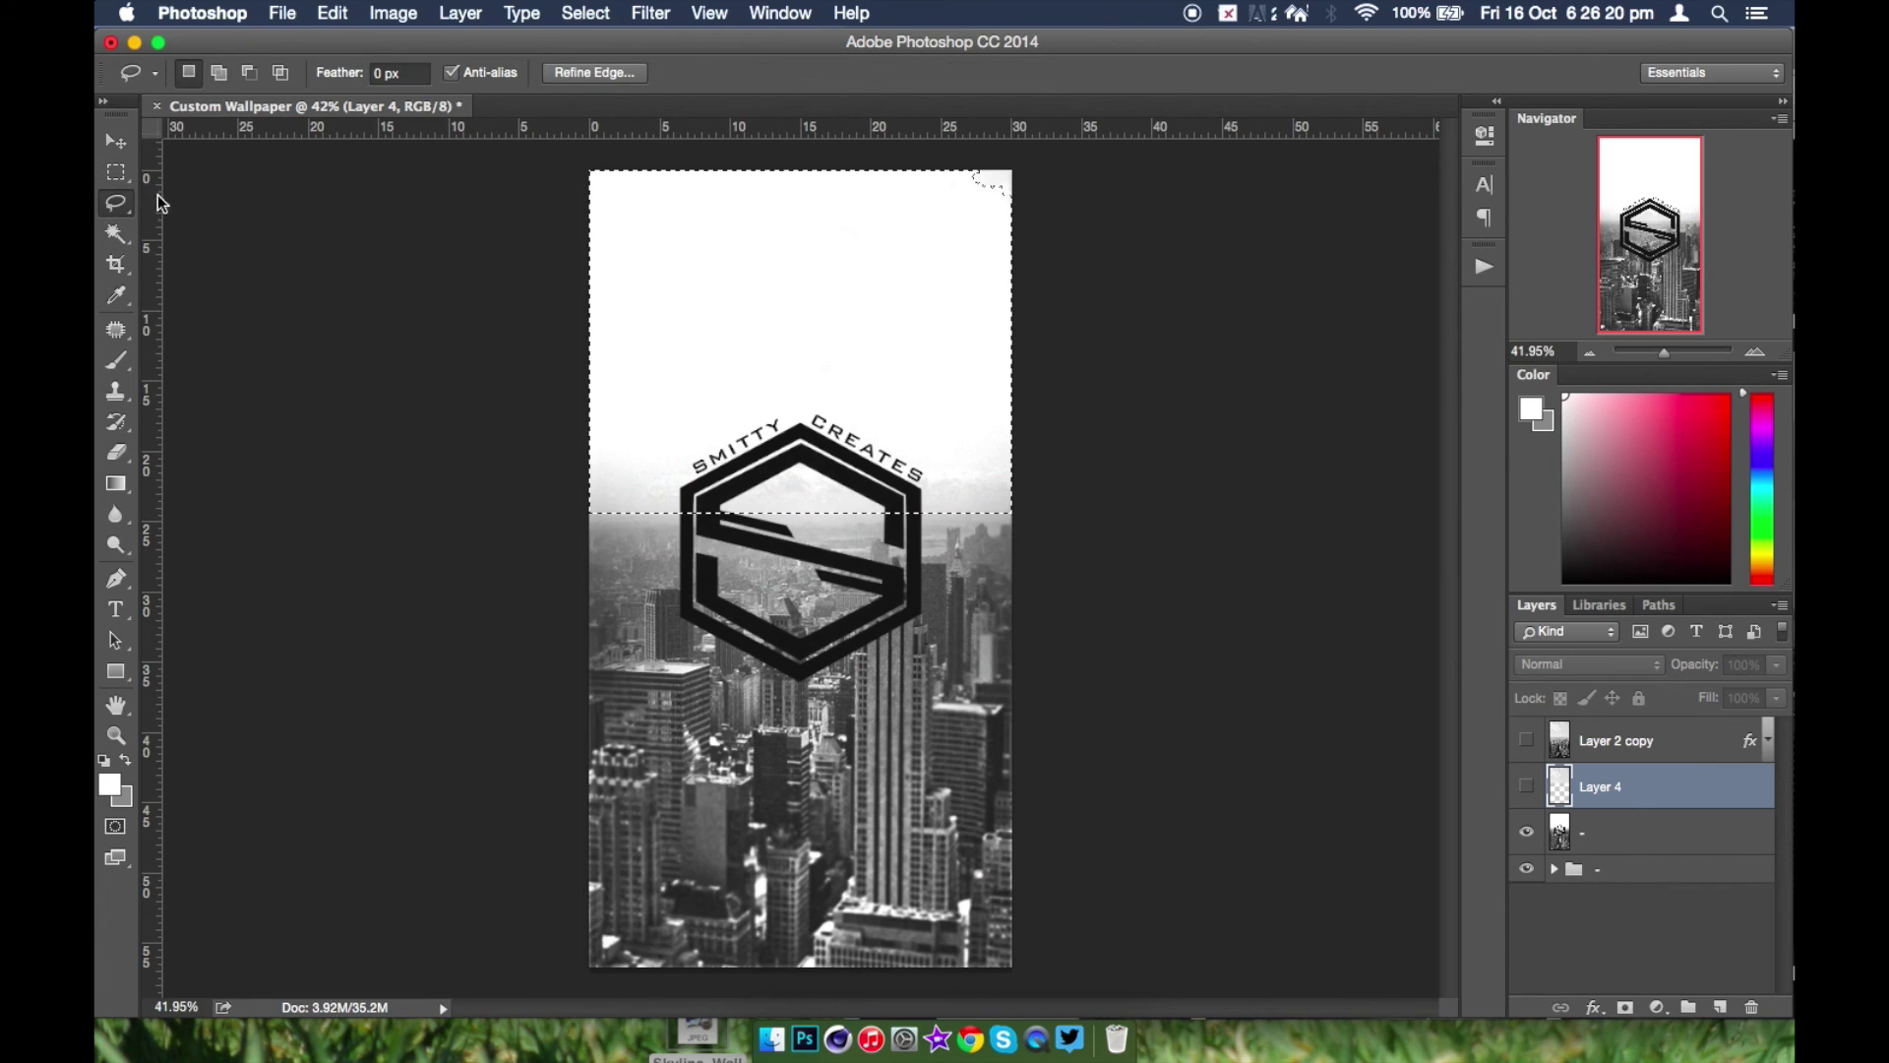
pyautogui.click(1241, 579)
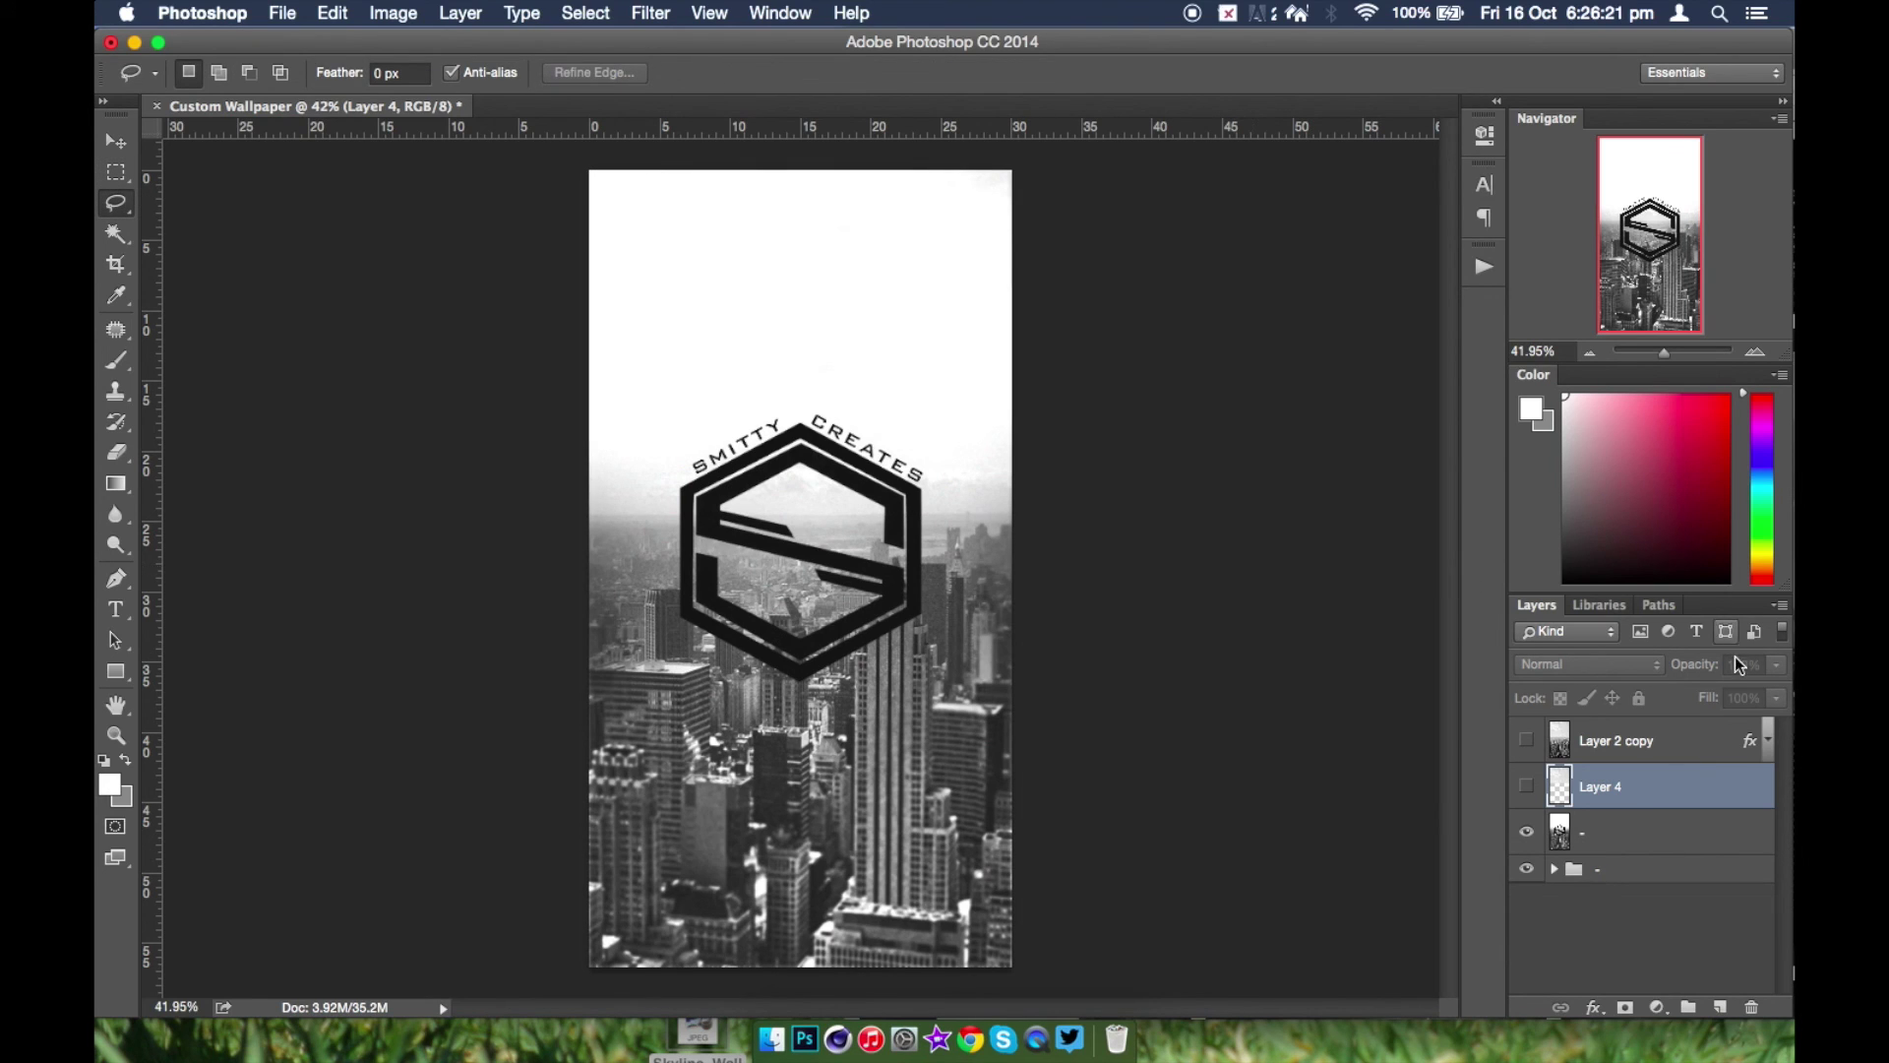
pyautogui.click(1589, 844)
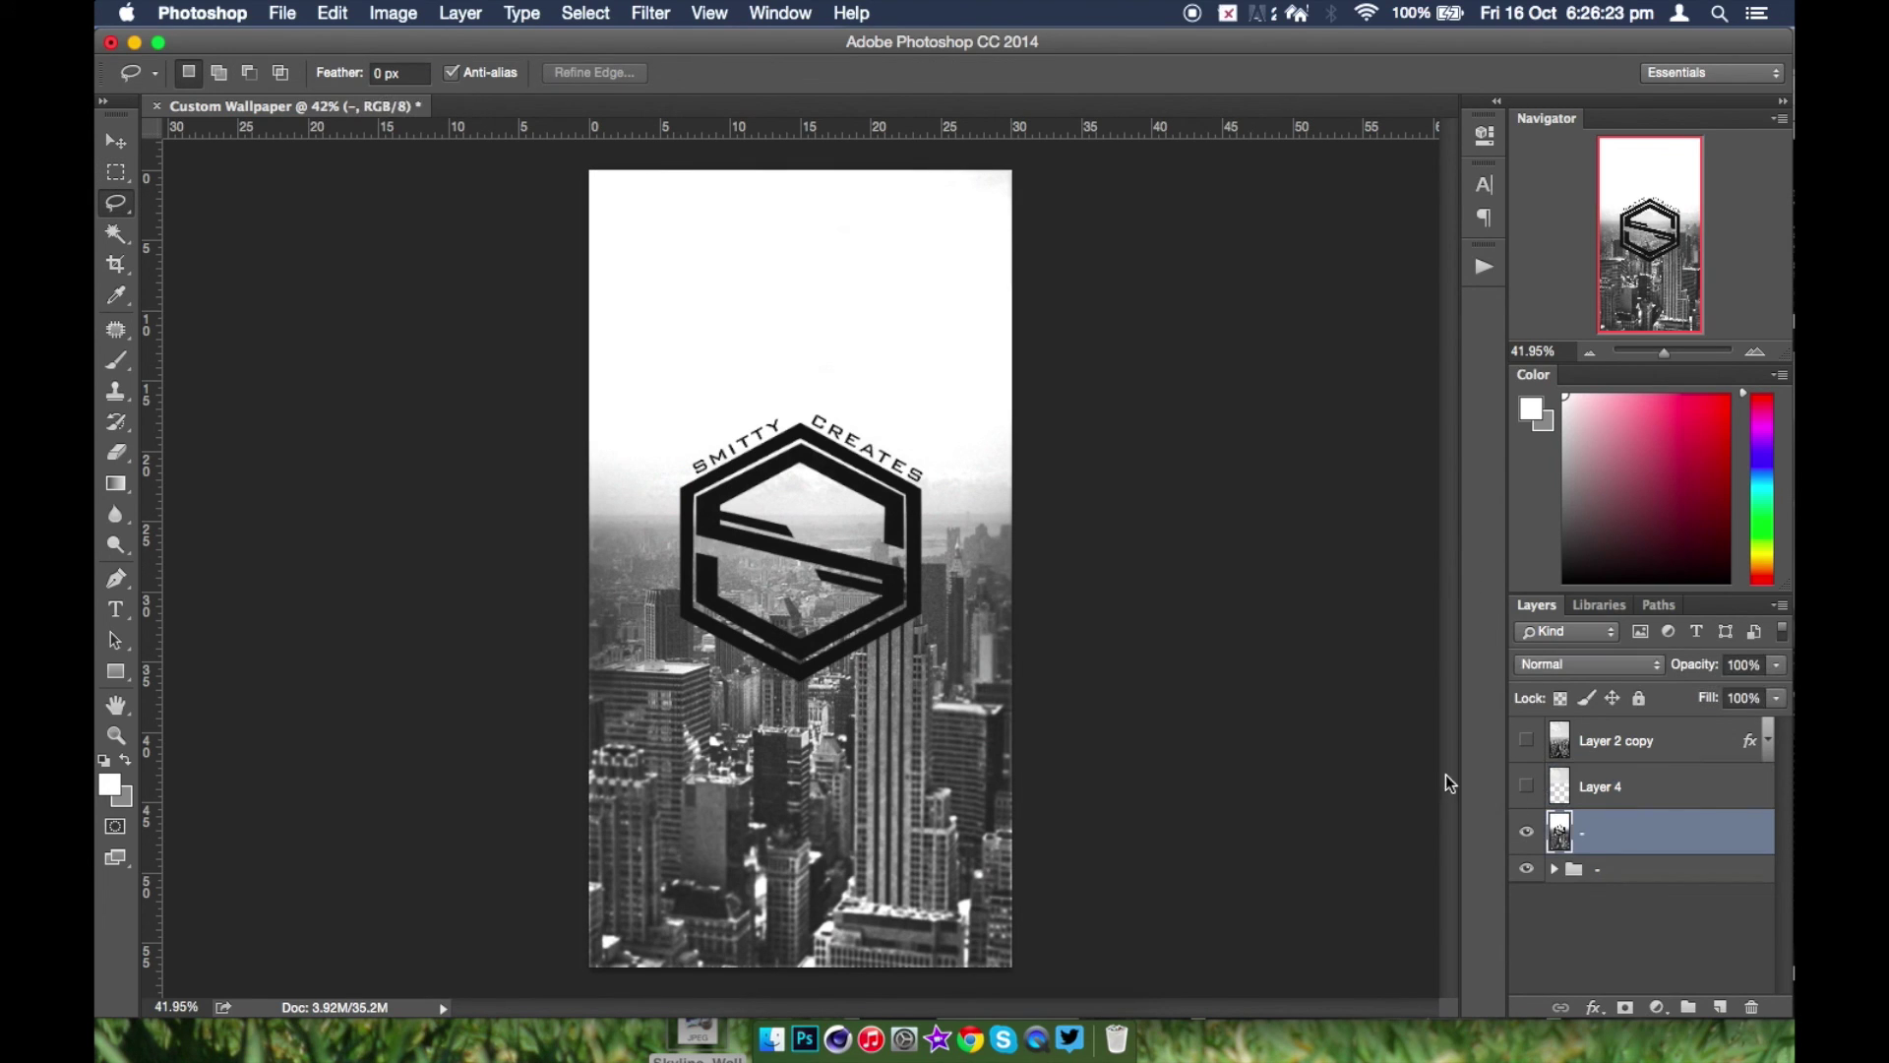
pyautogui.click(117, 234)
pyautogui.click(687, 510)
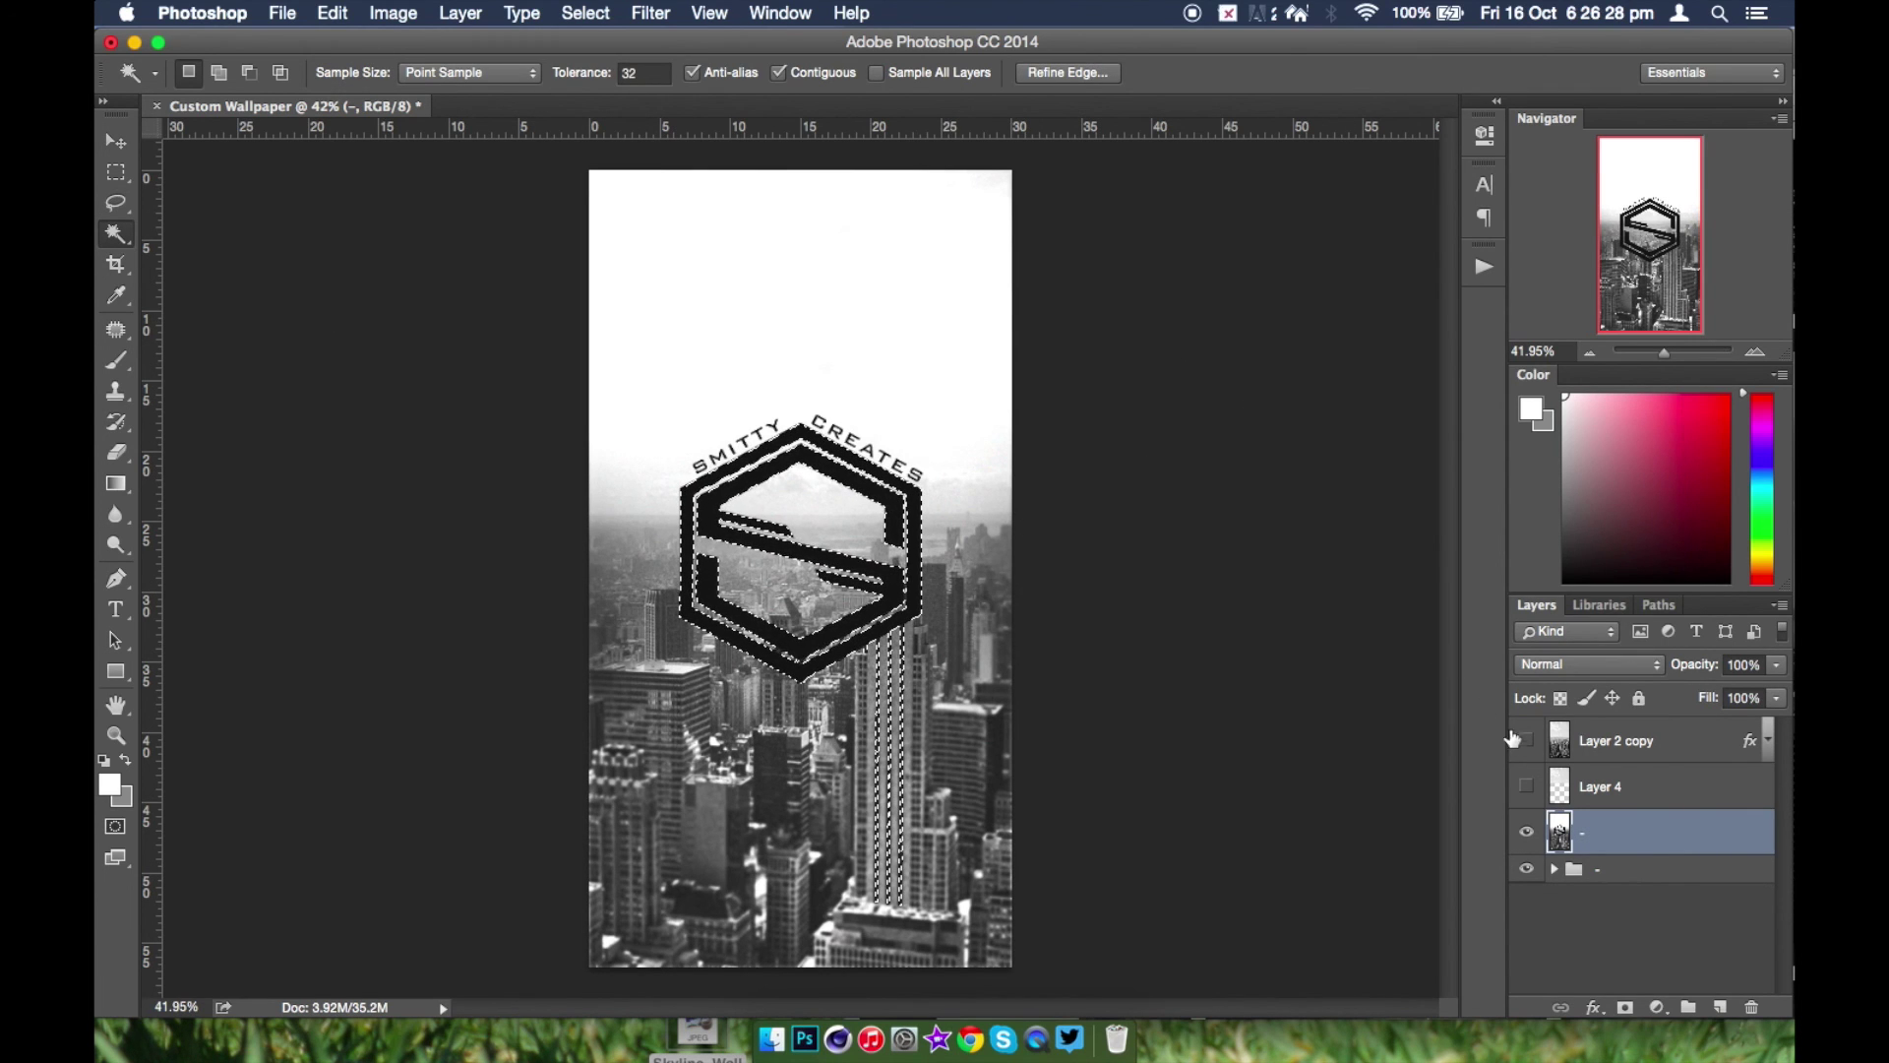
# - Preview Layer 4's sky, drop the logo selection, hide Layer 4 again and zoom in on the logo
pyautogui.click(1738, 795)
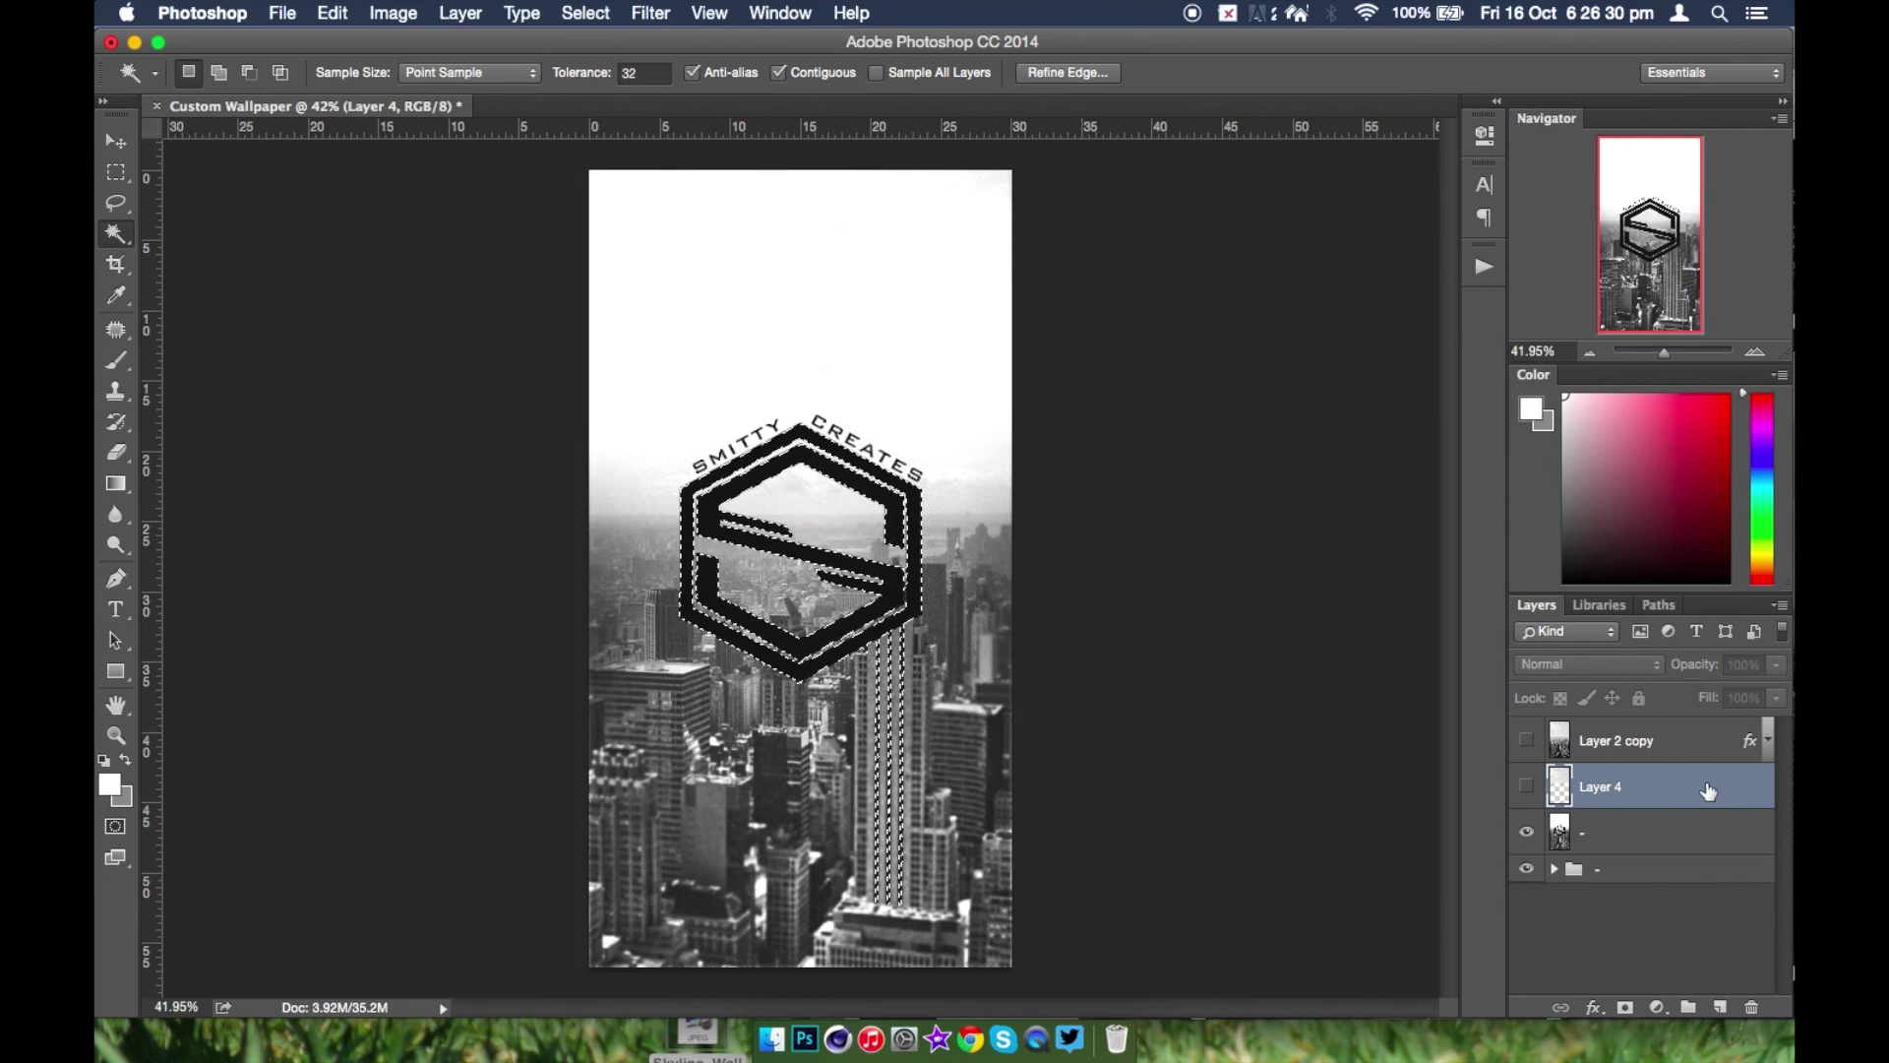
pyautogui.click(1524, 786)
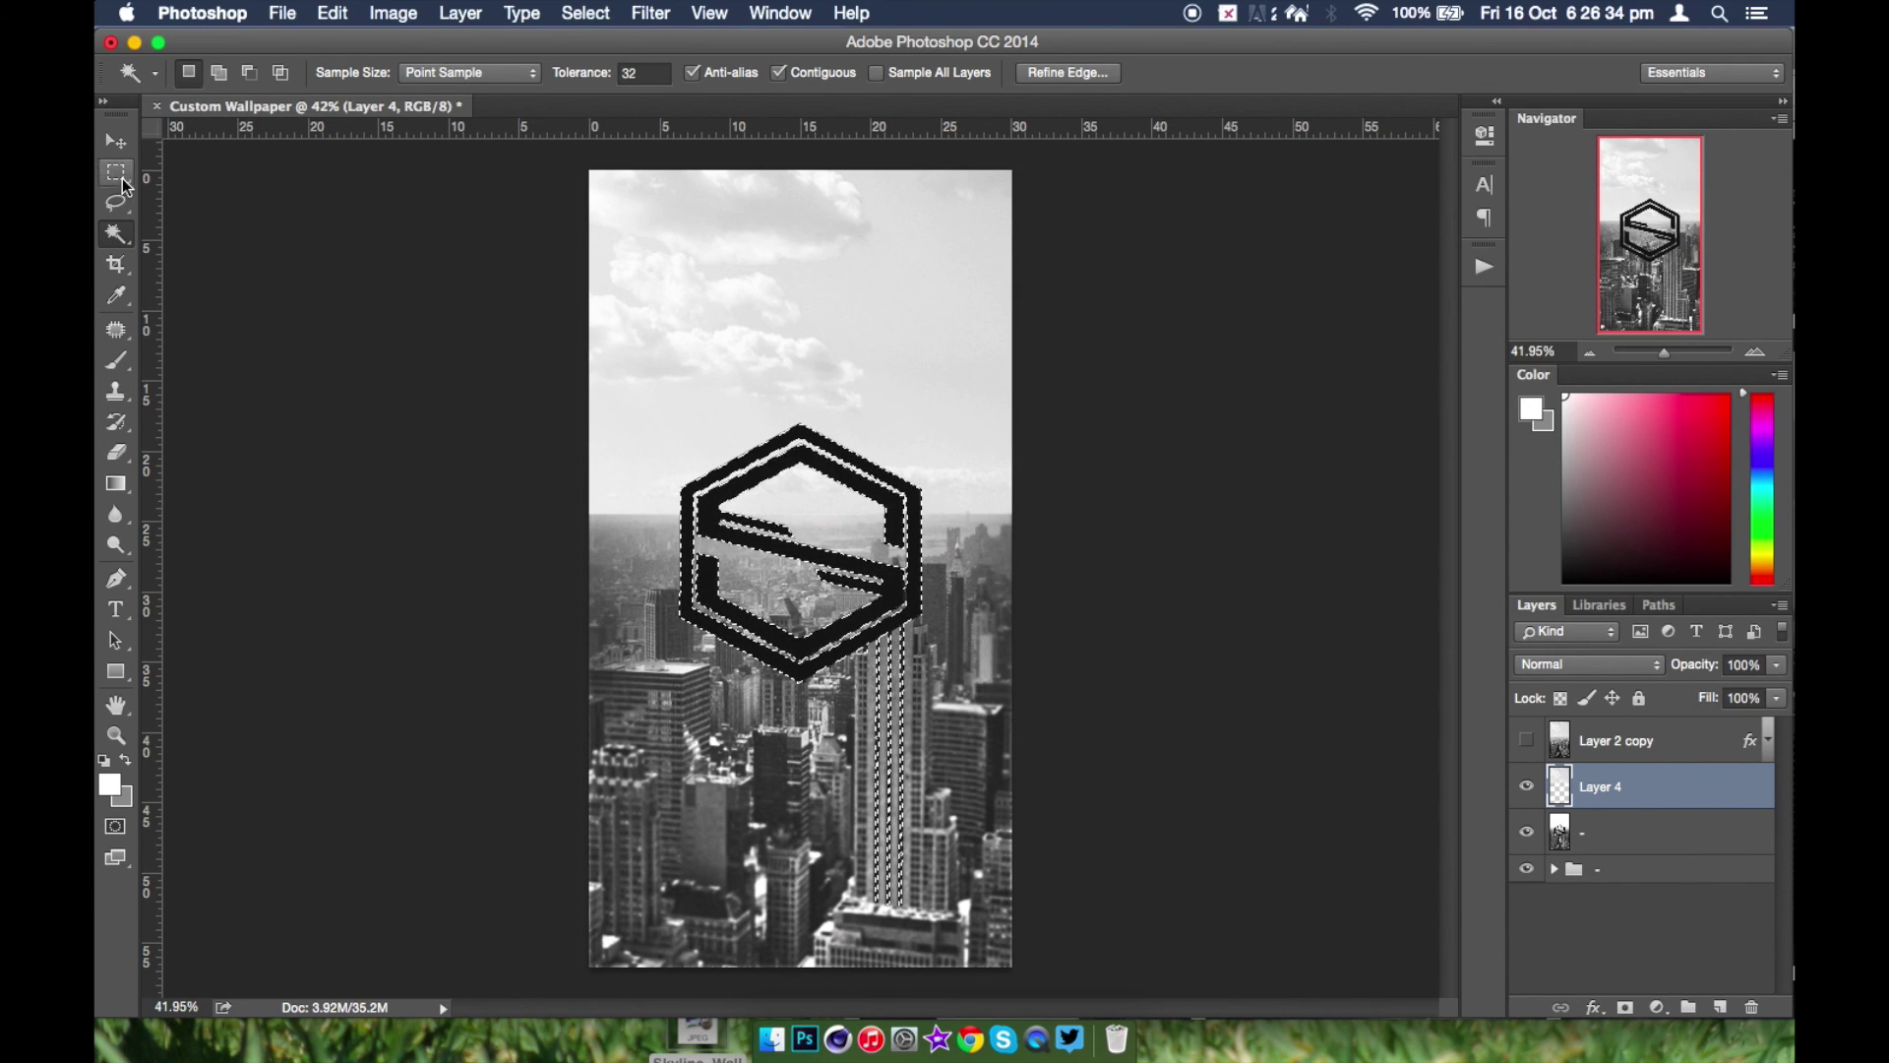
pyautogui.click(116, 203)
pyautogui.click(196, 196)
pyautogui.click(479, 202)
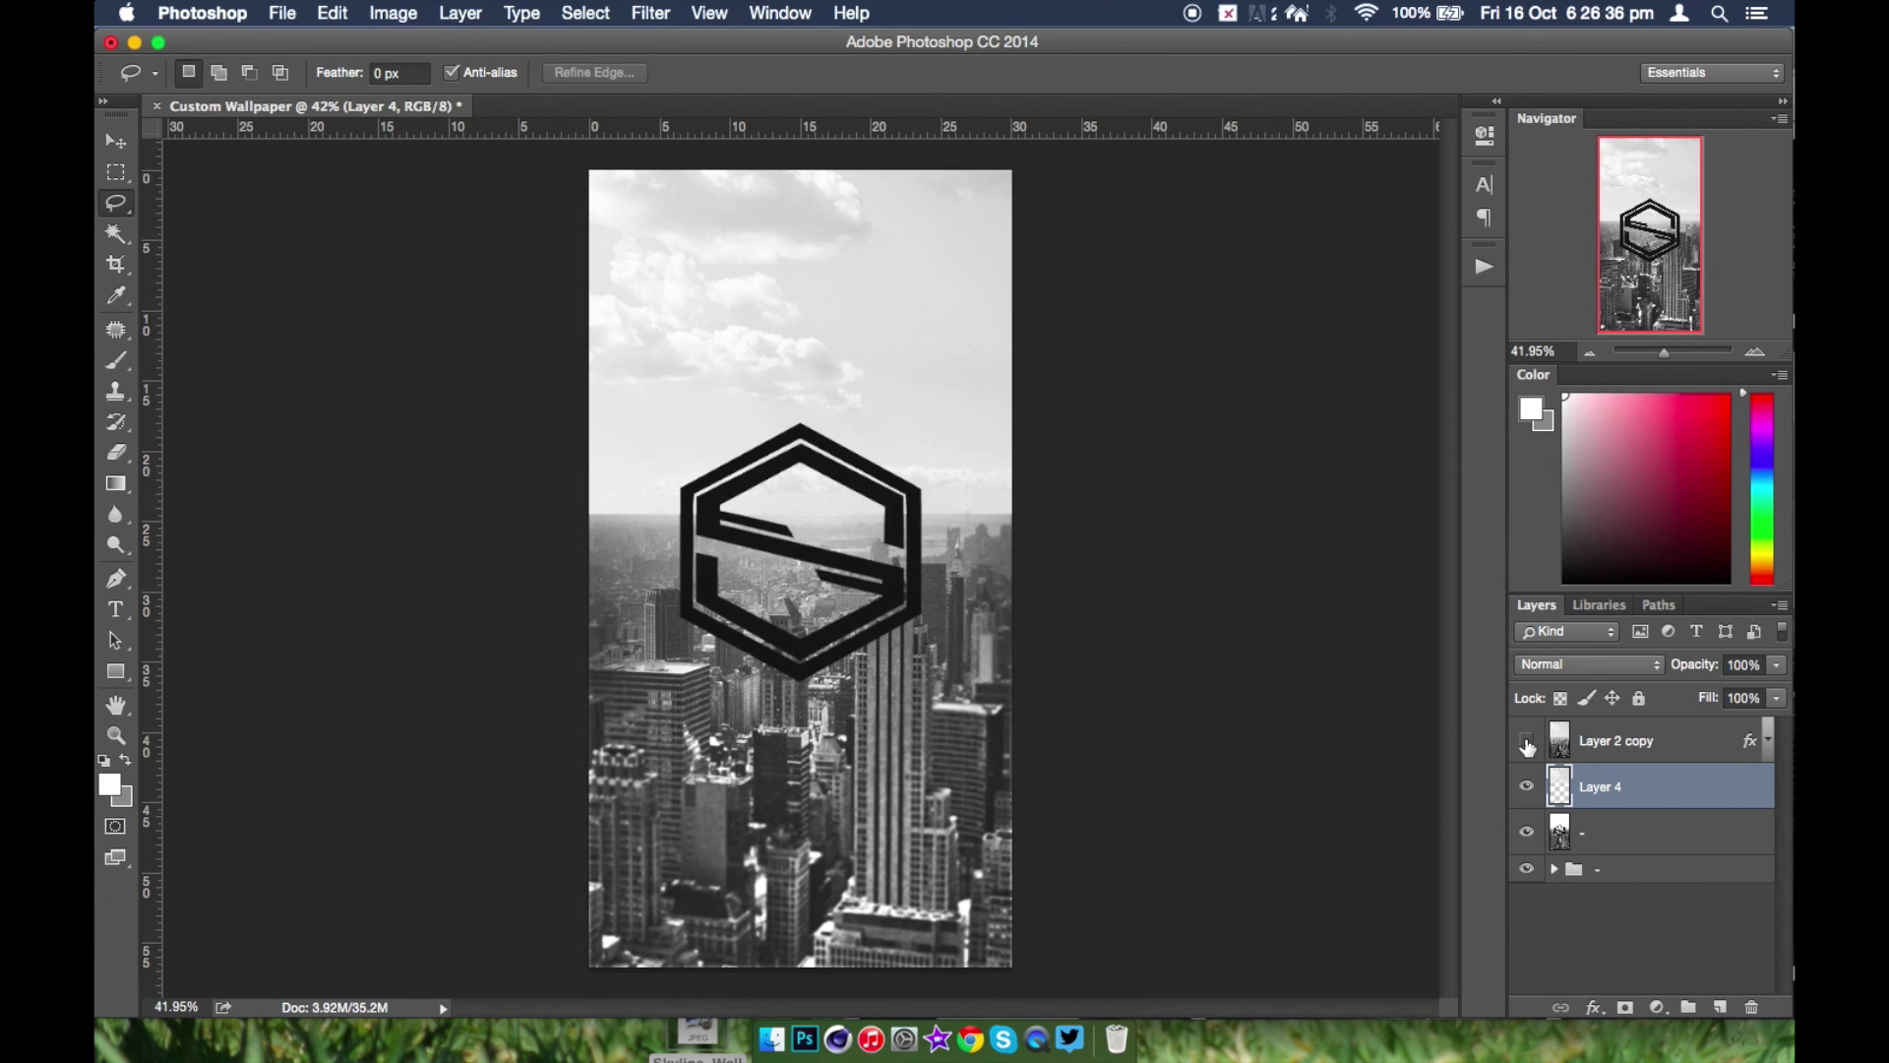
pyautogui.click(1526, 787)
pyautogui.scroll(5, 638, 379)
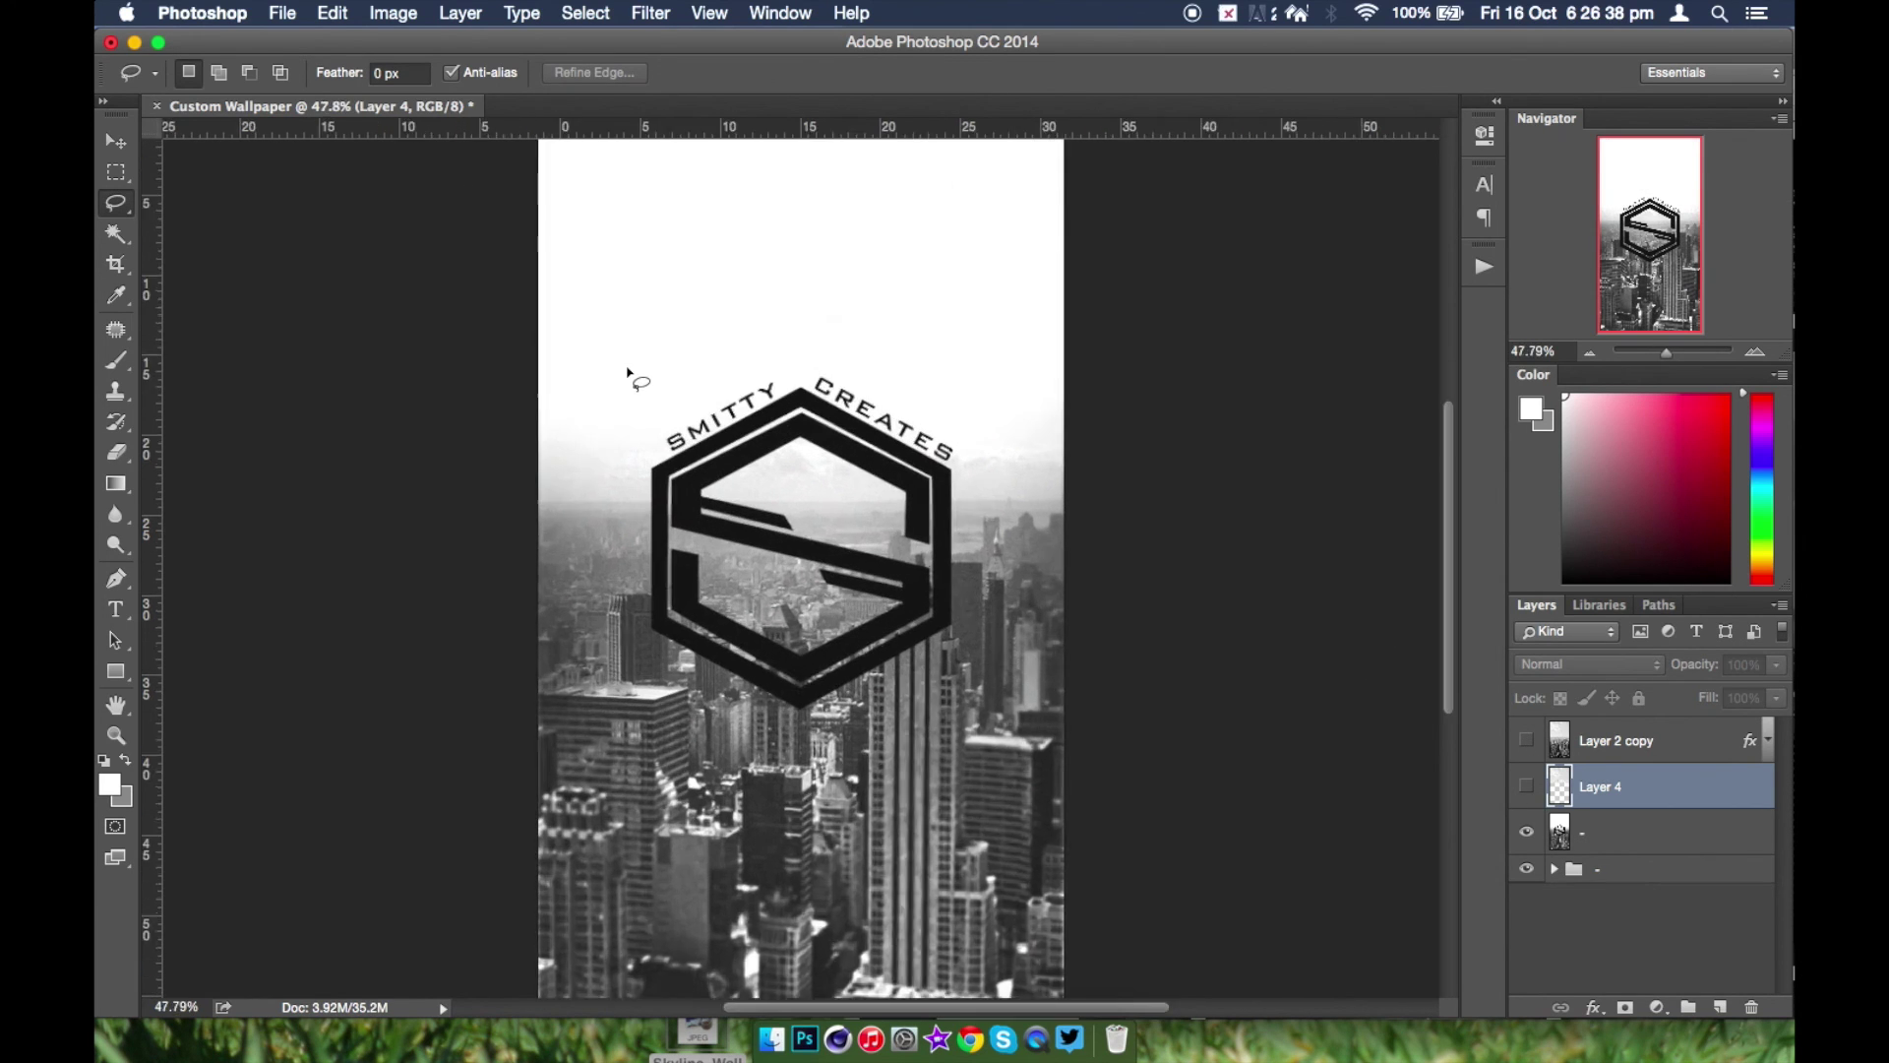
pyautogui.scroll(2, 540, 346)
pyautogui.scroll(3, 763, 409)
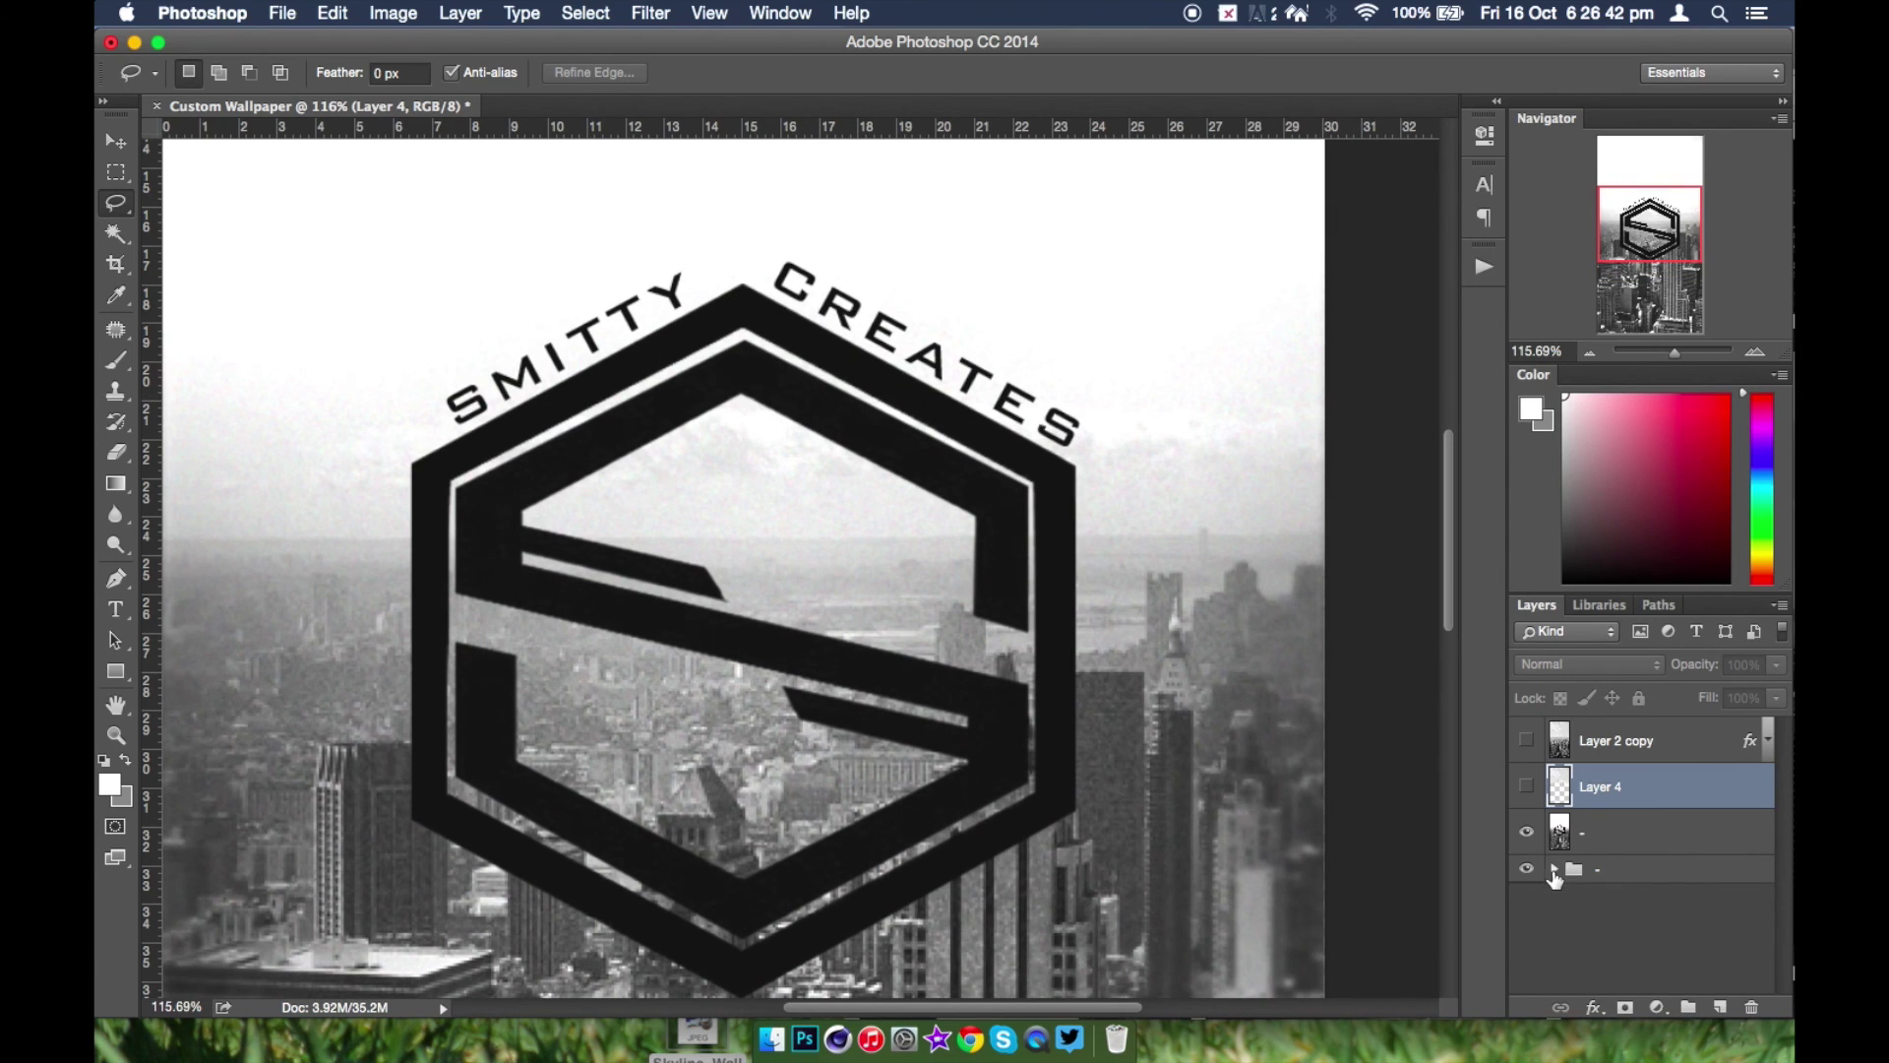
# - Expand the group to reveal the creates and smitty text layers, then select and show Layer 4
pyautogui.click(1554, 868)
pyautogui.scroll(-3, 1584, 847)
pyautogui.click(1635, 787)
pyautogui.keyDown('shift'); pyautogui.click(1648, 825); pyautogui.keyUp('shift')
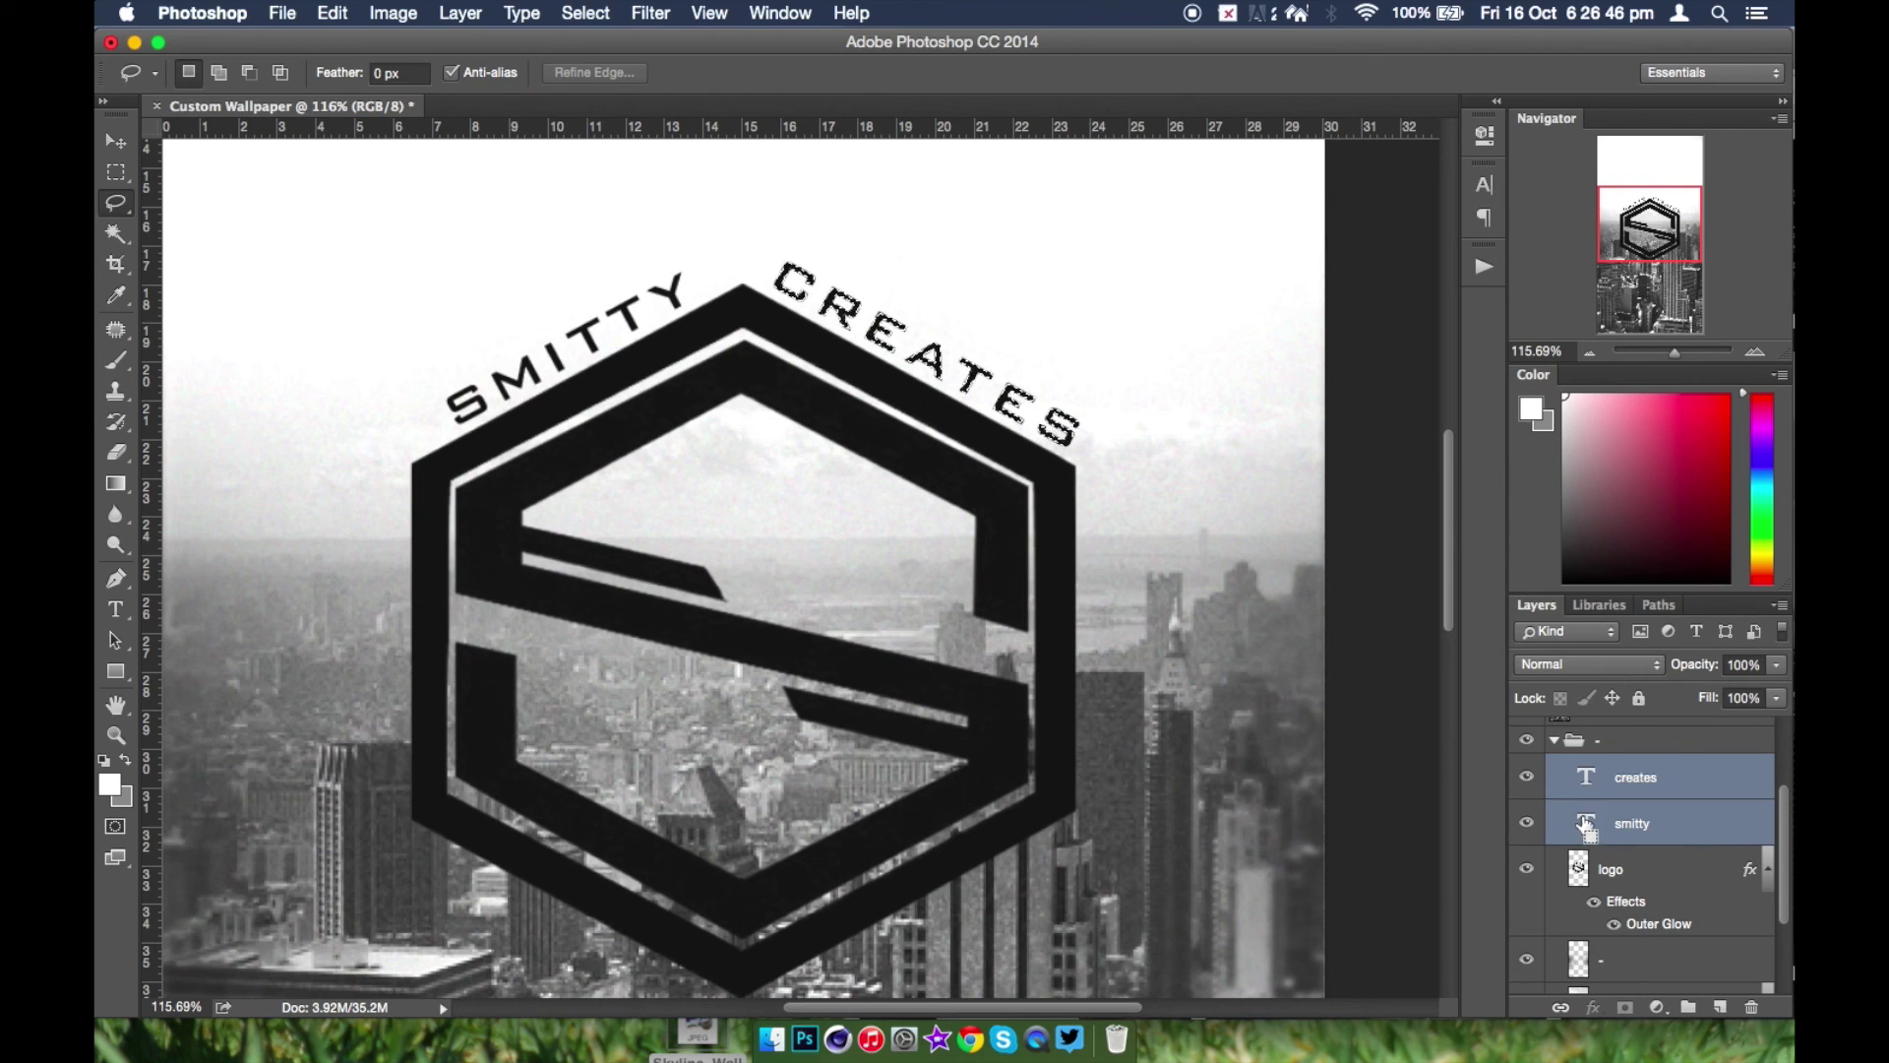
pyautogui.scroll(3, 1595, 799)
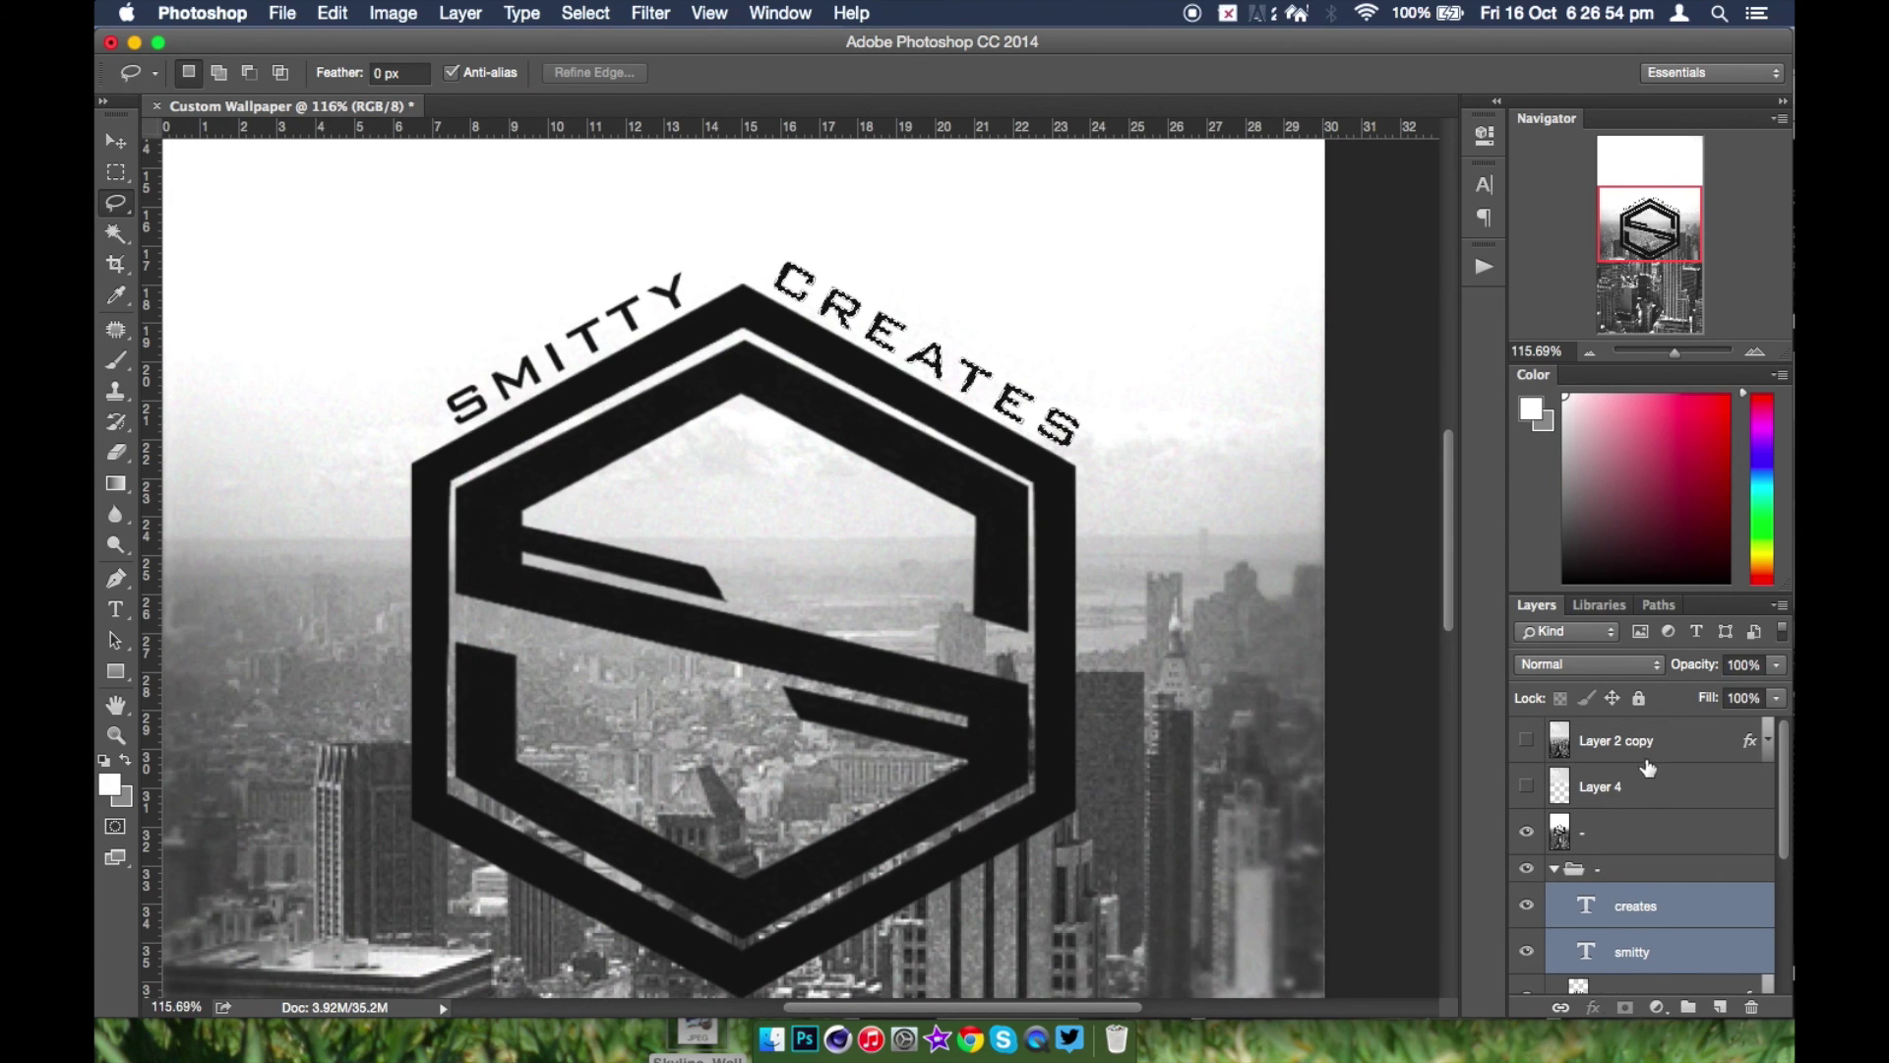
pyautogui.click(1623, 786)
pyautogui.click(1527, 788)
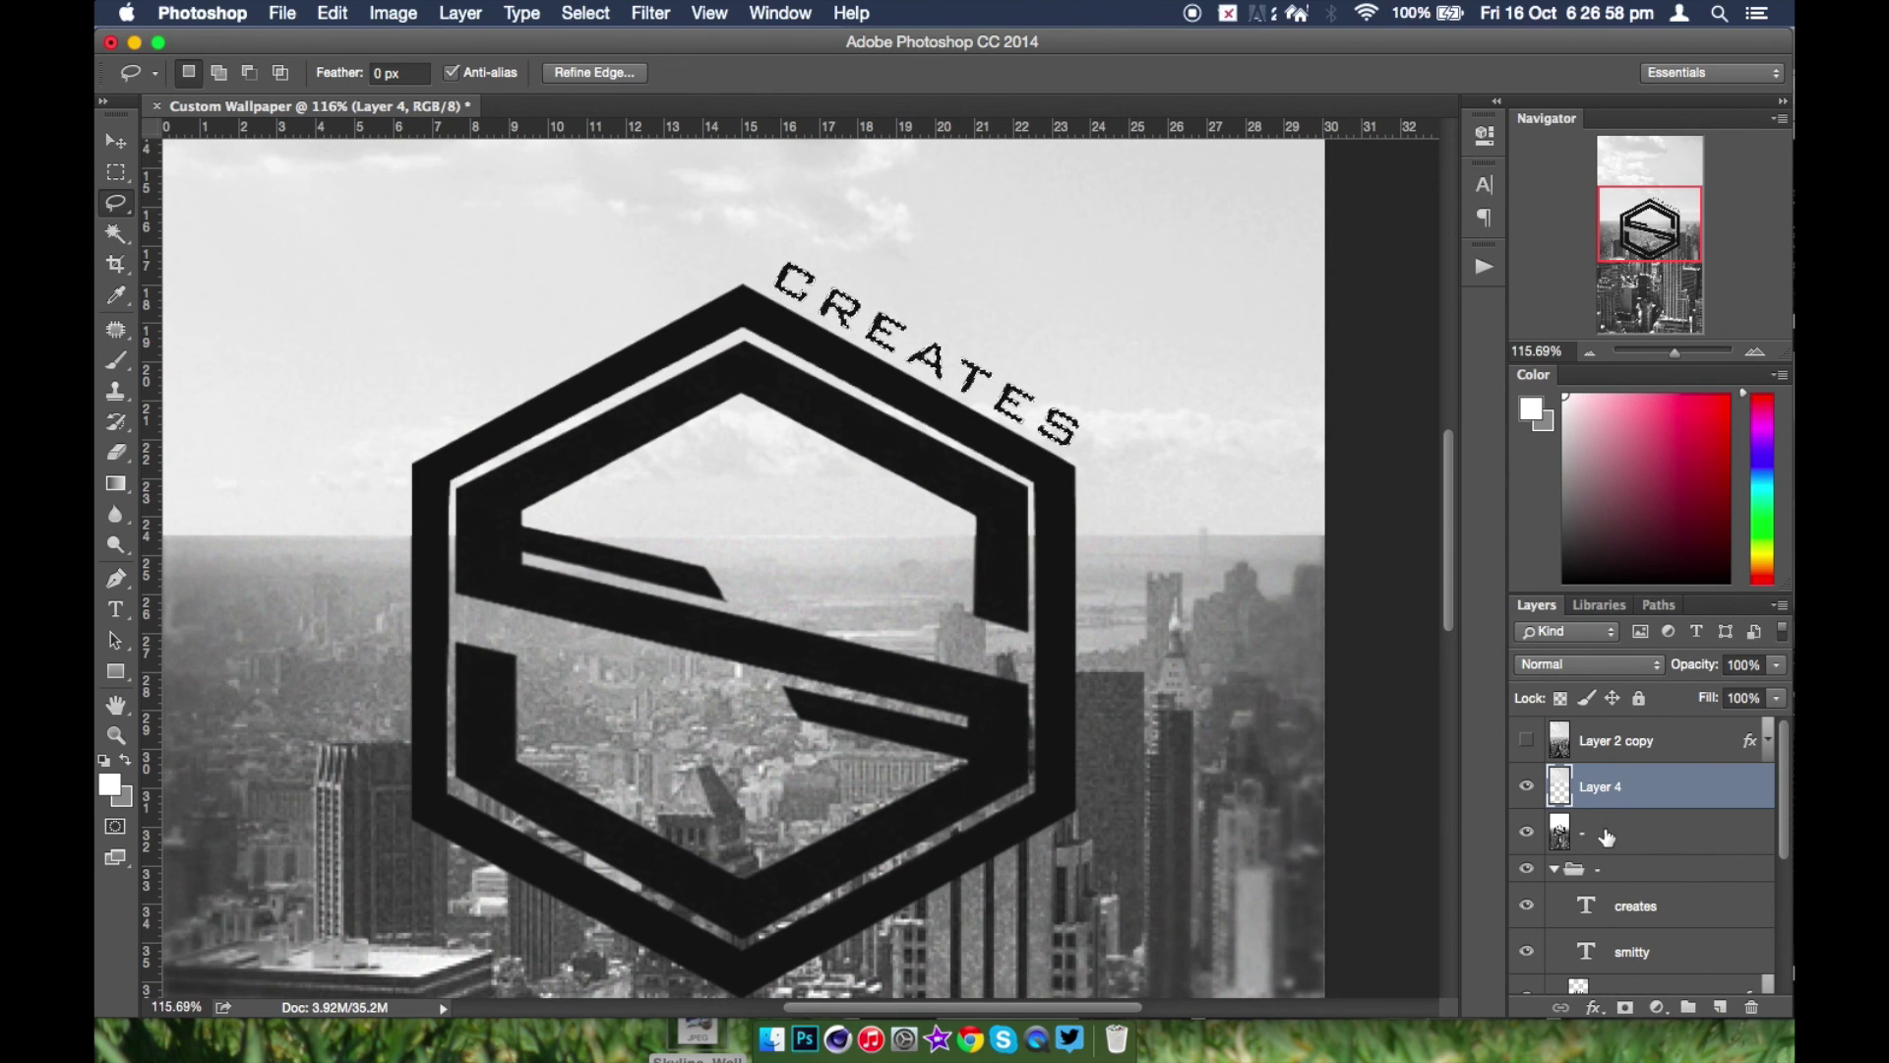
# - Load the smitty text layer as a selection and fill it with black on Layer 4
pyautogui.click(1604, 948)
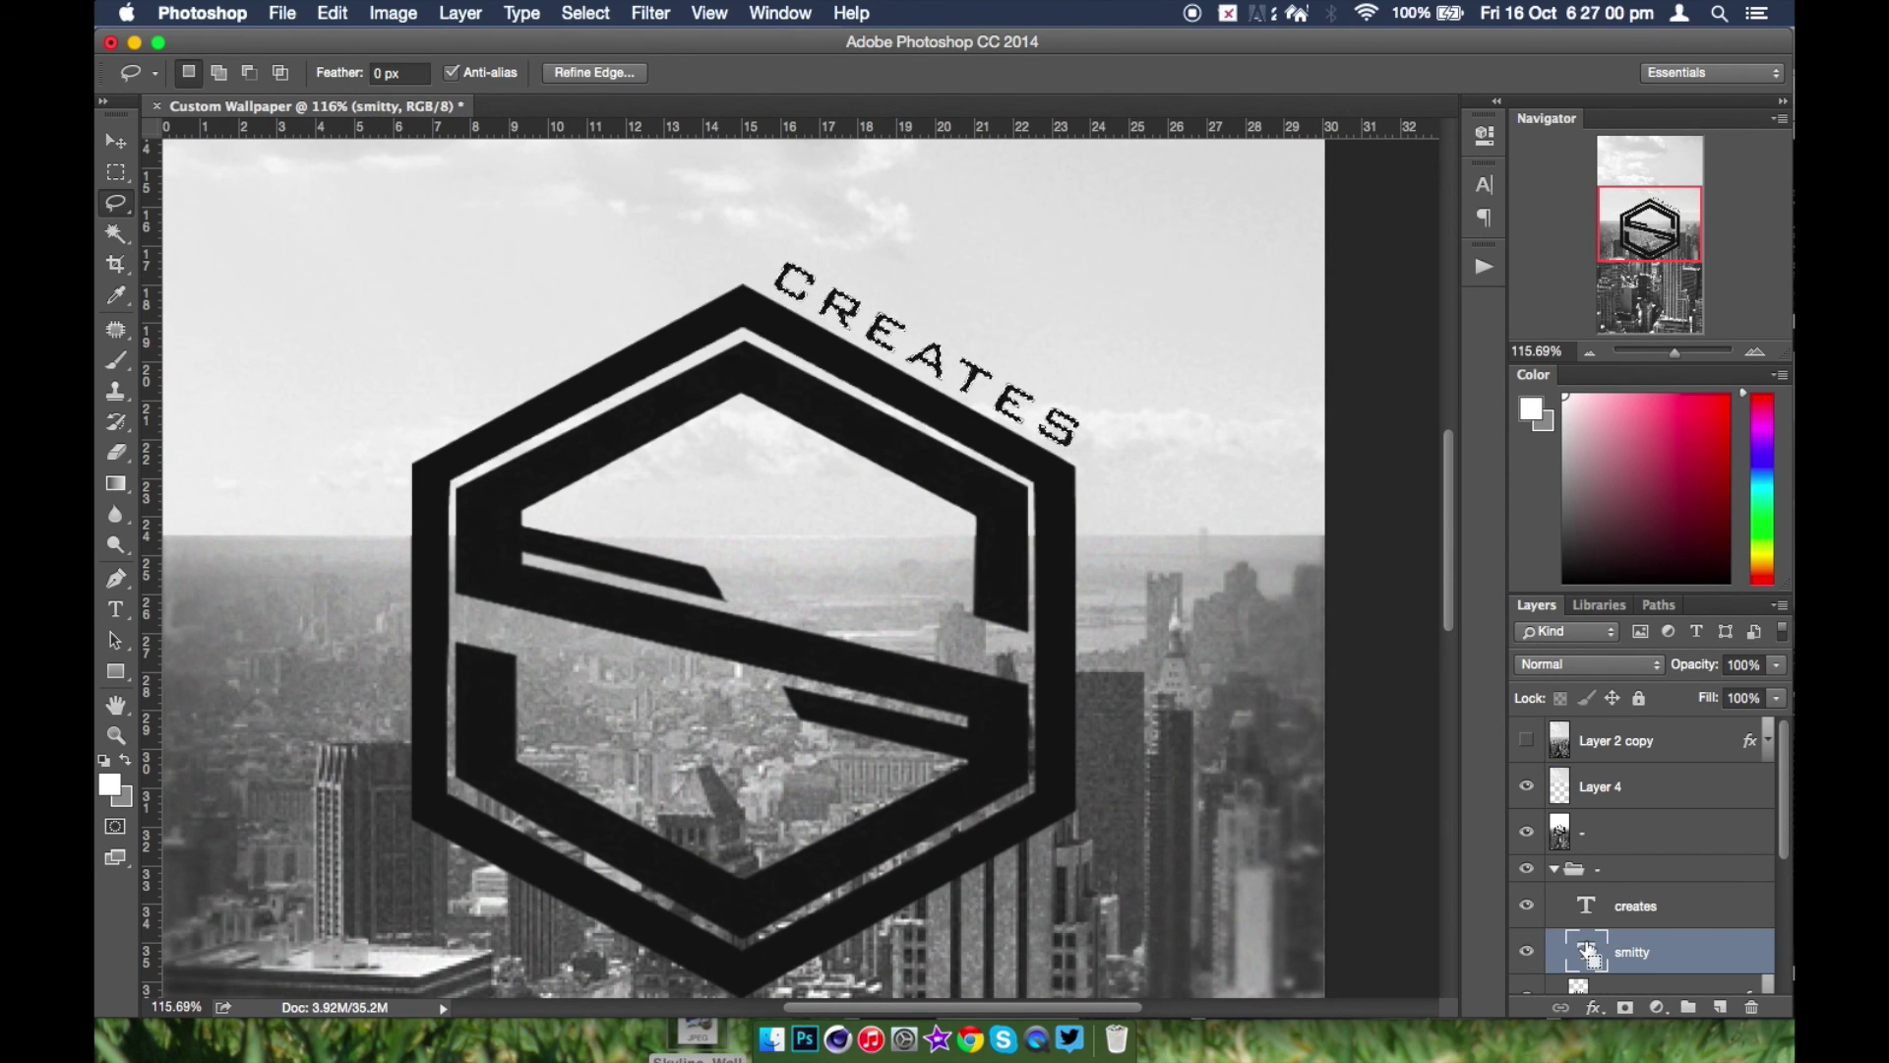
pyautogui.keyDown('super'); pyautogui.click(1585, 941); pyautogui.keyUp('super')
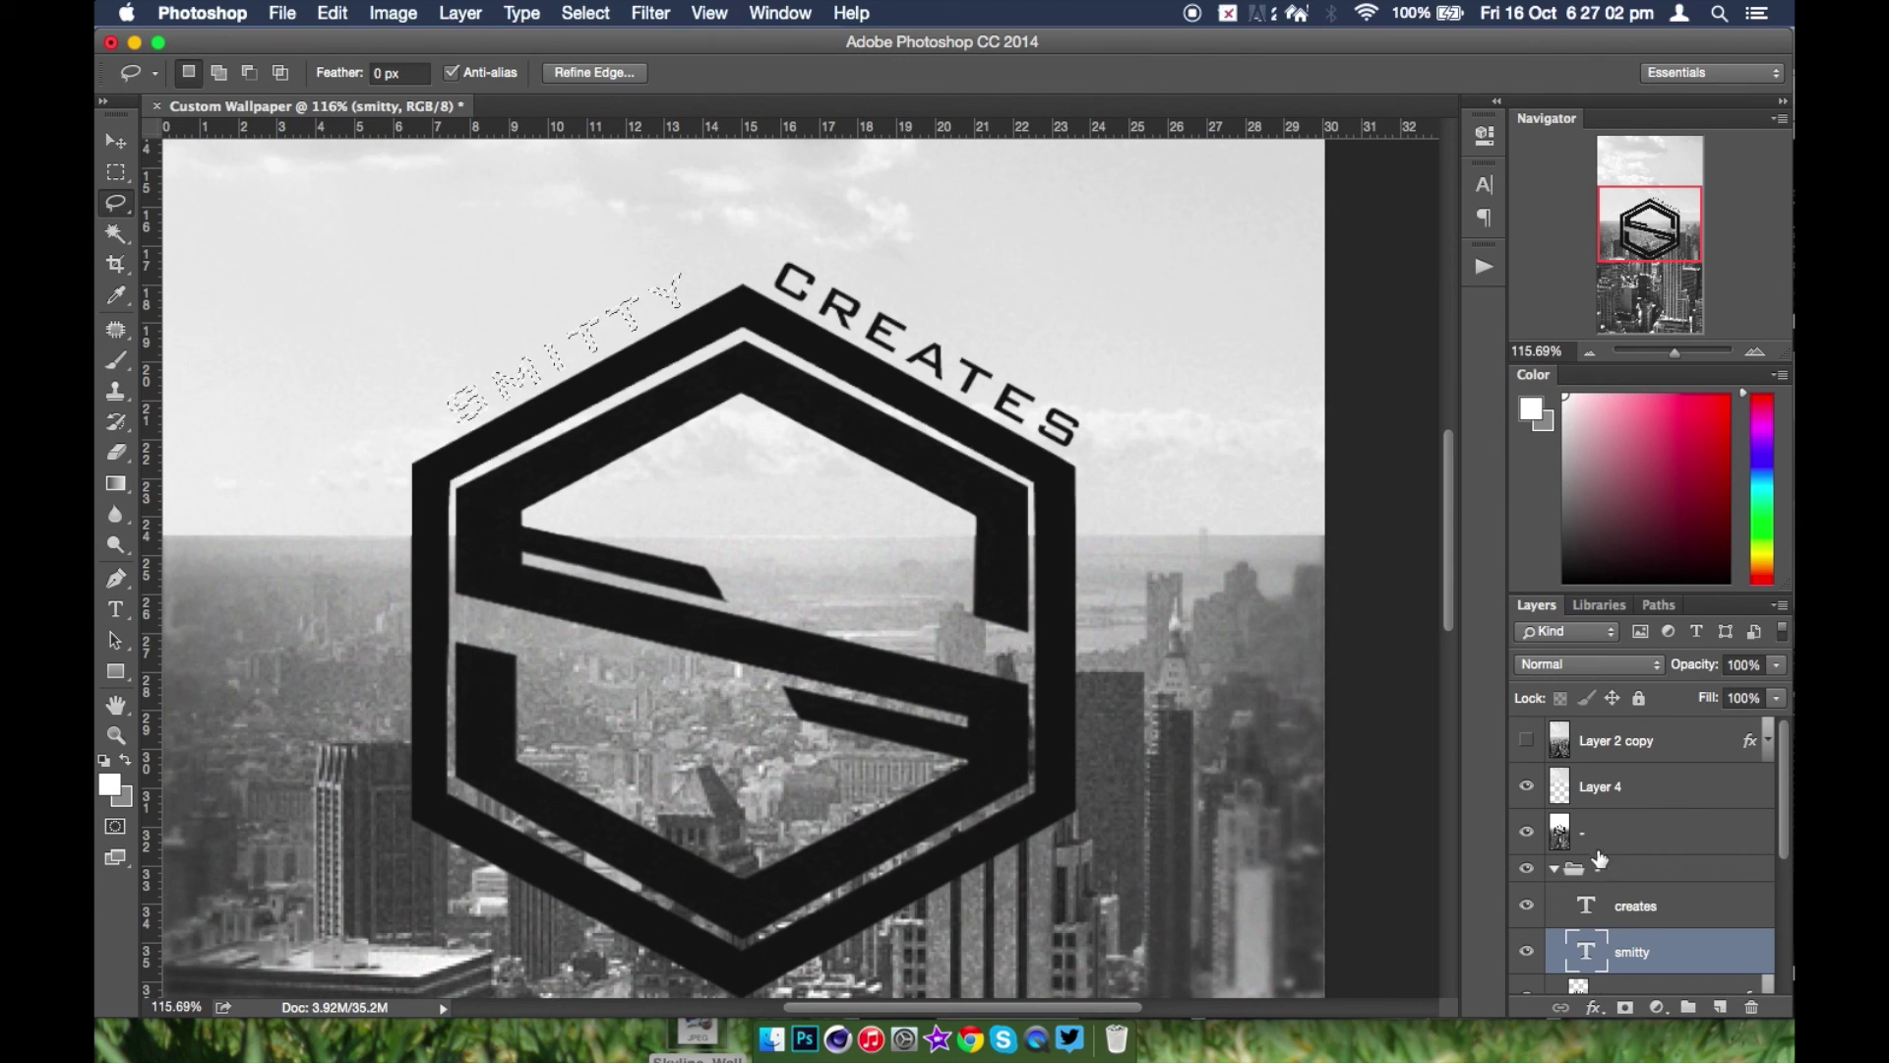
pyautogui.click(1616, 786)
pyautogui.press('super+BackSpace')
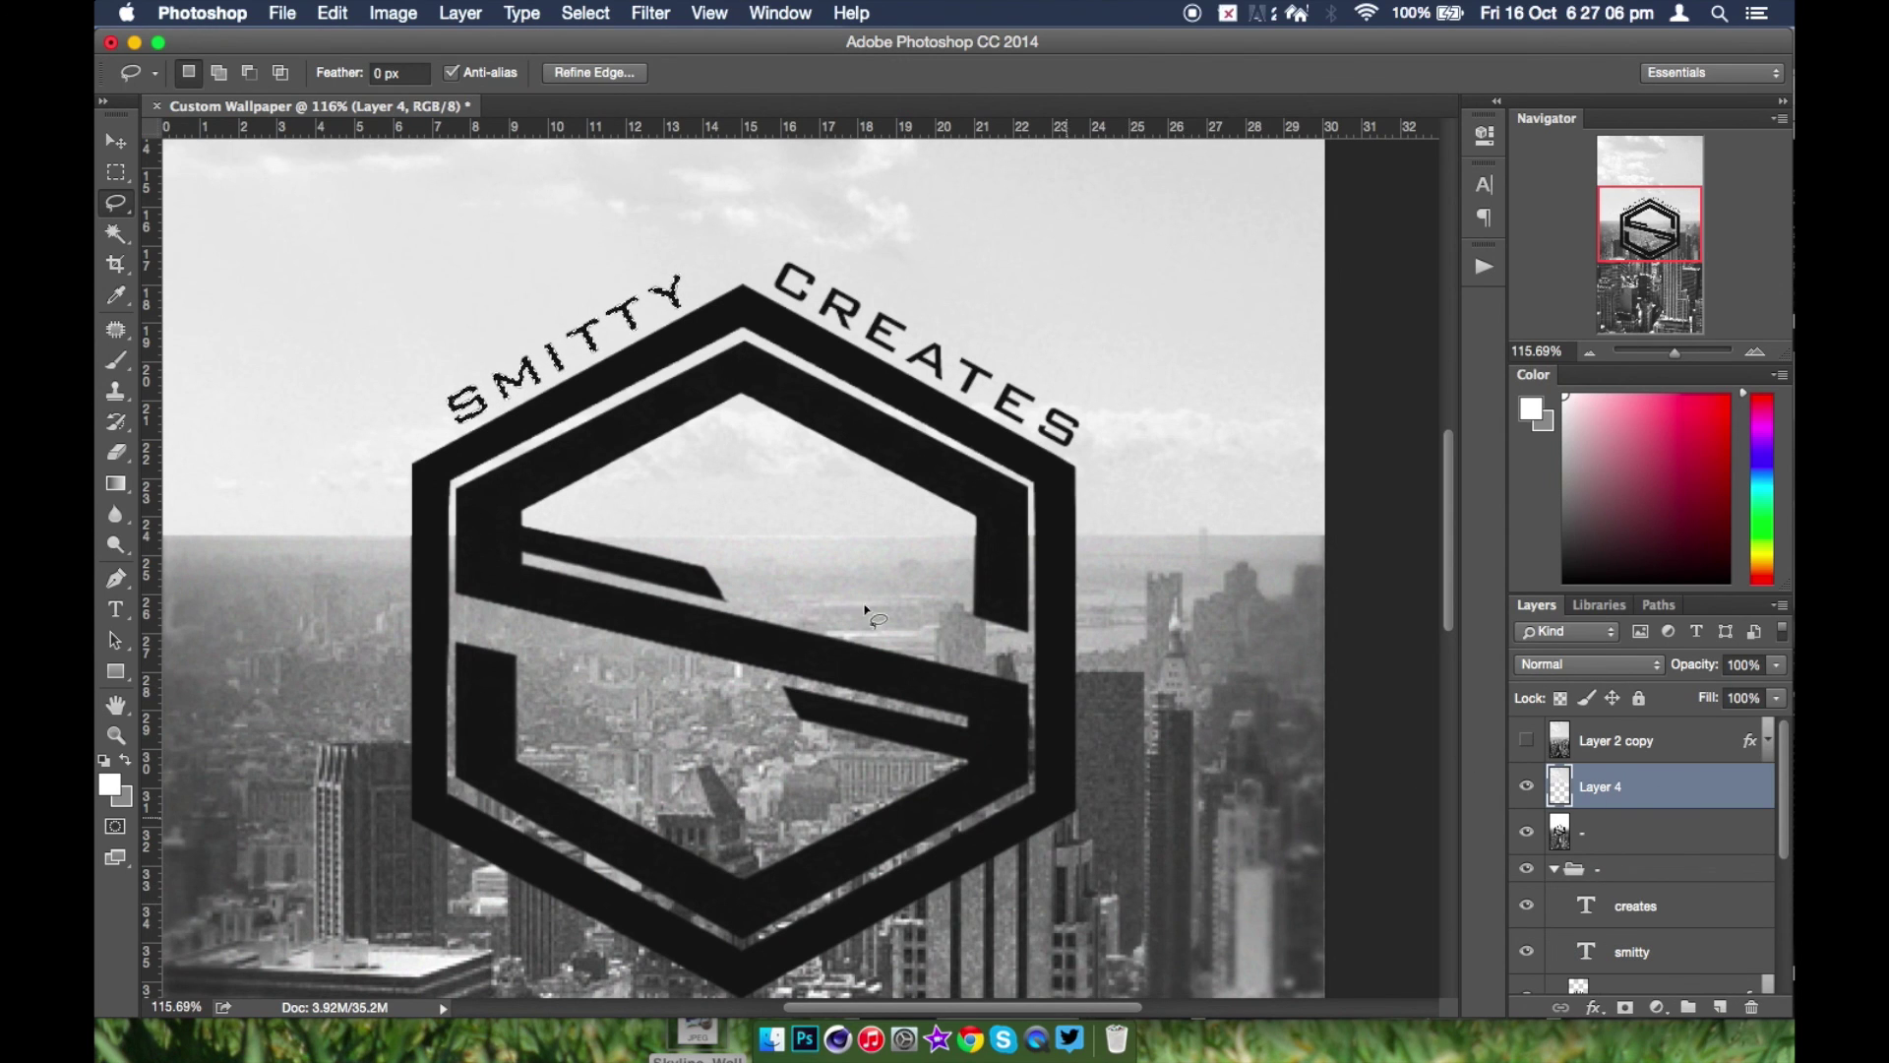
pyautogui.scroll(-5, 817, 581)
# - Collapse the layer group and drop the selection around SMITTY
pyautogui.scroll(-8, 580, 418)
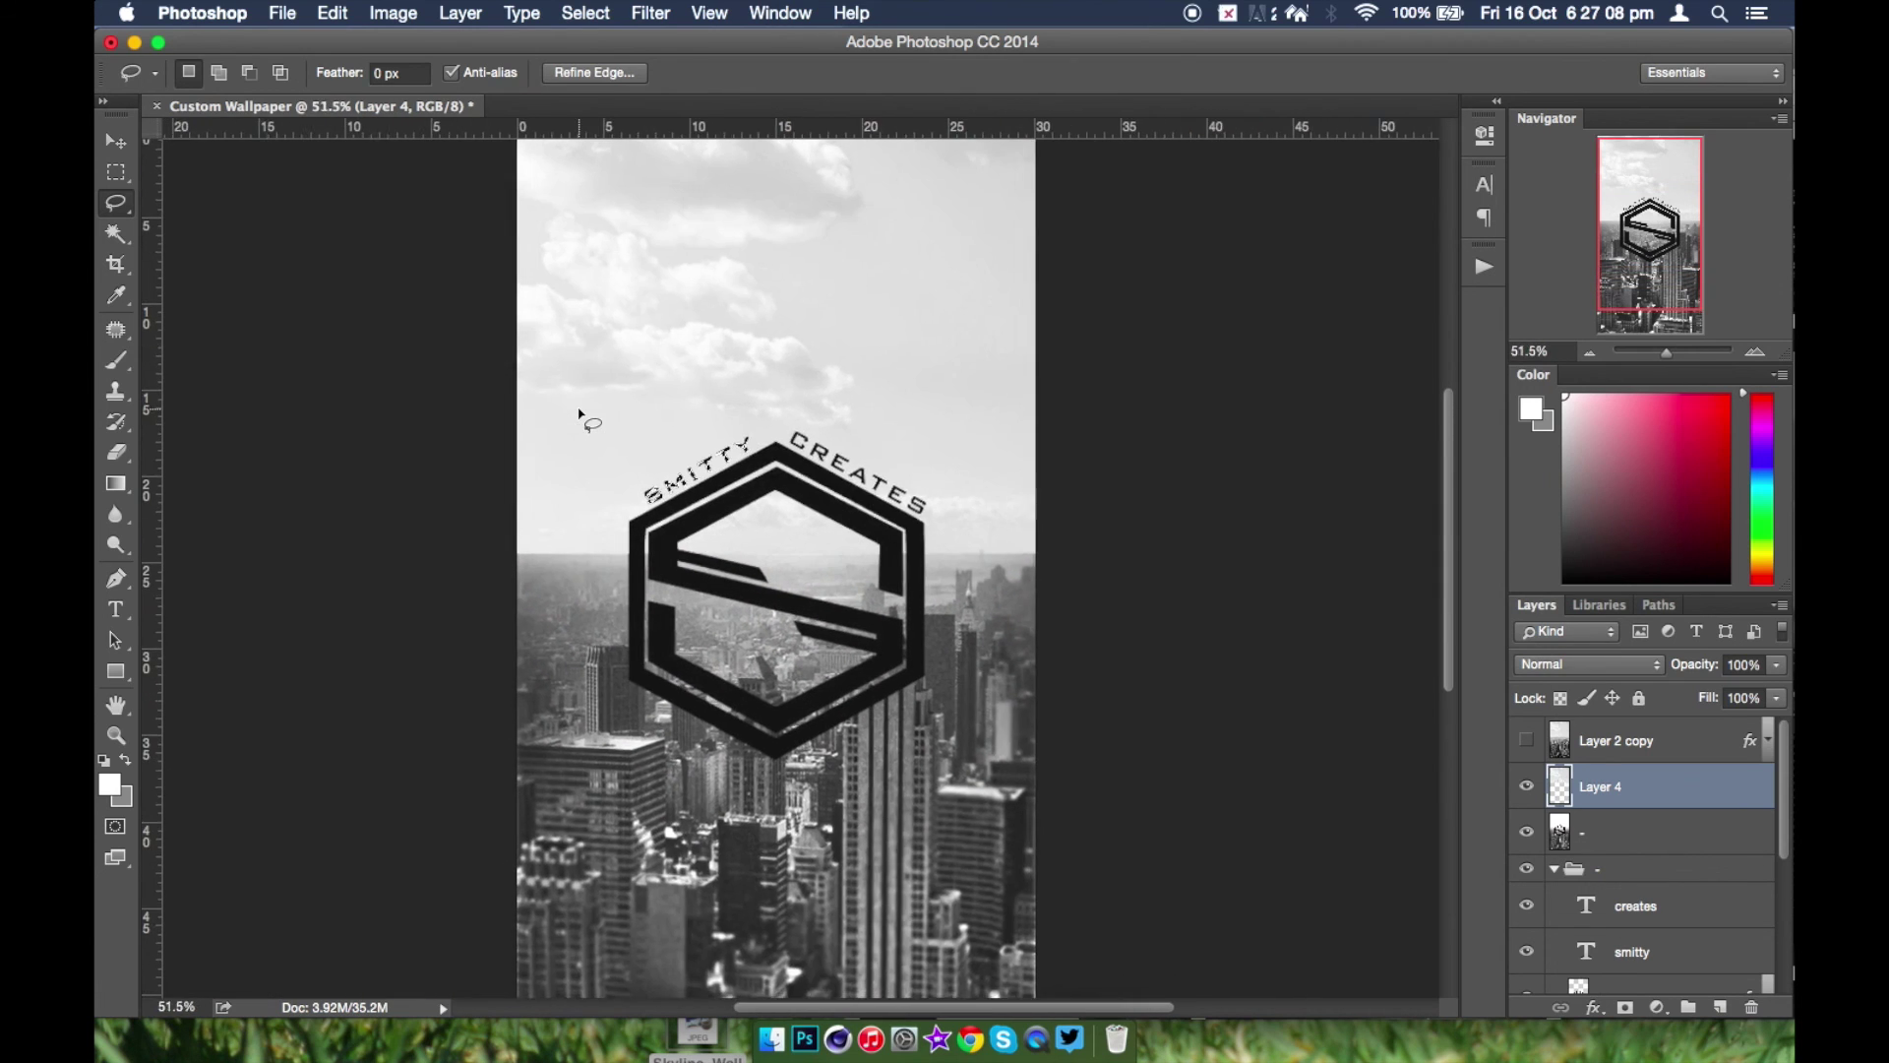
pyautogui.scroll(1, 580, 418)
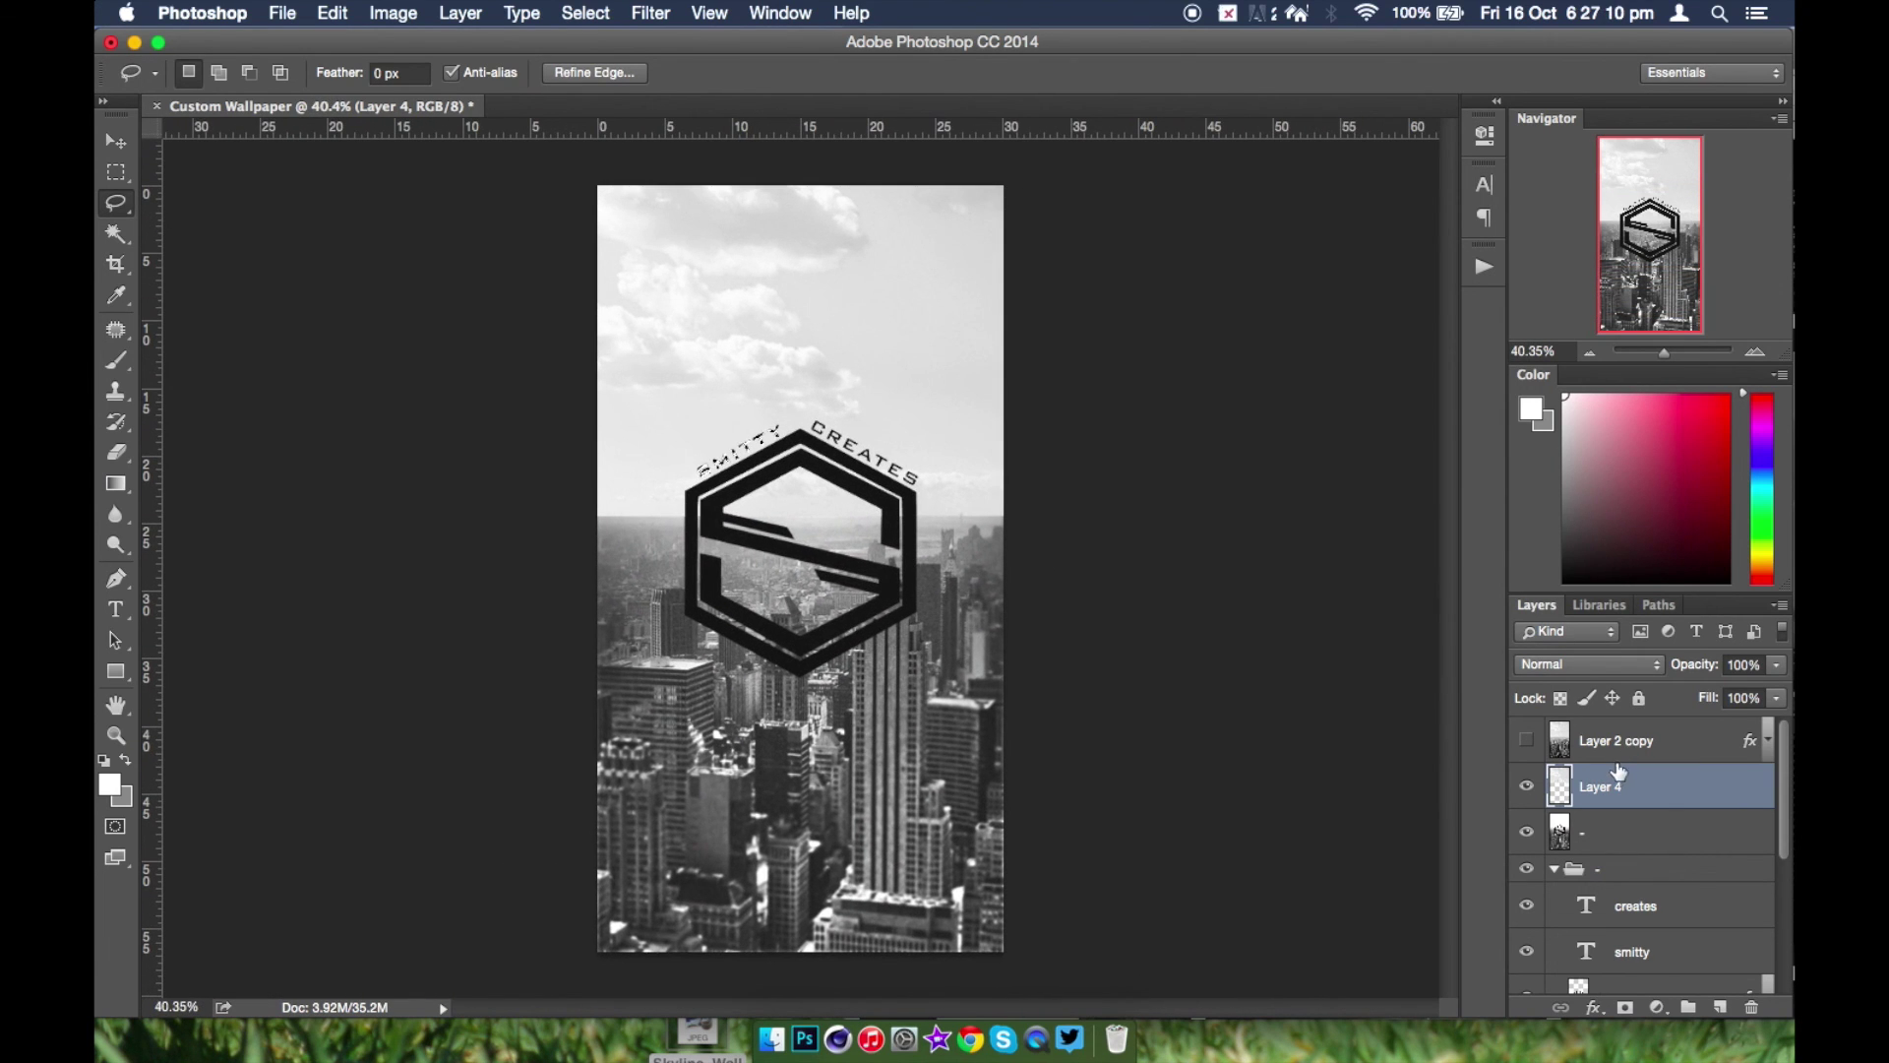
pyautogui.click(1636, 827)
pyautogui.click(1554, 868)
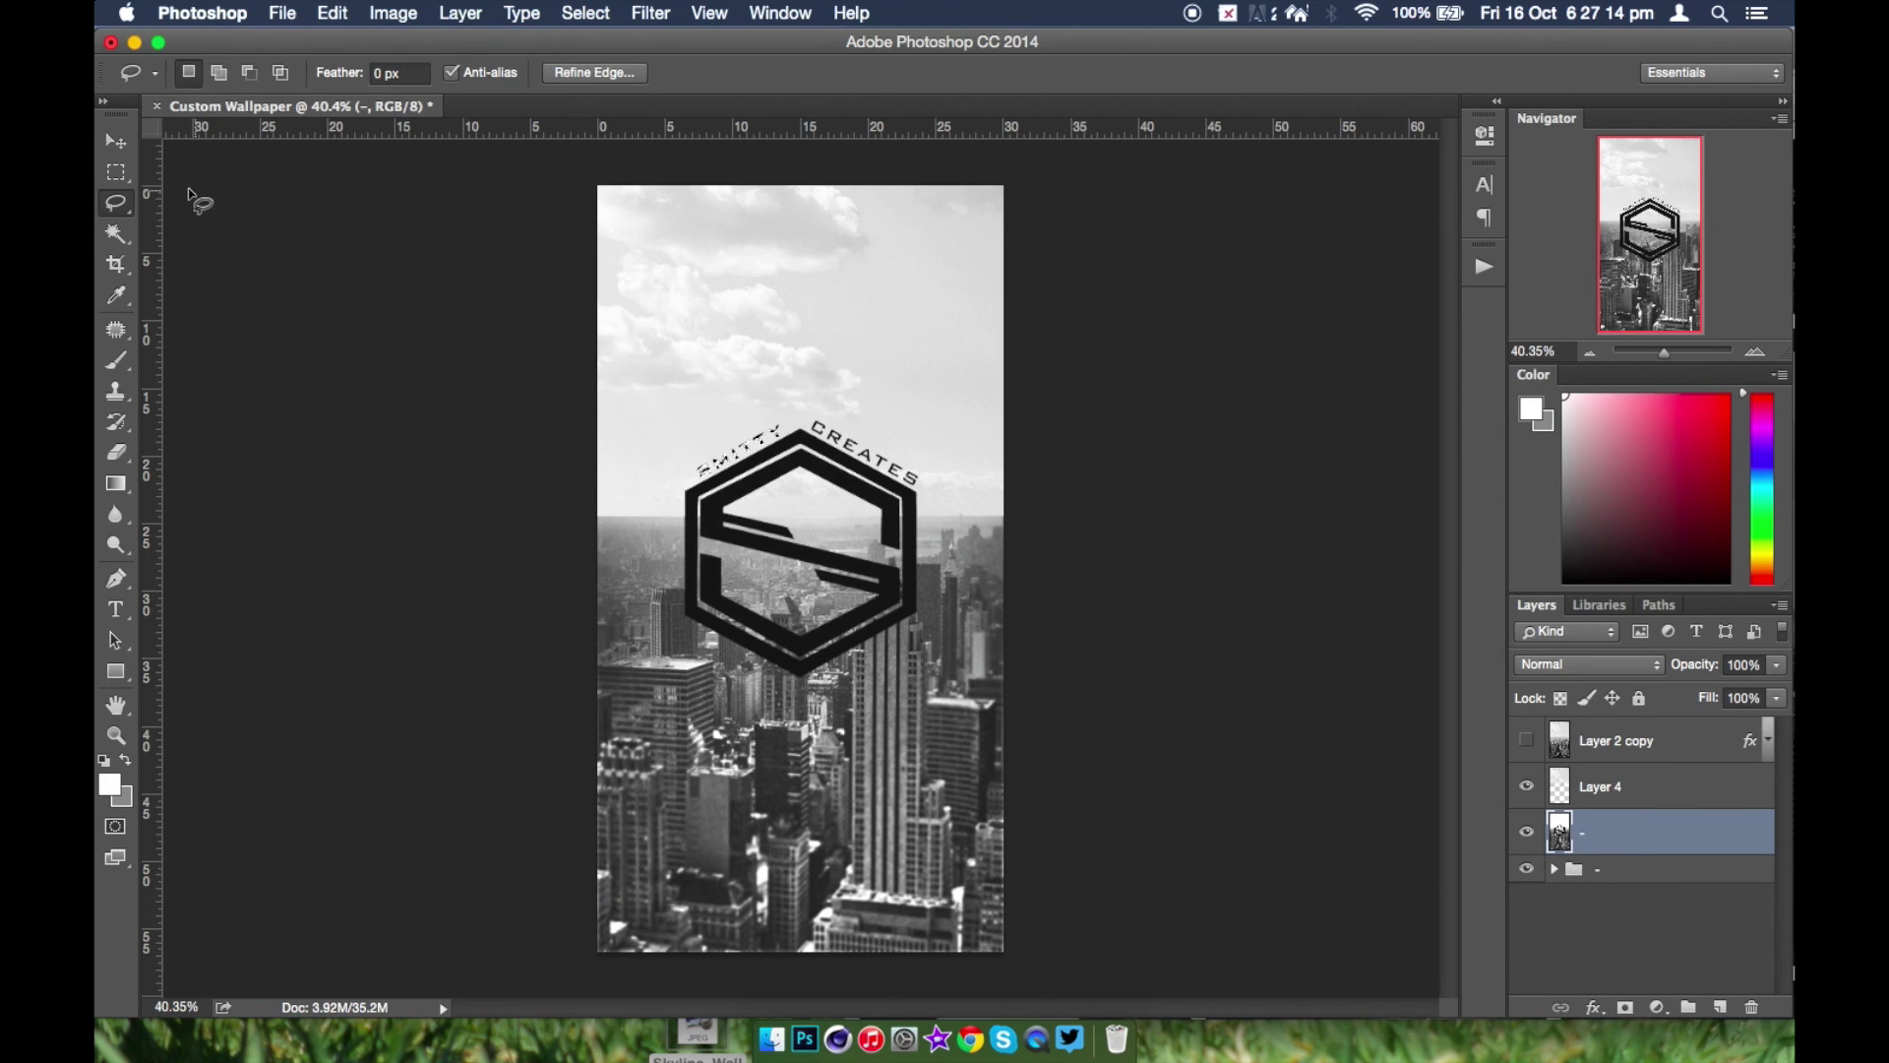
pyautogui.click(725, 433)
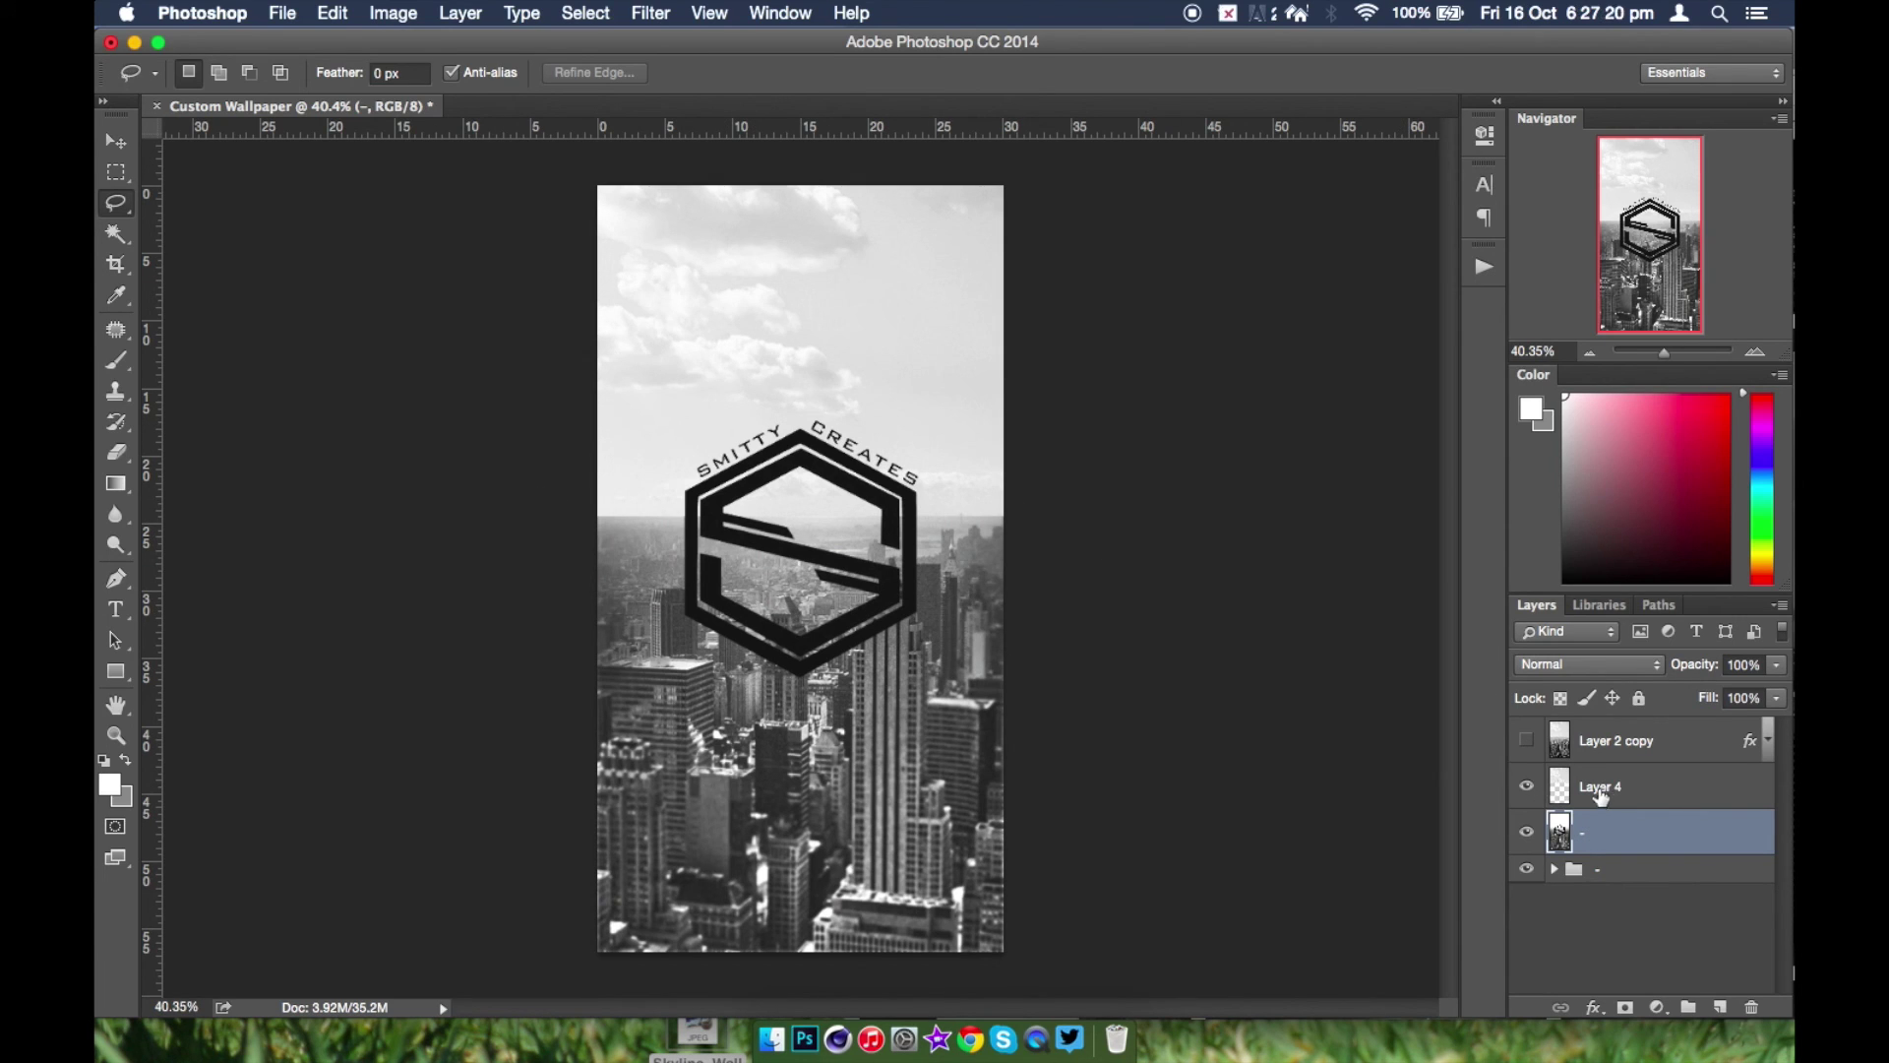
# - Start a Free Transform on Layer 4, cancel it without changes, and zoom back to fit
pyautogui.click(1600, 787)
pyautogui.hotkey('ctrl', 't')
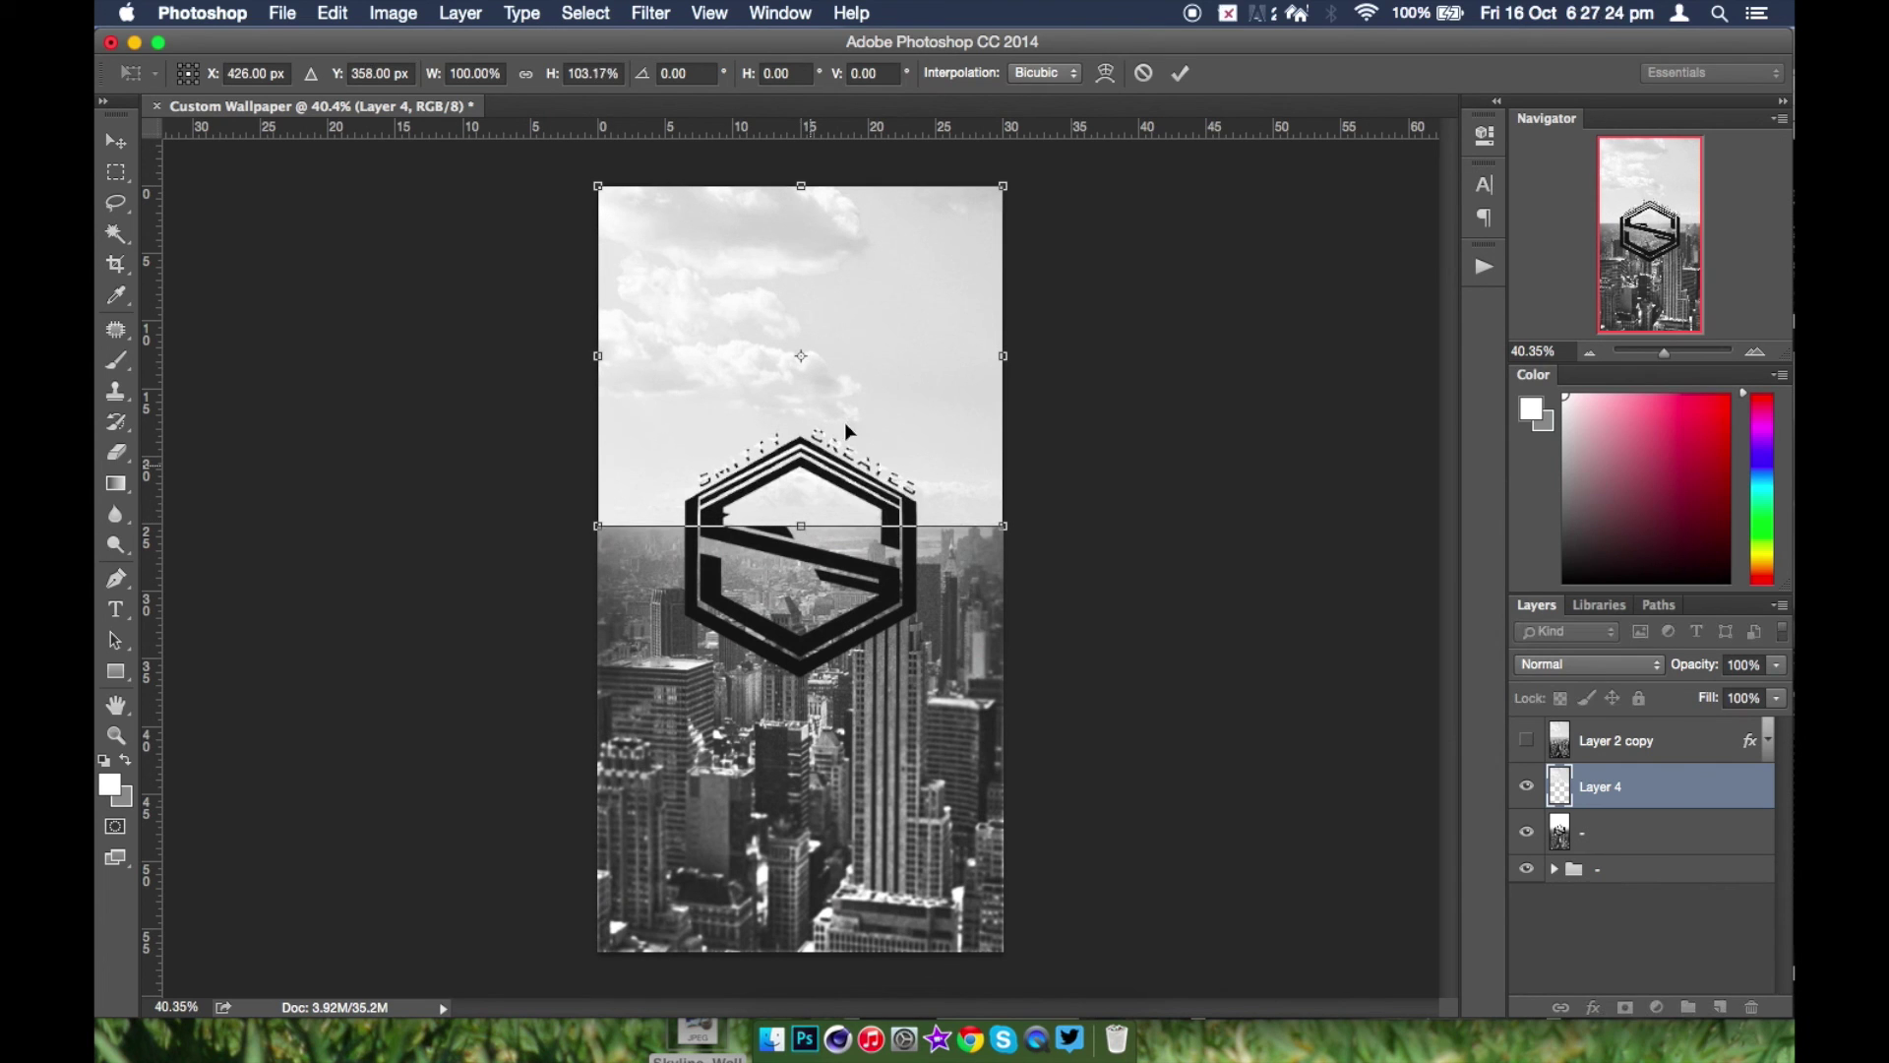
pyautogui.click(1143, 73)
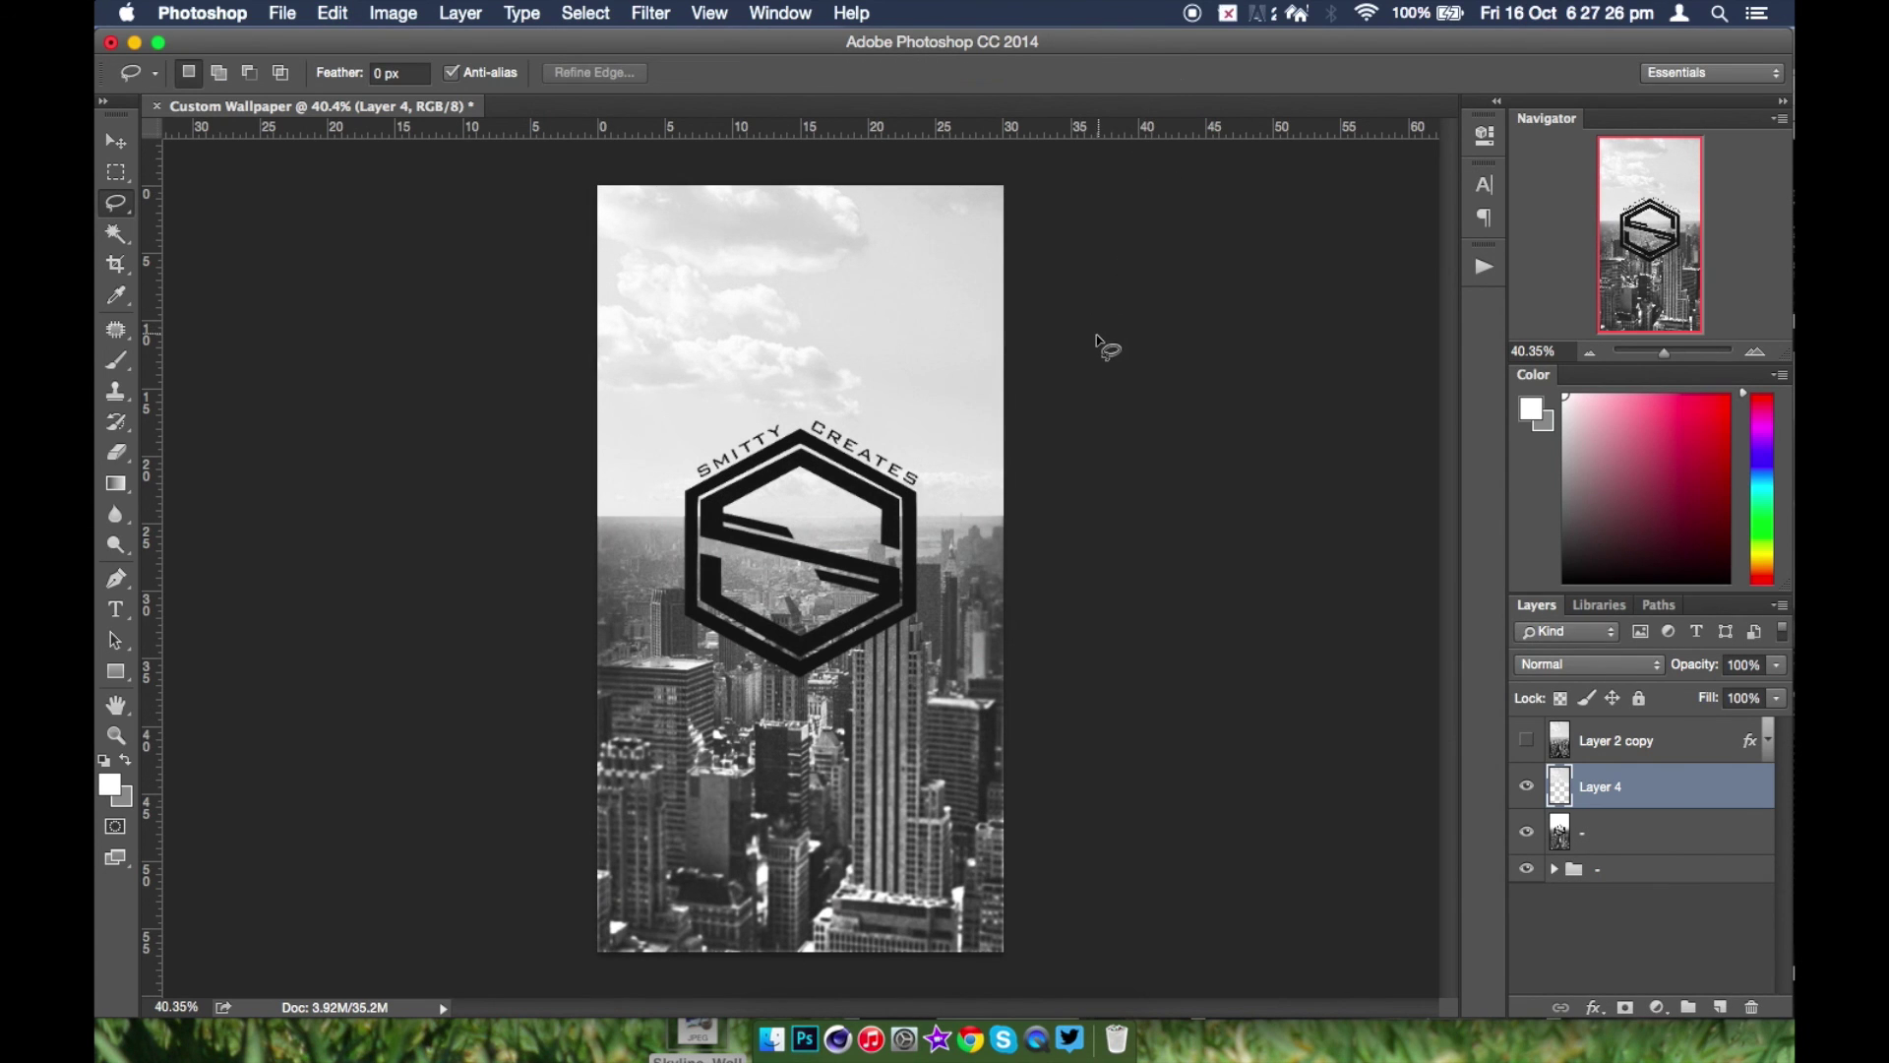
pyautogui.scroll(3, 1094, 349)
pyautogui.scroll(-3, 487, 588)
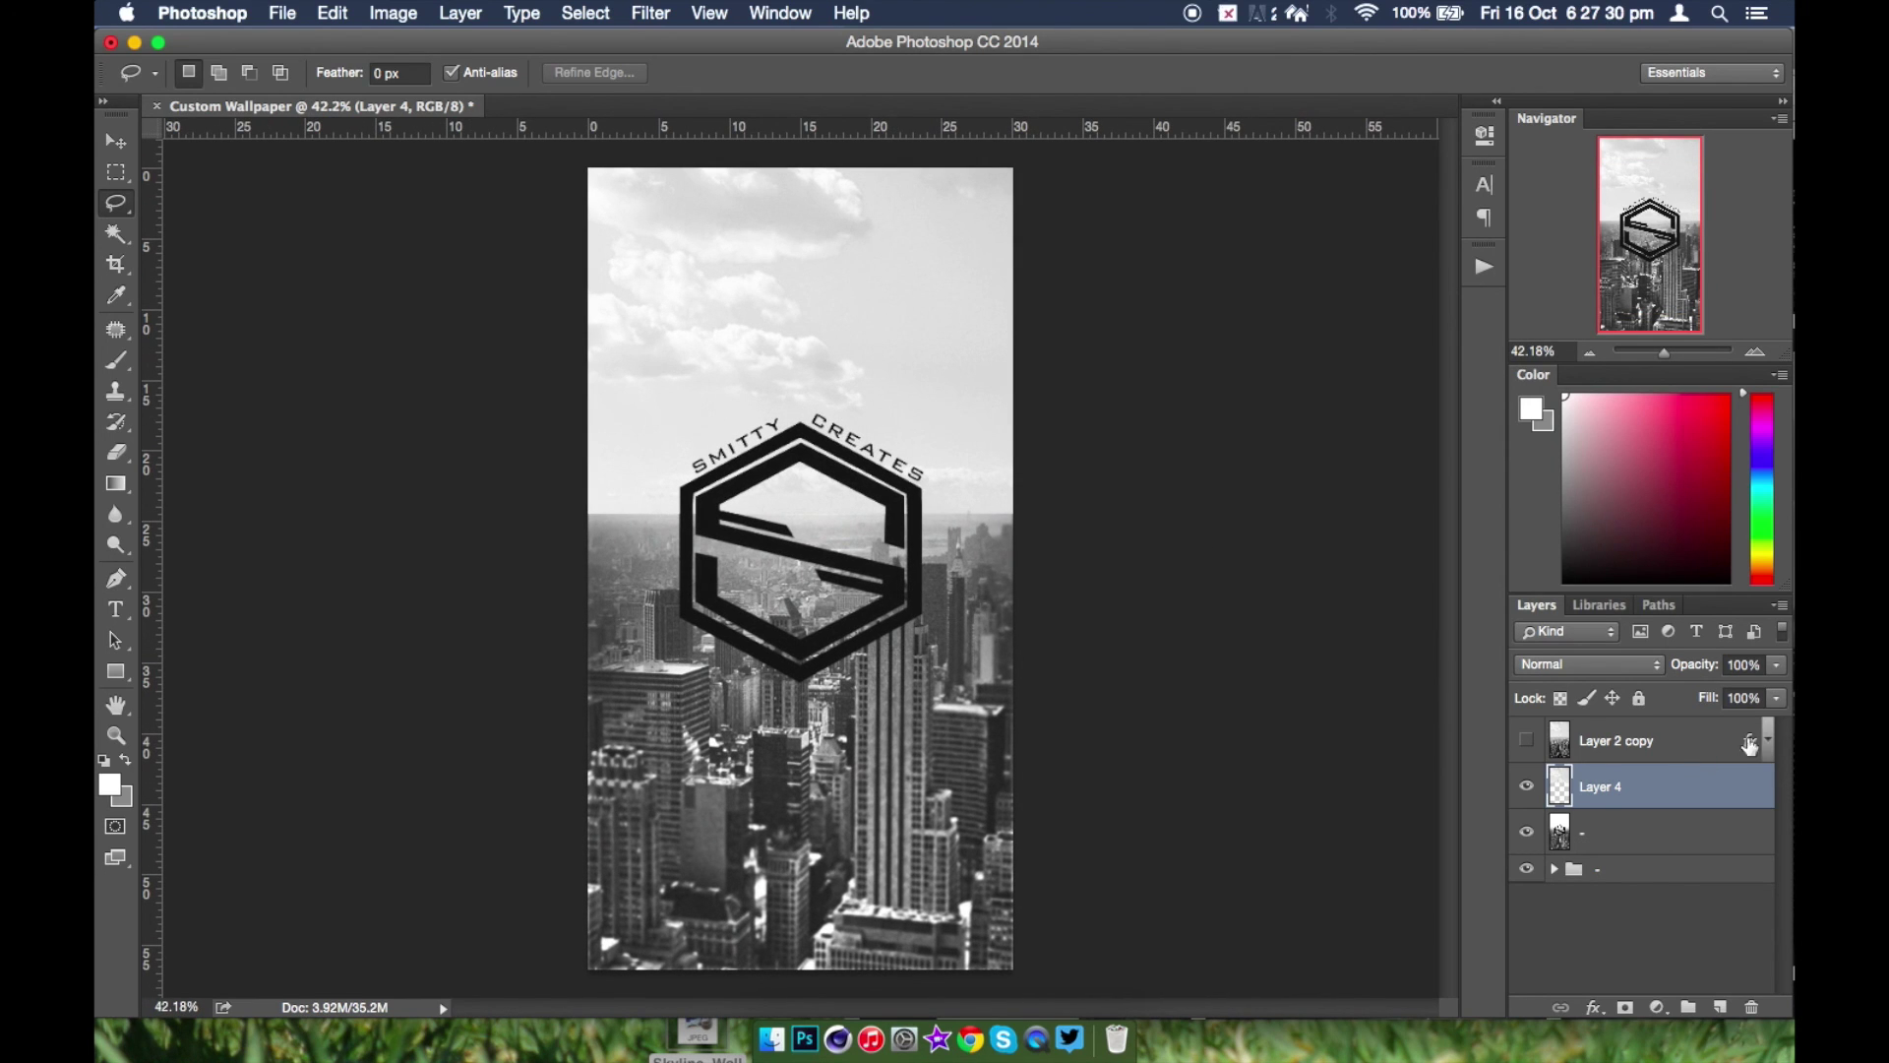
# - Merge Layer 4 with the city layer and name the merged layer "-"
pyautogui.keyDown('shift'); pyautogui.click(1637, 826); pyautogui.keyUp('shift')
pyautogui.press('super+e')
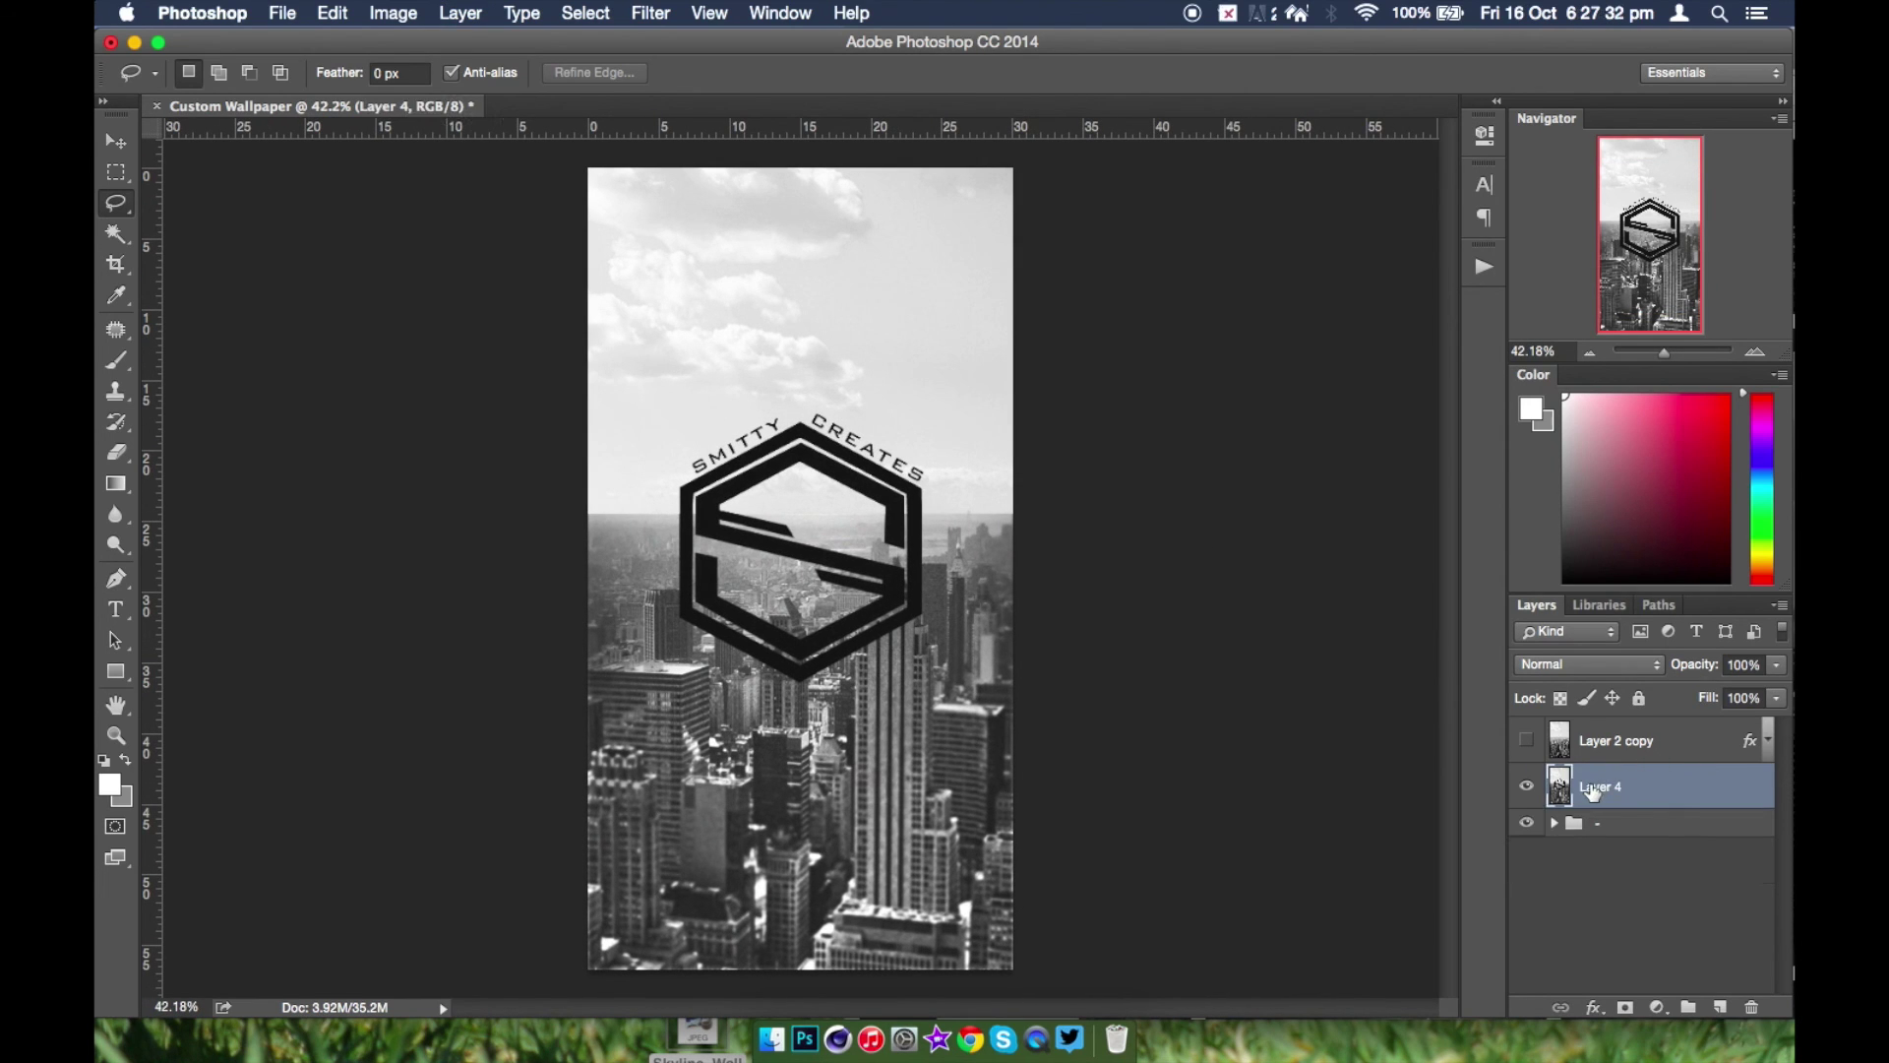
pyautogui.doubleClick(1594, 787)
pyautogui.write('-')
pyautogui.press('Return')
# - Remove the hidden Layer 2 copy from the layer stack
pyautogui.click(1703, 750)
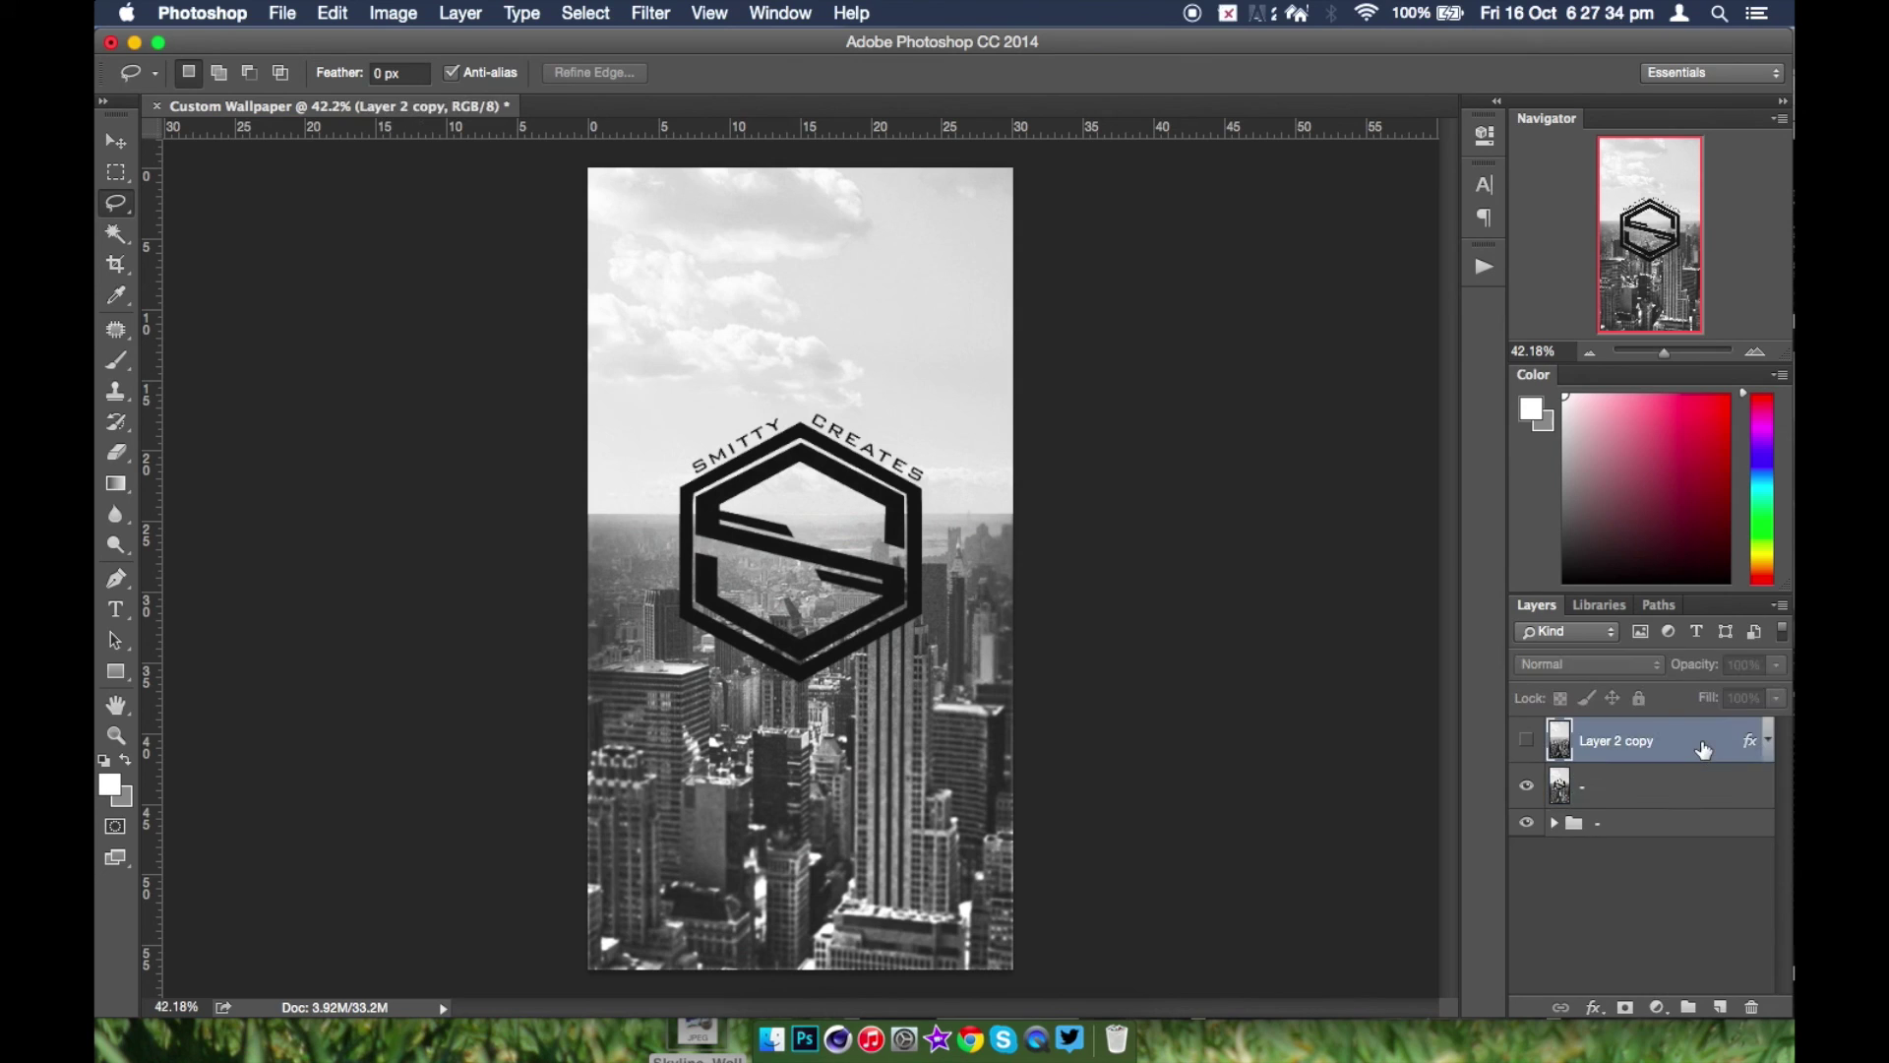
pyautogui.press('super+e')
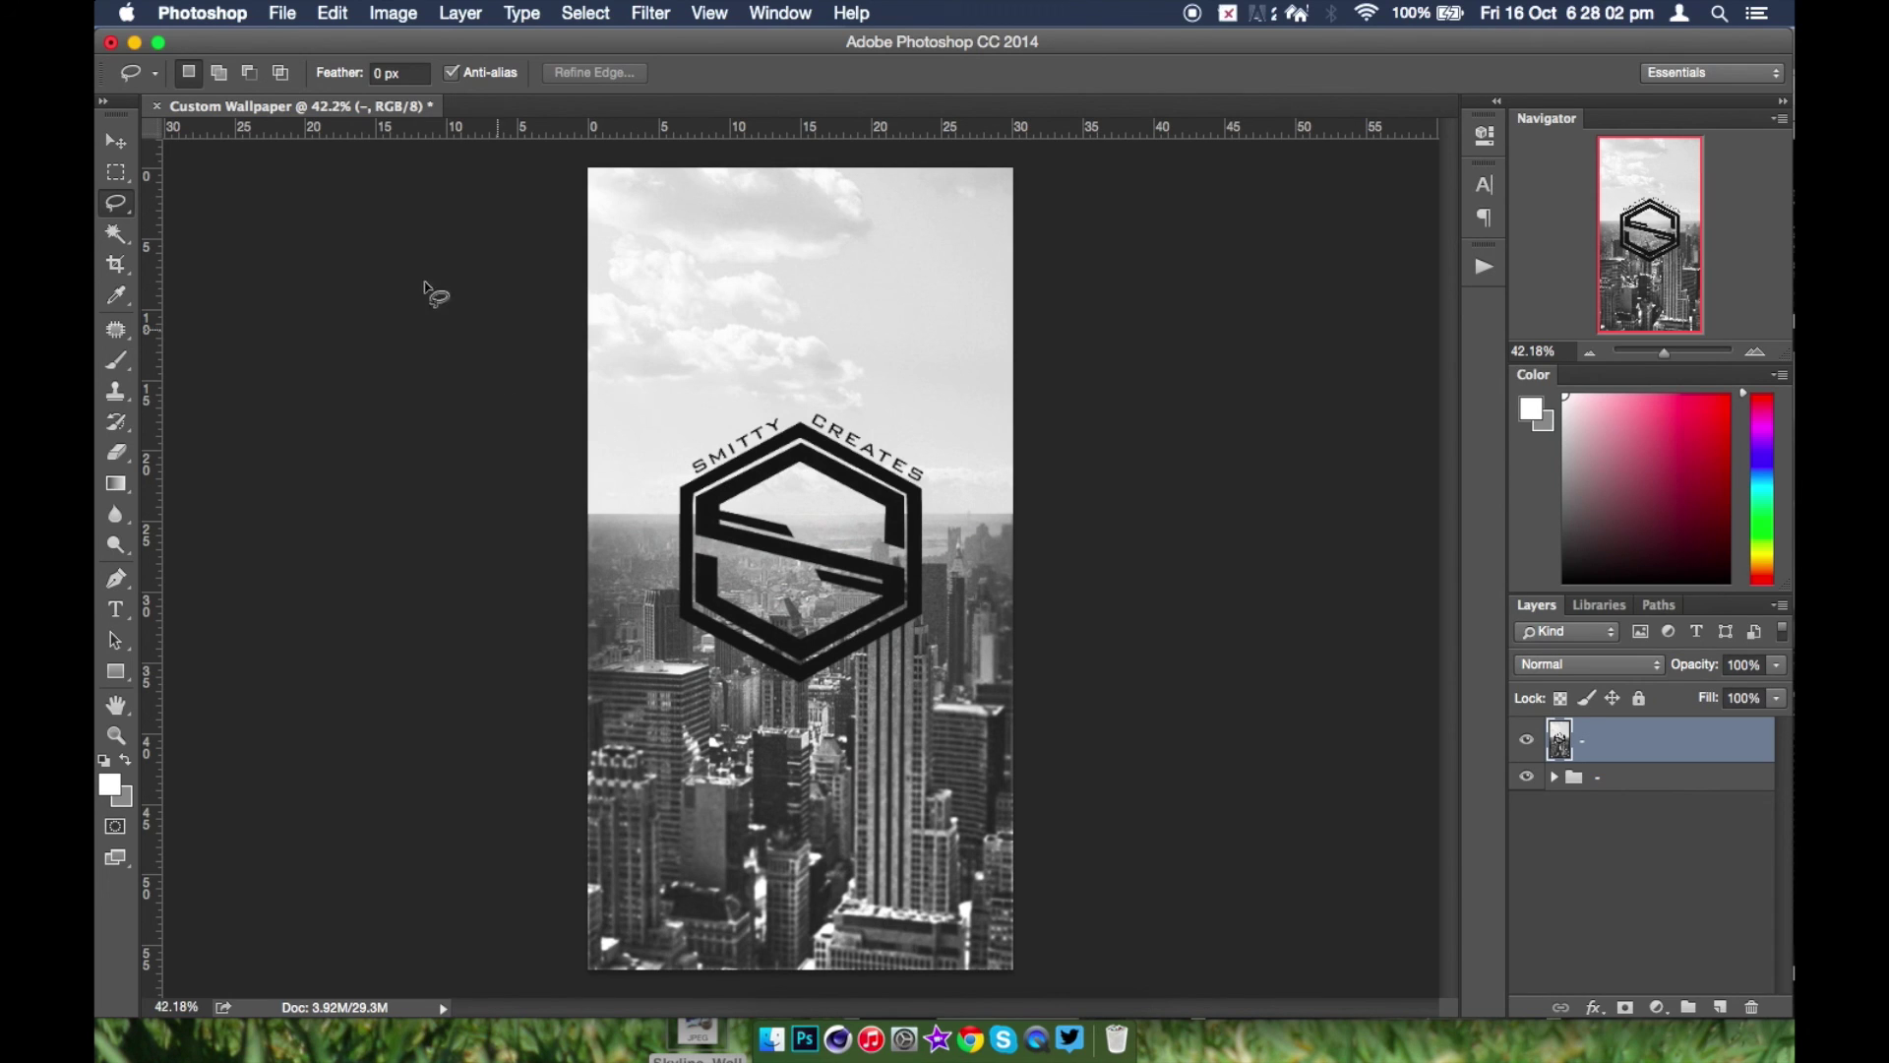
pyautogui.click(108, 142)
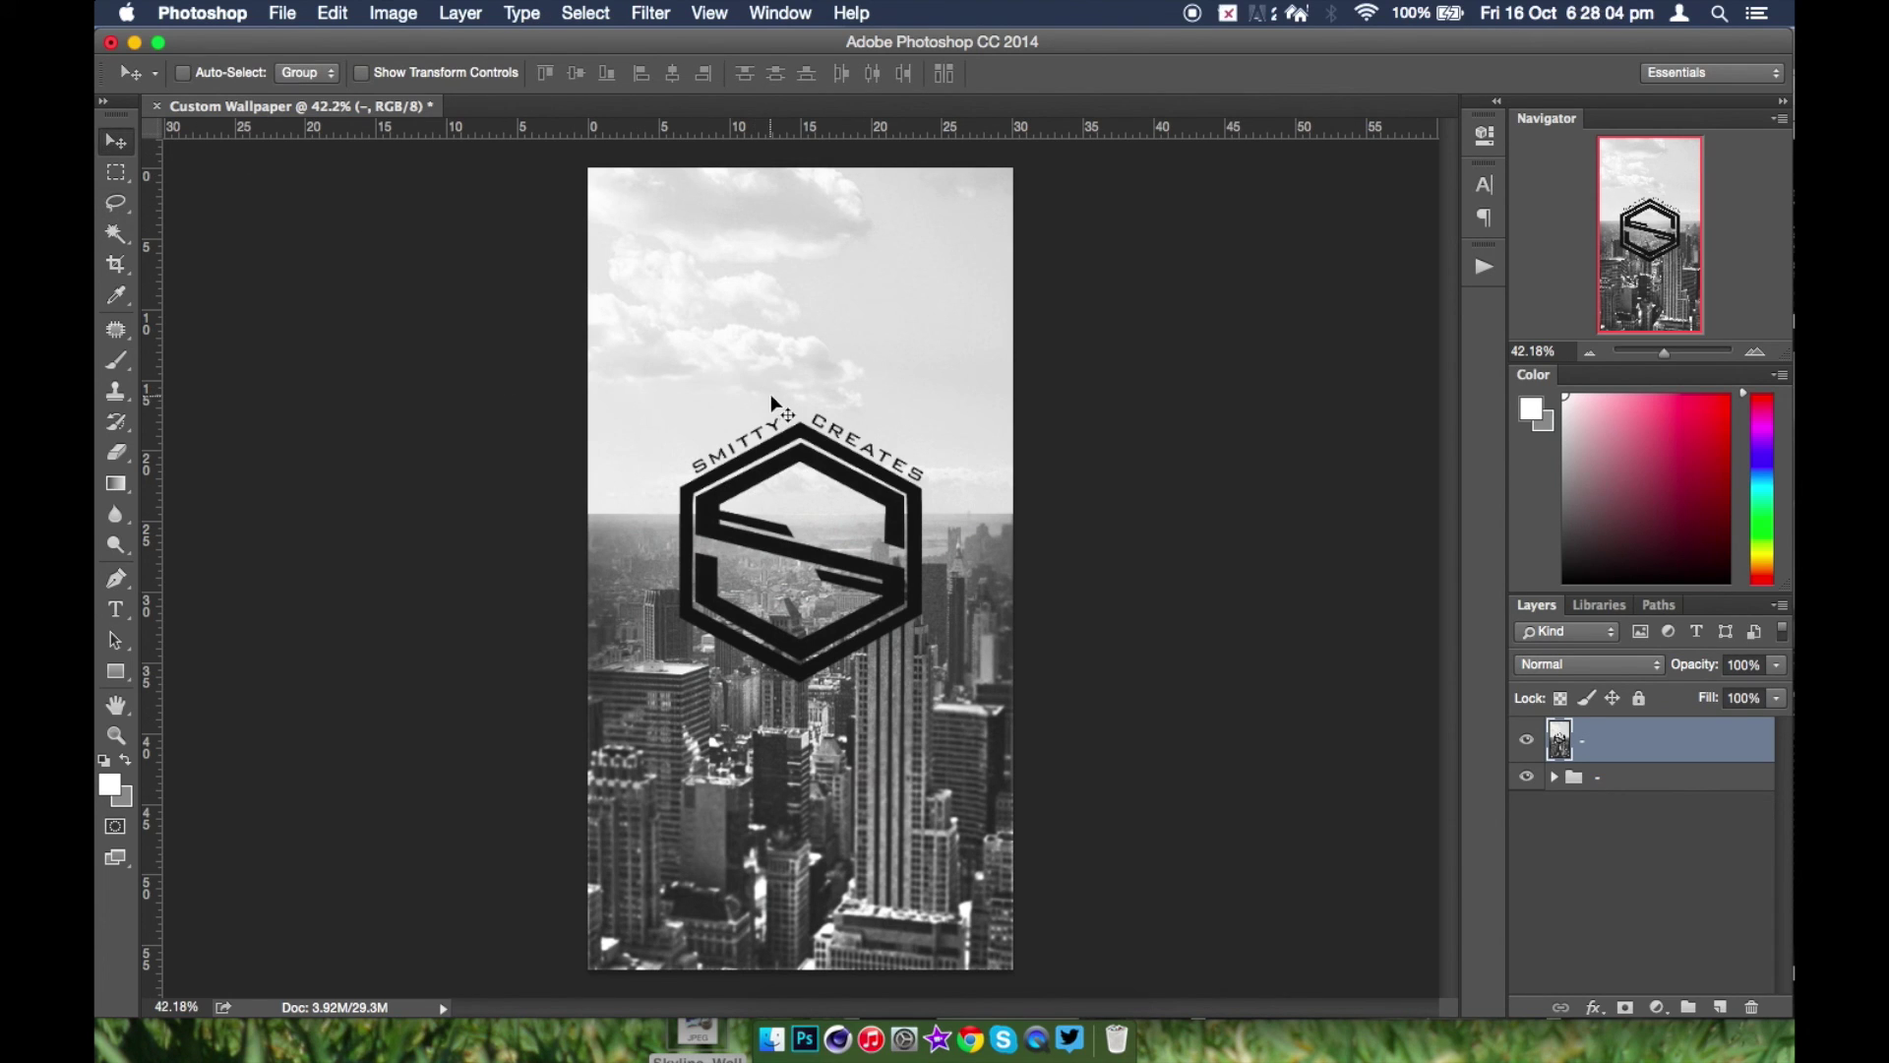